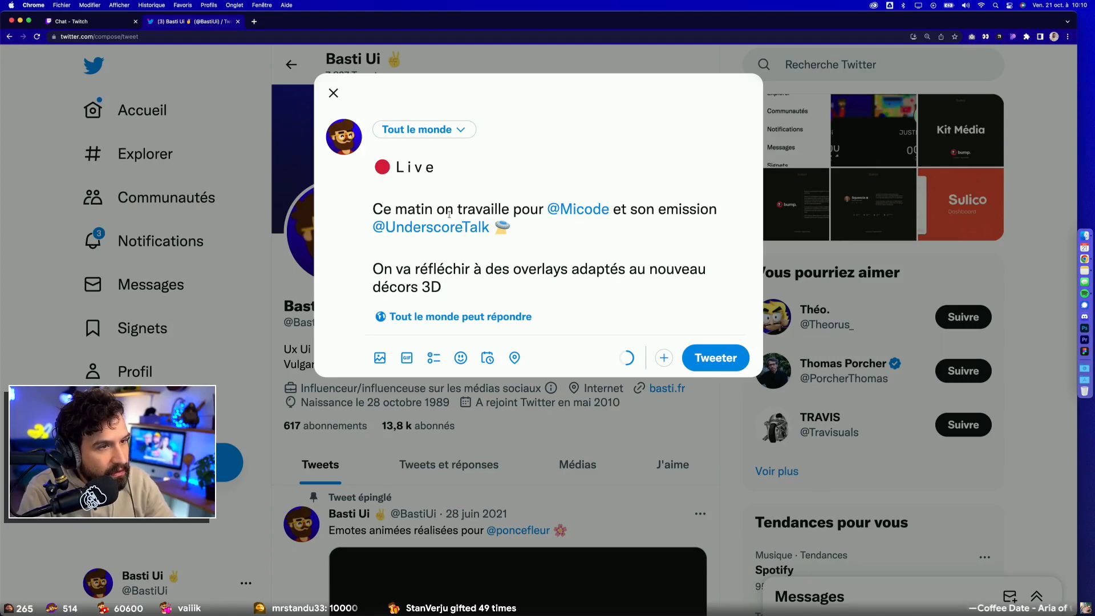
Step: Correct "emission" to "émission" and insert "ensemble" after "réfléchir" in the draft tweet
left_click_drag(663, 212, 659, 211)
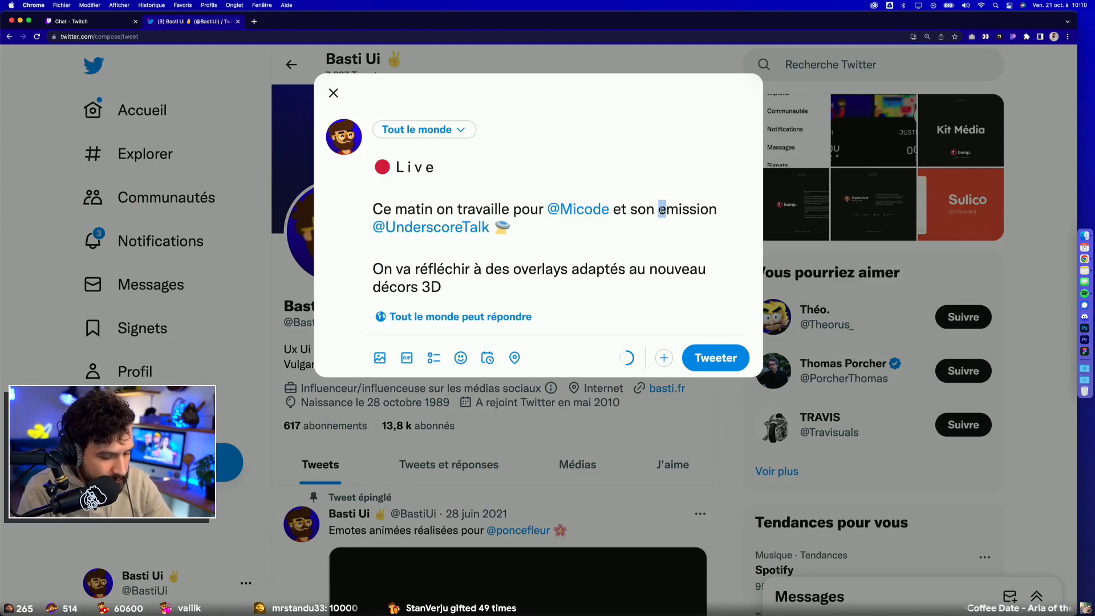
type("é")
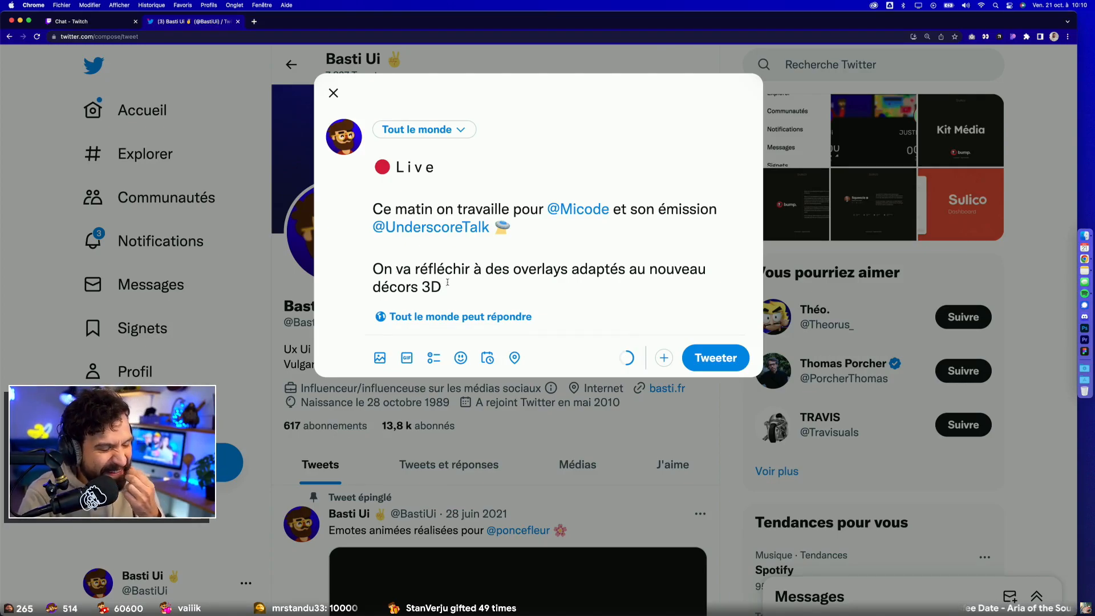
left_click_drag(403, 271, 560, 272)
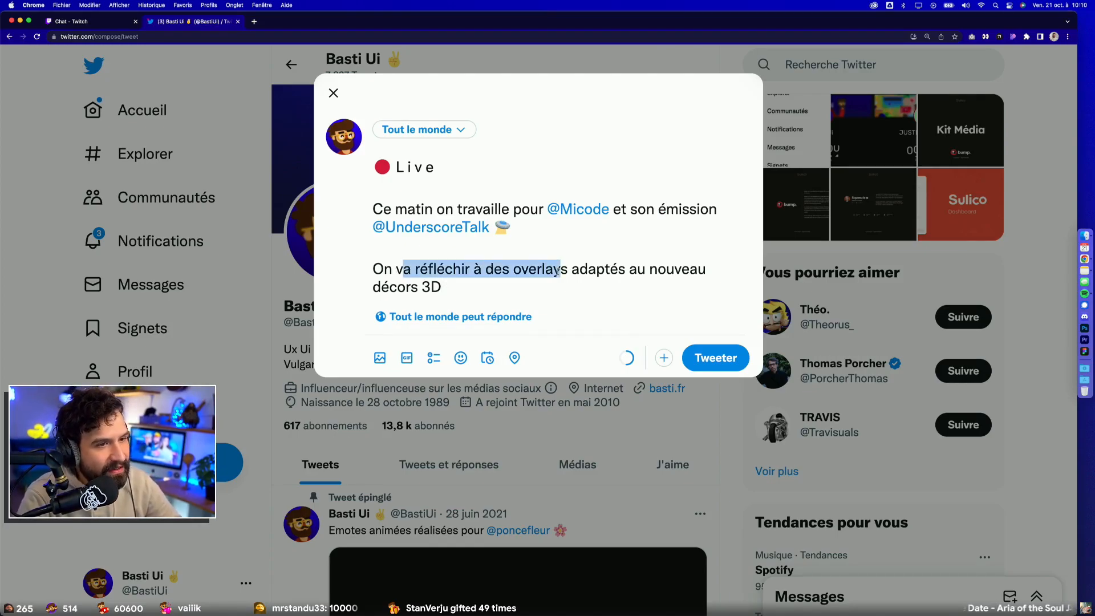
left_click(554, 273)
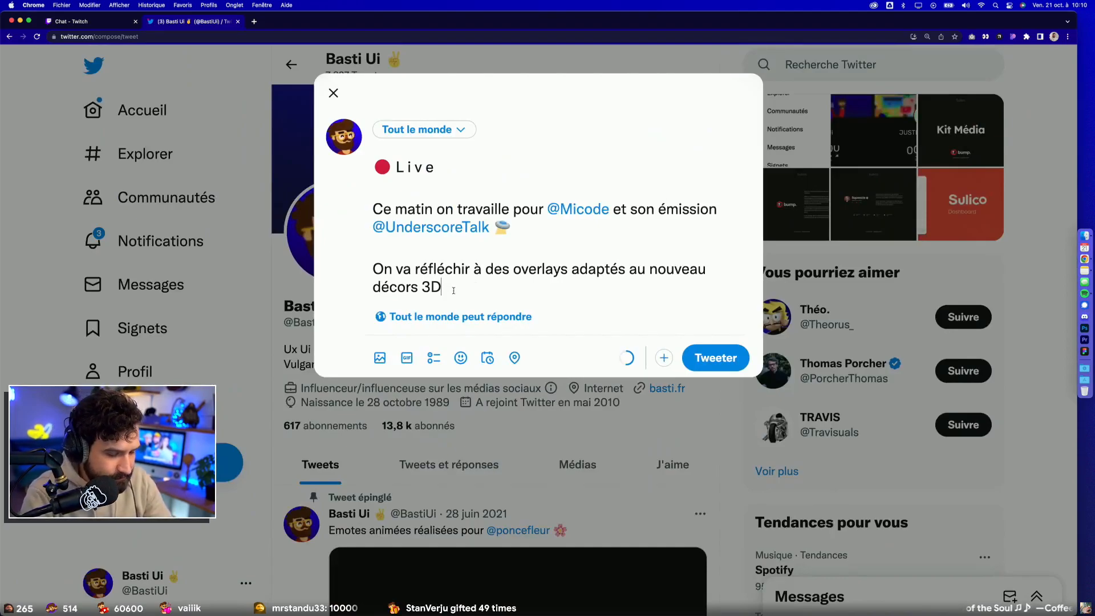
left_click(478, 272)
type("ensemble")
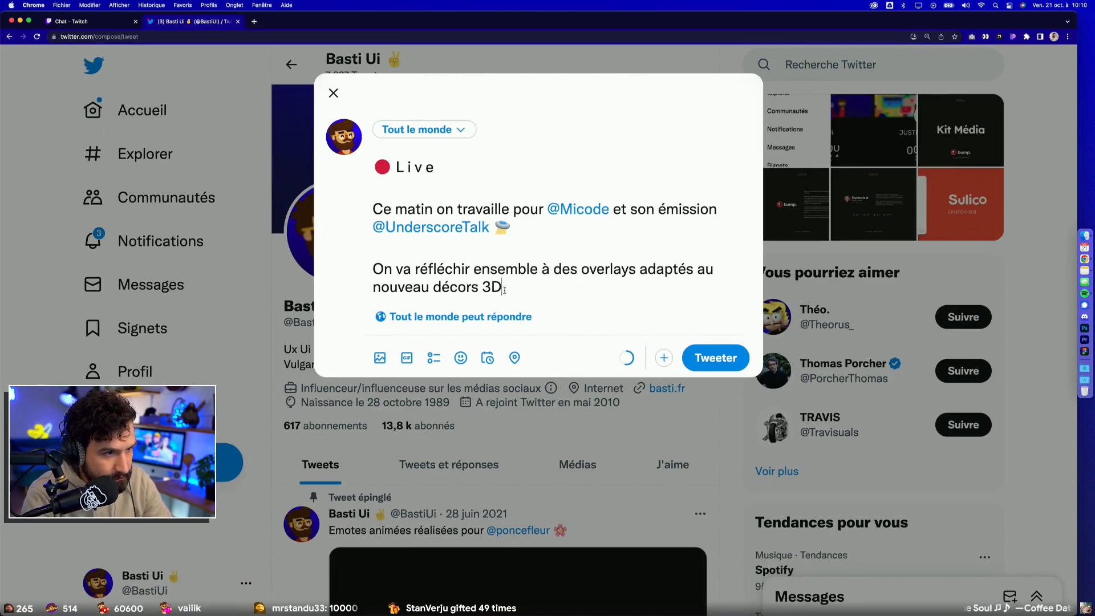
Step: Add a closing line to the tweet, separated by a blank line, reading "———Twitch.tv/BastiUi"
key("Return")
key("Return")
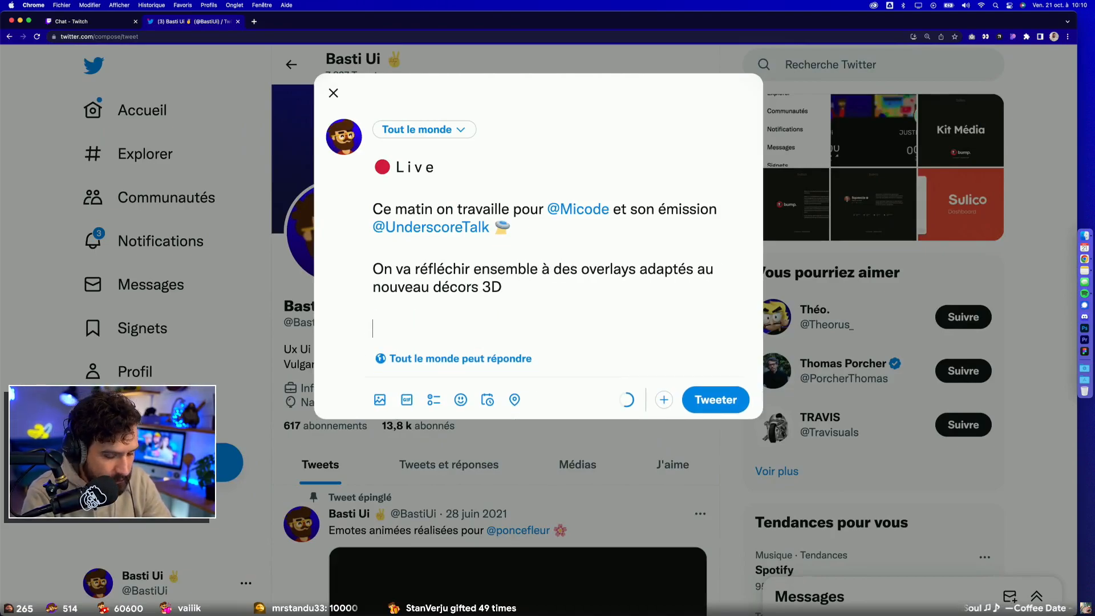
type("———Twitch.t")
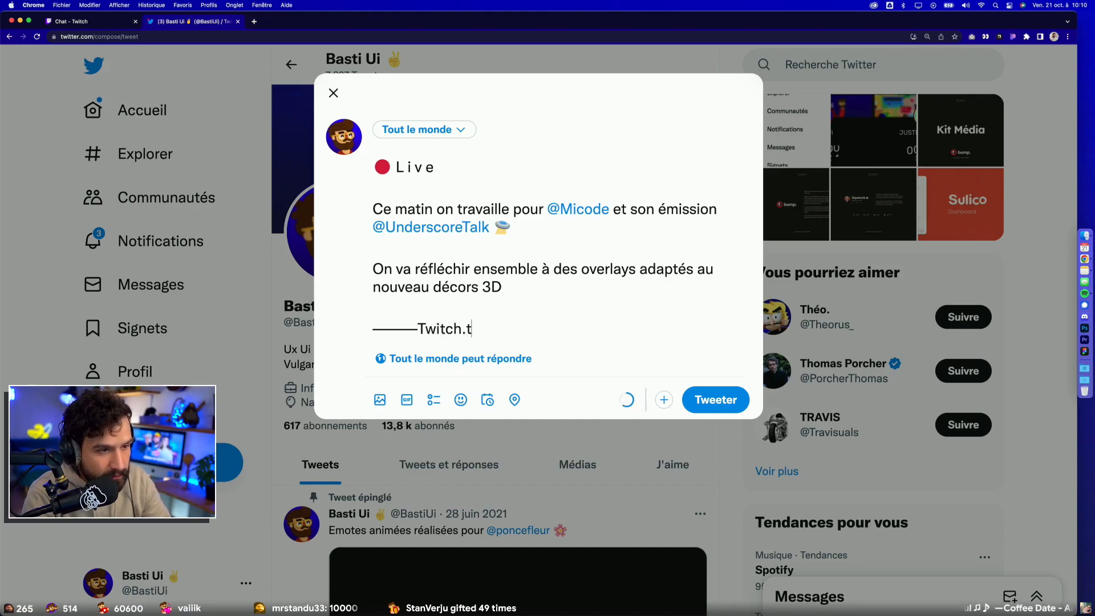
type("v/Basti")
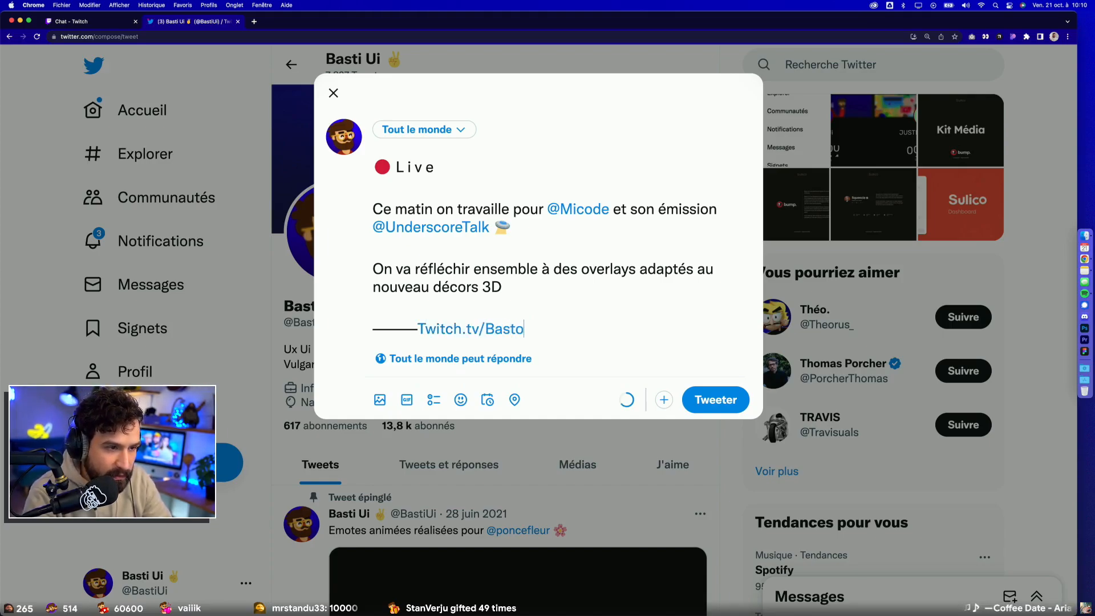
key("BackSpace")
type("iUi")
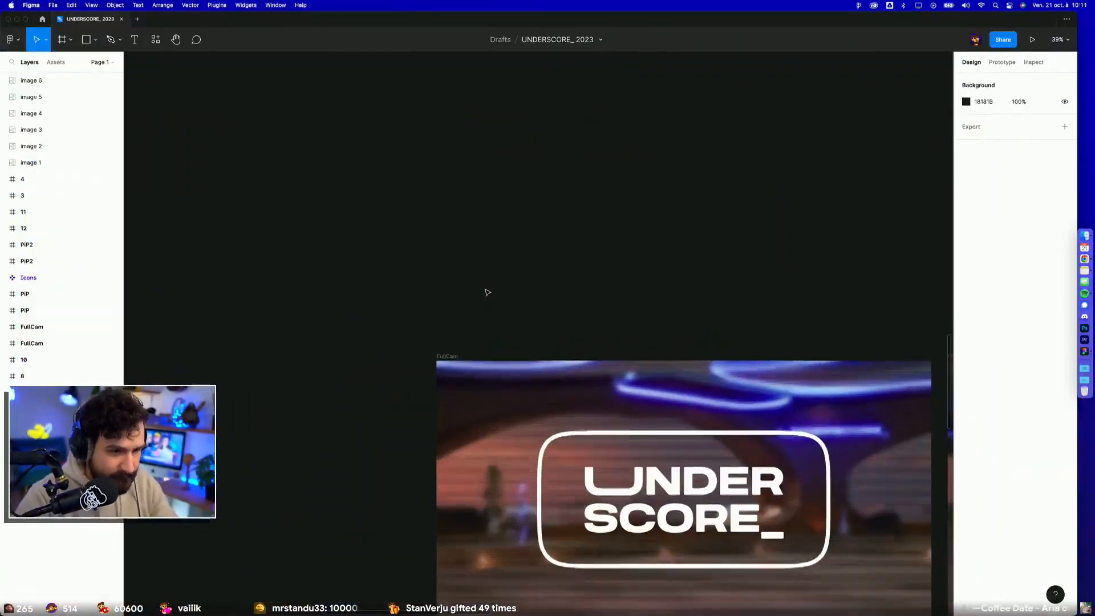
Step: Switch to Figma and select the FullCam frame showing the large UNDERSCORE_ logo
scroll(488, 292, "down", 5)
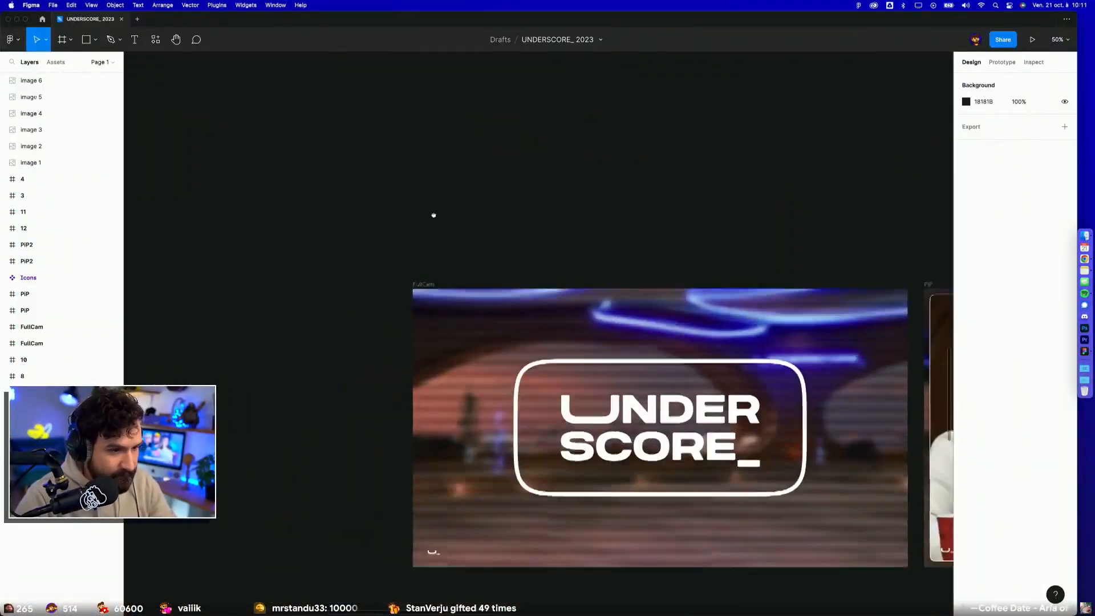
left_click(369, 221)
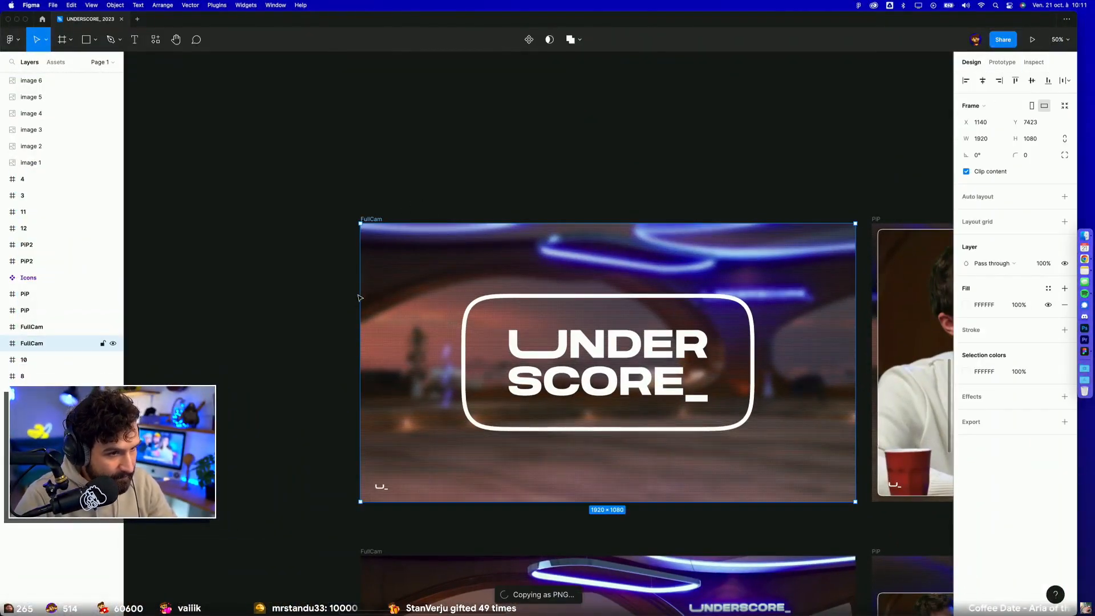
key("super+Tab")
left_click(565, 324)
type("lunath.com/imac")
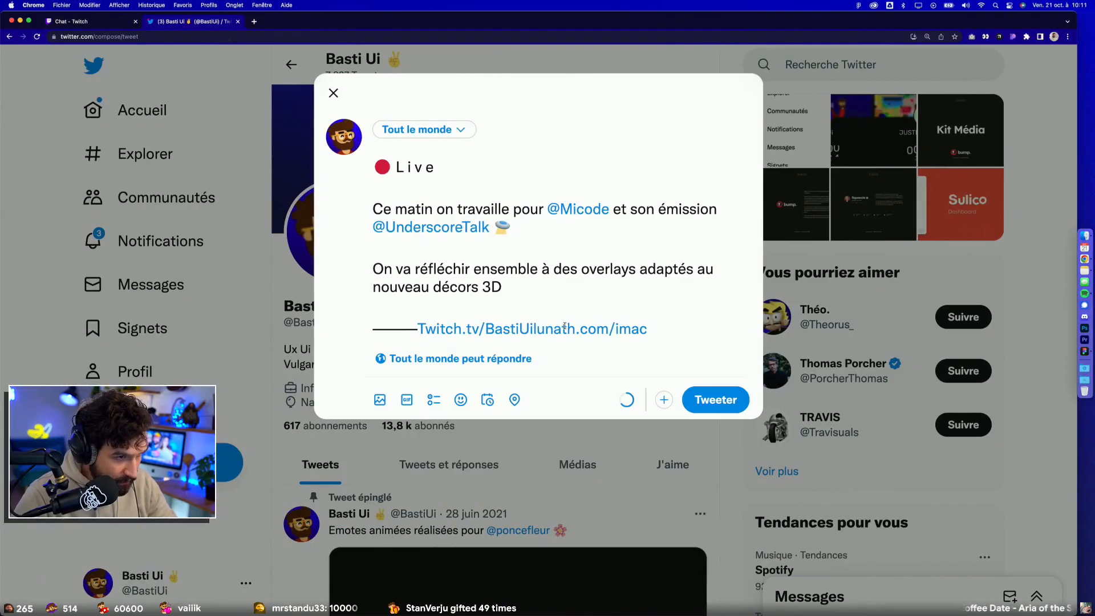
key("super+z")
key("super+Tab")
Step: Copy the selected FullCam frame as PNG and paste it as an image into the draft tweet in Chrome
key("shift+super+c")
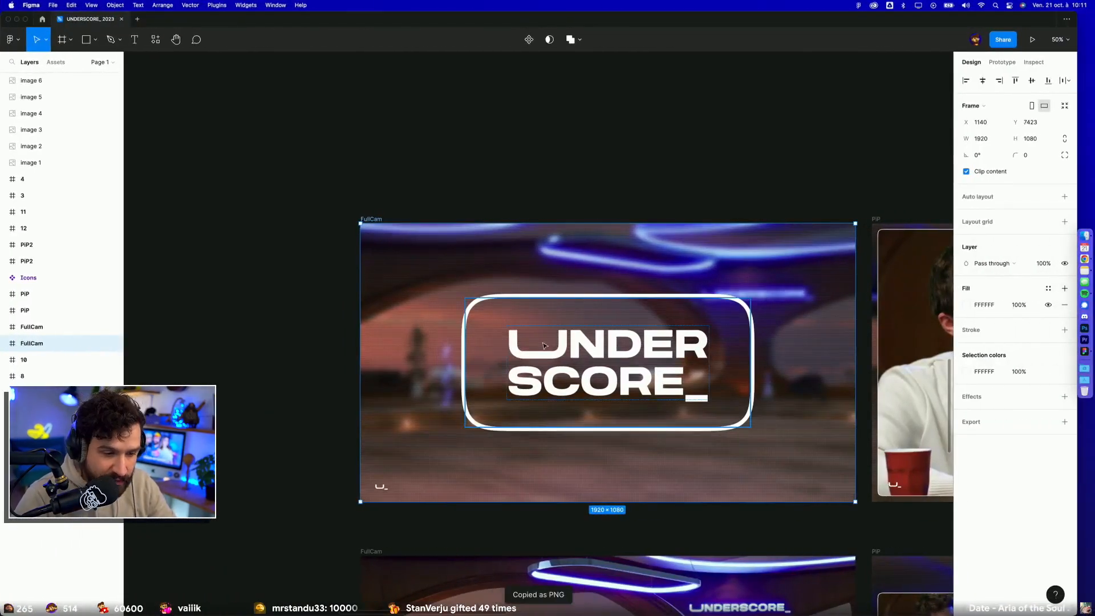
key("super+Tab")
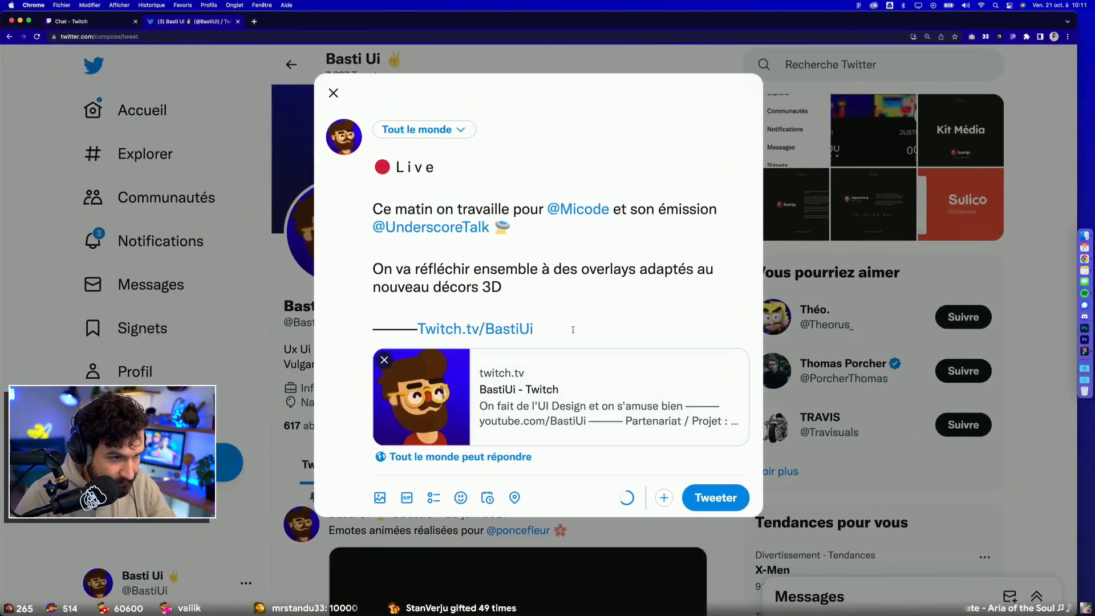
key("super+v")
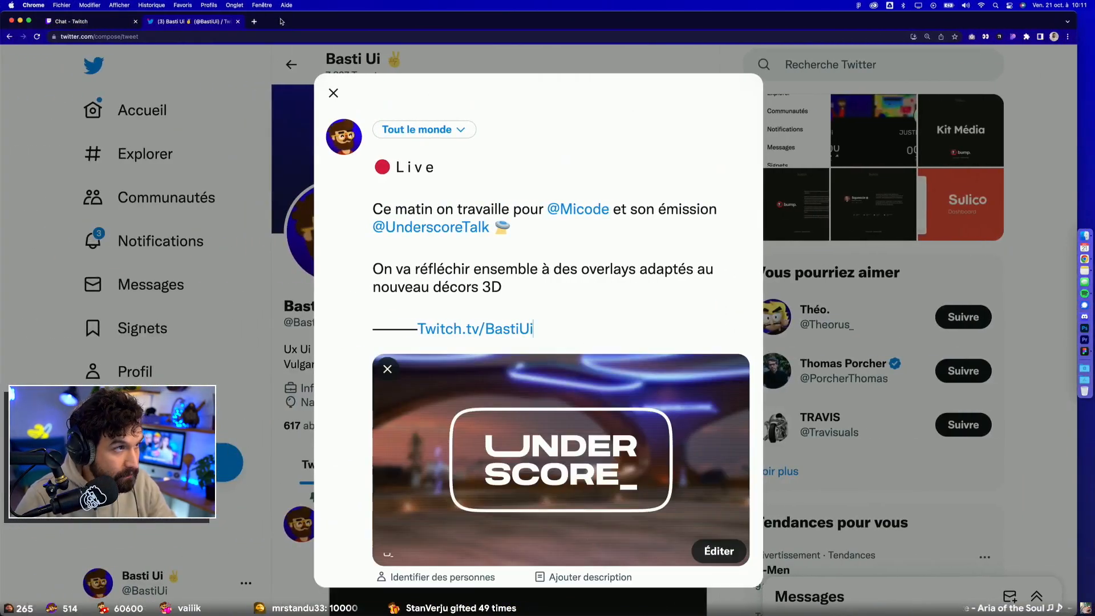
left_click(255, 22)
type("tw")
key("Return")
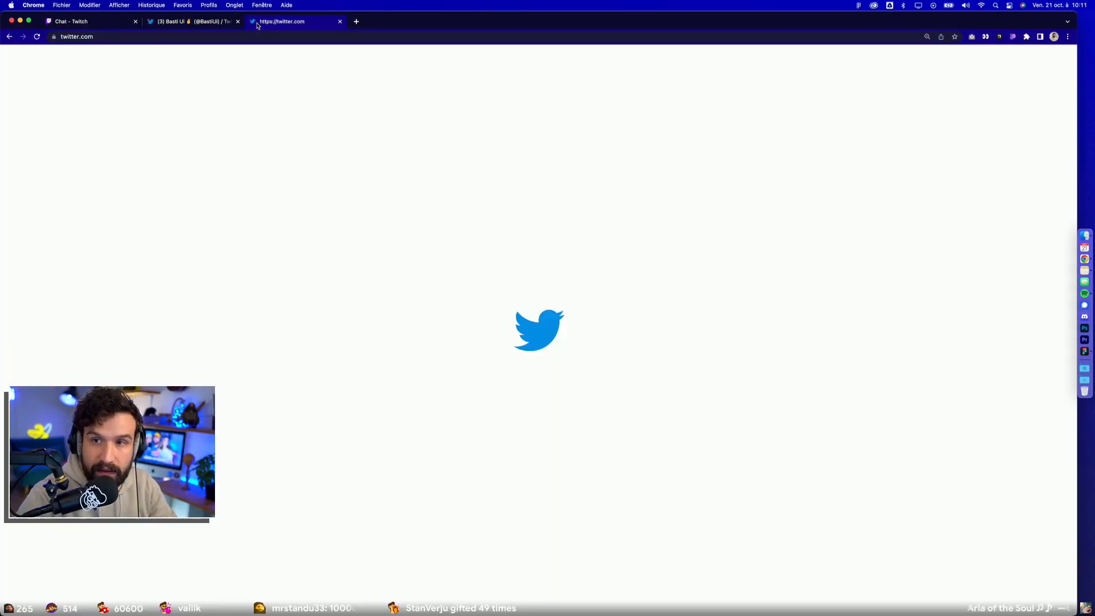
left_click(801, 65)
type("under")
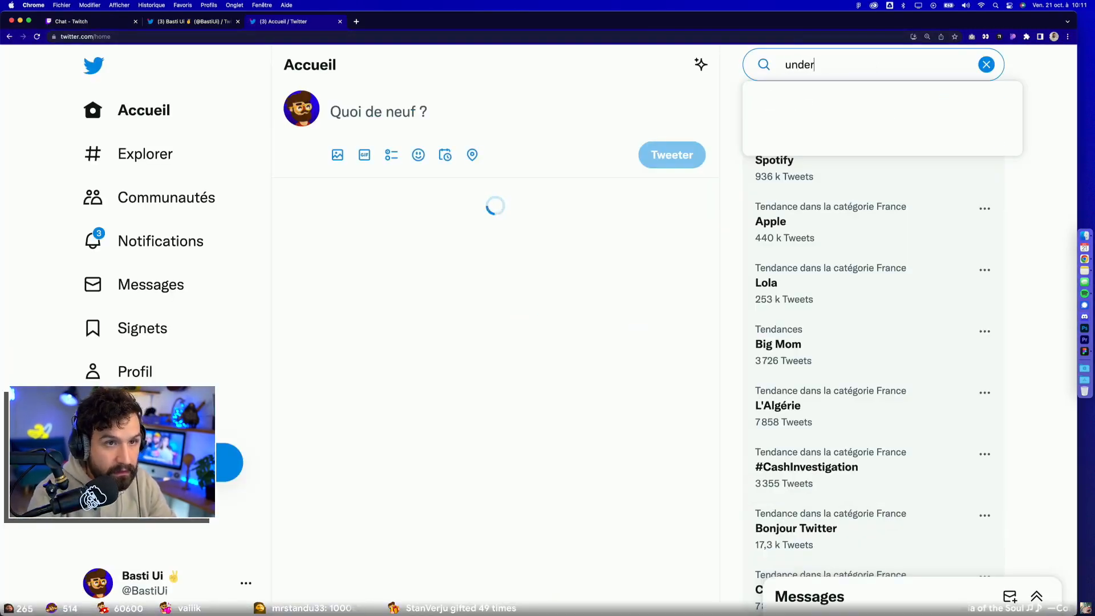
type("score")
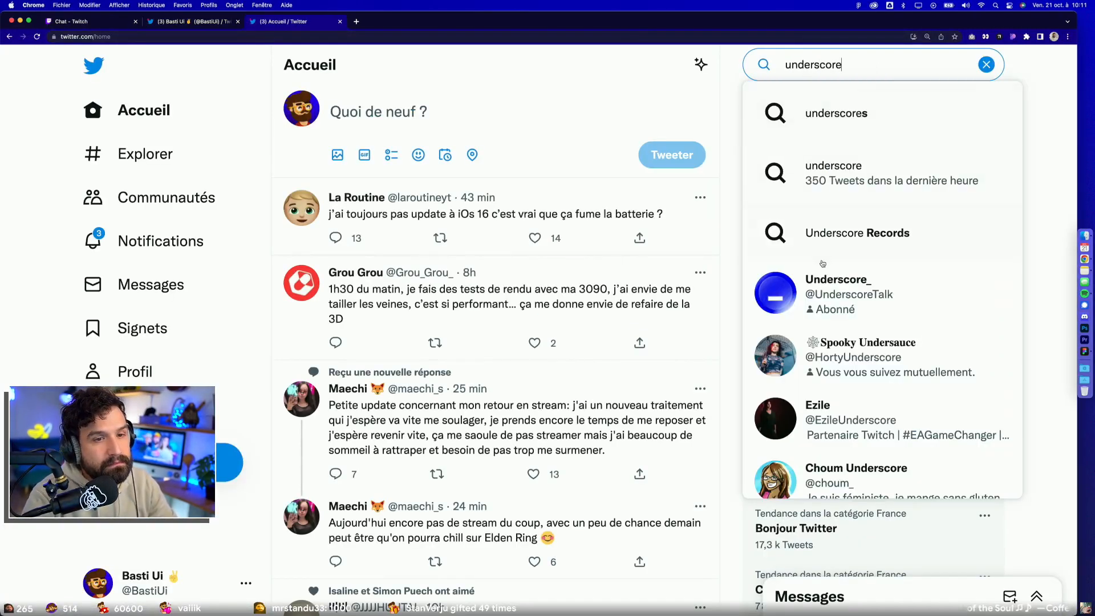
left_click(818, 278)
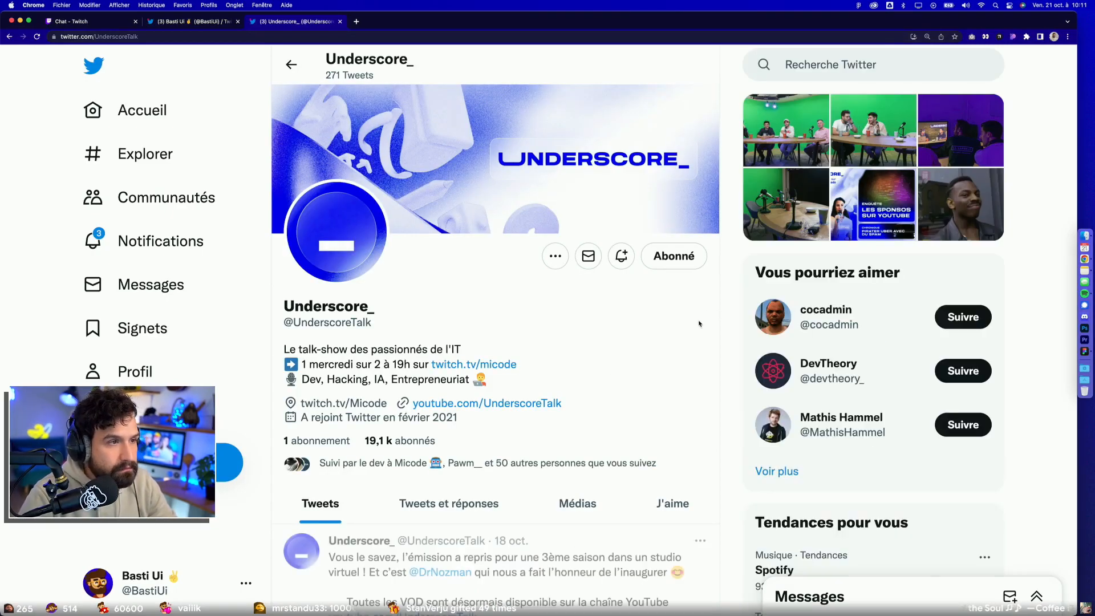
left_click(479, 214)
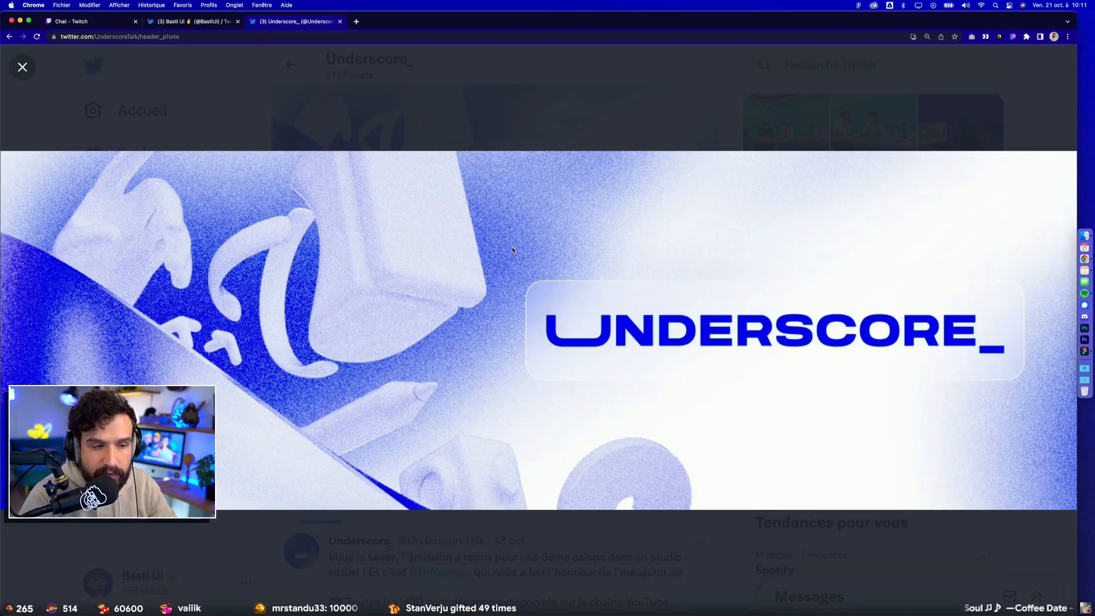
left_click(386, 104)
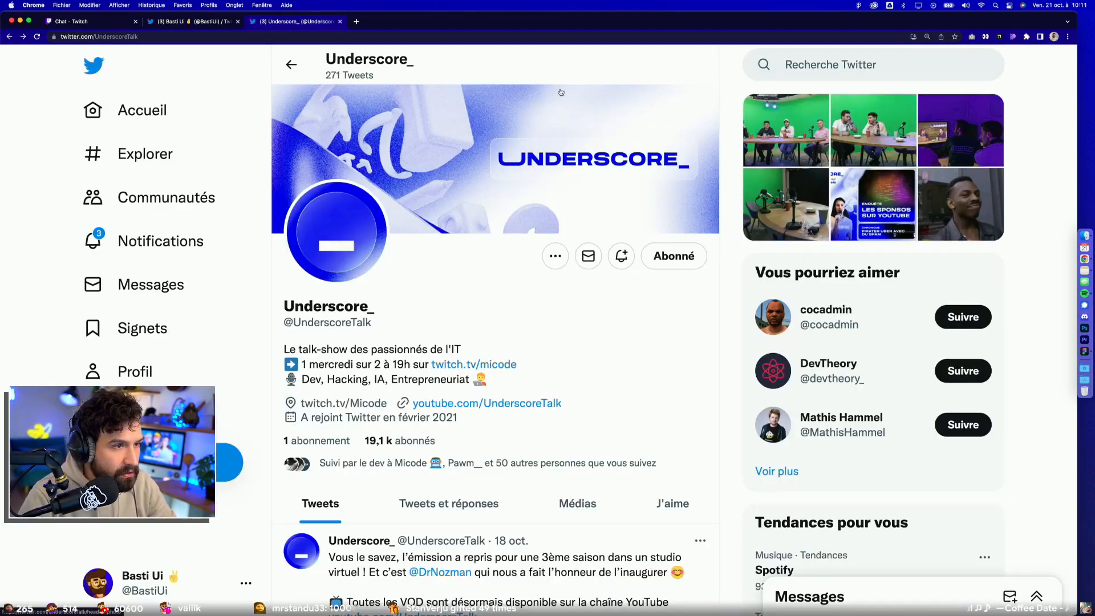
Step: Copy the green-screen photo of four people from Underscore_'s 18 oct. tweet and paste it into the draft tweet
scroll(406, 287, "down", 5)
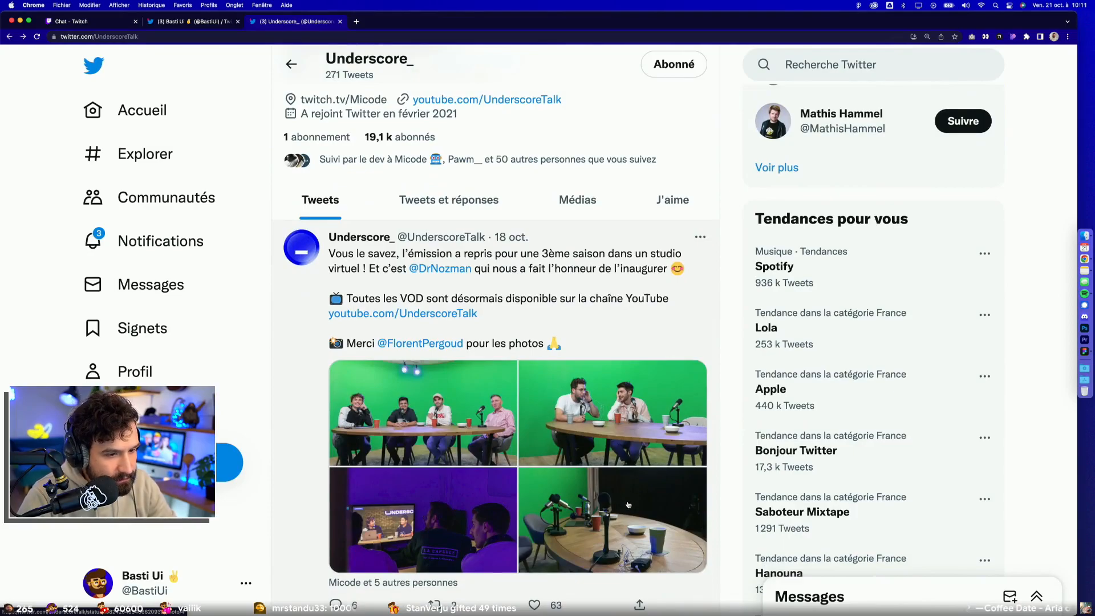
left_click(404, 404)
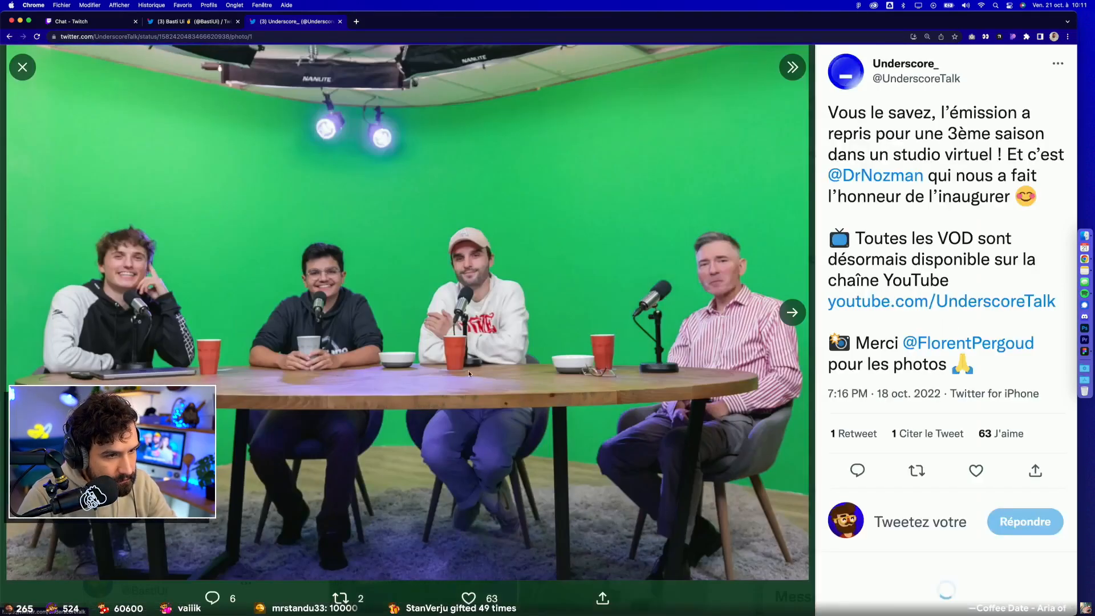
right_click(472, 337)
left_click(497, 360)
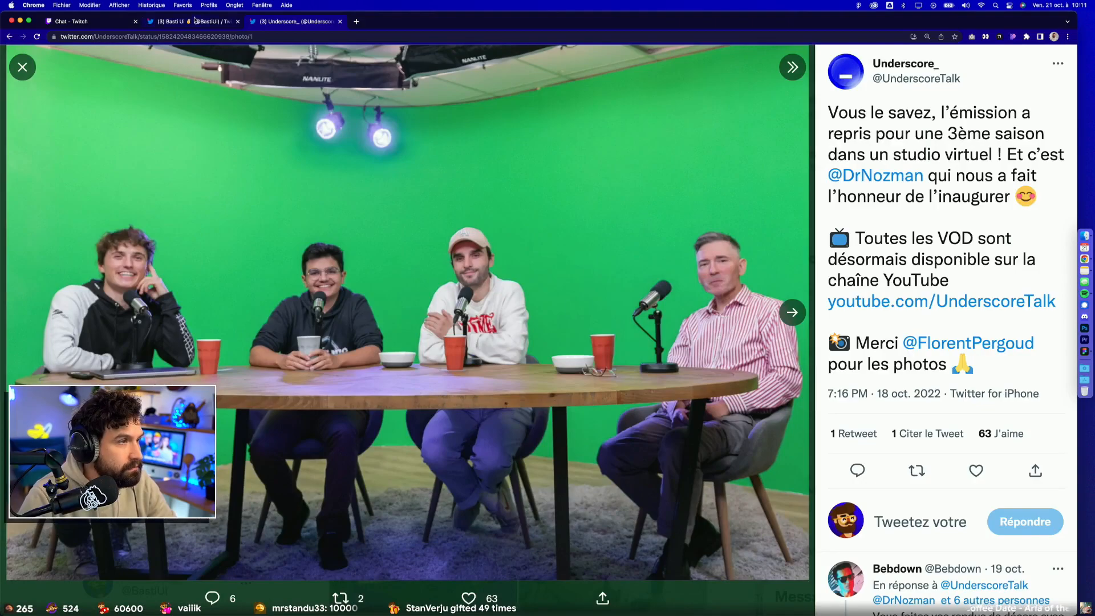
key("super+alt+Left")
key("super+v")
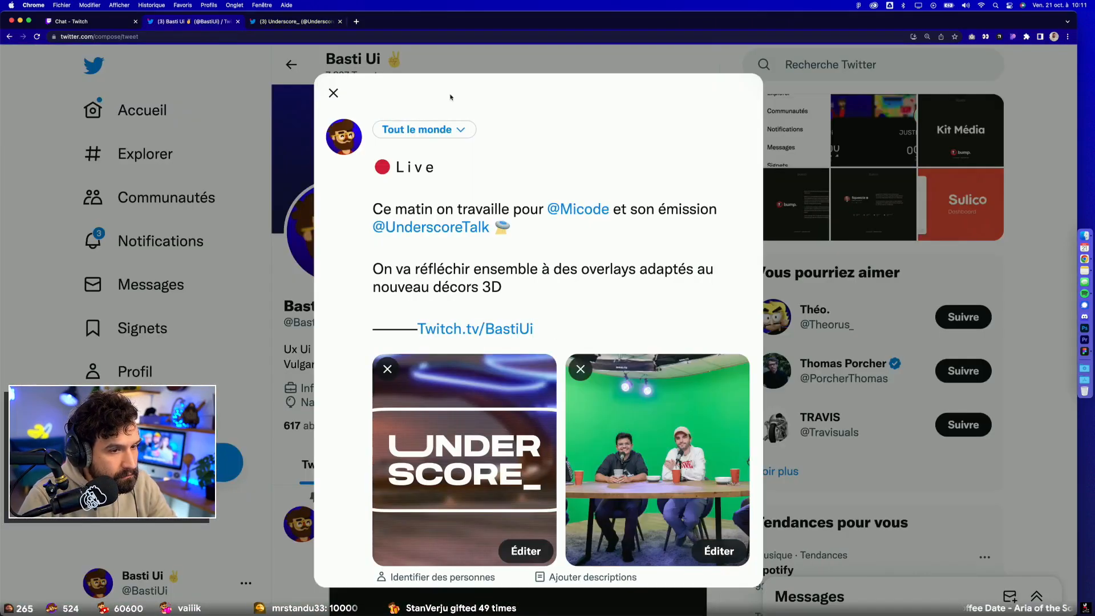
Step: Browse the remaining photos of the Underscore_ tweet and try to copy the fourth one, showing microphones on the table
left_click(311, 22)
left_click(792, 311)
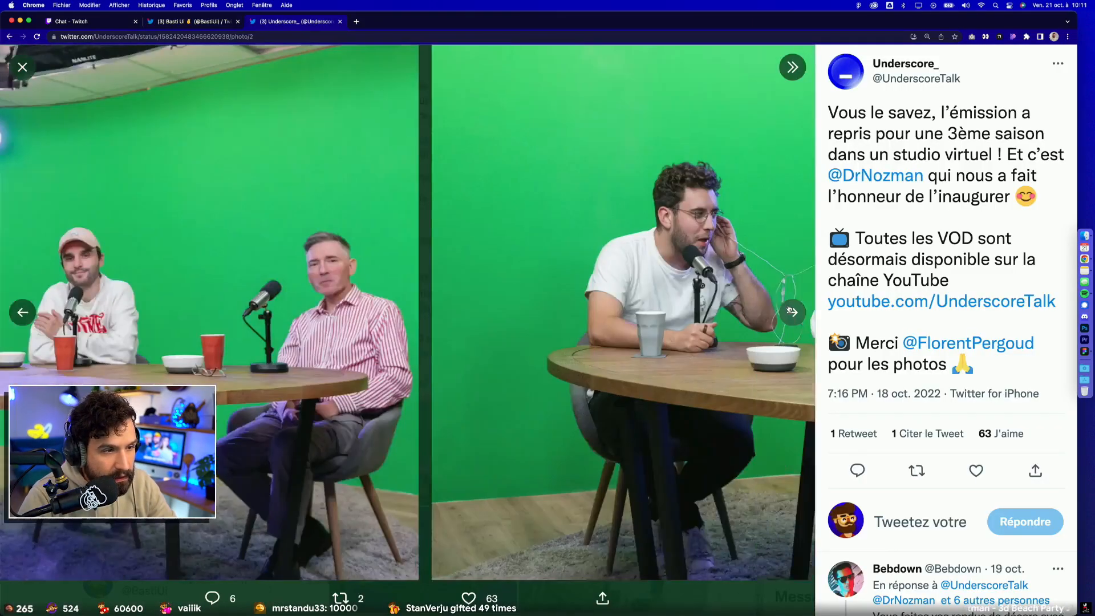
left_click(791, 312)
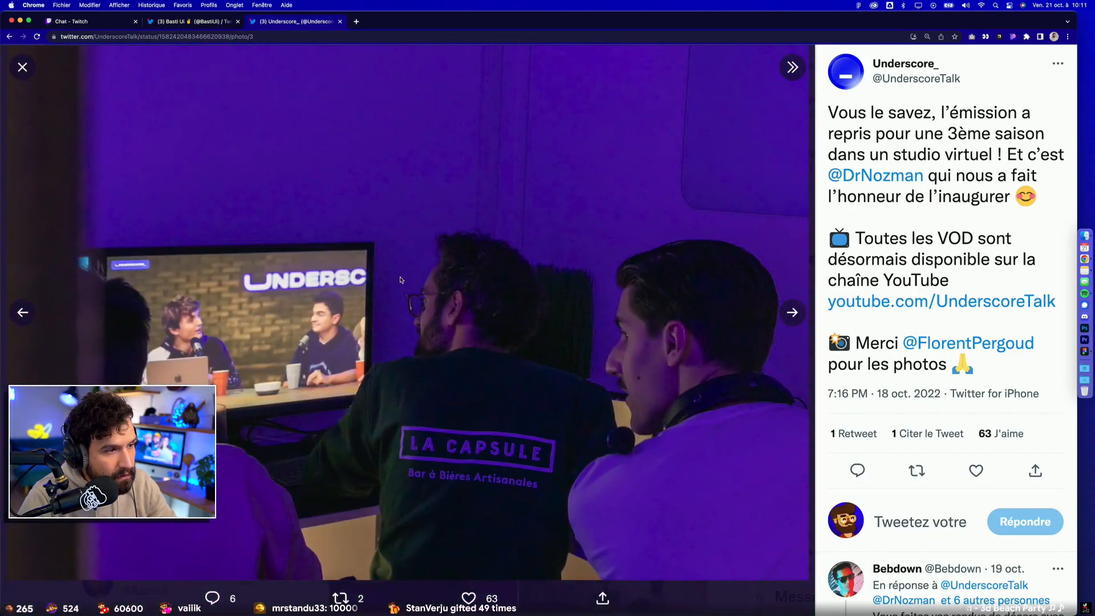
left_click(792, 312)
right_click(515, 340)
left_click(539, 361)
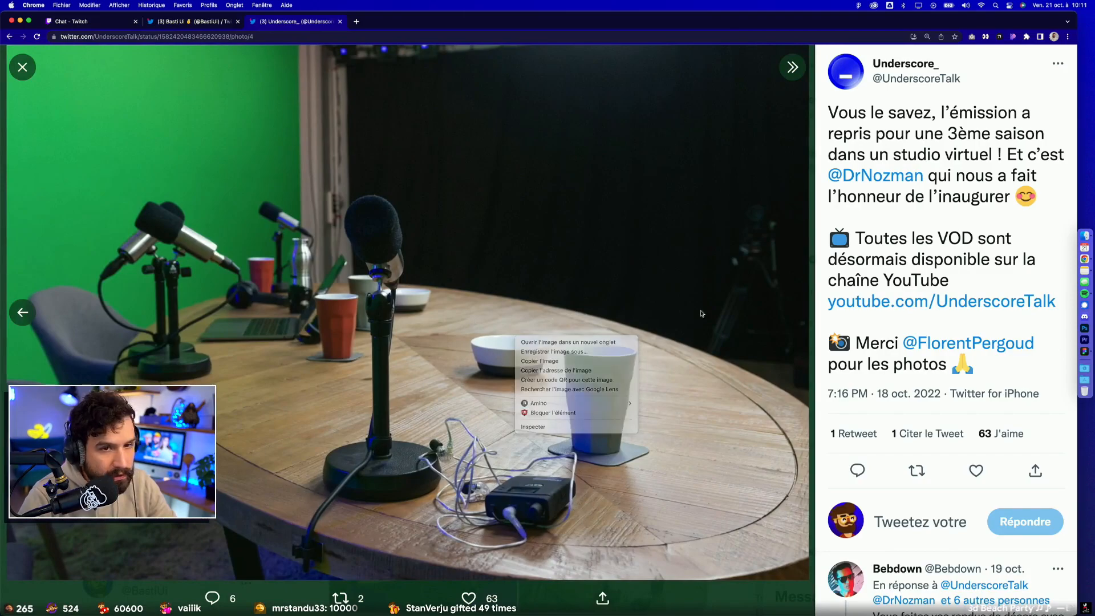
Step: Switch to Figma, try to copy image 6 as PNG, and paste the clipboard image into the draft tweet
left_click(1083, 352)
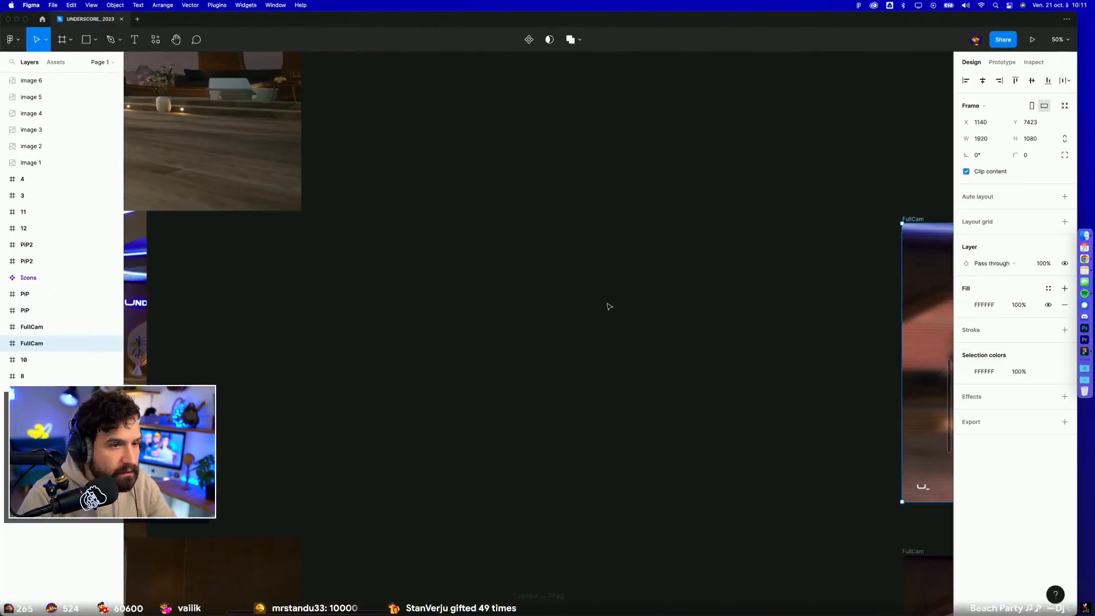
scroll(495, 380, "down", 4)
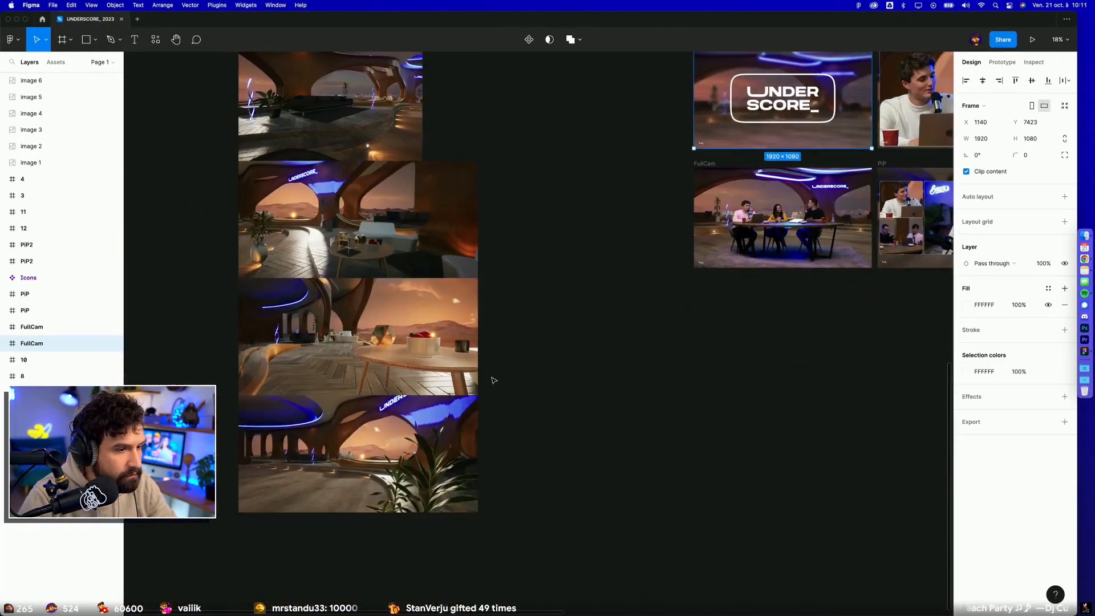
left_click(31, 80)
key("shift+super+c")
key("super+Tab")
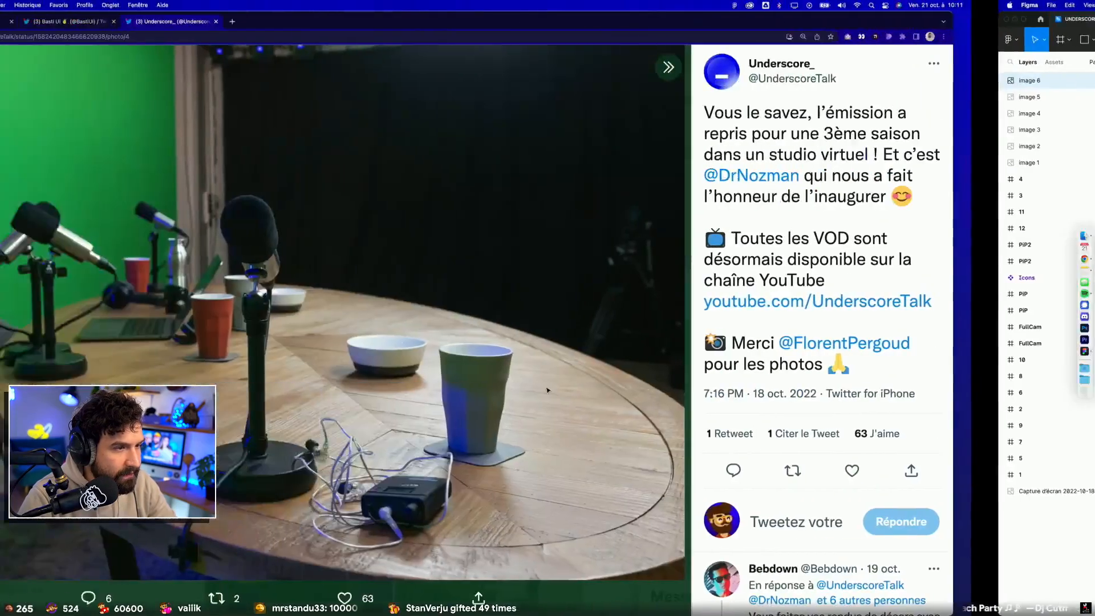
left_click(189, 23)
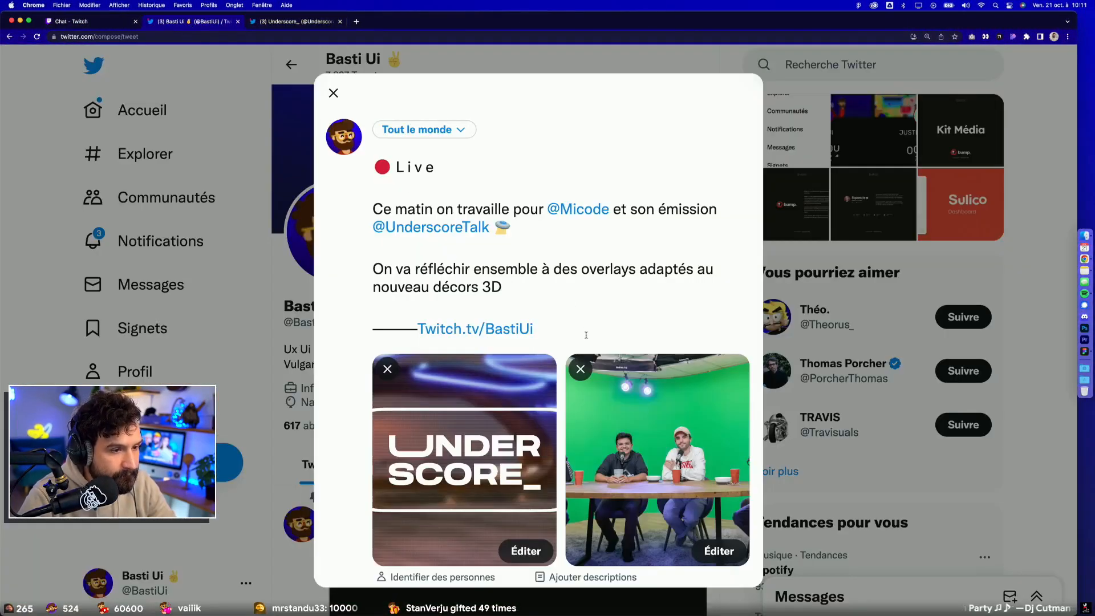
key("super+v")
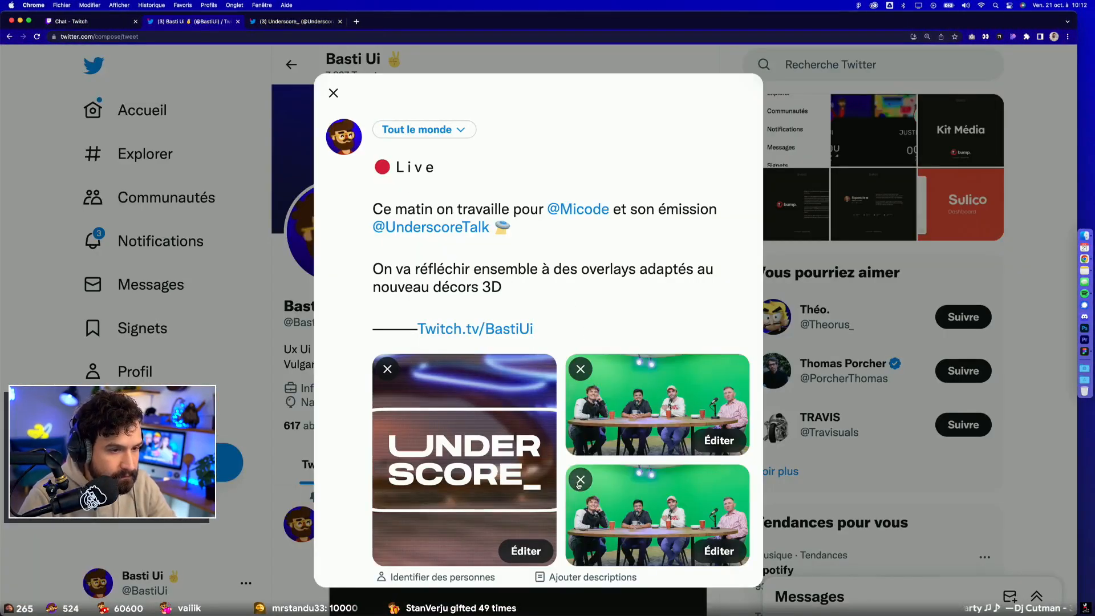
Step: Switch to Figma, duplicate image 6 beside the original, shrink the copy to 1477 × 848 and copy it as PNG
key("super+Tab")
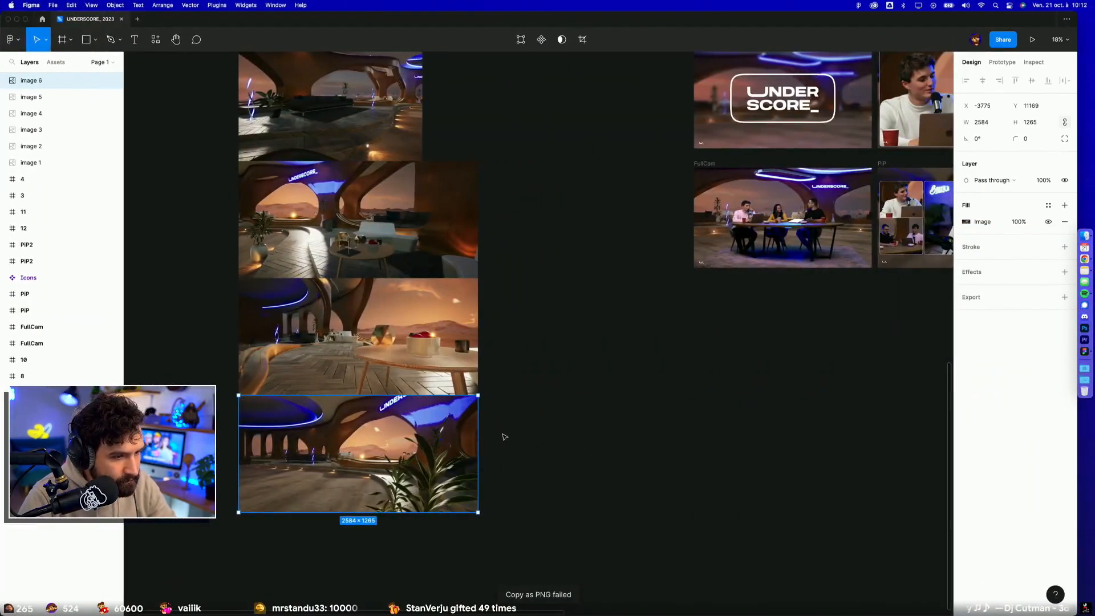
scroll(394, 450, "up", 3)
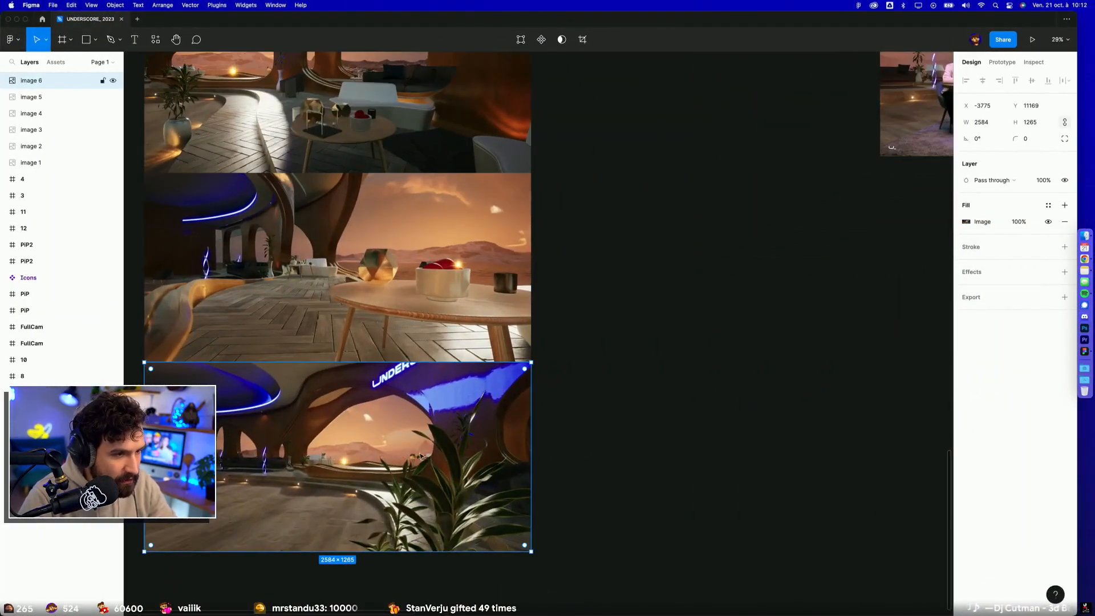
left_click_drag(420, 456, 907, 465)
scroll(884, 484, "right", 5)
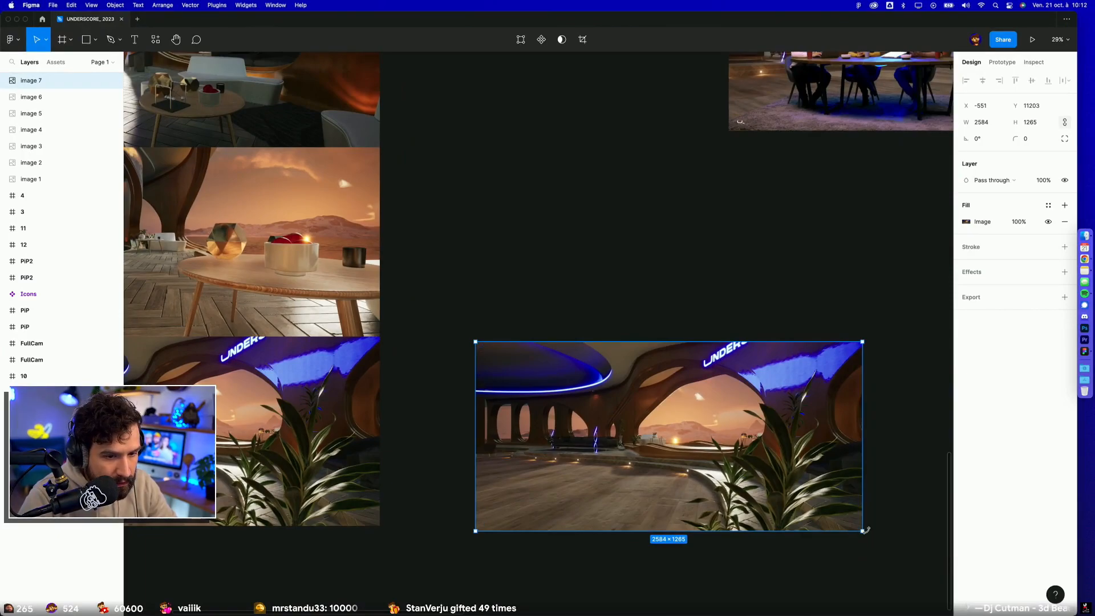
left_click_drag(866, 530, 696, 469)
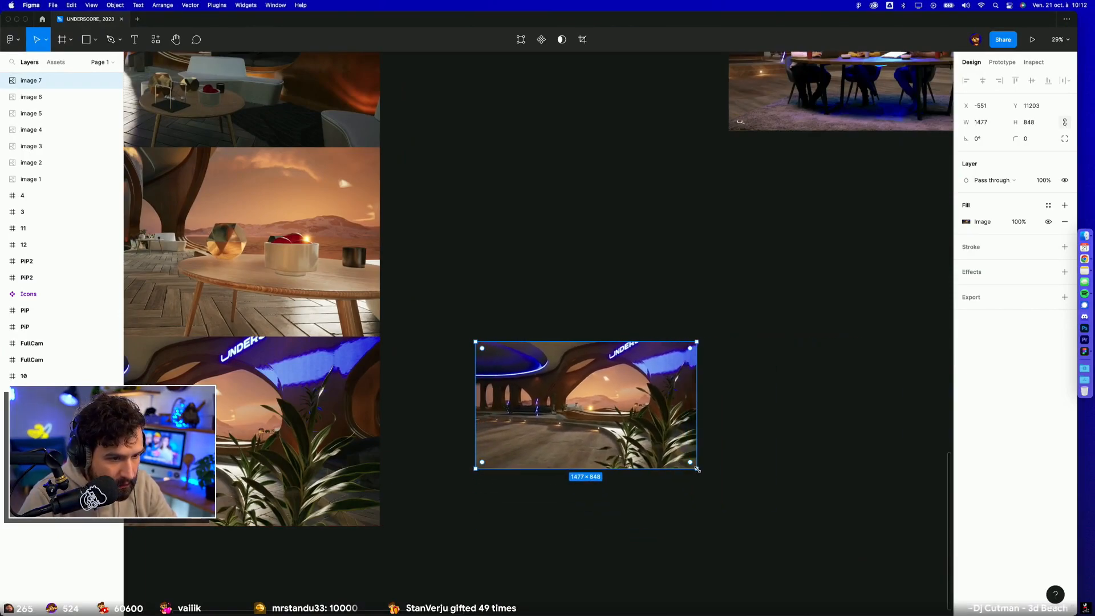
key("super+shift+c")
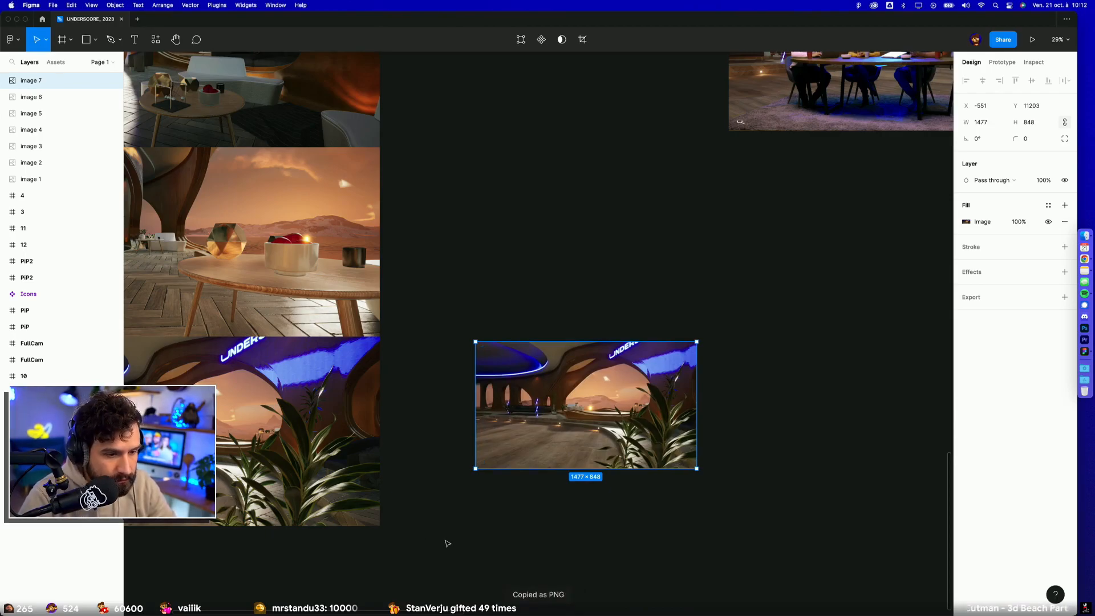
Step: Switch back to Chrome, paste the 3D set image into the draft tweet as its third picture, and publish the tweet
key("ctrl+Left")
left_click(576, 335)
key("super+v")
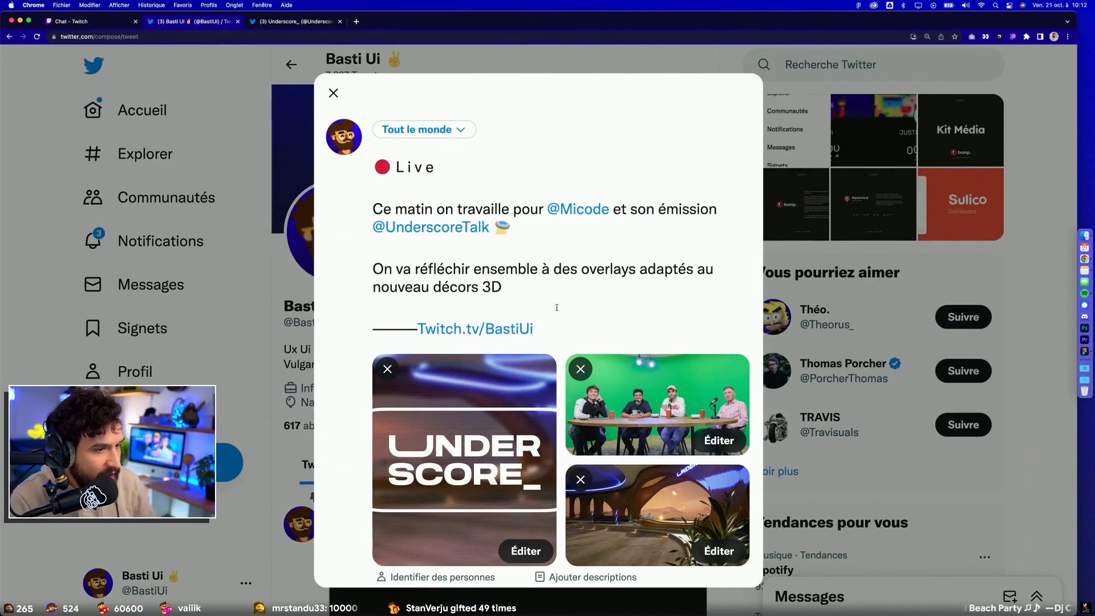
scroll(557, 307, "down", 3)
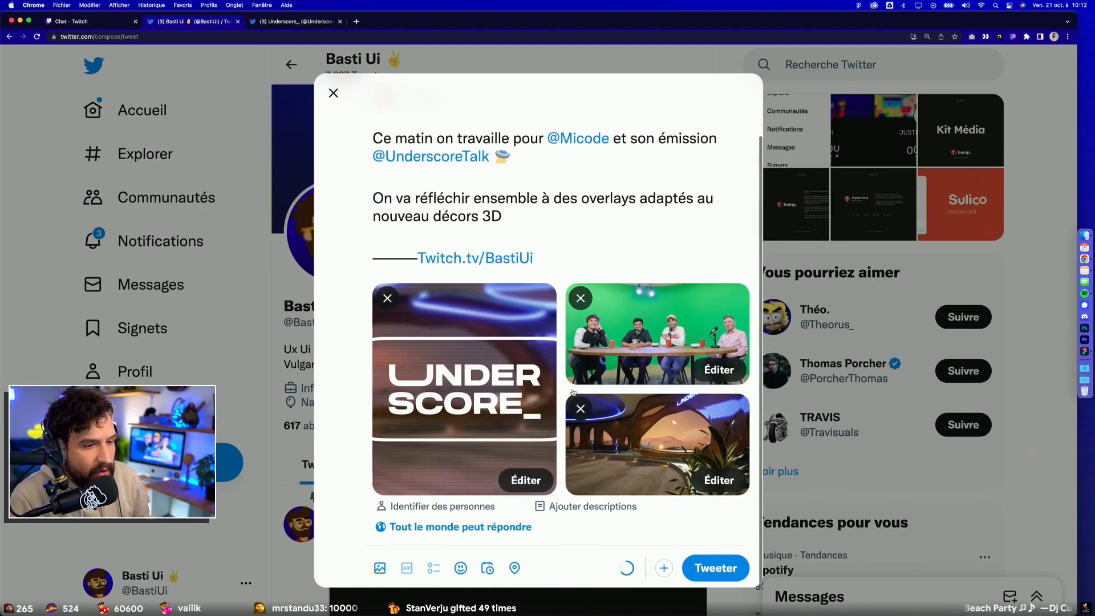
left_click(705, 567)
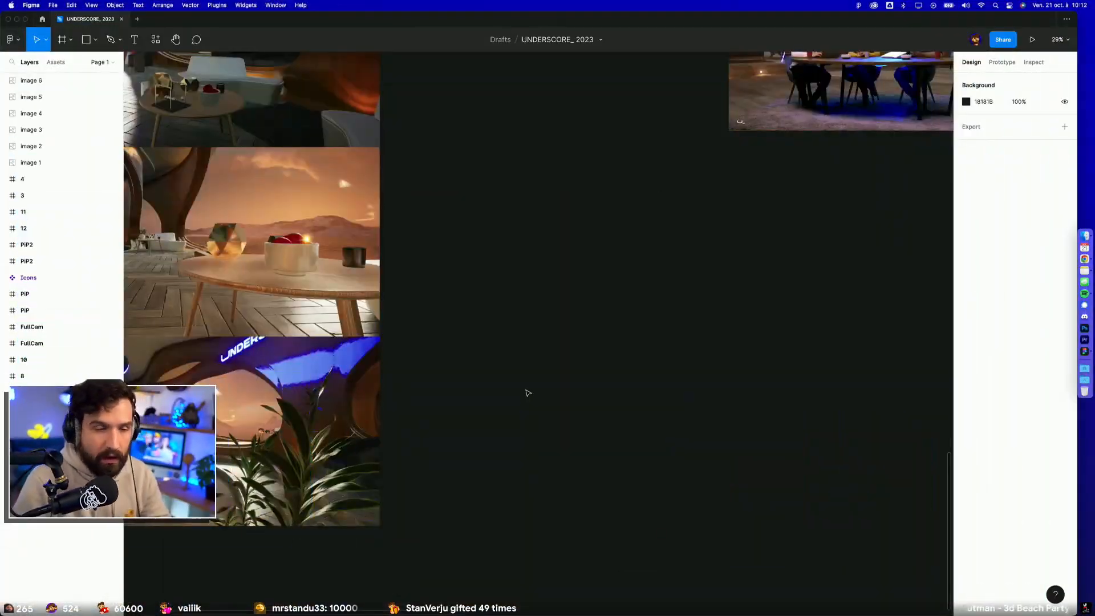
Step: Examine the 3D set renders in the UNDERSCORE_ 2023 Figma file, closely comparing the two wide room views
scroll(525, 391, "down", 3)
scroll(537, 445, "left", 3)
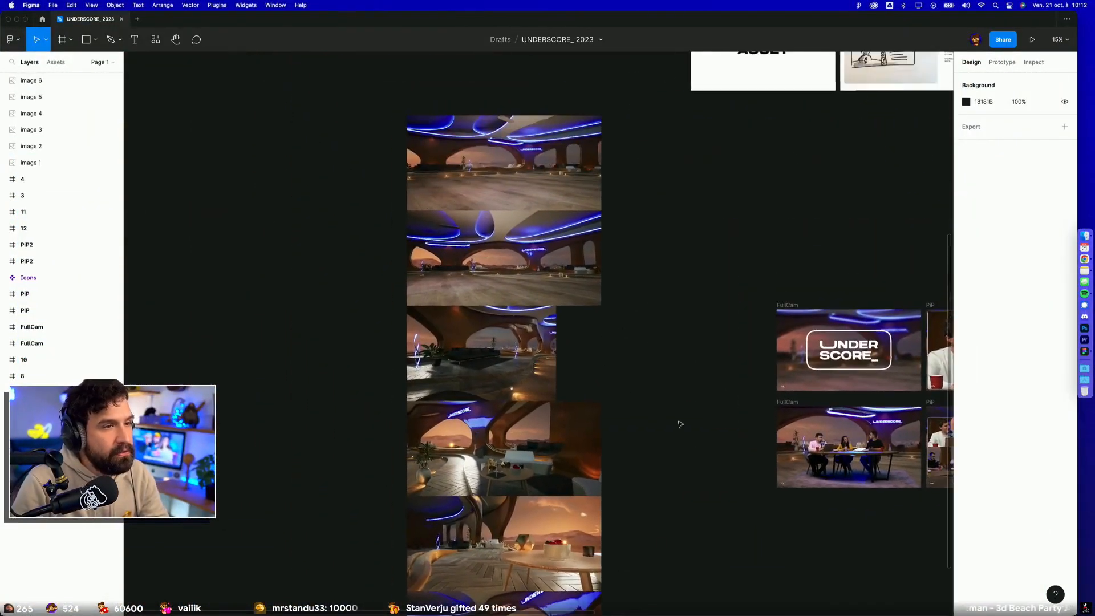
scroll(680, 423, "up", 6)
scroll(668, 515, "down", 1)
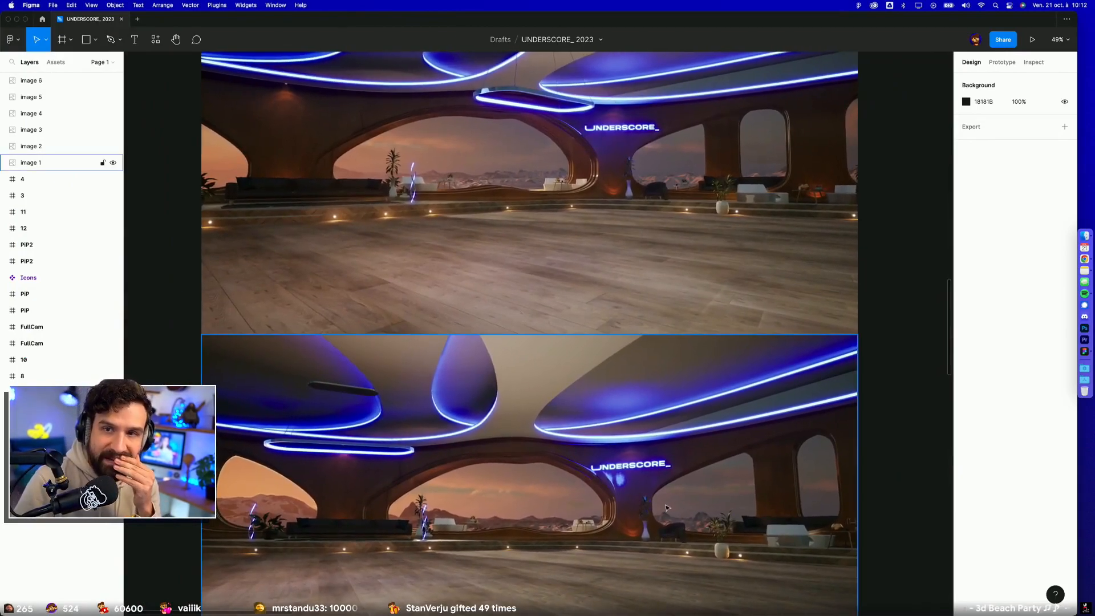
scroll(666, 507, "up", 3)
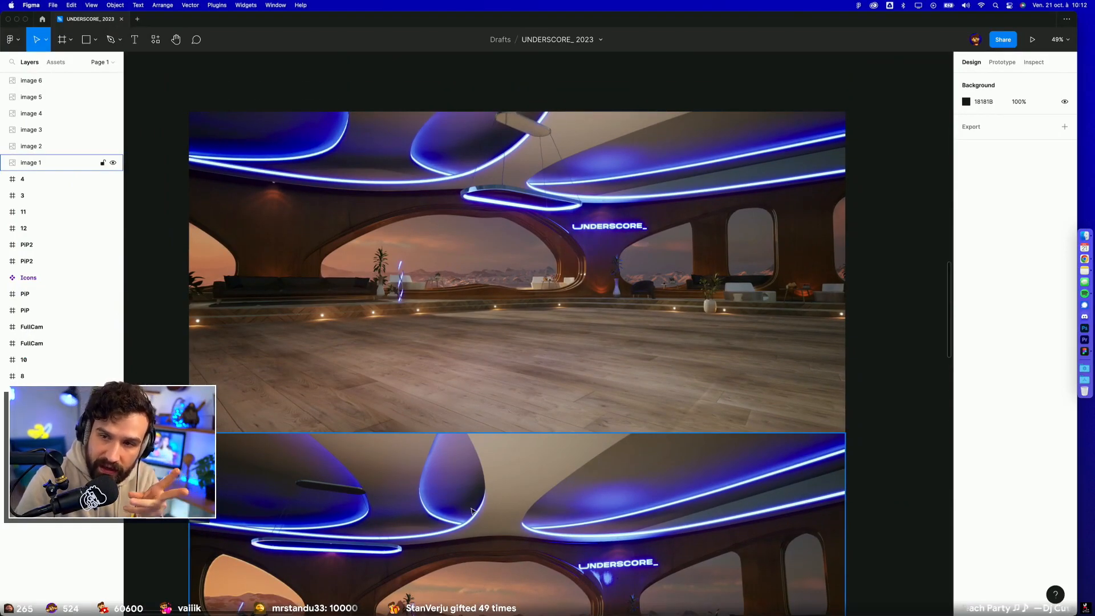
scroll(471, 510, "down", 3)
scroll(471, 510, "right", 5)
scroll(469, 492, "up", 5)
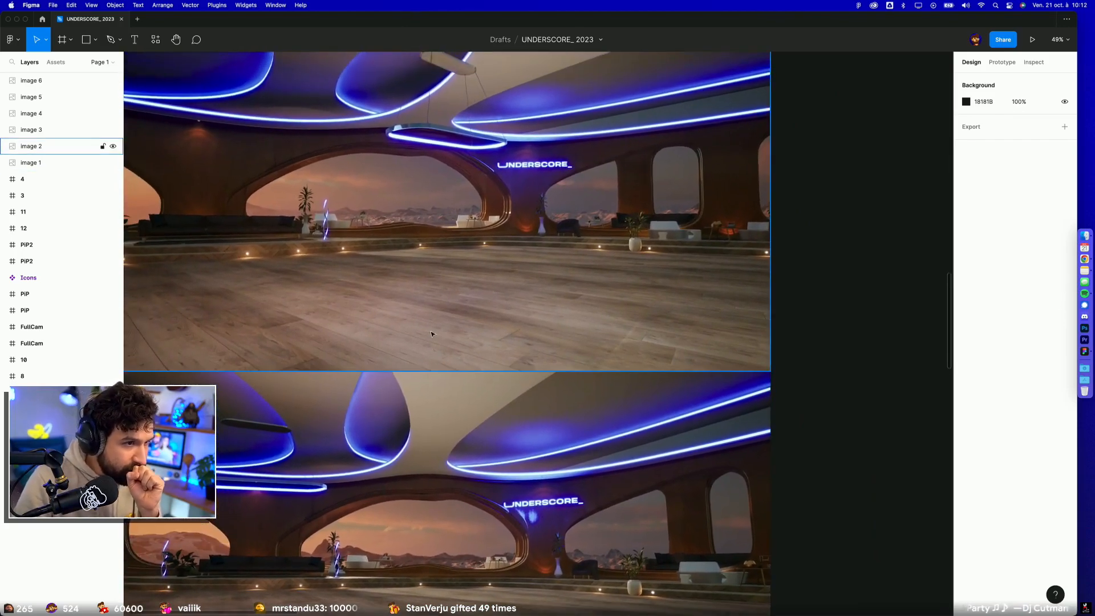
scroll(431, 333, "up", 2)
key("t")
left_click_drag(564, 169, 730, 371)
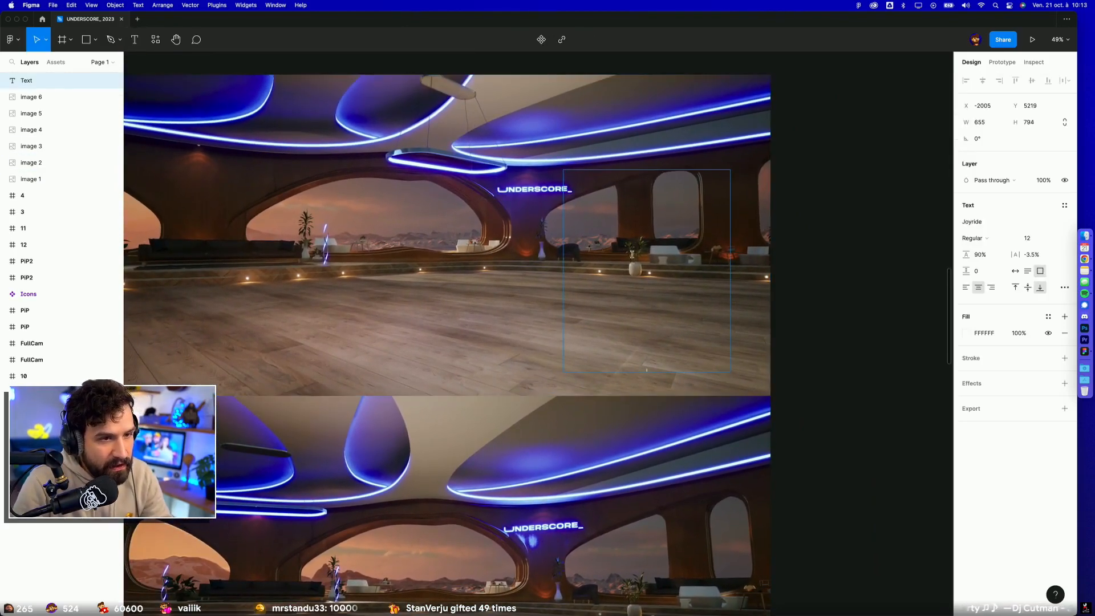
left_click(777, 306)
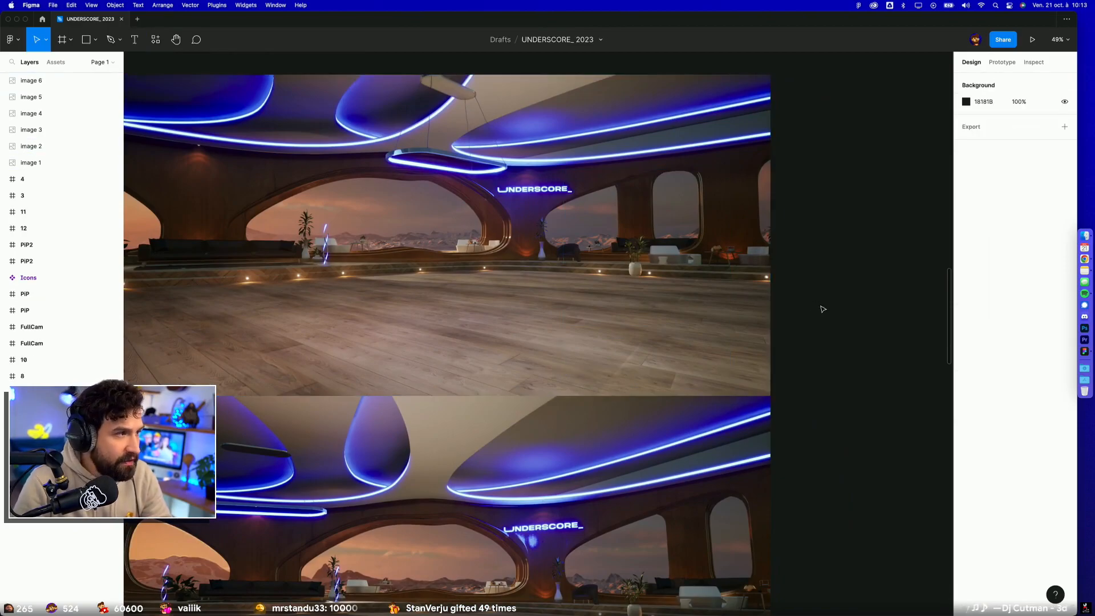
left_click(695, 311)
left_click(827, 247)
Step: Look over the whole column of set renders, from the wide room views down to the lounge and table close-ups
scroll(609, 332, "down", 5)
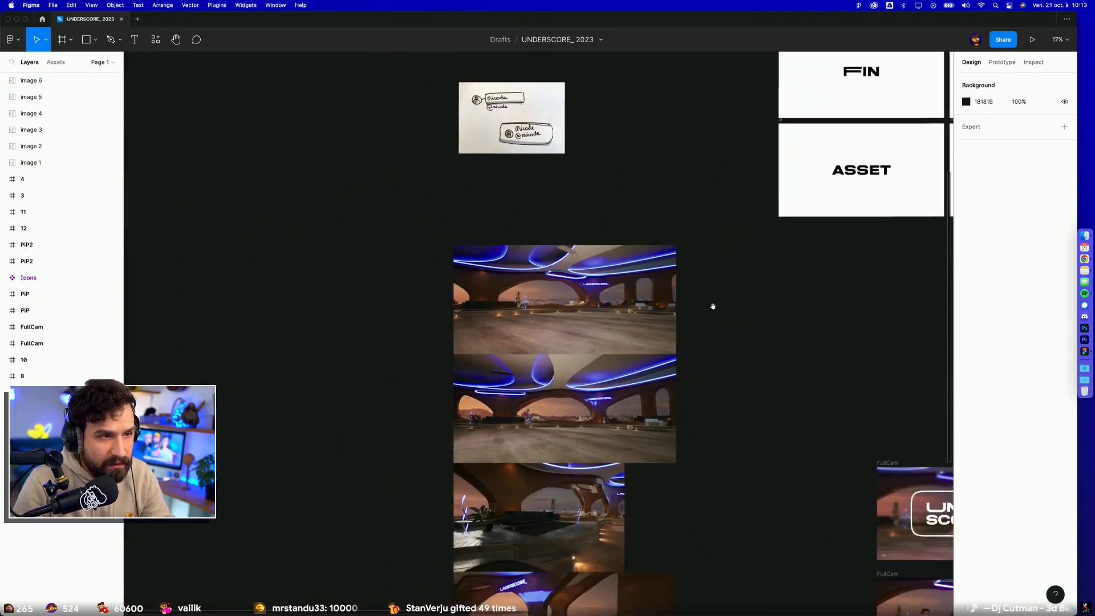
scroll(712, 305, "up", 3)
scroll(642, 436, "up", 2)
scroll(641, 435, "down", 5)
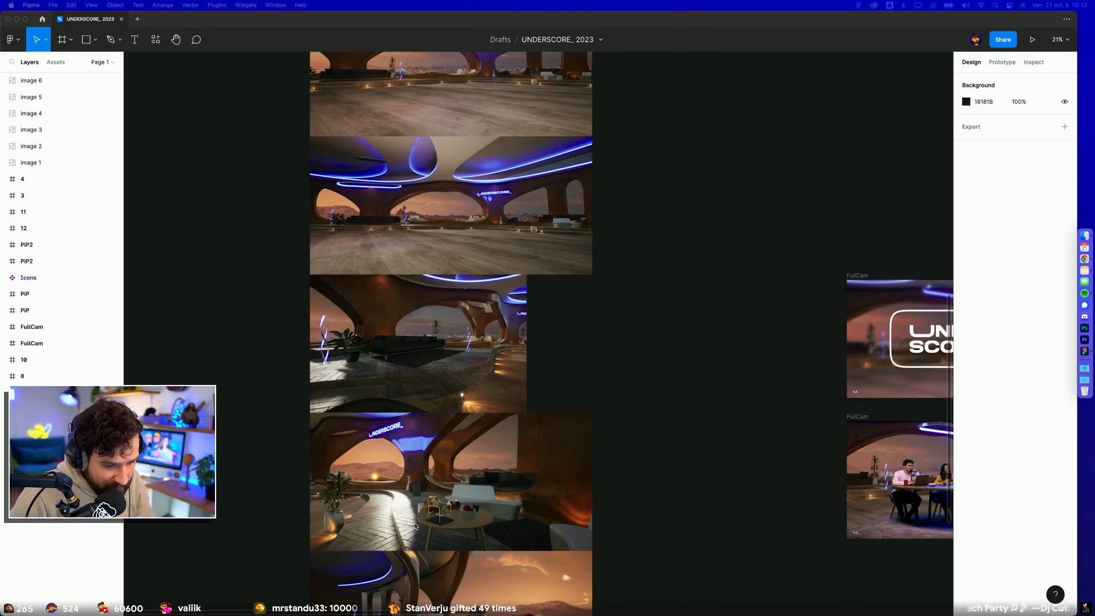
scroll(416, 513, "down", 2)
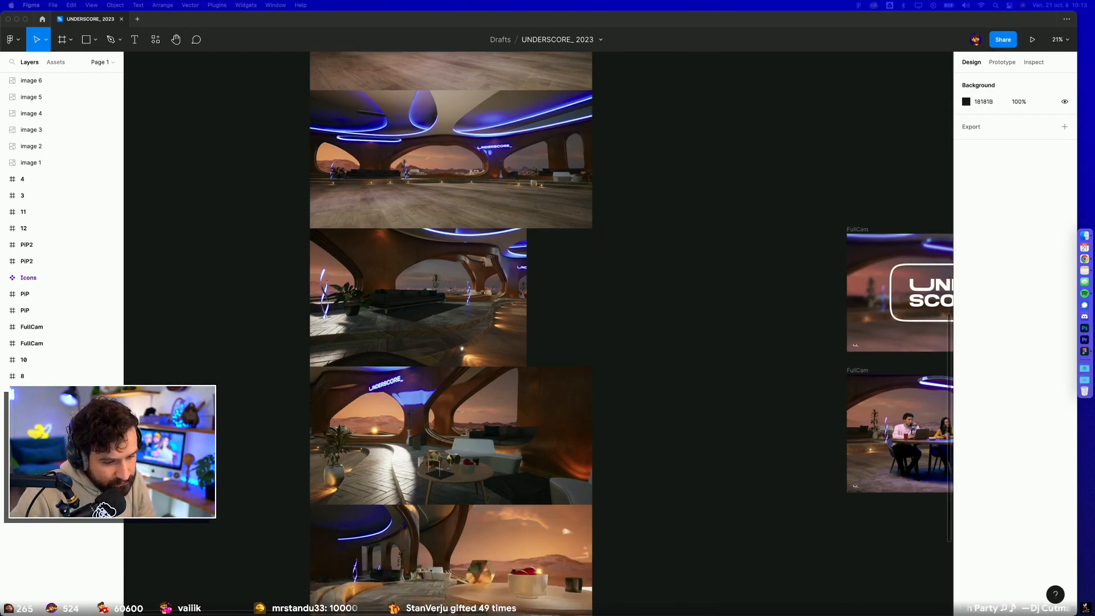
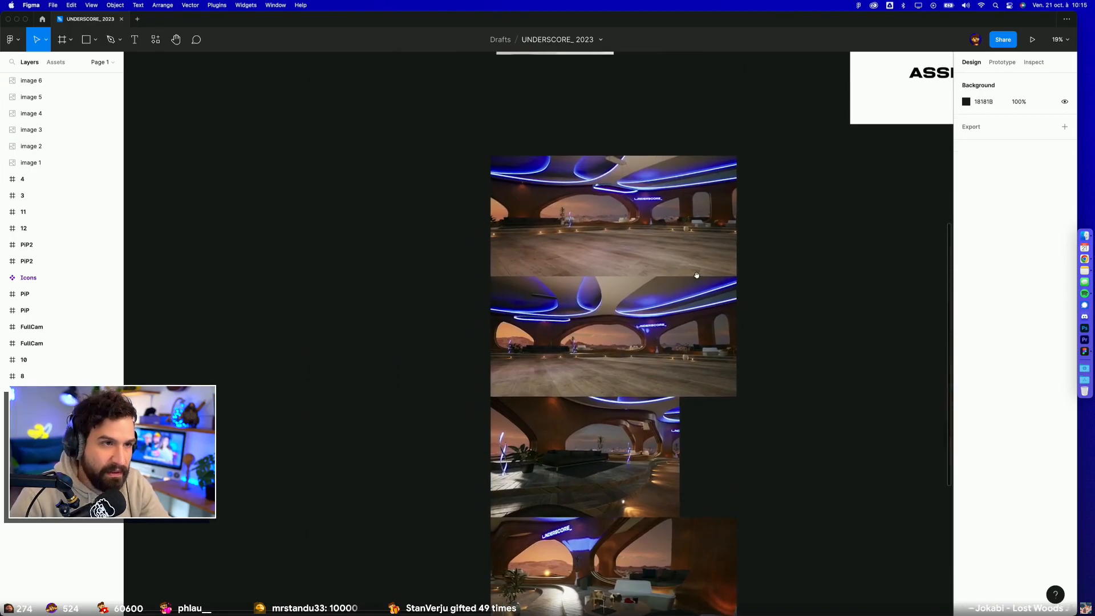
Step: Go from the set renders to the storyboard frames and look over the INTRO title frame
left_click_drag(514, 389, 313, 499)
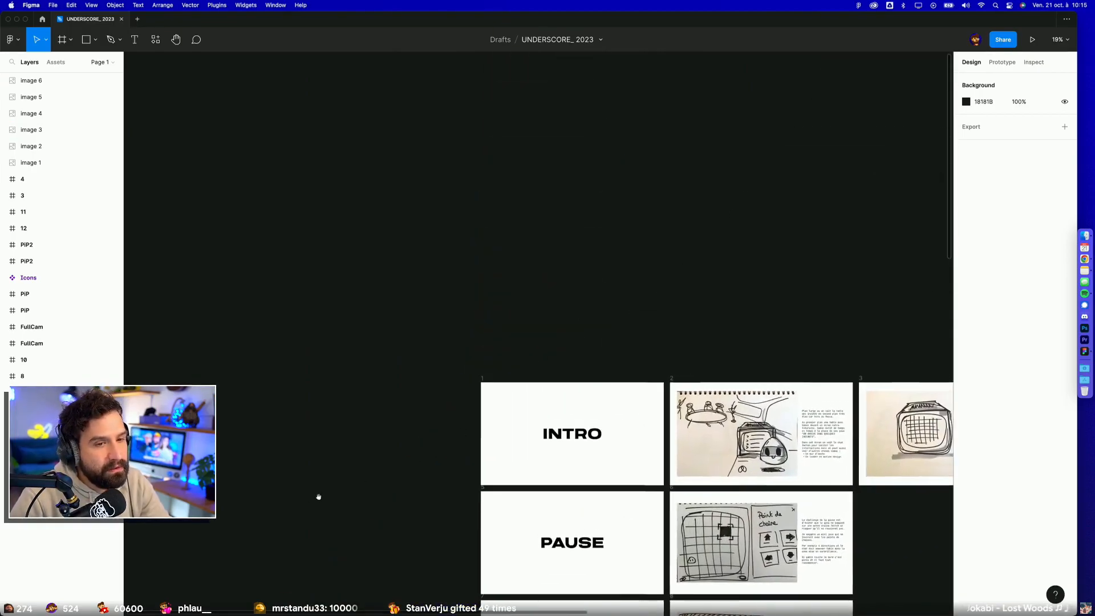
scroll(516, 460, "up", 10)
left_click_drag(674, 384, 436, 400)
scroll(546, 281, "down", 5)
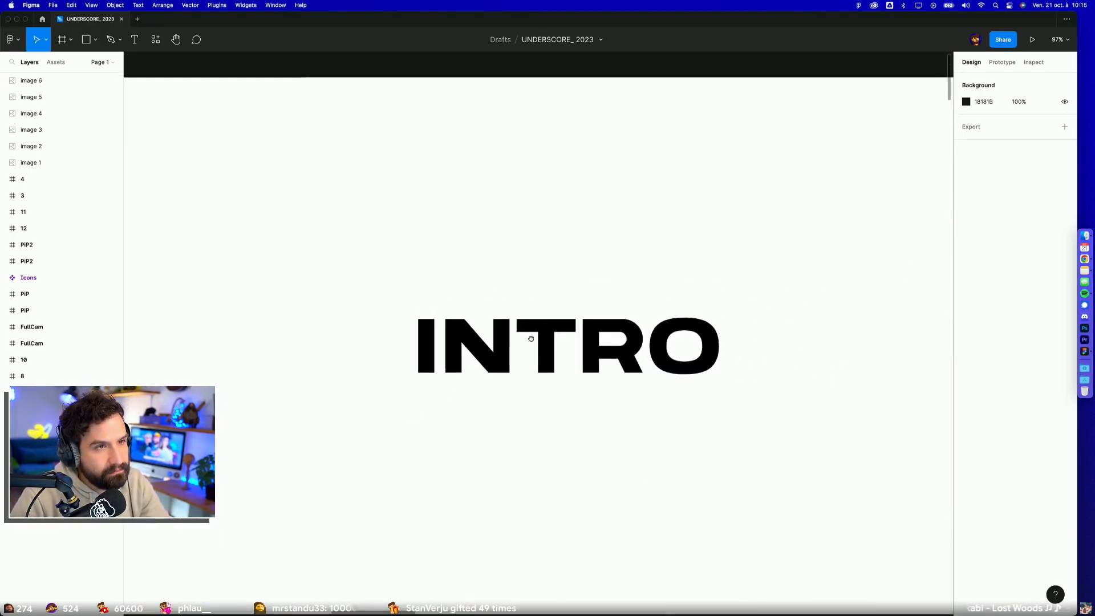
scroll(525, 273, "down", 2)
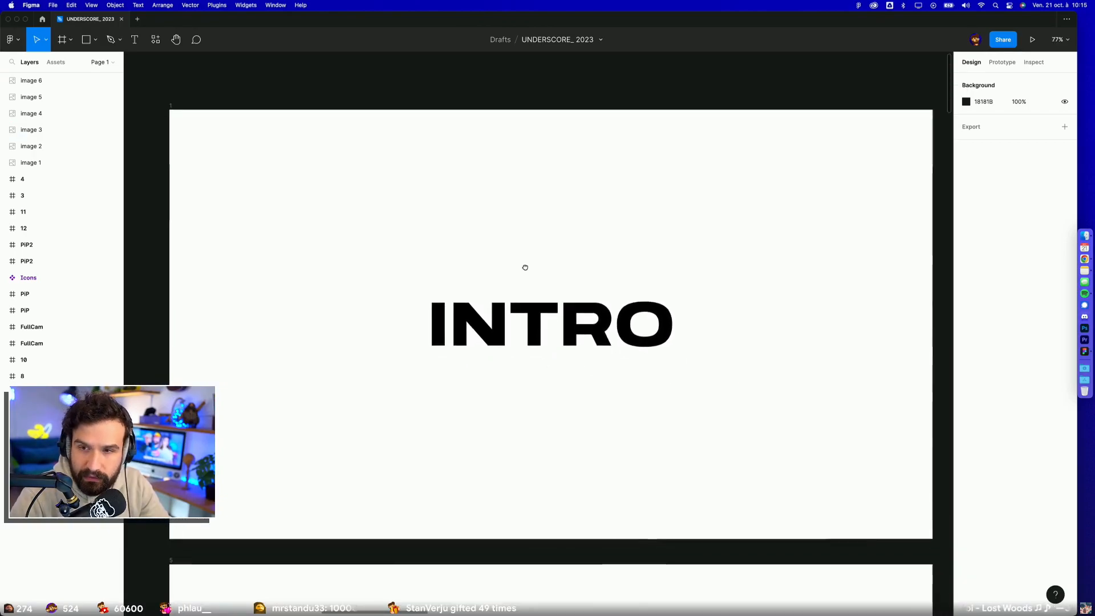
scroll(478, 229, "left", 1)
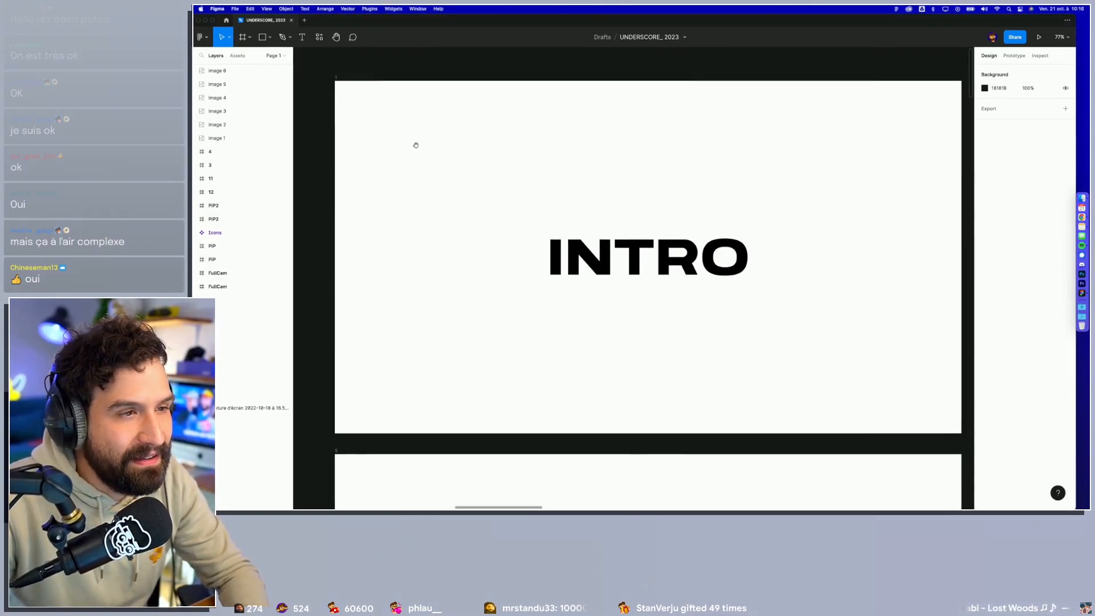
scroll(401, 149, "right", 2)
scroll(330, 133, "down", 1)
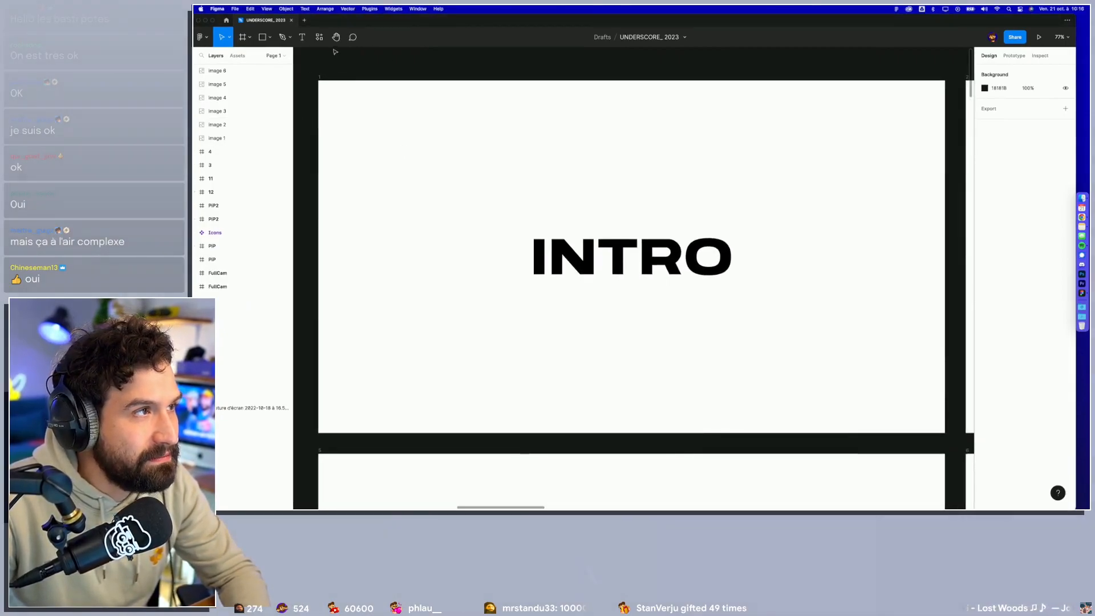
Step: Open and dismiss a Finder window, and examine the intro sketch beside the INTRO frame together with its written description
left_click(1081, 198)
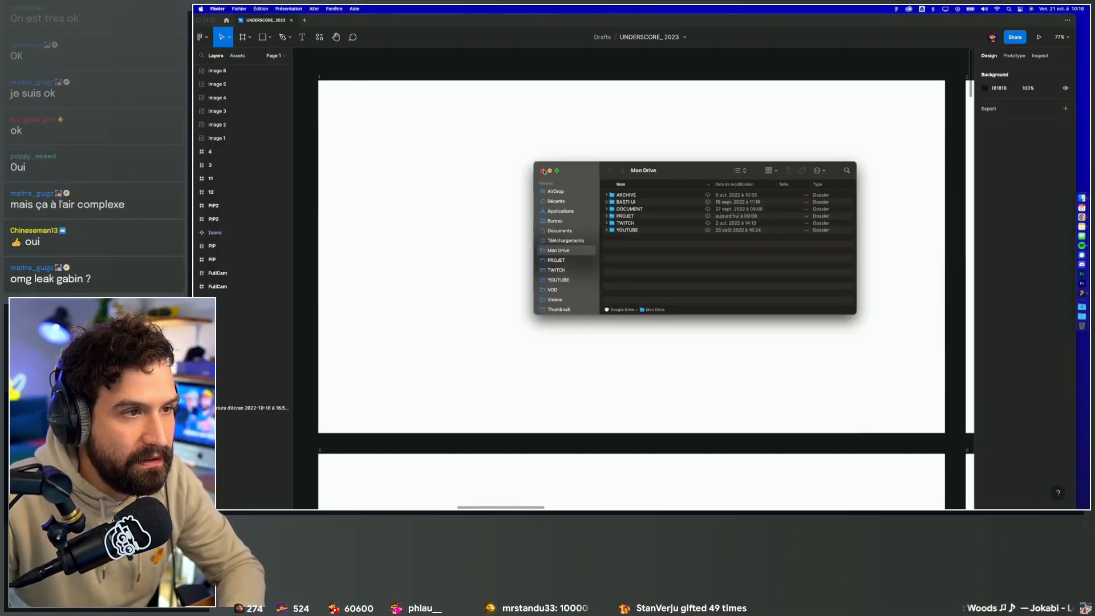
left_click(548, 173)
scroll(592, 302, "right", 1)
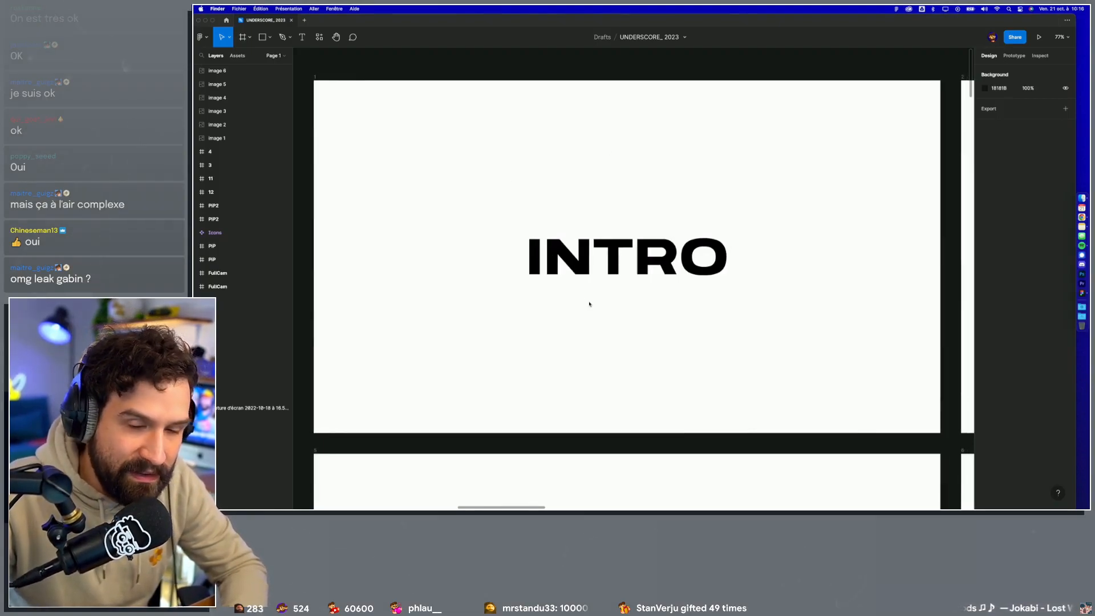
scroll(605, 298, "right", 10)
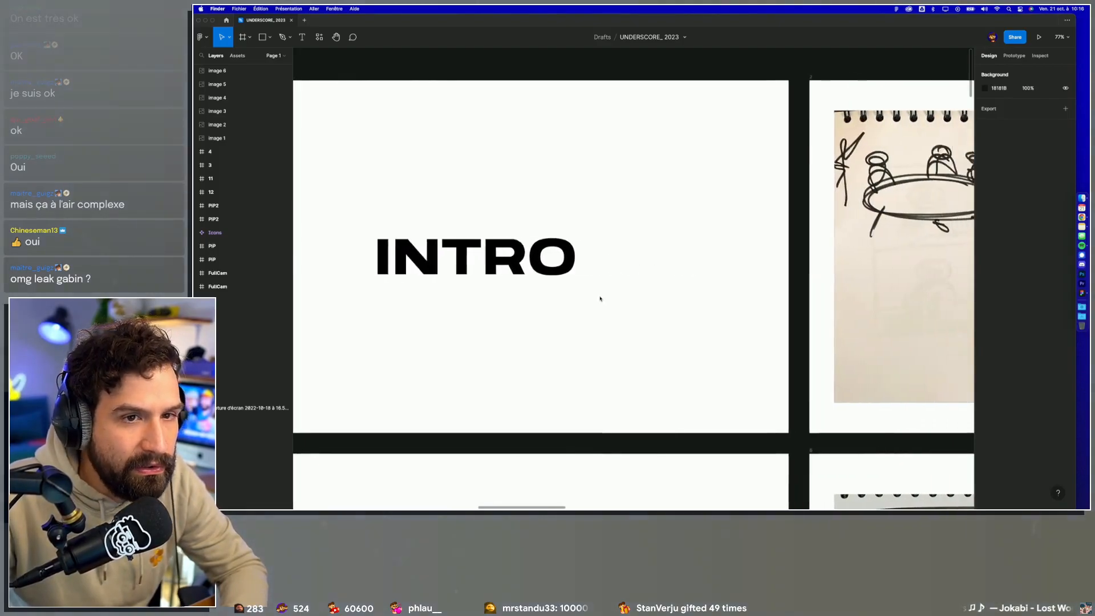
scroll(597, 297, "right", 3)
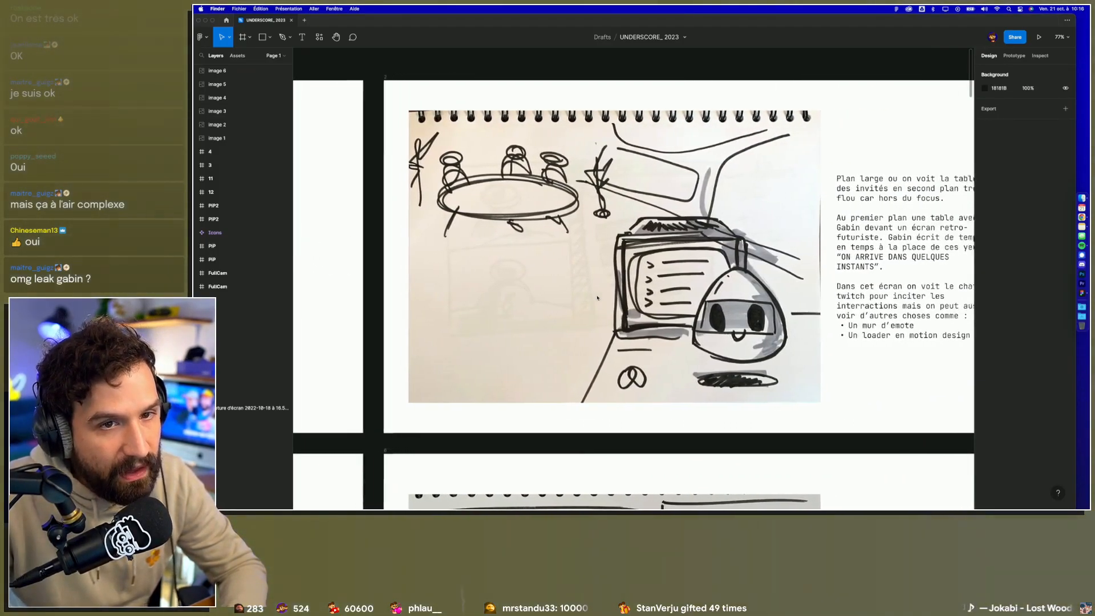
scroll(598, 296, "up", 1)
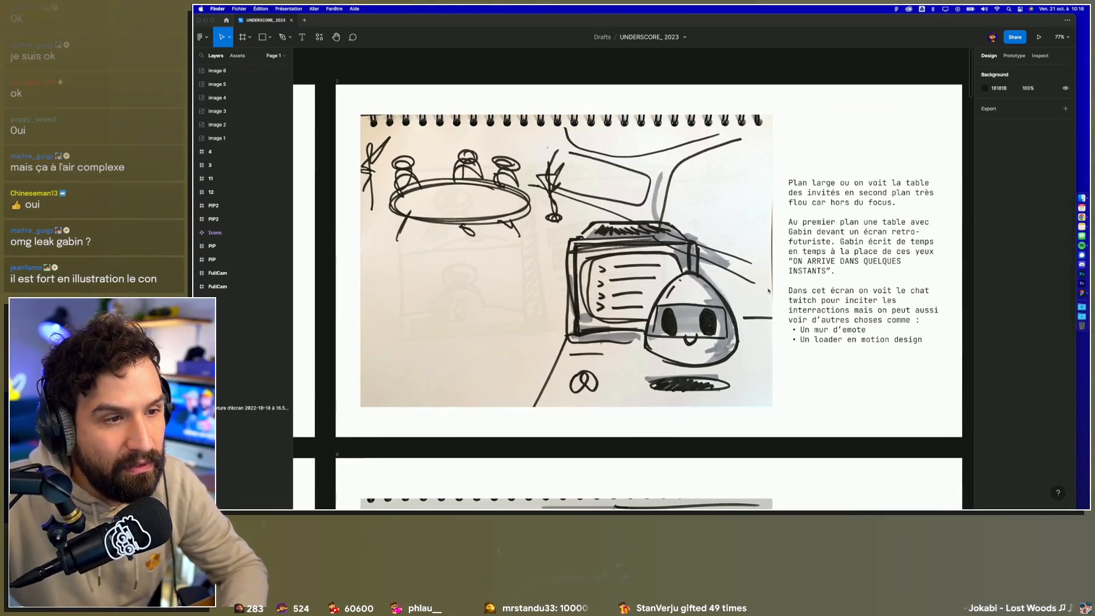
scroll(745, 378, "up", 1)
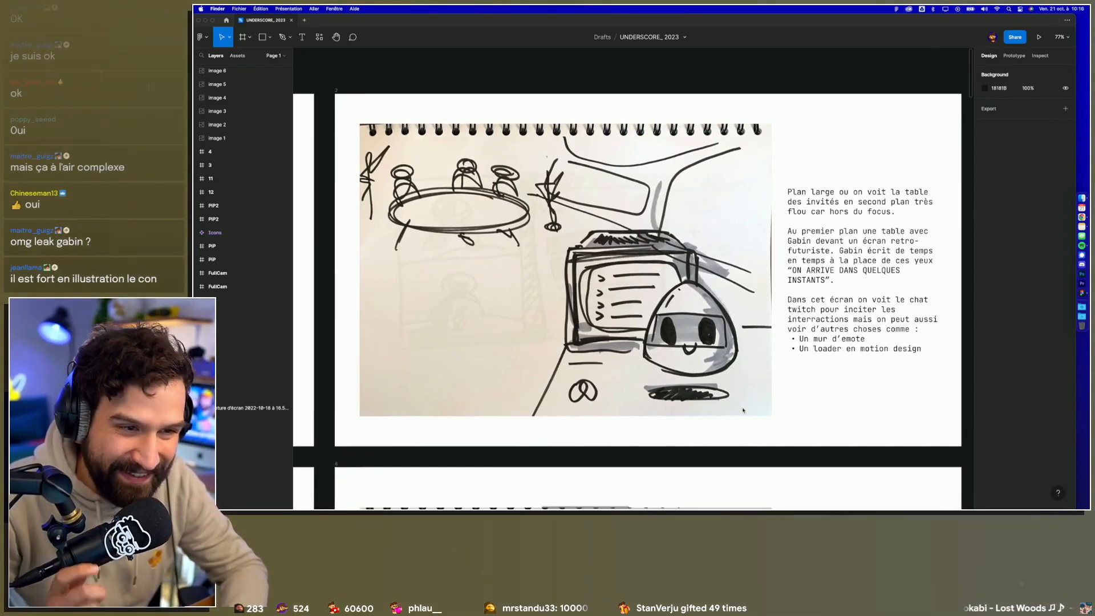
Step: Draw a rectangle of about 487 × 322 around the guests' table in the intro sketch, with a stroke and no fill
left_click(386, 189)
key("r")
mouse_move(378, 153)
left_mouse_down()
mouse_move(392, 181)
mouse_move(537, 259)
left_mouse_up()
left_click(1066, 274)
left_click(1065, 255)
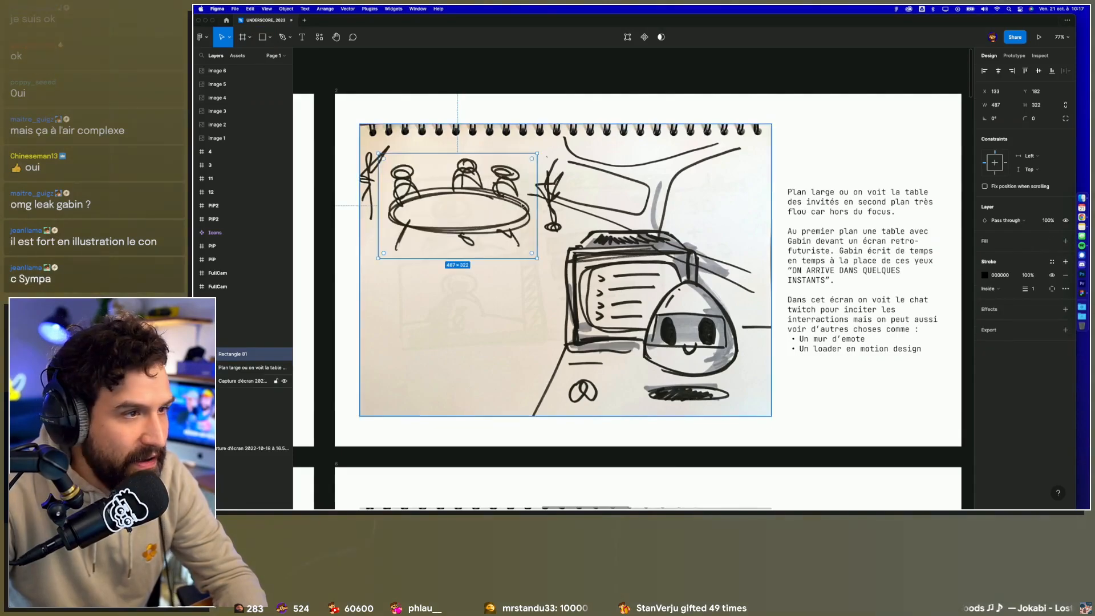
Step: Set the rectangle's stroke thickness to 25 and its colour to green 008000
type("25")
key("Return")
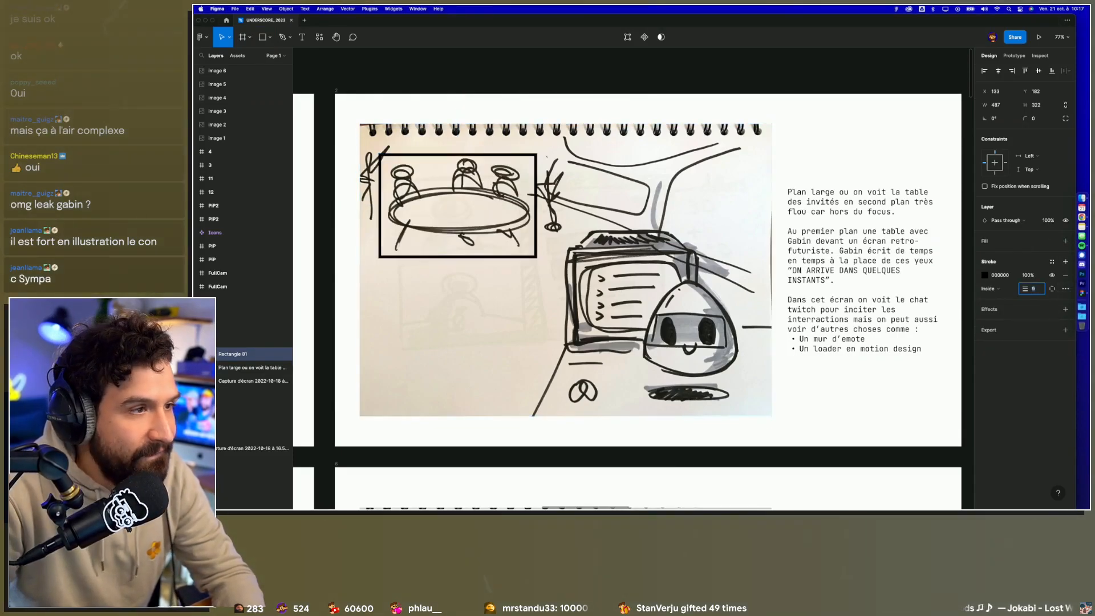
left_click(1001, 276)
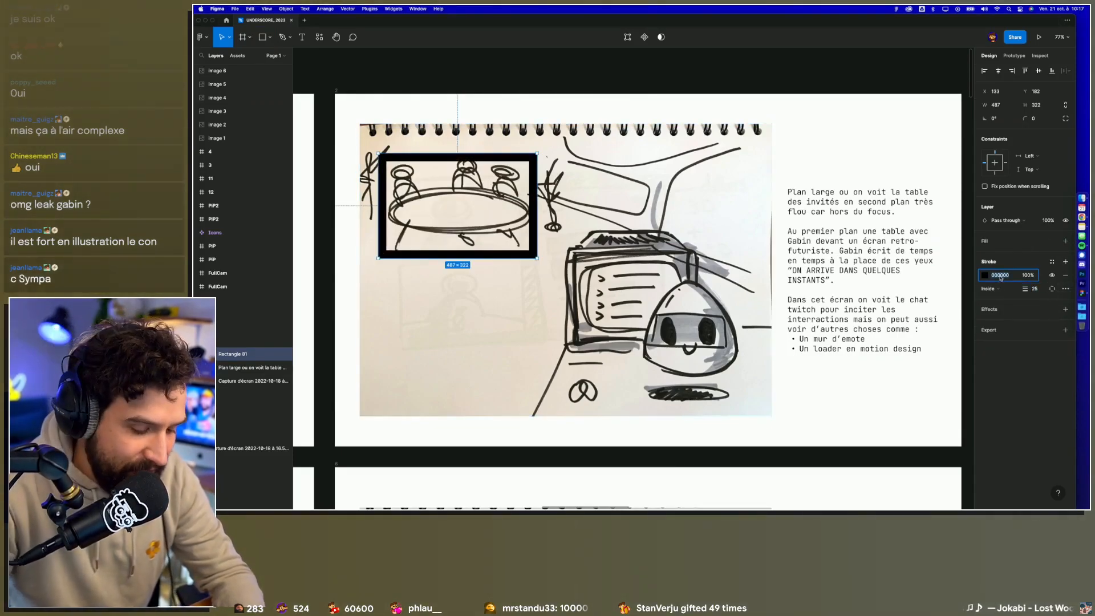
key("Return")
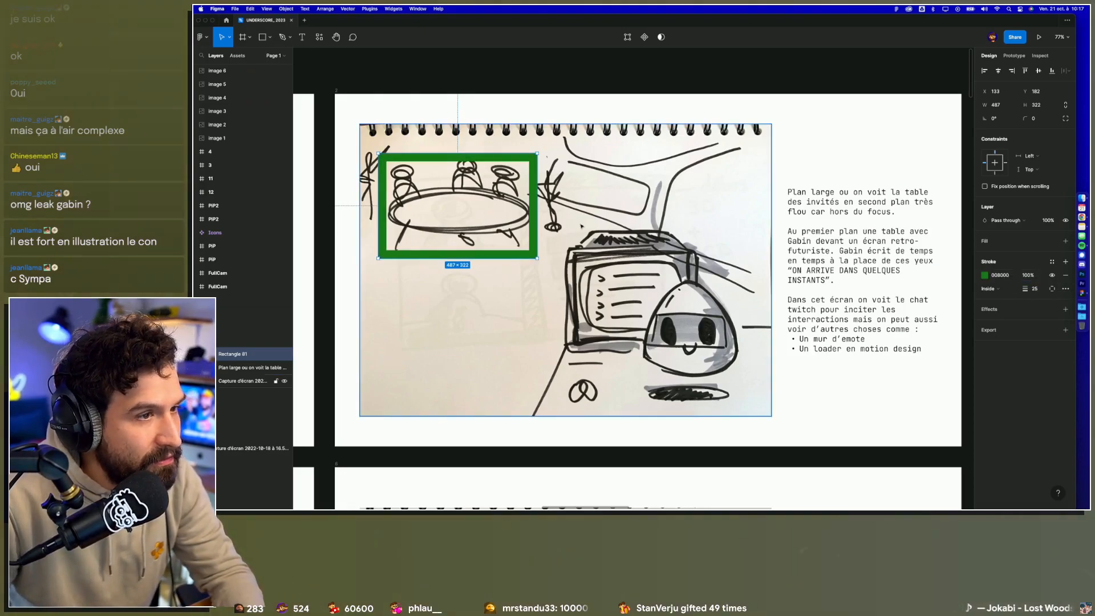
Step: Enlarge the green rectangle to about 635 × 349 so it also encloses the plants on both sides of the table
mouse_move(537, 205)
left_mouse_down()
mouse_move(572, 202)
mouse_move(553, 202)
left_mouse_up()
left_click_drag(493, 157, 493, 146)
left_click_drag(553, 177, 569, 177)
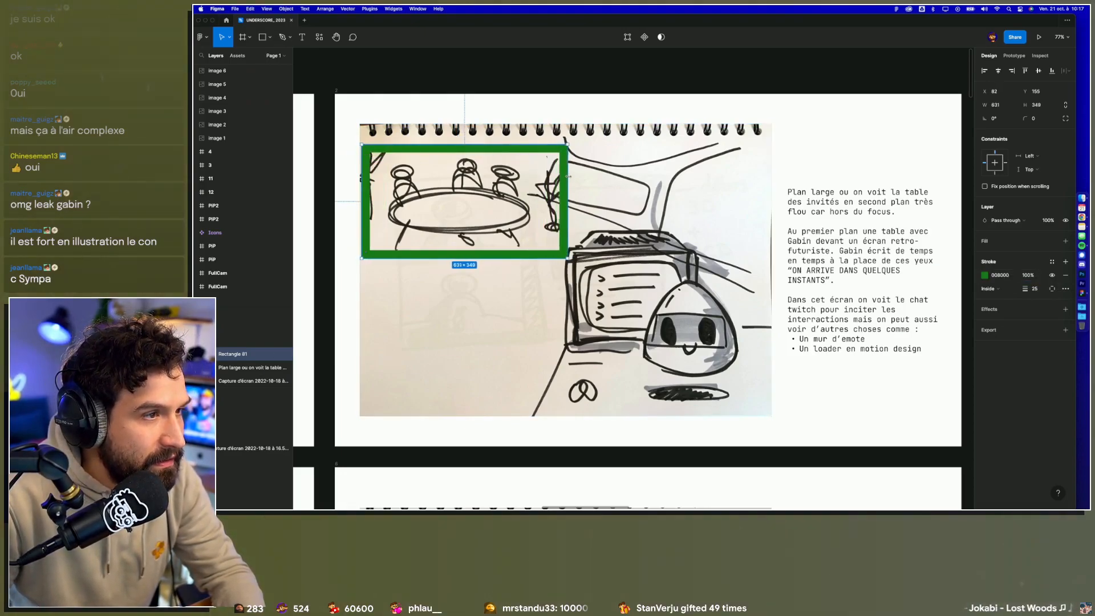
Step: Thin the green rectangle's stroke to 4 and deselect it
left_click(1035, 289)
type("1")
key("Return")
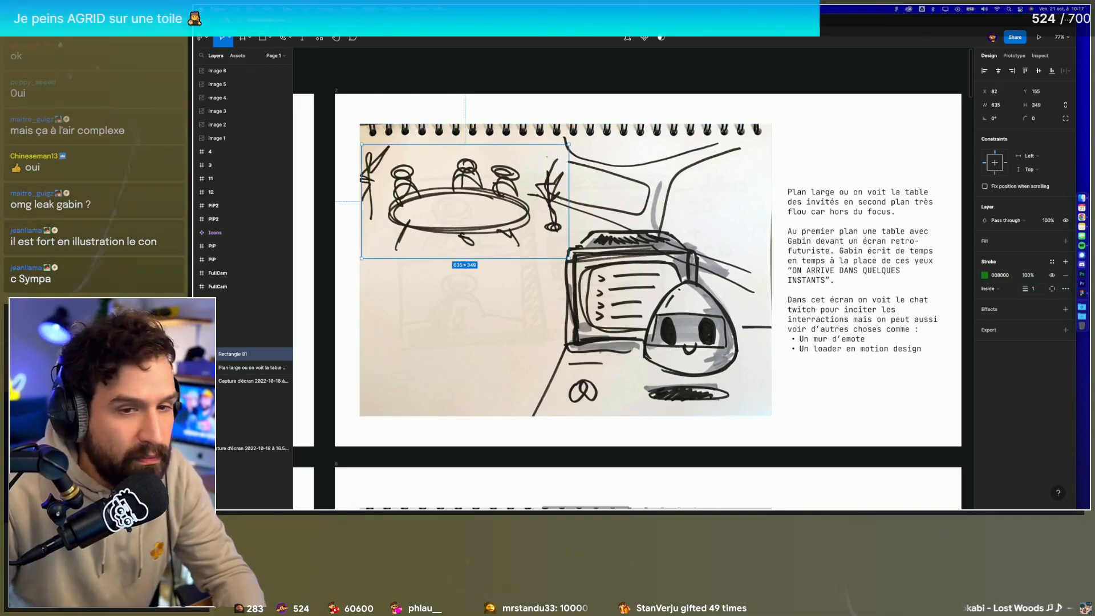
type("4")
key("Return")
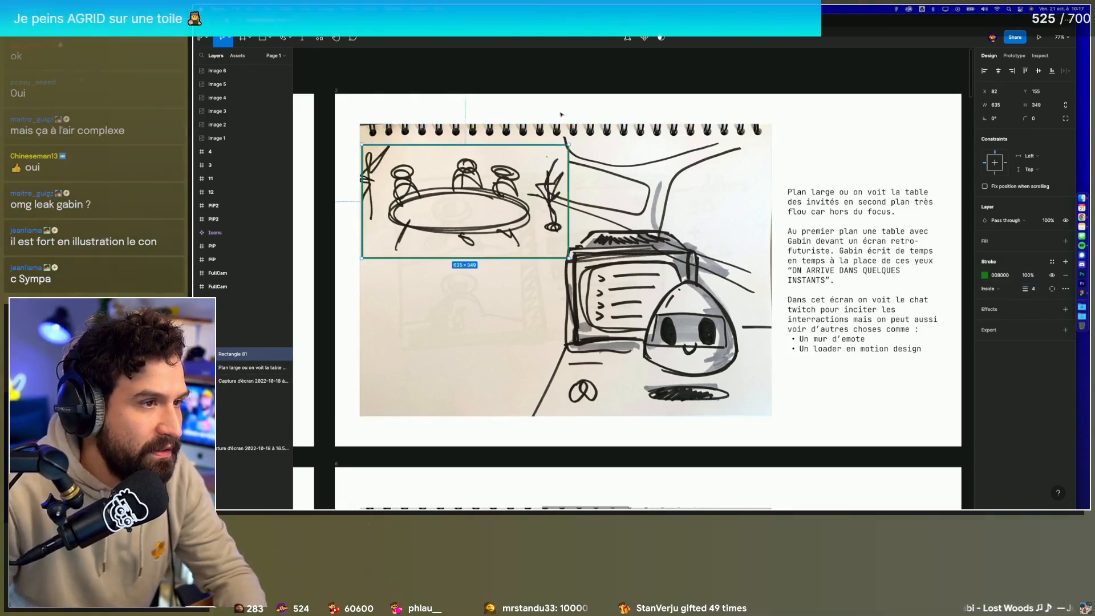
left_click(556, 85)
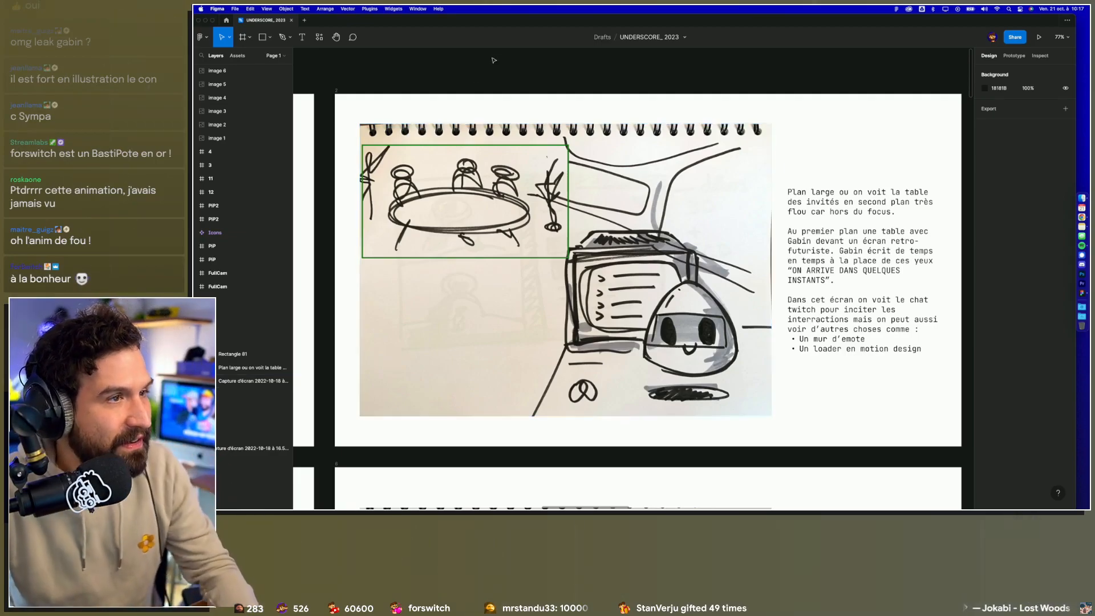
Step: Switch to the Twitch chat window in Chrome, read the latest messages enlarged, and return to Figma
key("ctrl+Left")
key("ctrl+Right")
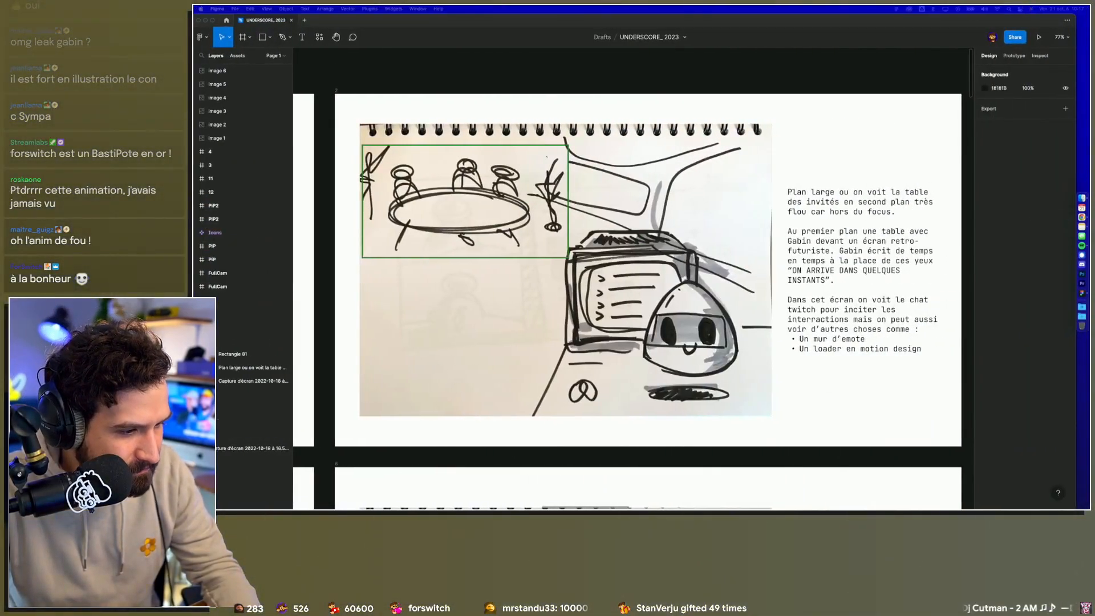
left_click_drag(651, 507, 699, 106)
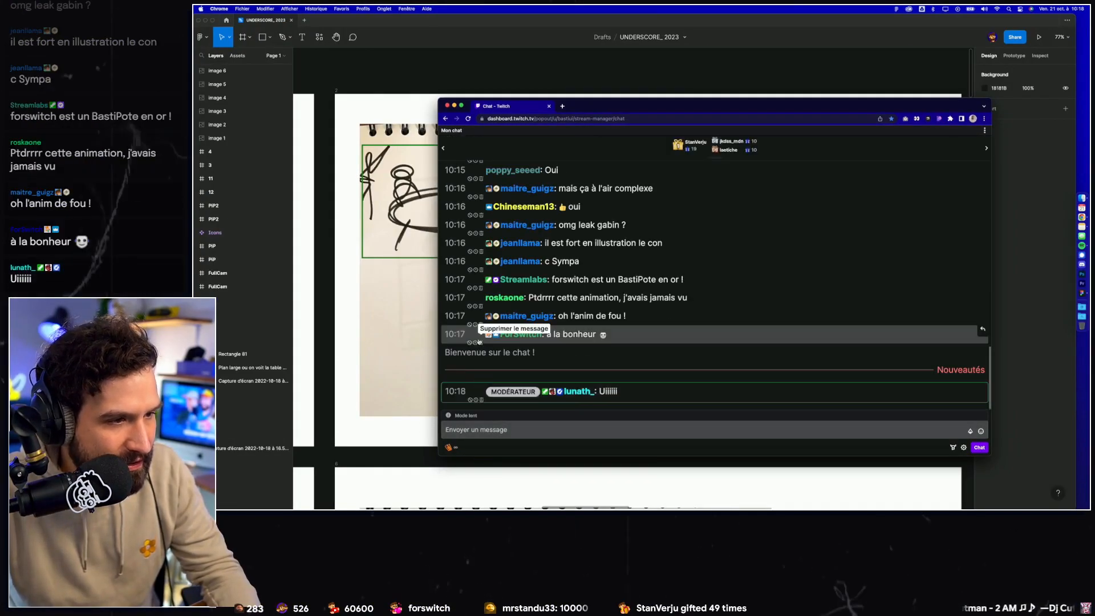
scroll(477, 383, "up", 5)
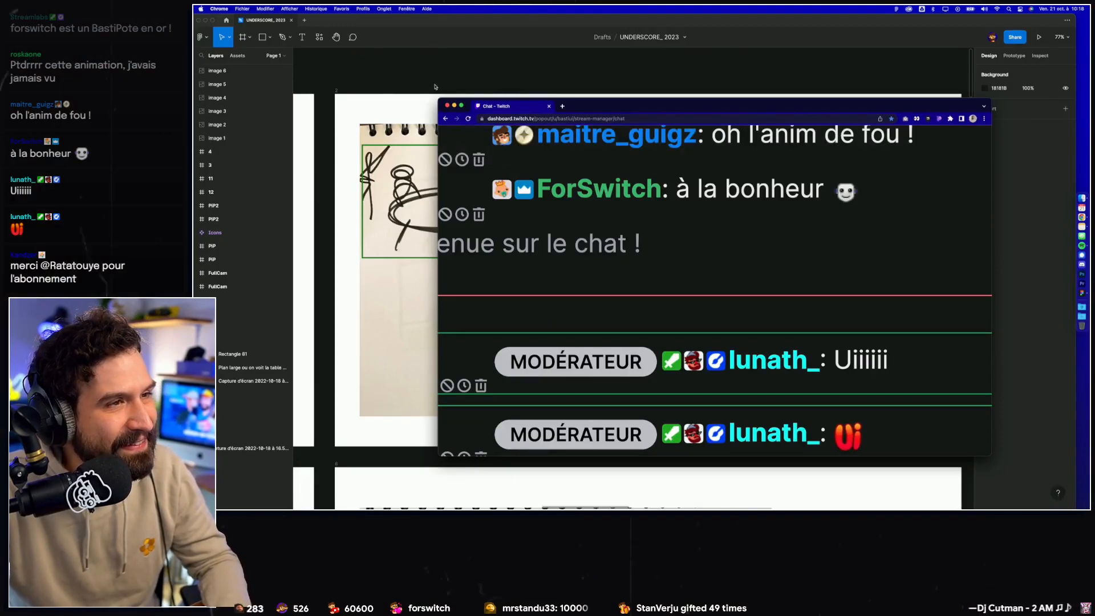
left_click(456, 82)
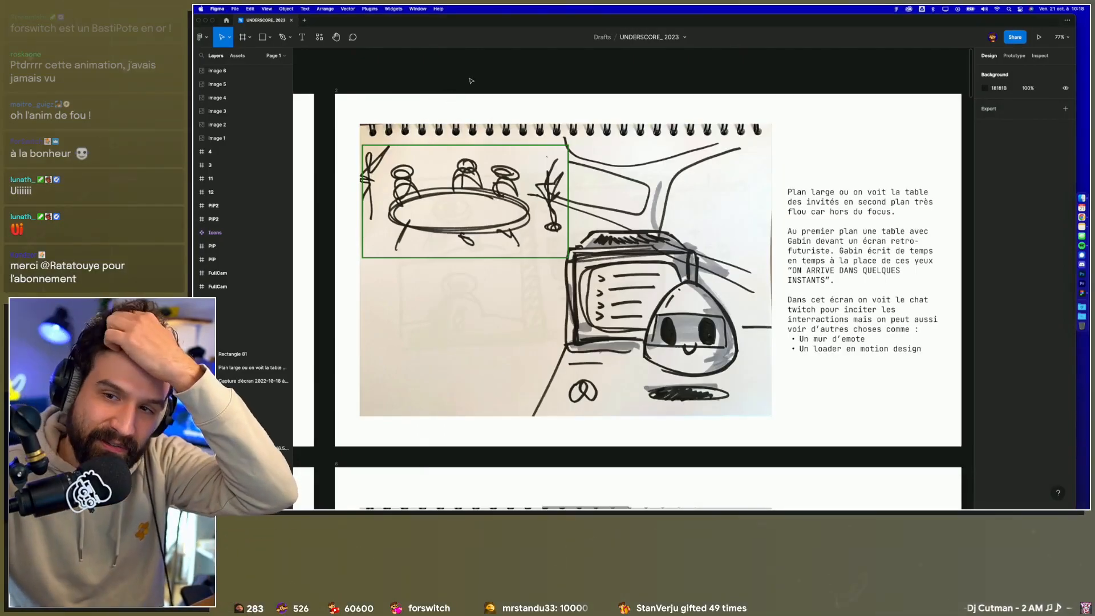
Step: Try a grey rectangle of about 1148 × 302 across the upper part of the intro sketch and delete it
scroll(473, 80, "up", 2)
scroll(492, 86, "right", 1)
scroll(492, 86, "down", 1)
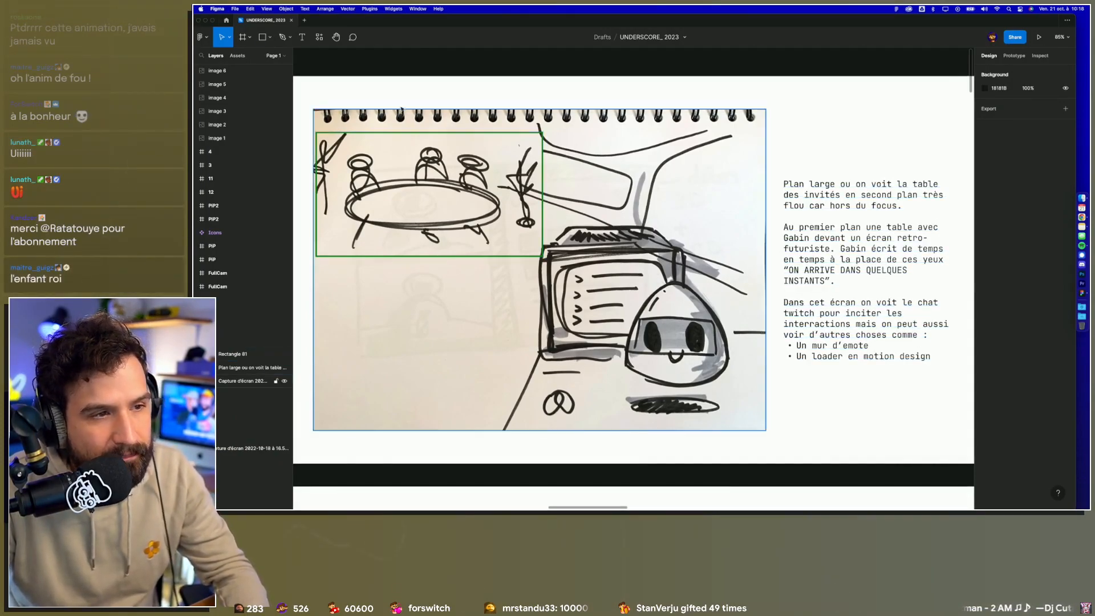
key("r")
mouse_move(335, 146)
left_mouse_down()
mouse_move(729, 232)
mouse_move(745, 254)
left_mouse_up()
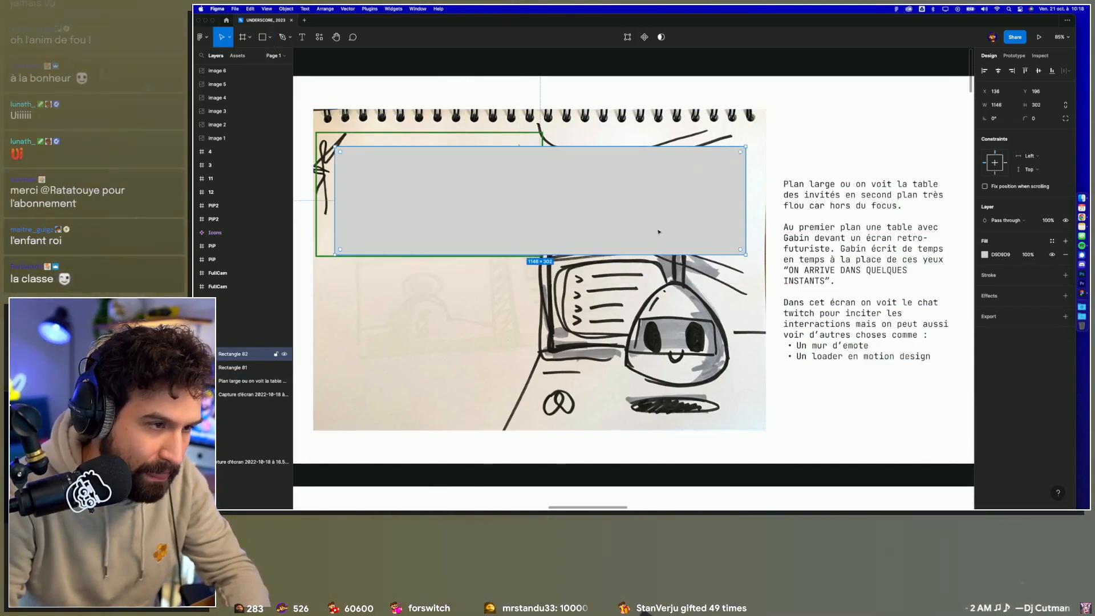
key("Delete")
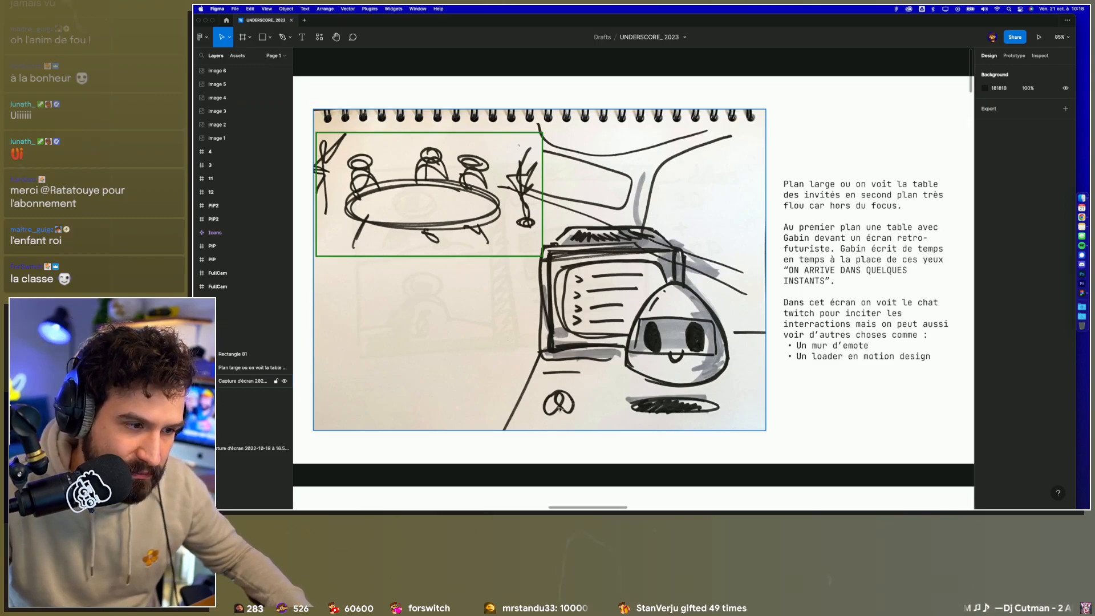
Step: Examine the retro screen and robot in the intro sketch up close, and compare them with the description text
scroll(560, 408, "up", 5)
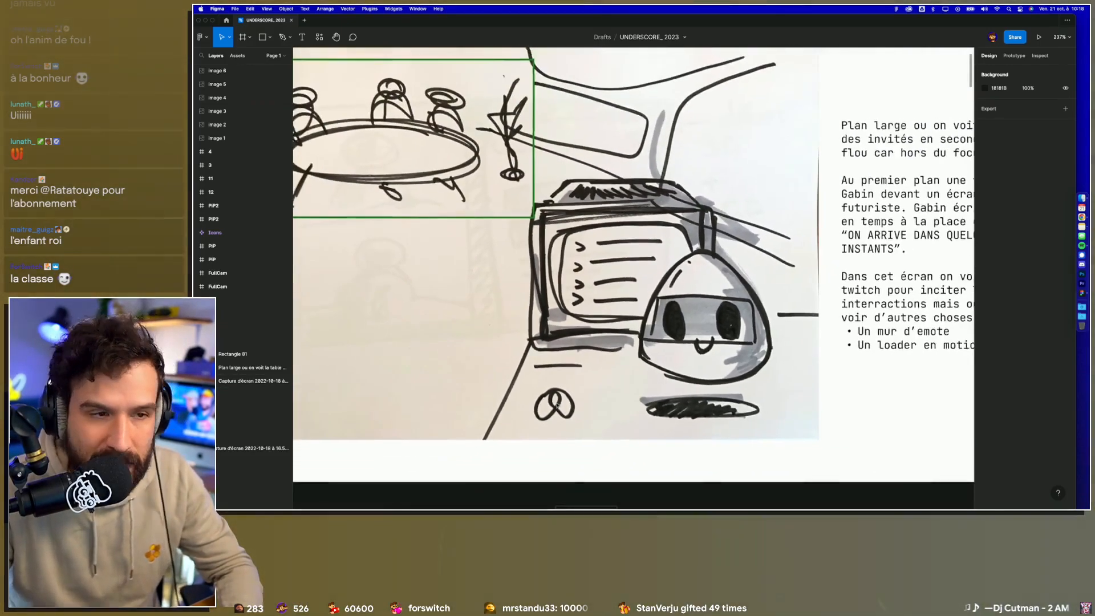
scroll(554, 405, "down", 5)
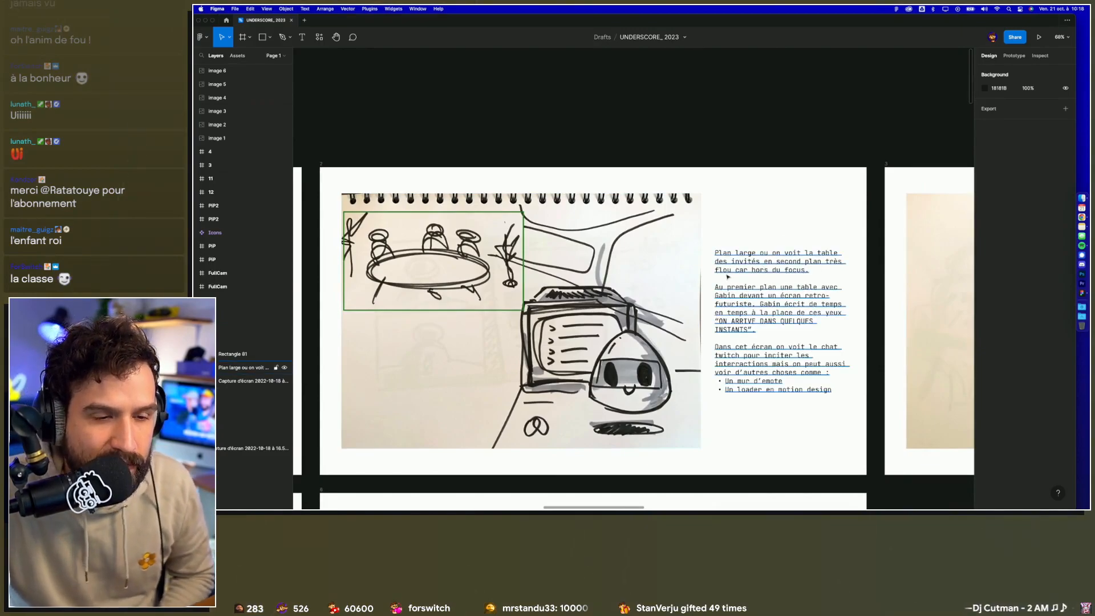
scroll(729, 278, "up", 1)
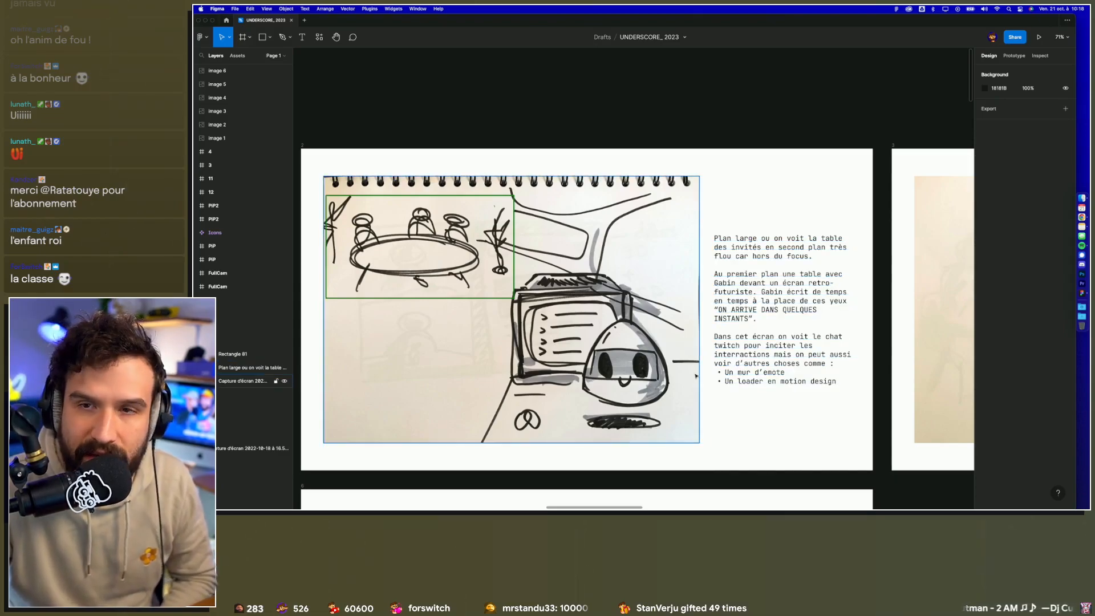
scroll(741, 320, "down", 1)
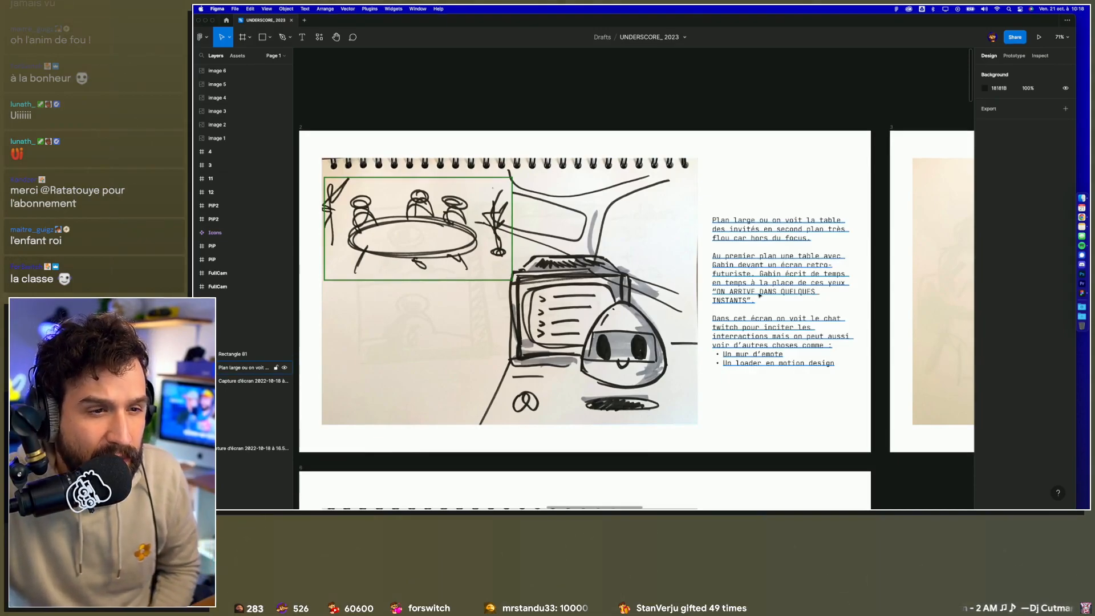
Step: Try a rectangle of about 174 × 61 over the robot's eyes in the sketch and delete it
scroll(606, 346, "up", 5)
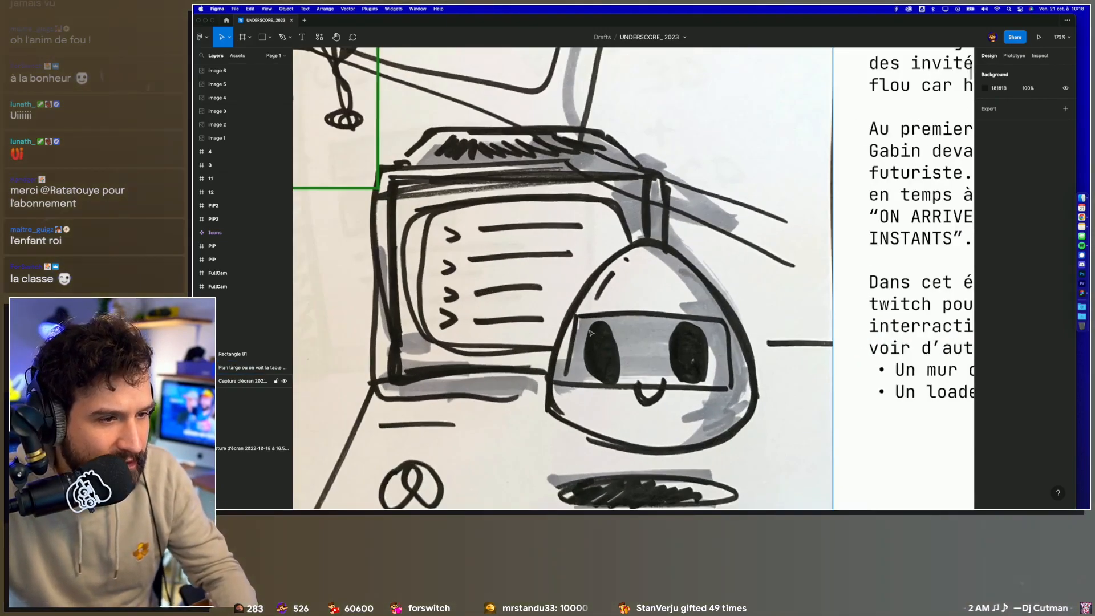
key("r")
mouse_move(579, 327)
left_mouse_down()
mouse_move(642, 367)
mouse_move(706, 371)
left_mouse_up()
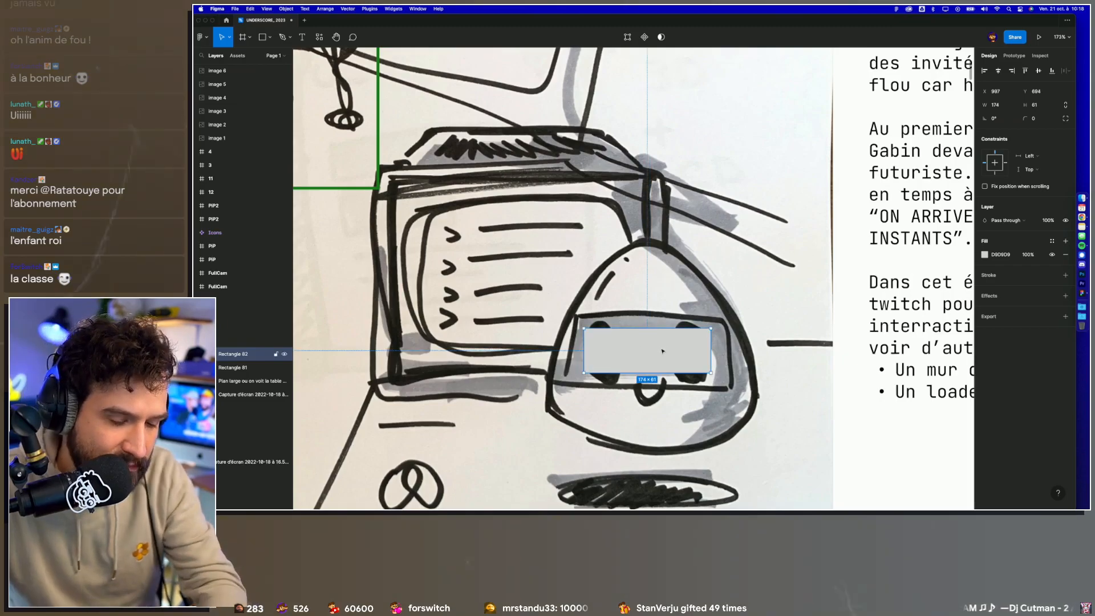
key("BackSpace")
Step: Review the intro sketch's description, including the notes on the Twitch chat screen, emote wall and motion design loader
scroll(698, 349, "down", 3)
scroll(698, 350, "right", 1)
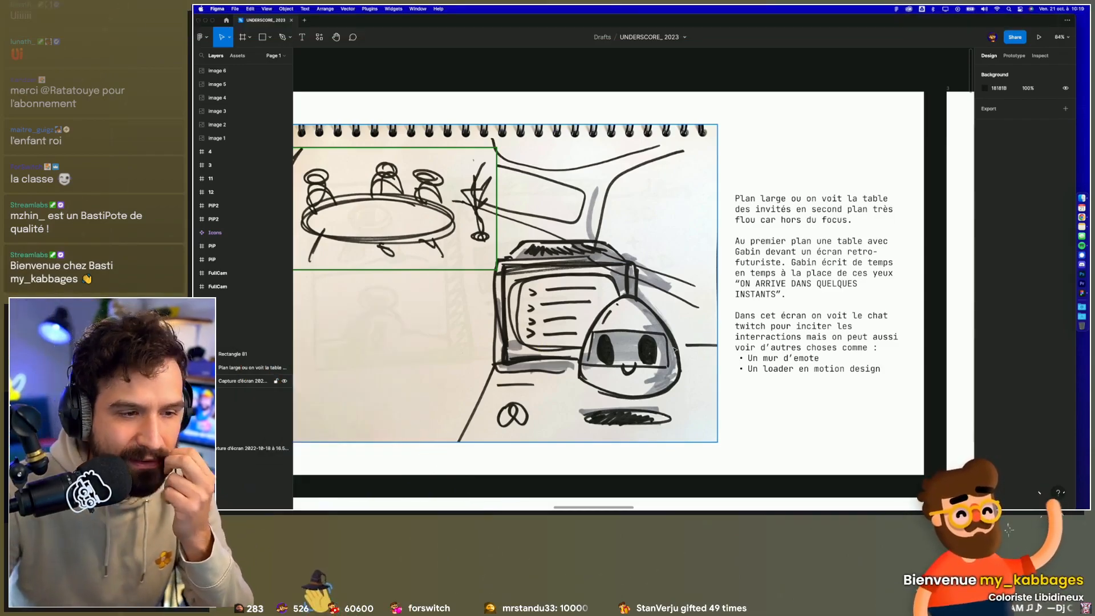
scroll(798, 361, "down", 1)
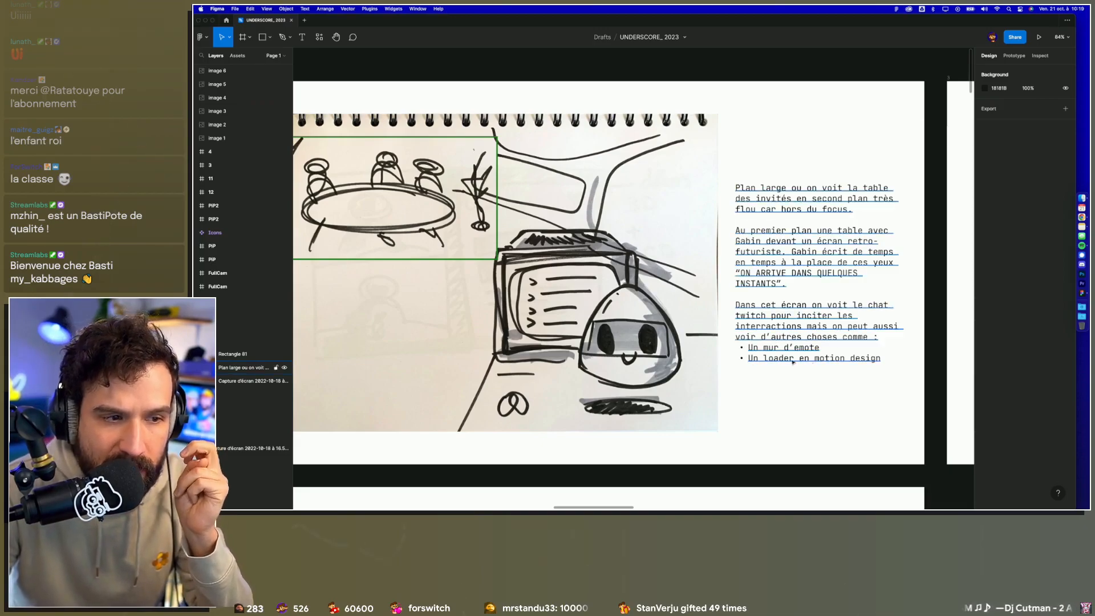
scroll(589, 308, "left", 3)
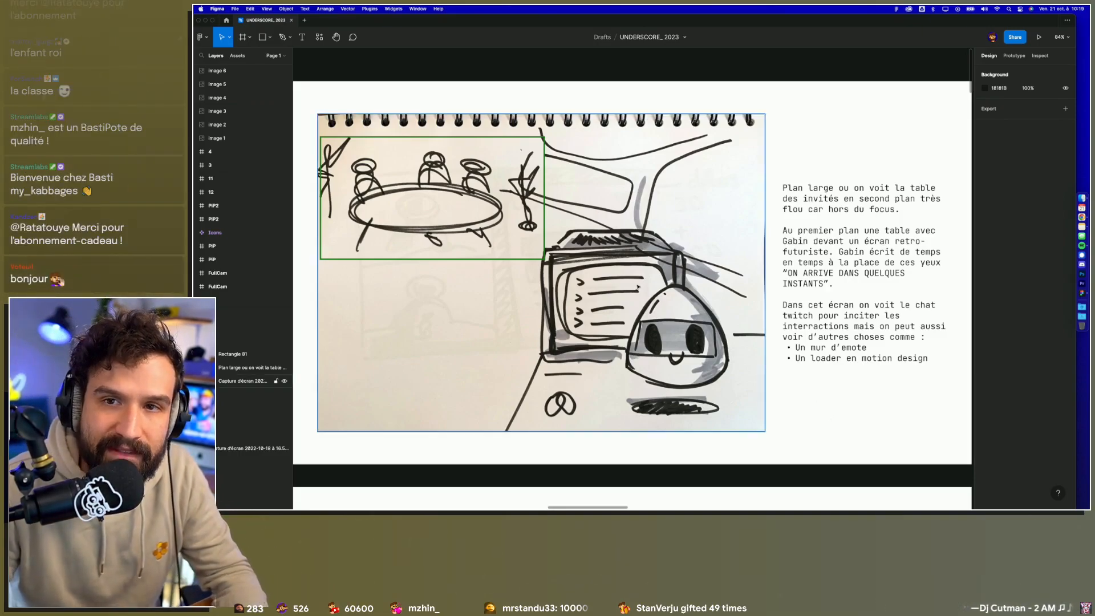
scroll(573, 282, "down", 3)
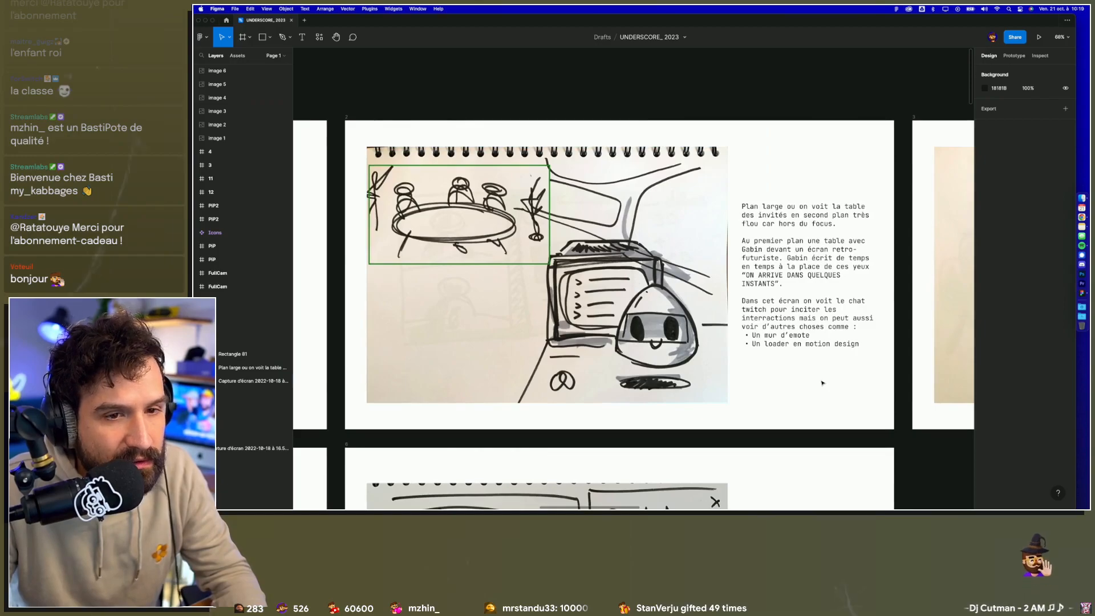
Step: Examine the retro screen sketch with its Emotes, Chat and Loader list, and the note about showing the scene from different angles
scroll(822, 383, "right", 5)
scroll(883, 330, "up", 3)
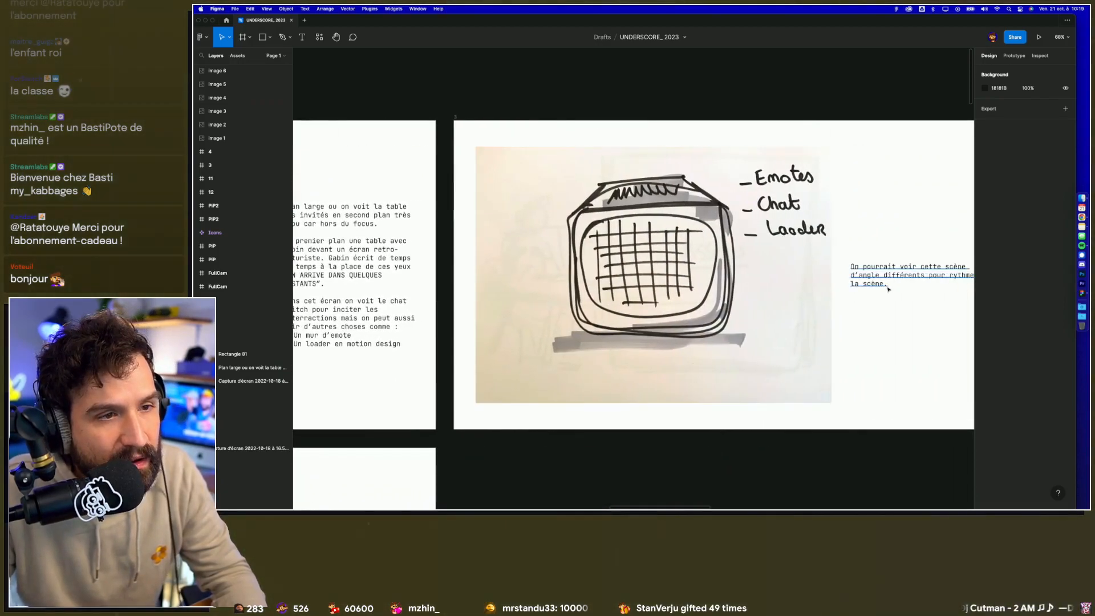
scroll(883, 329, "right", 3)
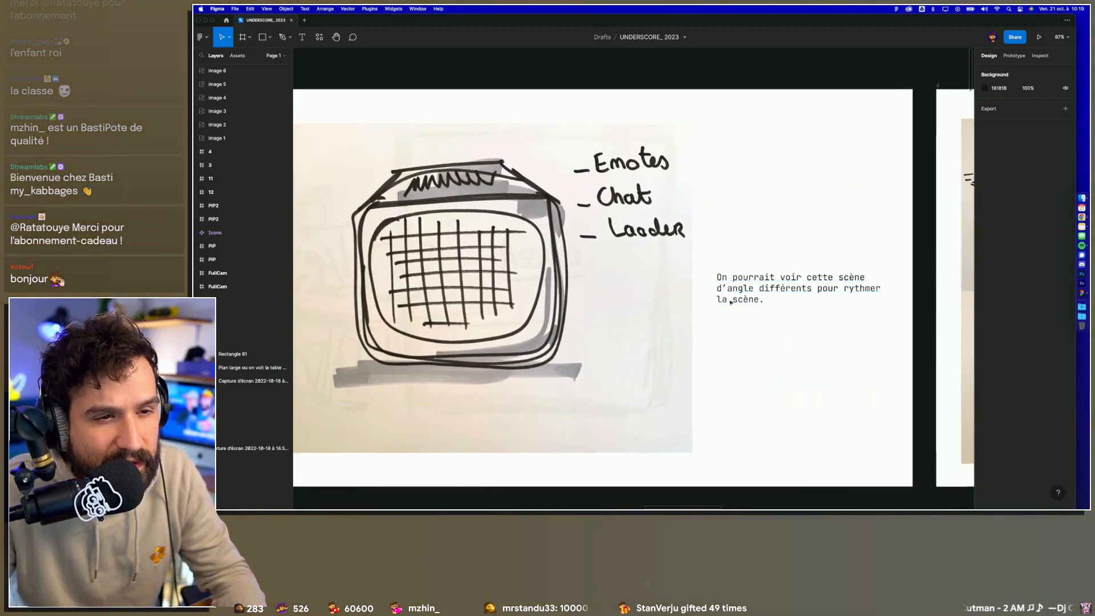
scroll(765, 322, "left", 10)
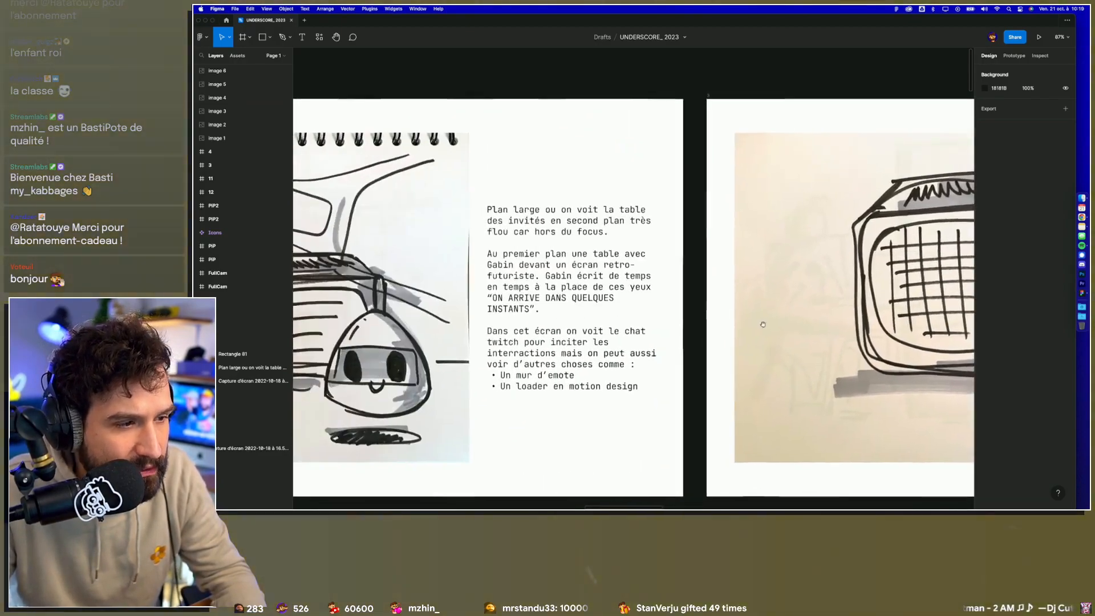
scroll(630, 307, "right", 9)
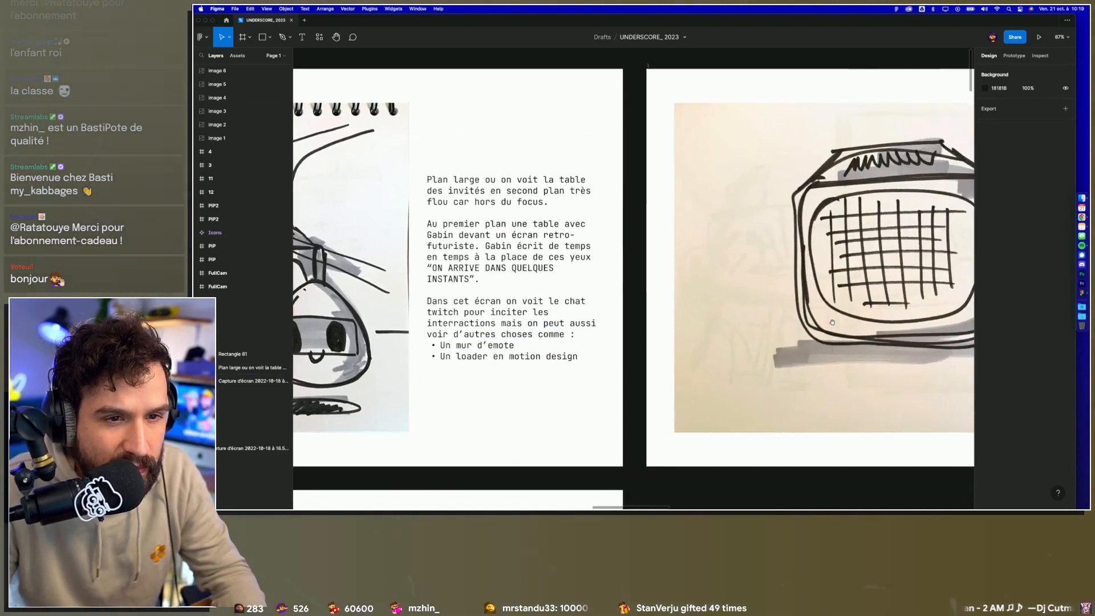
scroll(629, 308, "right", 2)
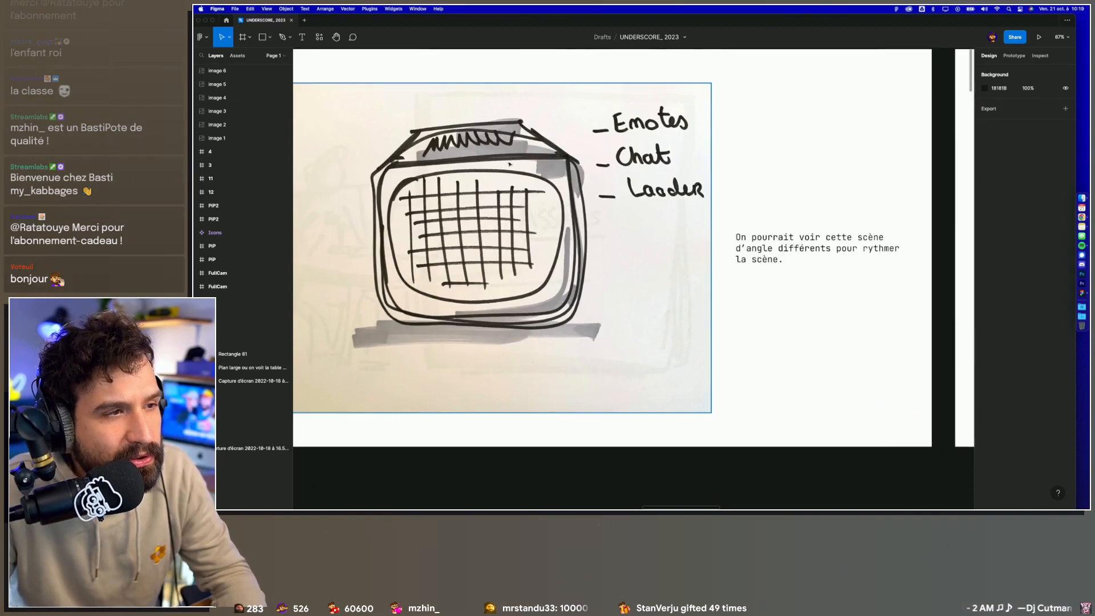
scroll(724, 278, "down", 3)
scroll(783, 253, "right", 8)
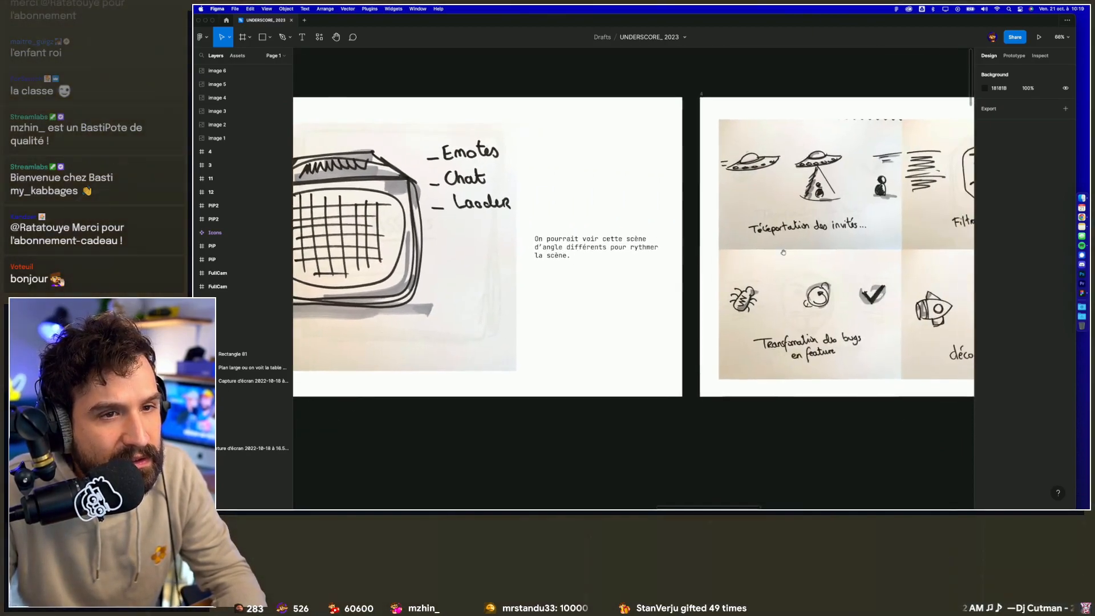
Step: Examine the "Téléportation des invités" and "Filtrage des Anonymous" loader sketches up close
scroll(545, 259, "up", 2)
scroll(546, 260, "up", 5)
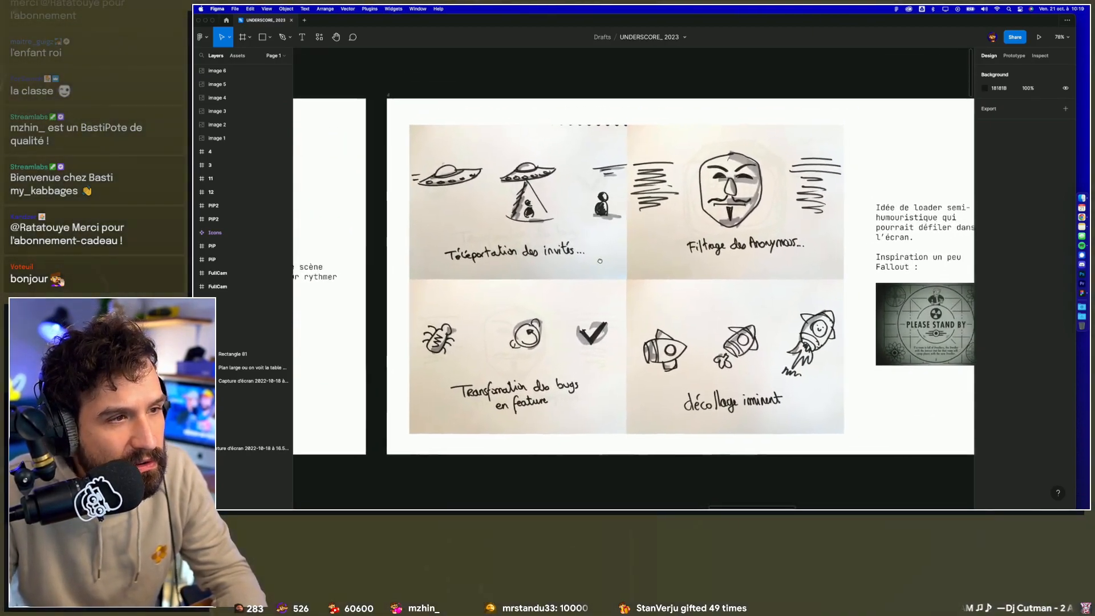
scroll(442, 189, "up", 2)
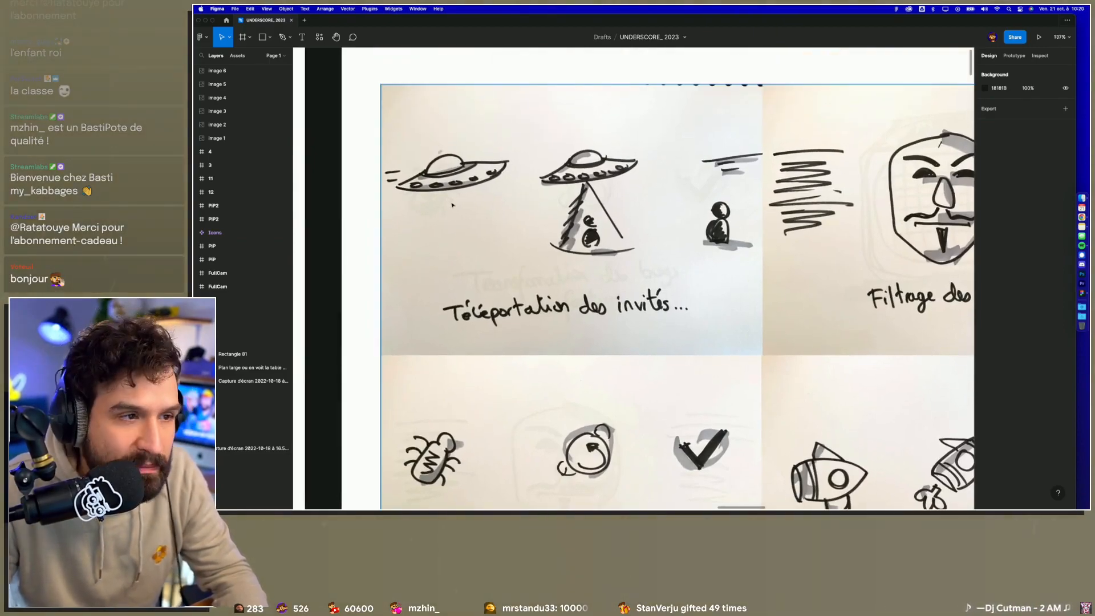
scroll(452, 205, "up", 3)
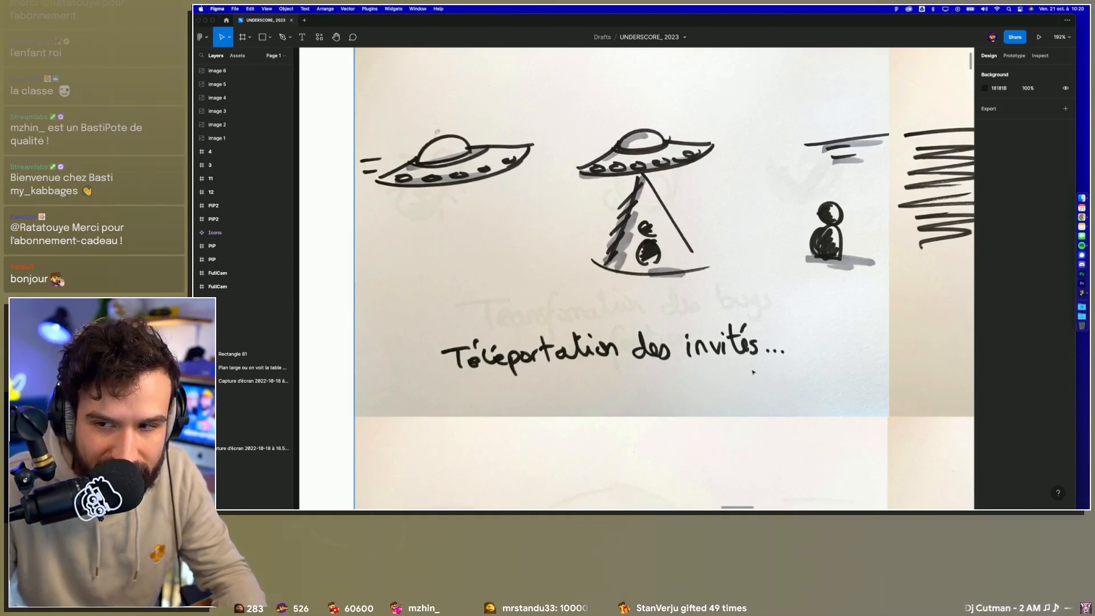
scroll(753, 372, "right", 2)
scroll(753, 372, "up", 1)
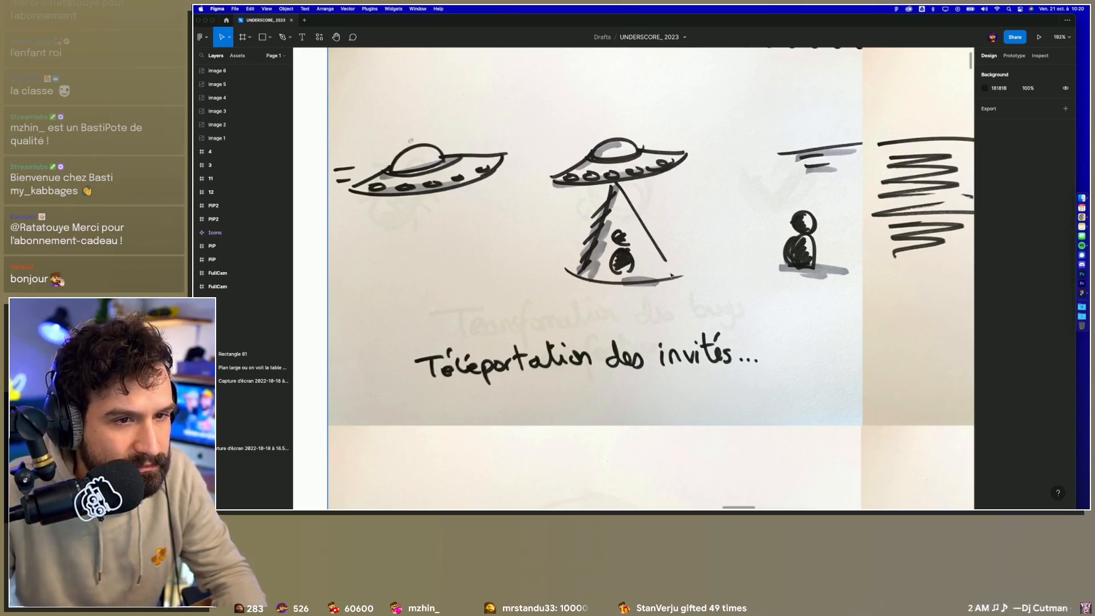
scroll(511, 229, "right", 10)
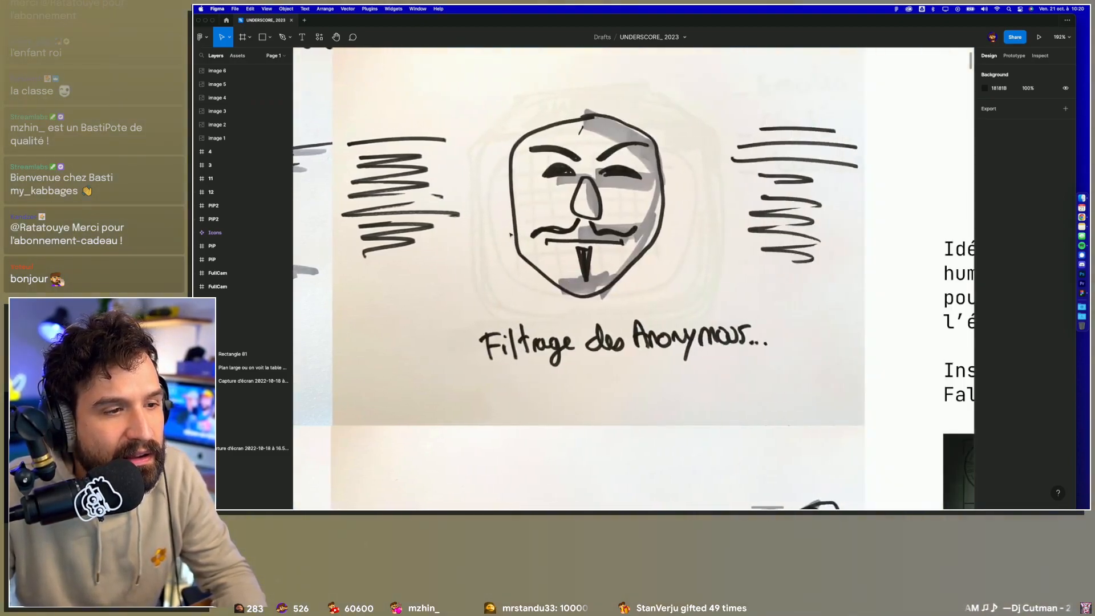
scroll(512, 234, "right", 1)
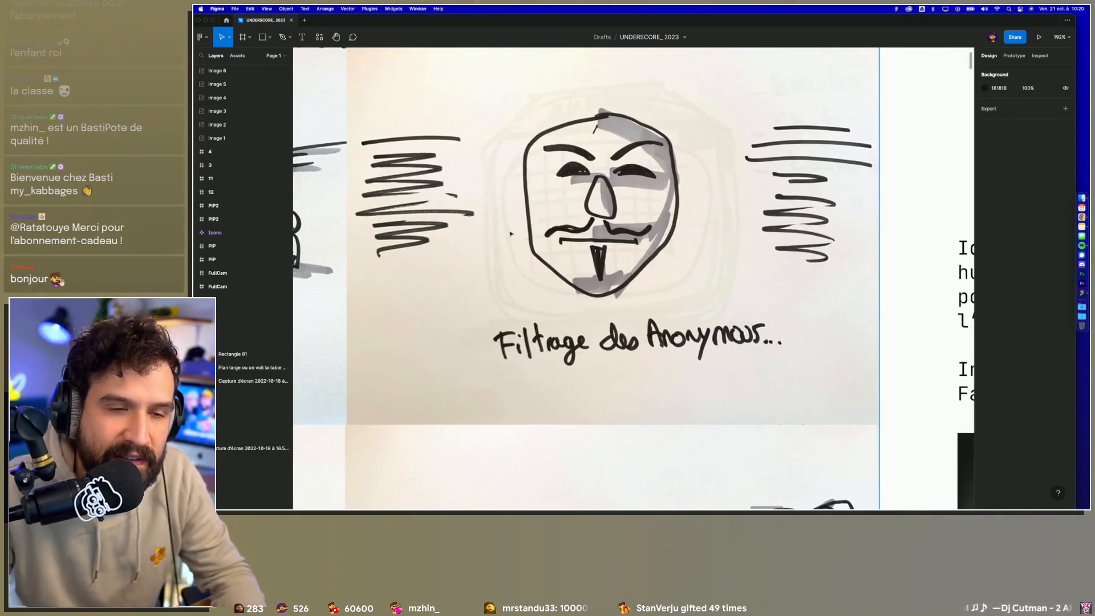
scroll(516, 235, "left", 2)
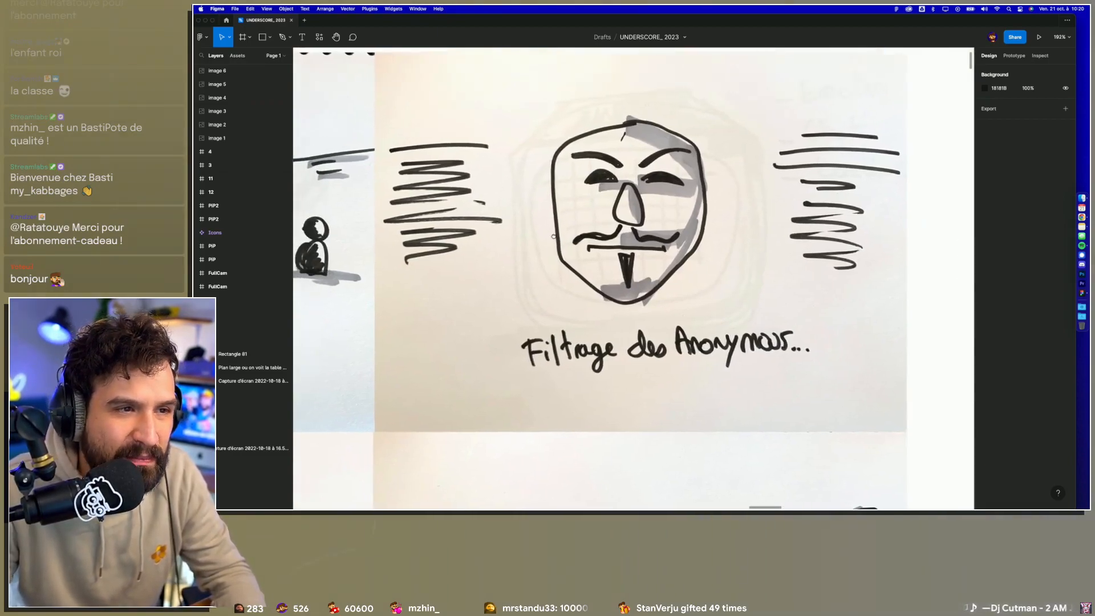
scroll(633, 279, "left", 2)
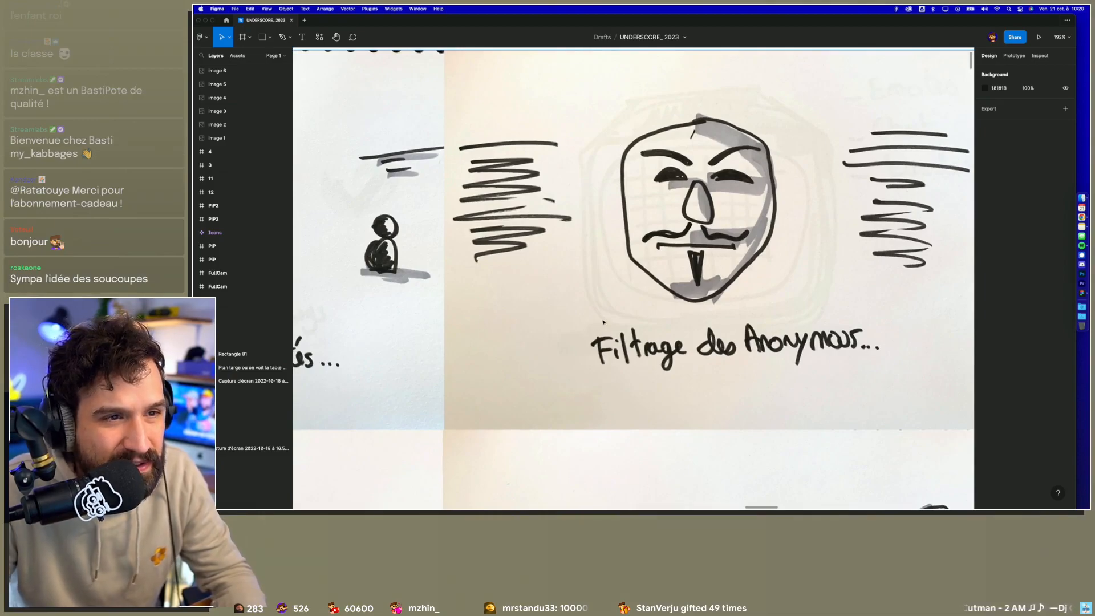
scroll(605, 322, "left", 3)
Step: Examine the loader sketches about transforming bugs into features and the imminent rocket takeoff up close
scroll(605, 322, "down", 10)
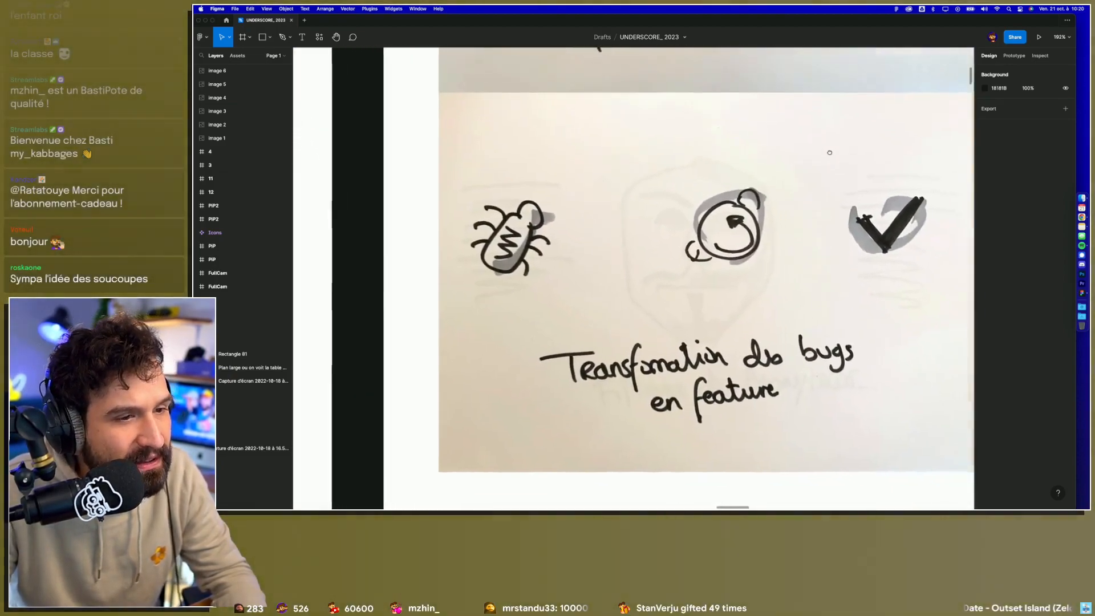
scroll(833, 154, "right", 2)
scroll(834, 154, "down", 1)
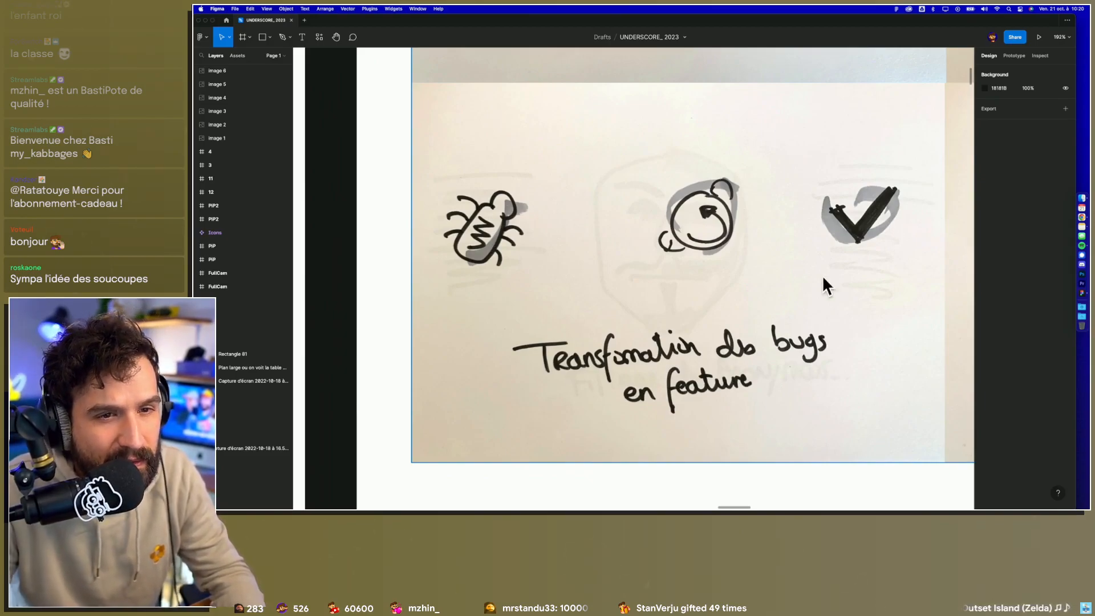
scroll(839, 276, "right", 3)
scroll(839, 276, "up", 1)
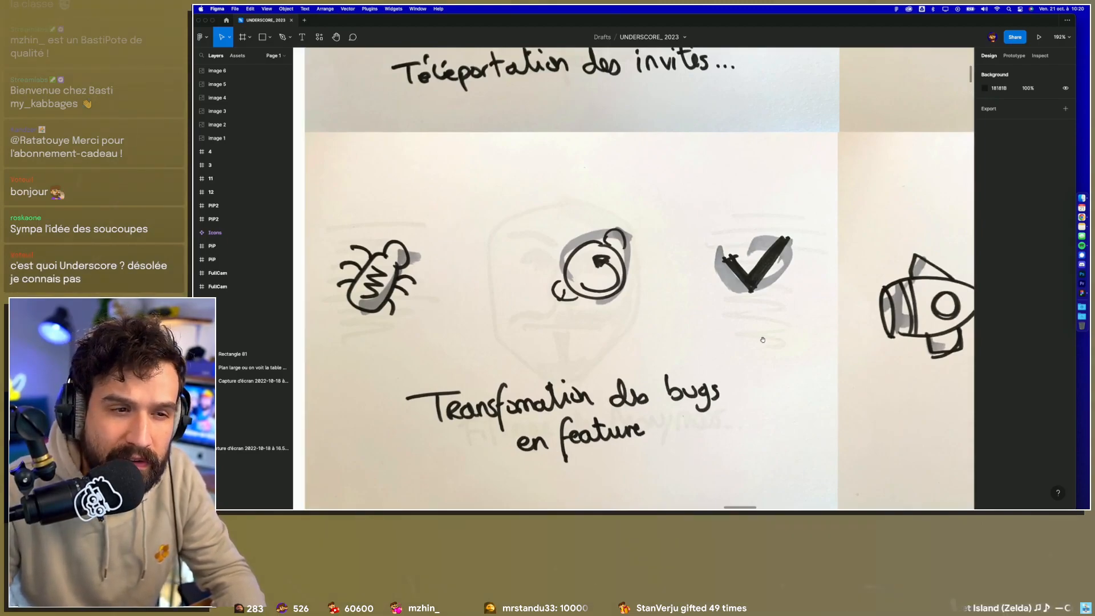
scroll(787, 322, "down", 1)
scroll(787, 323, "left", 1)
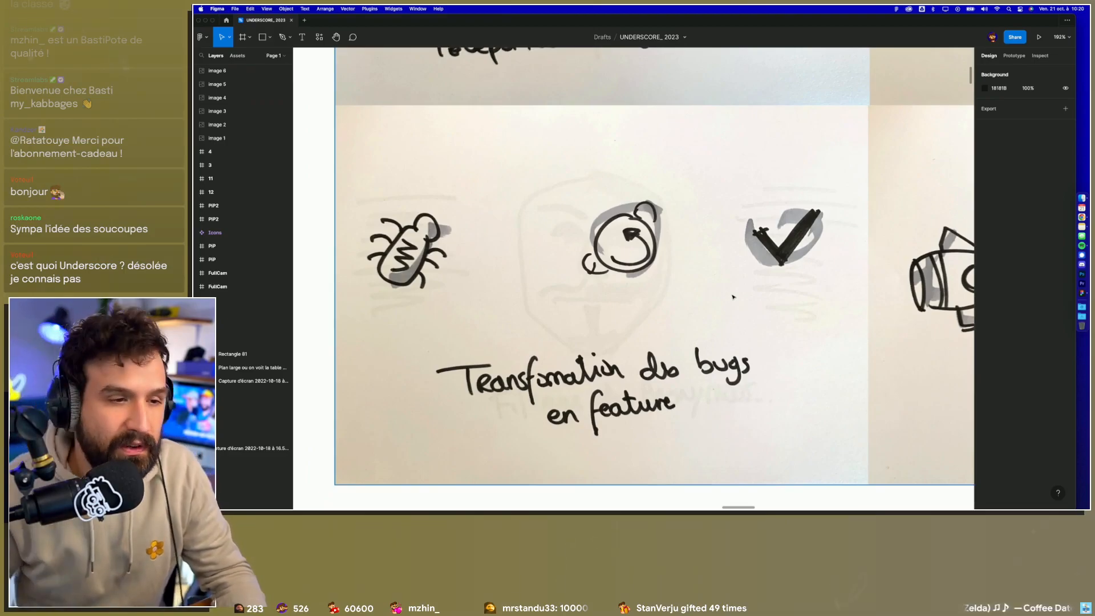
scroll(733, 296, "right", 10)
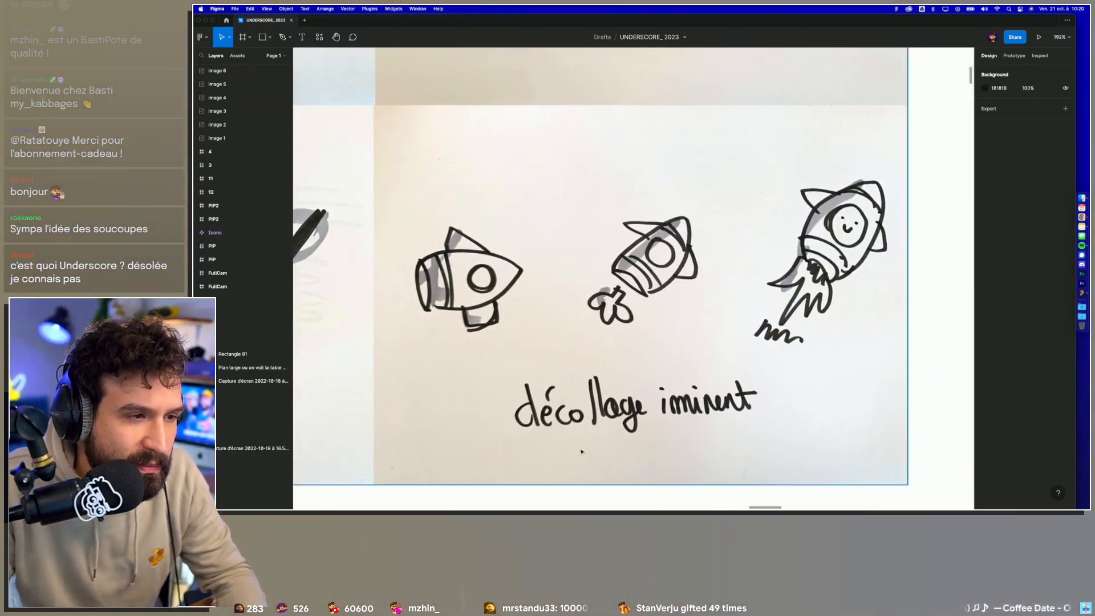
scroll(594, 336, "down", 5)
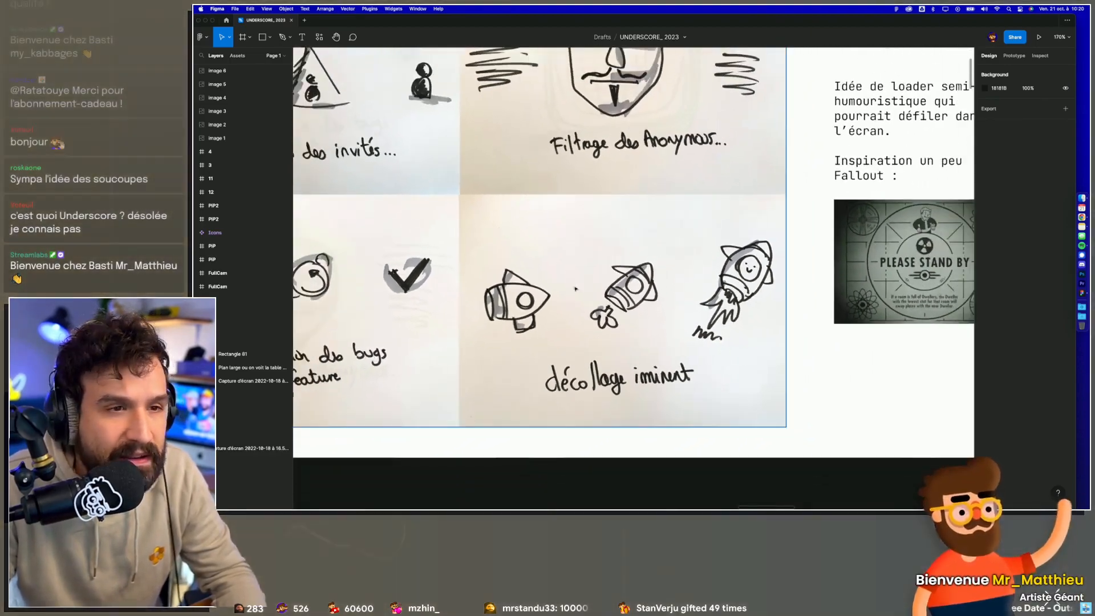
Step: Read the semi-humorous loader note and inspect its Fallout "PLEASE STAND BY" reference image
scroll(580, 292, "right", 5)
scroll(700, 300, "up", 3)
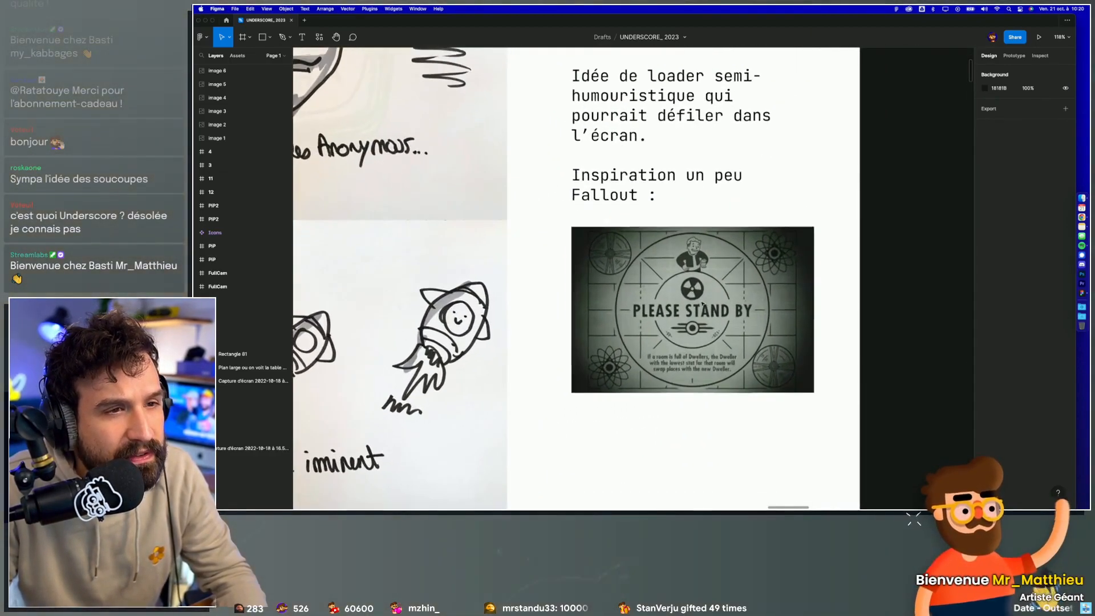
scroll(703, 304, "up", 5)
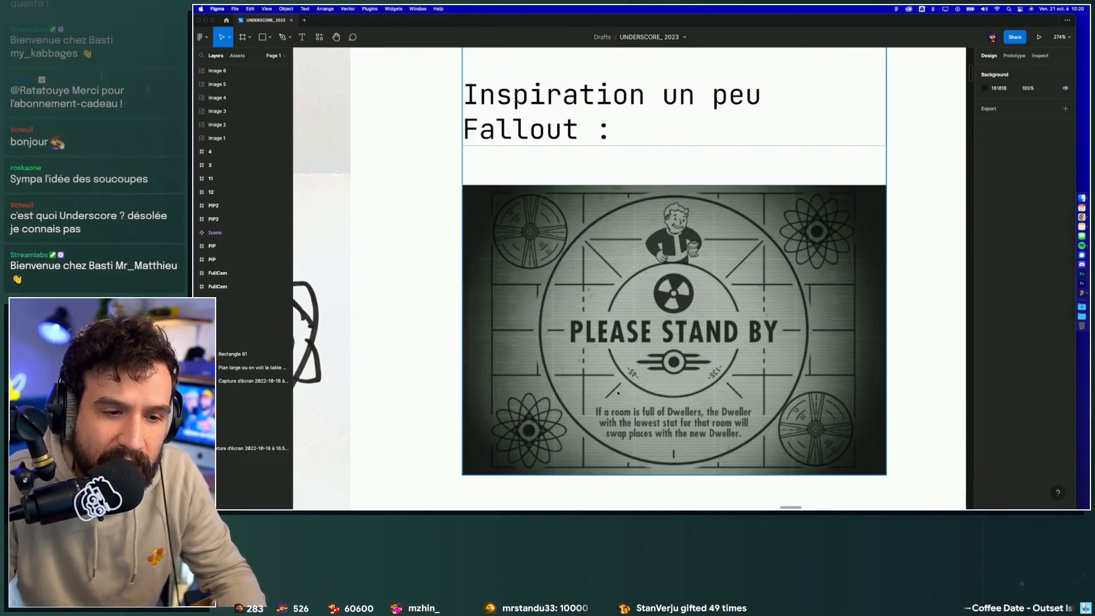
scroll(618, 394, "up", 2)
scroll(617, 393, "down", 3)
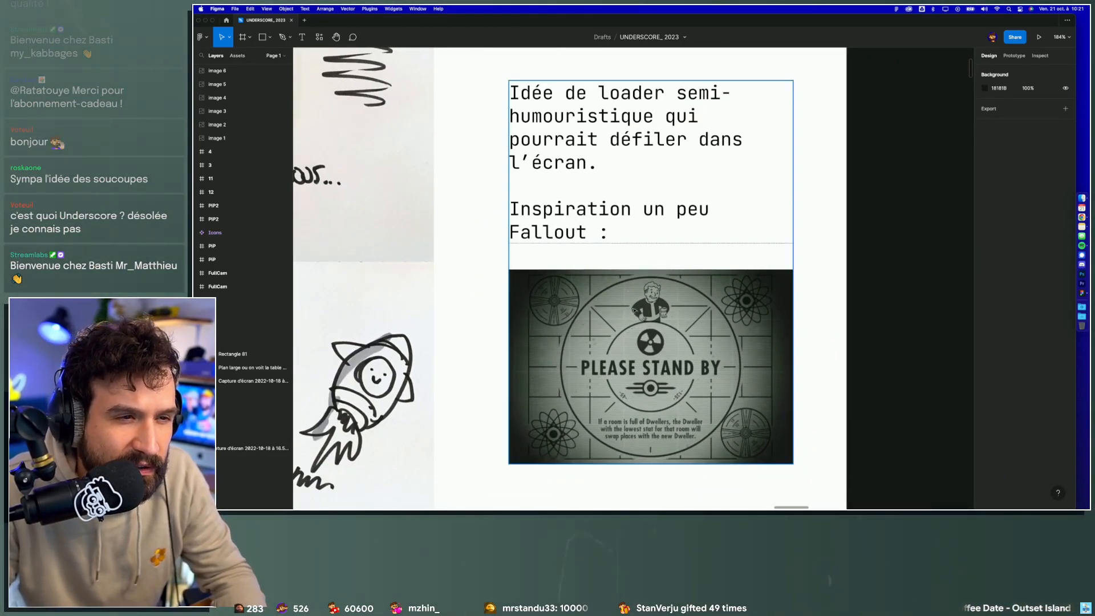
scroll(656, 443, "down", 2)
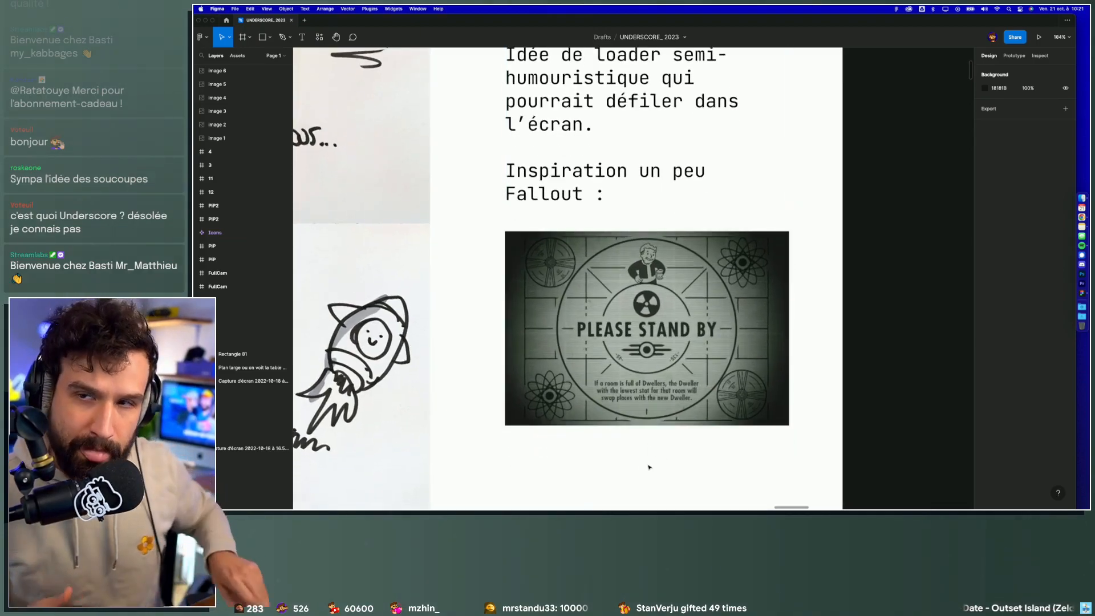
scroll(649, 467, "down", 5)
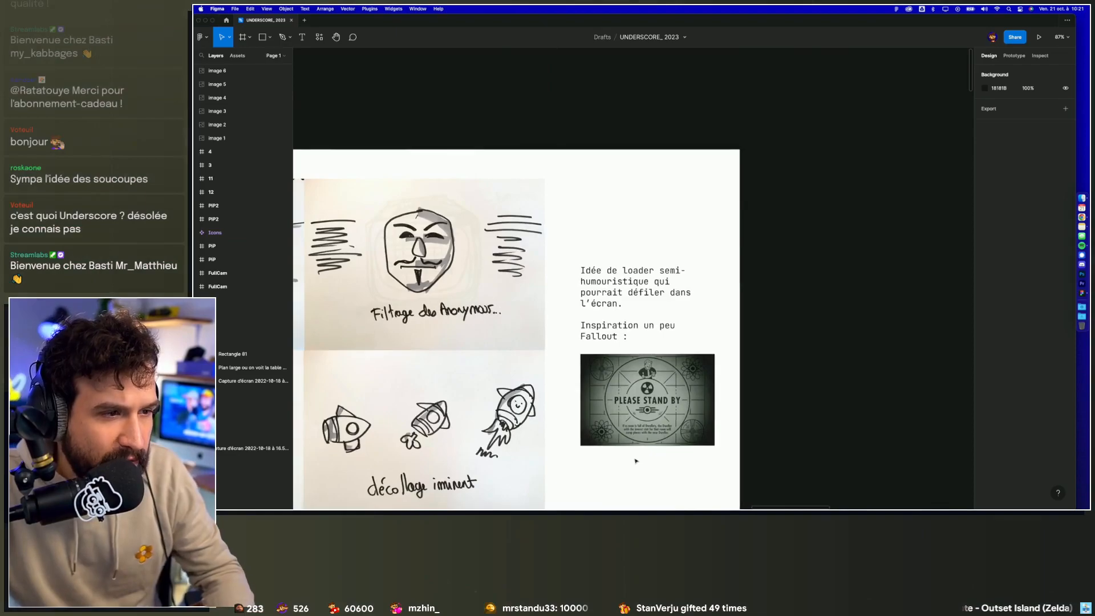
Step: Return to the intro scene sketch and compare its retro screen and robot with the description text
scroll(713, 399, "down", 5)
left_click_drag(400, 374, 677, 342)
left_click_drag(330, 324, 746, 337)
scroll(604, 356, "up", 5)
scroll(605, 357, "up", 3)
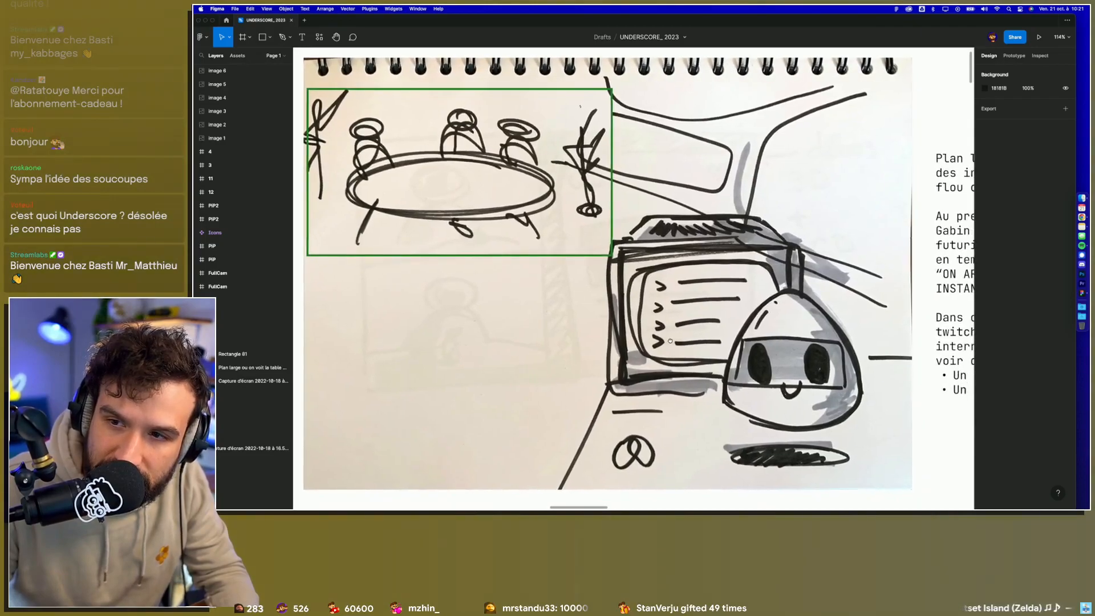
scroll(679, 342, "down", 2)
scroll(686, 342, "down", 3)
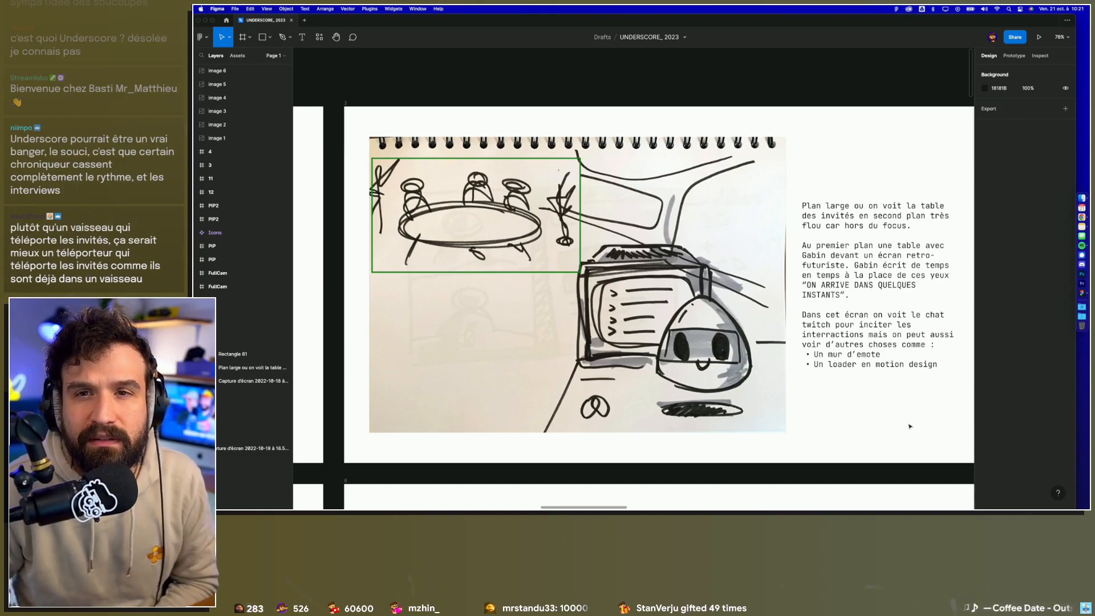
scroll(910, 427, "down", 3)
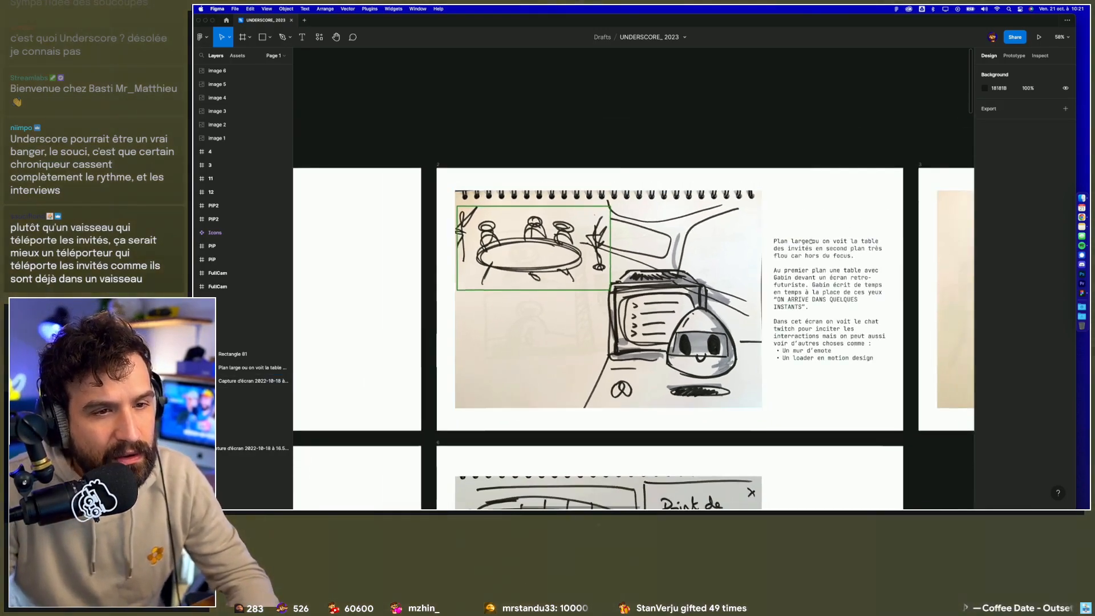
Step: Draw a freehand black arrow with a stroke of 3 pointing left above the flying saucers in the "Téléportation des invités" sketch
scroll(515, 247, "right", 12)
scroll(864, 285, "up", 5)
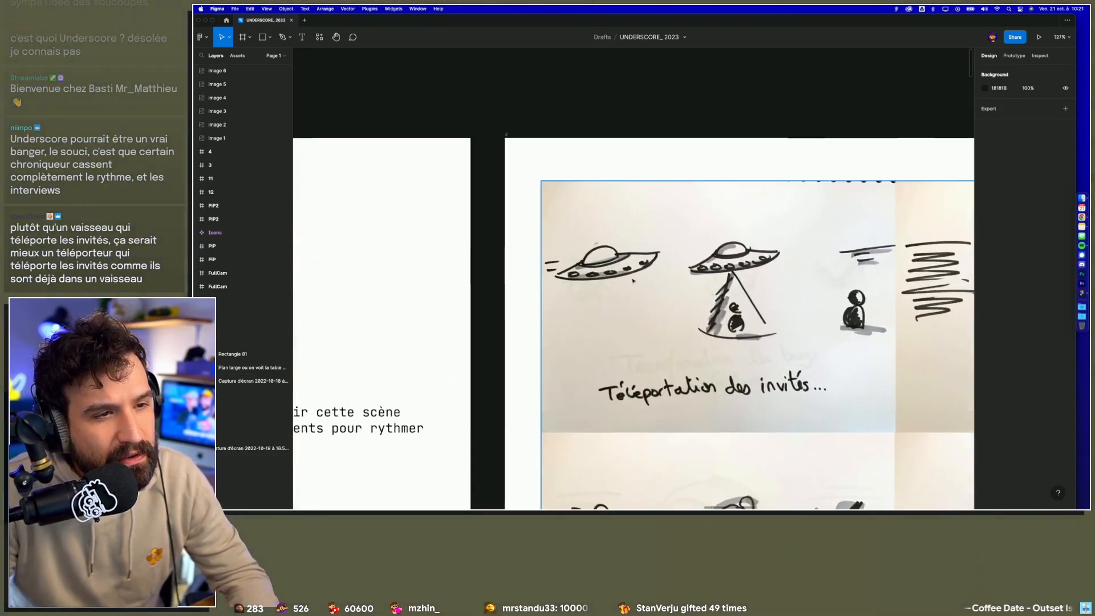
scroll(764, 296, "right", 3)
scroll(764, 296, "down", 2)
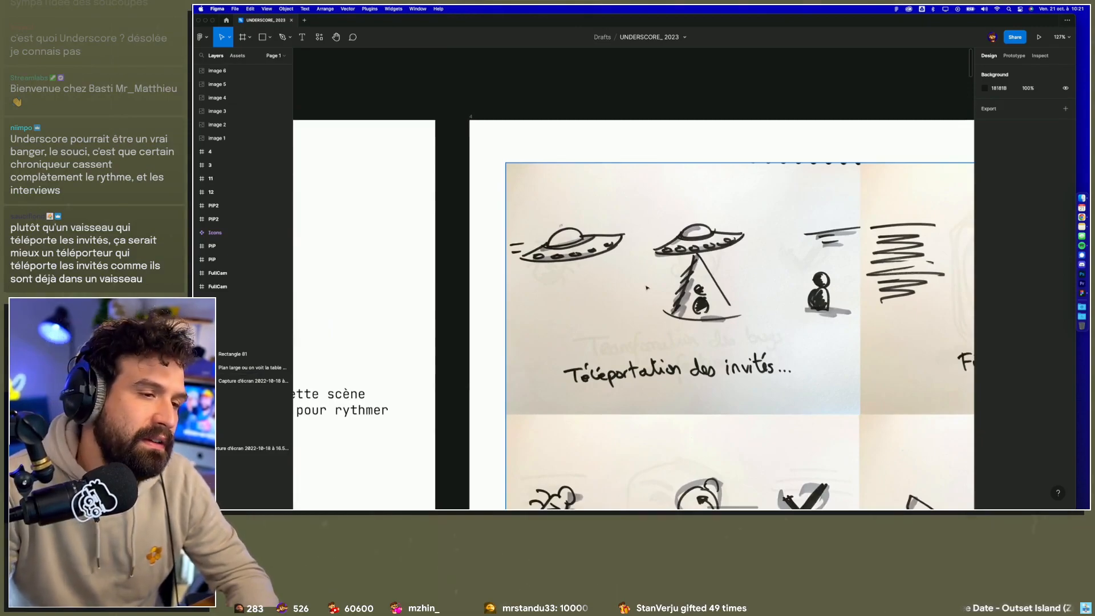
left_click(289, 37)
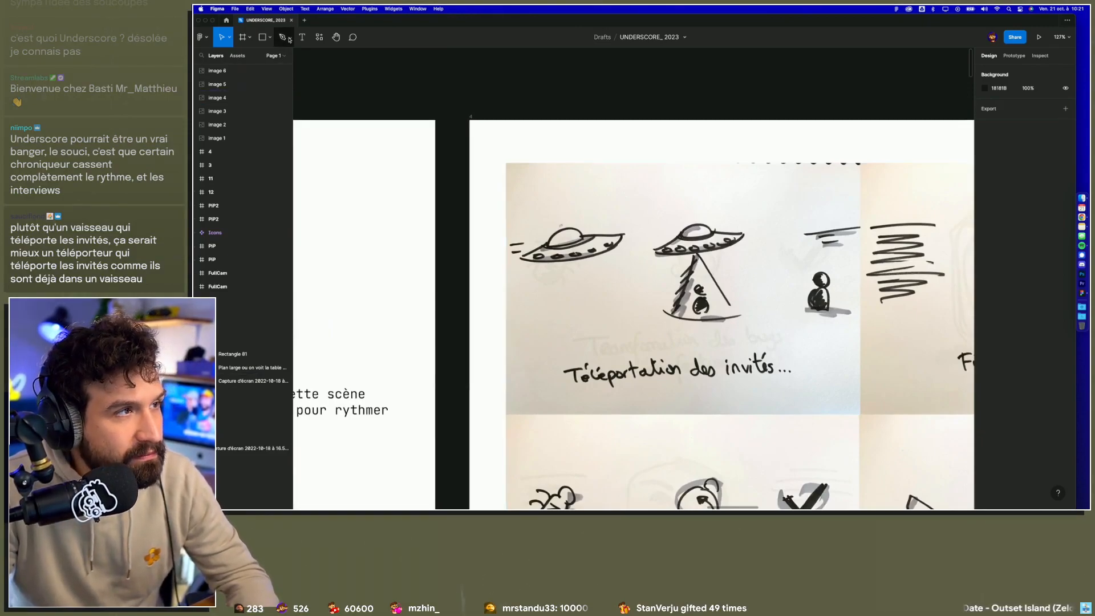
left_click(299, 64)
mouse_move(824, 192)
left_mouse_down()
mouse_move(556, 203)
mouse_move(566, 193)
mouse_move(551, 203)
mouse_move(577, 211)
left_mouse_up()
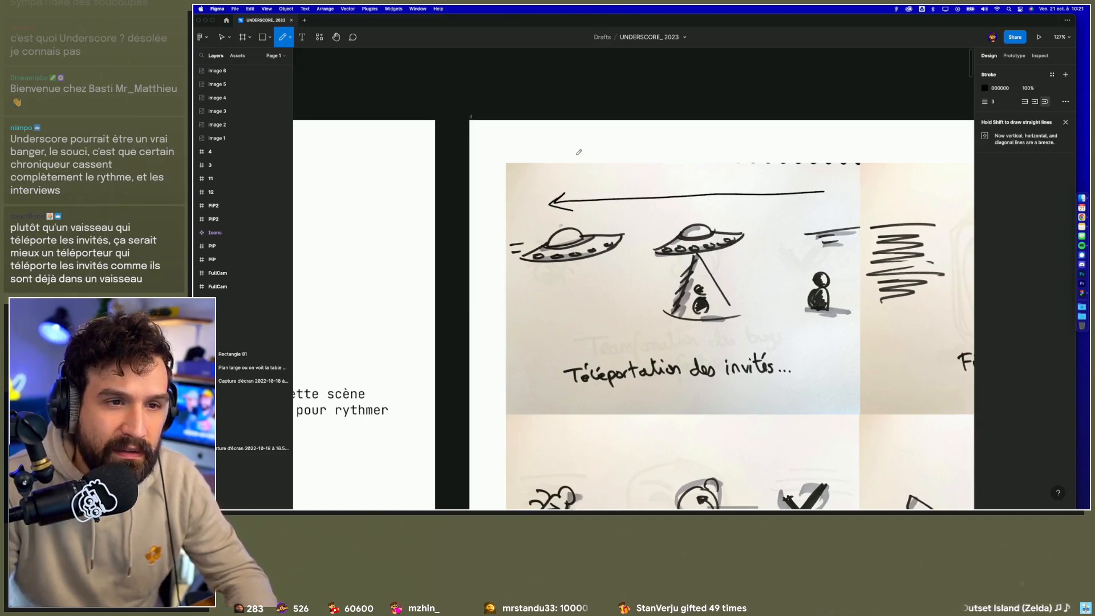
key("v")
scroll(580, 153, "down", 2)
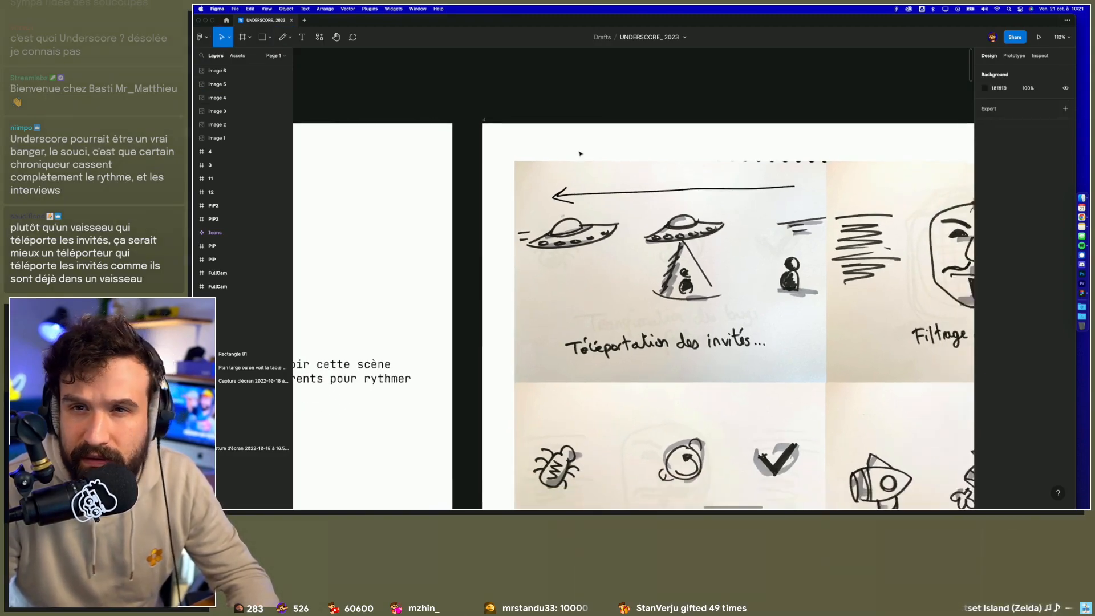
Step: Look over the four loader sketches as a whole, and bring the full intro scene frame back into view
scroll(579, 153, "down", 3)
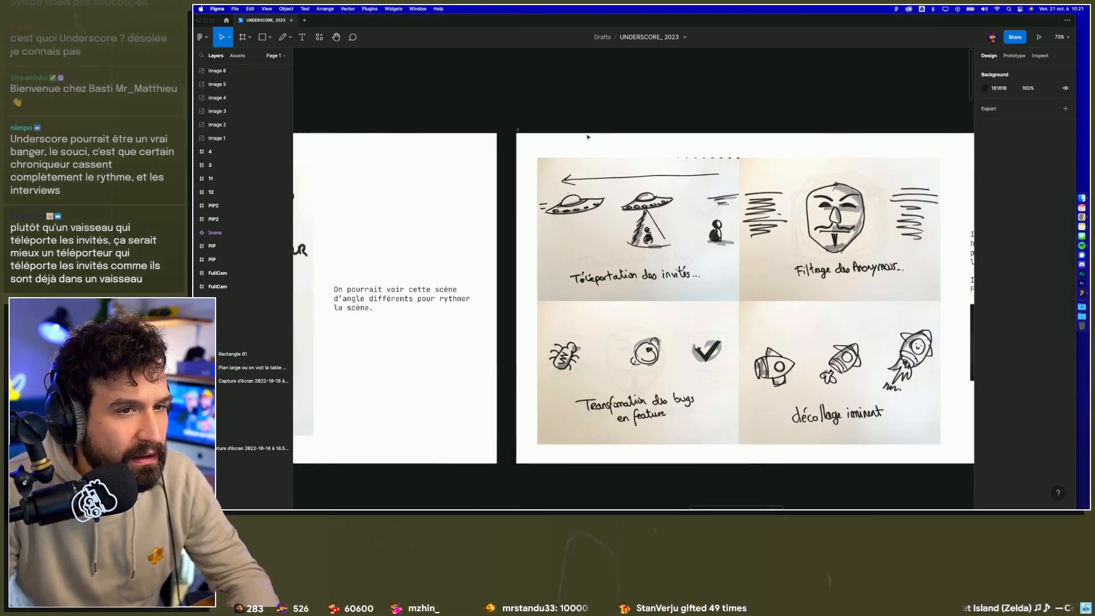
scroll(587, 139, "down", 3)
scroll(684, 142, "left", 8)
left_click_drag(585, 134, 794, 141)
scroll(678, 257, "up", 5)
scroll(613, 310, "down", 3)
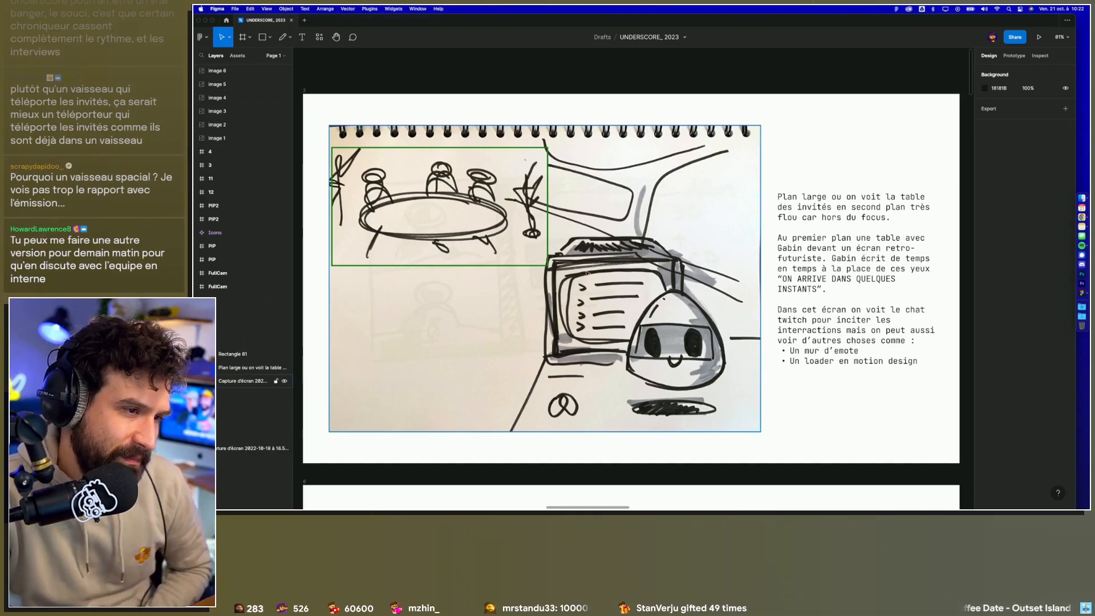
Step: Move from the intro scene frame to the PAUSE title frame and view it as a whole
scroll(554, 302, "down", 5)
scroll(587, 273, "down", 2)
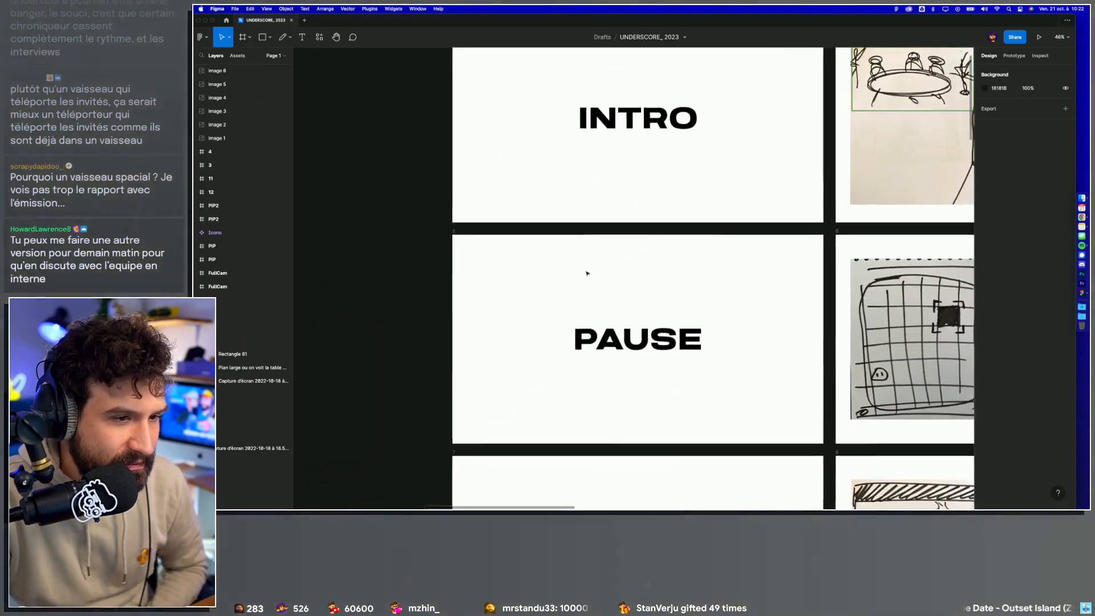
scroll(587, 274, "up", 5)
scroll(587, 274, "down", 1)
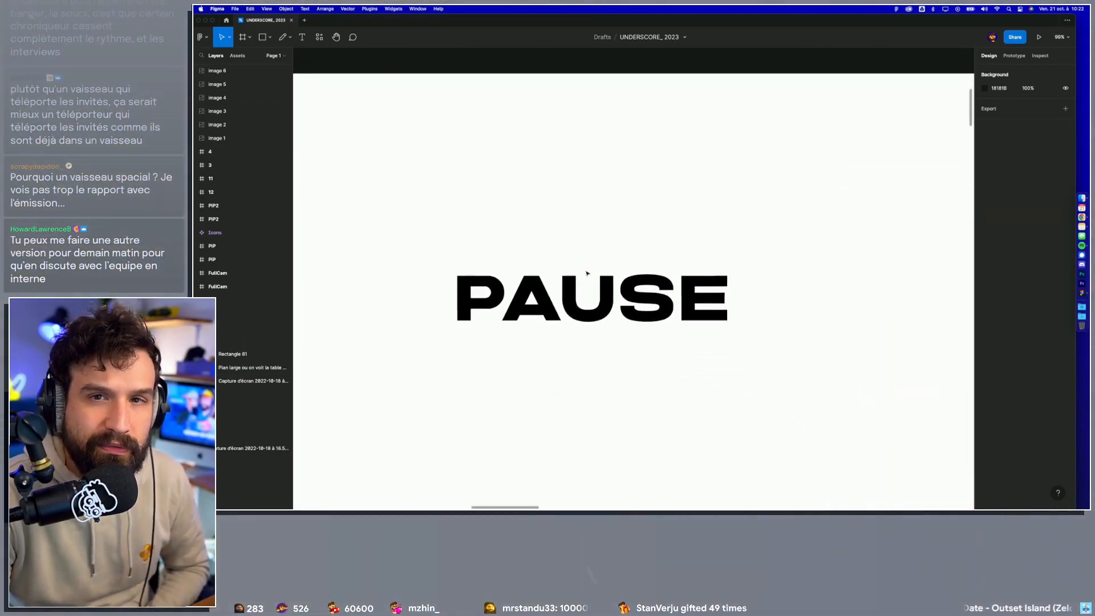
scroll(587, 273, "down", 1)
scroll(614, 370, "left", 2)
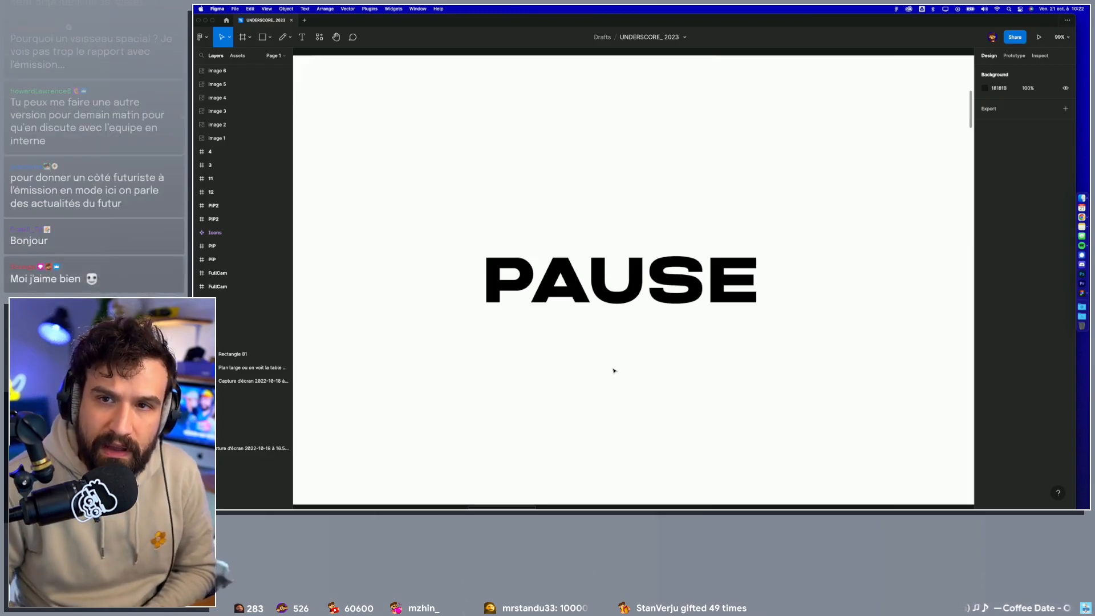
scroll(614, 370, "down", 1)
scroll(614, 371, "left", 1)
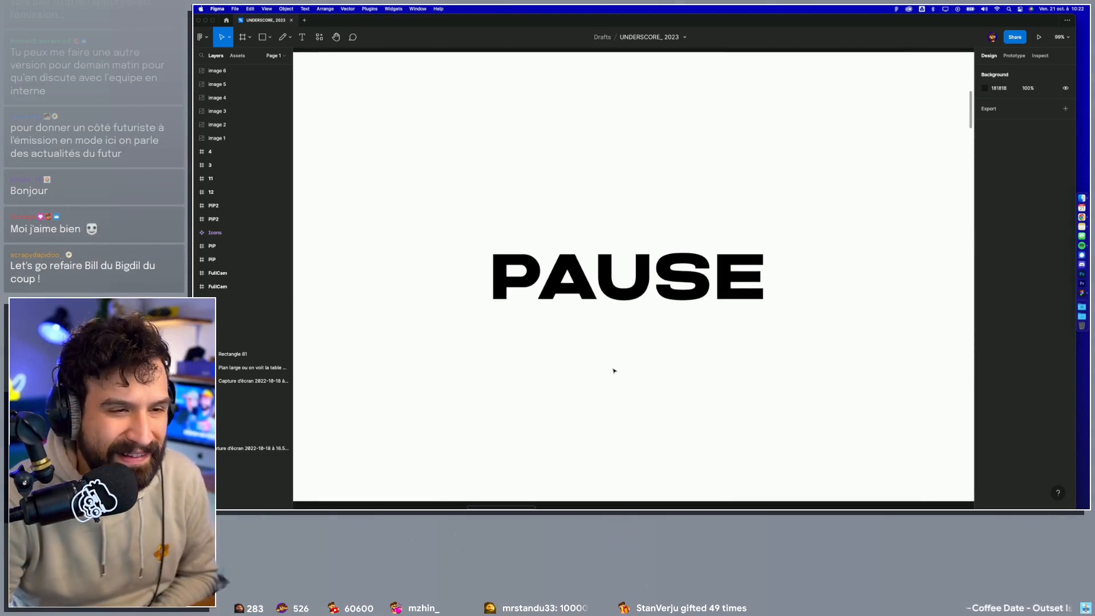
scroll(614, 371, "down", 3)
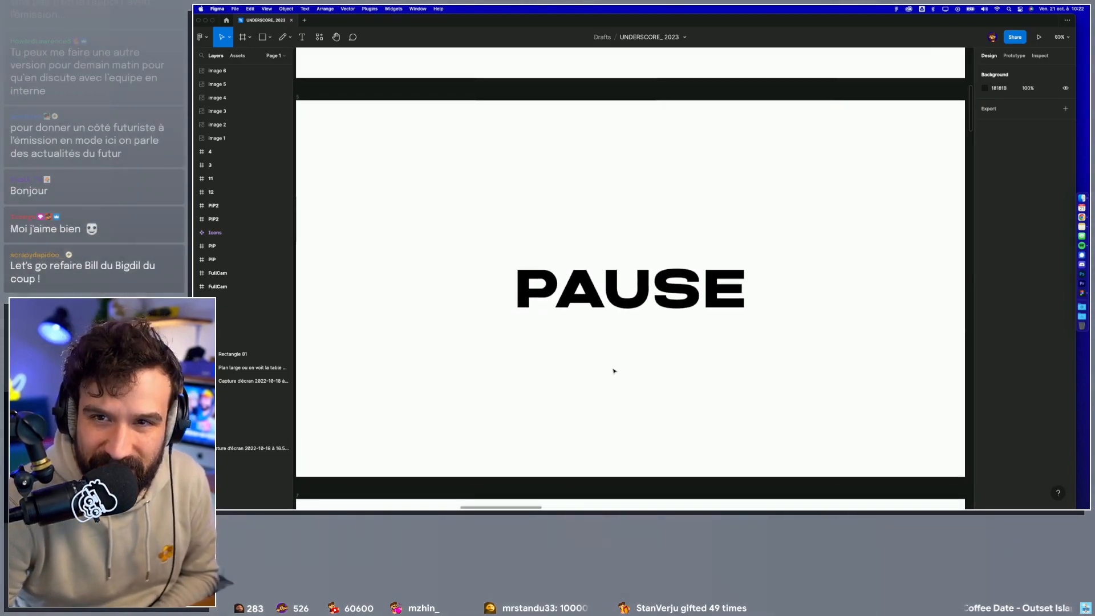
Step: Examine the "Point de chaîne" mini-game sketch beside the PAUSE title and read its description
scroll(614, 370, "down", 1)
scroll(614, 371, "right", 1)
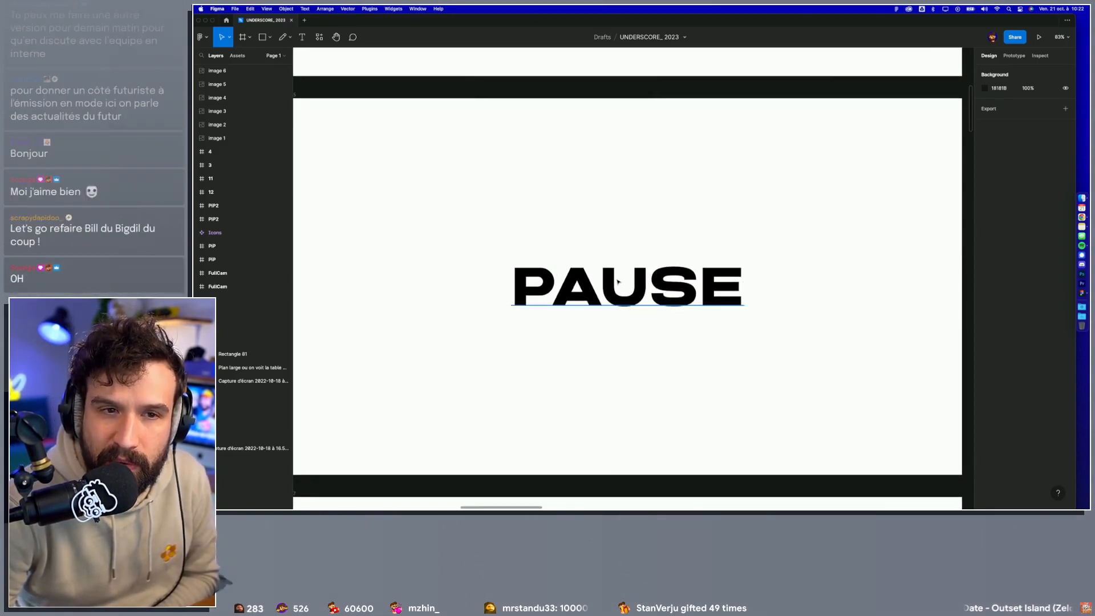
scroll(618, 281, "right", 2)
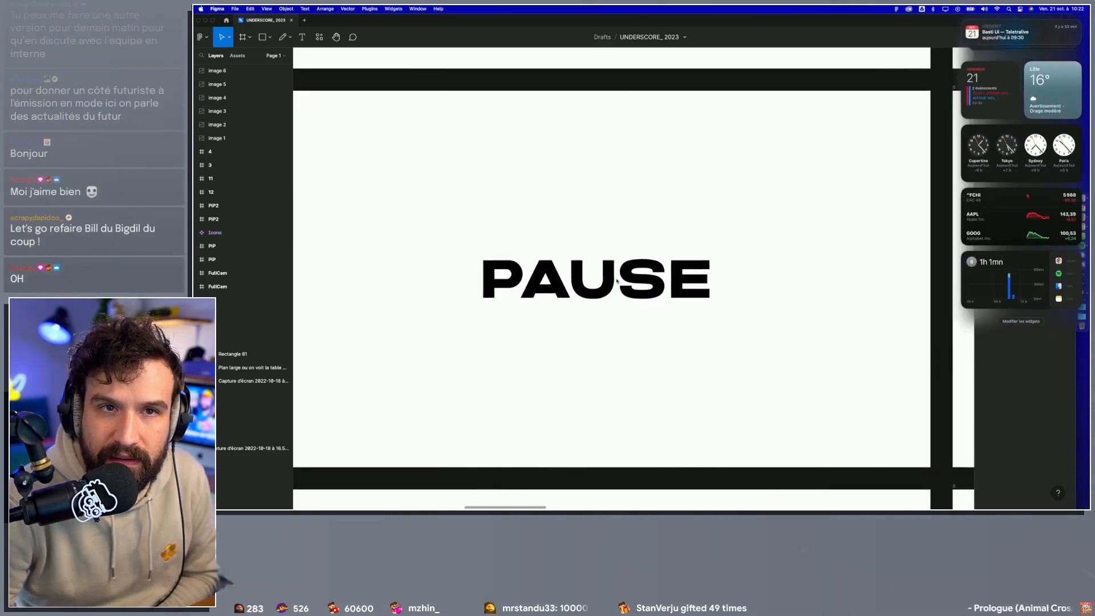
scroll(783, 232, "right", 10)
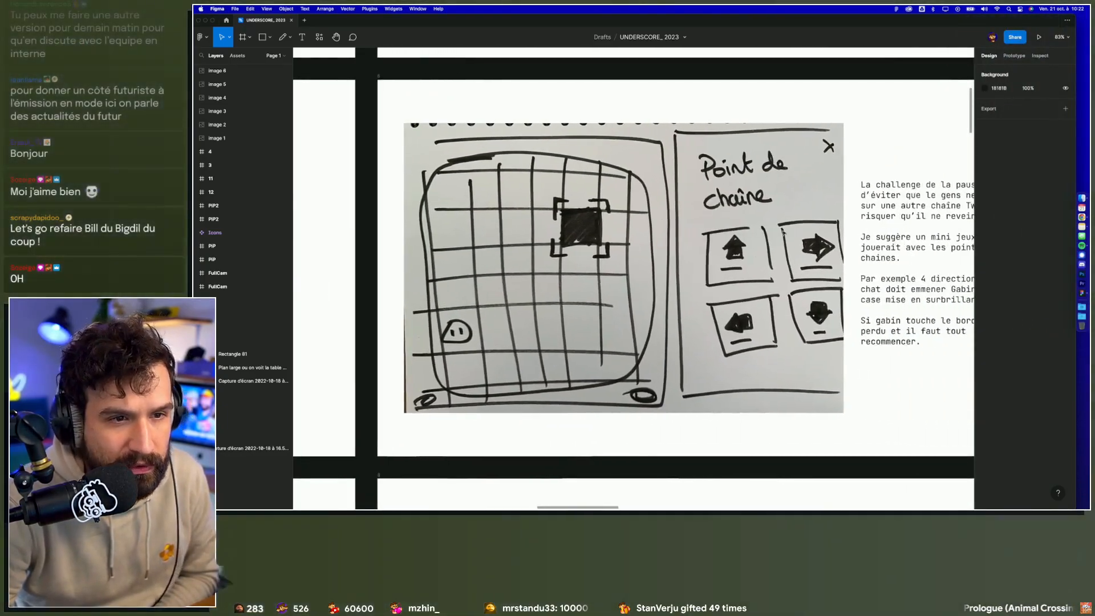
scroll(782, 232, "right", 2)
scroll(783, 232, "up", 2, "ctrl")
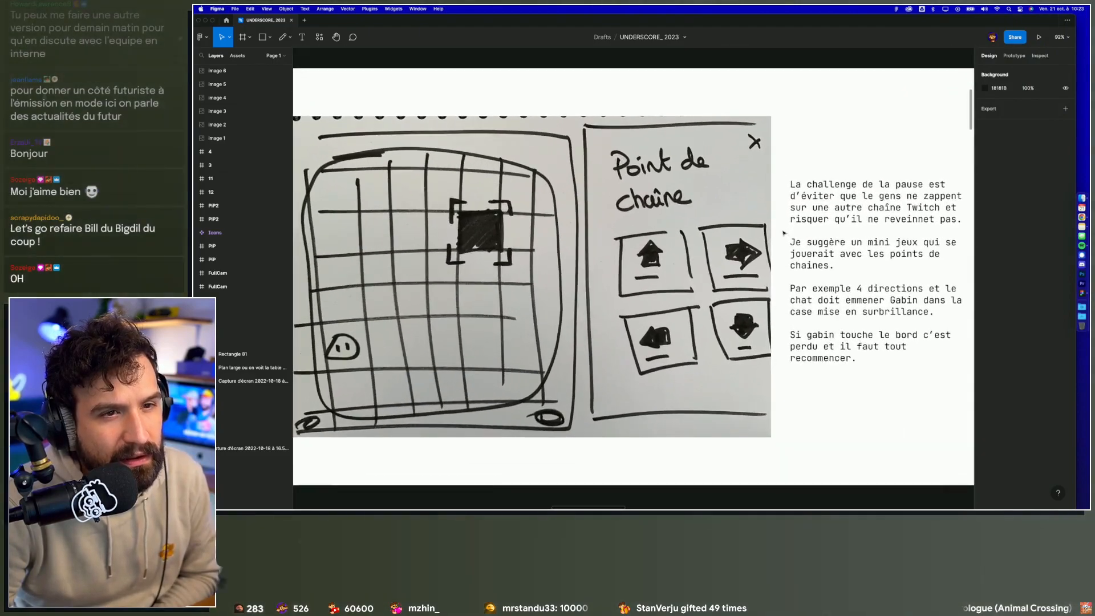
scroll(783, 232, "left", 2)
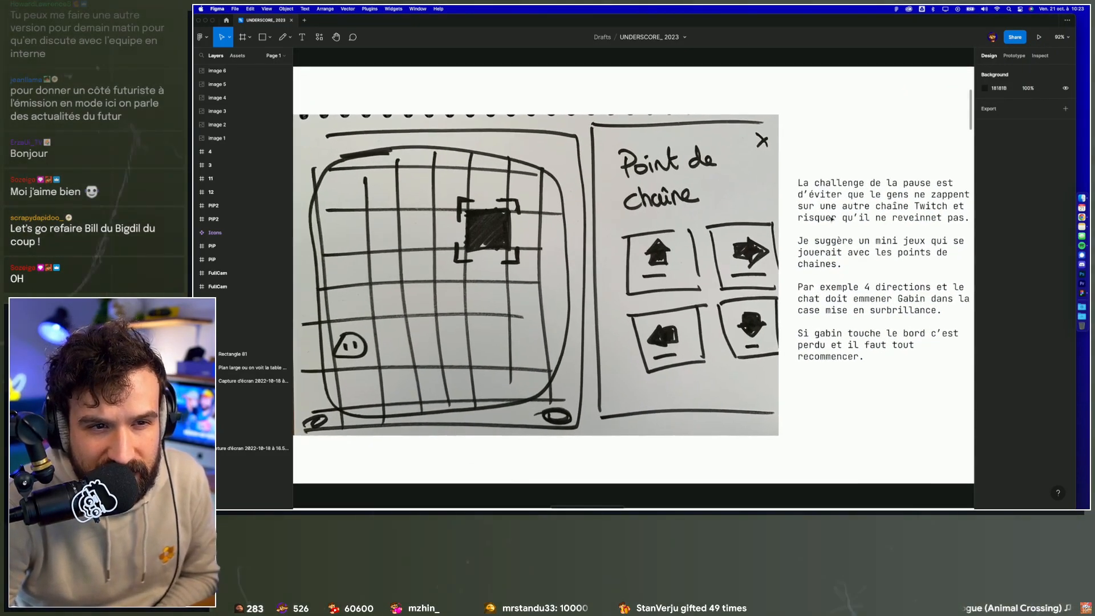
scroll(832, 219, "down", 2, "ctrl")
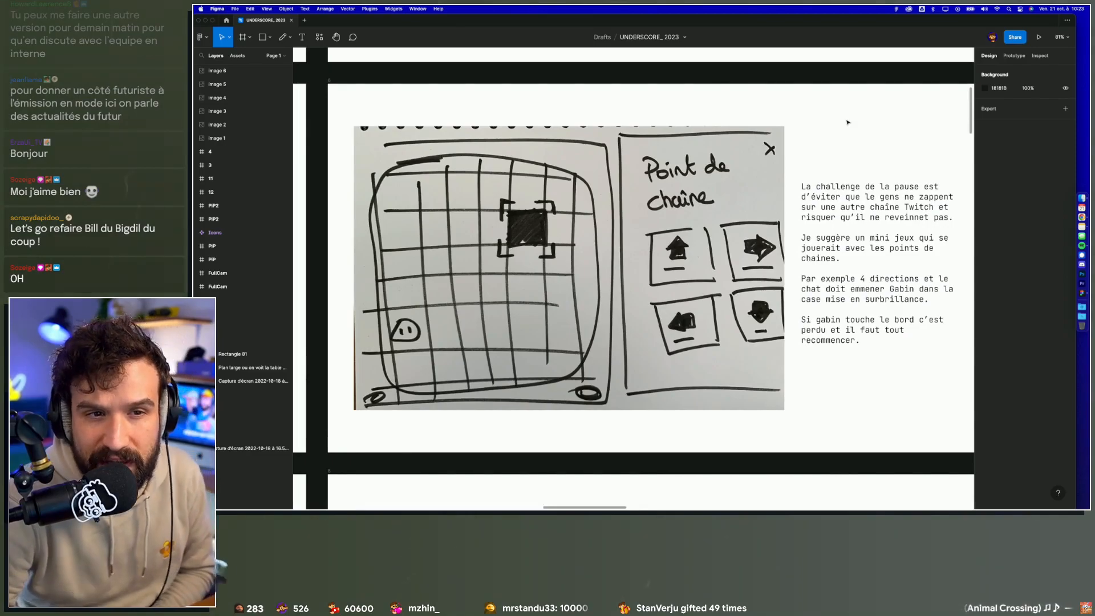
Step: Correct the misspelled verb at the end of the pause description's first paragraph to "reviennent"
scroll(922, 206, "up", 5, "ctrl")
double_click(890, 232)
left_click(890, 232)
key("BackSpace")
key("BackSpace")
type("ien")
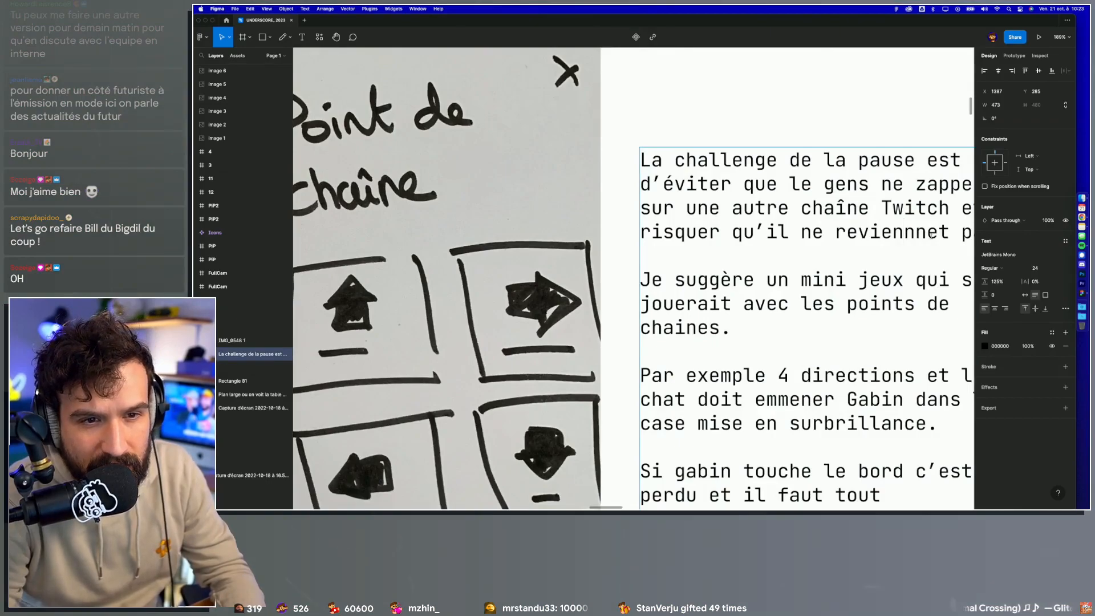
key("BackSpace")
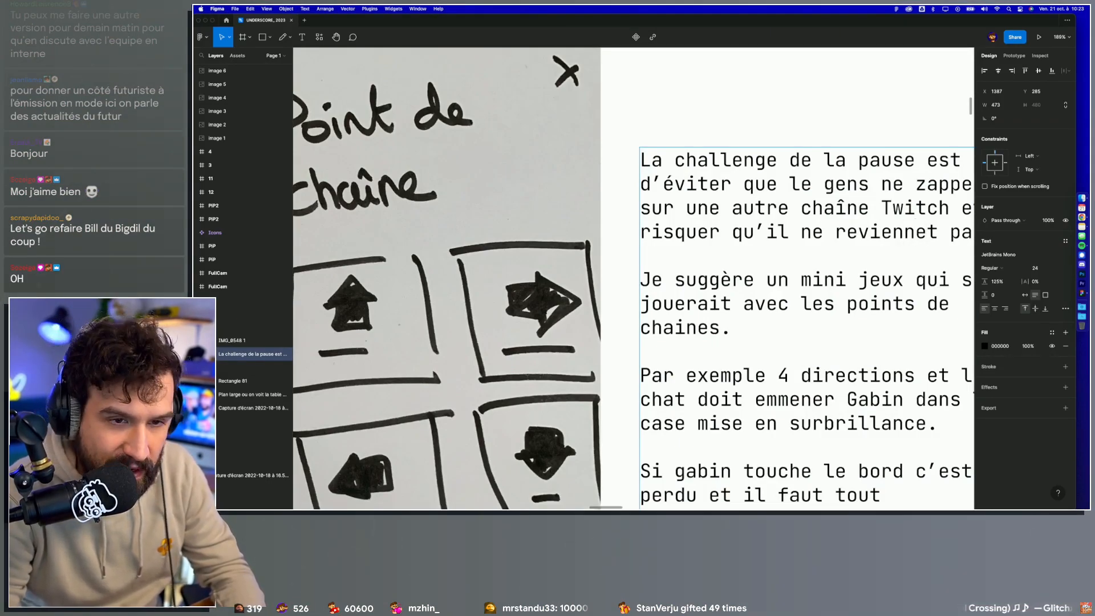
key("Escape")
scroll(903, 276, "down", 4, "ctrl")
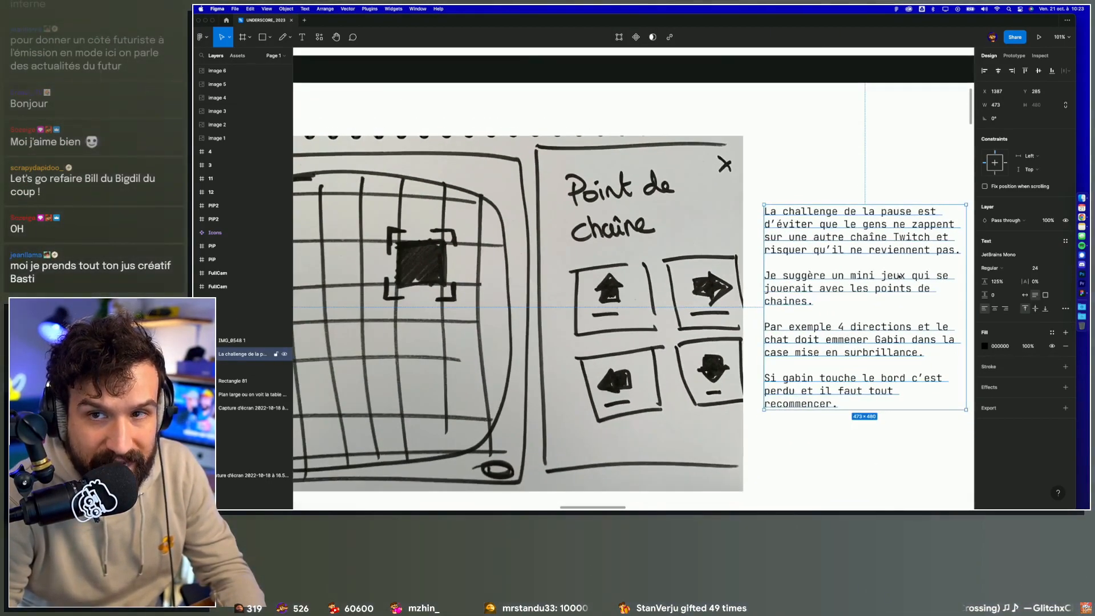
scroll(902, 276, "down", 3, "ctrl")
key("Escape")
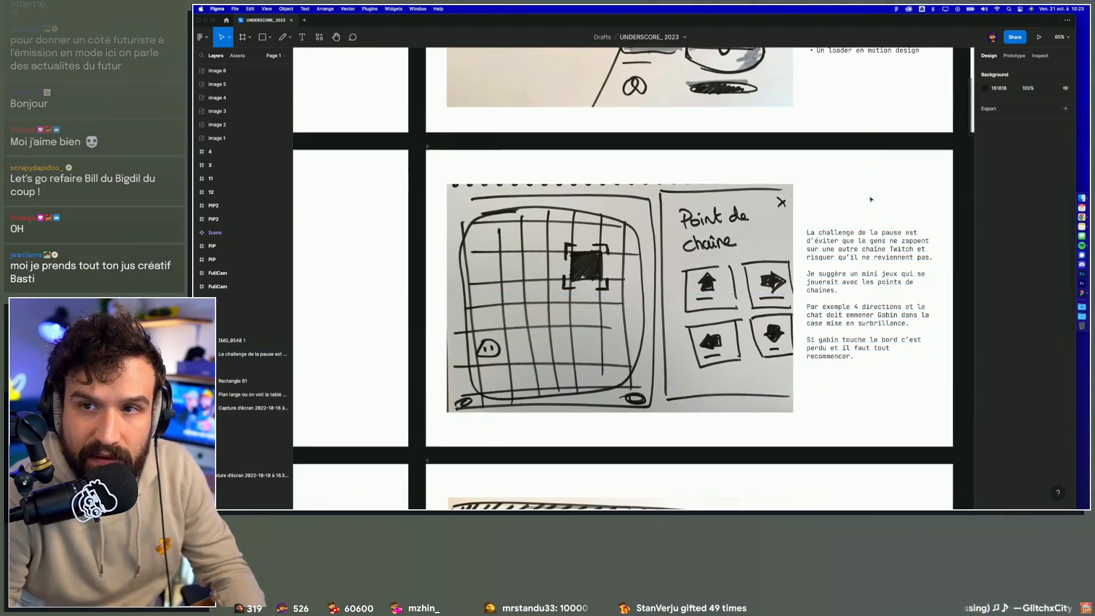
Step: Read the corrected pause description alongside the grid and channel-point arrows in the sketch
scroll(871, 199, "up", 1, "ctrl")
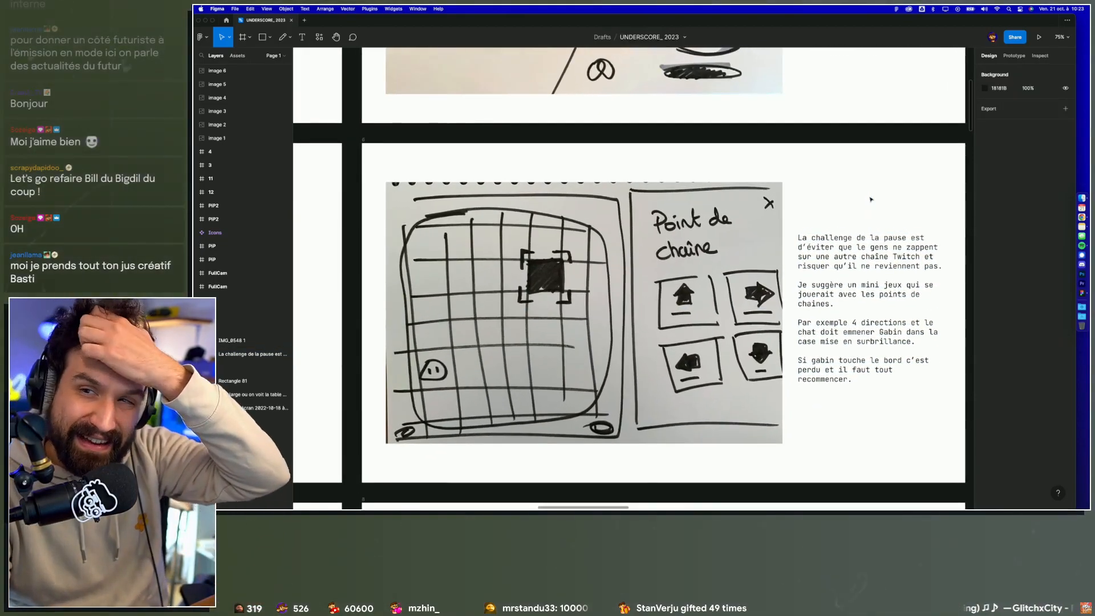
scroll(871, 199, "right", 1)
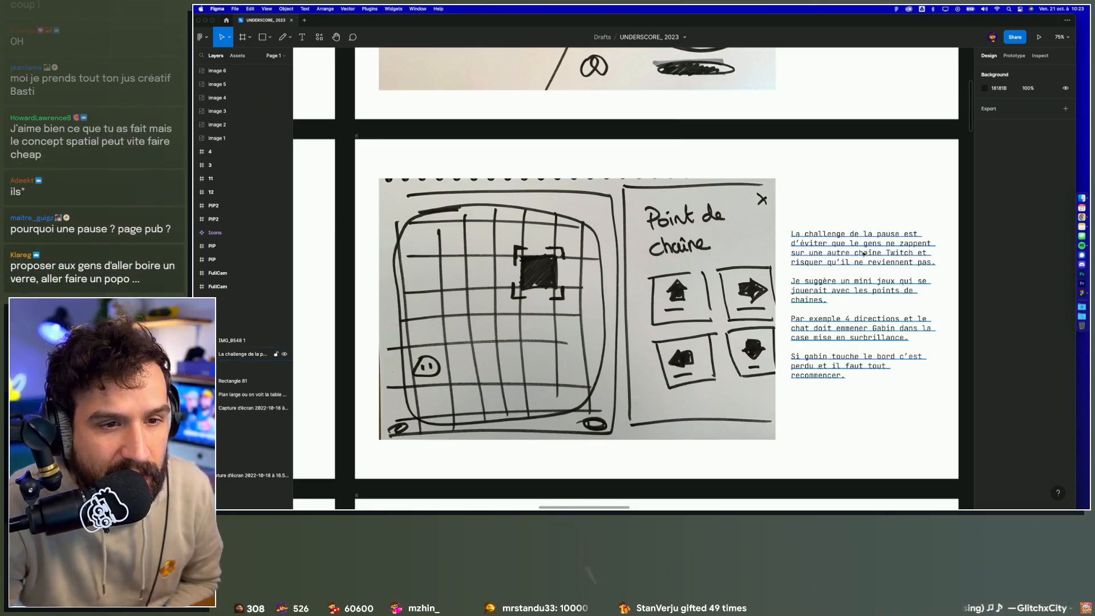
scroll(809, 239, "up", 5)
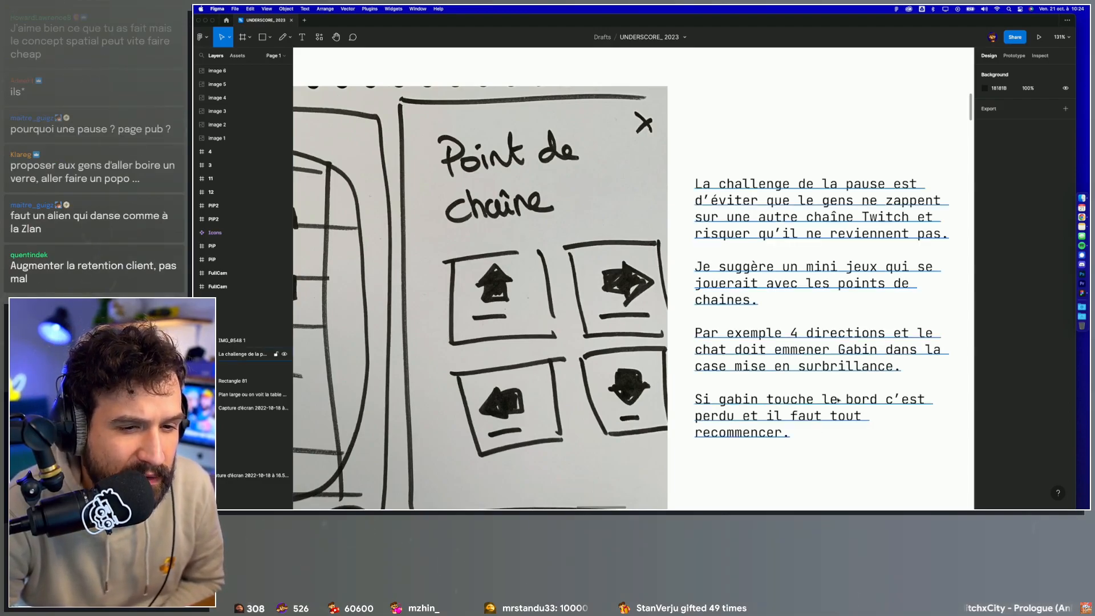
scroll(778, 433, "down", 6)
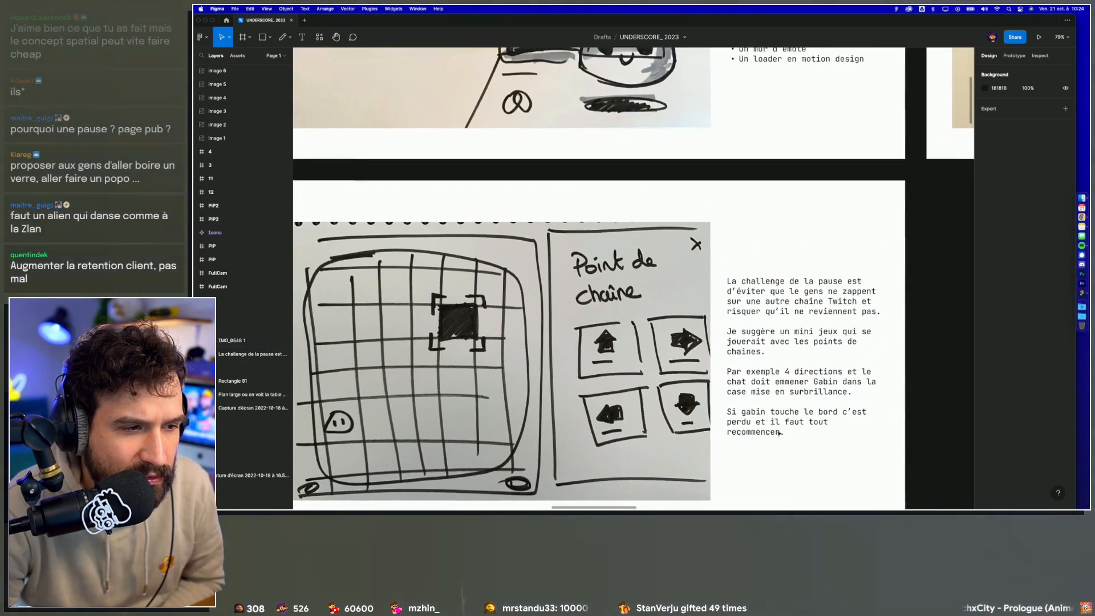
scroll(710, 431, "up", 2)
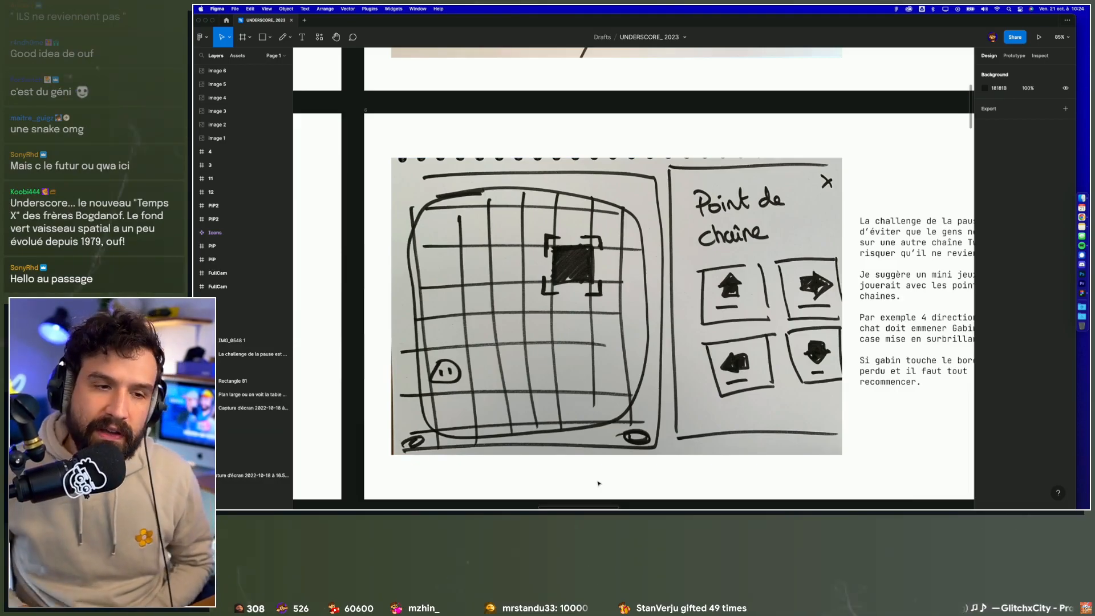
Step: Add the closing paragraph "S'inspirer de Twitch play Pokémon" to the pause description
left_click_drag(772, 278, 642, 286)
double_click(775, 384)
left_click(807, 391)
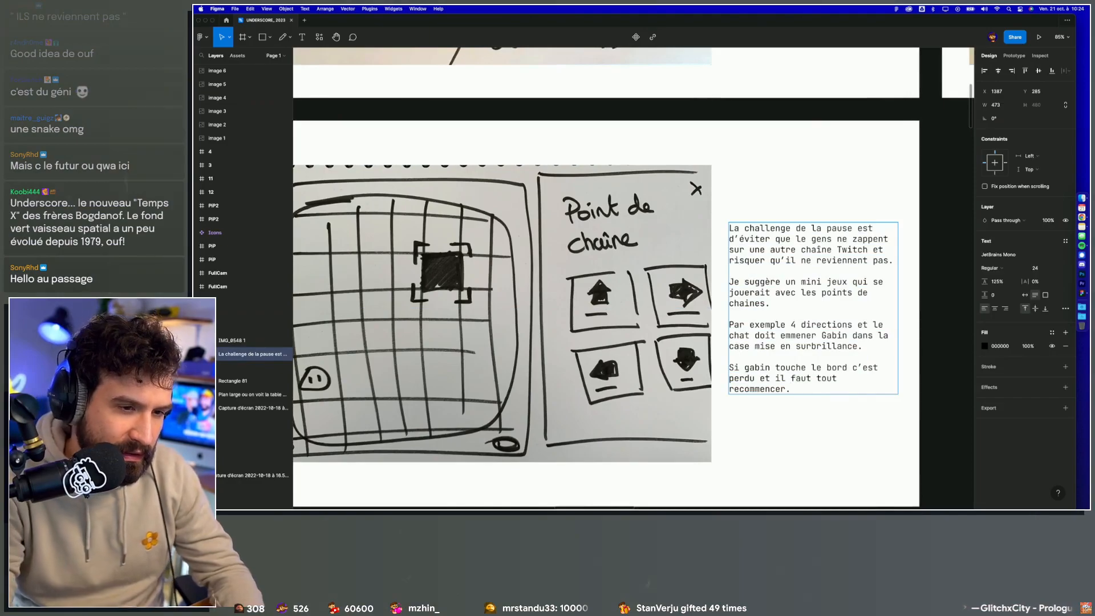
key("Return")
key("Return")
type("S'inspirer de Twitch play Pokémon")
left_click(830, 453)
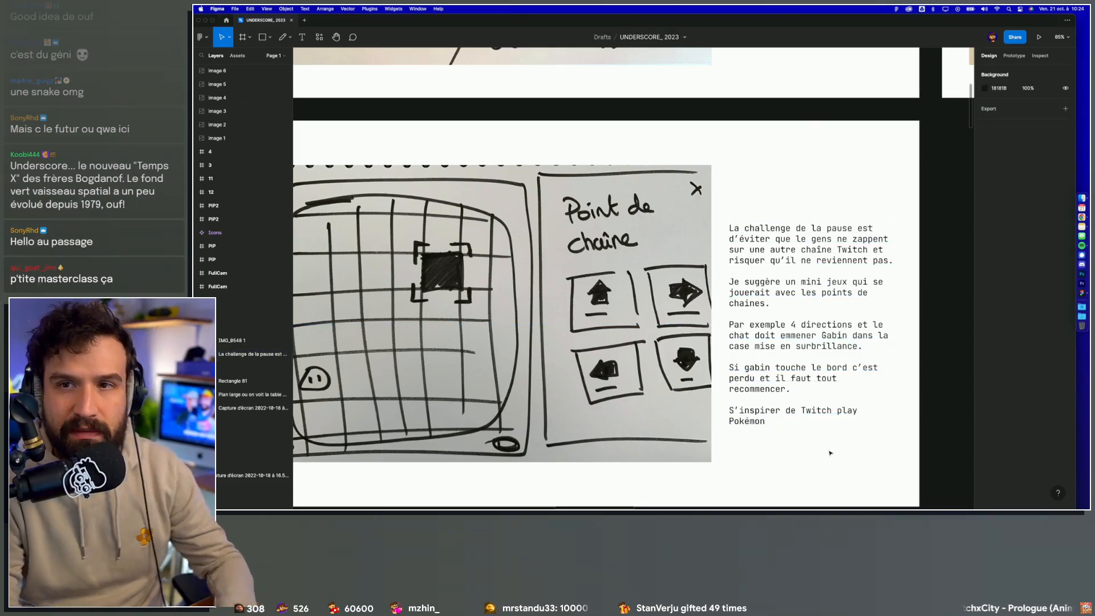
Step: Look over the whole pause mini-game frame with its sketch and complete description
scroll(827, 452, "up", 2)
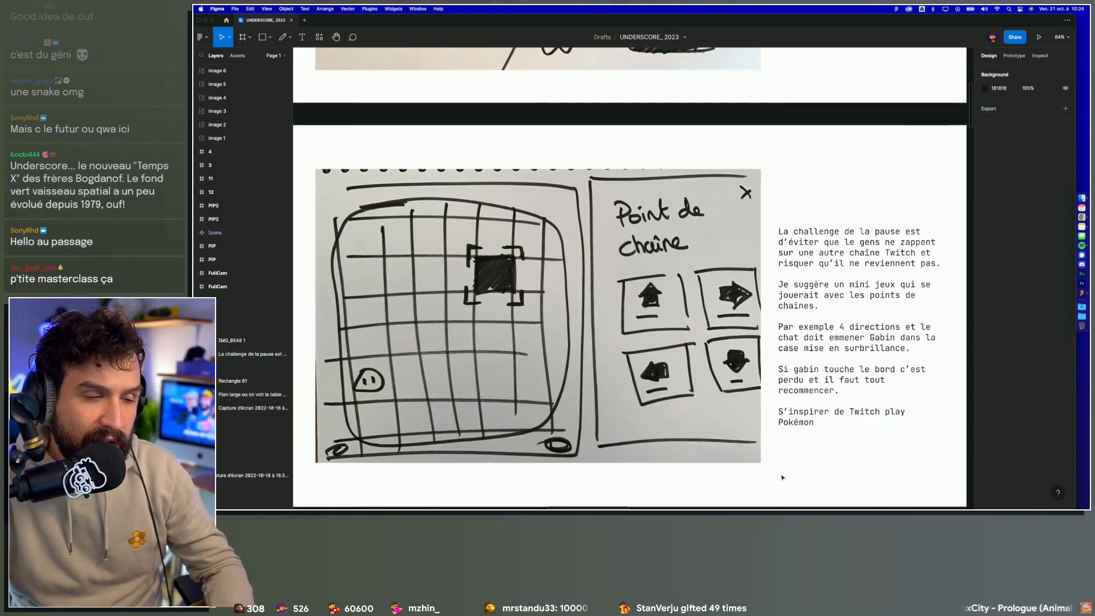
scroll(783, 477, "down", 2)
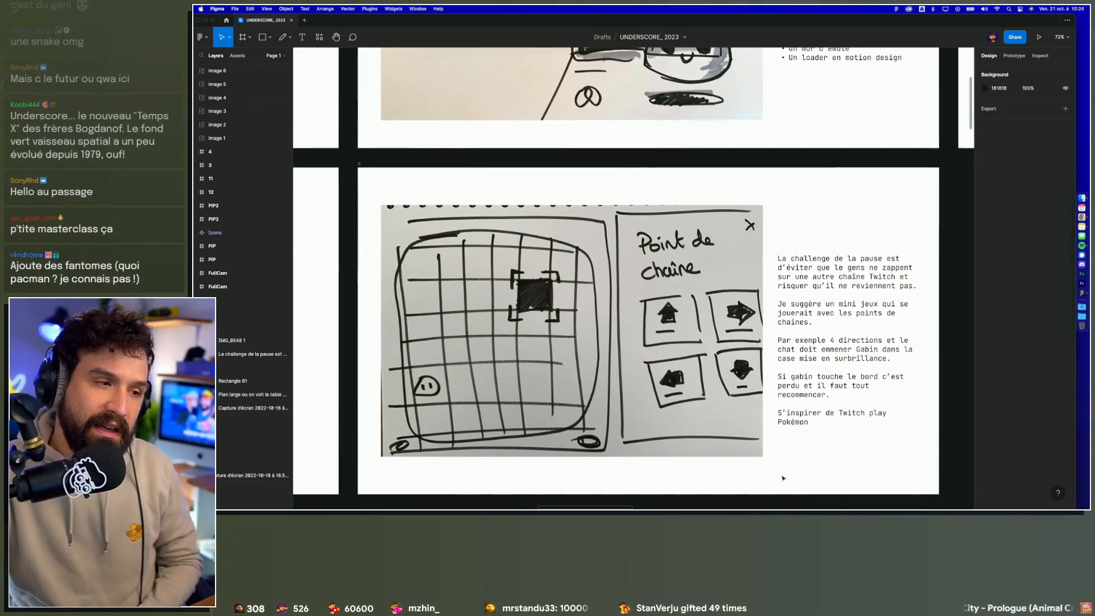
scroll(783, 478, "up", 1)
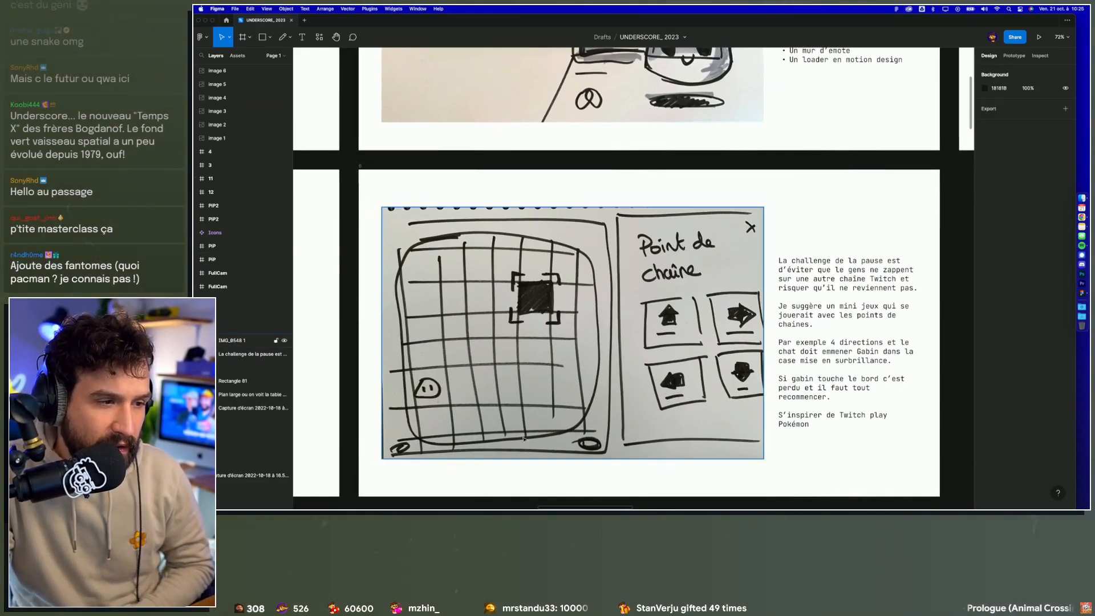
scroll(541, 373, "up", 1)
scroll(535, 445, "down", 1)
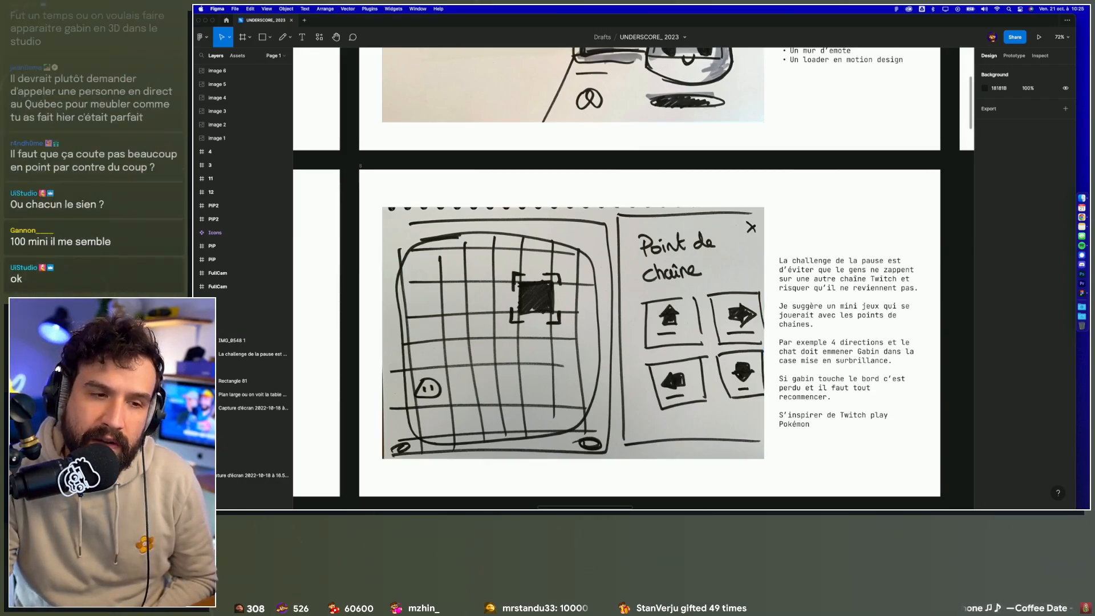
Step: Add a new paragraph reading "Si compliqué avec les points de chaîne" at the end of the pause description
left_click(821, 422)
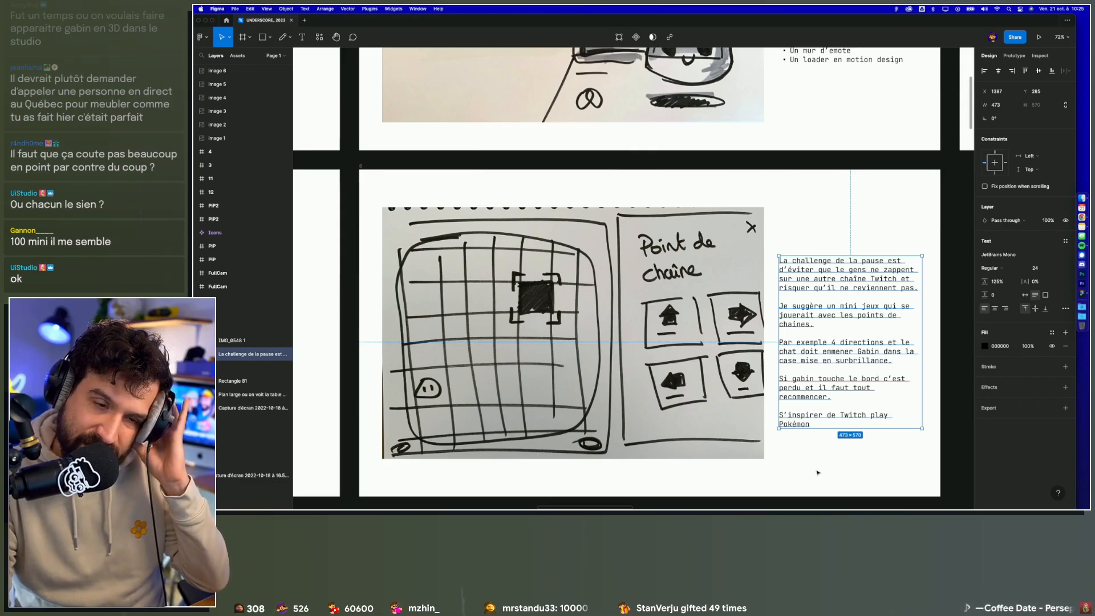
double_click(812, 424)
left_click(812, 425)
key("Return")
key("Return")
type("Si com")
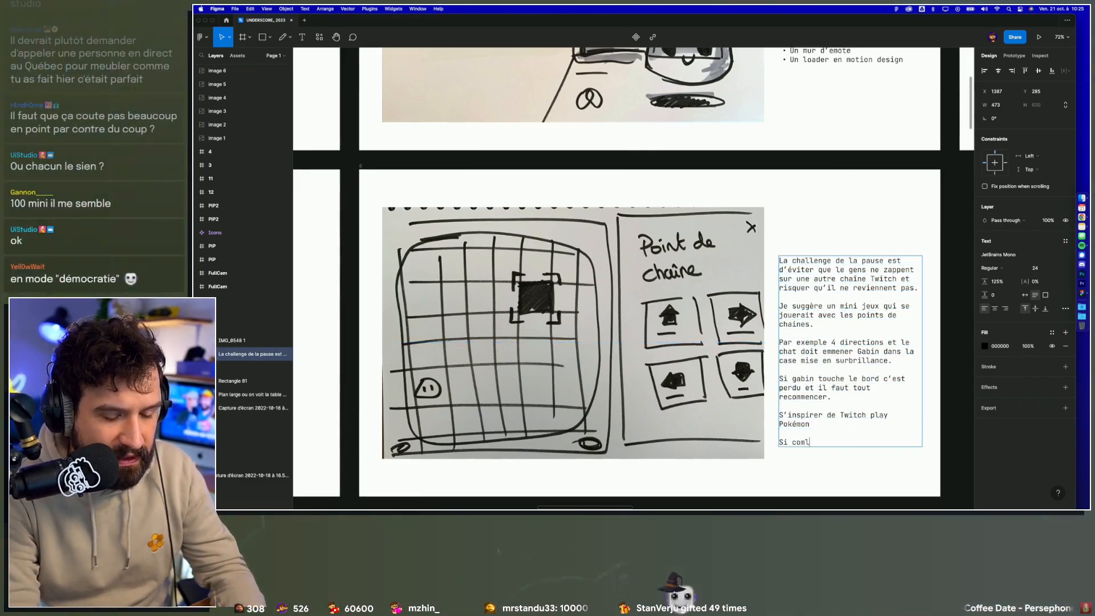
type("pliqué aevec")
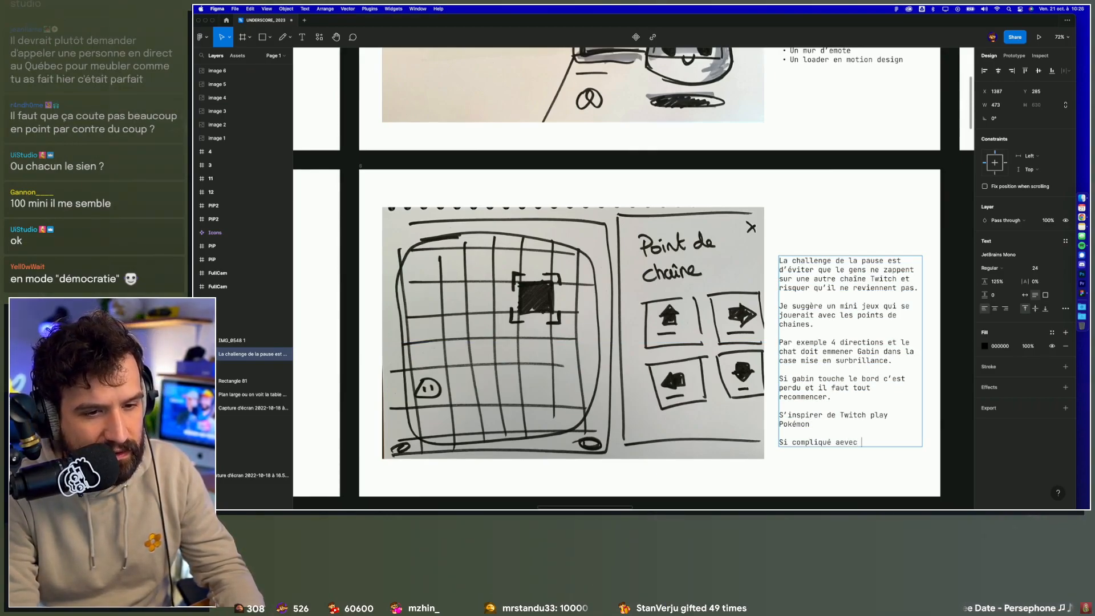
key("BackSpace")
key("BackSpace")
key("BackSpace")
key("BackSpace")
key("BackSpace")
type("ve")
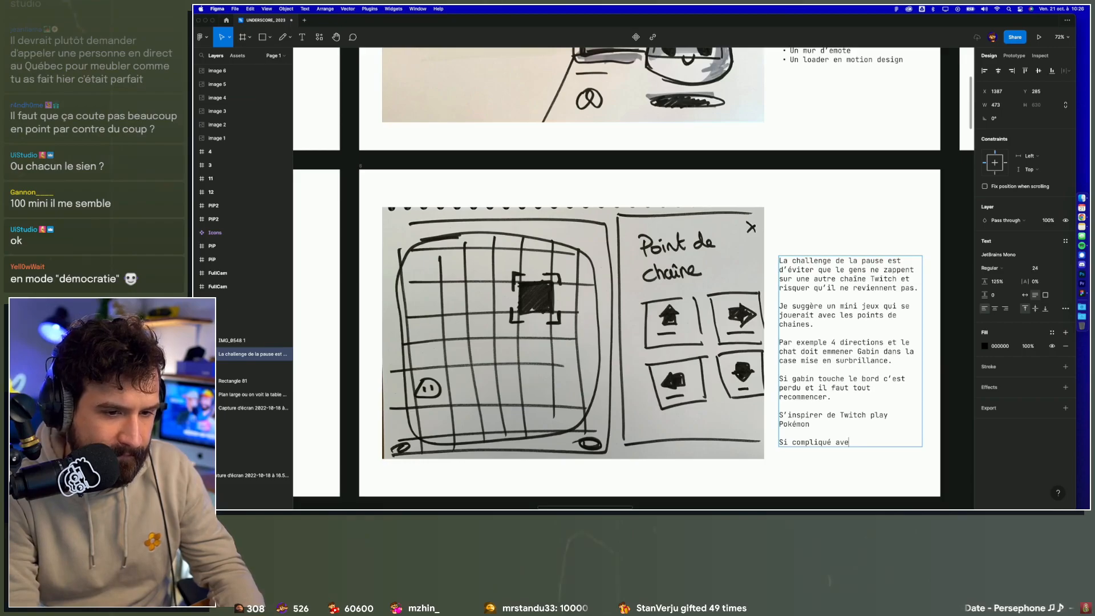
type("c les p")
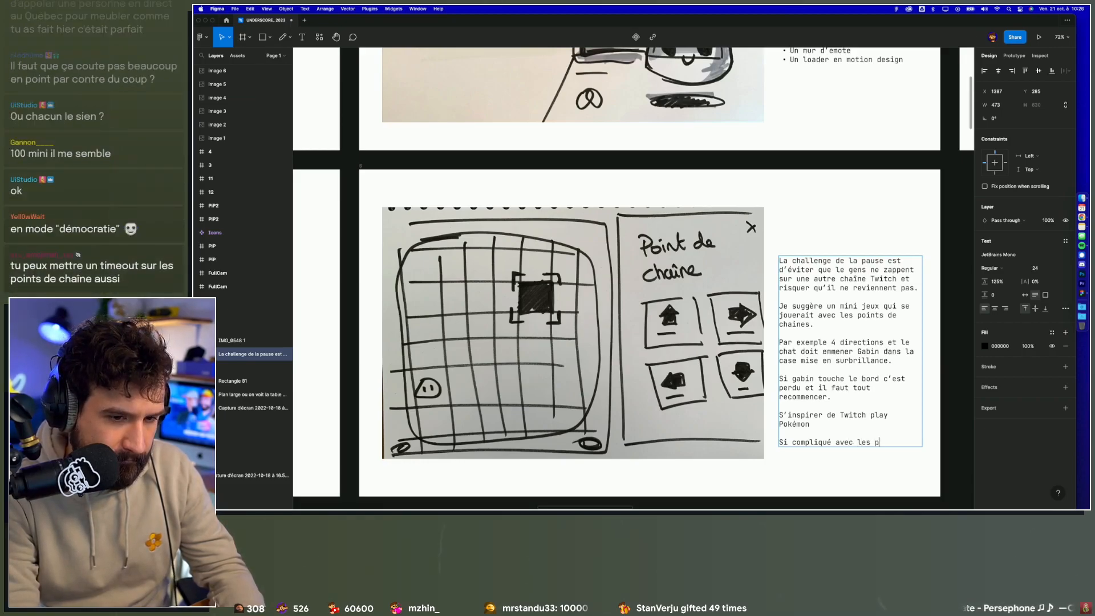
type("oints de c")
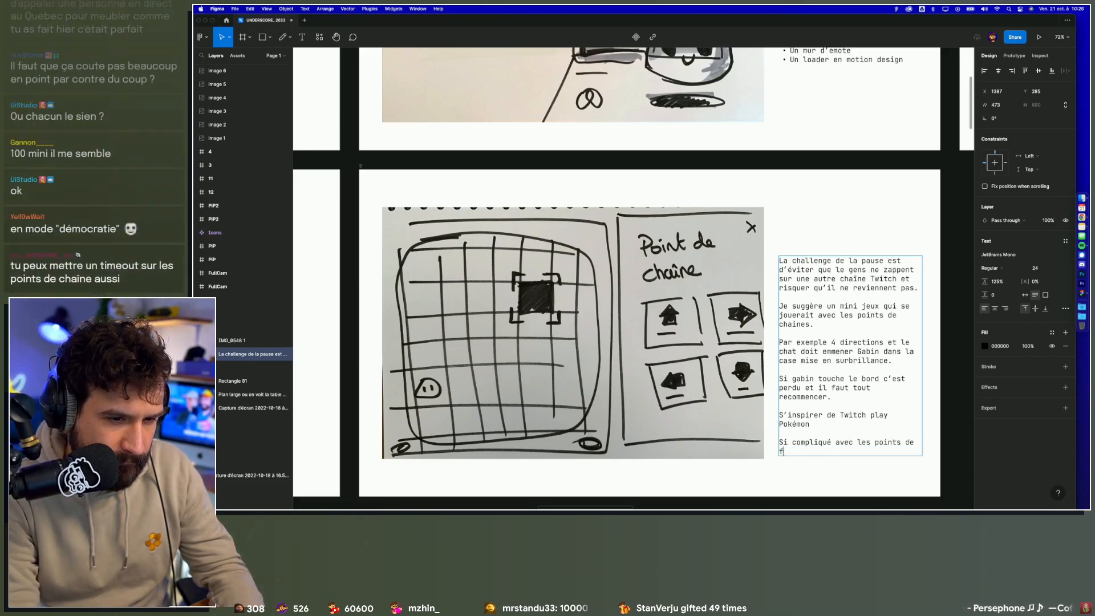
type("haîne")
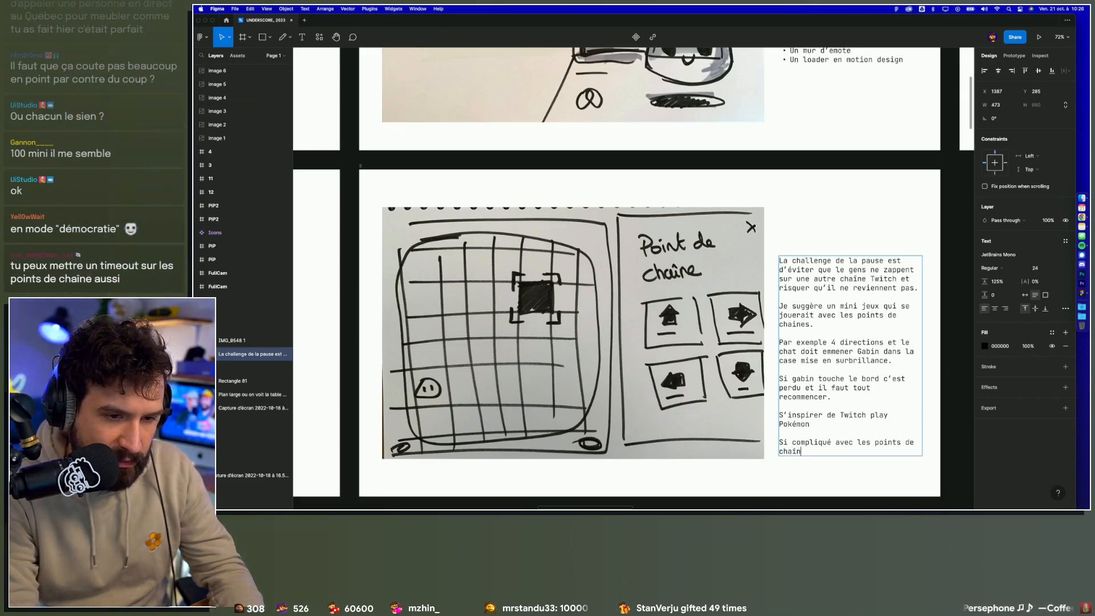
Step: Move the new phrase before the Twitch reference and merge them into "Si compliqué avec les points de chaîne, s'inspirer de Twitch play Pokémon"
left_click_drag(805, 451, 777, 442)
key("super+x")
left_click(784, 407)
key("Return")
key("super+v")
left_click(783, 434)
key("BackSpace")
key("BackSpace")
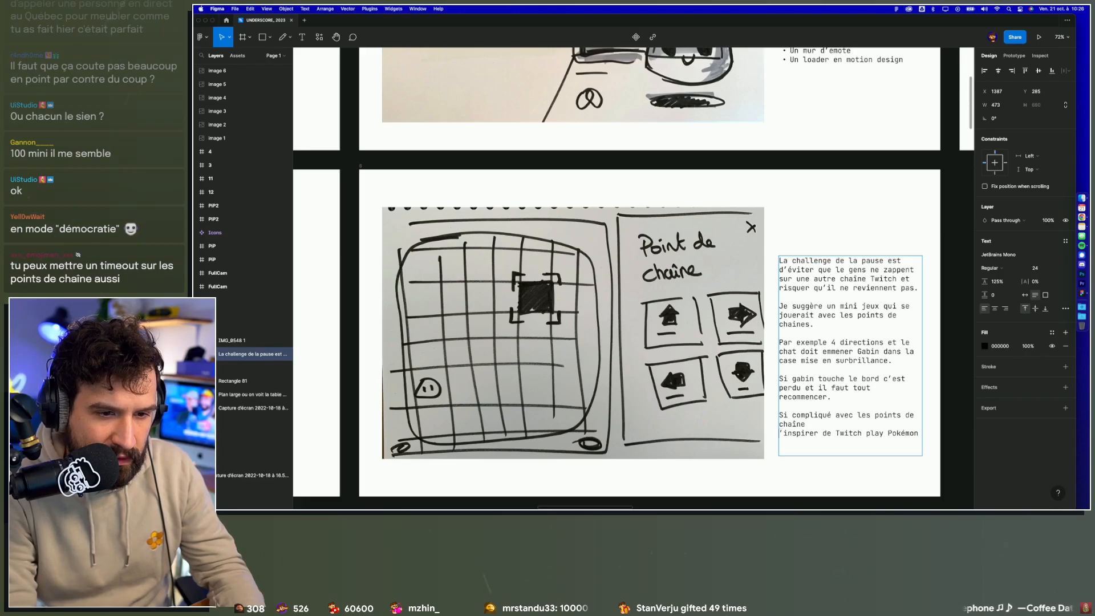
type(", s")
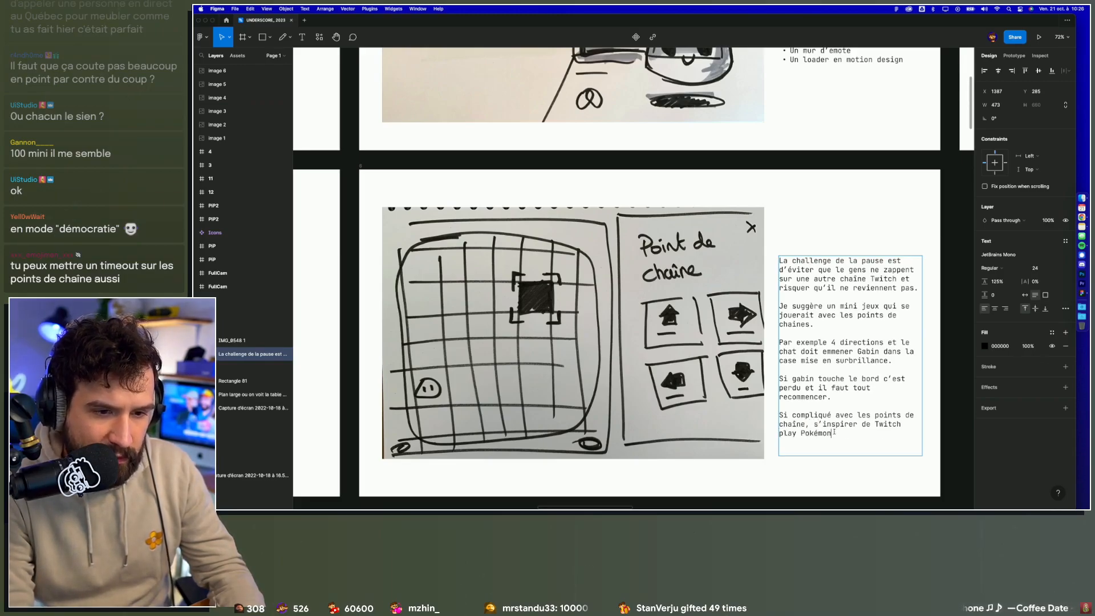
Step: Extend the last sentence of the pause description with "avec un vote toutes les 10 secondes."
left_click(832, 433)
type("avec un vote to")
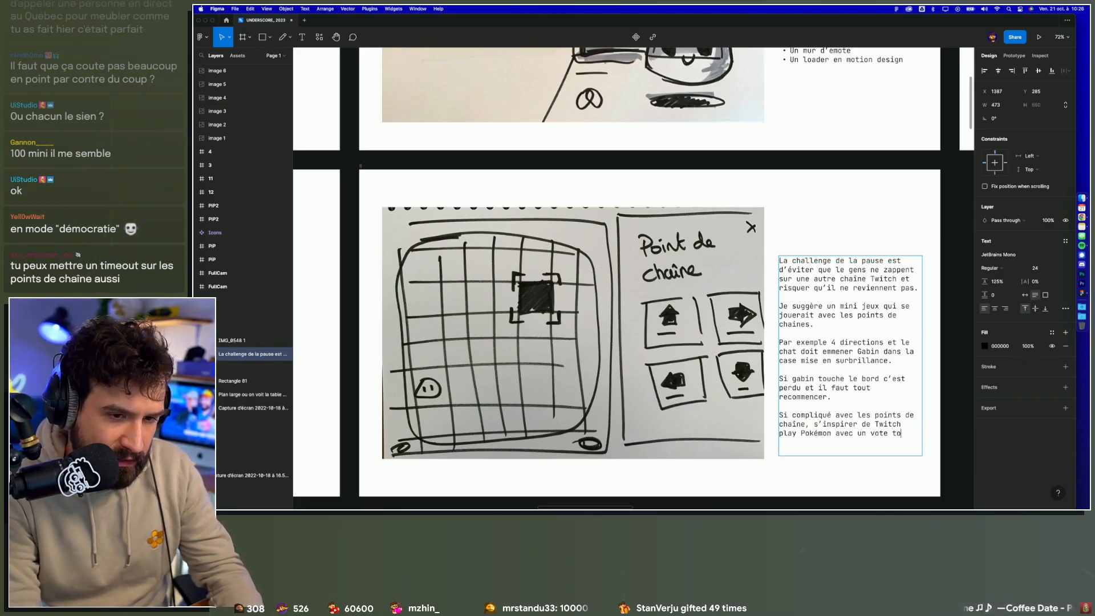
type("utes les 10 sec")
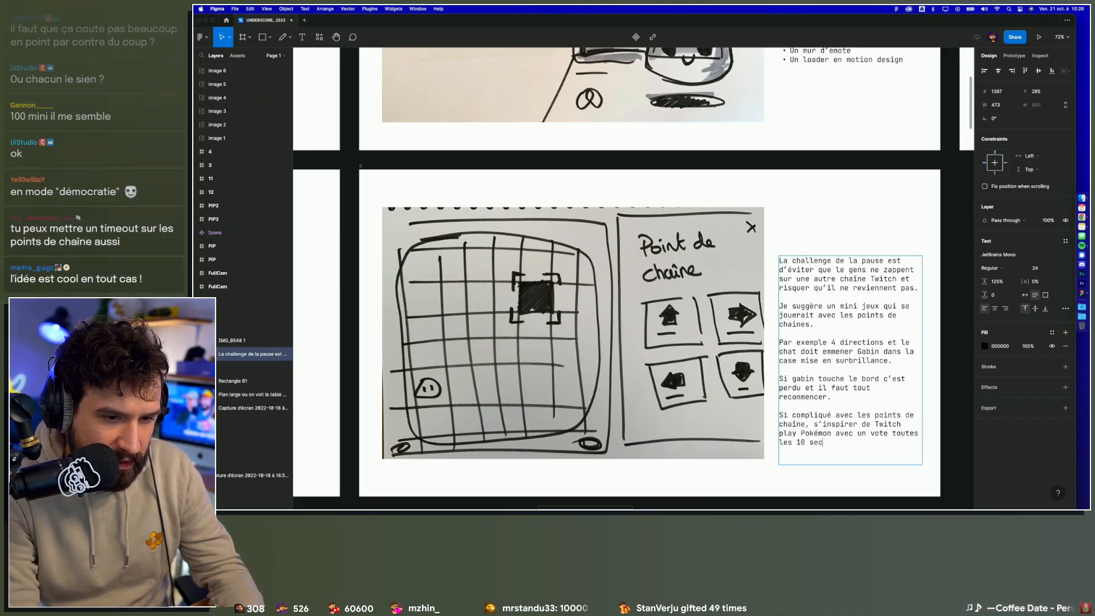
type("ondes.")
left_click(863, 486)
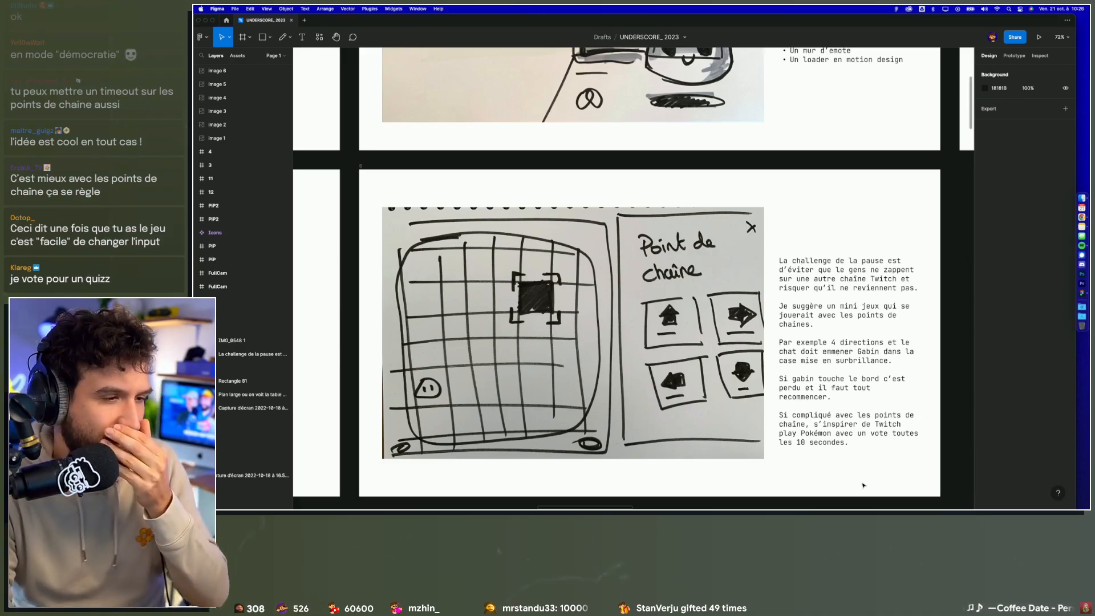
Step: Look over the FIN section's frame with the "Merci" sketch and the community thank-you description
scroll(862, 485, "down", 5)
scroll(863, 486, "right", 1)
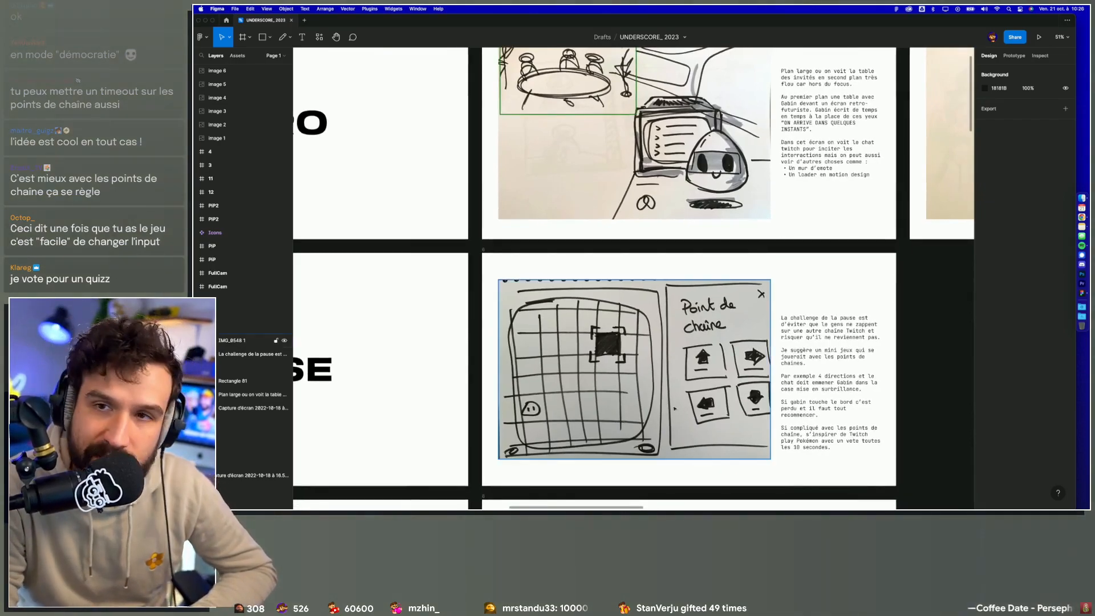
scroll(675, 408, "down", 3)
scroll(675, 408, "up", 3)
scroll(675, 408, "down", 1)
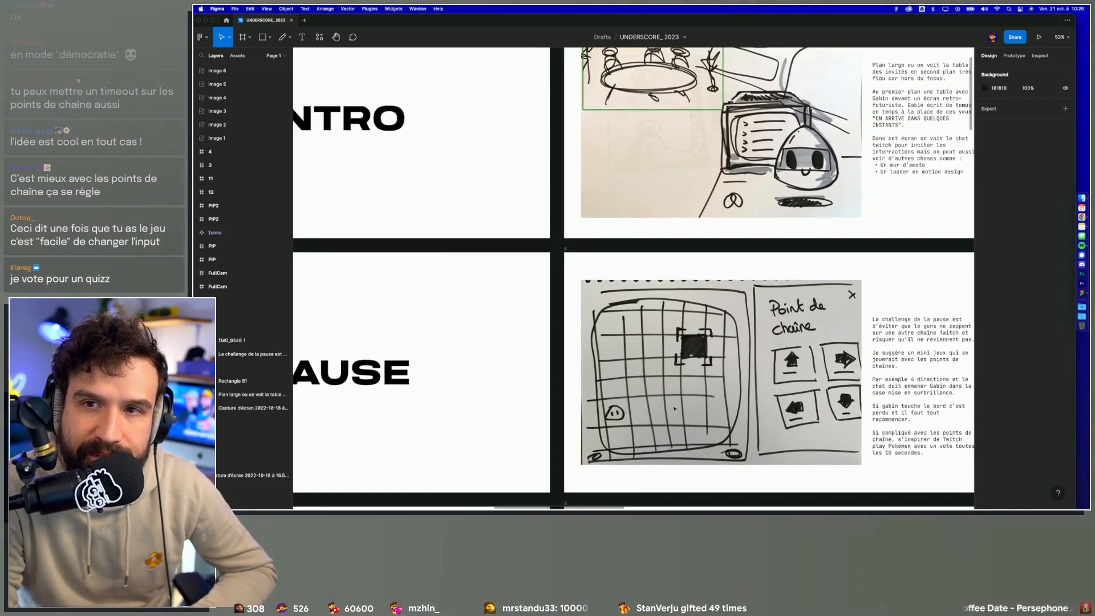
scroll(675, 409, "down", 10)
scroll(674, 408, "up", 3)
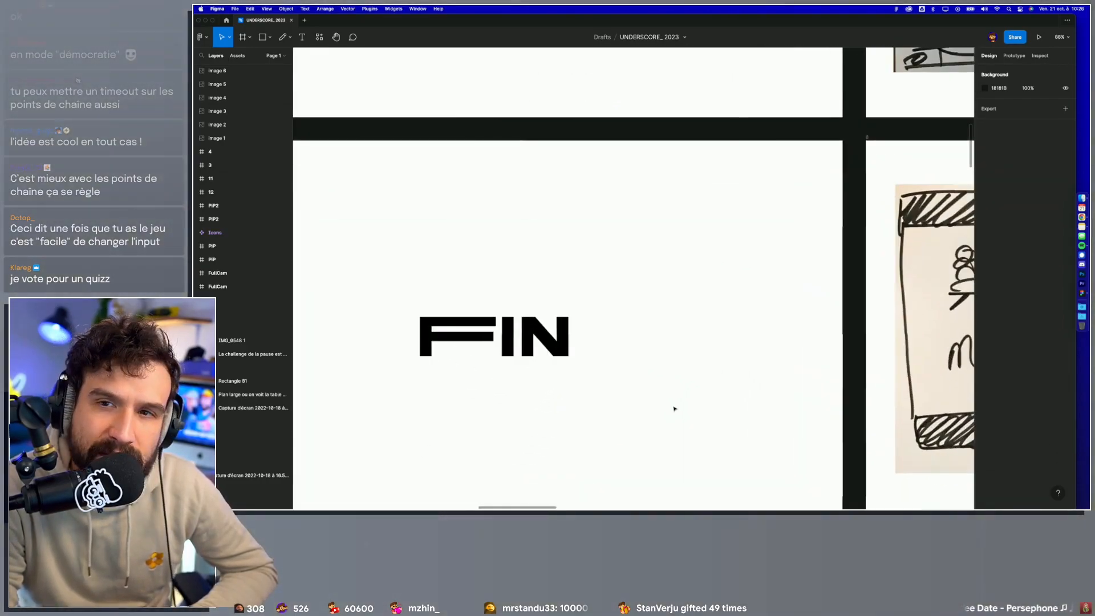
scroll(675, 408, "right", 10)
scroll(674, 408, "down", 3)
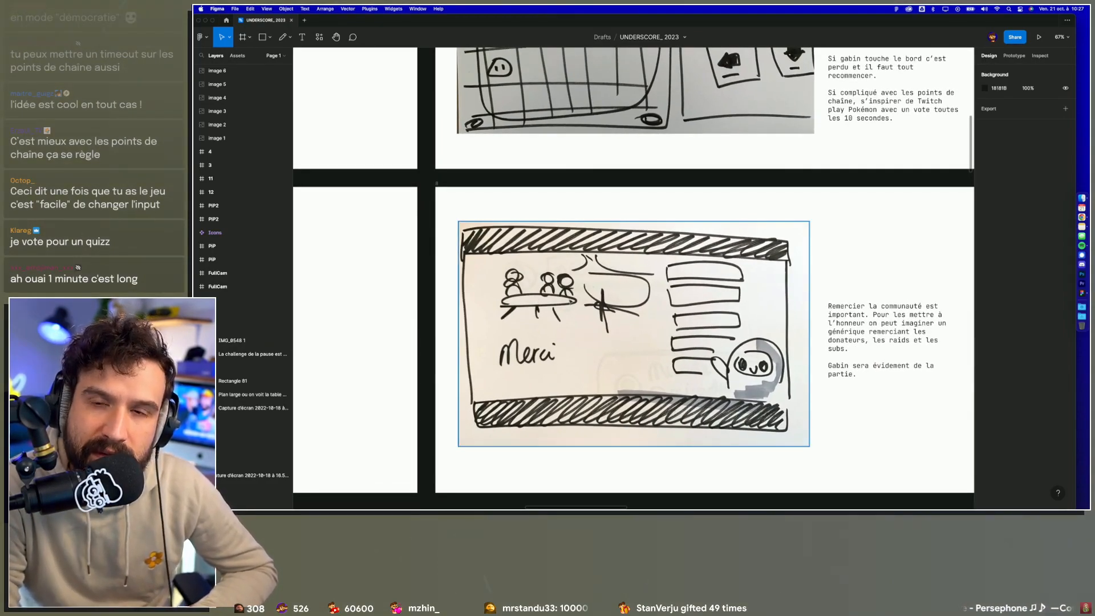
scroll(855, 326, "up", 3)
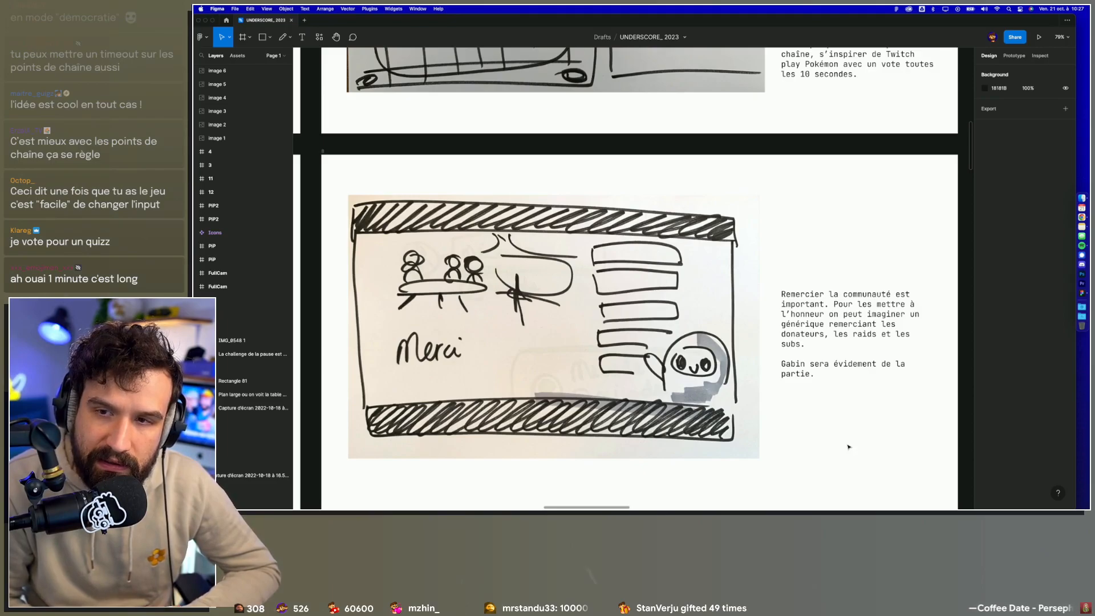
Step: Review the INTRO, PAUSE and FIN rows of the storyboard together as an overview
scroll(848, 447, "down", 10)
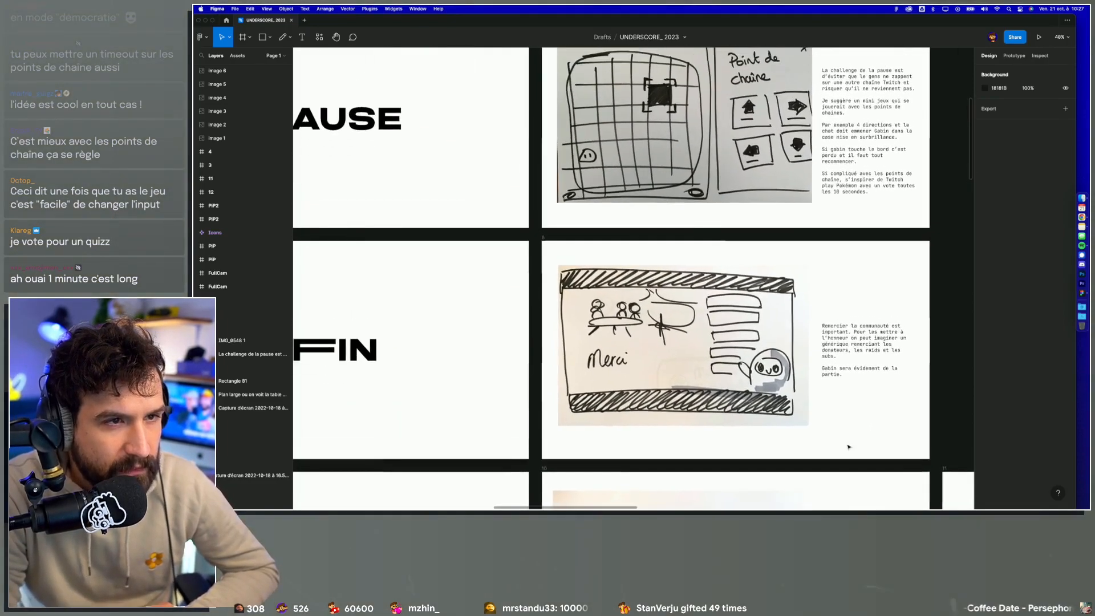
scroll(848, 447, "down", 3)
scroll(848, 447, "up", 4)
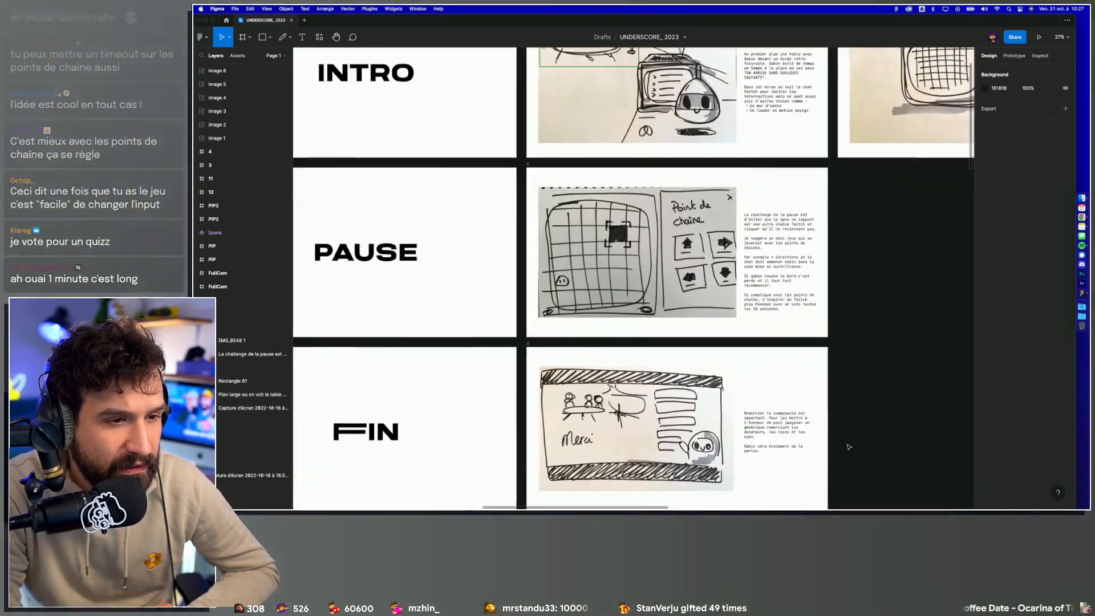
scroll(848, 447, "left", 1)
scroll(849, 447, "up", 1)
scroll(879, 443, "up", 1)
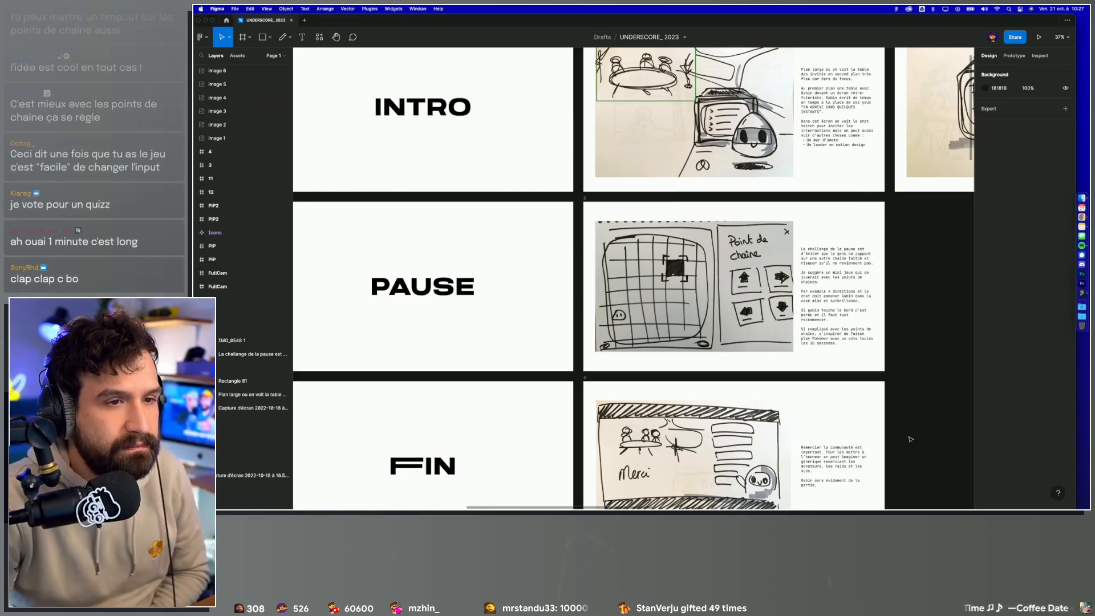
scroll(911, 439, "down", 2)
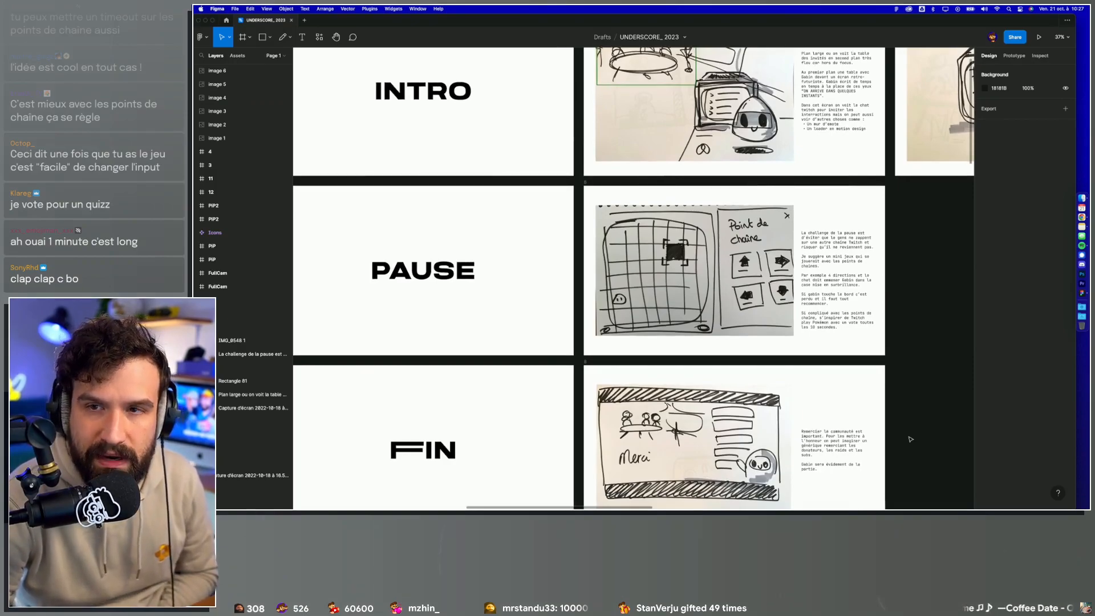
scroll(910, 440, "down", 10)
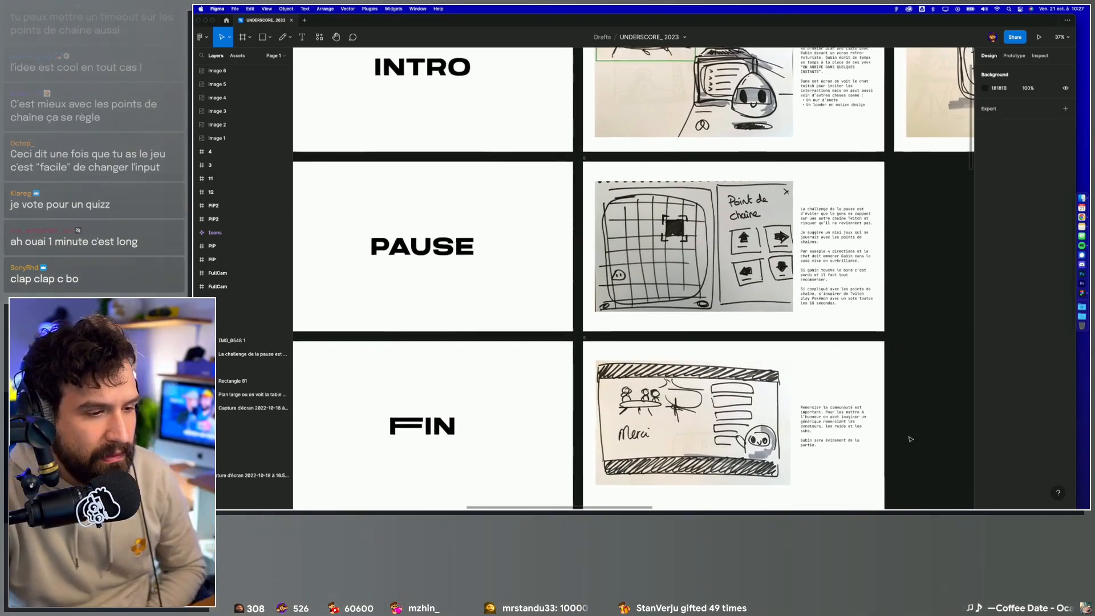
Step: Examine the ASSET section's first frame with the 3D decor and LCD sketch and its description
scroll(594, 457, "down", 3)
scroll(596, 458, "up", 5)
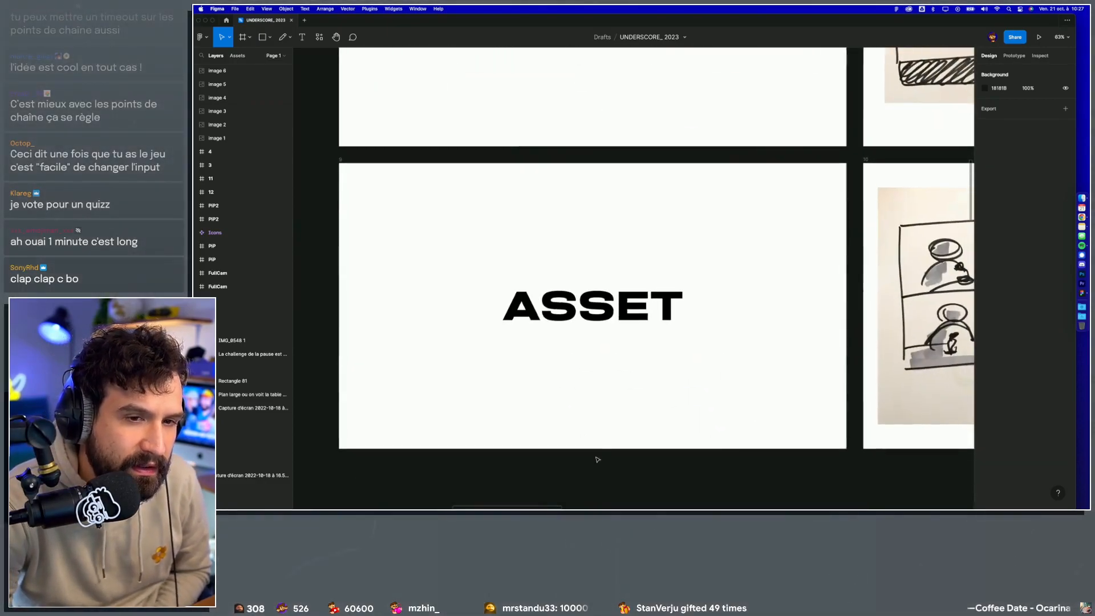
scroll(597, 459, "right", 10)
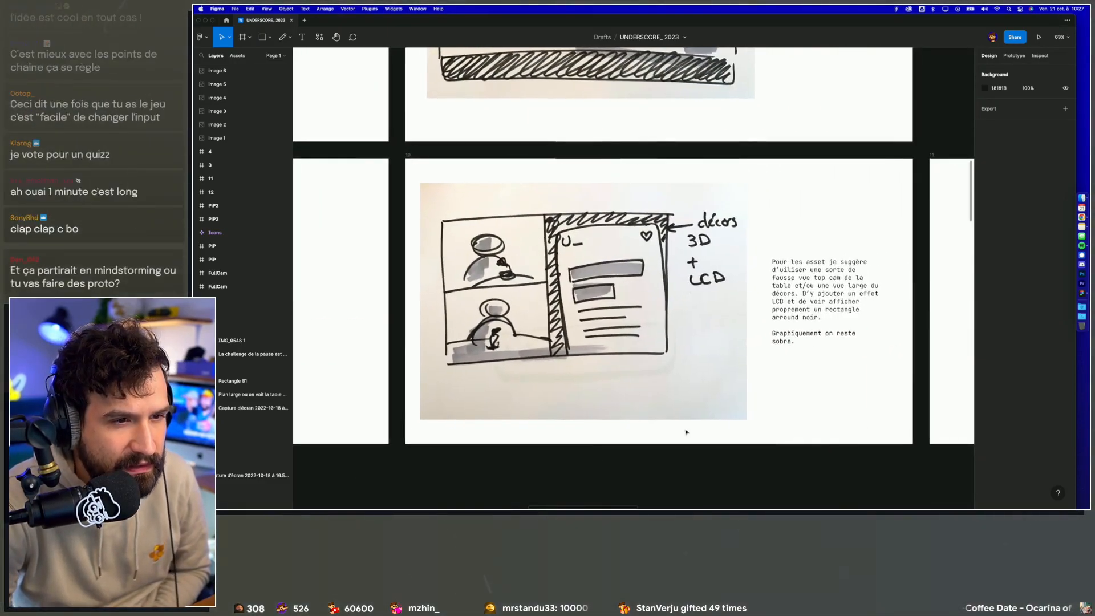
scroll(715, 420, "up", 3)
scroll(715, 420, "up", 2)
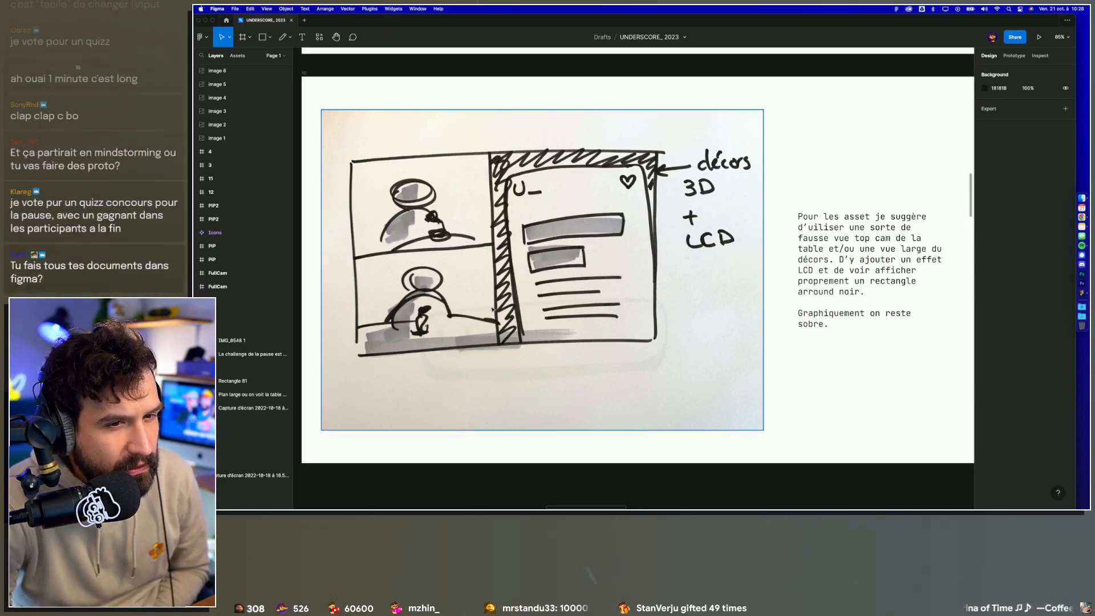
scroll(492, 310, "up", 1)
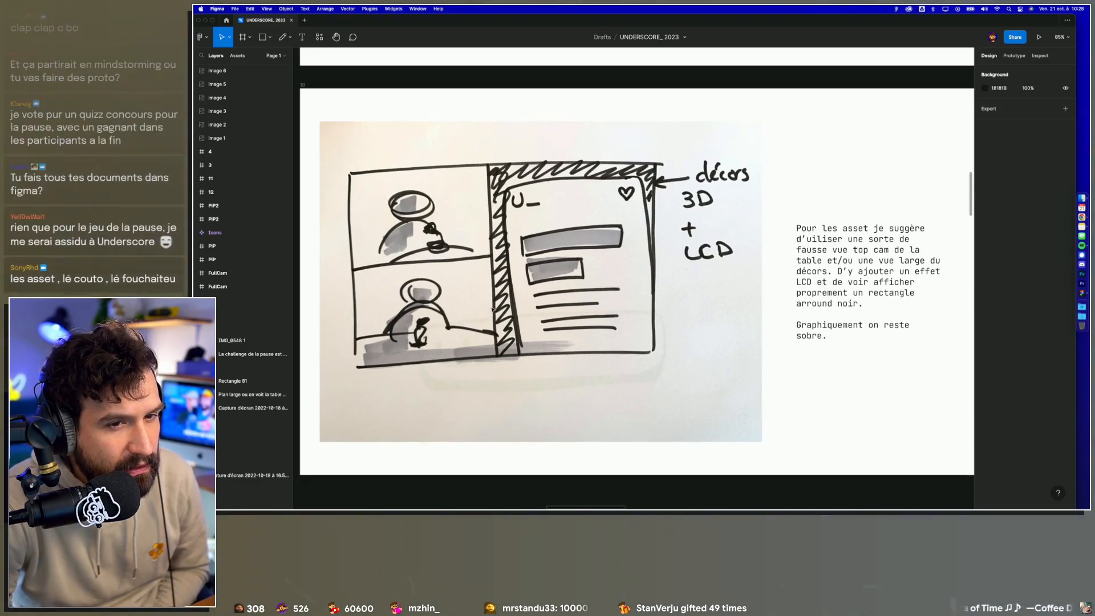
scroll(492, 309, "up", 1)
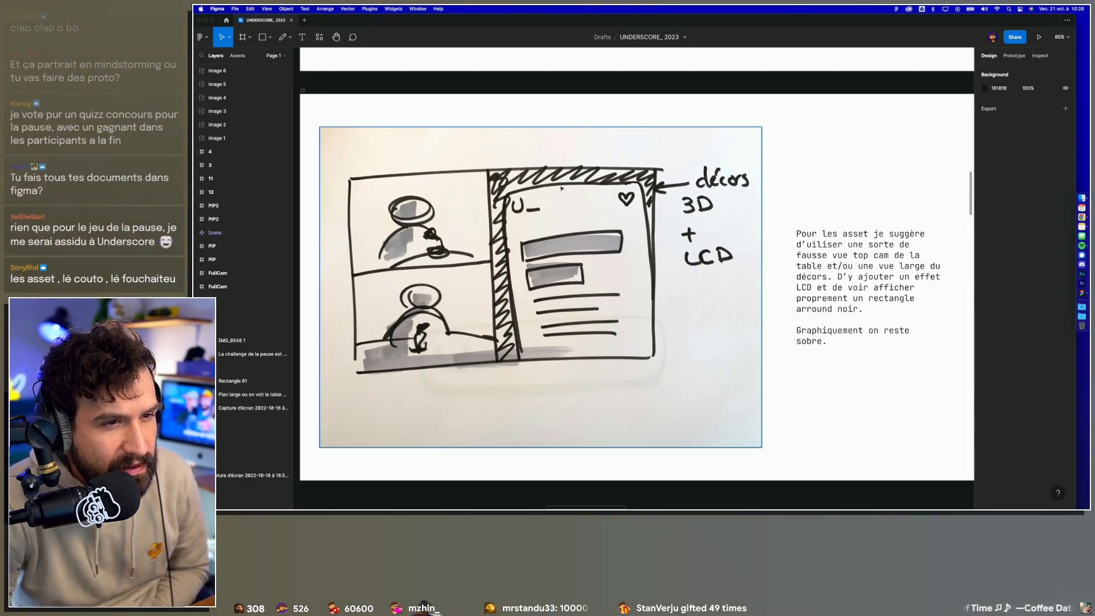
Step: Look over the two remaining asset sketches with presenters at the table and the green-screen note
scroll(565, 194, "down", 2)
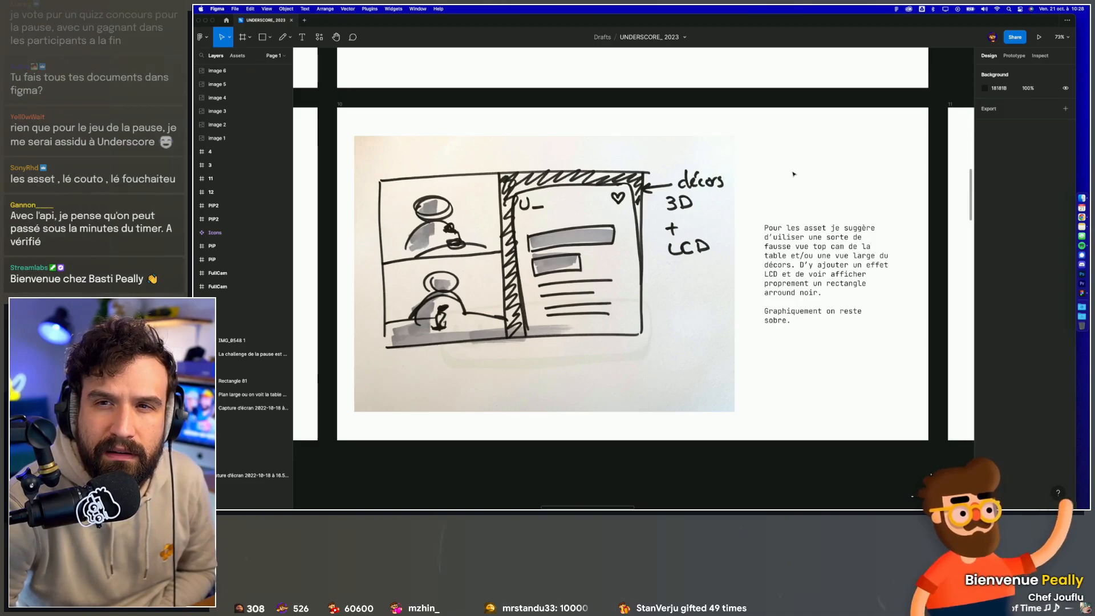
scroll(793, 174, "right", 3)
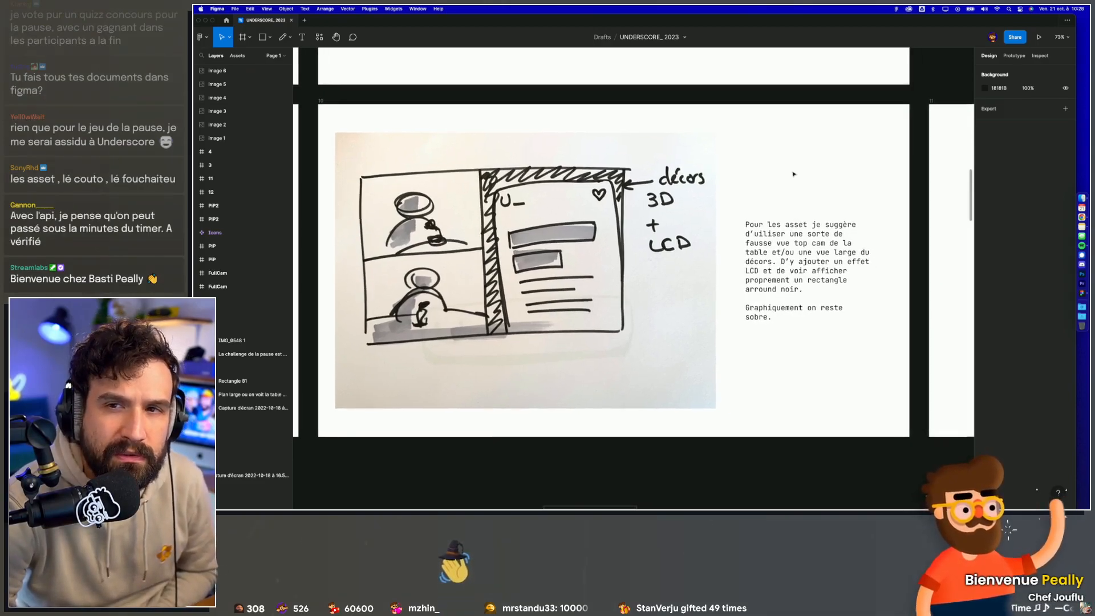
scroll(792, 174, "right", 15)
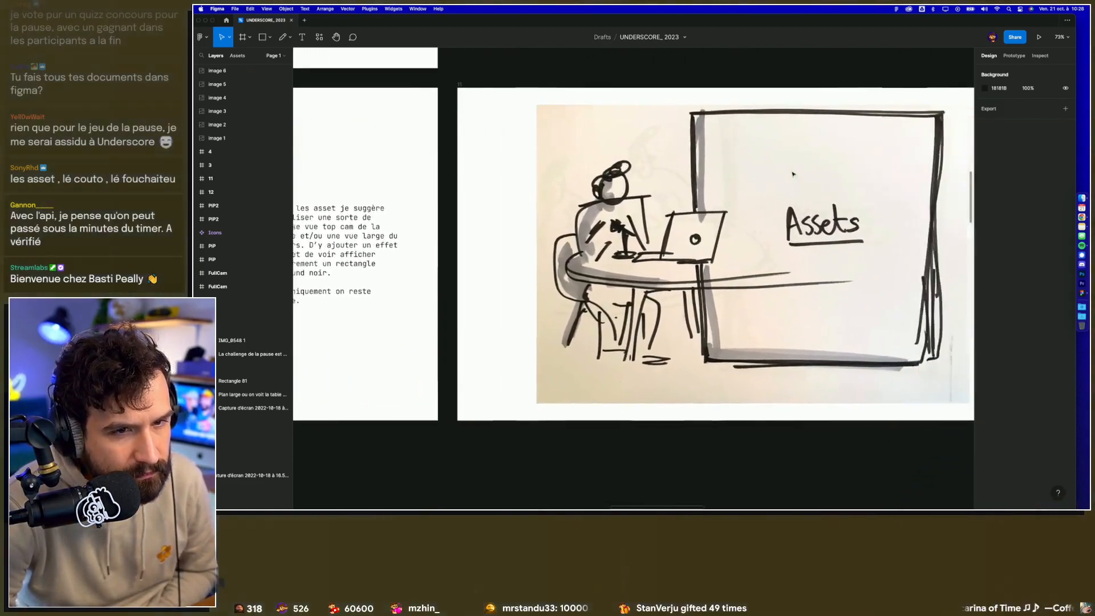
scroll(793, 173, "up", 5)
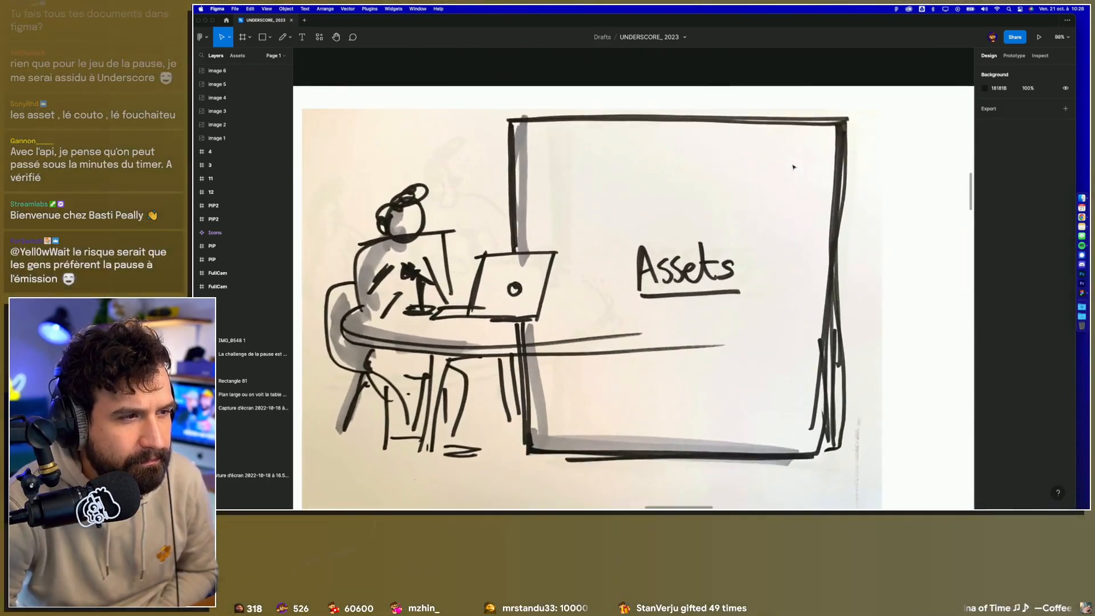
scroll(792, 167, "down", 3)
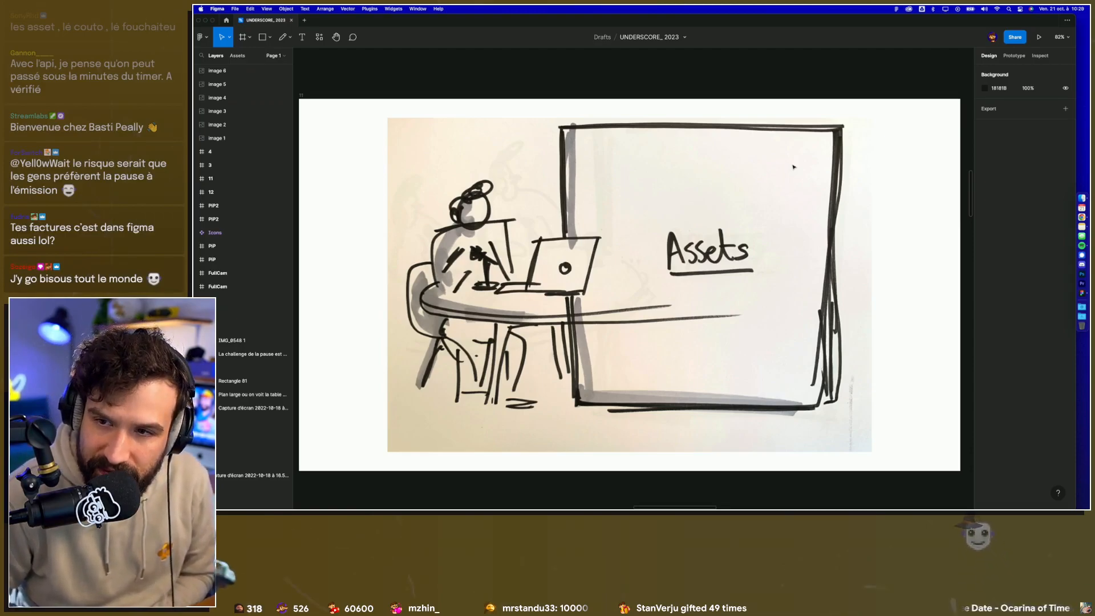
key("n")
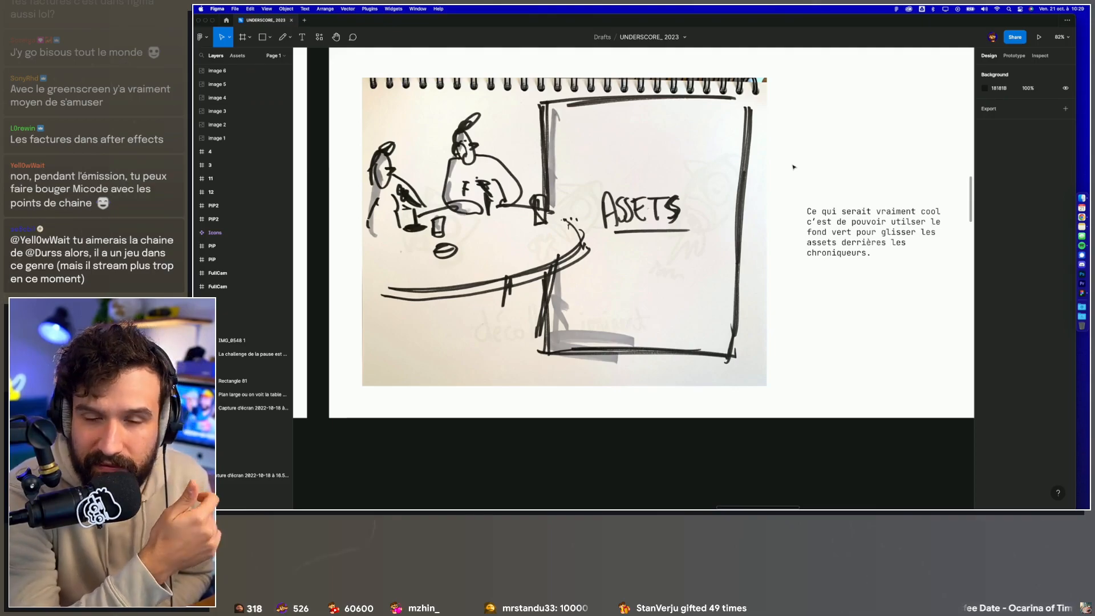
scroll(793, 184, "down", 5)
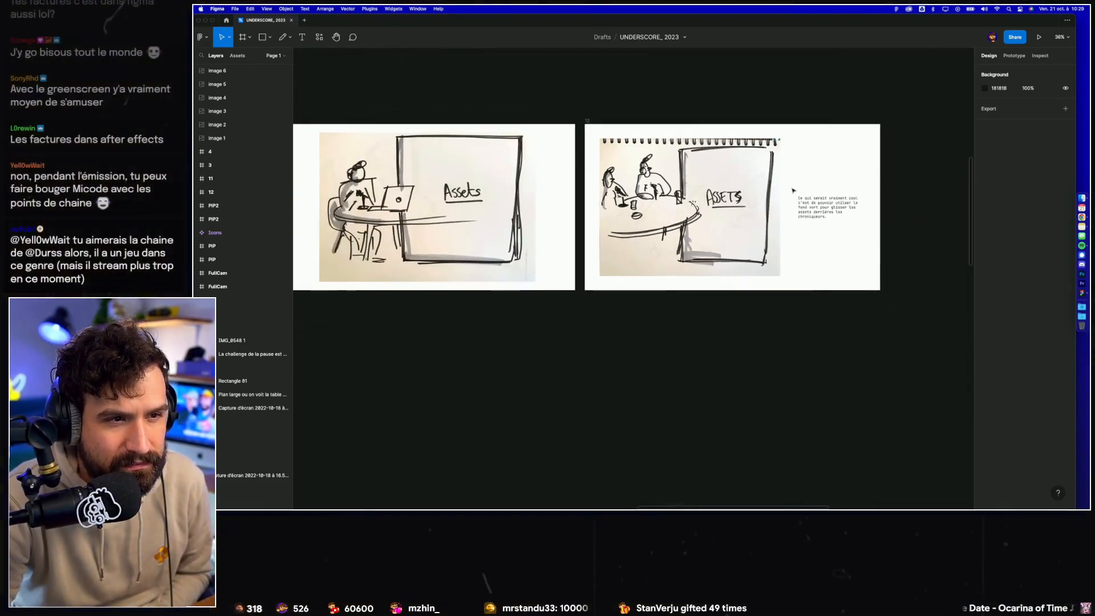
scroll(792, 189, "up", 2)
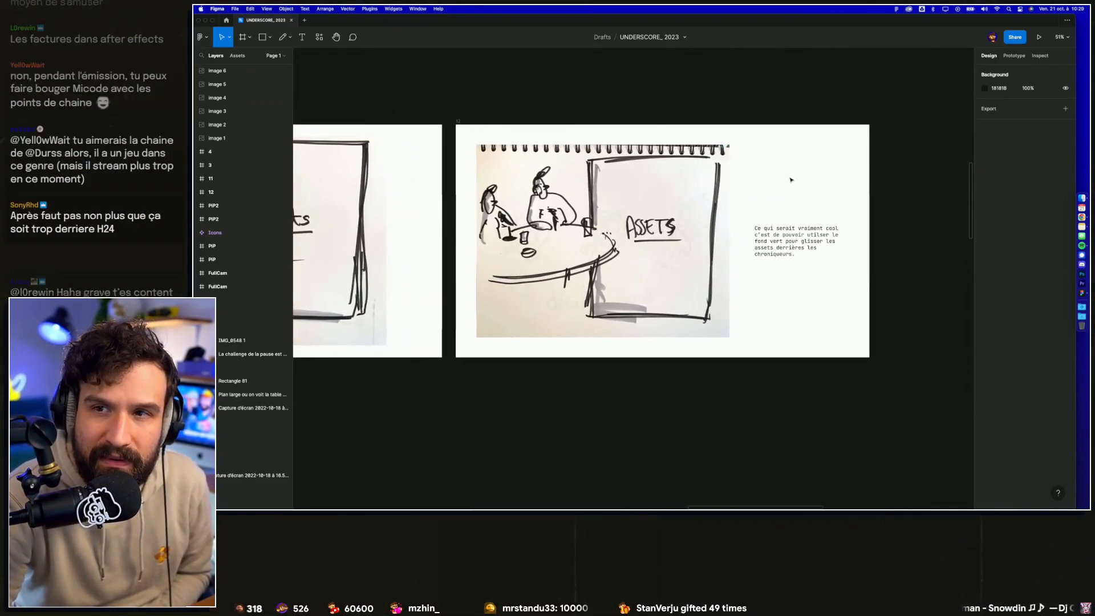
scroll(790, 179, "up", 4)
scroll(791, 179, "down", 2)
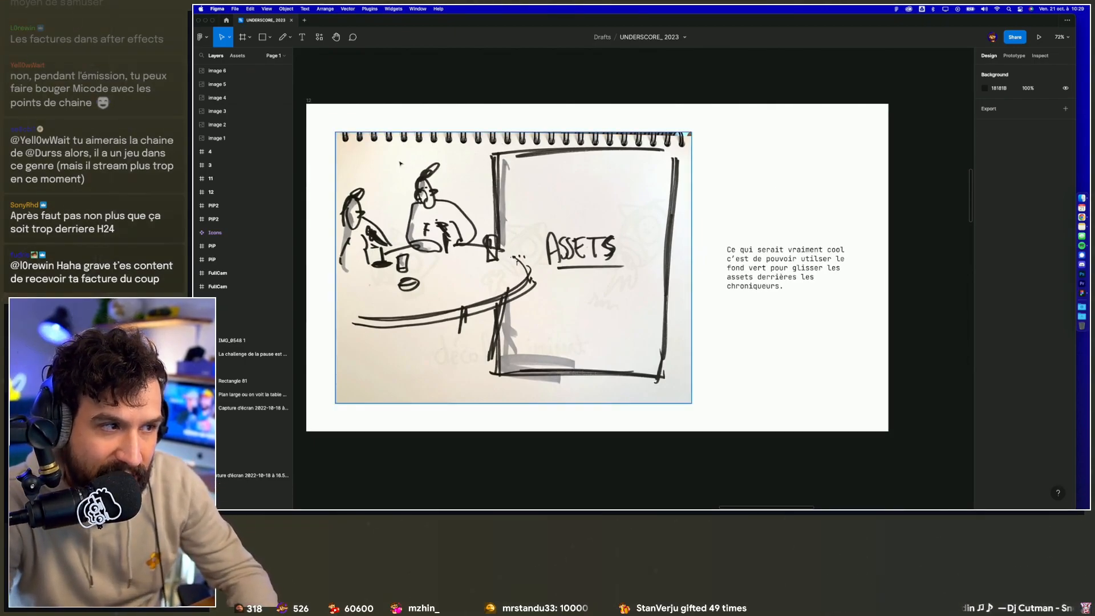
key("t")
left_click_drag(315, 149, 537, 352)
key("Escape")
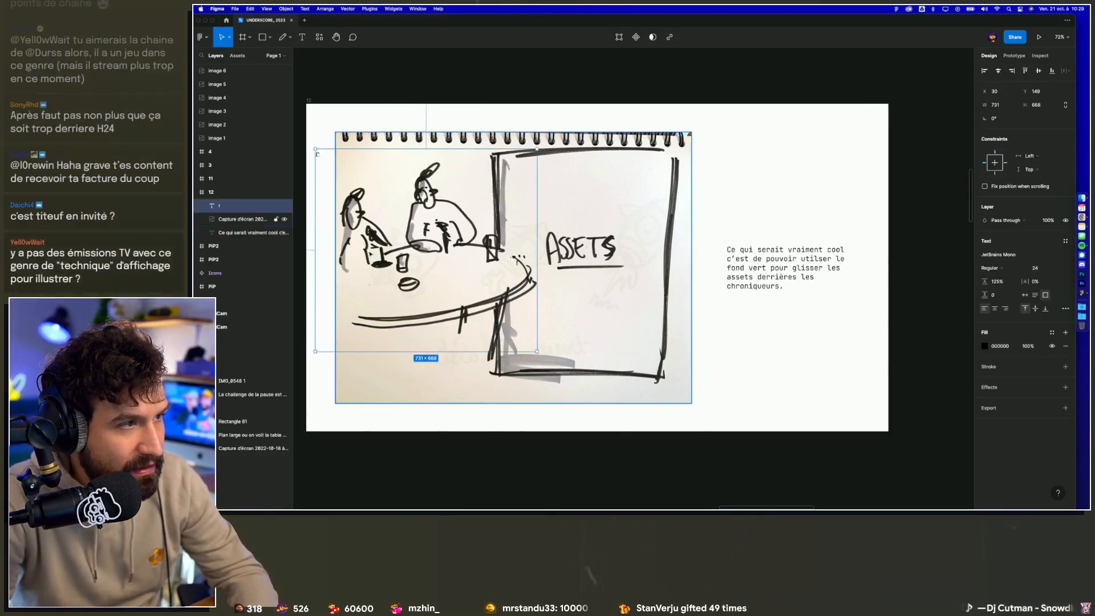
key("BackSpace")
key("t")
left_click_drag(318, 152, 528, 377)
key("Escape")
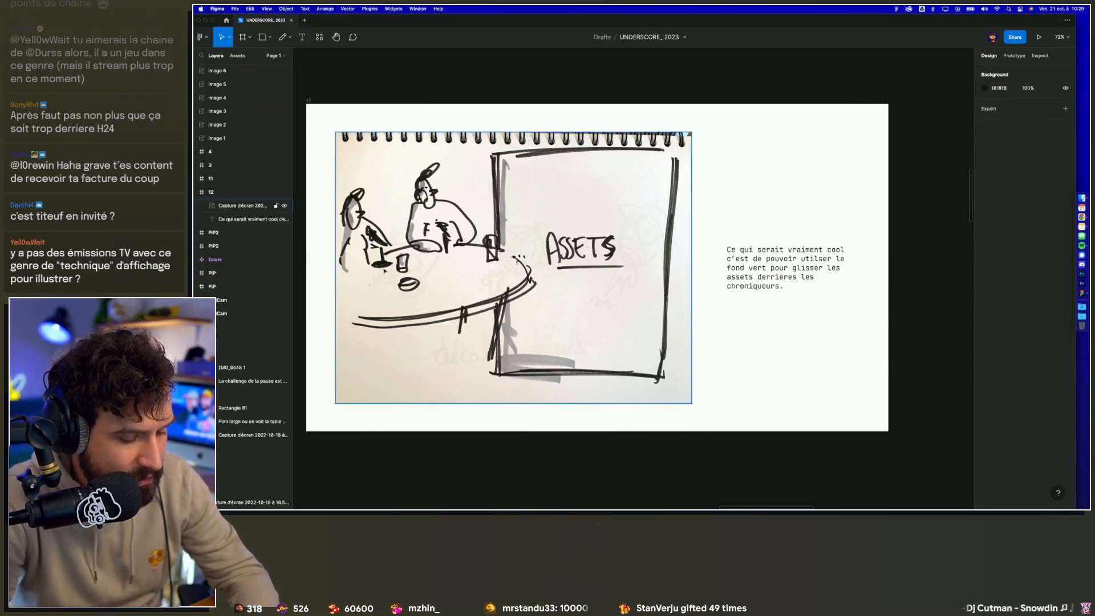
Step: Draw a trial 837 × 792 rectangle over the green-screen asset sketch, slide it across the drawn panel, and delete it
key("r")
mouse_move(317, 147)
left_mouse_down()
mouse_move(457, 336)
mouse_move(570, 387)
left_mouse_up()
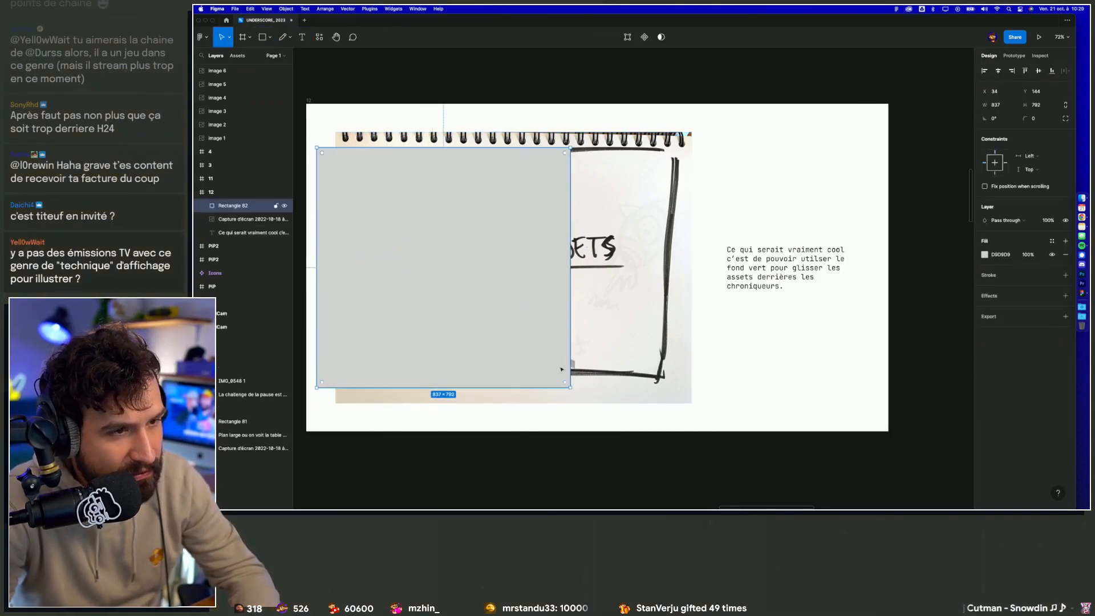
left_click_drag(531, 321, 759, 320)
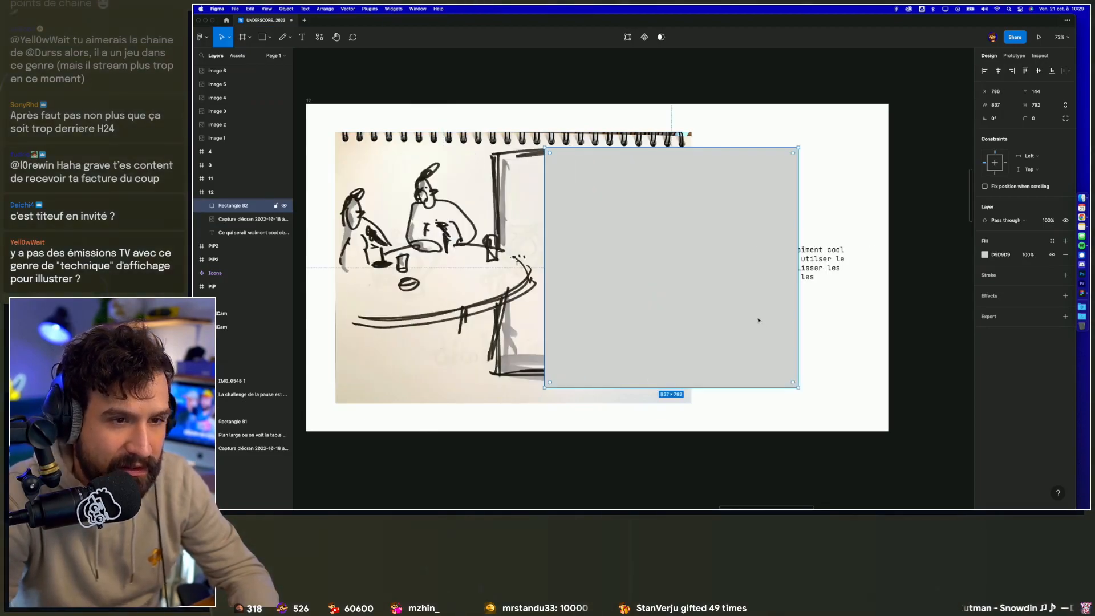
key("Delete")
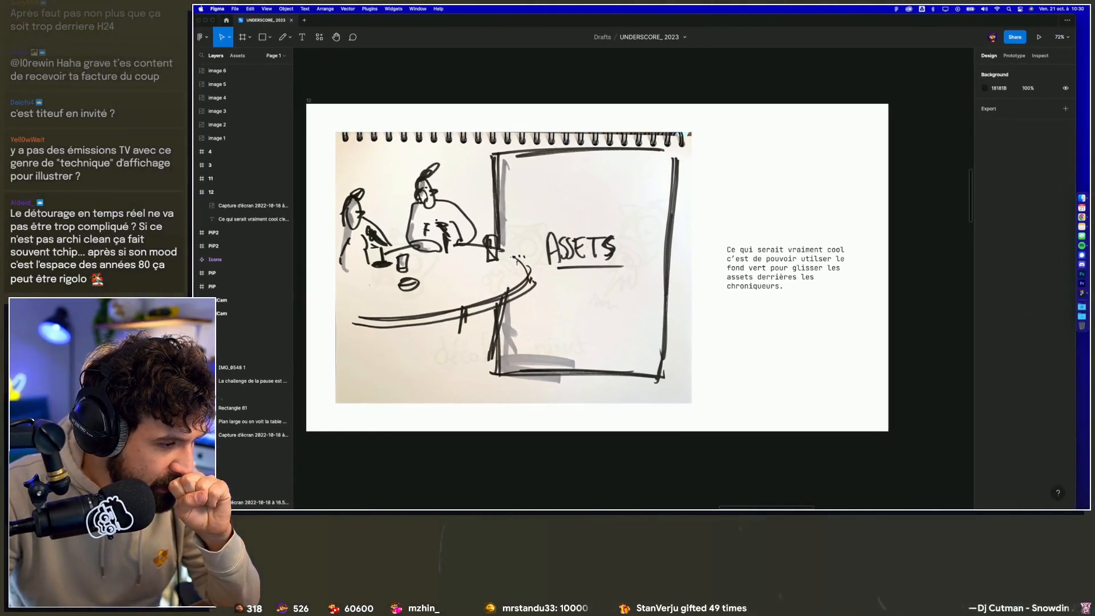
Step: Open the Underscore folder of the Micode project in the Drive's PROJET files
left_click(1081, 198)
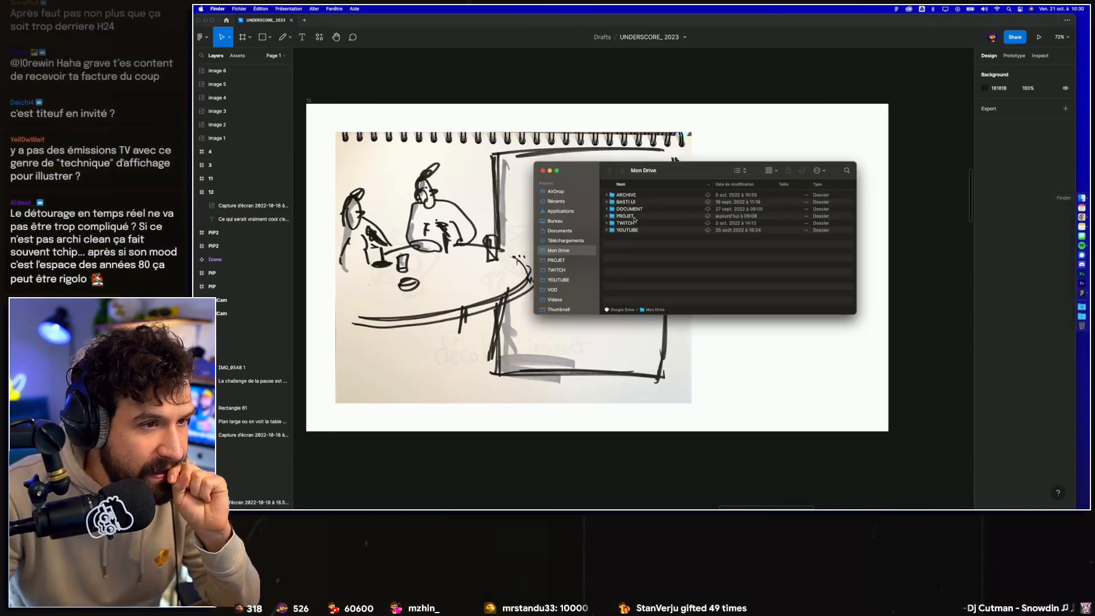
left_click(556, 260)
double_click(625, 195)
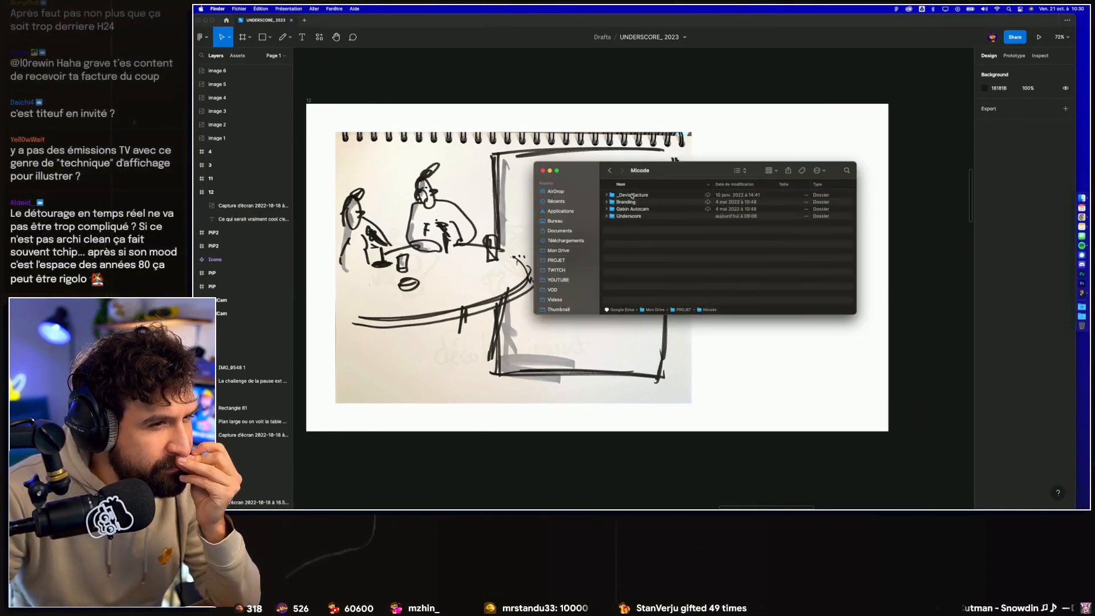
double_click(630, 218)
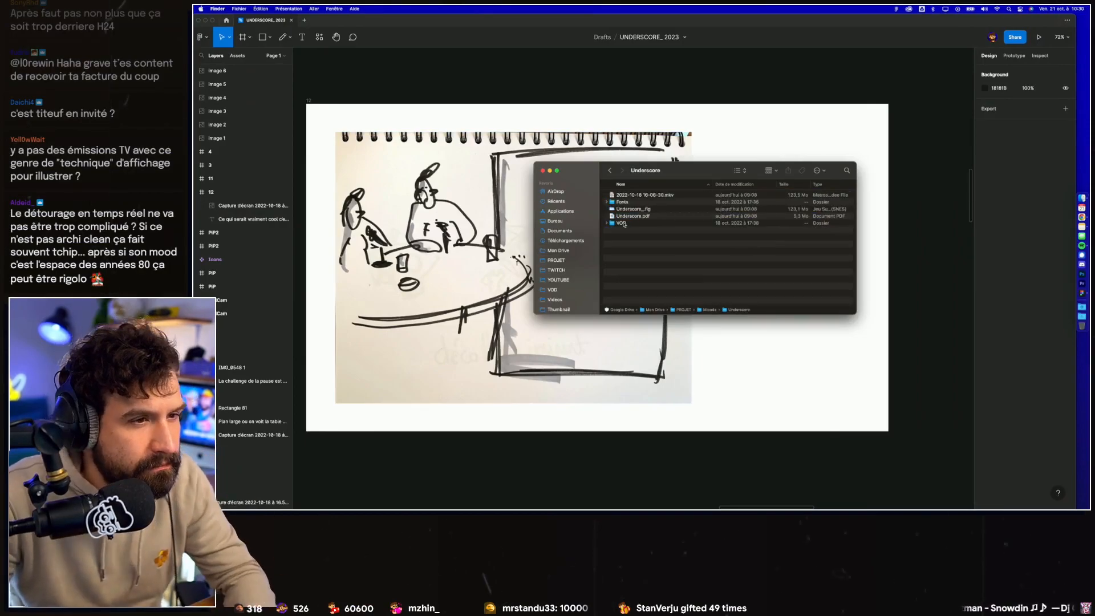
left_click(627, 196)
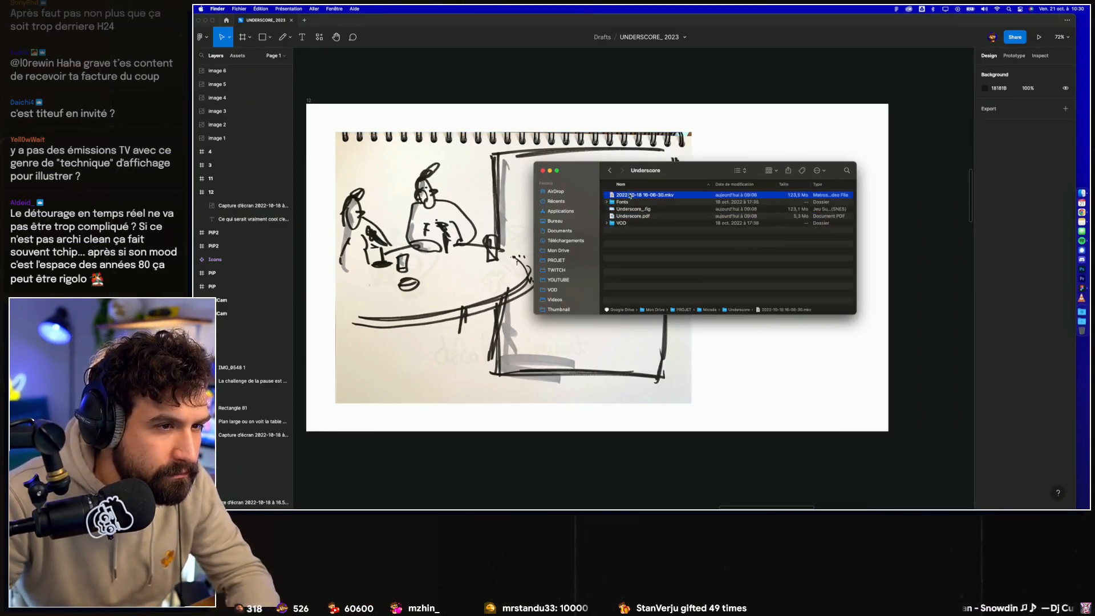
double_click(626, 196)
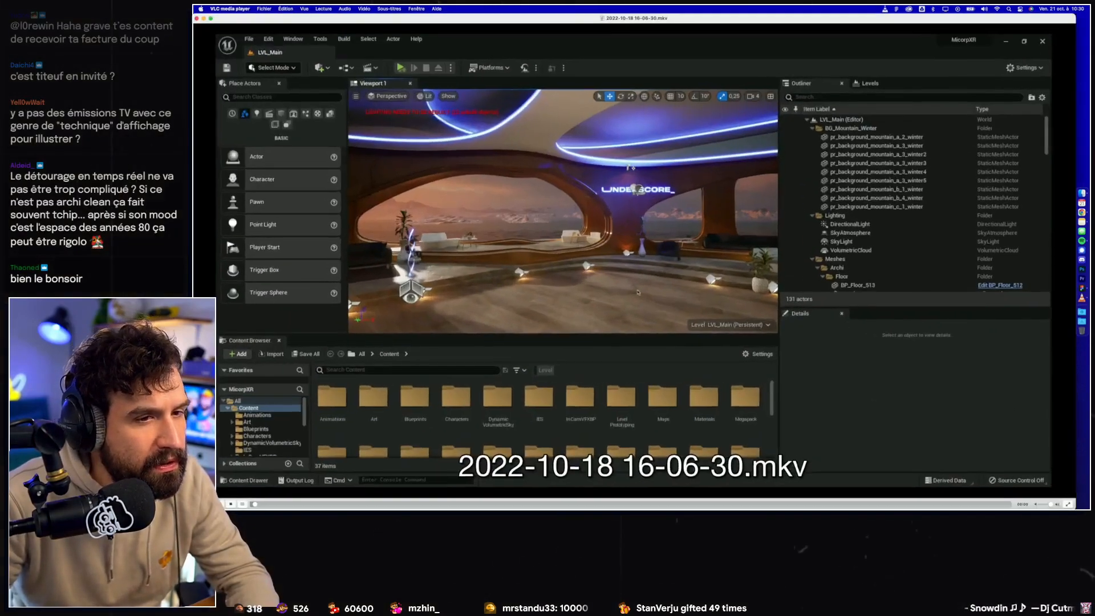
key("super+q")
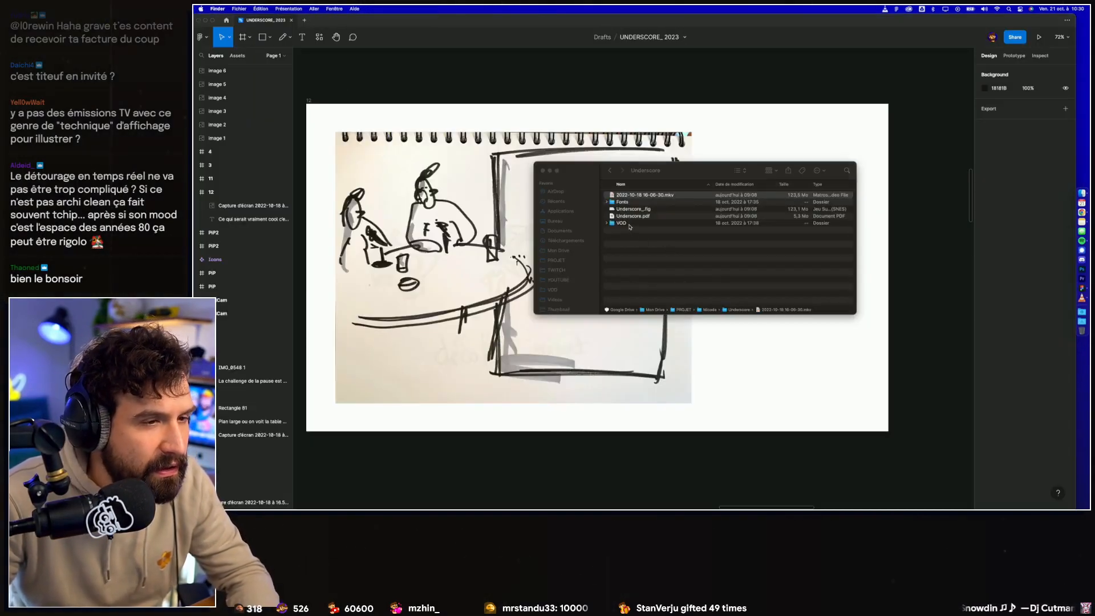
left_click(630, 223)
double_click(631, 224)
double_click(640, 195)
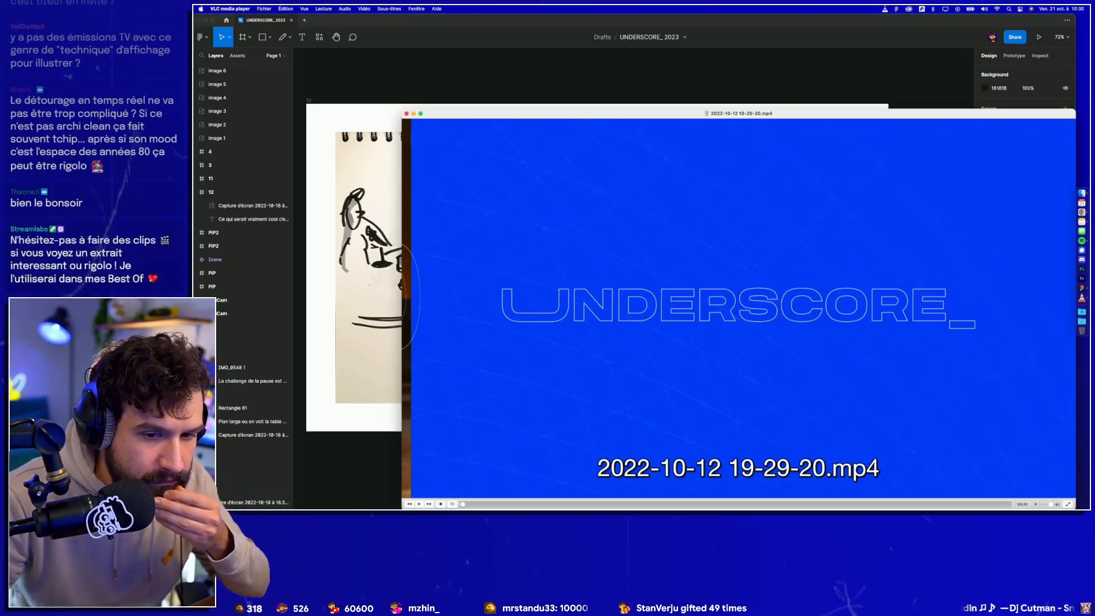
left_click(695, 505)
left_click_drag(830, 113, 753, 24)
left_click(719, 415)
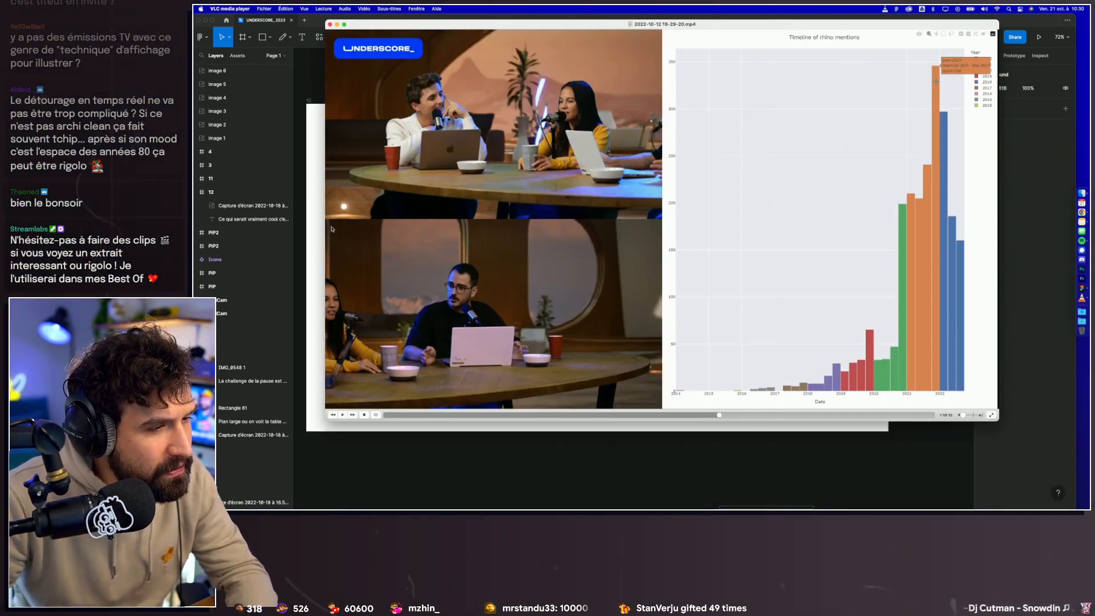
left_click_drag(326, 220, 661, 410)
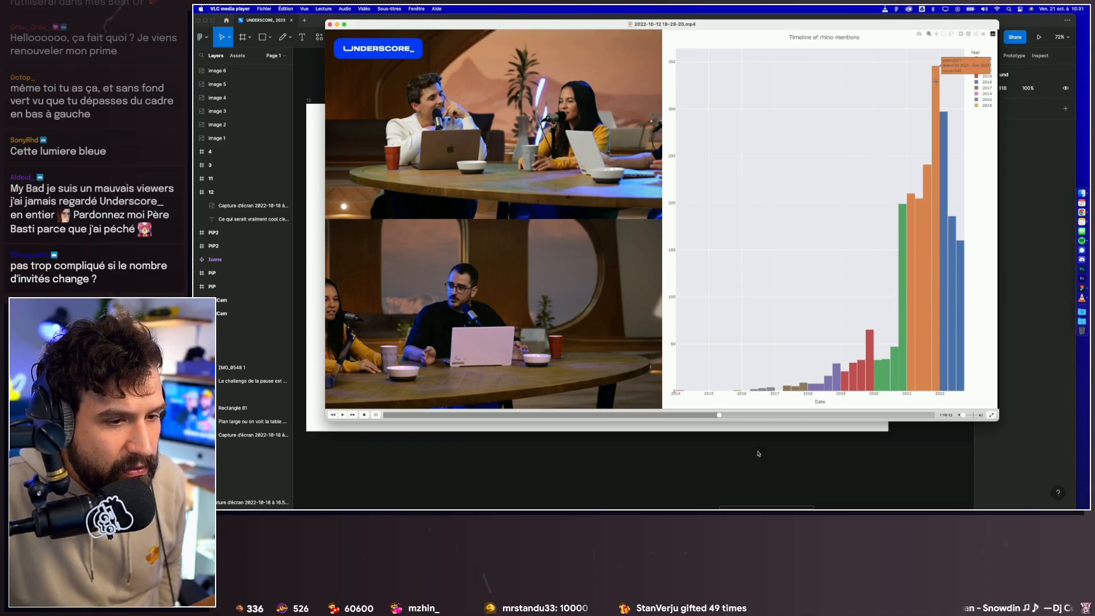
Step: Scrub through the episode to a table shot of two presenters with a laptop, without an asset panel
left_click_drag(720, 418, 742, 417)
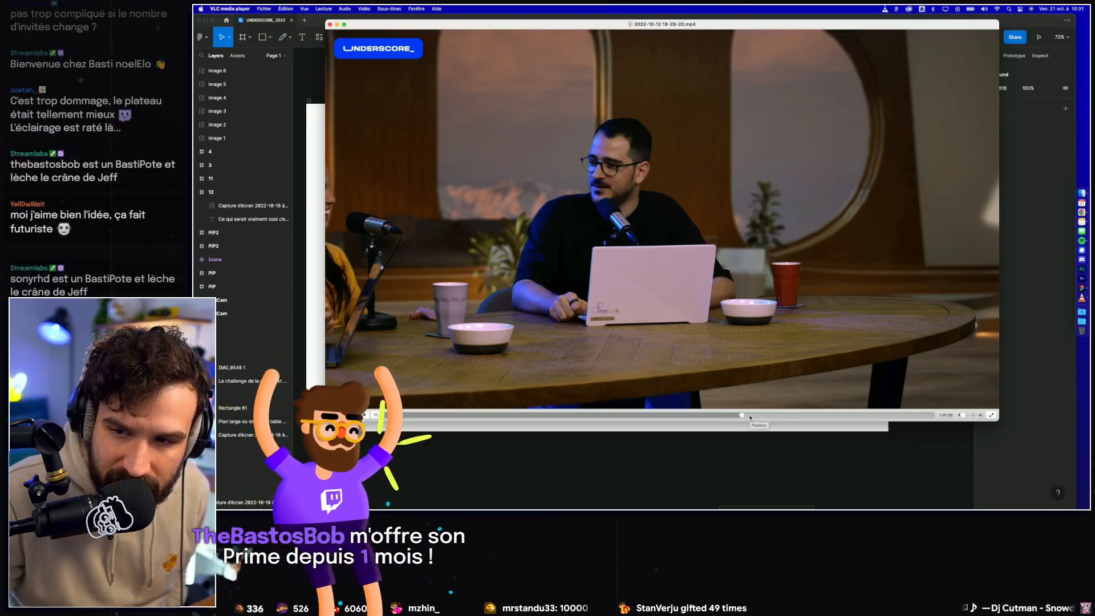
left_click(750, 417)
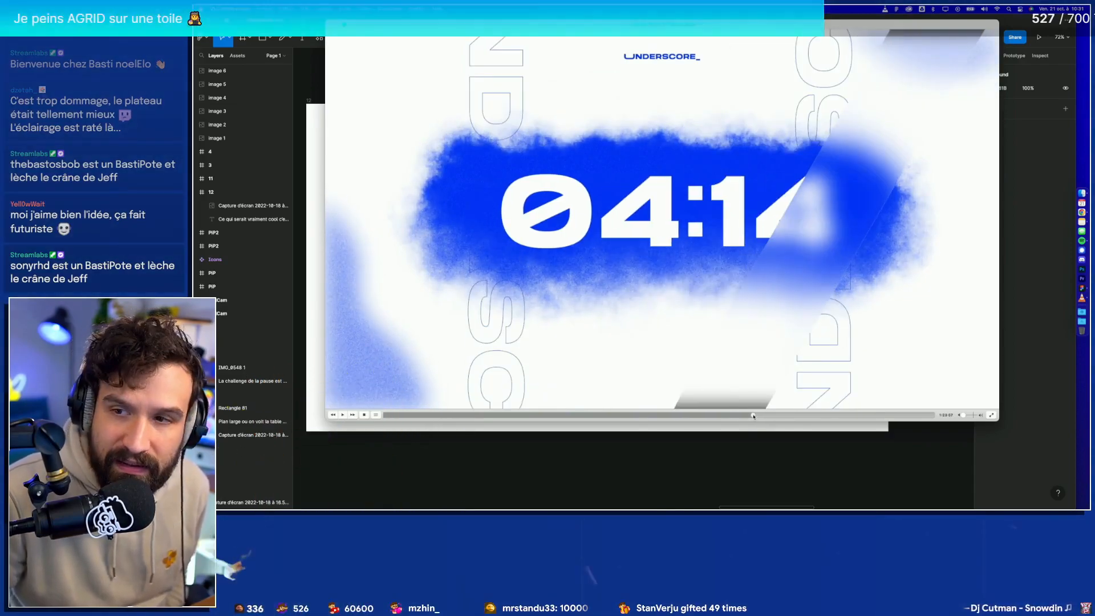
left_click(775, 415)
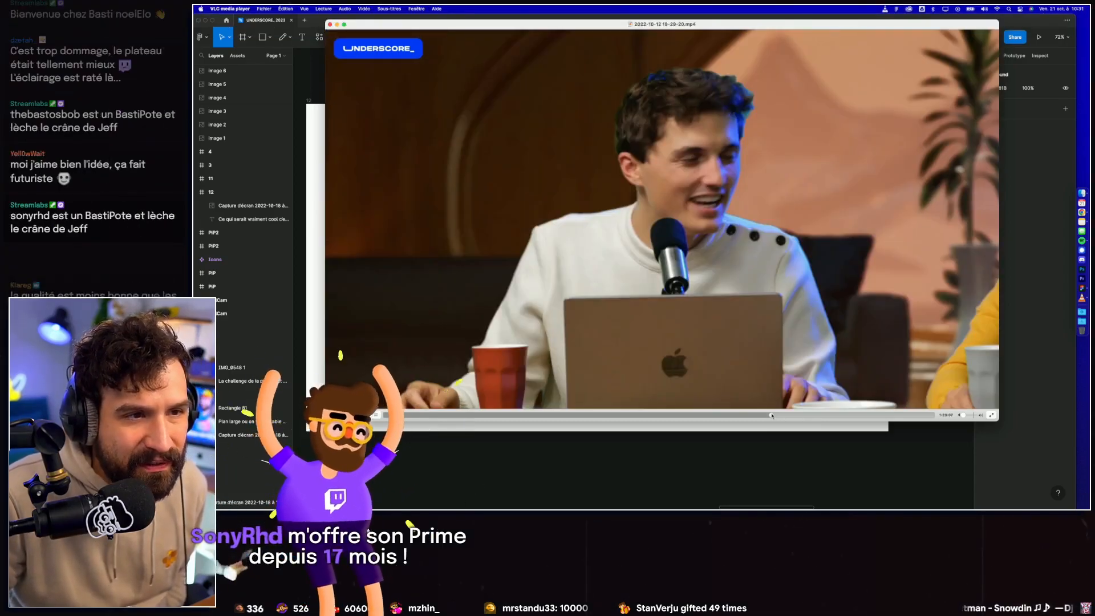
left_click(775, 415)
left_click(777, 415)
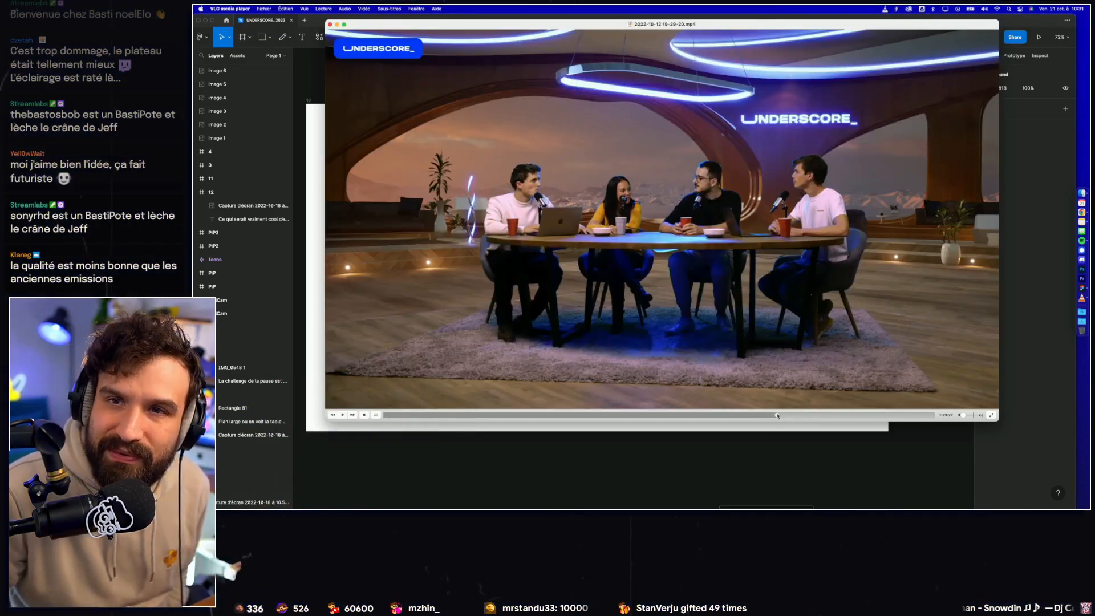
left_click(793, 415)
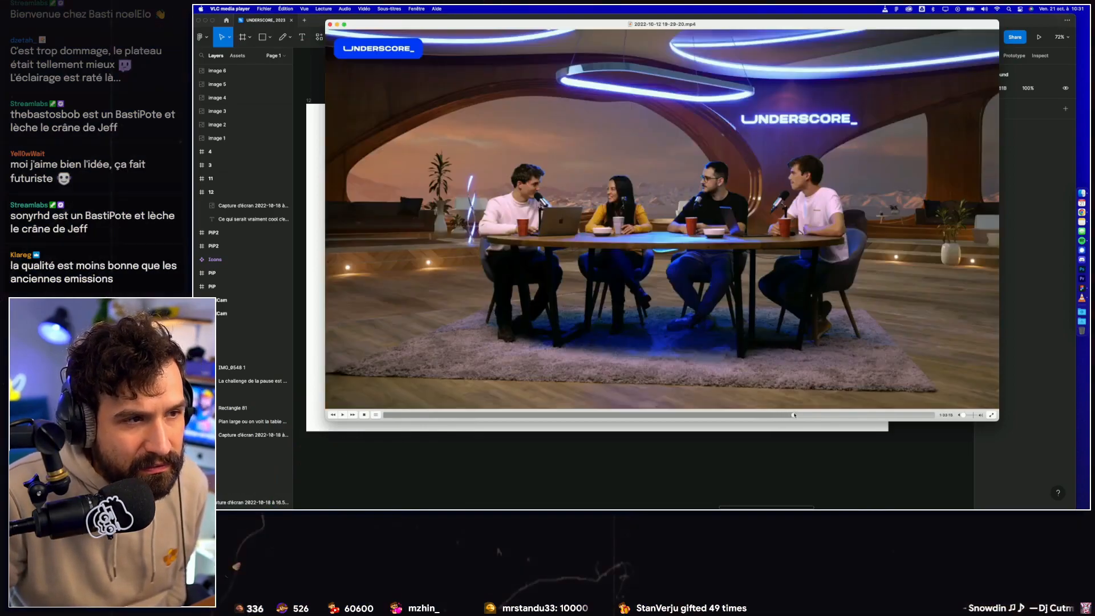
left_click(783, 415)
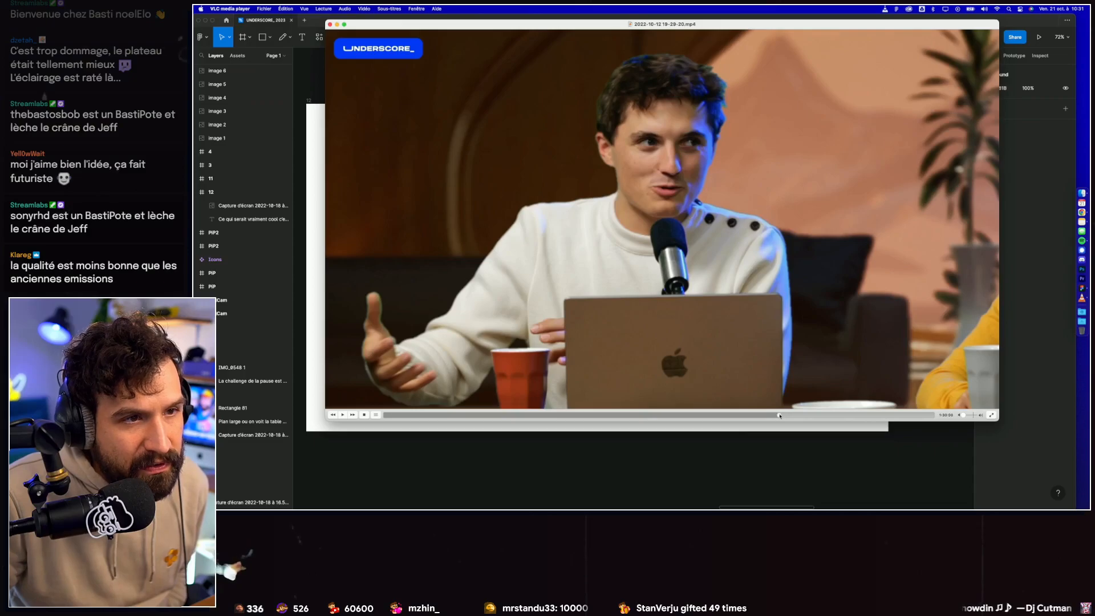
left_click(777, 416)
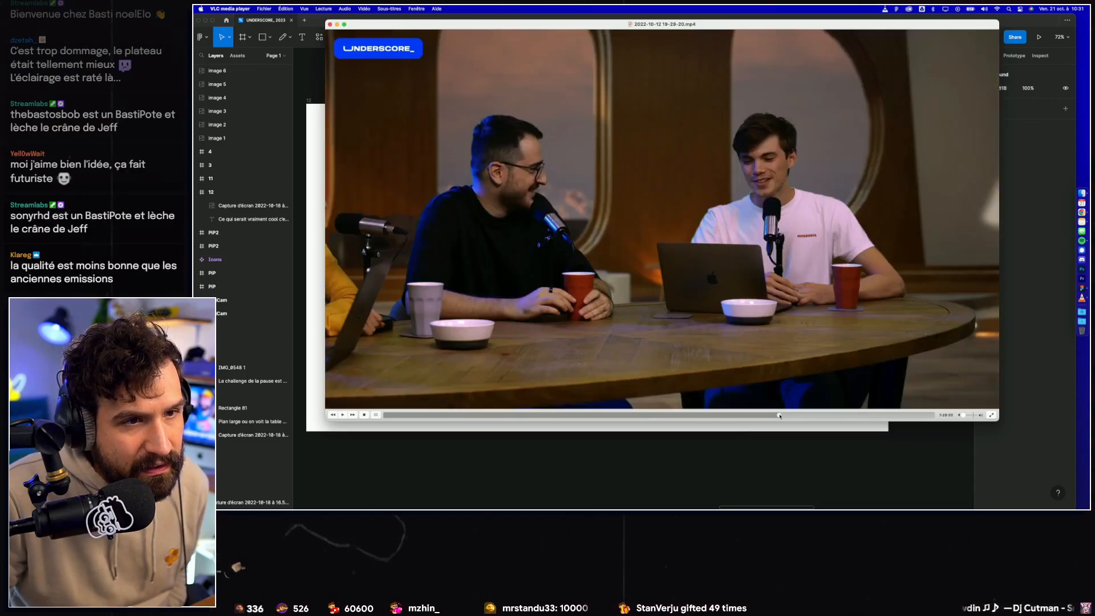
left_click(1082, 211)
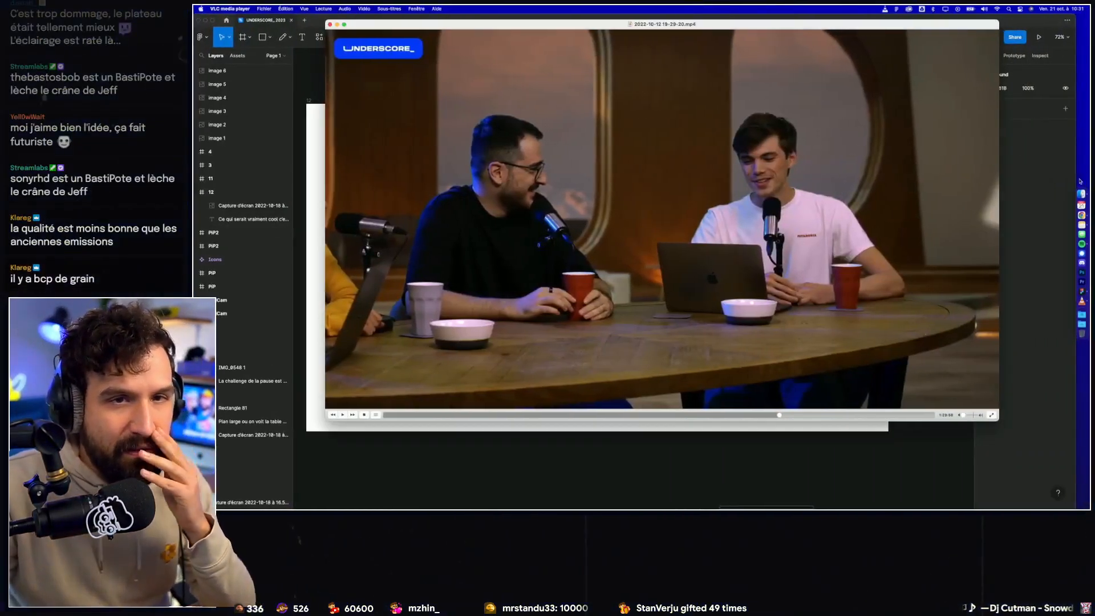
left_click(761, 46)
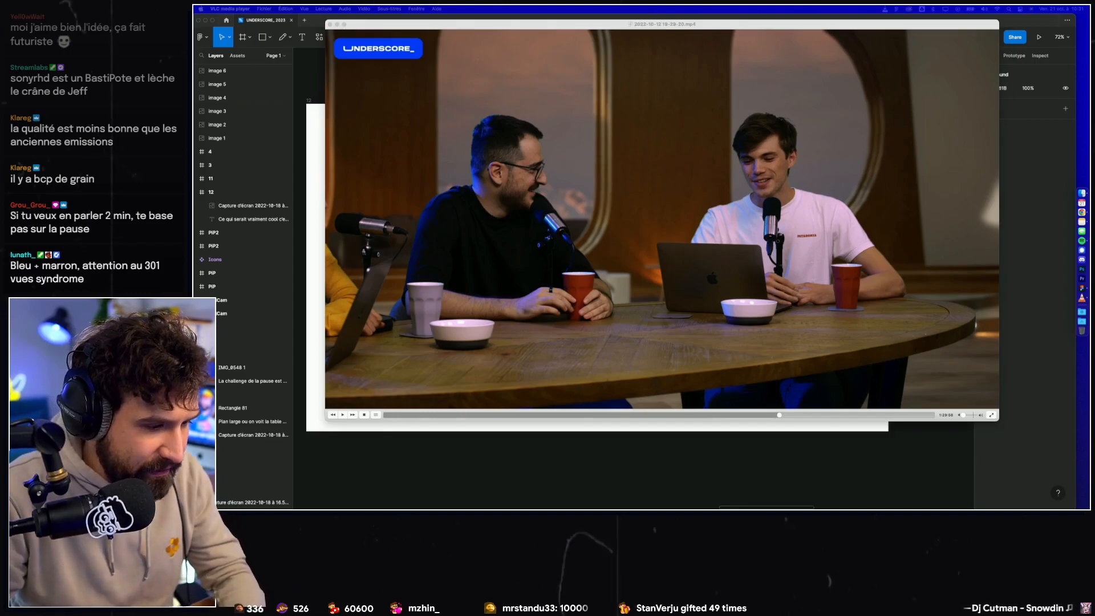
left_click_drag(631, 508, 532, 170)
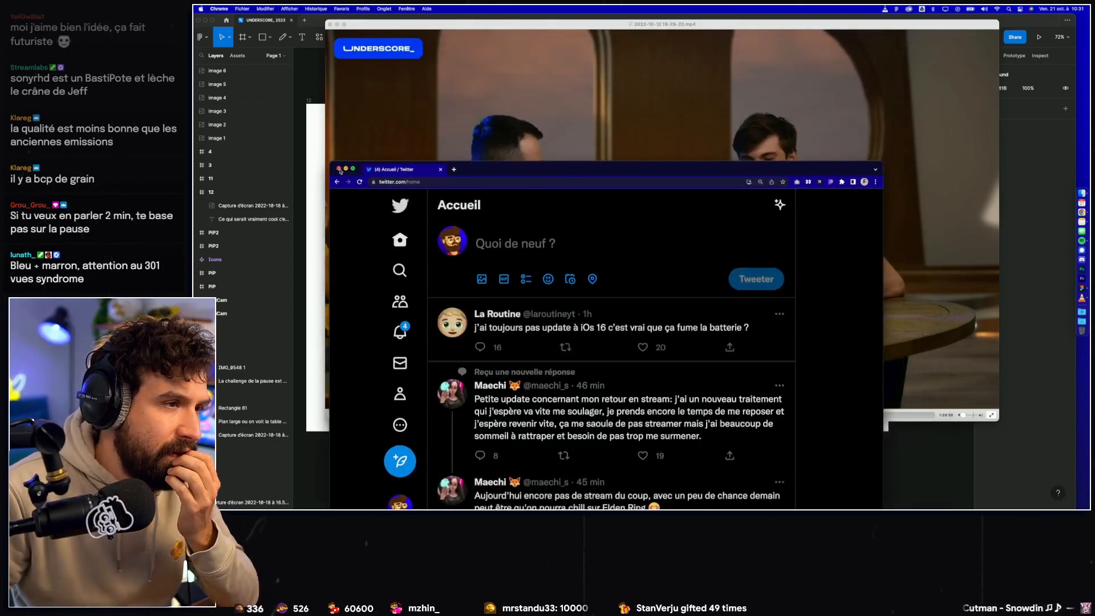
left_click(339, 170)
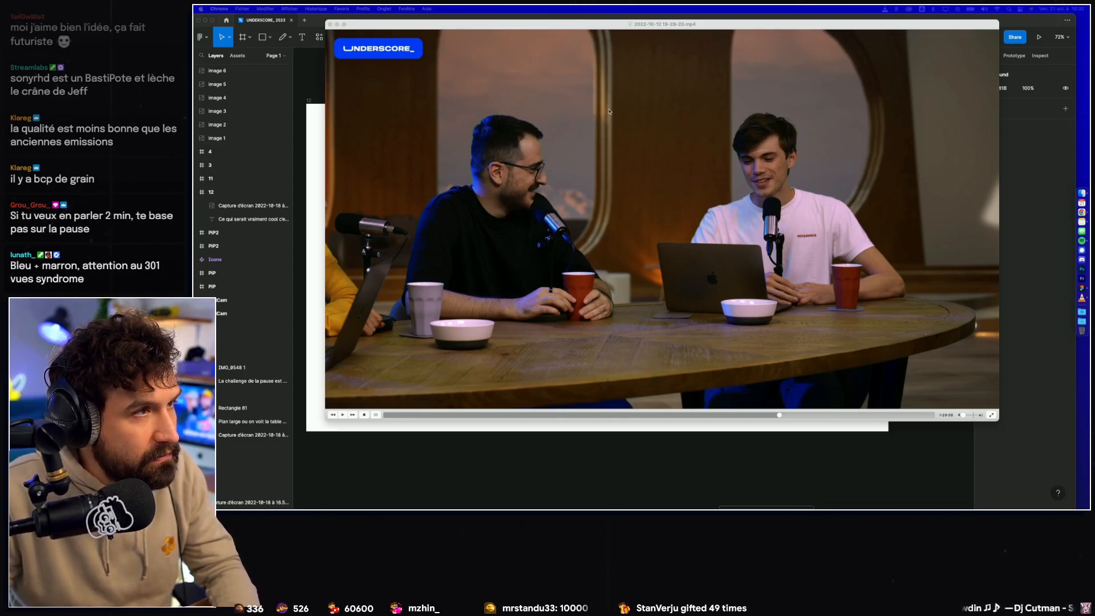
Step: Save a snapshot of the video frame showing the two presenters at the table
left_click_drag(436, 28, 426, 37)
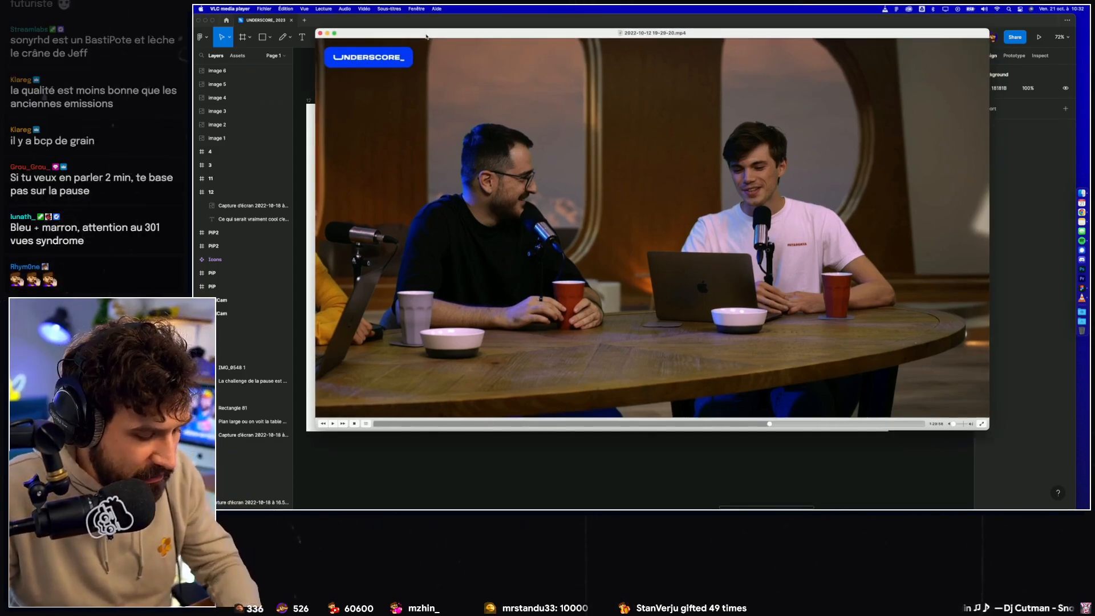
key("super+alt+s")
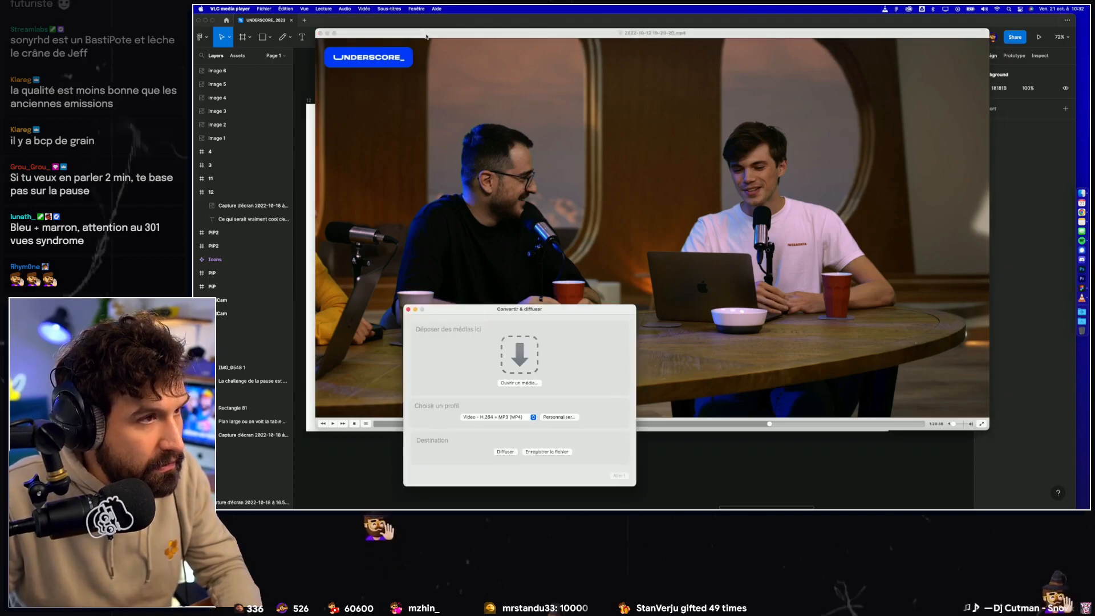
left_click(407, 308)
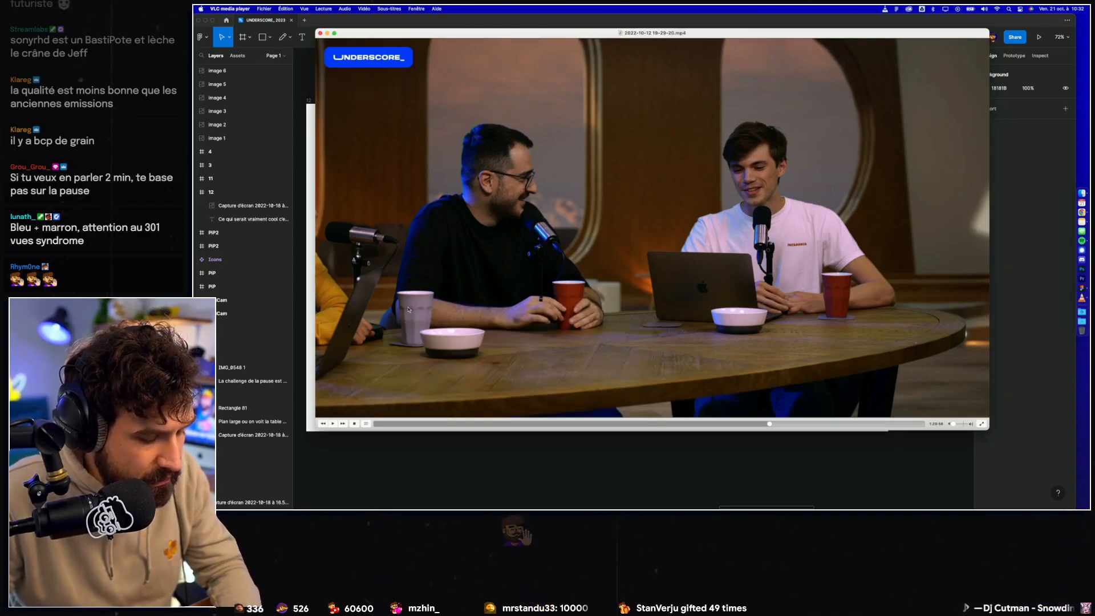
key("super+alt+s")
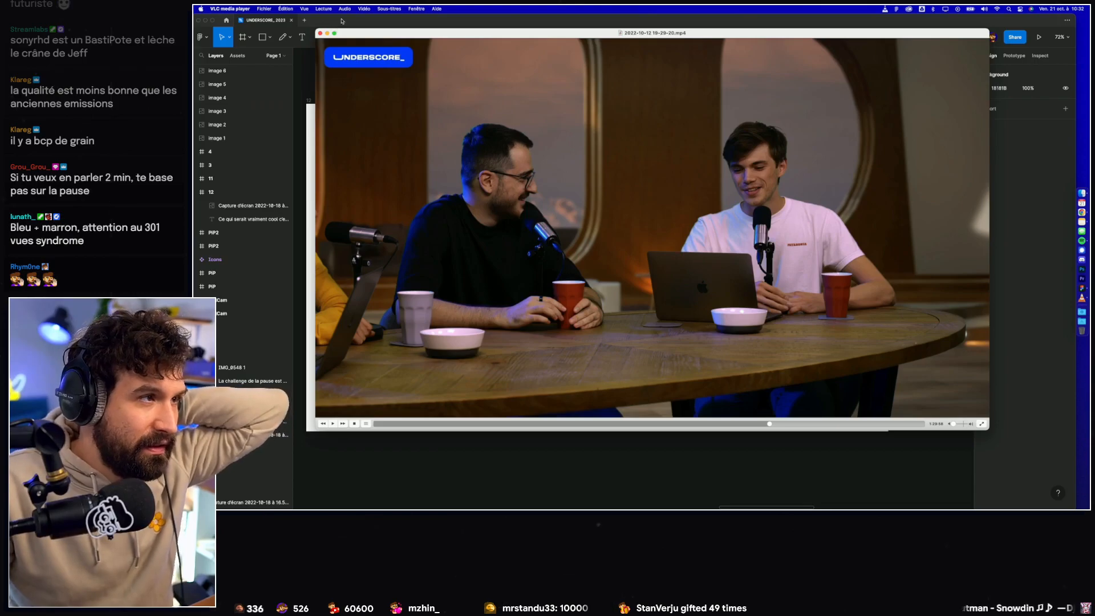
Step: Switch to Figma and move the FullCam, PIP, PIP2 and Icons group down, clear of the ASSET row
key("super+Tab")
scroll(616, 304, "down", 5)
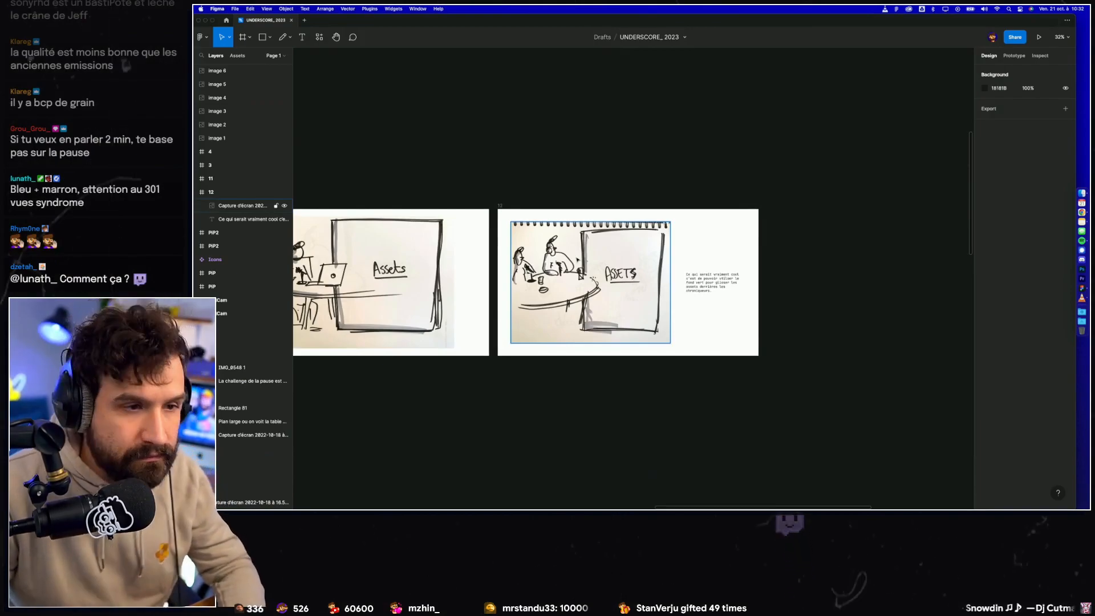
scroll(577, 260, "down", 5)
left_click_drag(423, 389, 874, 109)
left_click_drag(684, 126, 396, 111)
scroll(453, 180, "up", 2)
scroll(454, 179, "down", 4)
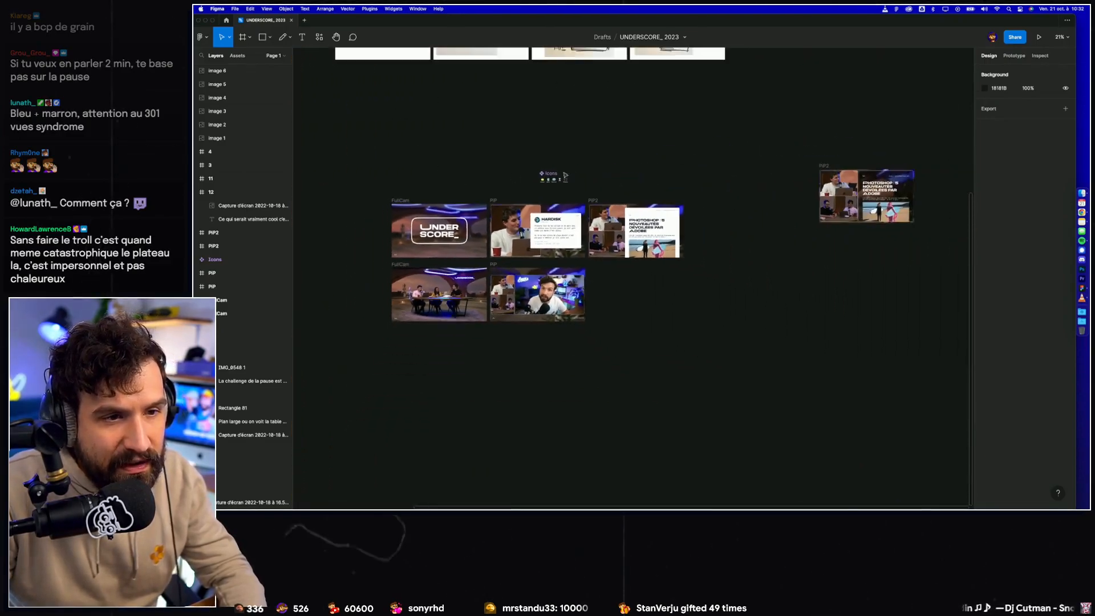
scroll(514, 177, "down", 6)
left_click_drag(360, 134, 621, 291)
left_click_drag(727, 327, 724, 322)
left_click_drag(478, 216, 478, 333)
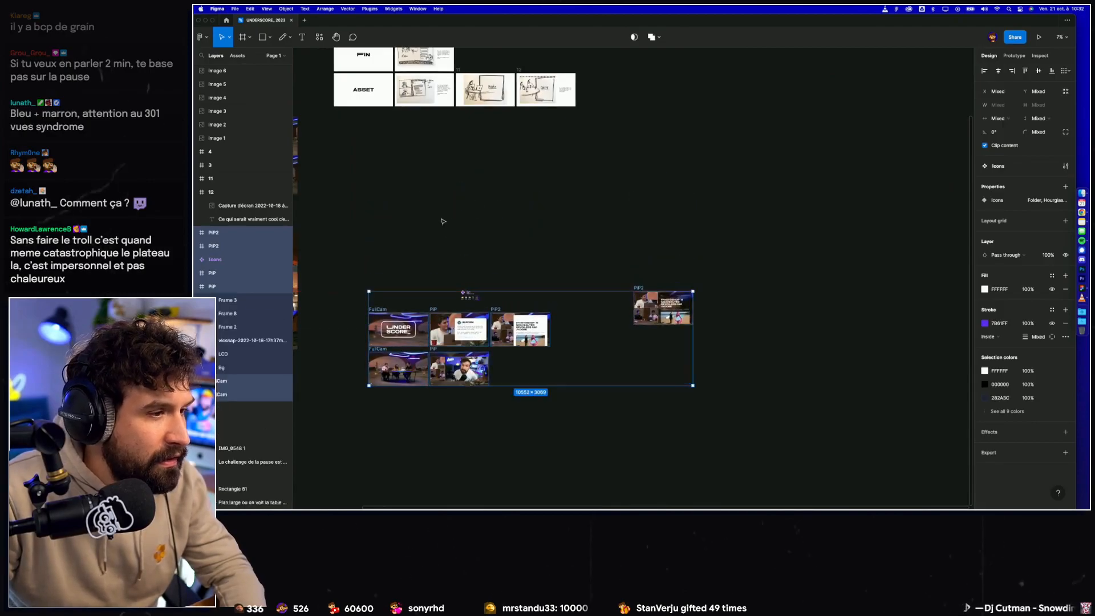
left_click(393, 202)
Step: Duplicate the green-screen asset sketch frame 12 directly to its right in the ASSET row
left_click_drag(435, 141, 518, 288)
scroll(518, 288, "up", 2)
scroll(525, 286, "up", 5)
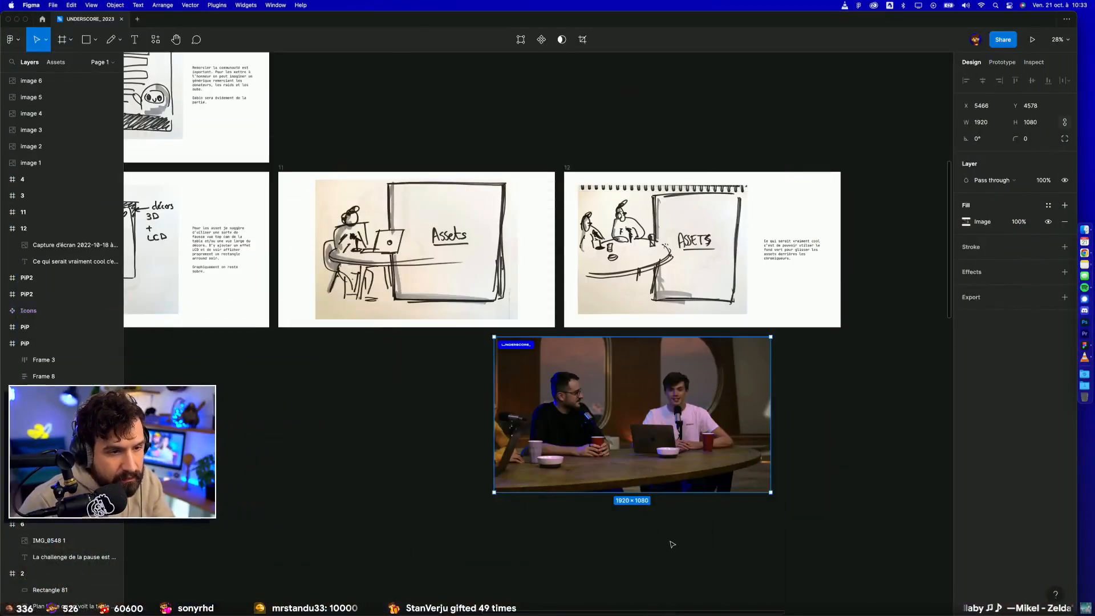
scroll(672, 519, "right", 3)
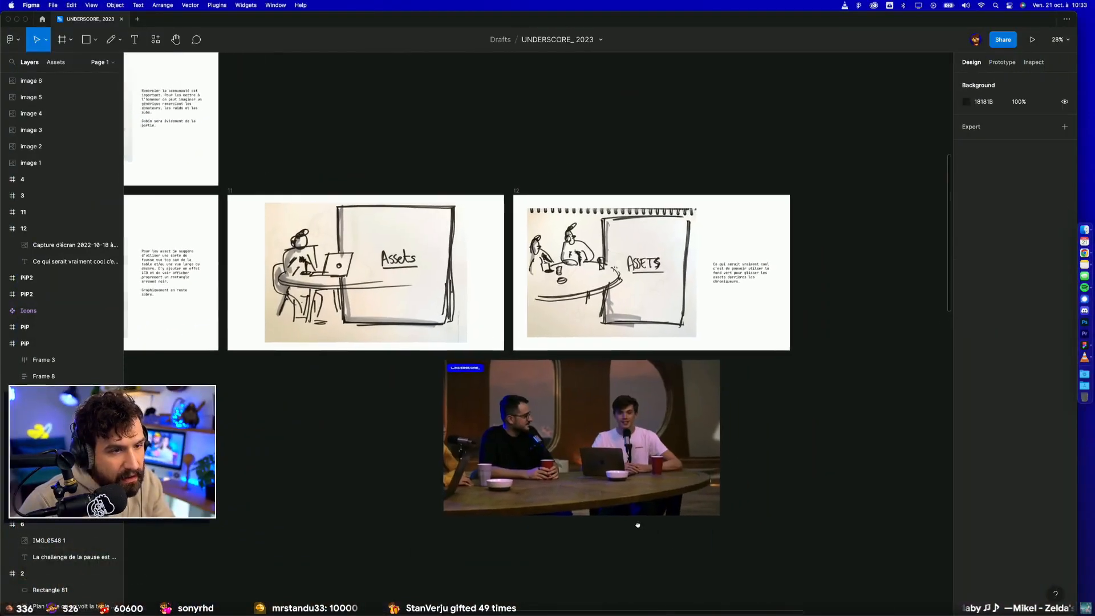
scroll(672, 519, "down", 5)
scroll(672, 519, "right", 5)
left_click_drag(384, 95, 668, 95)
left_click(702, 347)
Step: Delete the sketch and note from frame 13 and fill the frame with the presenters' video snapshot
scroll(685, 349, "right", 4)
scroll(685, 349, "up", 2)
left_click(680, 285)
key("Delete")
left_click(612, 287)
key("Delete")
mouse_move(319, 439)
left_mouse_down()
mouse_move(652, 272)
mouse_move(674, 274)
left_mouse_up()
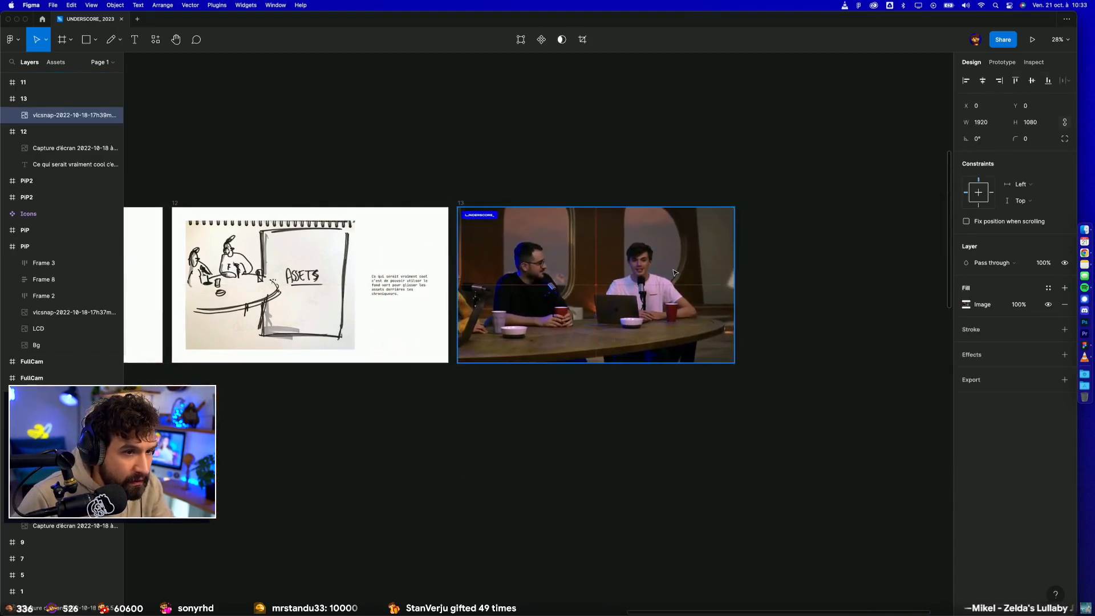
Step: Try narrowing the snapshot in frame 13 and adding a 696 × 872 rectangle beside it, and undo both
left_click(770, 239)
scroll(764, 254, "up", 5)
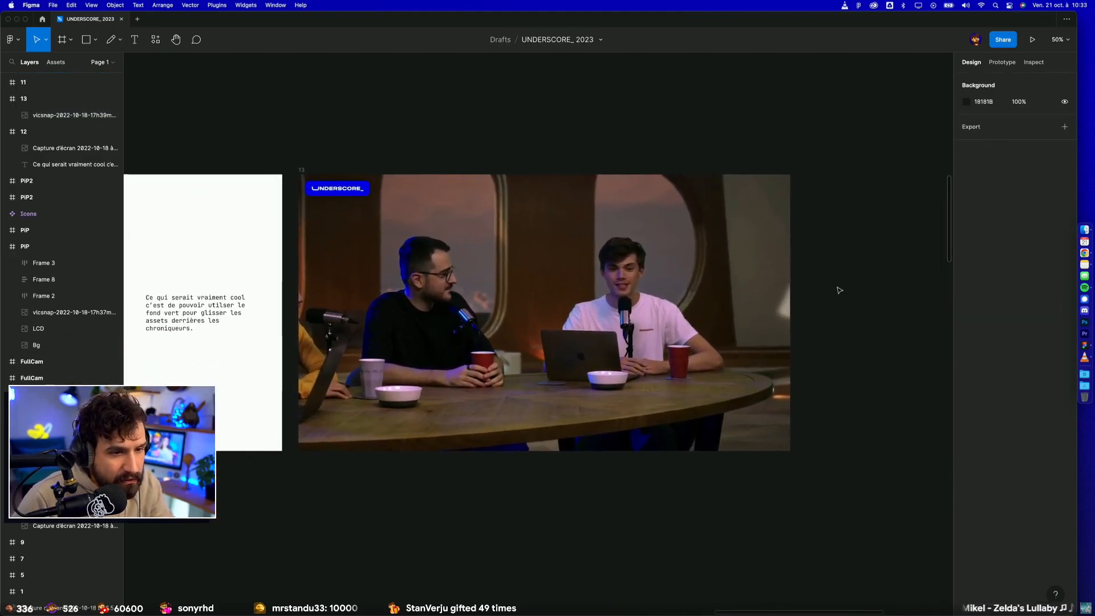
left_click(788, 280)
left_click_drag(792, 280, 548, 275)
key("super+z")
left_click(547, 283)
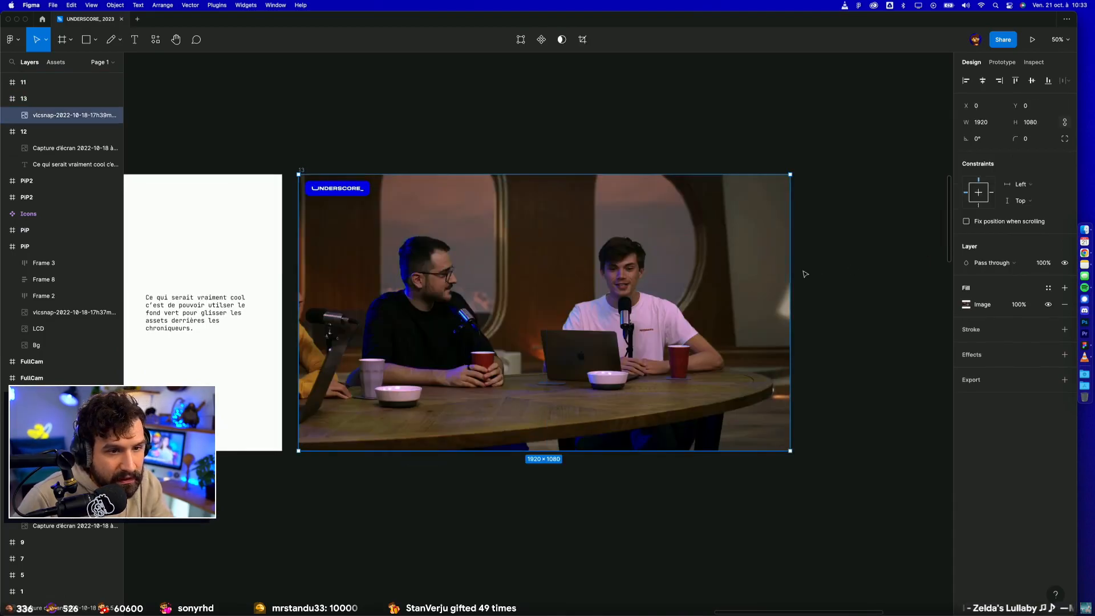
left_click_drag(790, 271, 610, 273)
key("r")
left_click_drag(738, 301, 827, 413)
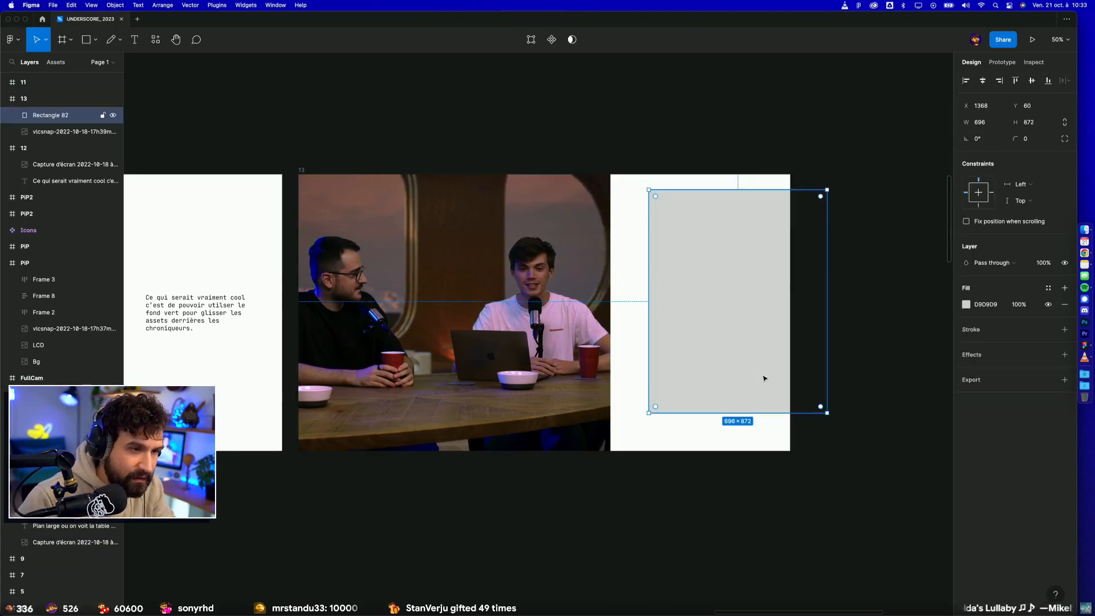
key("super+z")
key("super+z")
left_click(700, 495)
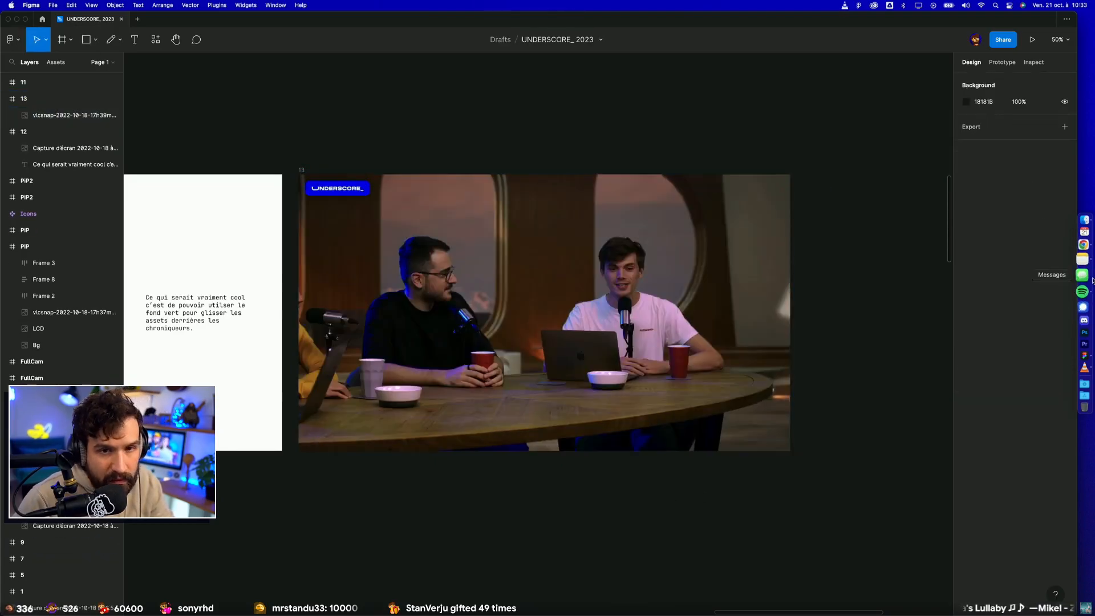
left_click(1084, 229)
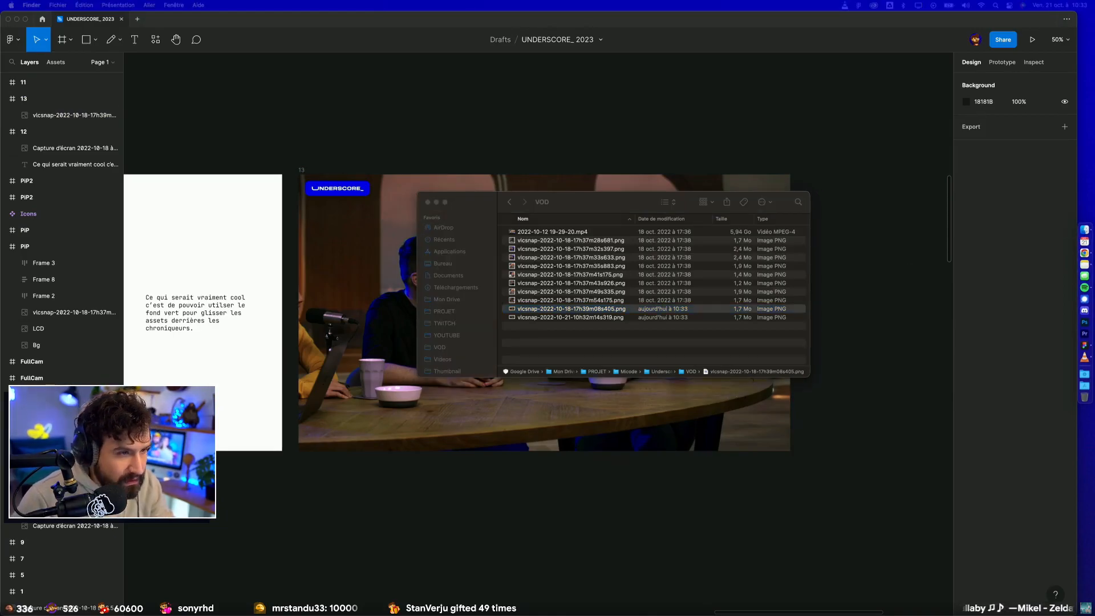
left_click_drag(634, 615, 632, 119)
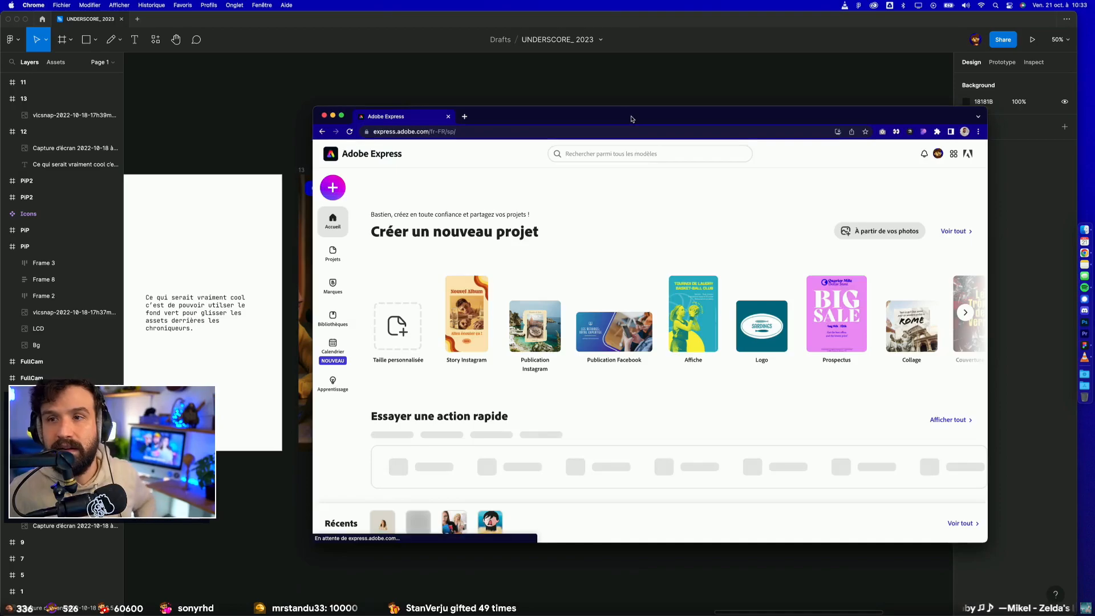
left_click_drag(631, 120, 765, 223)
left_click_drag(633, 197, 327, 52)
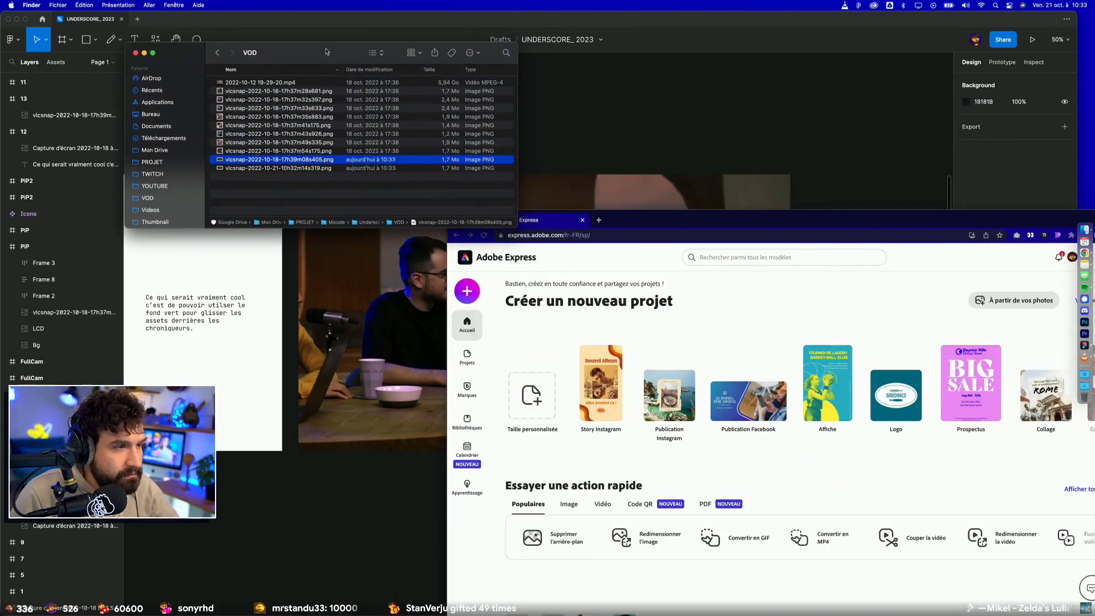
key("space")
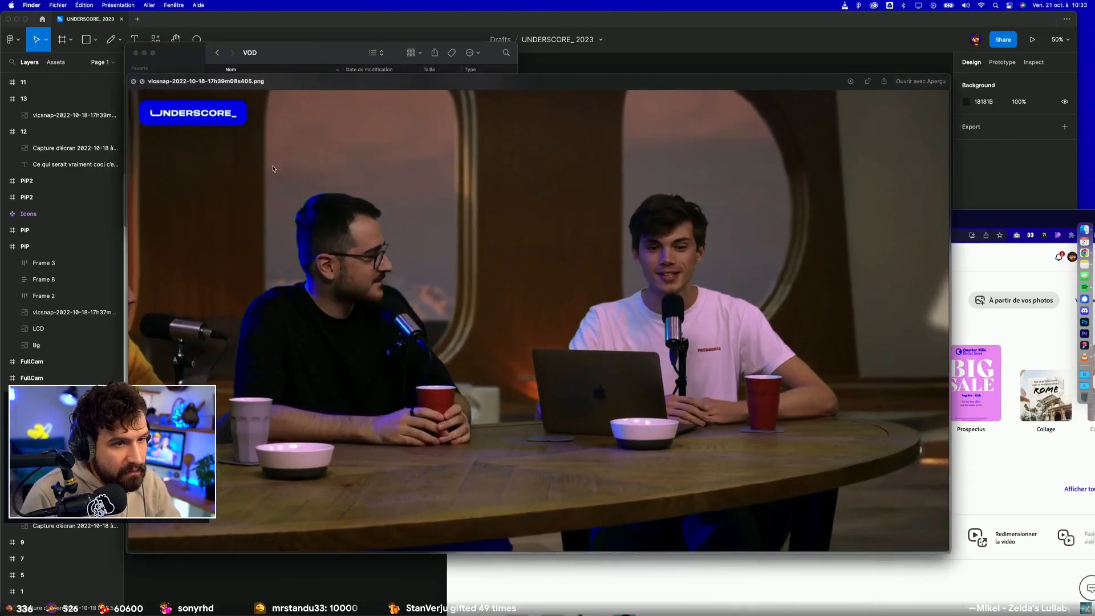
key("space")
Step: Try cutting out the presenters by running the snapshot ending in 405.png through Adobe Express's background removal, and close the tool
left_click_drag(277, 162, 414, 381)
left_click(561, 539)
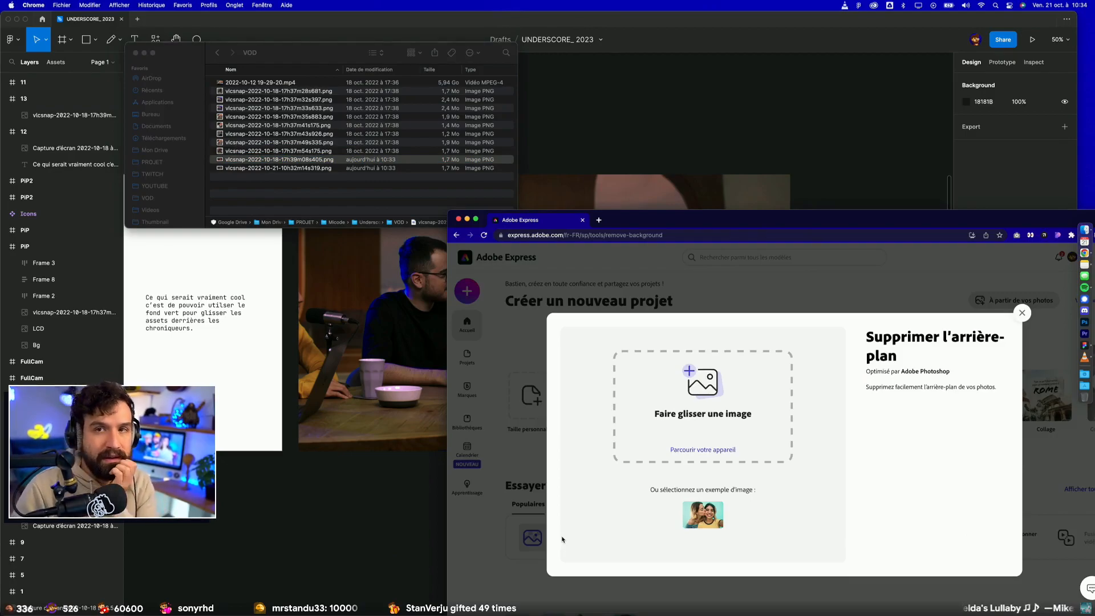
left_click(339, 166)
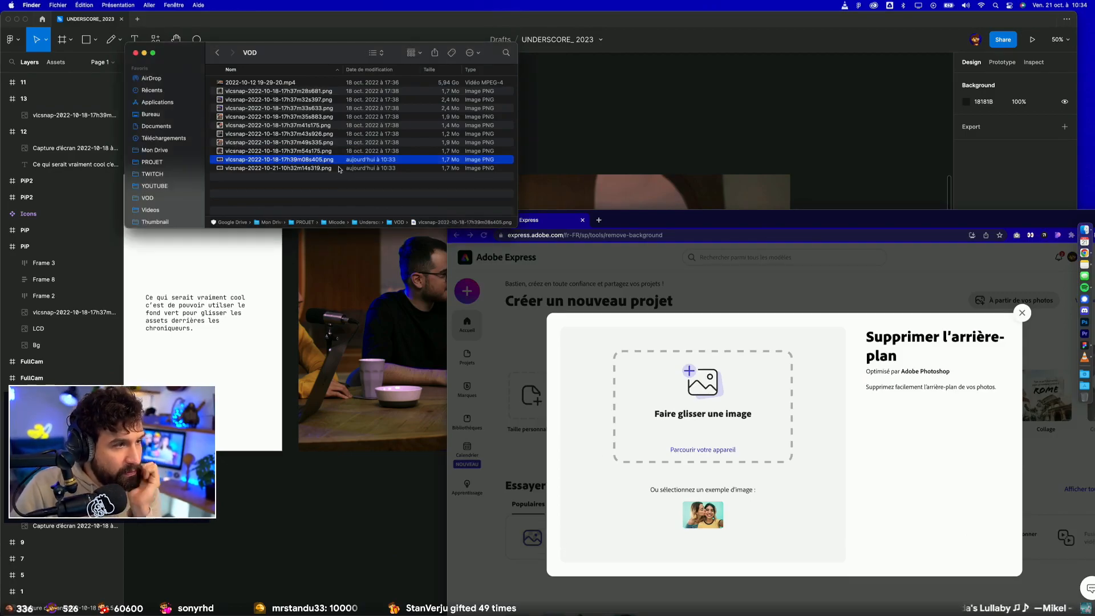
key("space")
key("space")
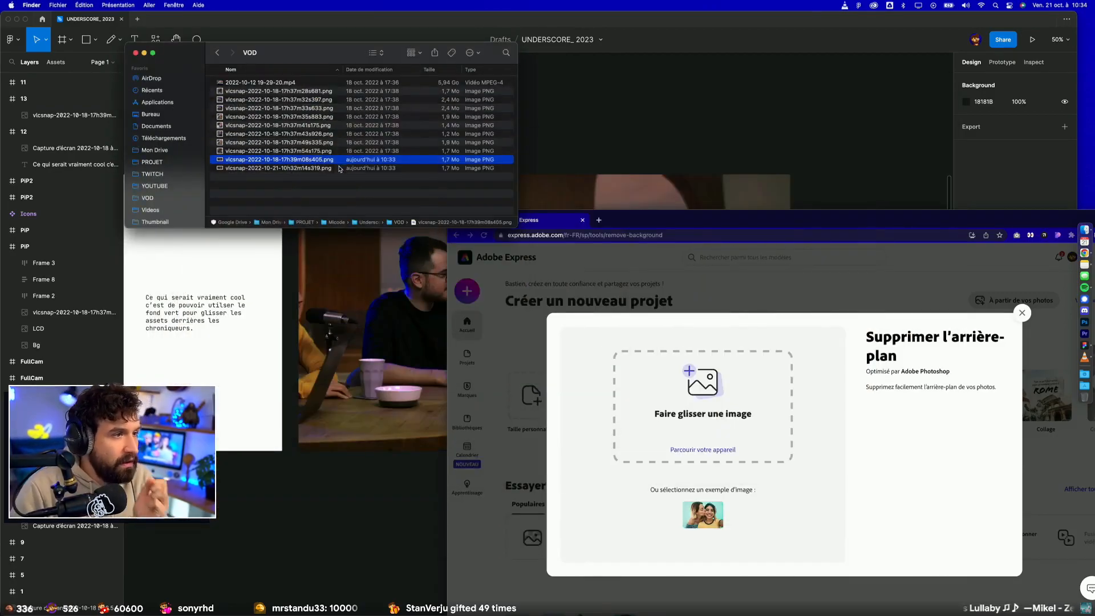
left_click_drag(339, 165, 723, 420)
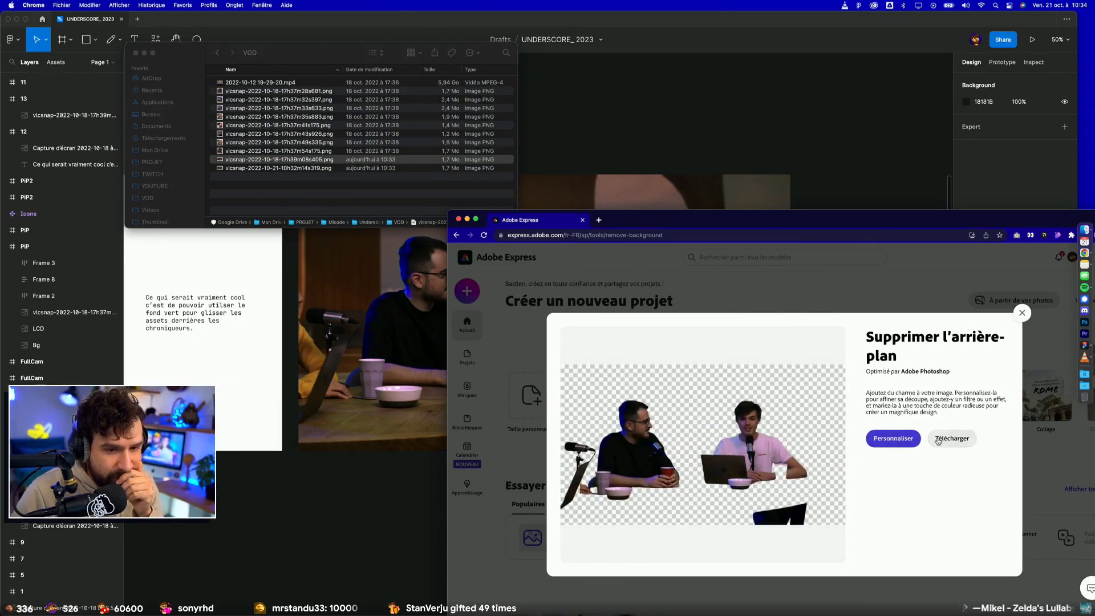
left_click(1022, 312)
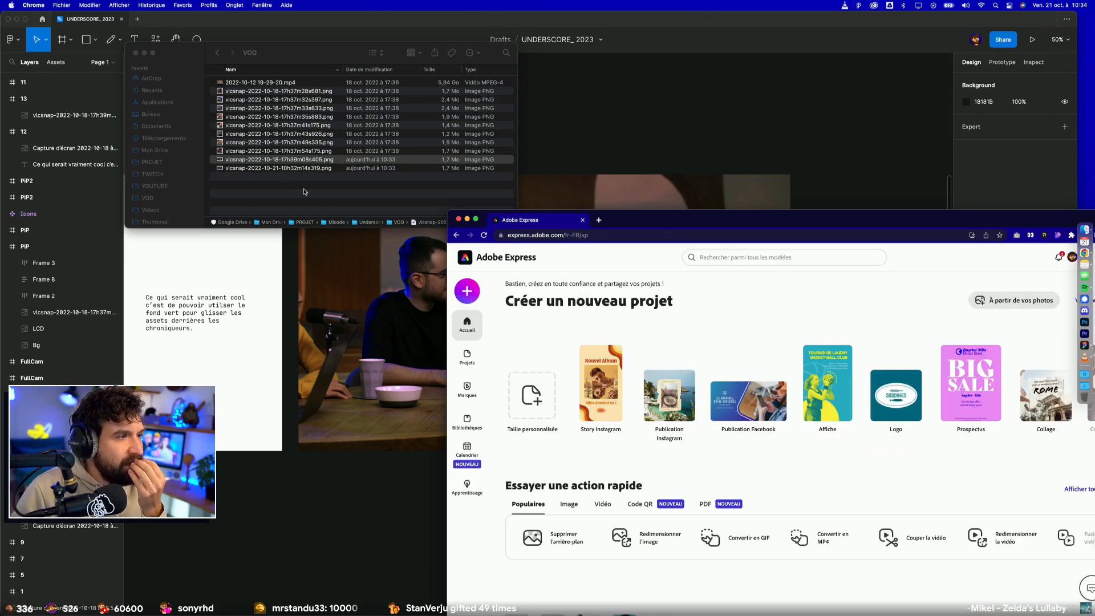
left_click(336, 161)
right_click(336, 161)
mouse_move(391, 173)
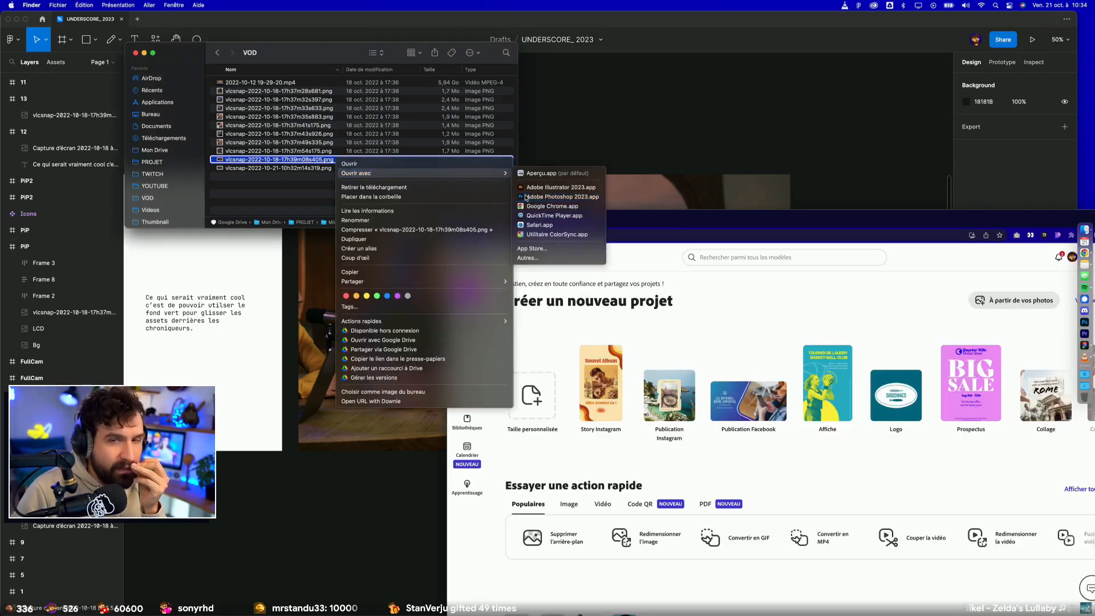
left_click(525, 197)
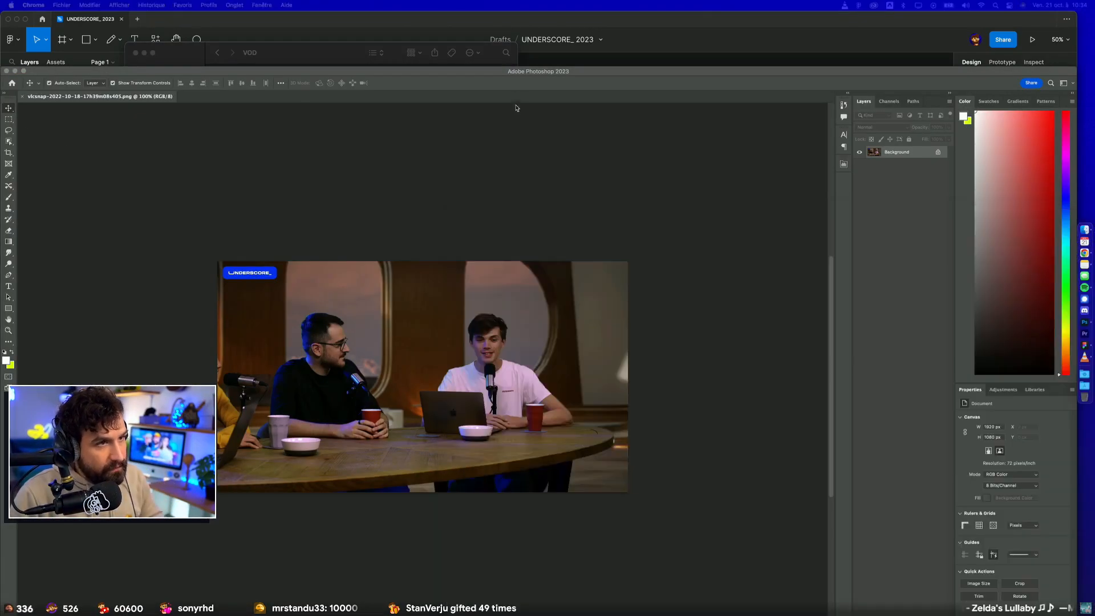
double_click(539, 72)
Step: Select the presenters and table with the Object Selection tool and convert the Background into a regular layer named Layer 0
scroll(384, 312, "up", 4)
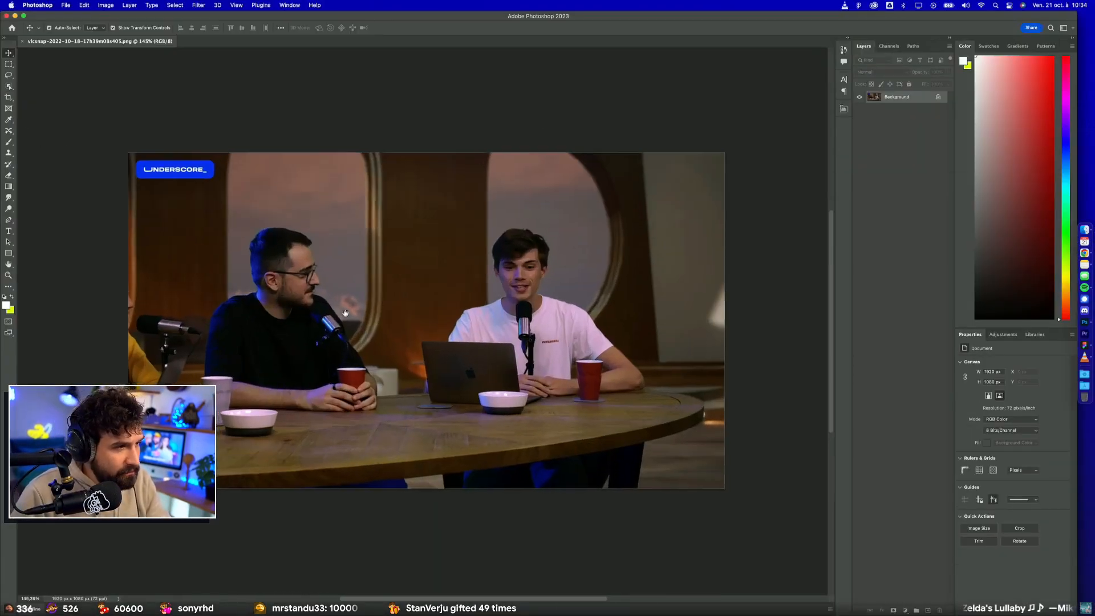
scroll(384, 312, "left", 3)
key("w")
left_click_drag(201, 186, 791, 530)
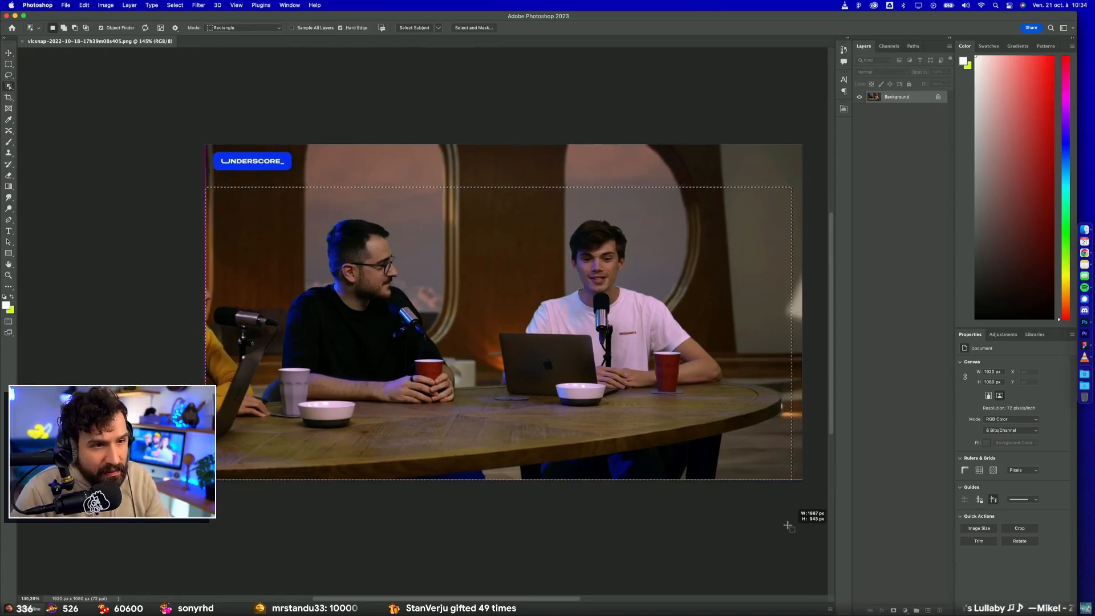
left_click_drag(792, 479, 791, 480)
double_click(924, 98)
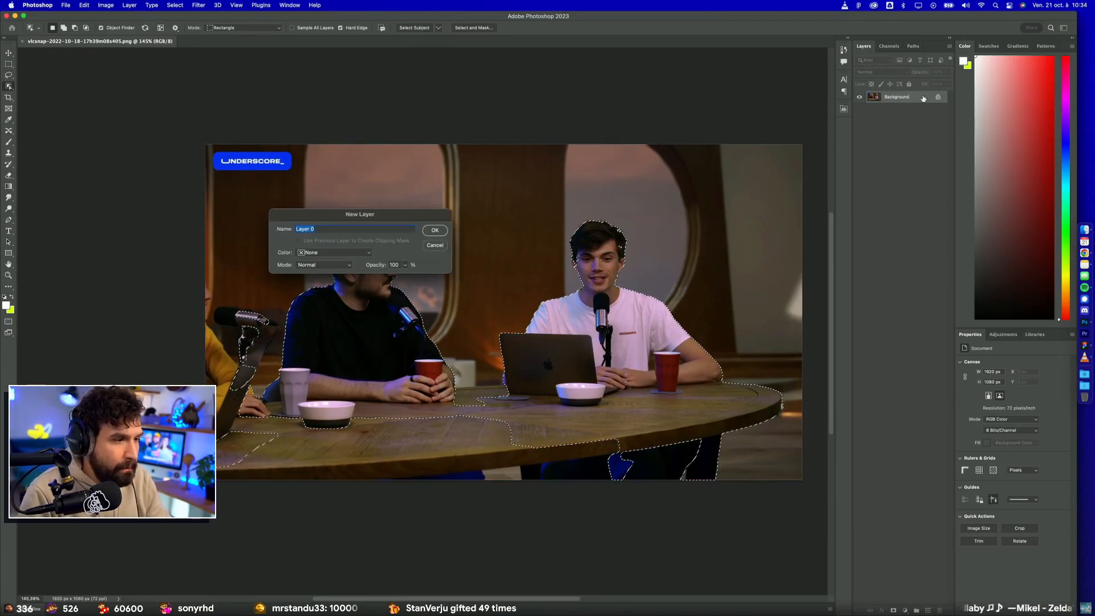
key("Return")
Step: Extend the selection to include the whole table, the person at the image's left edge and the gaps around the legs beneath it
left_click_drag(720, 505, 203, 397)
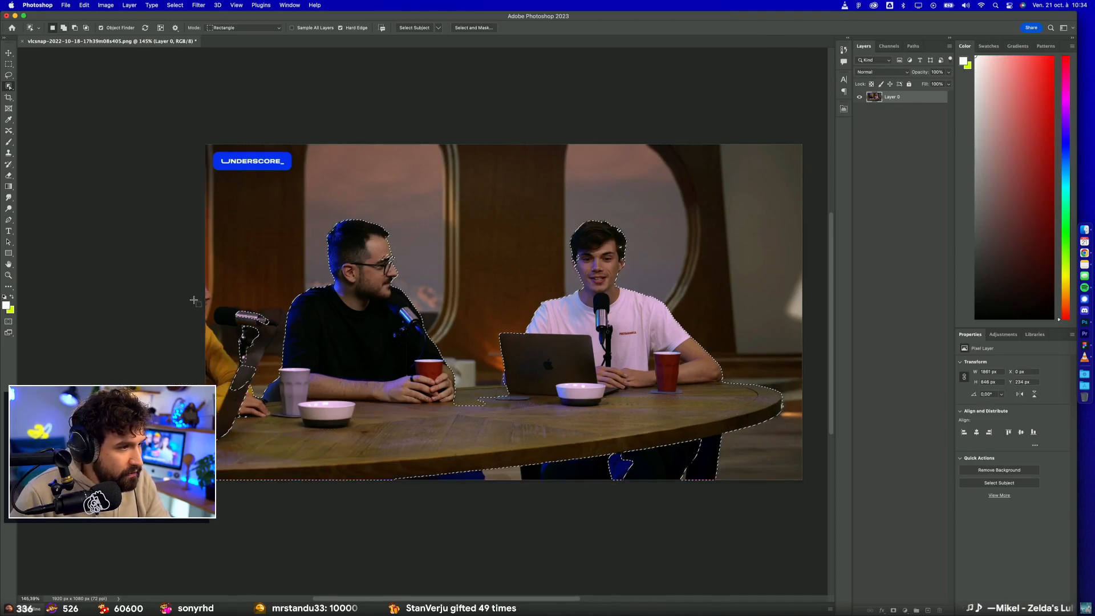
left_click_drag(206, 274, 273, 472)
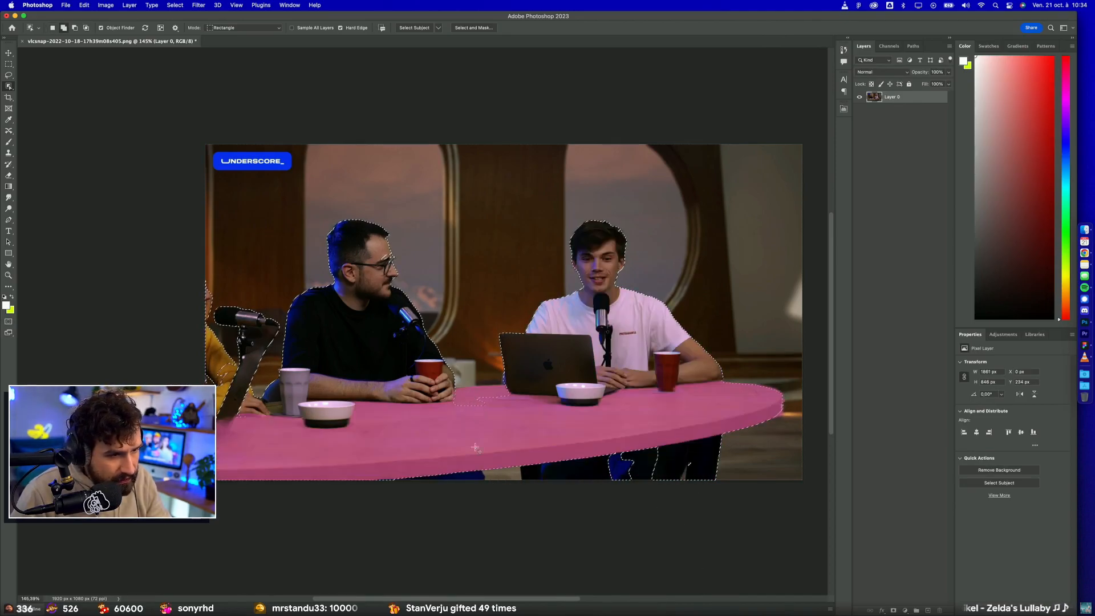
left_click(475, 425)
left_click_drag(363, 461, 689, 519)
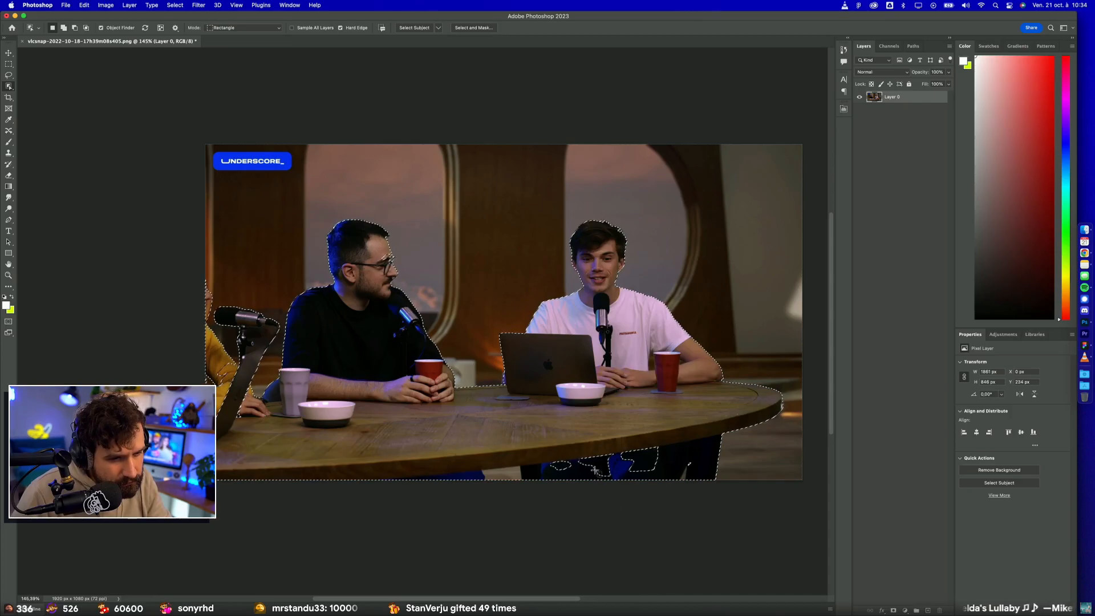
left_click_drag(586, 444, 667, 542)
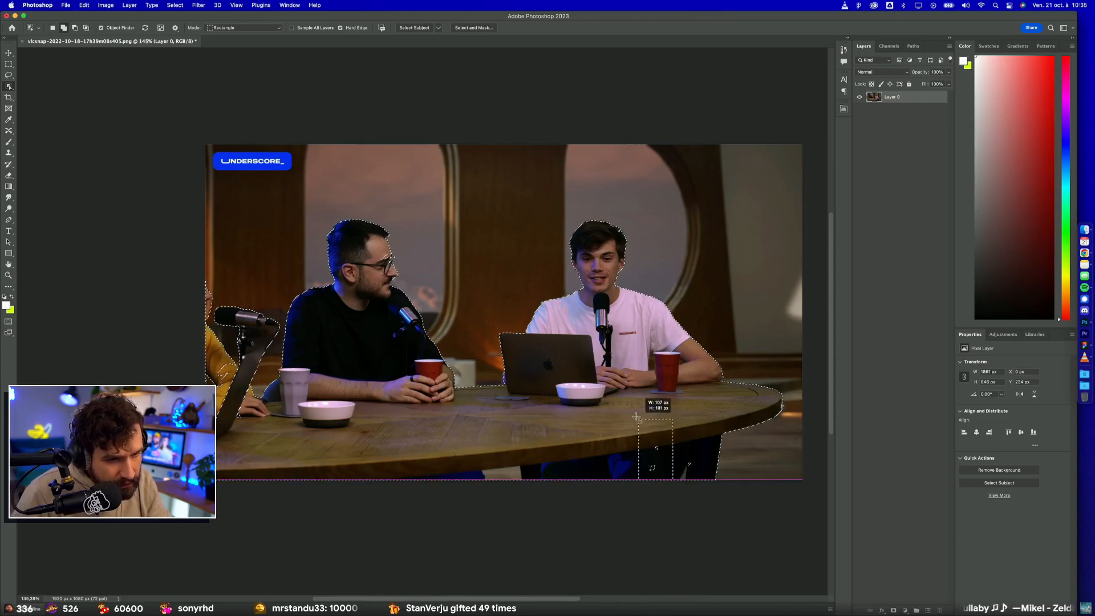
left_click_drag(629, 424, 705, 495)
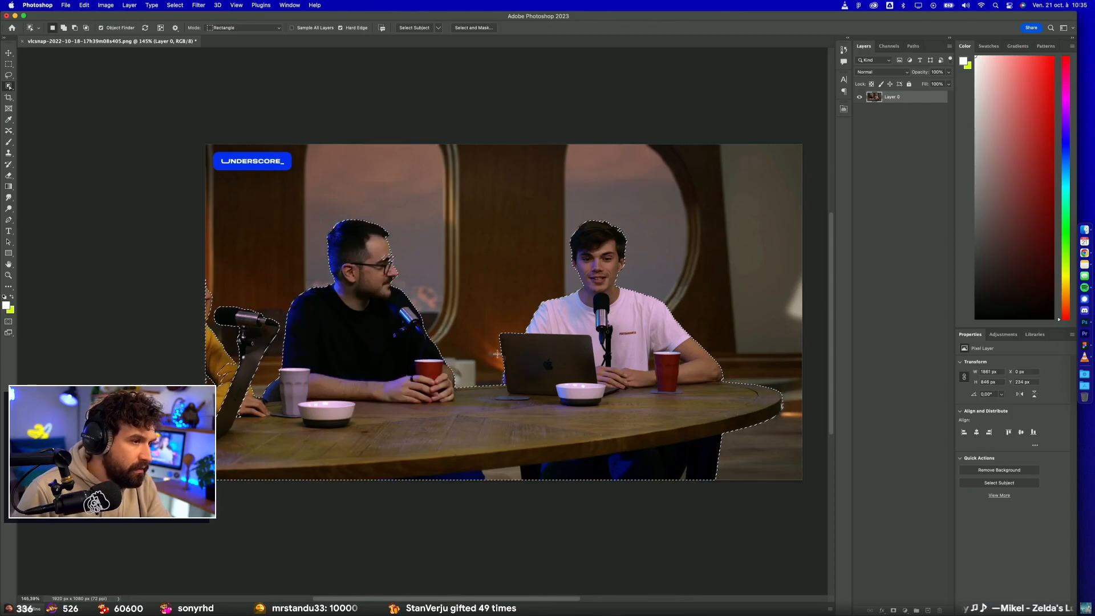
Step: Check the selection edge around the glasses-wearing presenter's head and add a layer mask from the selection to Layer 0
scroll(374, 255, "up", 10)
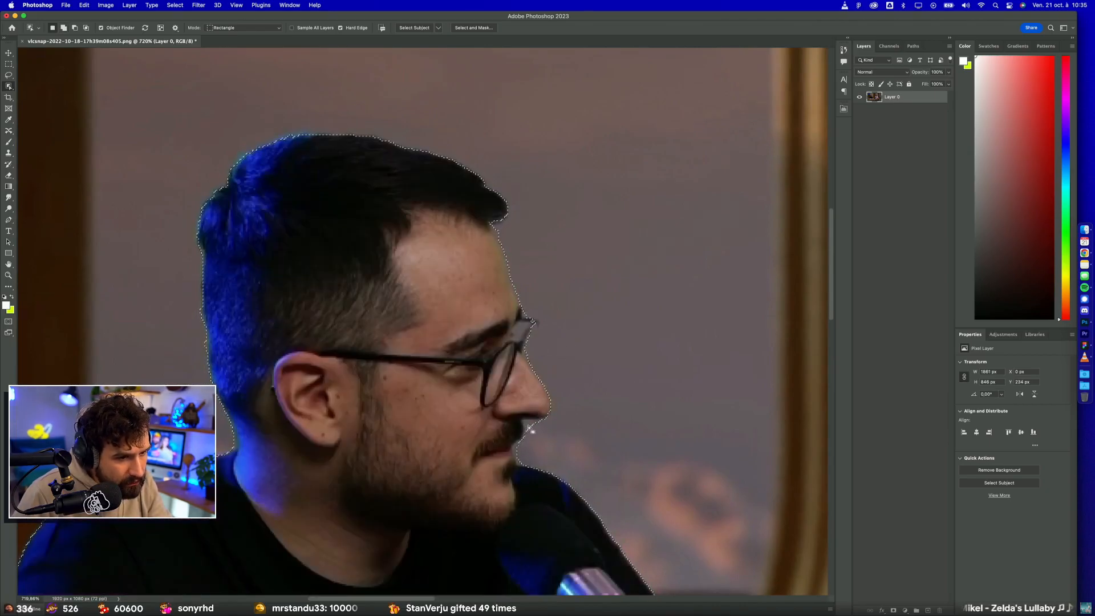
scroll(561, 423, "down", 6)
scroll(564, 418, "down", 5)
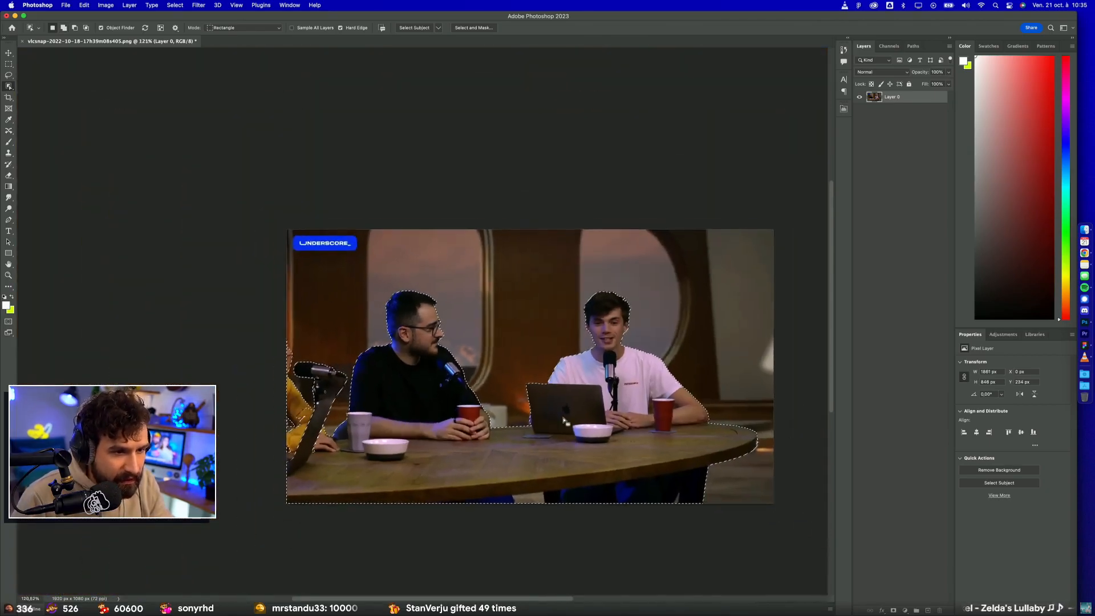
left_click(894, 610)
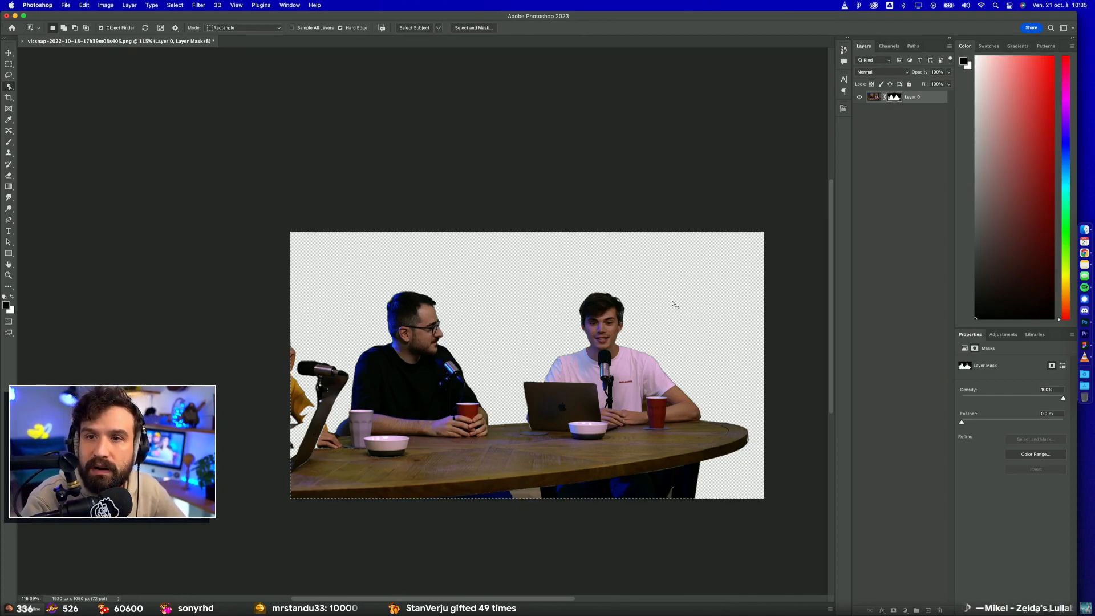
Step: Switch back to Figma and paste the masked presenter cut-out from Photoshop near frame 13
key("ctrl+Right")
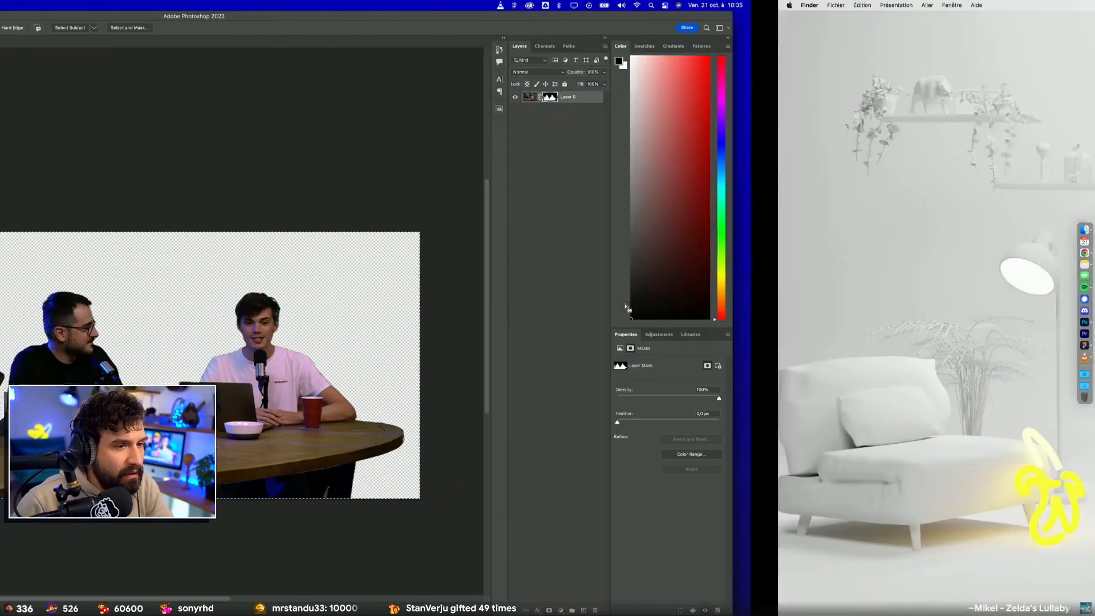
key("ctrl+Left")
left_click(1083, 346)
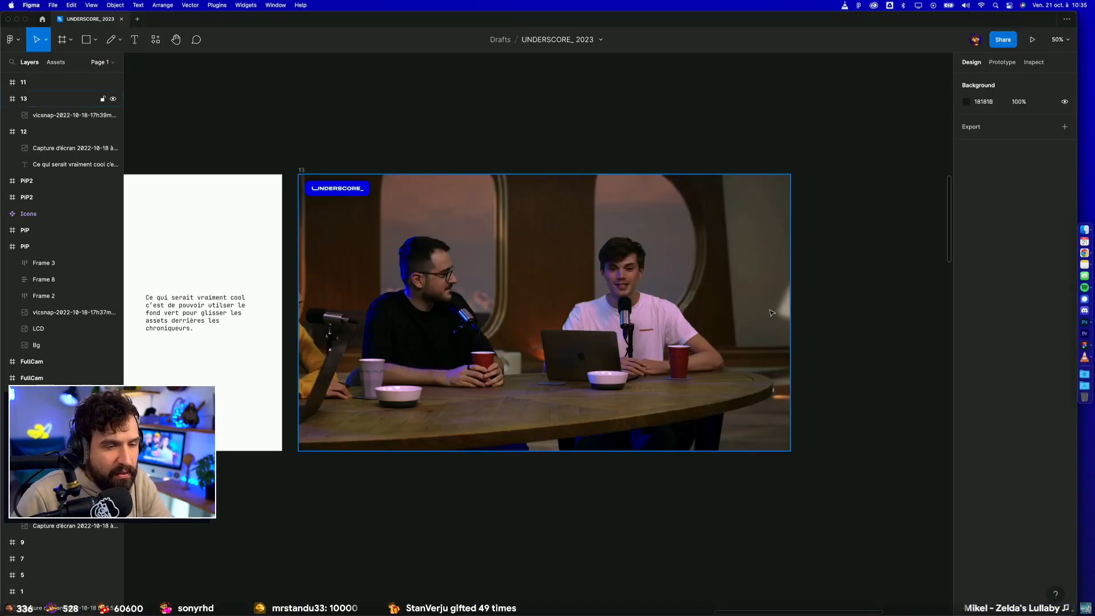
left_click(673, 354)
key("cmd+v")
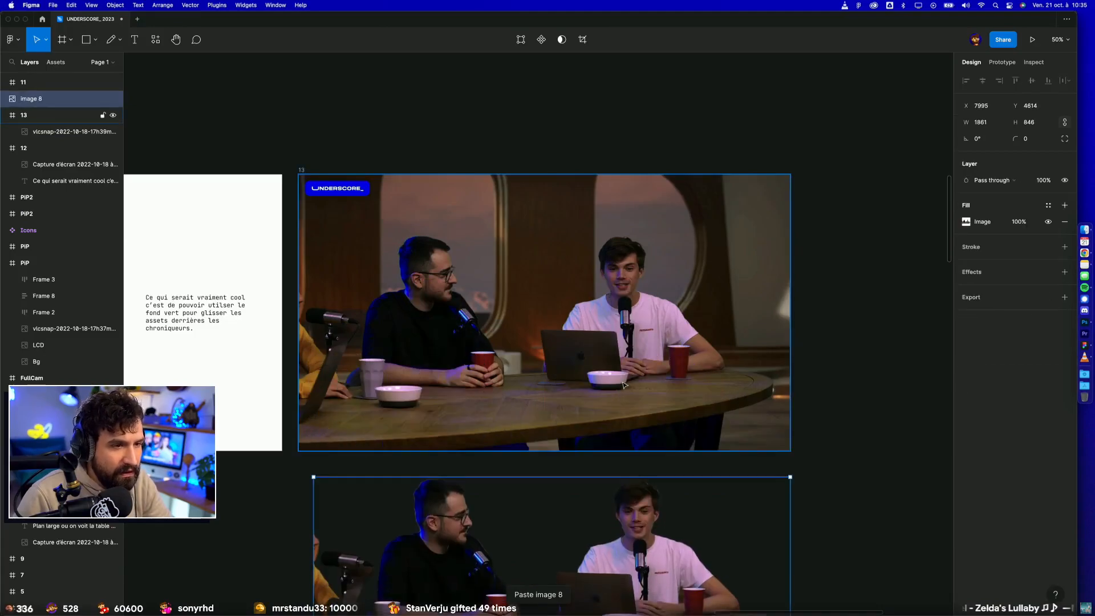
Step: Delete the original snapshot from frame 13, move the cut-out into it at 1280 × 582, and align it with the frame's left edge
left_click(587, 355)
key("Delete")
scroll(586, 354, "down", 2)
left_click_drag(611, 513, 642, 308)
left_click_drag(744, 249, 463, 309)
left_click_drag(488, 395, 494, 358)
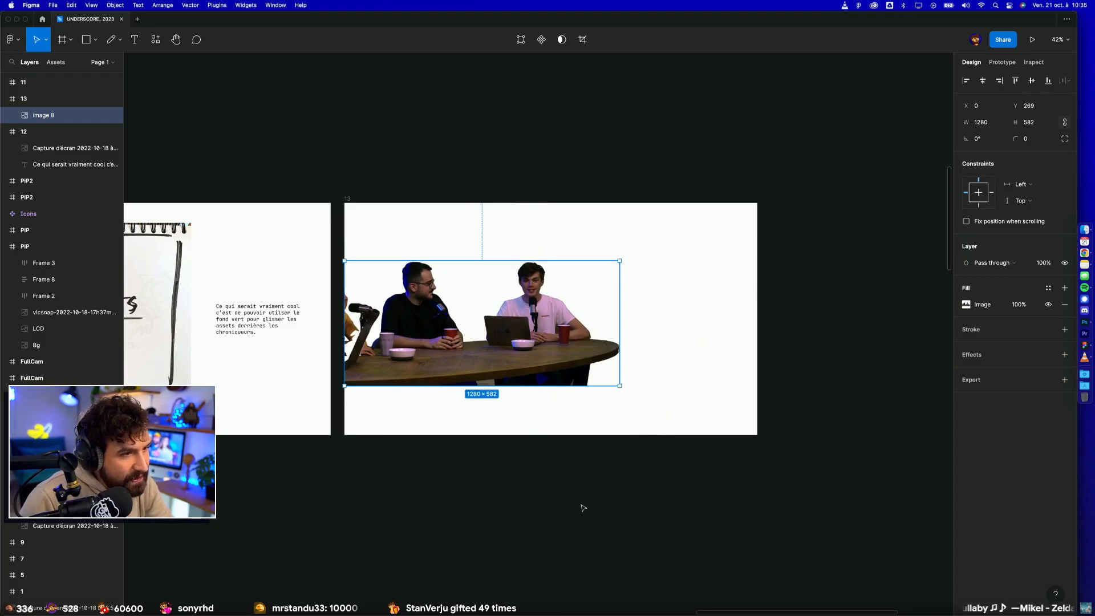
Step: Enlarge the cut-out to nearly the full width of frame 13, extending past its left edge, and set it on the frame's bottom edge
mouse_move(348, 325)
left_mouse_down()
mouse_move(379, 321)
mouse_move(344, 306)
left_mouse_up()
left_click_drag(501, 260, 502, 224)
key("super+z")
left_click_drag(619, 261, 643, 228)
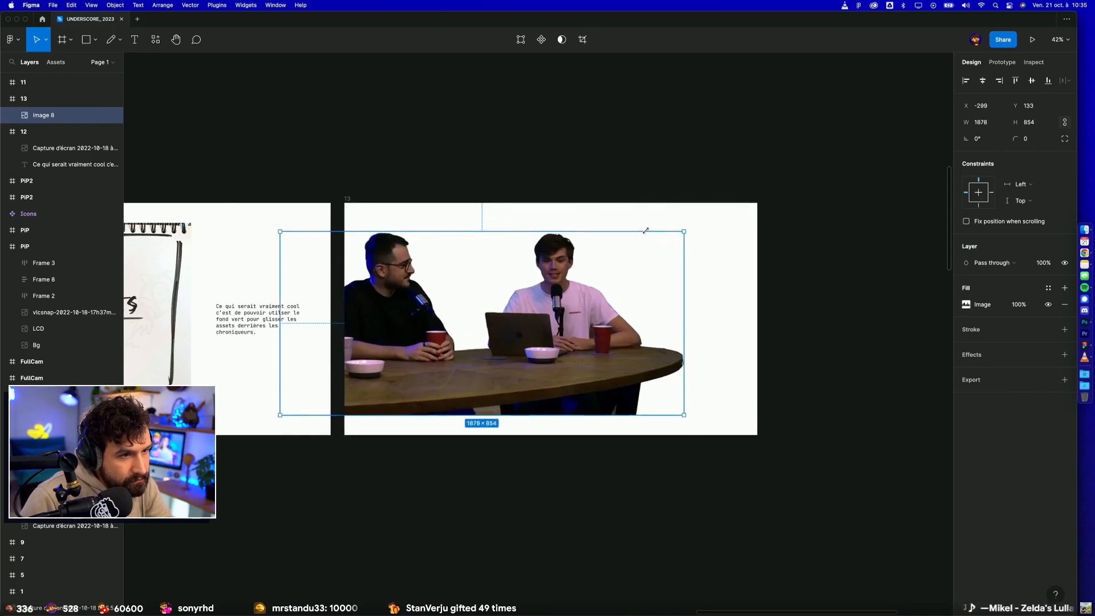
left_click_drag(598, 325, 588, 378)
scroll(577, 540, "down", 5)
left_click(576, 542)
Step: Copy the 2584 × 1265 set render, image 1, from the column of backgrounds below the storyboard and paste it into frame 13
left_click_drag(357, 535, 565, 482)
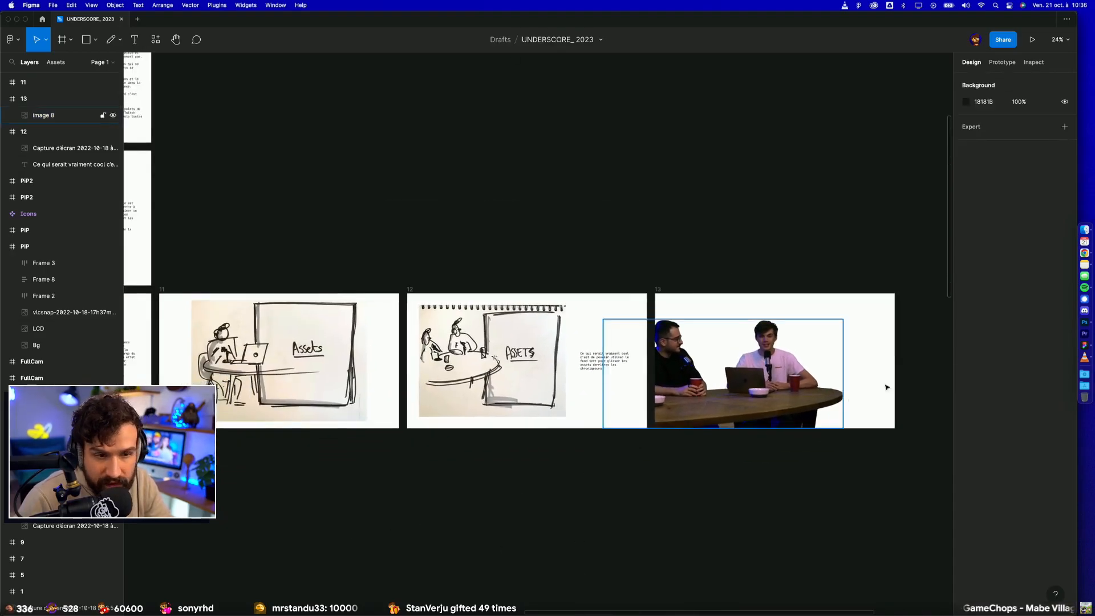
scroll(817, 373, "up", 3)
scroll(798, 360, "down", 5)
scroll(656, 501, "left", 12)
scroll(656, 501, "down", 3)
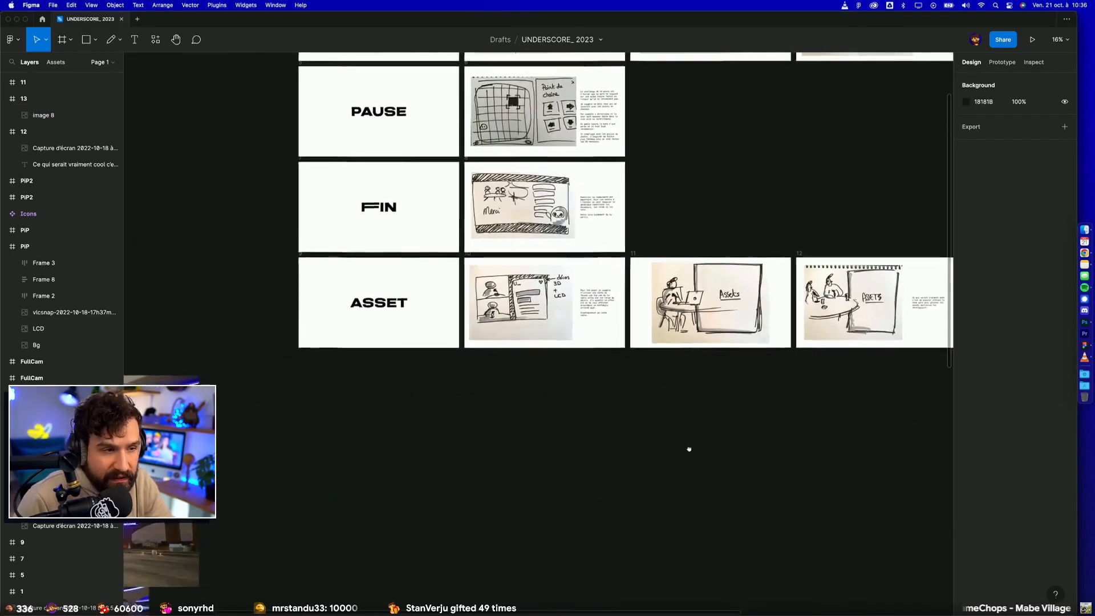
scroll(778, 468, "down", 6)
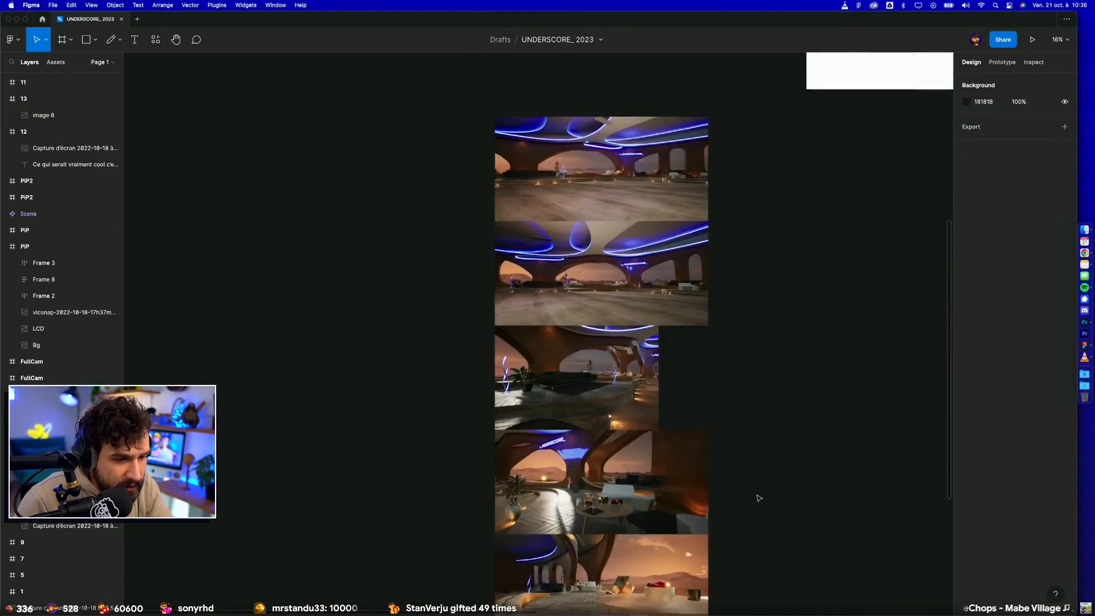
scroll(758, 498, "down", 1)
scroll(759, 498, "right", 2)
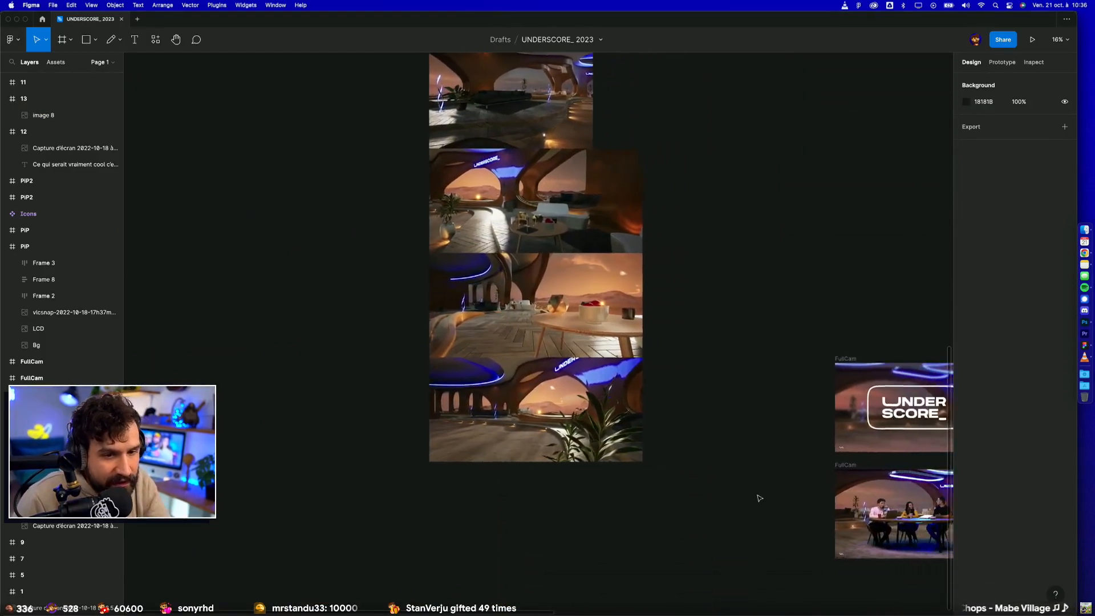
scroll(525, 436, "up", 2)
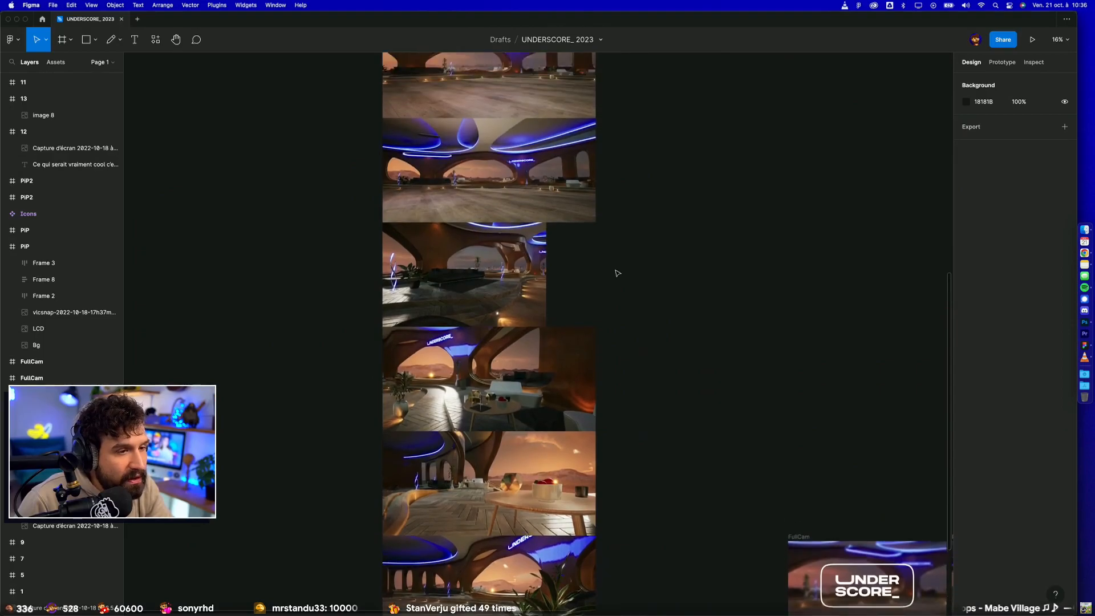
left_click_drag(602, 274, 620, 435)
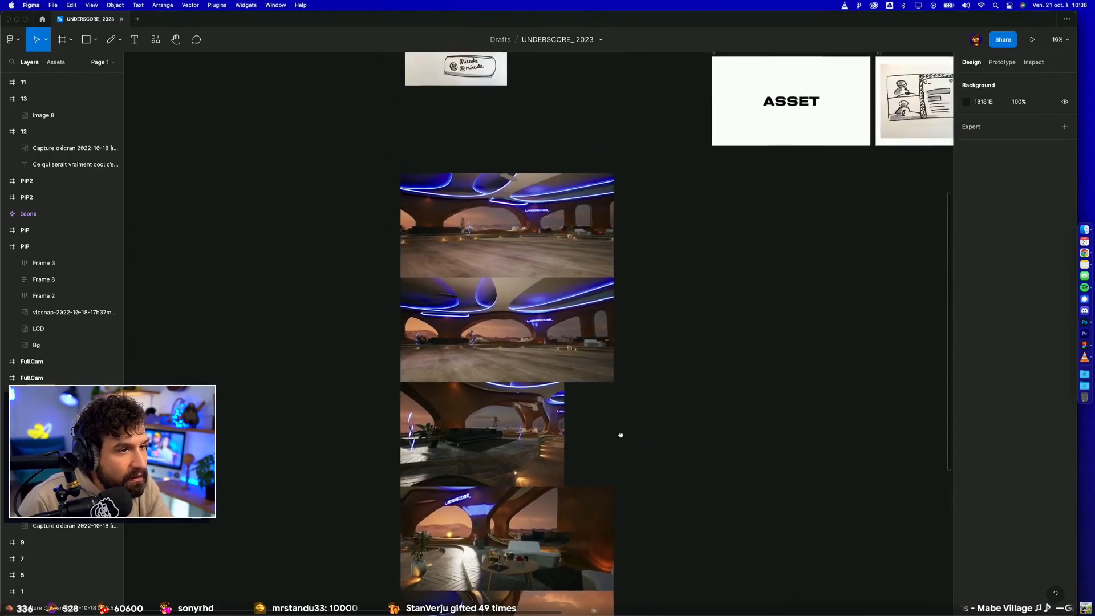
left_click(551, 279)
left_click(595, 374)
scroll(675, 369, "right", 15)
scroll(675, 369, "up", 5)
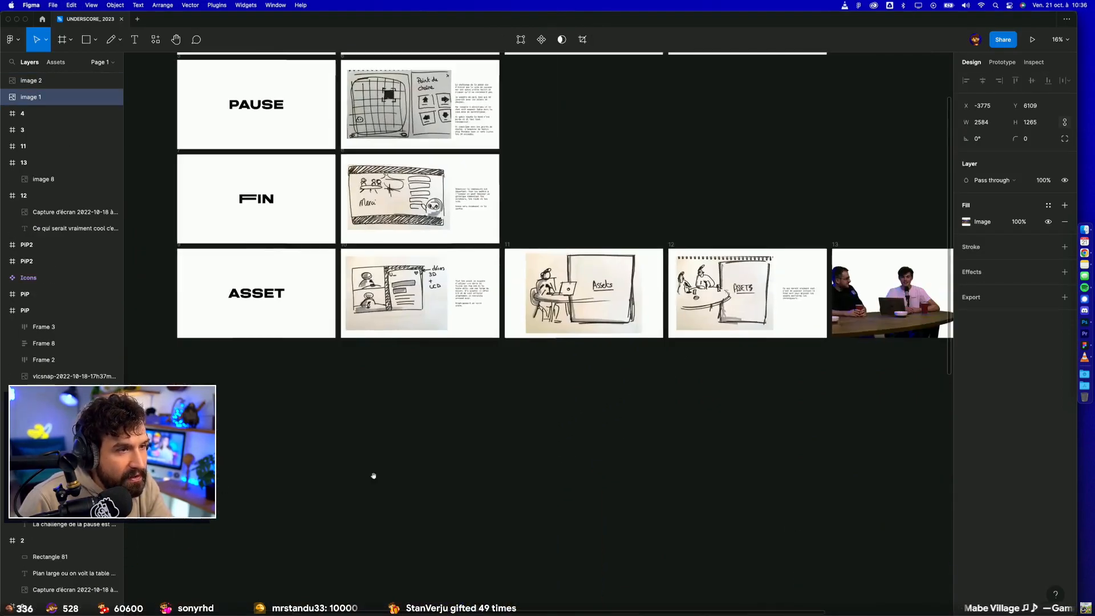
left_click(445, 308)
key("super+v")
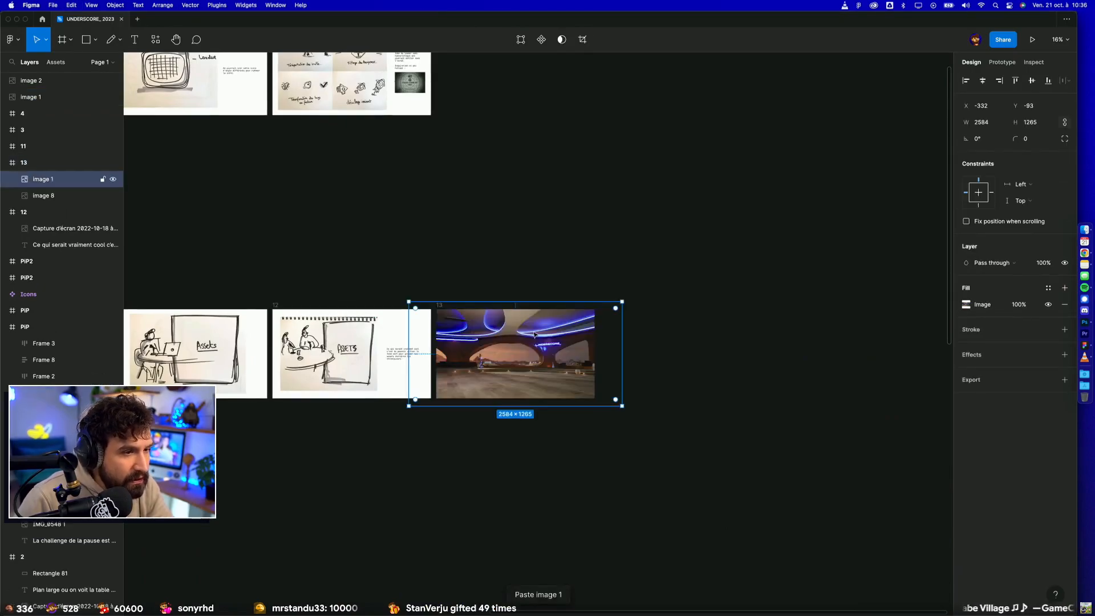
Step: Reposition the set render so it fills frame 13 and place it behind the presenter cut-out
mouse_move(625, 301)
left_mouse_down()
mouse_move(716, 239)
mouse_move(611, 285)
left_mouse_up()
left_click_drag(597, 359, 536, 354)
left_click(525, 468)
scroll(526, 469, "up", 4)
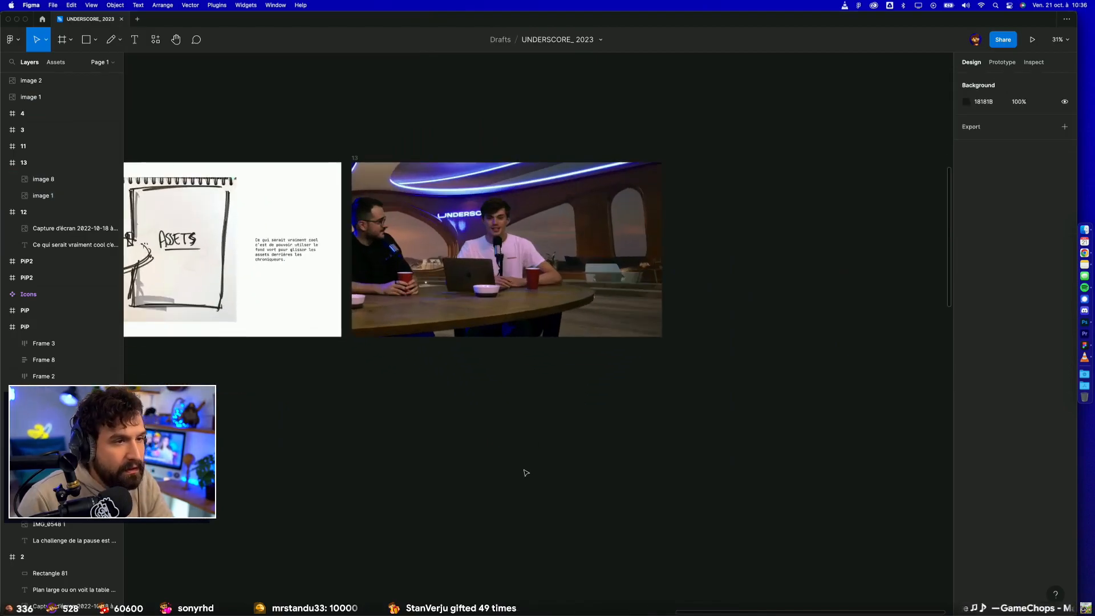
scroll(526, 473, "up", 3)
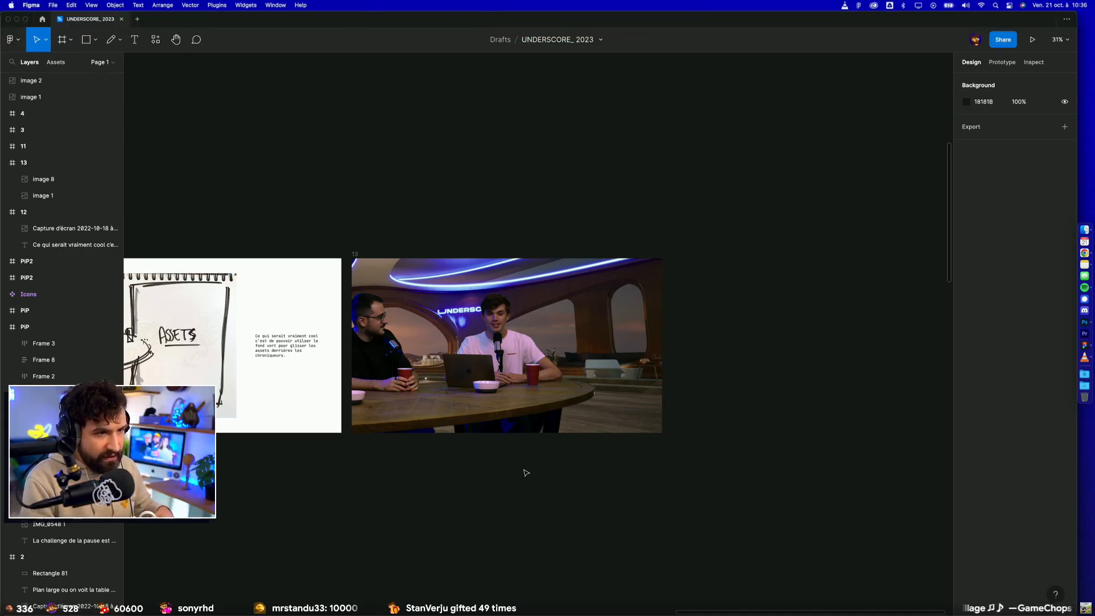
Step: Shift the presenter cut-out slightly left within frame 13
left_click(525, 386)
left_click_drag(525, 386, 510, 386)
left_click(759, 377)
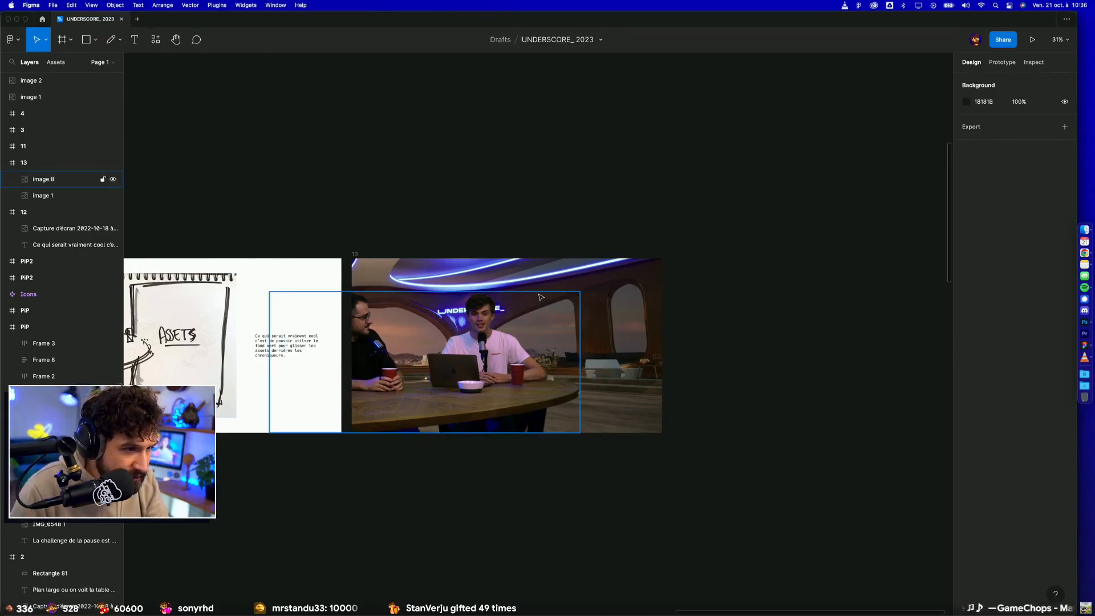
Step: Draw a white FFFFFF rectangle beside the presenters in frame 13, layered behind the cut-out, and widen it to 816 × 992
key("r")
mouse_move(537, 265)
left_mouse_down()
mouse_move(606, 418)
mouse_move(645, 425)
left_mouse_up()
key("super+bracketleft")
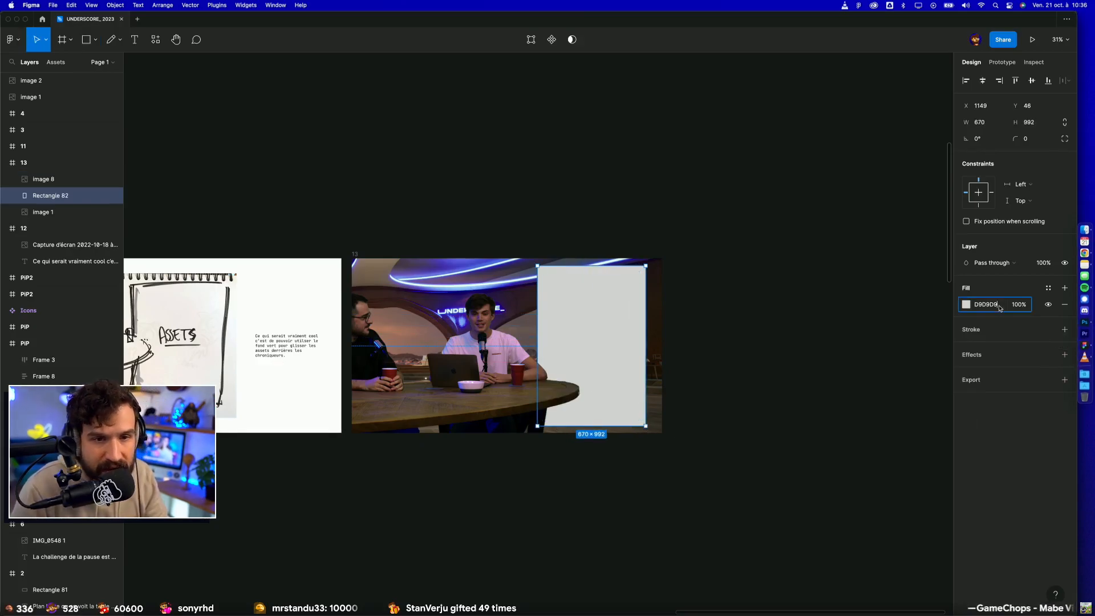
type("f")
key("Return")
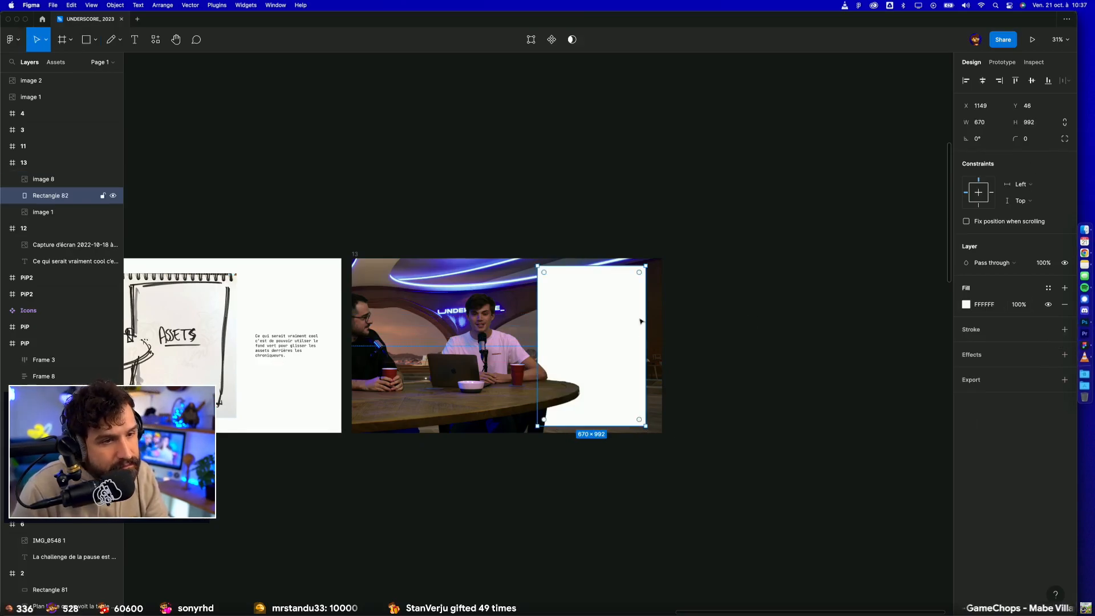
left_click_drag(538, 319, 526, 320)
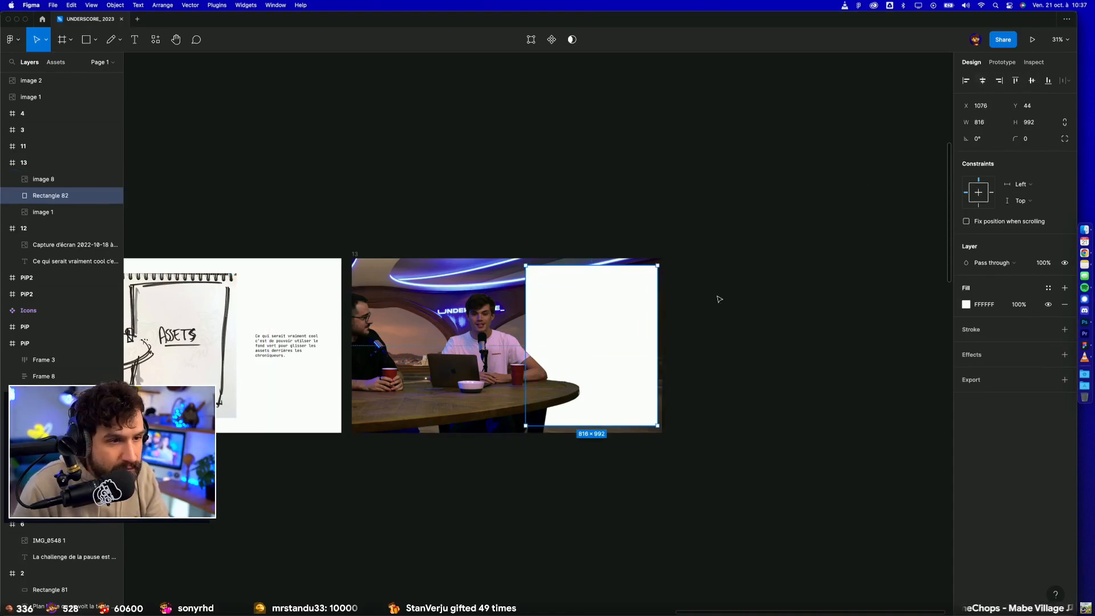
left_click(742, 274)
Step: Copy the Photoshop article panel, Frame 4, out of the PiP2 mock-up and bring it up below frame 13
scroll(712, 308, "down", 5)
scroll(659, 439, "down", 1)
left_click_drag(508, 462, 760, 311)
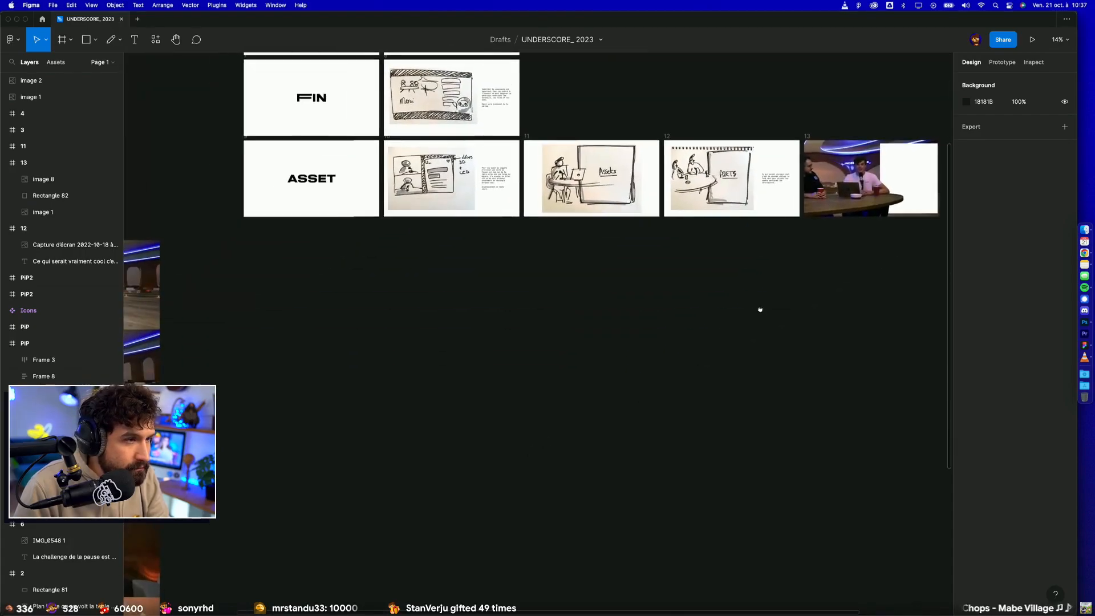
scroll(545, 347, "down", 3)
left_click_drag(446, 355, 483, 215)
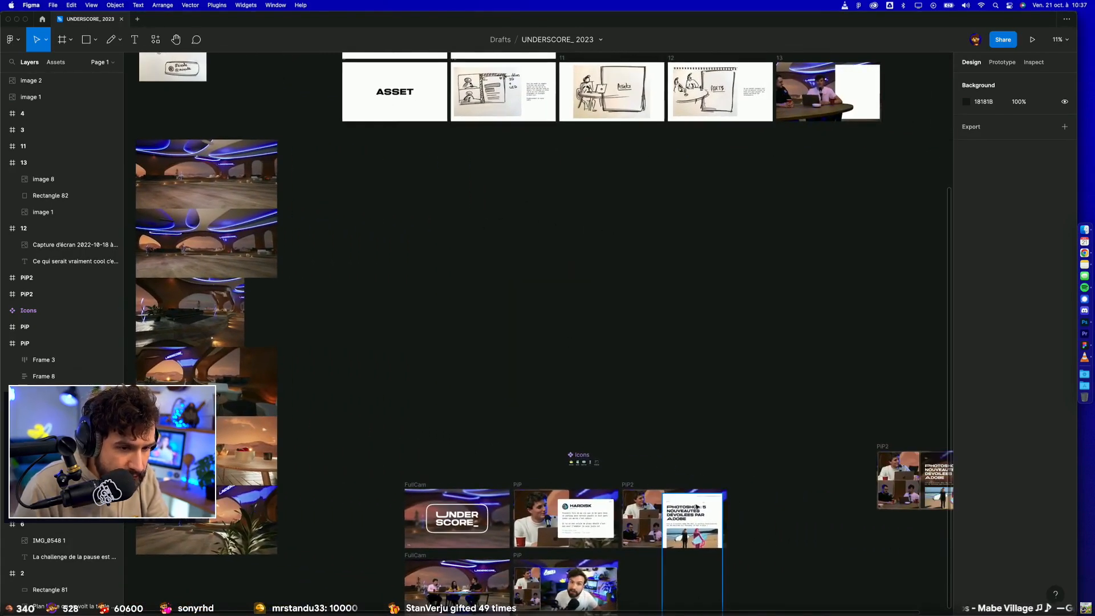
left_click_drag(719, 341, 660, 273)
mouse_move(604, 492)
left_mouse_down()
mouse_move(811, 155)
mouse_move(798, 150)
mouse_move(589, 496)
left_mouse_up()
scroll(610, 416, "up", 3)
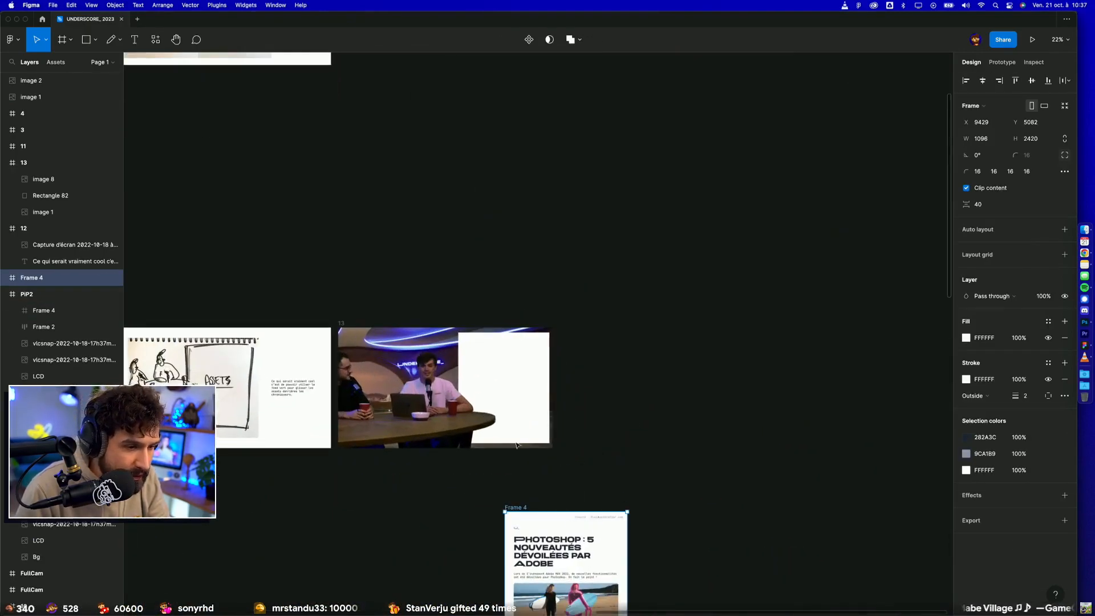
Step: Delete the white rectangle from frame 13 and put the article panel in its place, behind the presenter cut-out
left_click(507, 394)
key("BackSpace")
left_click_drag(520, 511, 474, 336)
scroll(474, 336, "up", 3)
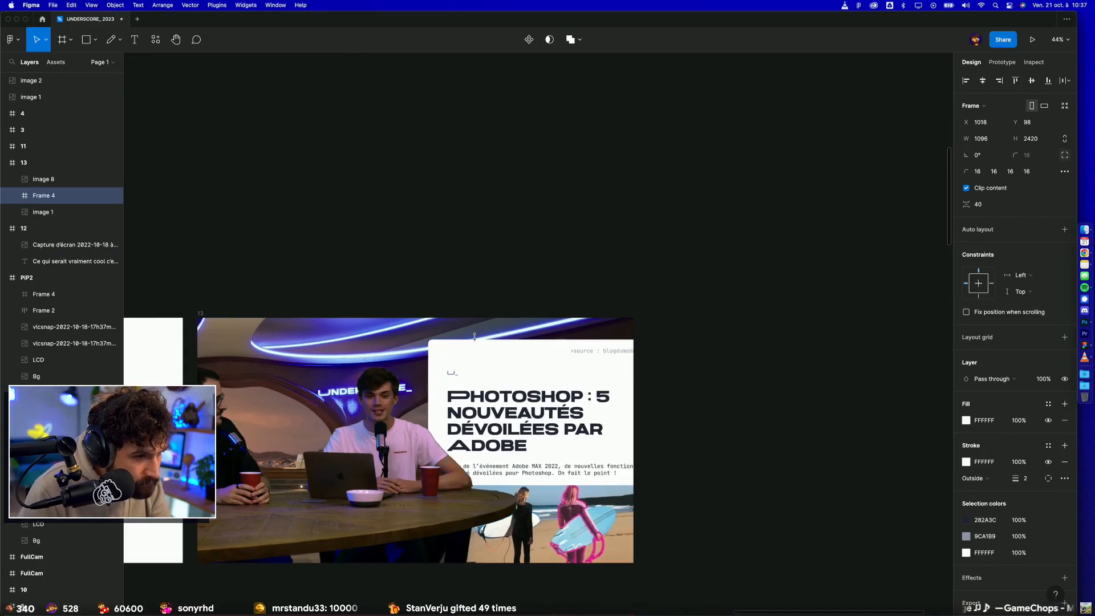
Step: Nudge the article panel horizontally in frame 13 to fine-tune its overlap with the presenter
key("shift+Left")
key("shift+Left")
key("shift+Left")
key("shift+Left")
key("shift+Right")
key("shift+Right")
key("shift+Right")
key("shift+Right")
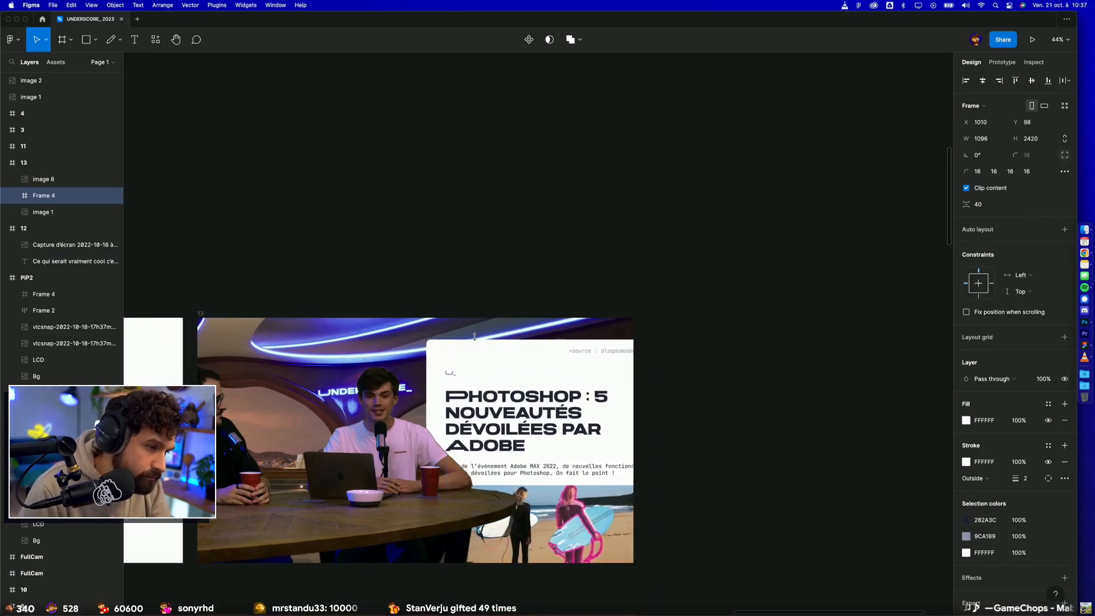
Step: Select the cut-out and the article panel and shift both left until the panel fits inside frame 13's right edge
left_click(425, 392)
left_click(514, 344, "shift")
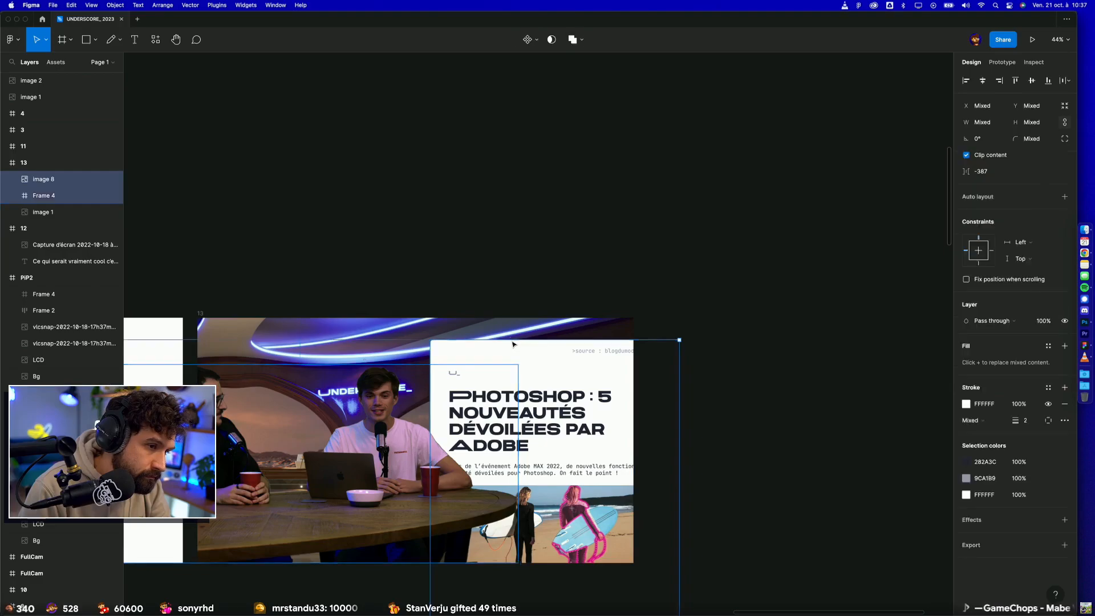
key("shift+Left")
key("shift+Left")
key("shift+Left")
key("shift+Left")
key("shift+Left")
key("shift+Left")
key("shift+Left")
key("shift+Left")
key("shift+Left")
key("shift+Left")
key("shift+Left")
key("shift+Left")
key("shift+Left")
key("shift+Left")
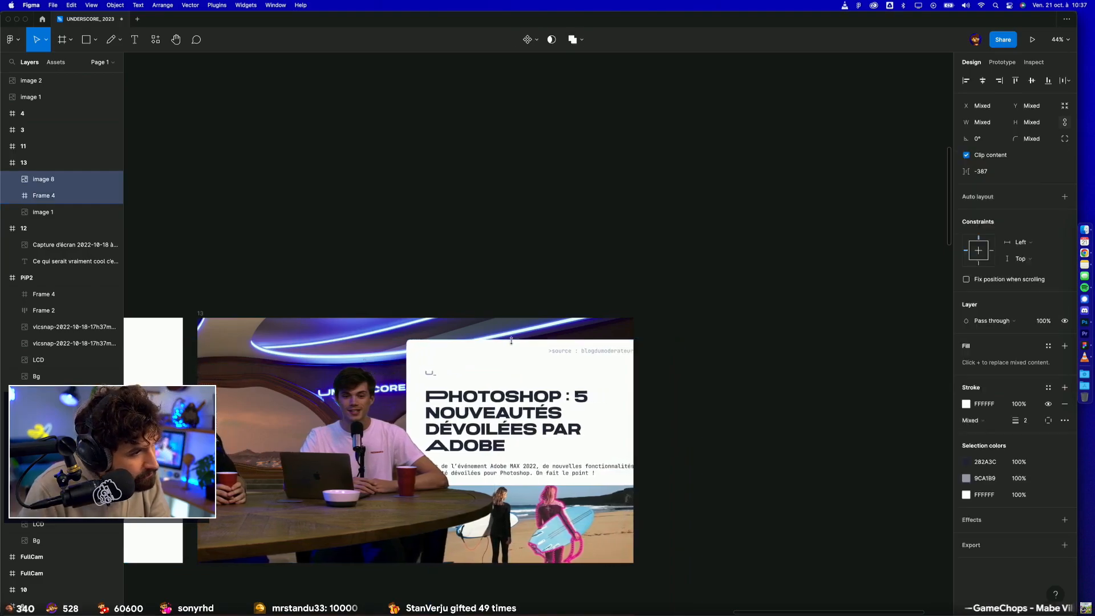
key("shift+Left")
key("shift+Left")
key("shift+Left")
key("shift+Left")
key("shift+Left")
key("shift+Left")
key("shift+Left")
key("shift+Left")
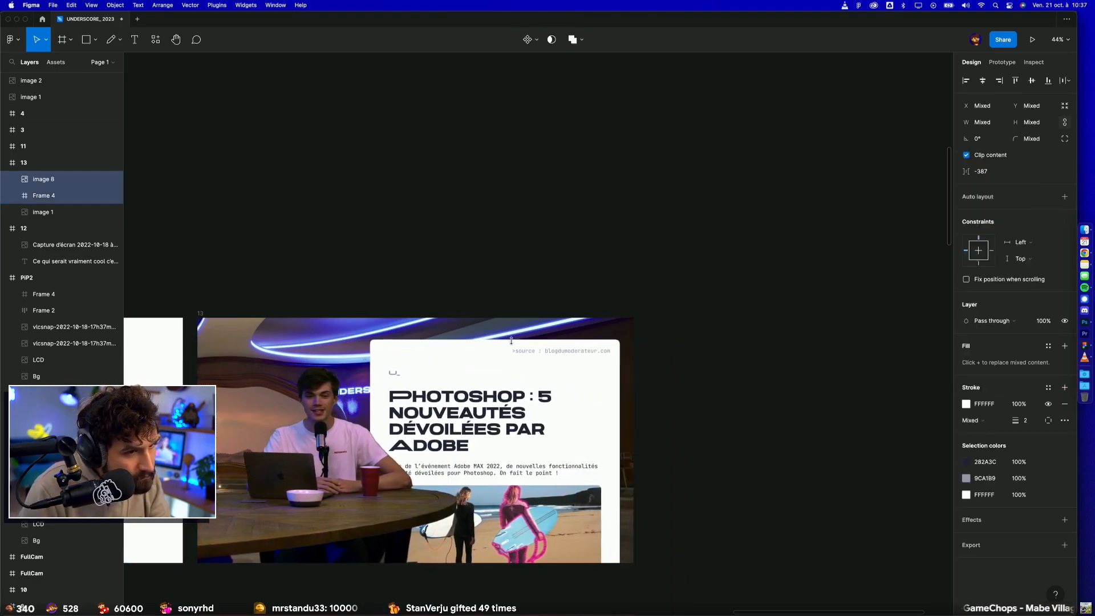
Step: Raise the article panel closer to the top edge of frame 13
left_click(535, 312)
left_click_drag(516, 438, 520, 424)
left_click(542, 310)
left_click_drag(542, 310, 668, 235)
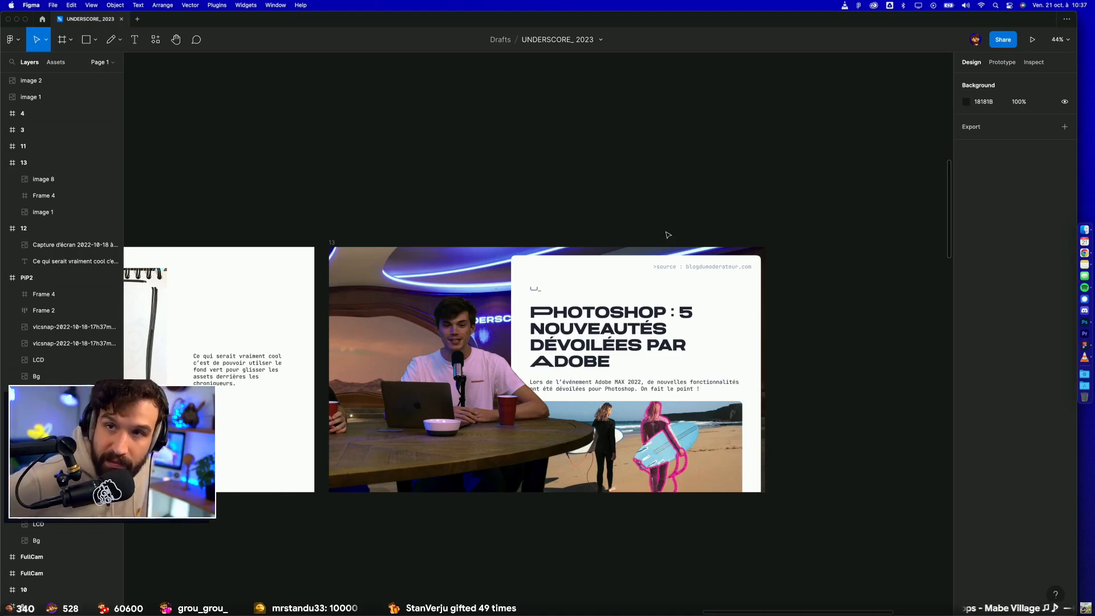
left_click(573, 330)
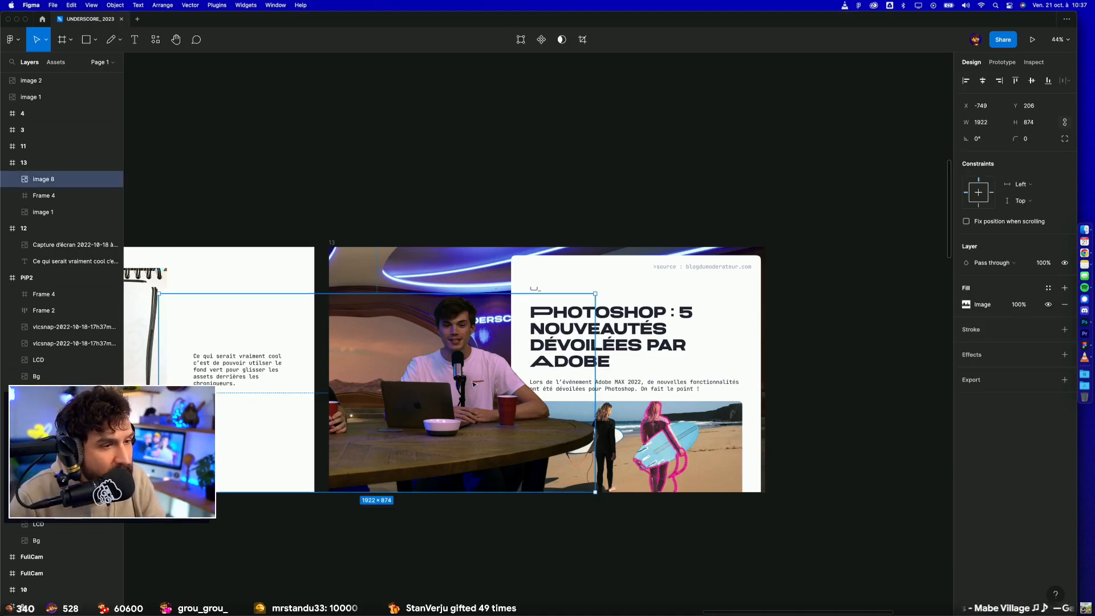
left_click(568, 192)
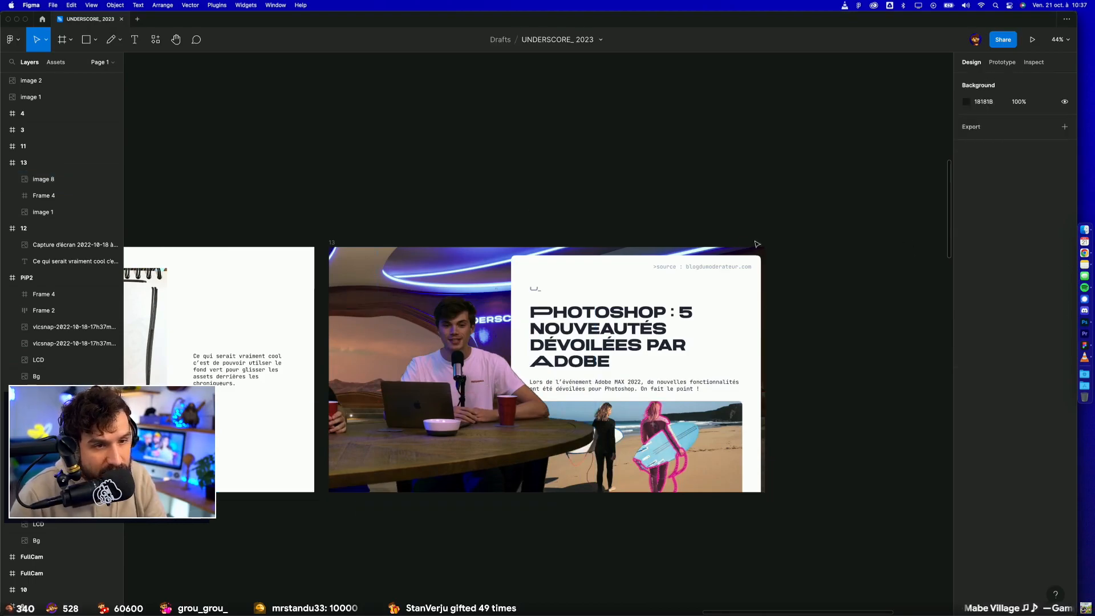
left_click_drag(819, 273, 882, 442)
left_click_drag(796, 362, 885, 489)
left_click_drag(673, 482, 670, 304)
mouse_move(645, 403)
left_mouse_down()
mouse_move(643, 326)
mouse_move(638, 365)
left_mouse_up()
key("super+z")
key("super+z")
key("super+z")
key("super+z")
left_click(842, 374)
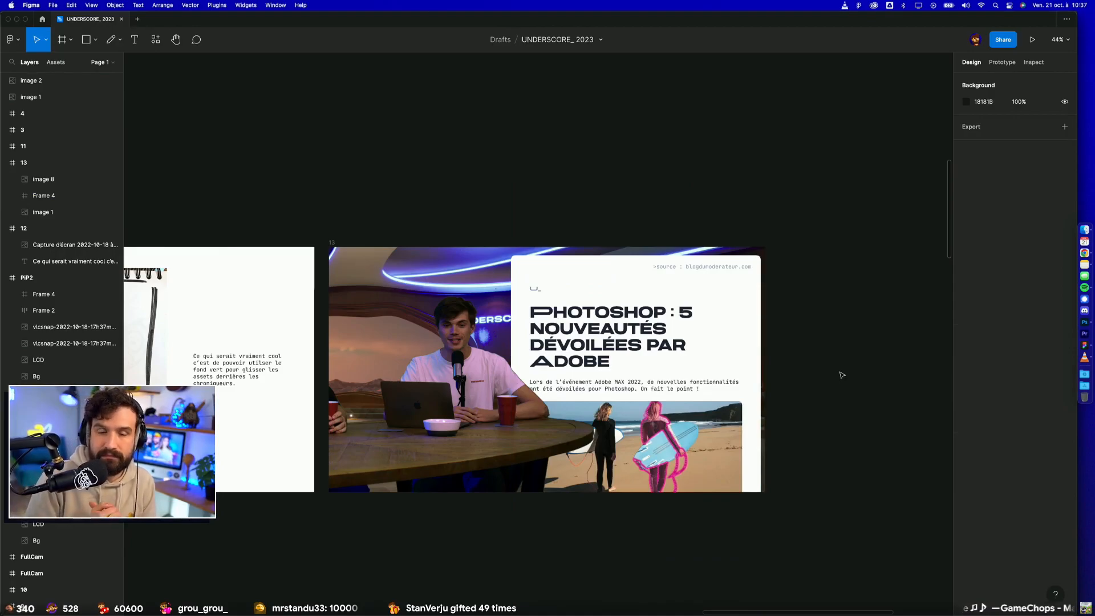
Step: Cut frame 13 from the storyboard row and paste it near the PiP mock-ups at the foot of the canvas
left_click(336, 242)
key("Delete")
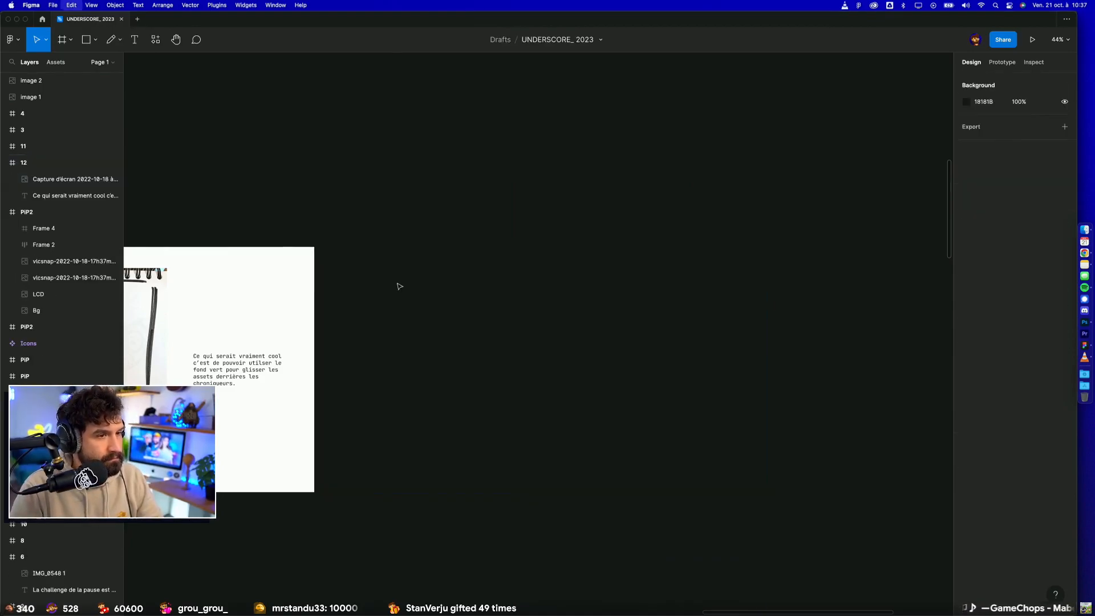
scroll(500, 383, "down", 6)
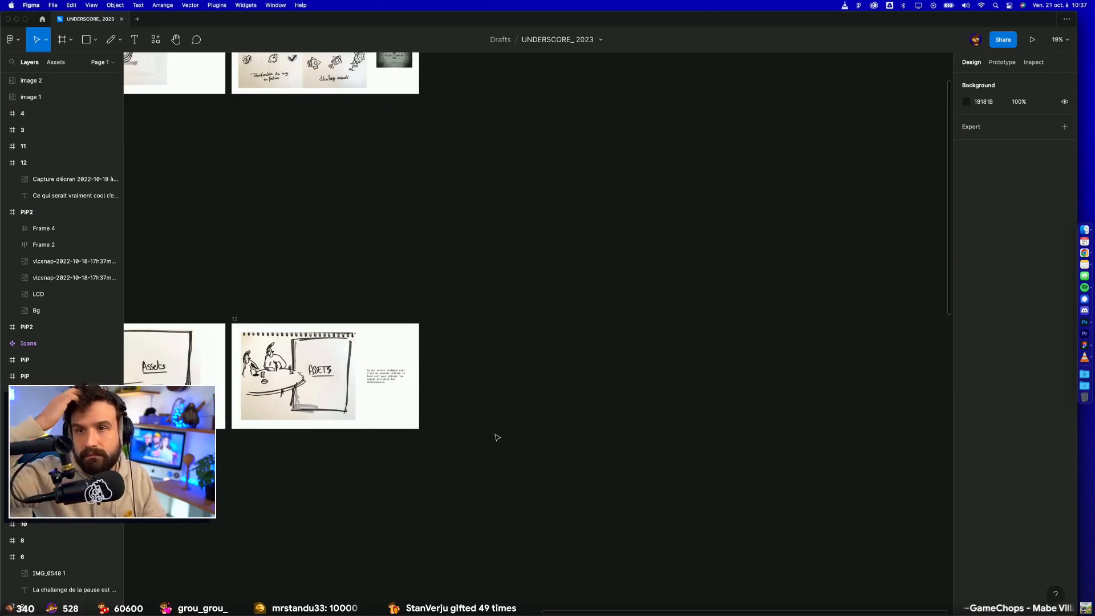
left_click_drag(508, 421, 628, 250)
scroll(568, 385, "down", 2)
left_click_drag(600, 496, 697, 238)
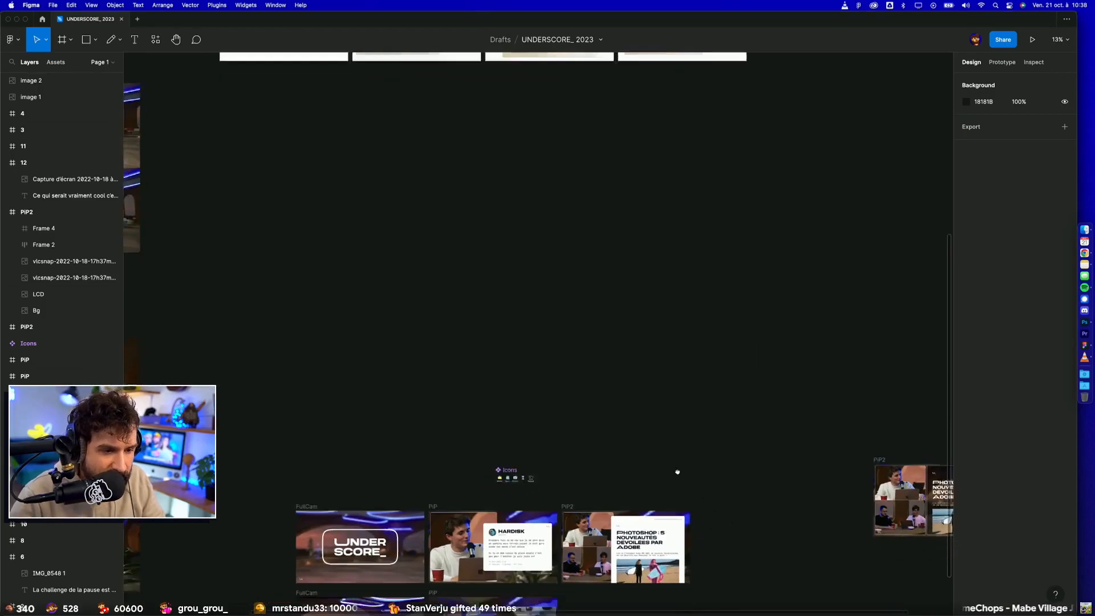
scroll(699, 501, "down", 4)
key("super+v")
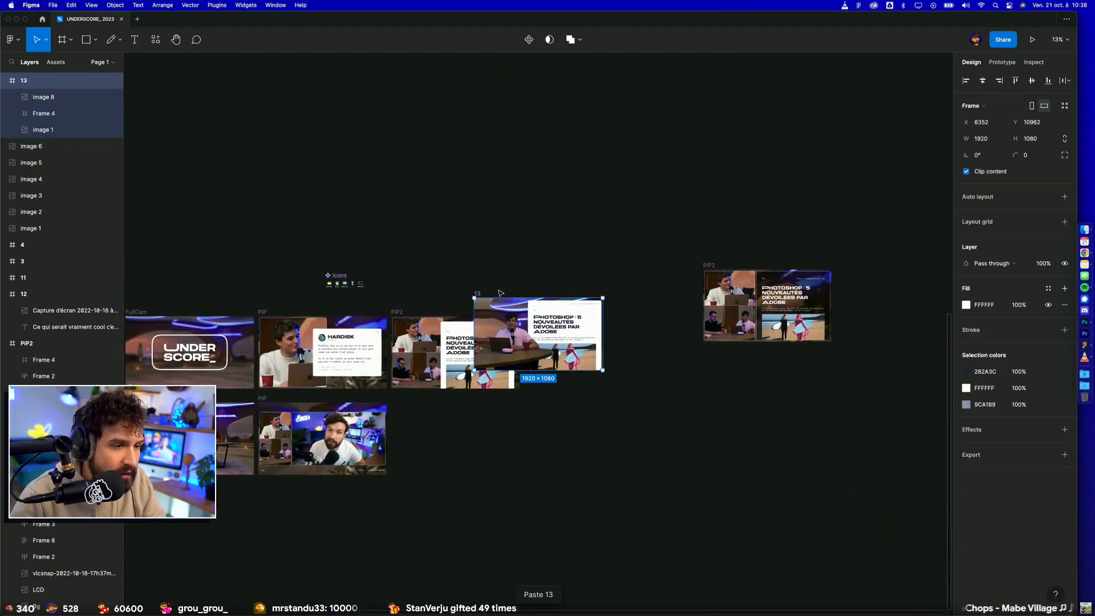
Step: Place frame 13 beside the PiP2 mock-up, level with its top edge, and narrow the gap to about 73
left_click_drag(493, 293, 549, 312)
scroll(523, 352, "up", 5)
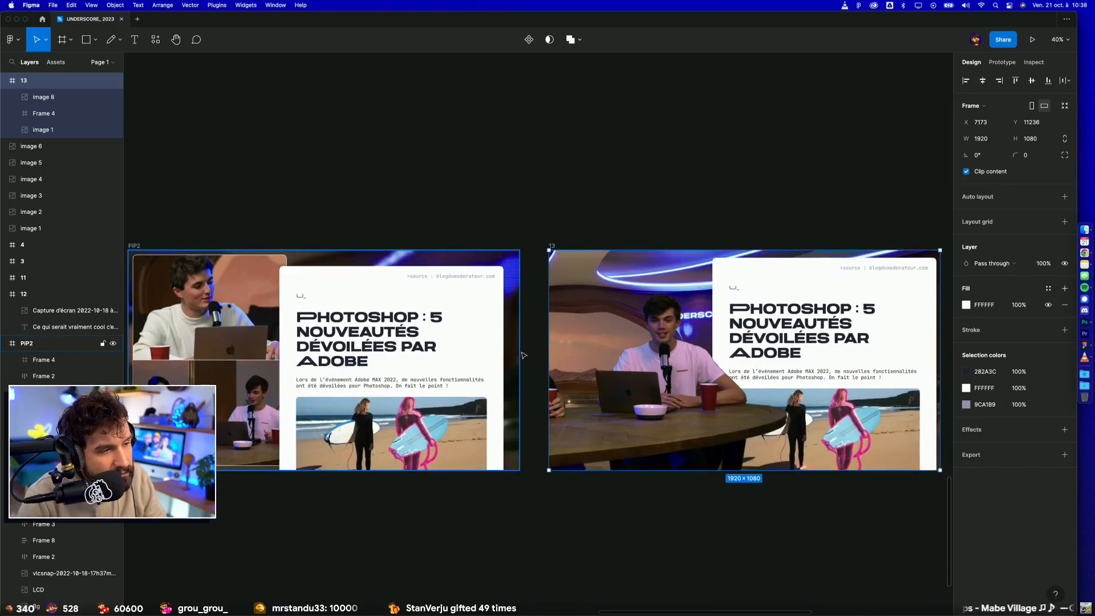
key("shift+Left")
key("shift+Left")
key("shift+Left")
key("shift+Left")
key("shift+Left")
key("shift+Left")
key("shift+Left")
key("shift+Left")
key("shift+Left")
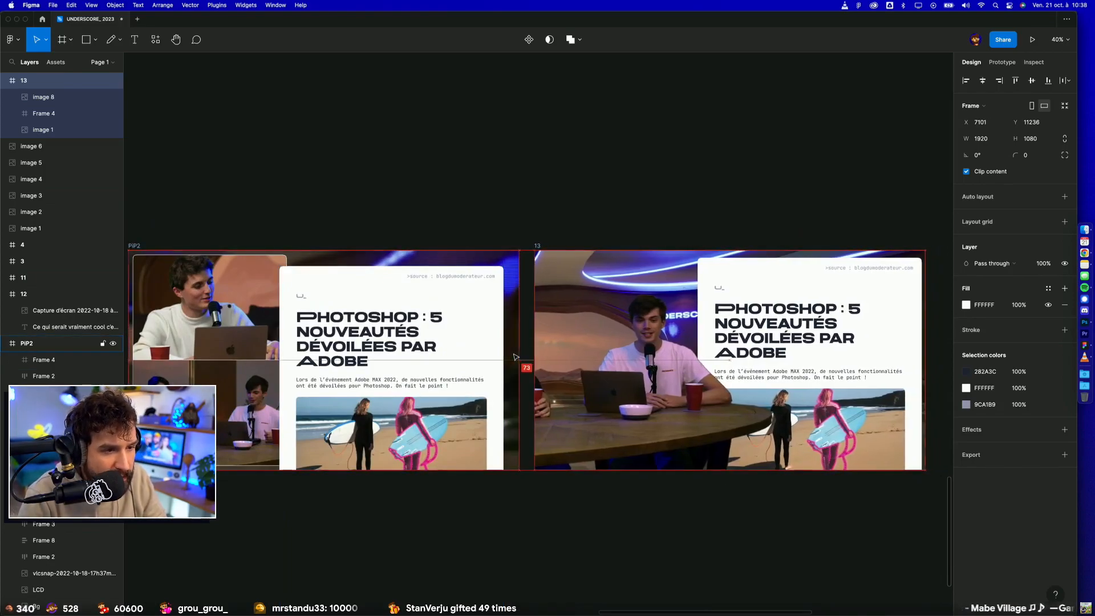
Step: Check the spacing between the mock-ups and move frame 13 right to leave a gap of 80 from PiP2
scroll(515, 357, "down", 4)
left_click(337, 291)
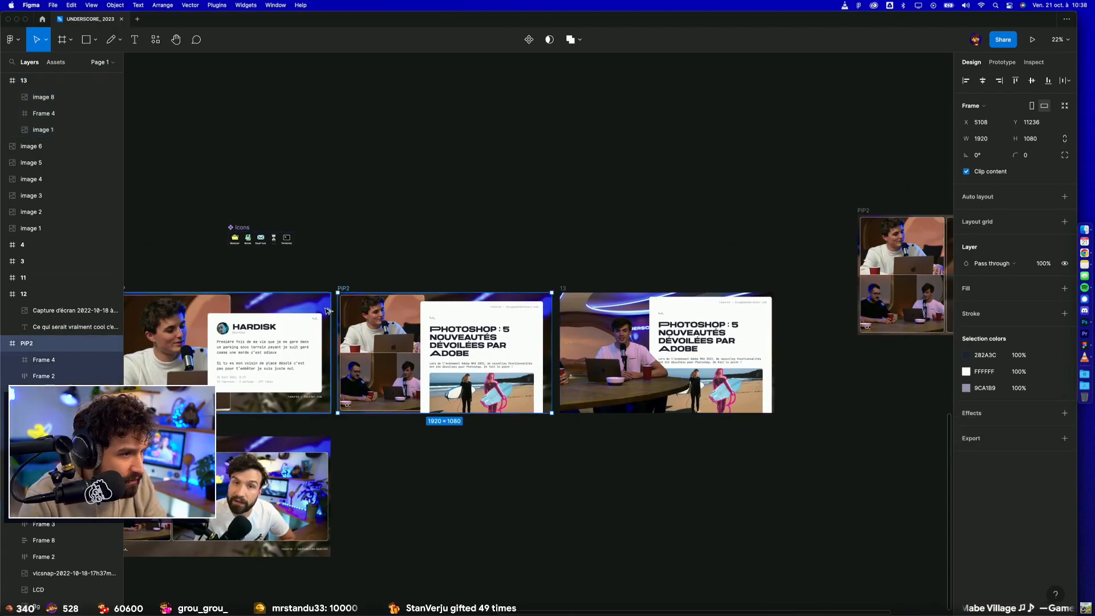
left_click(564, 290)
key("alt")
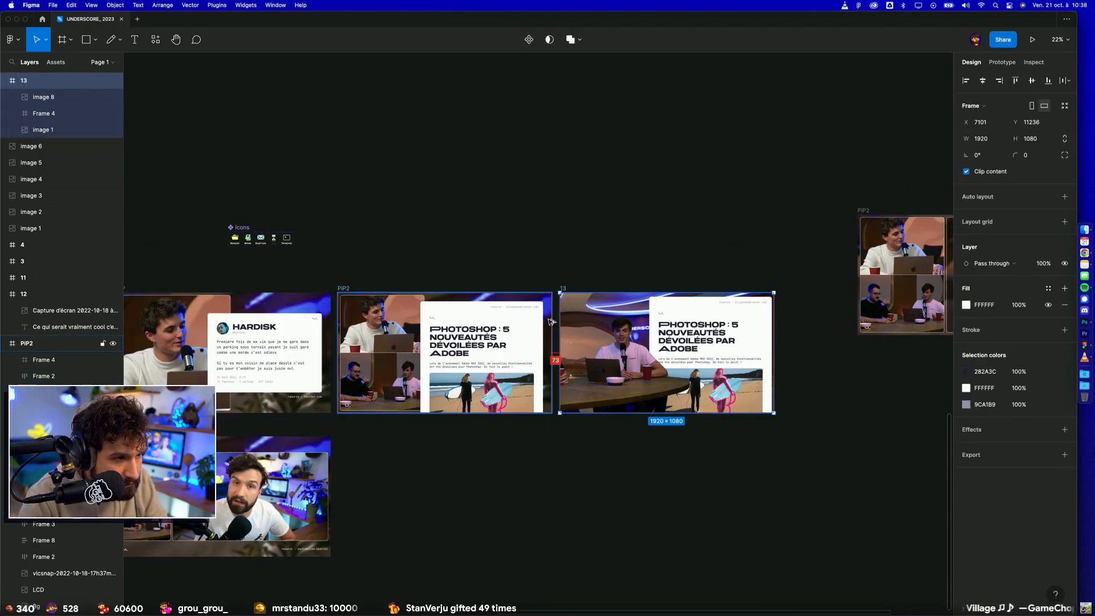
key("Right")
key("Right")
key("Right")
key("Right")
key("Right")
key("Right")
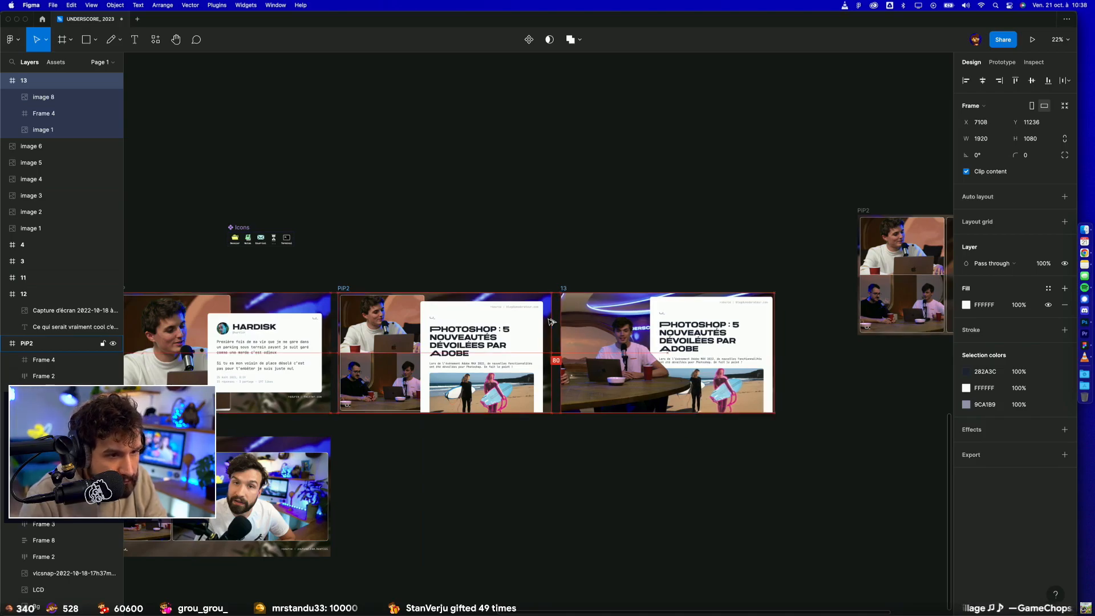
Step: Add a Layer blur effect of 20 to the set render, image 1, in frame 13
left_click(604, 313)
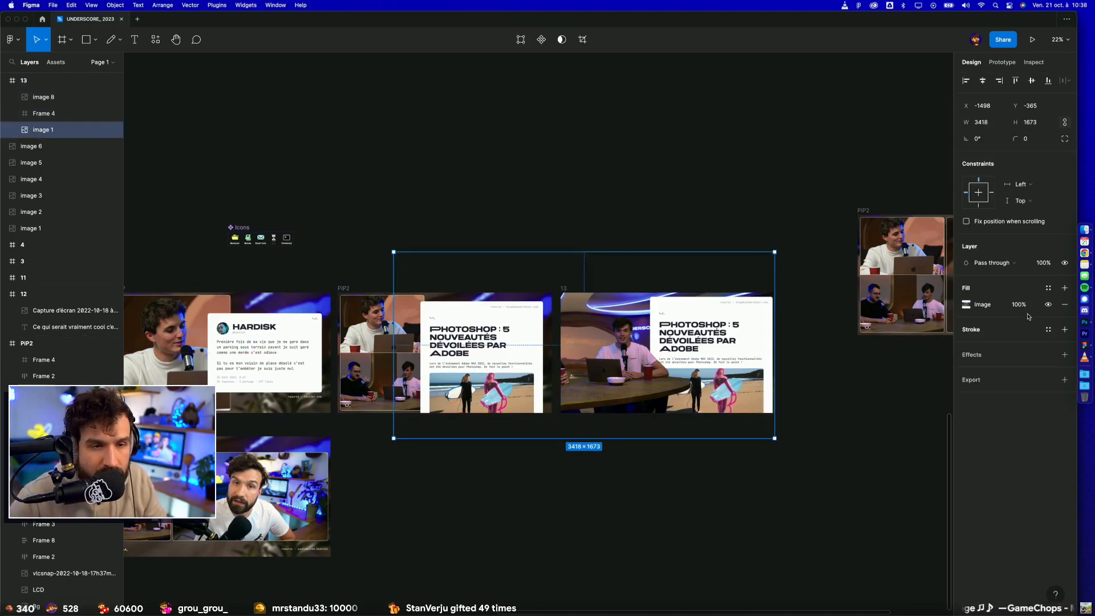
scroll(911, 368, "up", 3)
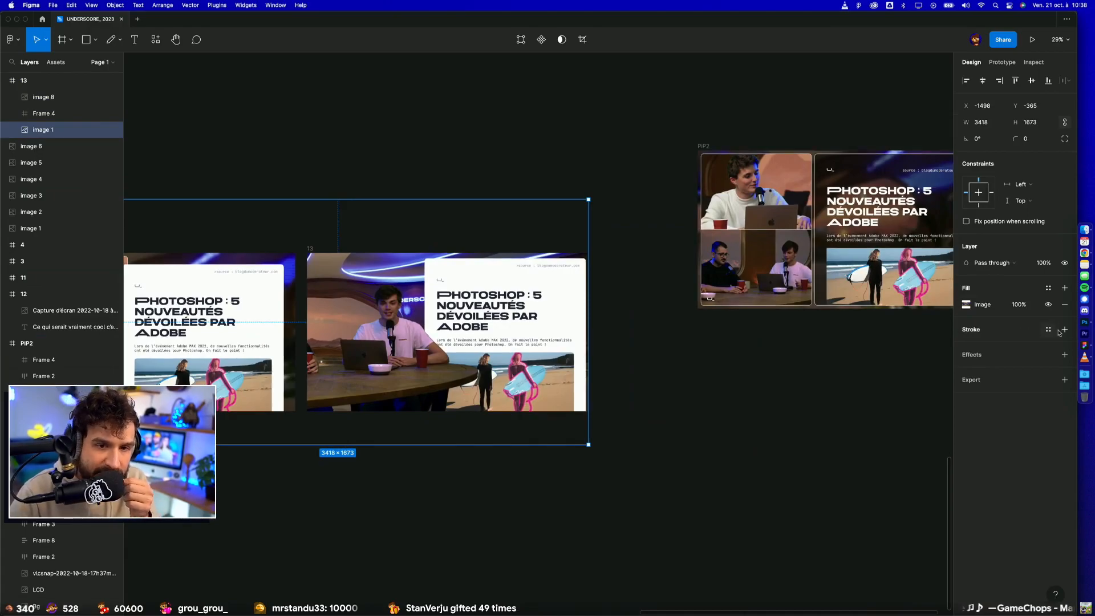
left_click(1063, 355)
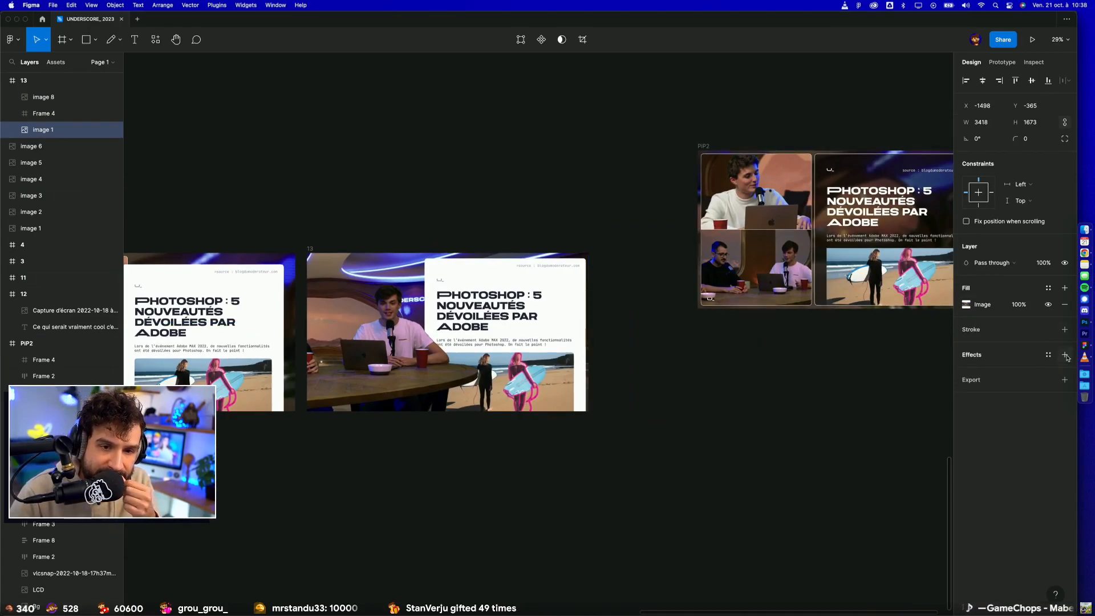
left_click(1002, 376)
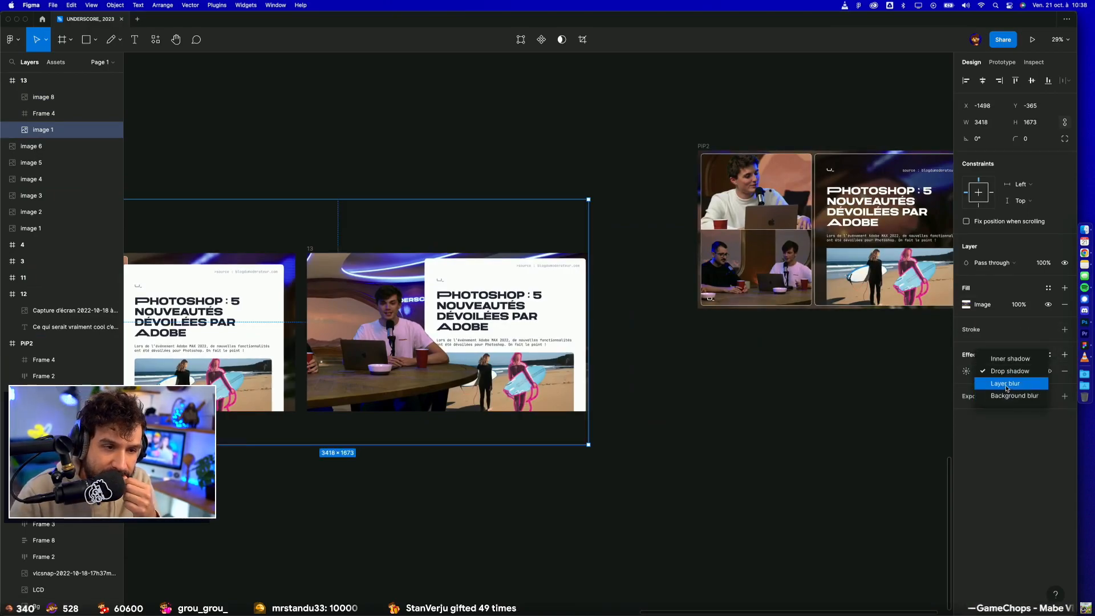
left_click(1006, 388)
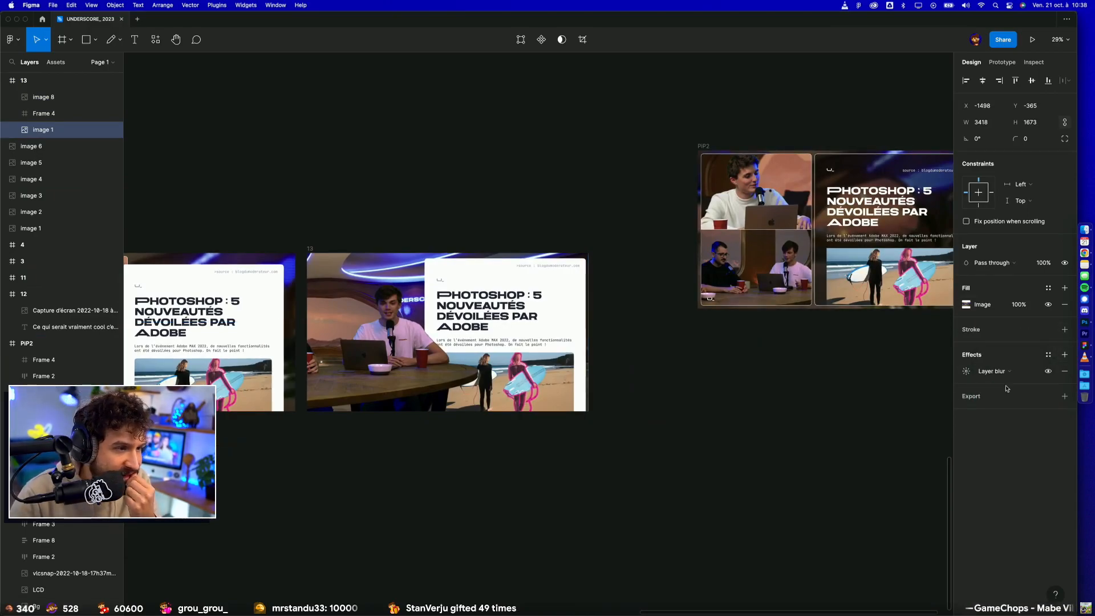
left_click(966, 371)
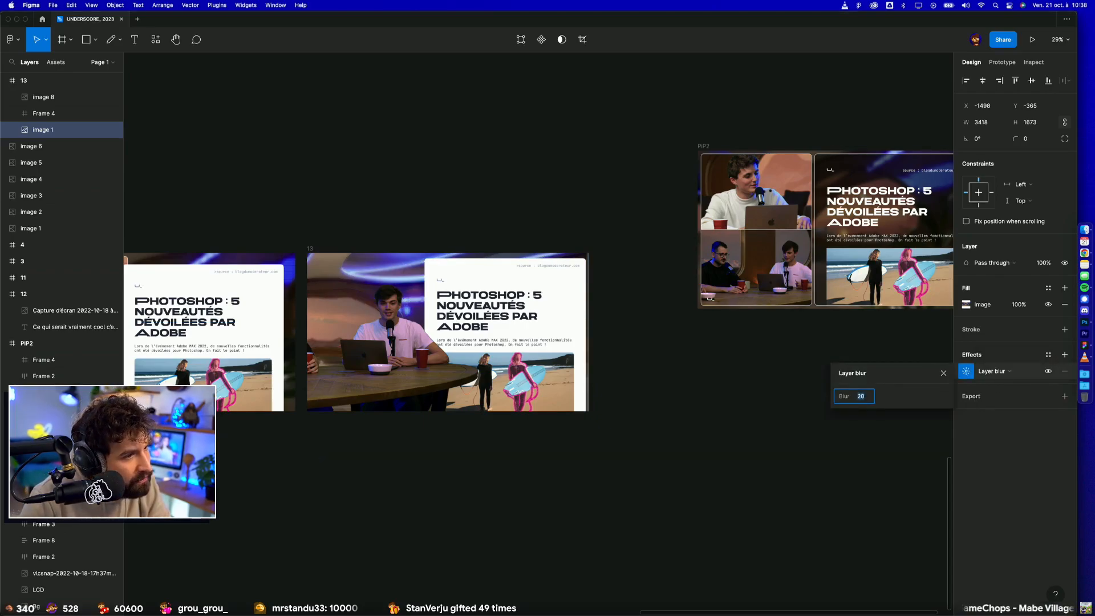
left_click(578, 549)
Step: Slide the presenter cut-out further left in frame 13 so it covers less of the article panel
scroll(579, 549, "up", 5)
scroll(579, 549, "left", 4)
scroll(579, 549, "up", 2)
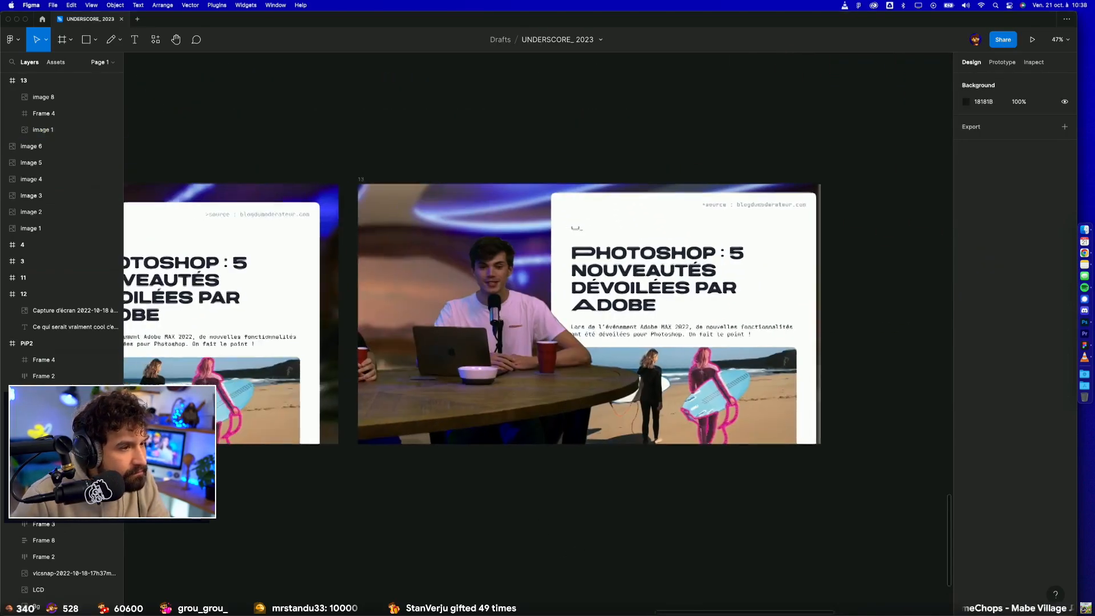
left_click(558, 420)
left_click_drag(515, 384, 478, 383)
left_click(559, 495)
scroll(562, 494, "down", 5)
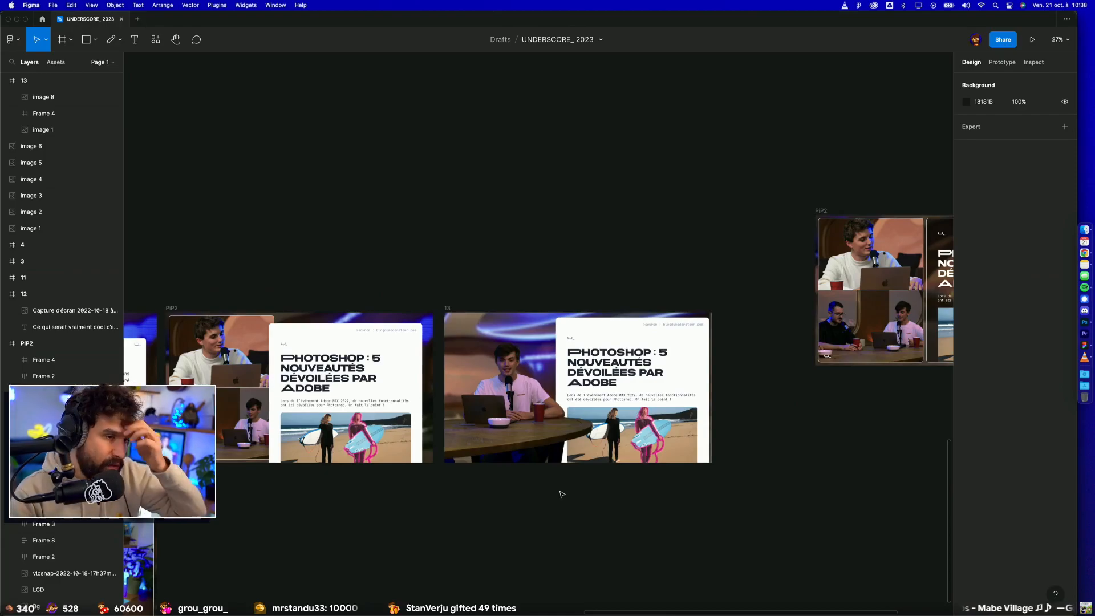
Step: Compare frame 13 with the neighbouring mock-ups and examine its presenter cut-out and article panel up close
scroll(532, 494, "left", 10)
scroll(532, 494, "down", 2)
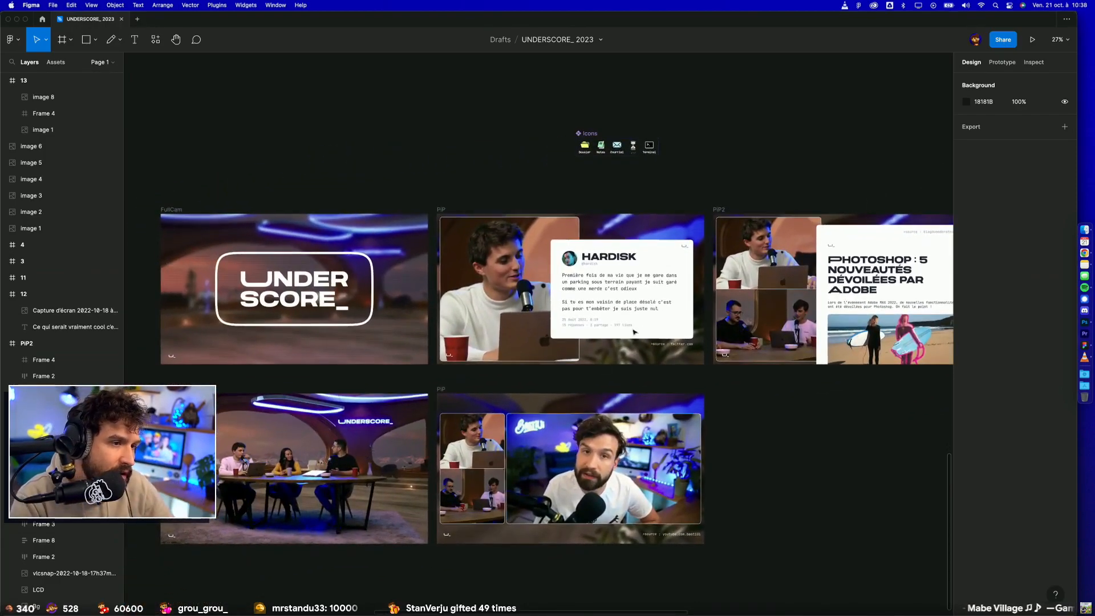
scroll(693, 380, "right", 10)
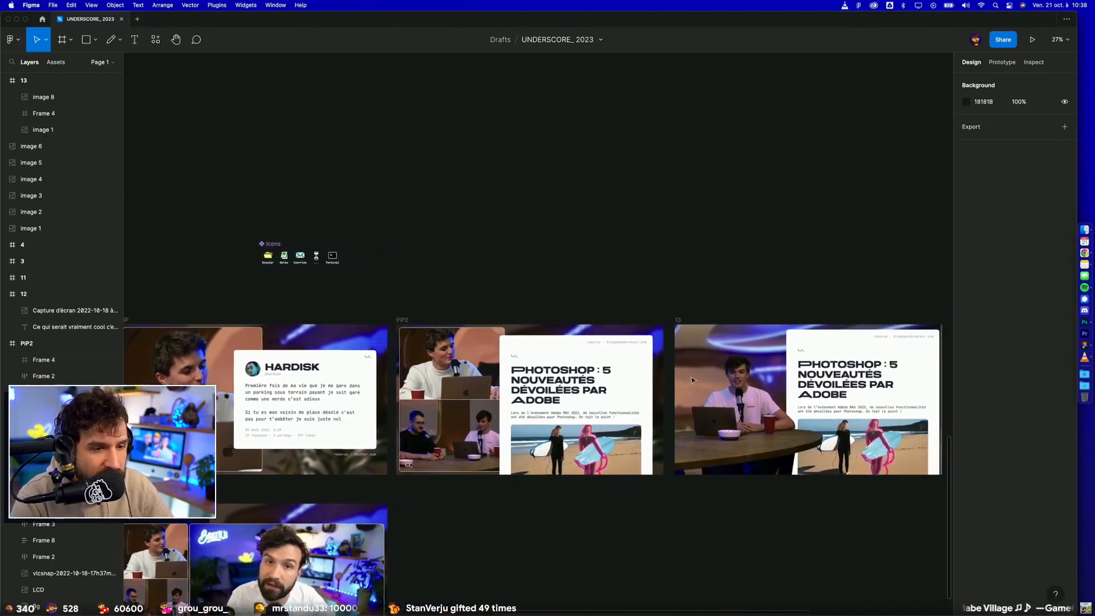
scroll(723, 376, "up", 5)
scroll(724, 376, "right", 2)
scroll(724, 376, "down", 2)
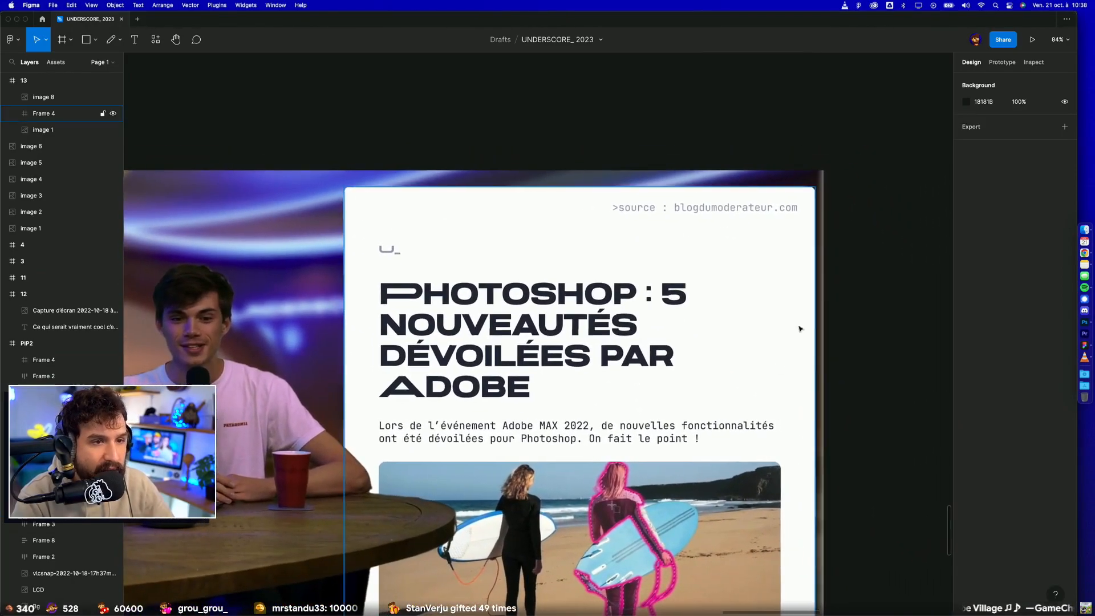
scroll(591, 337, "down", 1)
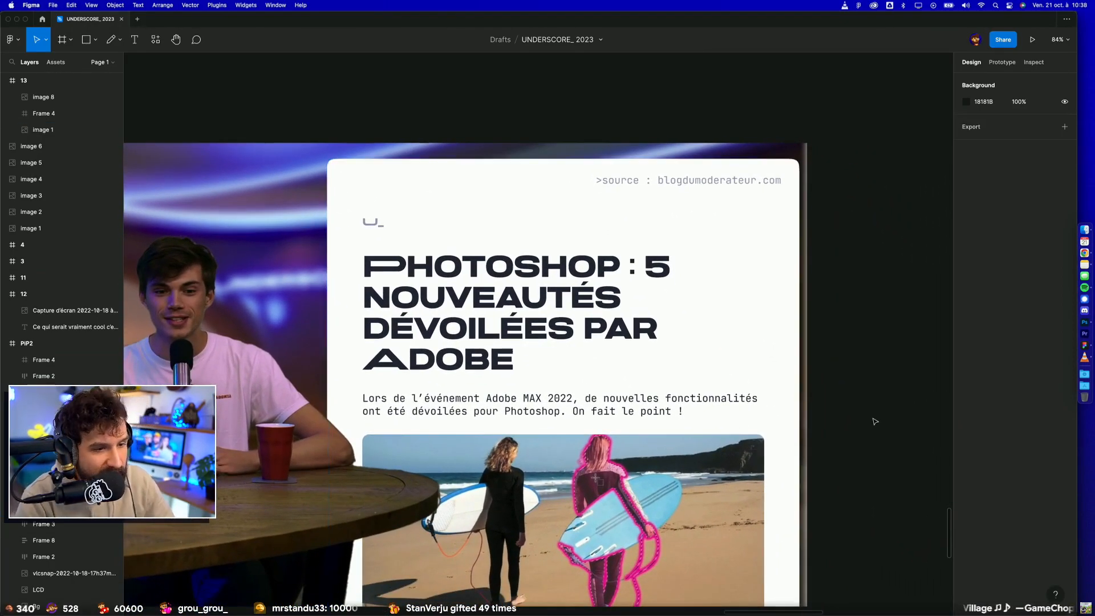
scroll(861, 403, "down", 2)
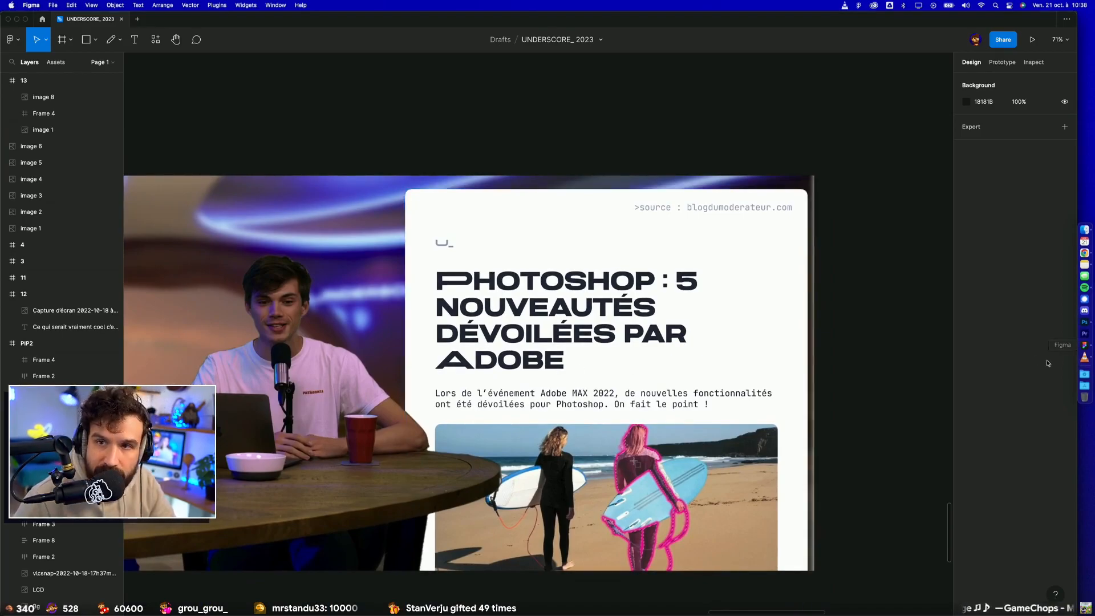
Step: Try sliding the article panel, Frame 4, upward in frame 13 to simulate scrolling behind the table, and undo the moves
left_click_drag(723, 448, 694, 340)
left_click_drag(669, 429, 669, 314)
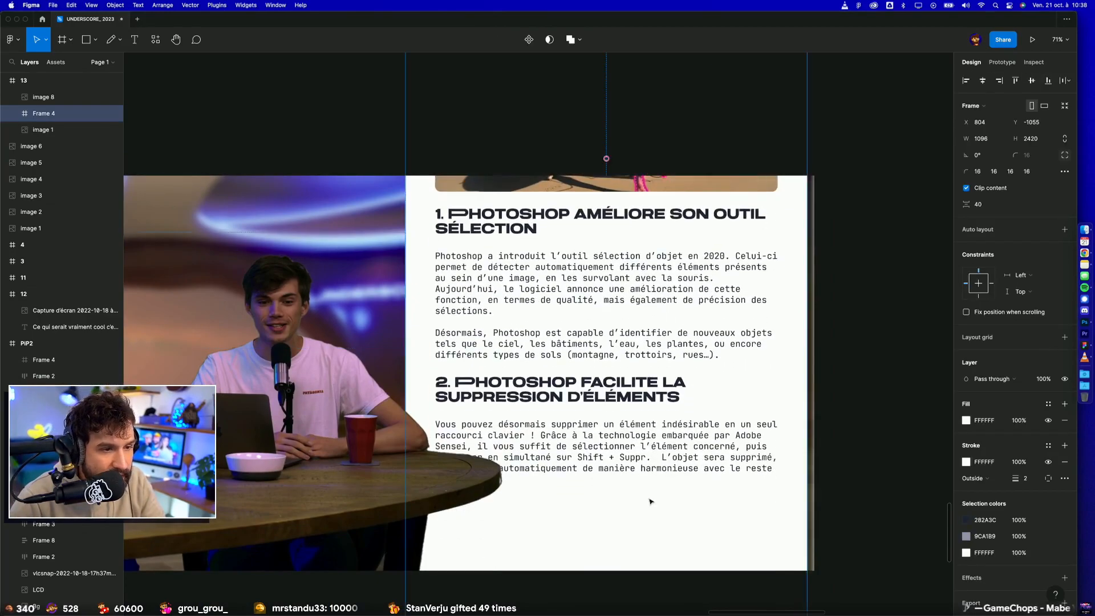
left_click_drag(653, 550, 677, 433)
key("super+z")
key("super+z")
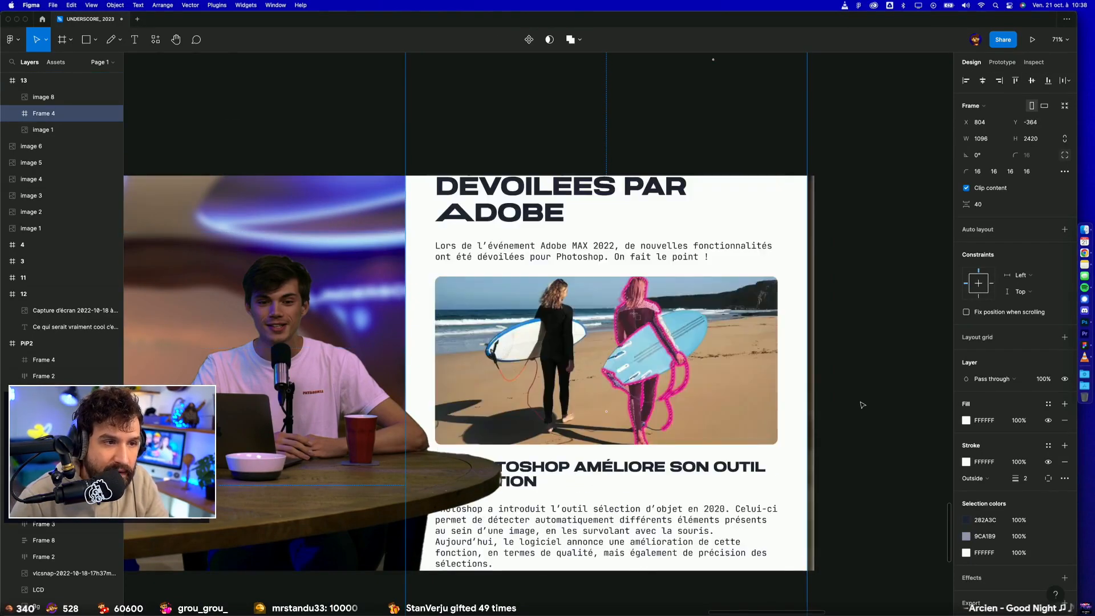
key("super+z")
key("Escape")
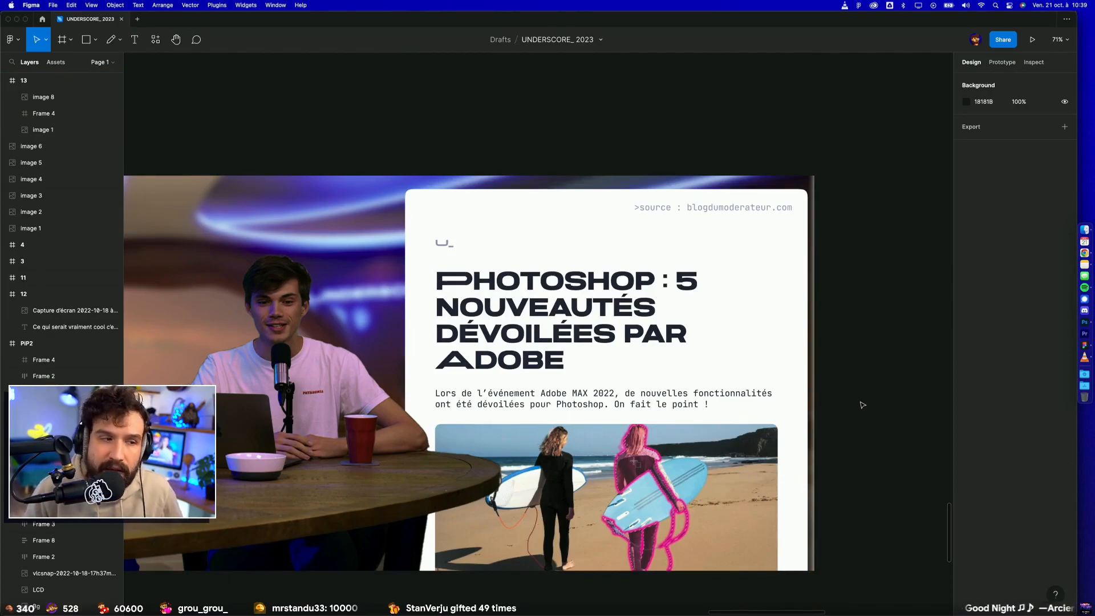
Step: Set the Layer blur on the set render, image 1, to 12 and extend the image past frame 13's right edge
left_click(297, 214)
left_click(968, 371)
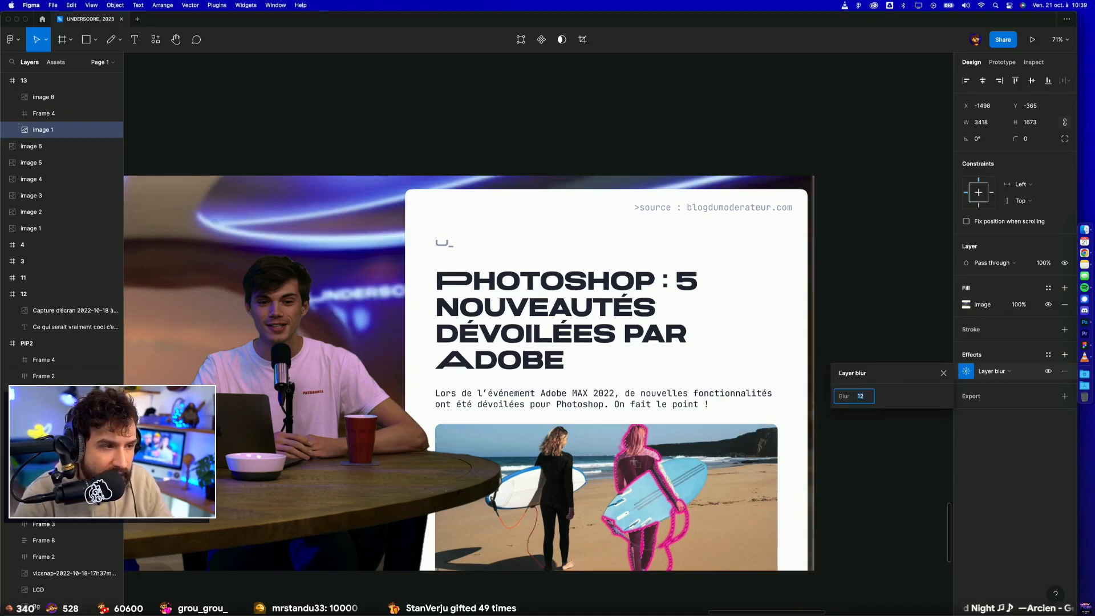
left_click(912, 257)
left_click(795, 183)
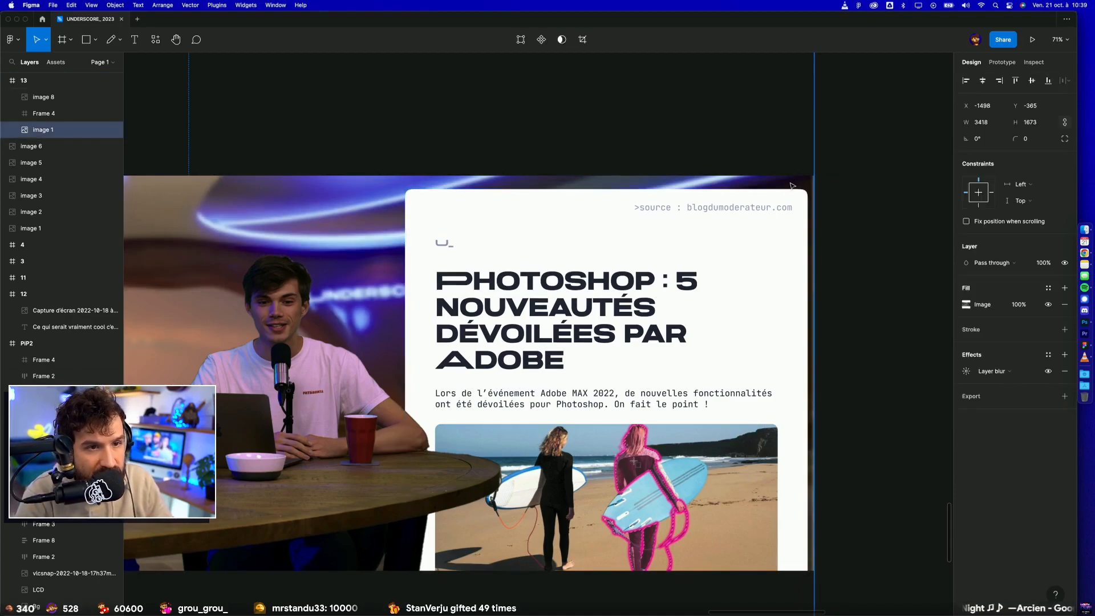
left_click_drag(814, 182, 868, 183)
left_click(893, 229)
Step: Review frame 13 alongside the PiP mock-ups and examine the FullCam frame's blurred background behind the UNDERSCORE_ logo
scroll(894, 244, "down", 2)
scroll(894, 244, "down", 3)
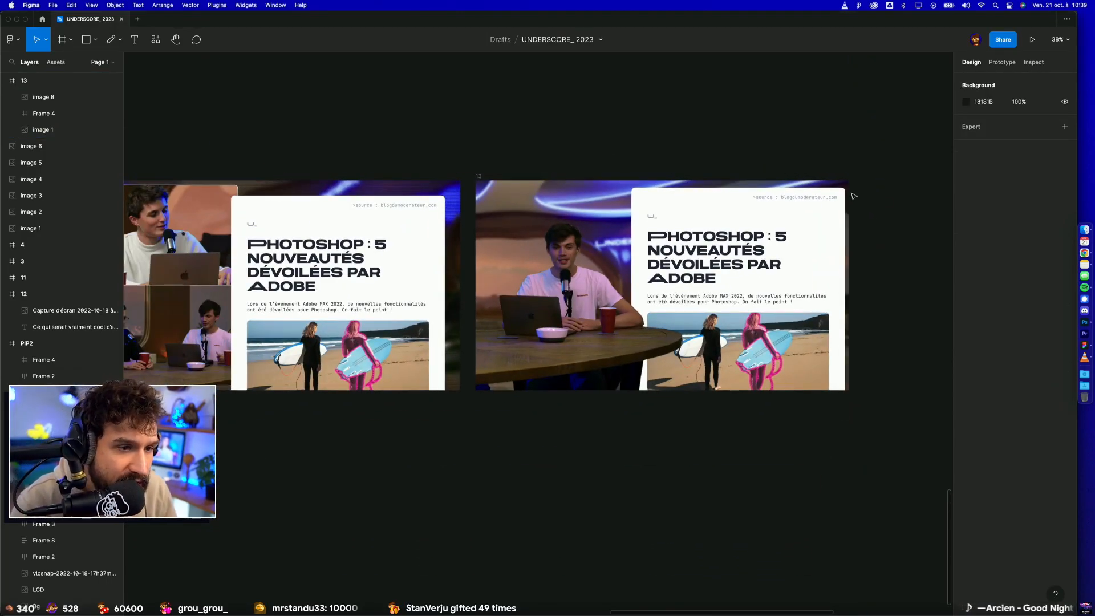
scroll(829, 336, "down", 3)
scroll(628, 320, "left", 1)
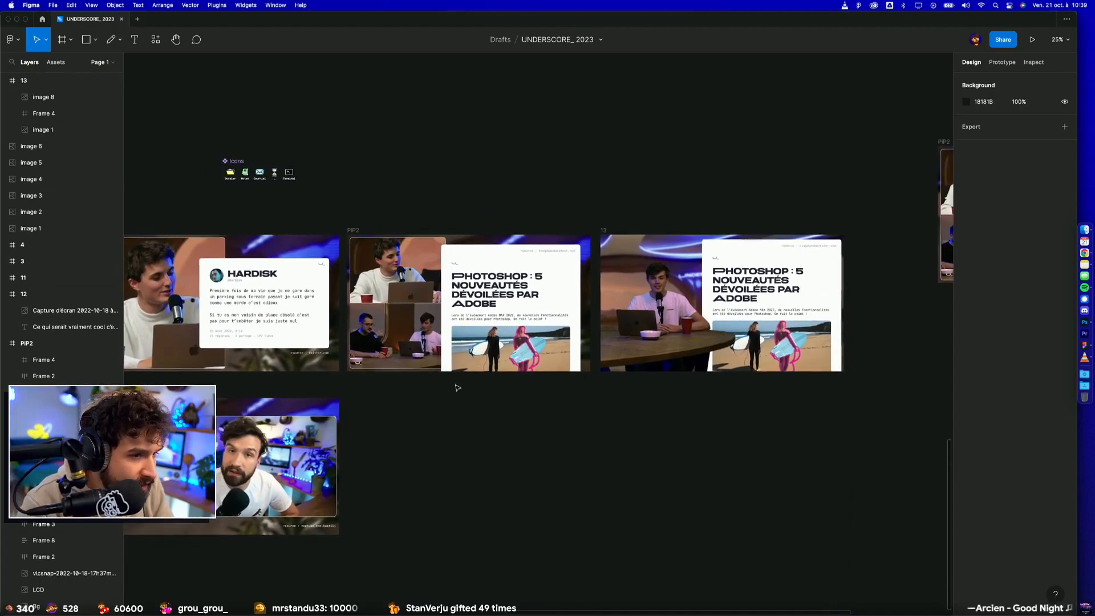
scroll(458, 388, "left", 10)
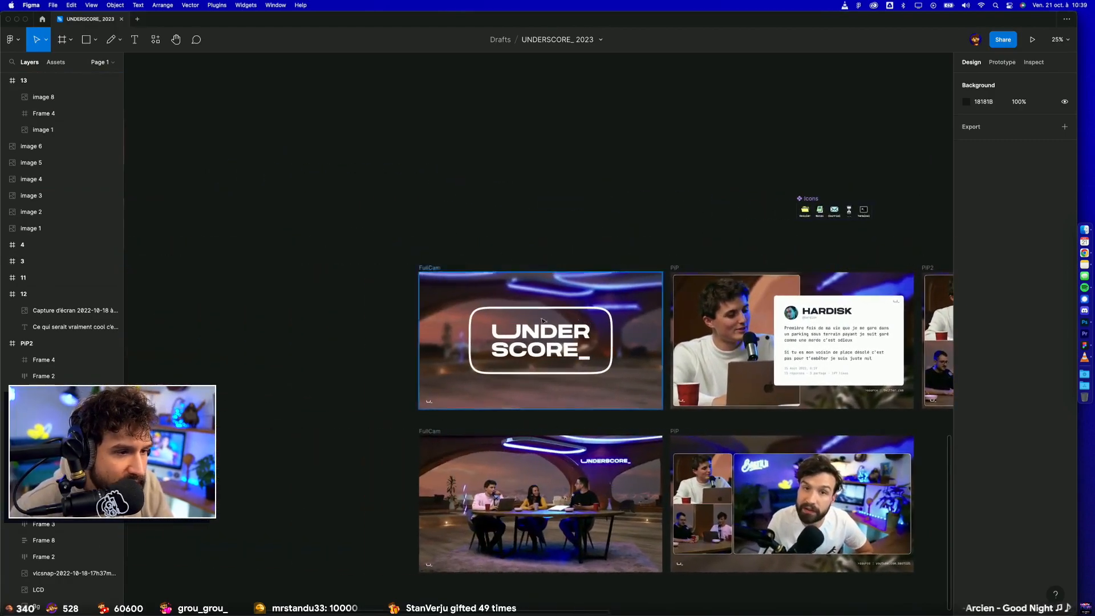
scroll(621, 359, "up", 5)
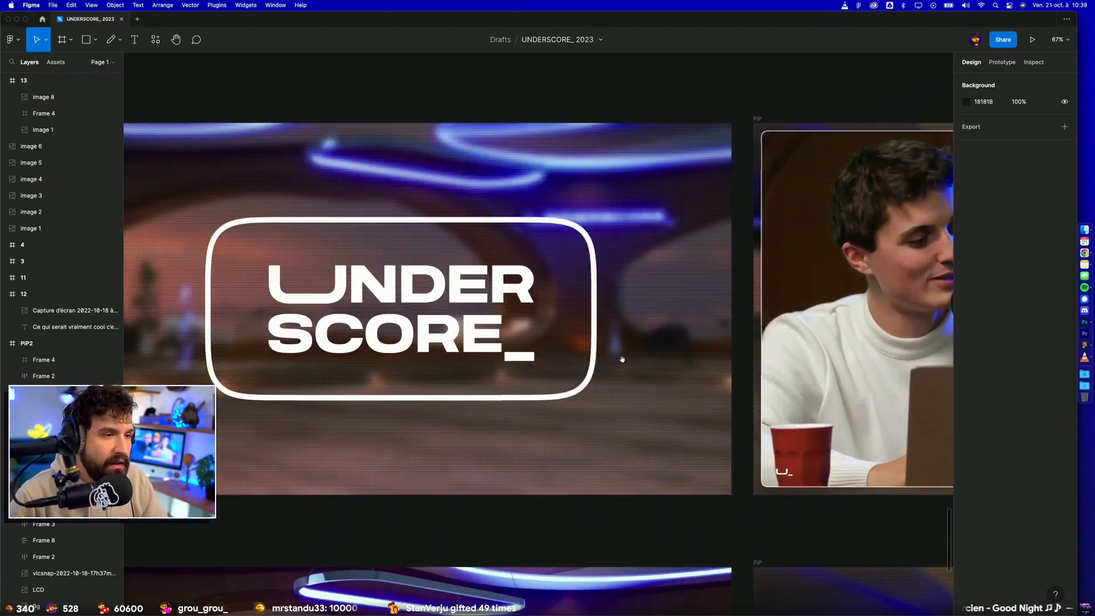
scroll(622, 360, "left", 3)
scroll(762, 354, "up", 2)
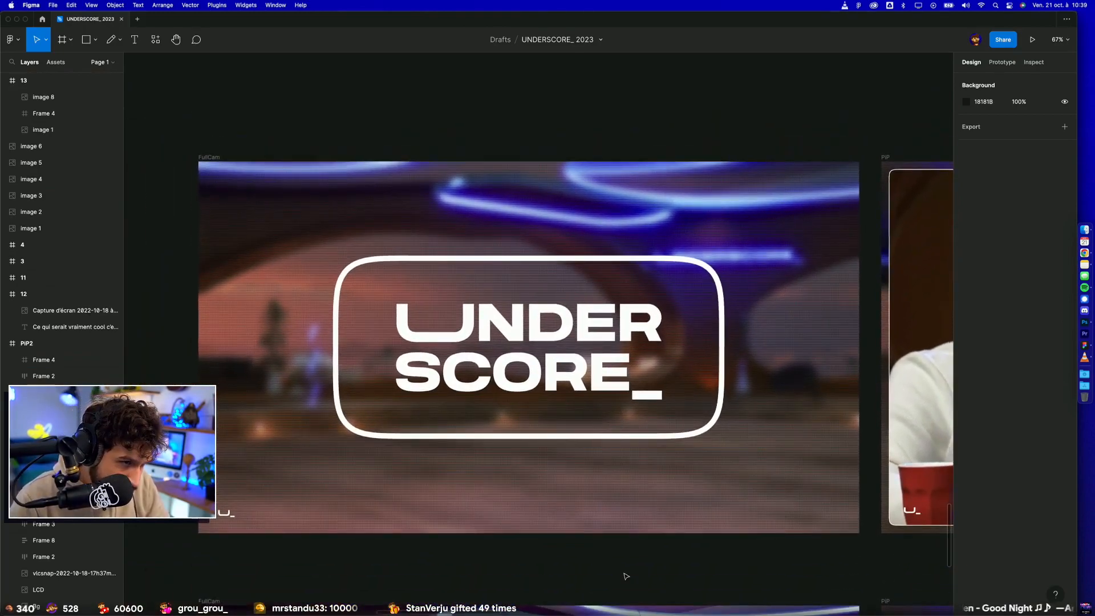
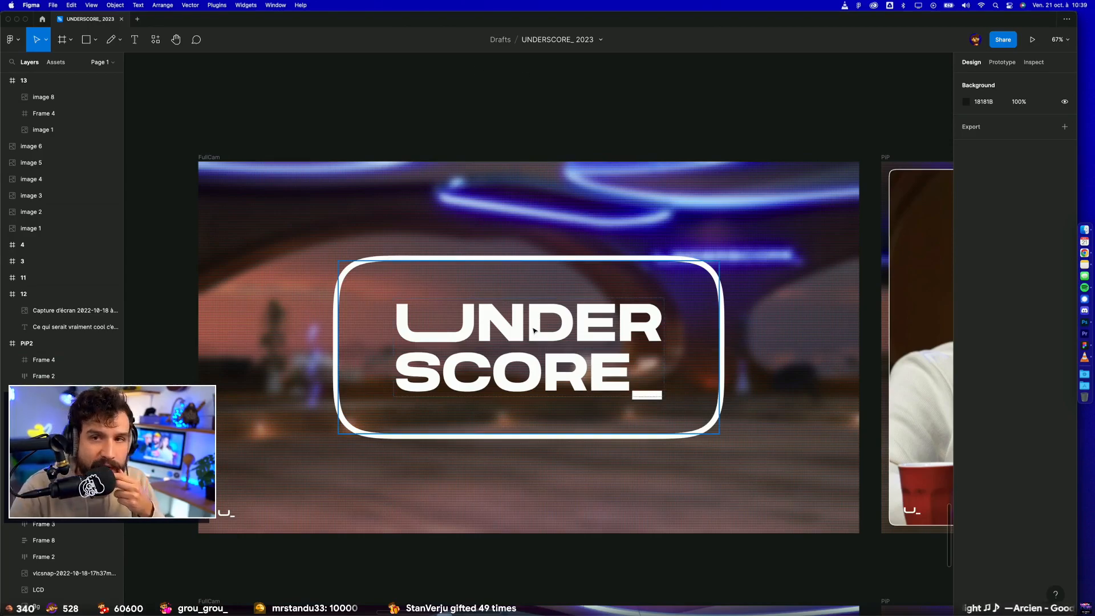
Step: Scale the UNDERSCORE_ logo box, Frame 2, down about its centre to about 852 px wide in the blurred FullCam frame
left_click(483, 348)
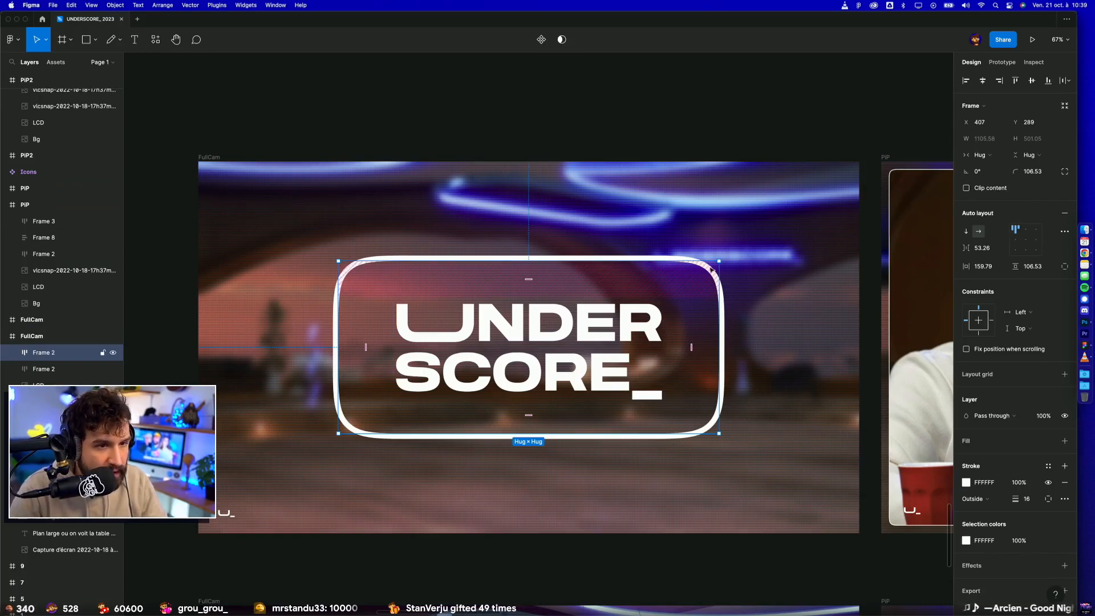
left_click_drag(719, 261, 682, 293)
key("super+z")
key("k")
left_click_drag(719, 262, 675, 291)
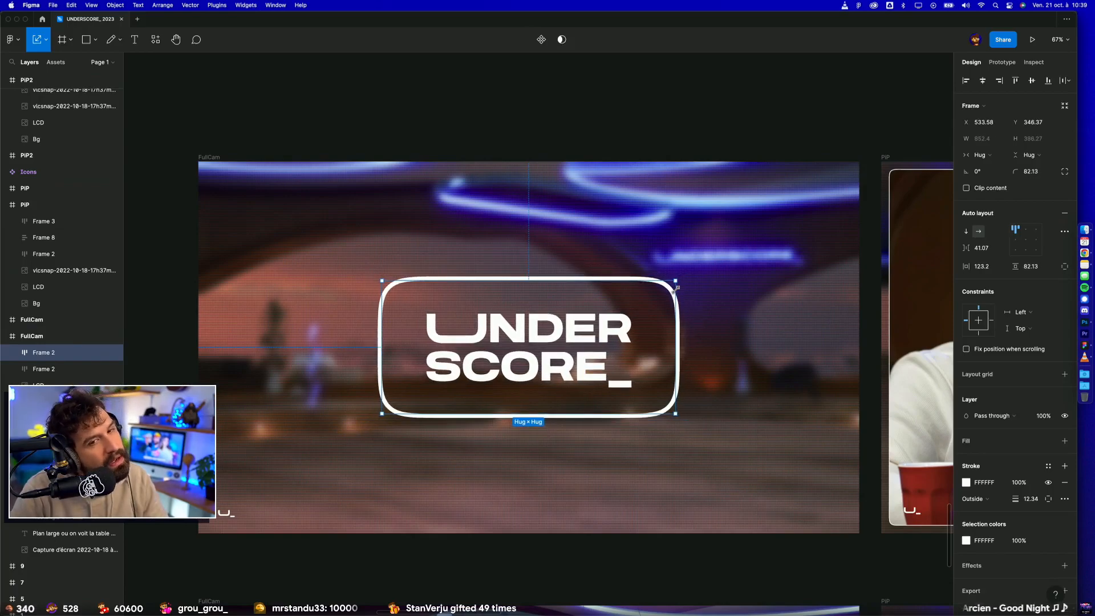
left_click(690, 144)
Step: Compare the logo box's rounded outline with the hanging light ring in the wide-shot FullCam frame below it
scroll(689, 143, "down", 5)
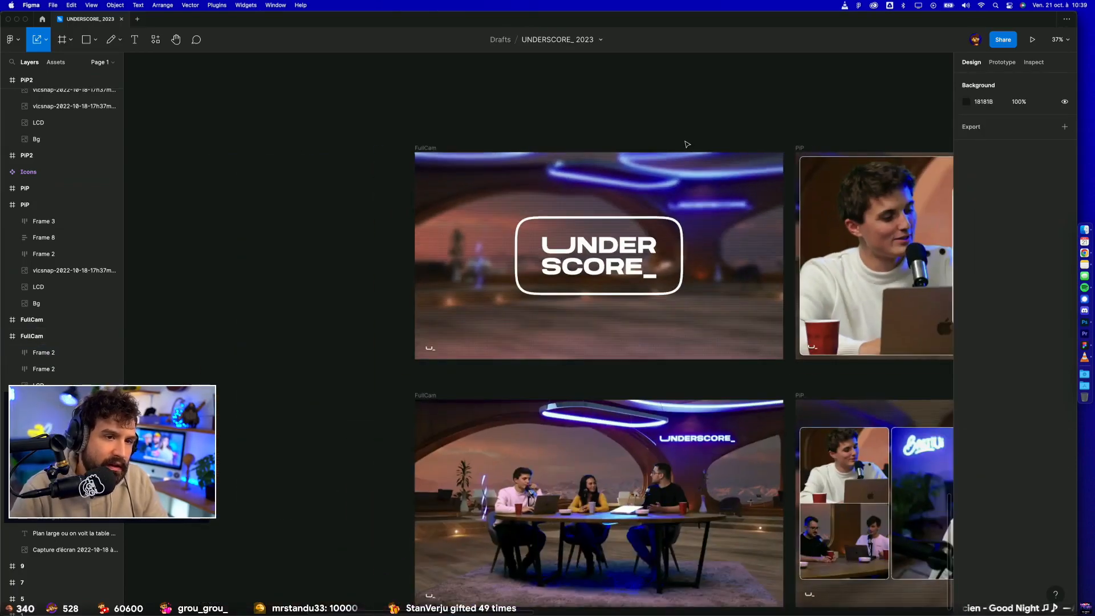
scroll(616, 254, "up", 8)
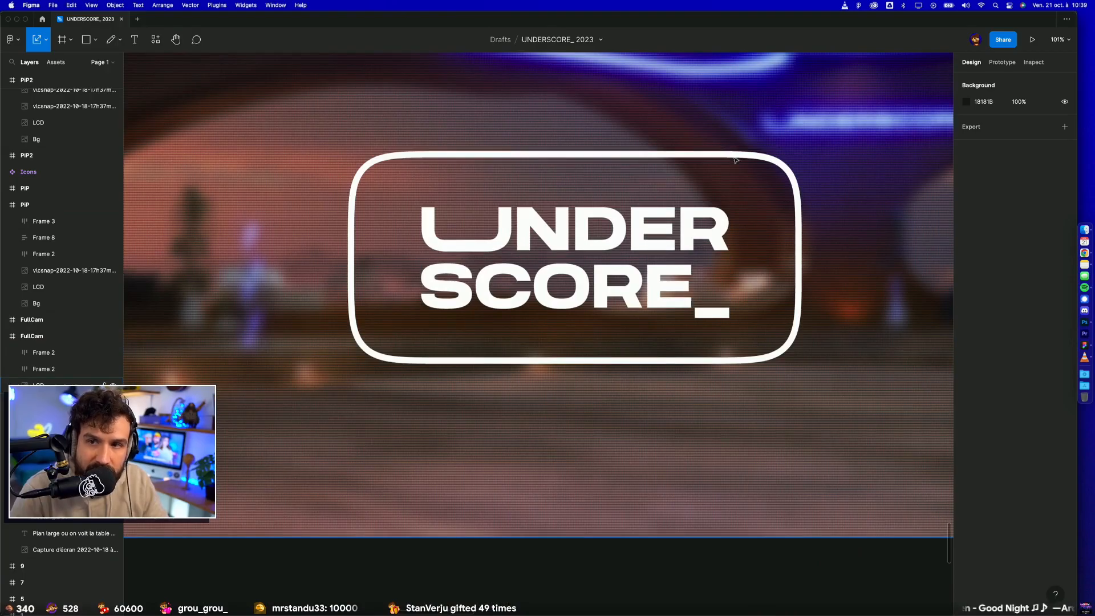
scroll(325, 432, "up", 5)
scroll(801, 266, "down", 10)
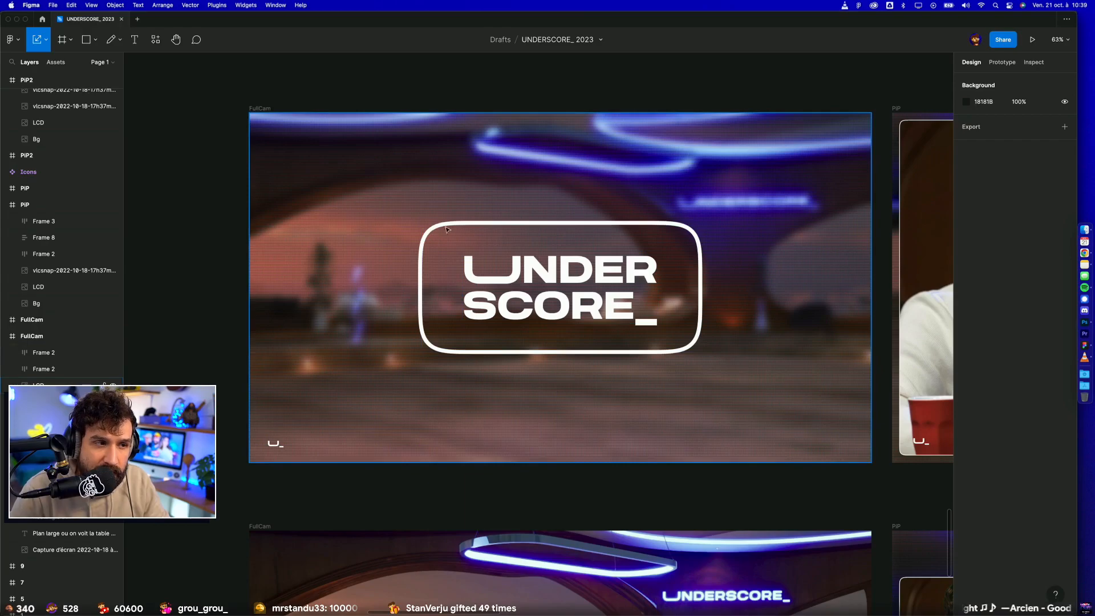
scroll(569, 367, "down", 5)
scroll(459, 408, "up", 10)
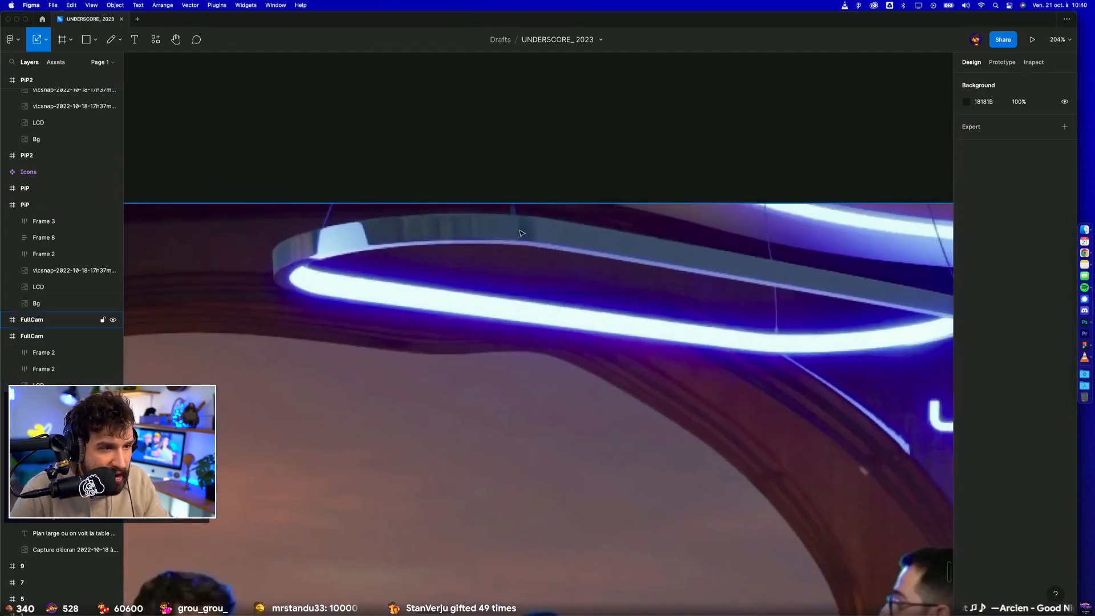
scroll(844, 365, "right", 2)
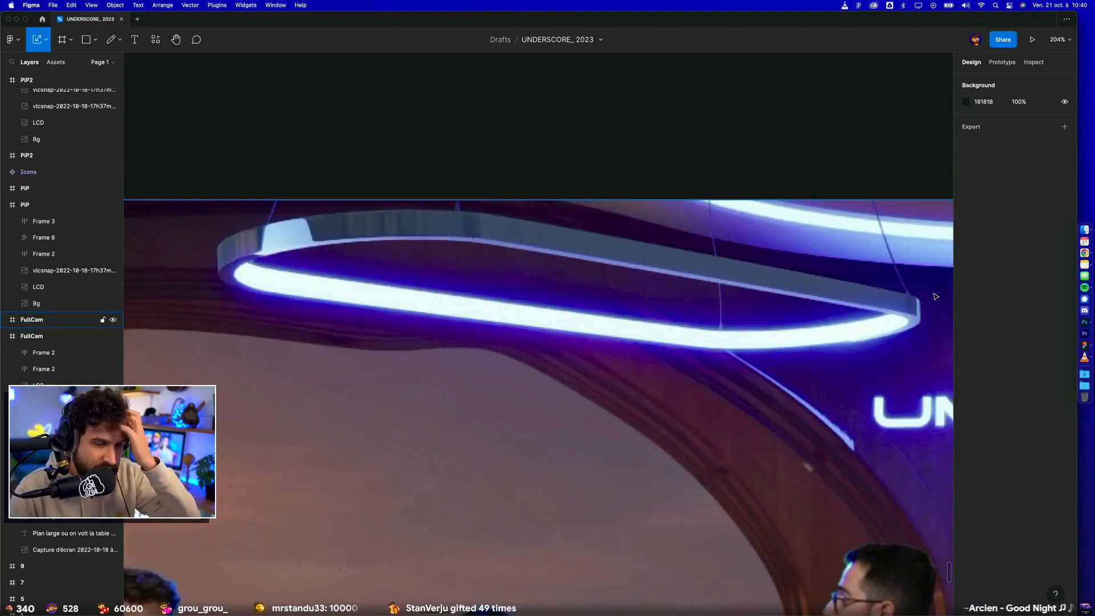
scroll(651, 345, "down", 3)
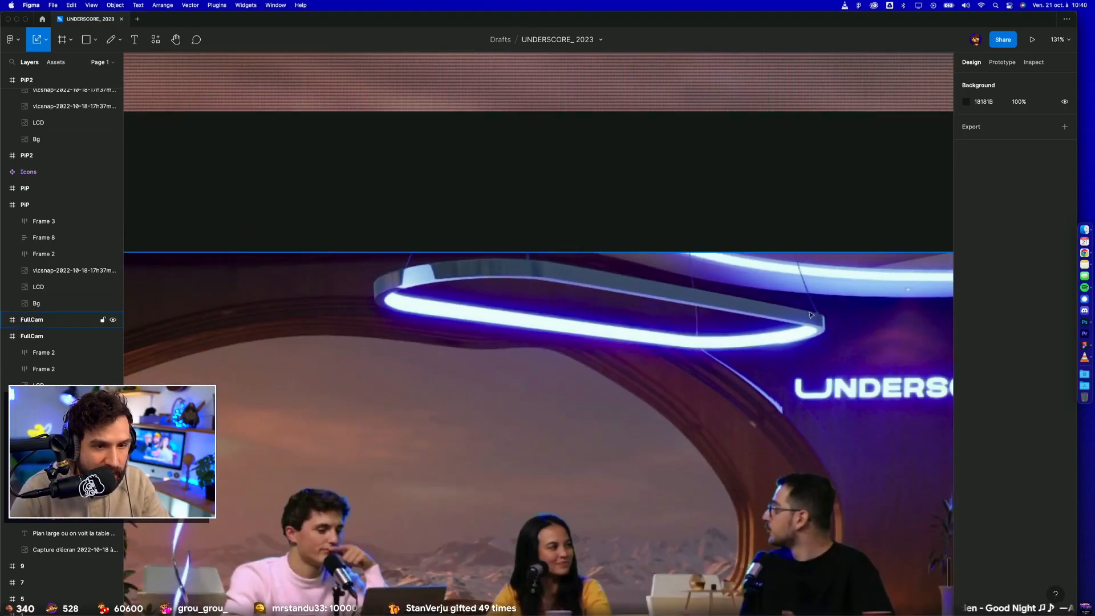
scroll(548, 298, "up", 6)
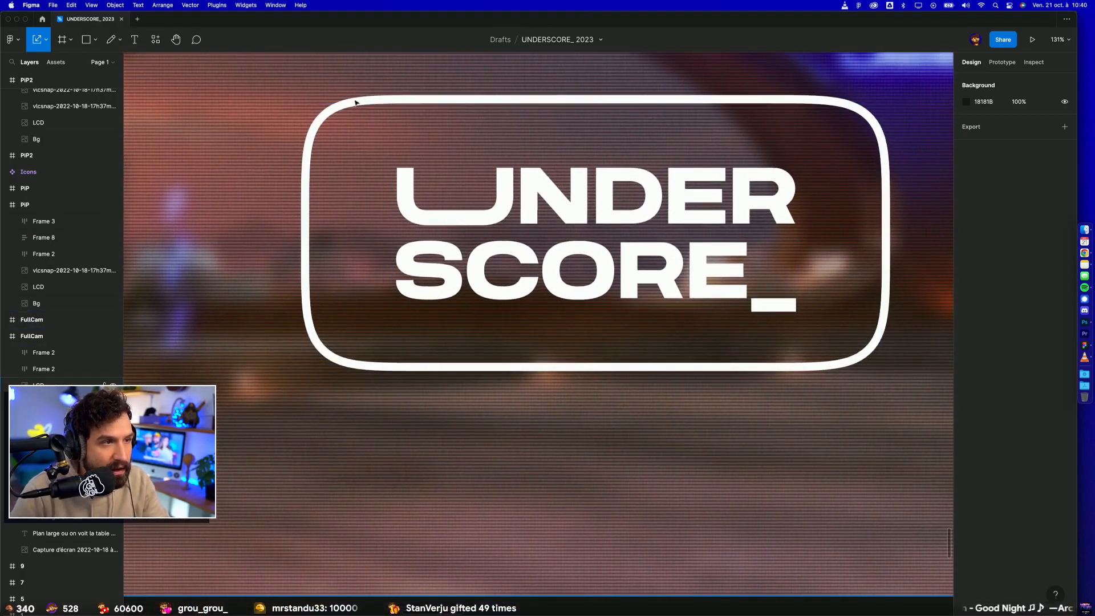
scroll(583, 330, "down", 5)
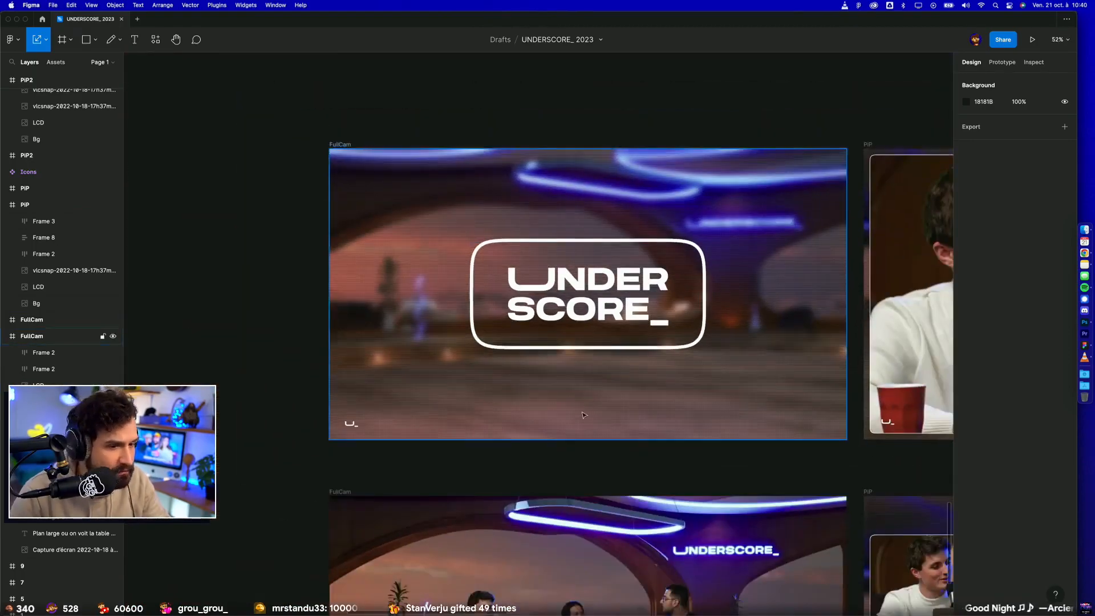
scroll(627, 399, "down", 3)
scroll(636, 431, "up", 4)
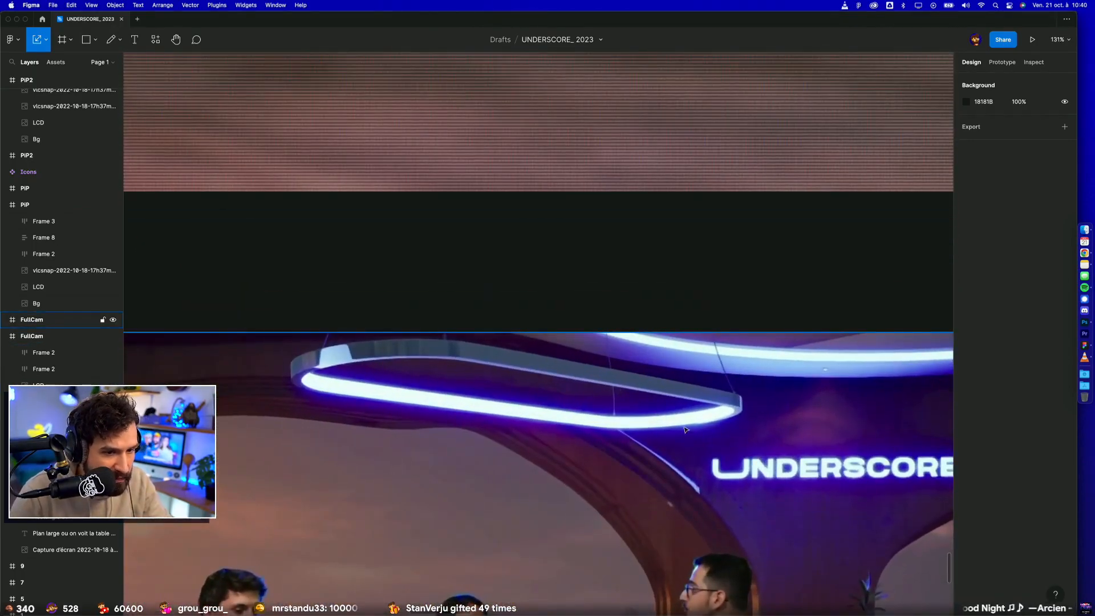
scroll(659, 448, "down", 5)
left_click_drag(677, 350, 624, 475)
scroll(590, 396, "up", 2)
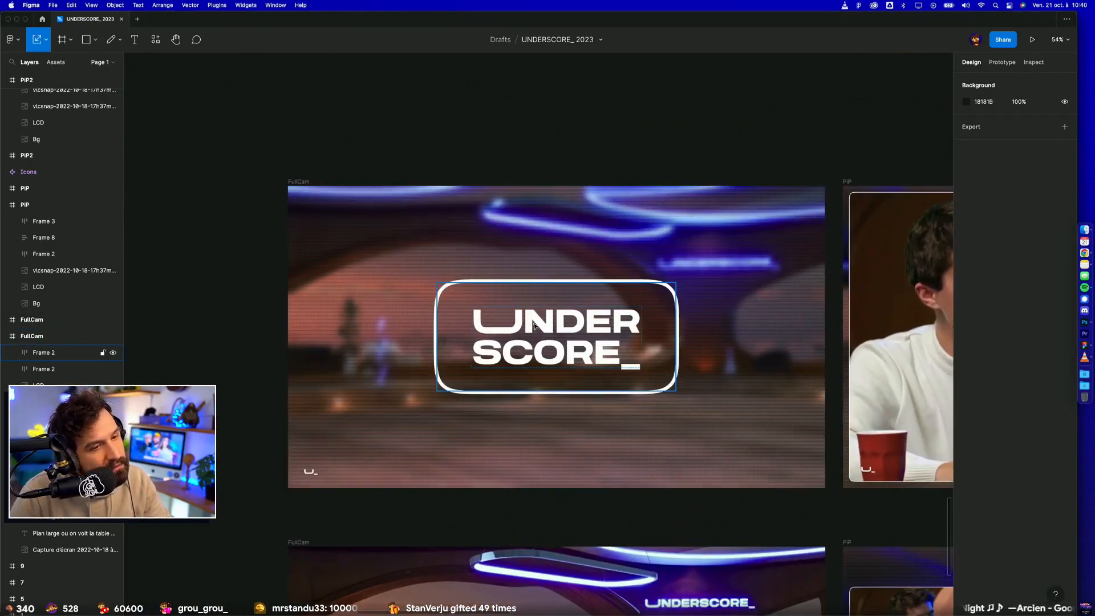
Step: Try scaling the blurred FullCam frame and sliding its LCD overlay downward, and undo the changes
left_click(543, 187)
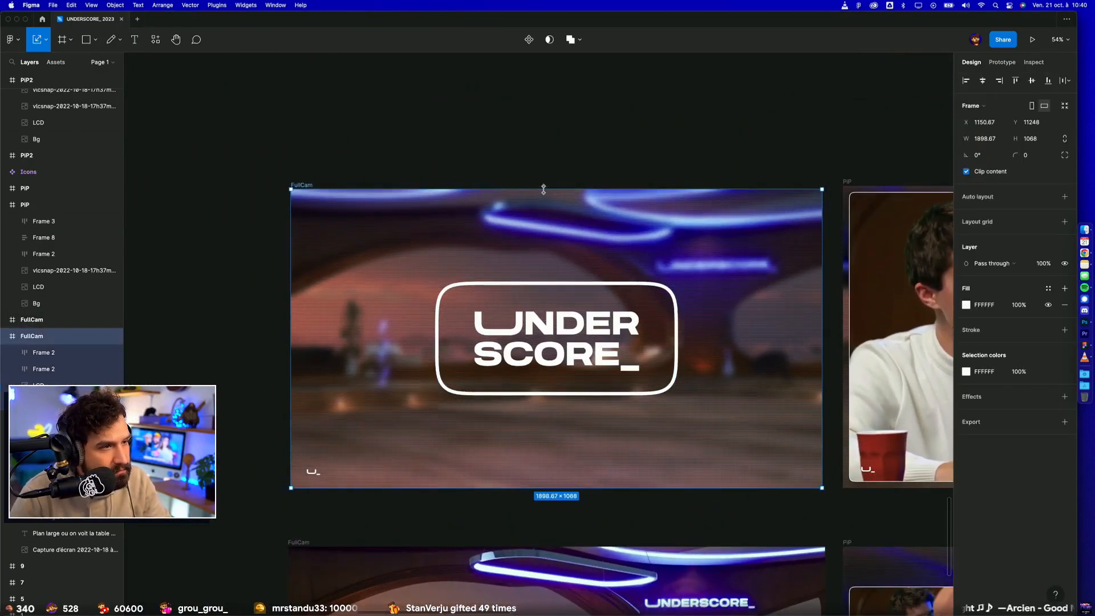
left_click(544, 234)
left_click_drag(544, 234, 552, 447)
key("super+z")
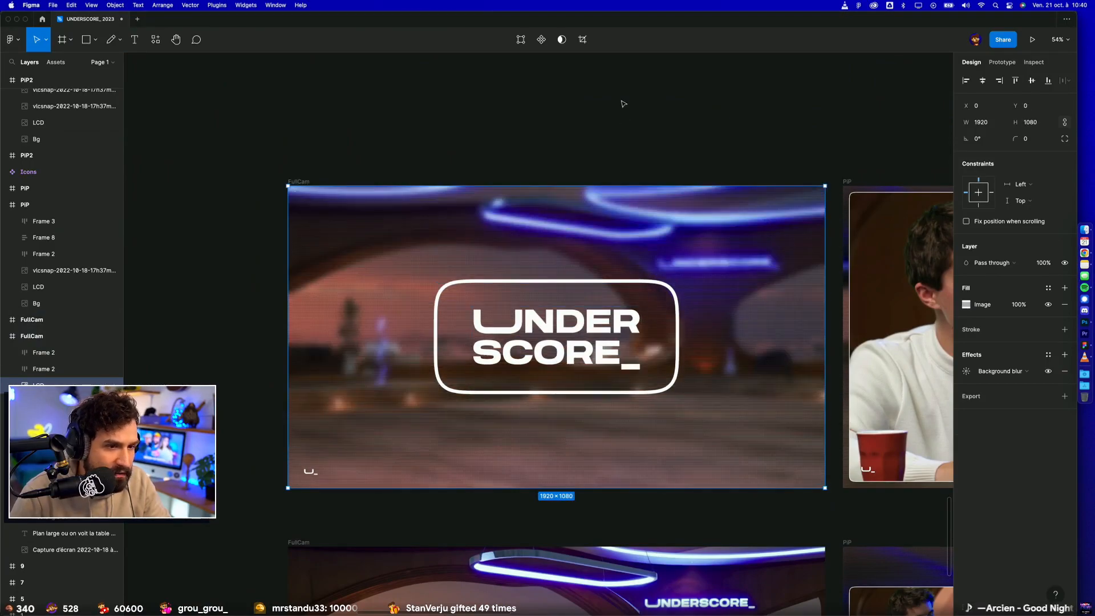
left_click(608, 104)
Step: Compare both FullCam frames, try lowering the upper edge of the blurred one, and undo the change
scroll(613, 437, "down", 6)
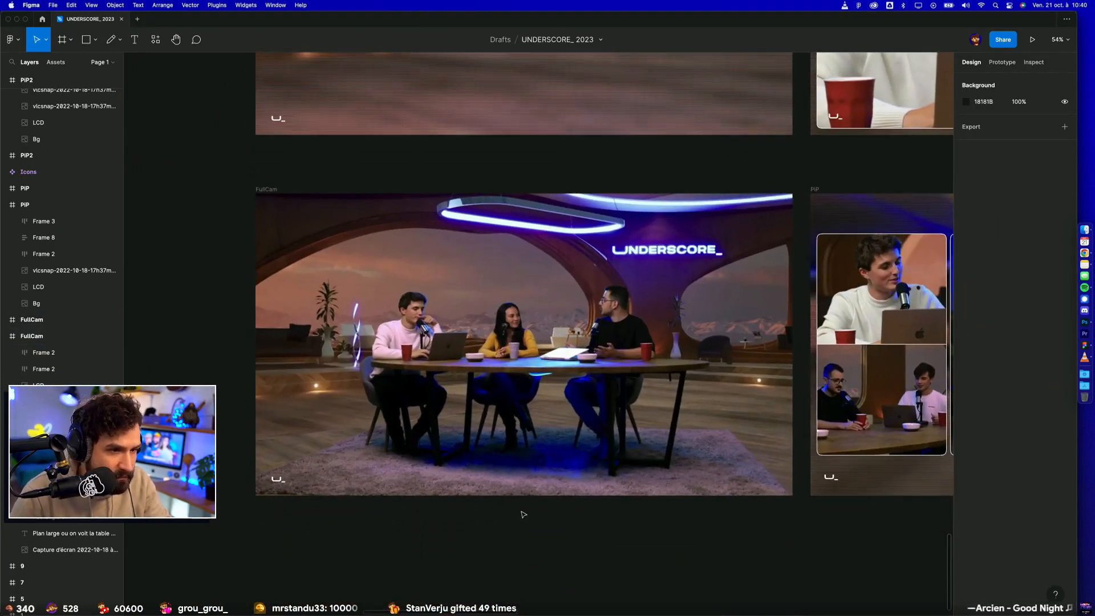
scroll(524, 515, "up", 4)
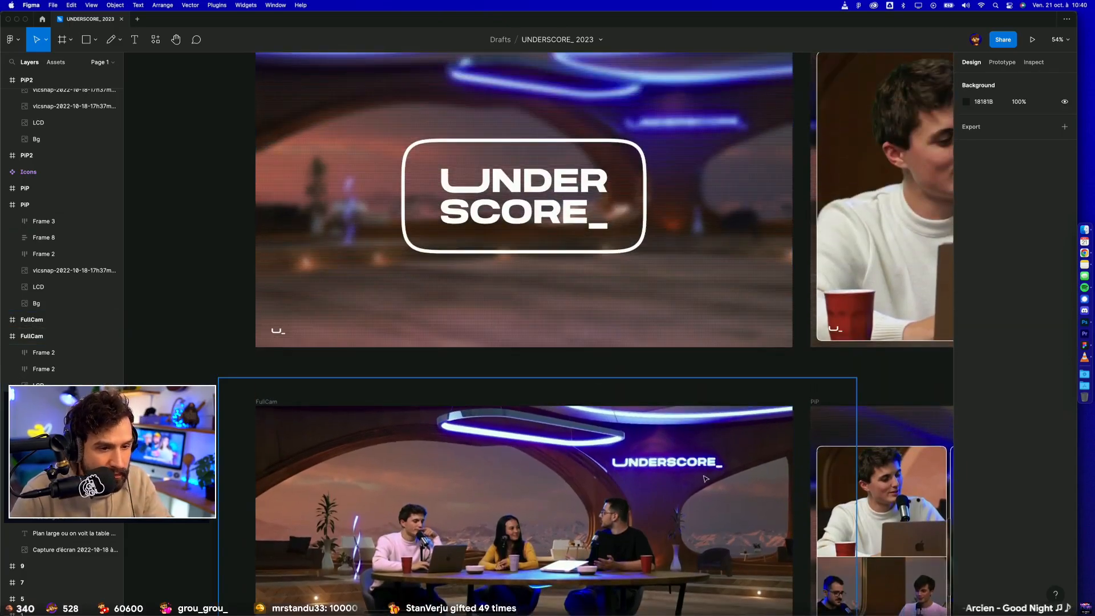
scroll(545, 228, "up", 1)
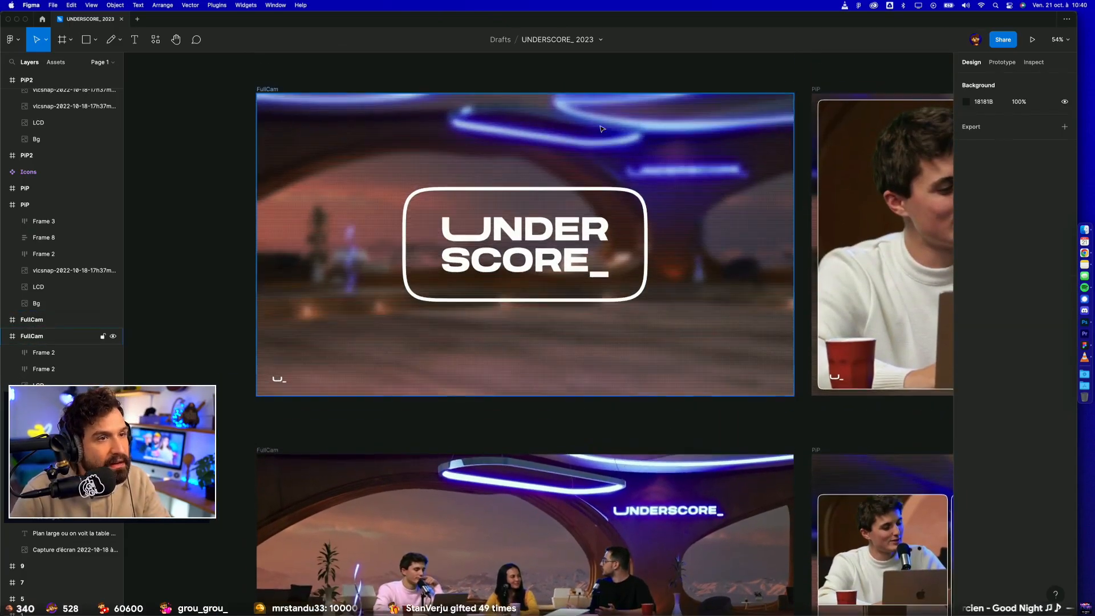
left_click(545, 96)
left_click_drag(544, 95, 545, 262)
key("super+z")
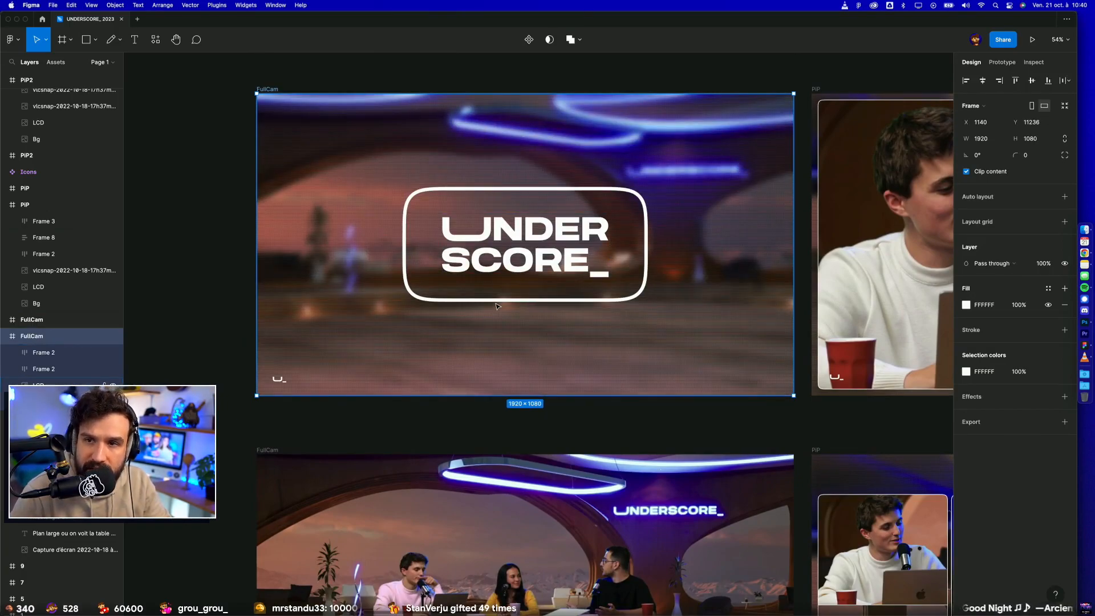
Step: Examine the light ring and the small corner logo, Frame 2, in the wide-shot FullCam frame up close
scroll(496, 307, "down", 5)
scroll(575, 417, "up", 3)
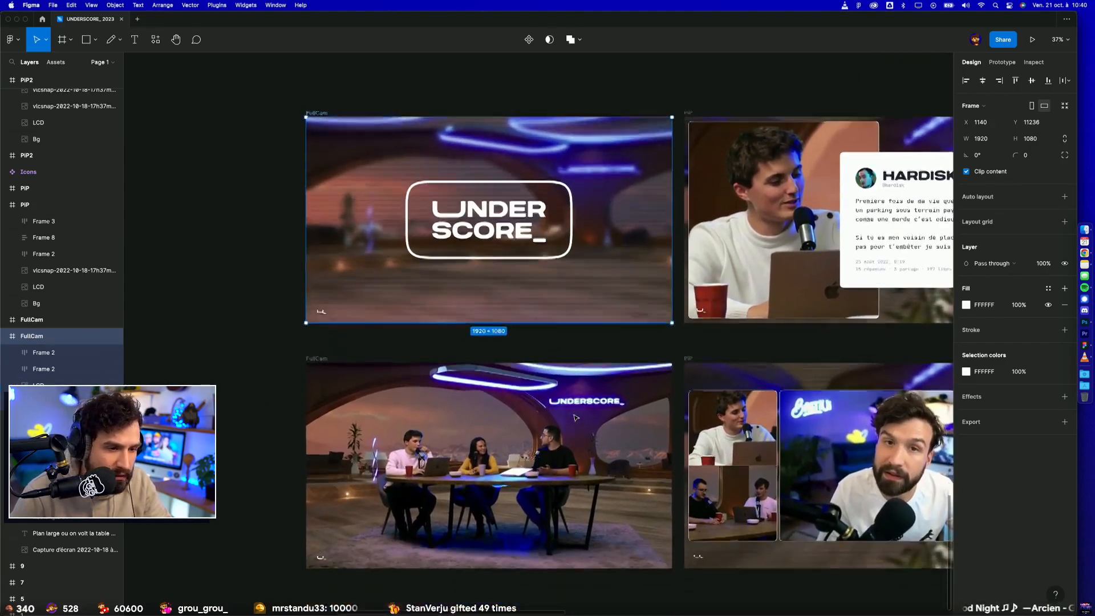
scroll(575, 417, "down", 2)
left_click(240, 351)
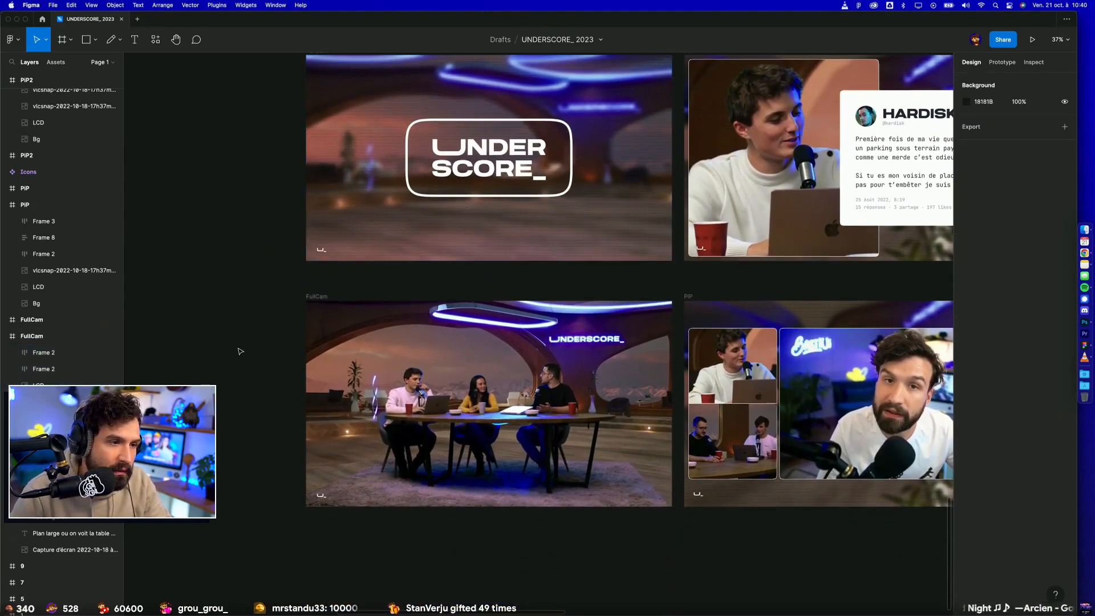
scroll(482, 318, "up", 5)
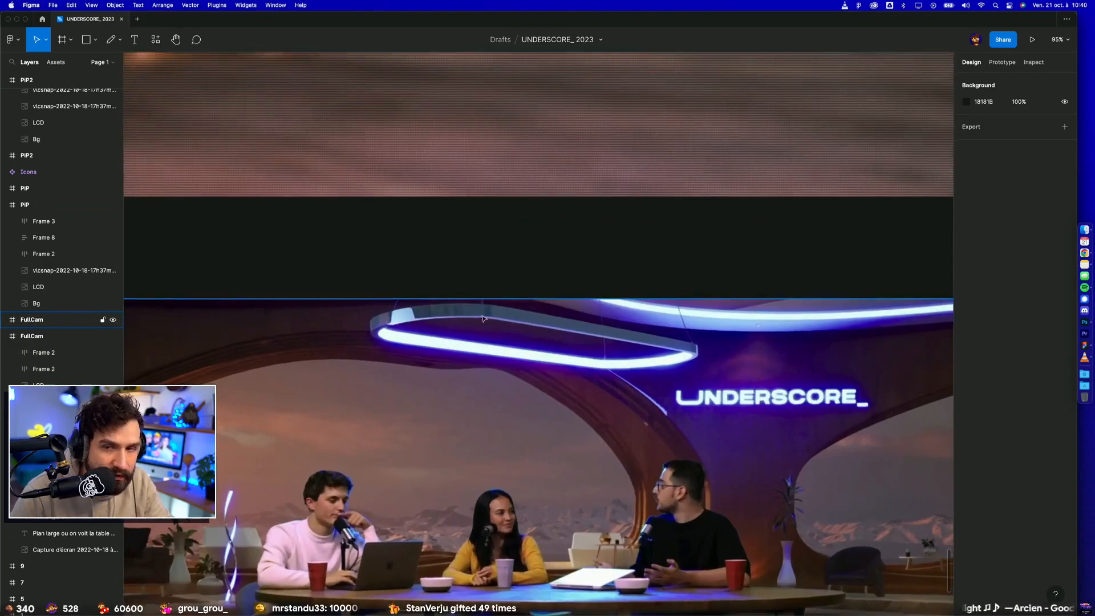
scroll(483, 318, "down", 5)
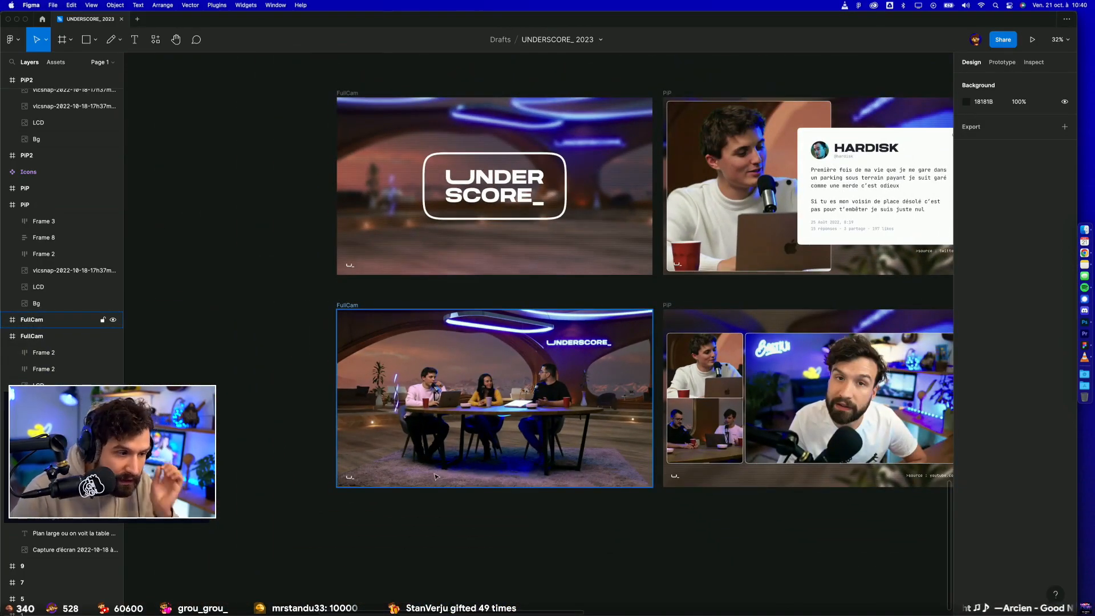
scroll(438, 477, "up", 5)
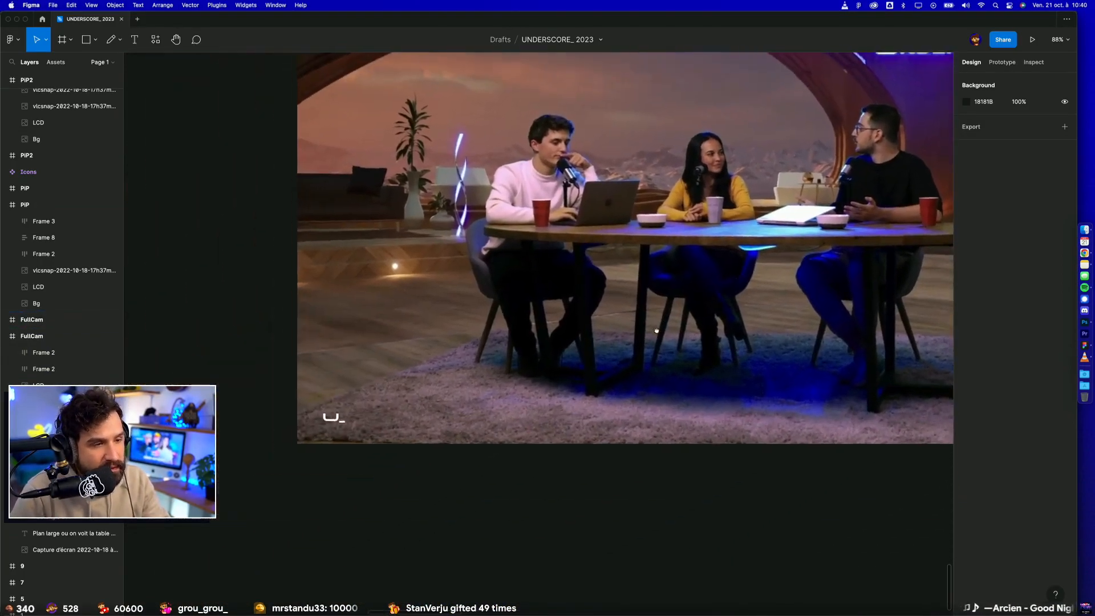
scroll(320, 433, "up", 5)
left_click(399, 420)
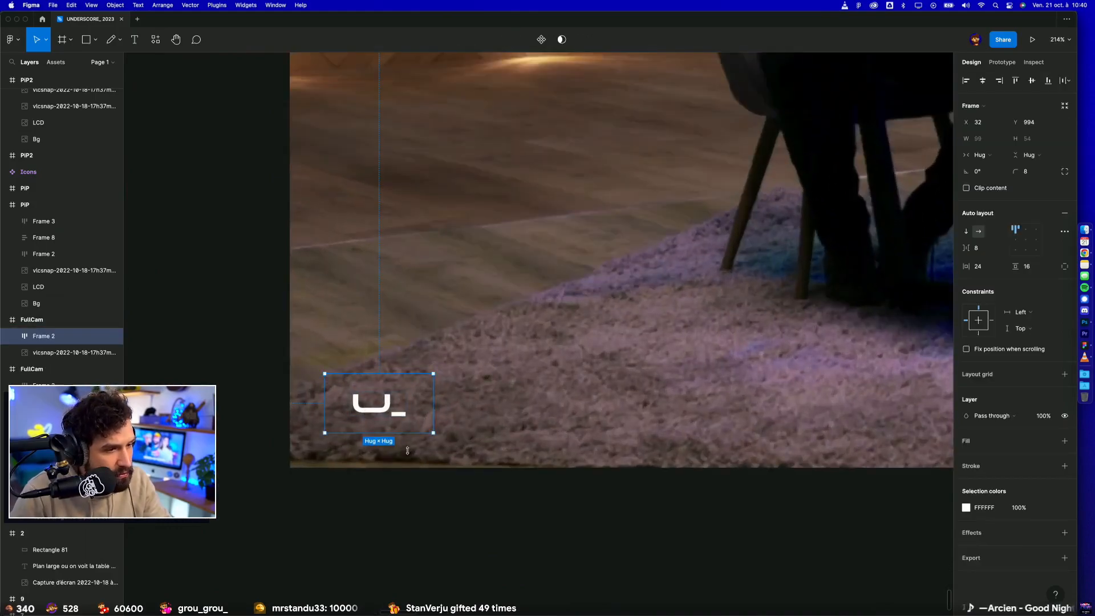
left_click(424, 493)
scroll(423, 495, "down", 8)
scroll(460, 513, "up", 1)
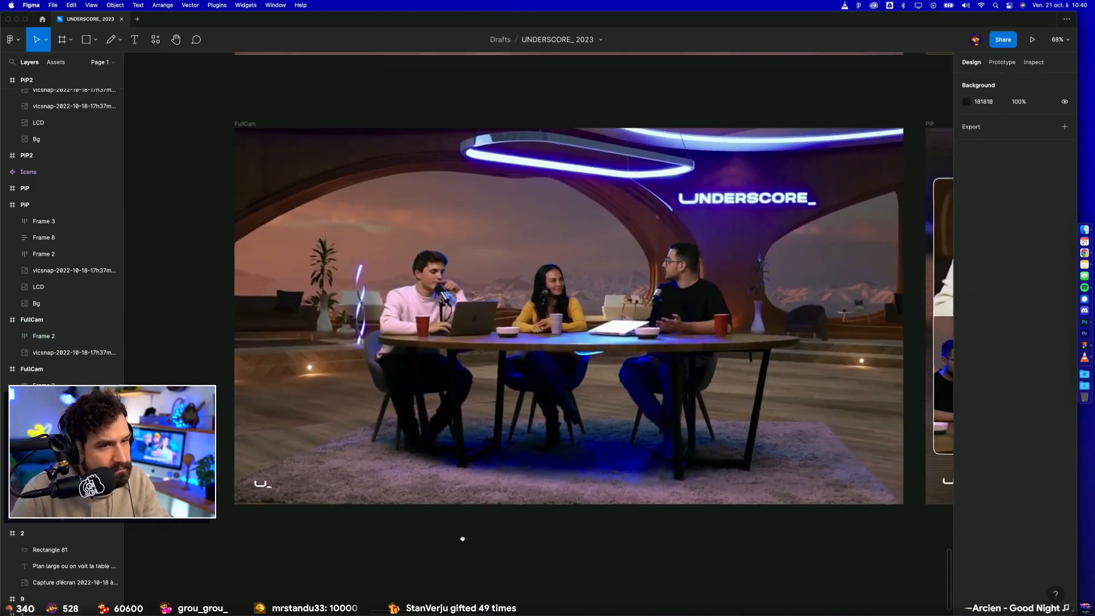
Step: Review the FullCam frames beside the PiP mock-ups and examine the camera outline and tweet card in the upper PiP frame
scroll(603, 416, "down", 4)
scroll(509, 438, "right", 3)
scroll(509, 438, "up", 2)
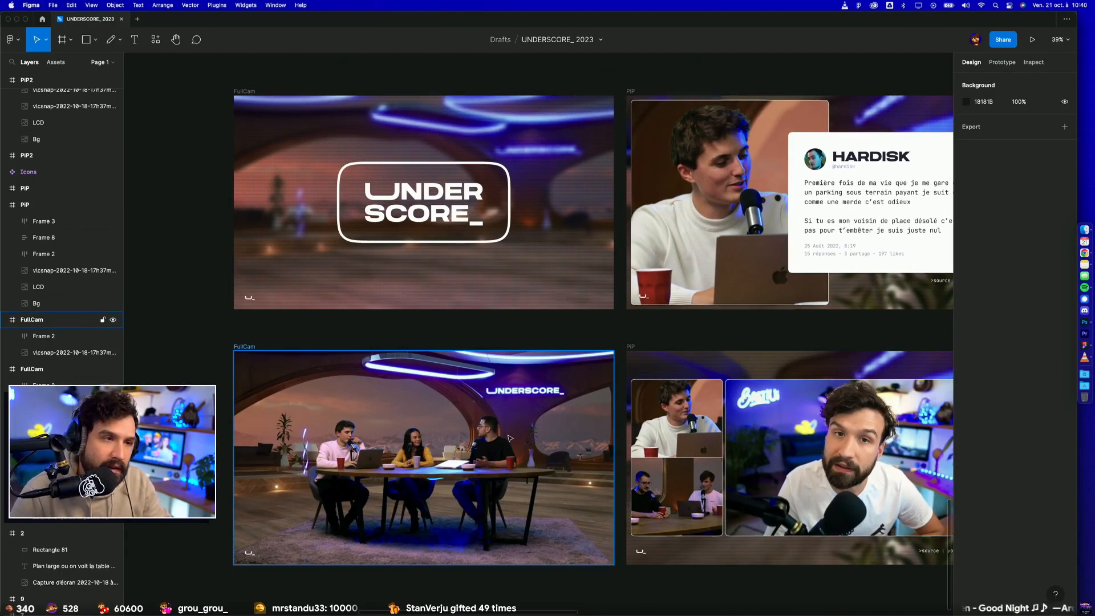
scroll(488, 167, "up", 2)
scroll(485, 168, "down", 3)
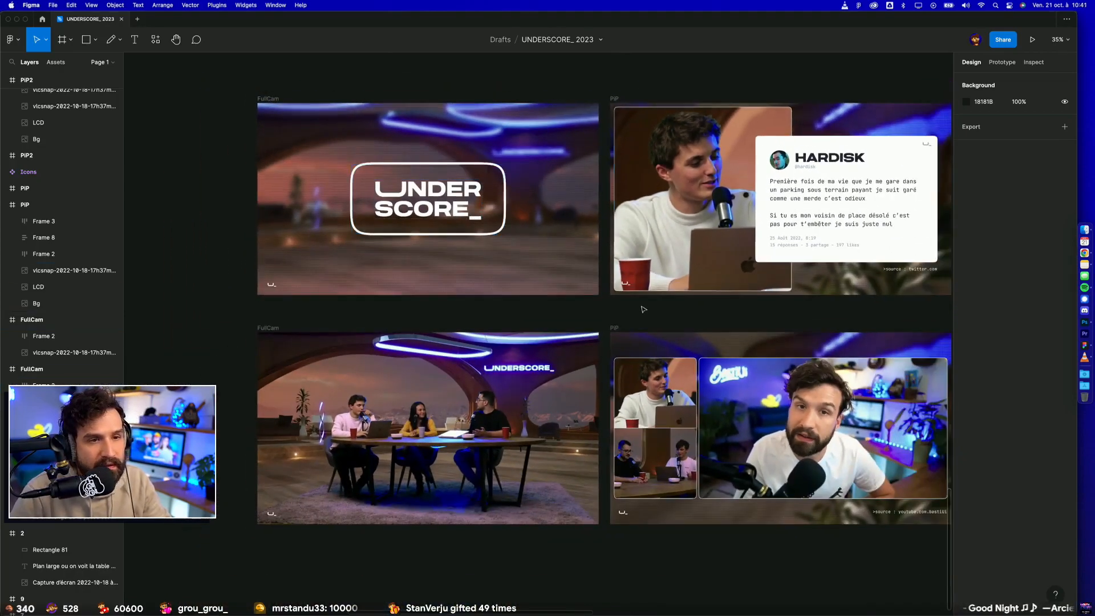
scroll(656, 200, "up", 5)
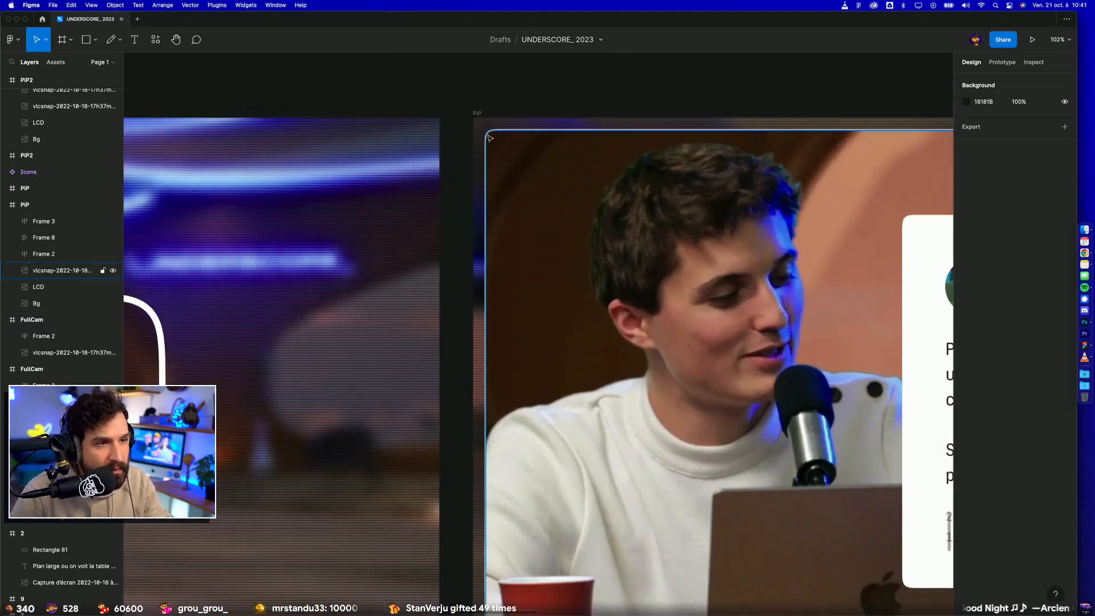
scroll(526, 257, "down", 4)
scroll(548, 371, "left", 3)
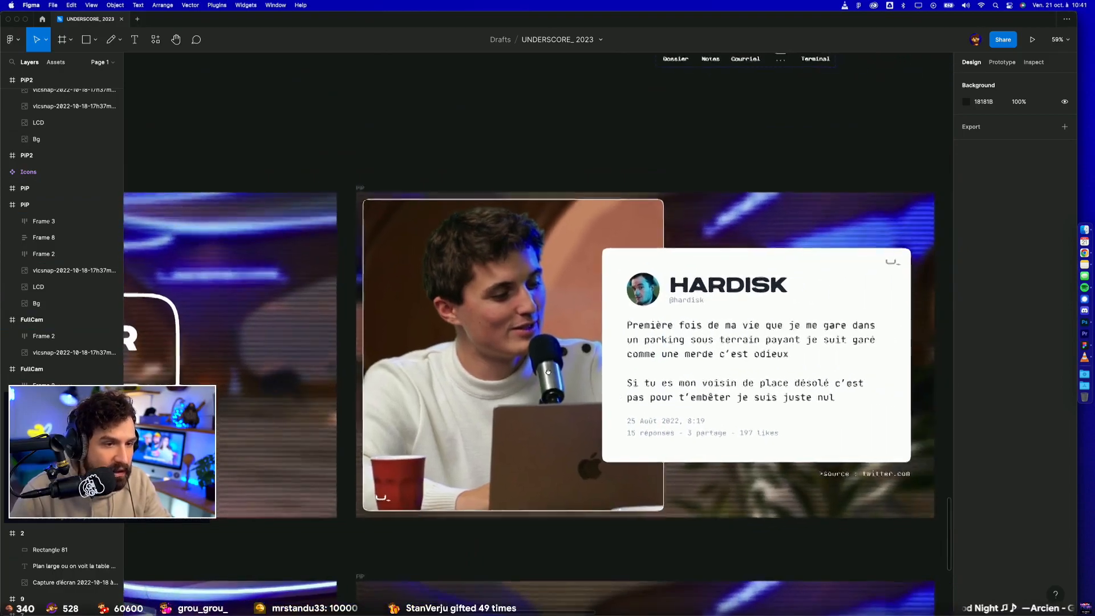
scroll(609, 532, "right", 3)
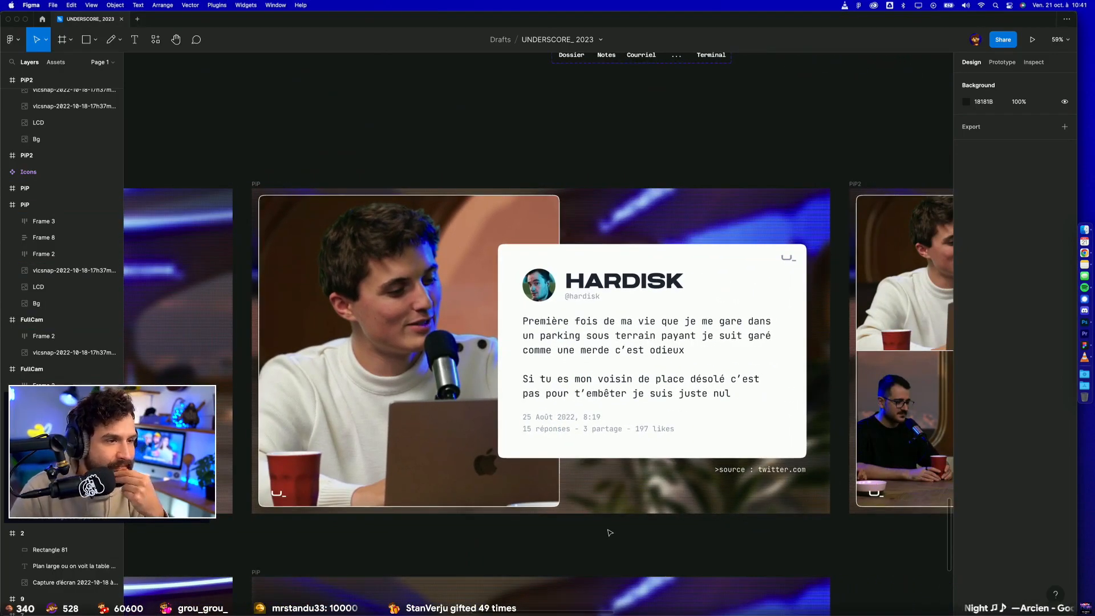
scroll(609, 532, "down", 10)
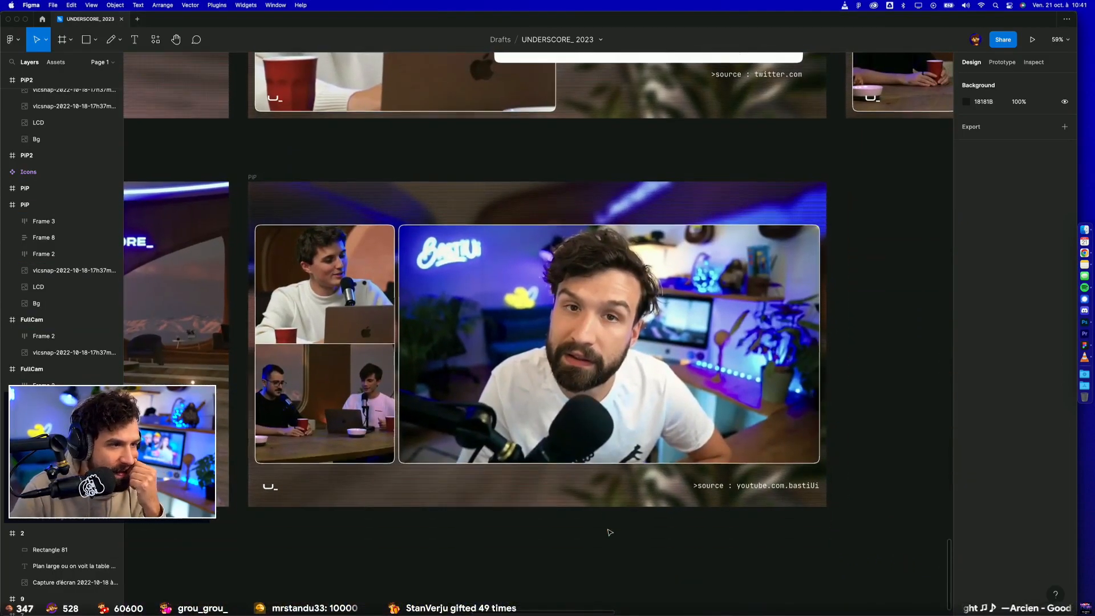
Step: Try moving the LCD overlay out of position in the PiP frame with the YouTube source, and undo the move
left_click(593, 199)
left_click_drag(557, 205, 820, 171)
key("super+z")
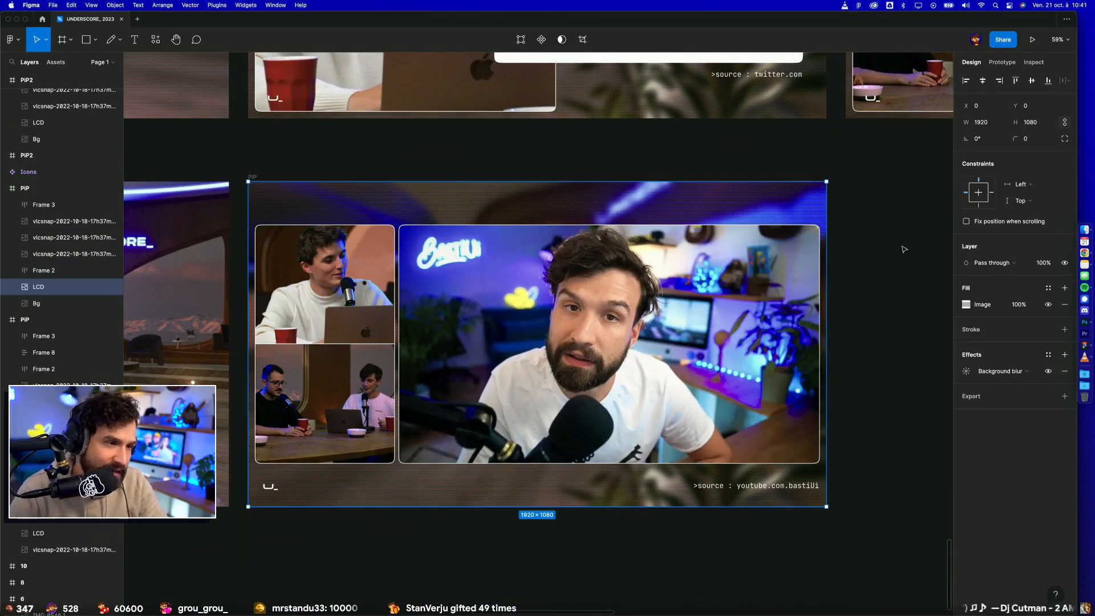
left_click(875, 251)
Step: Try moving the tweet card, Frame 8, down out of the PiP frame with the Twitter source, and undo the move
scroll(876, 253, "up", 1)
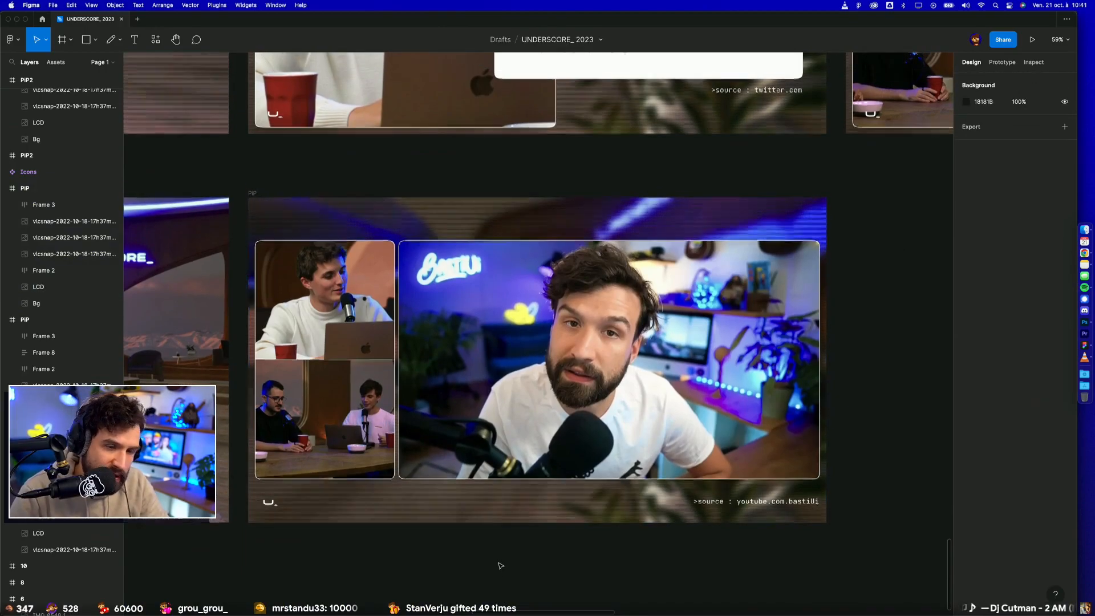
scroll(501, 565, "up", 3)
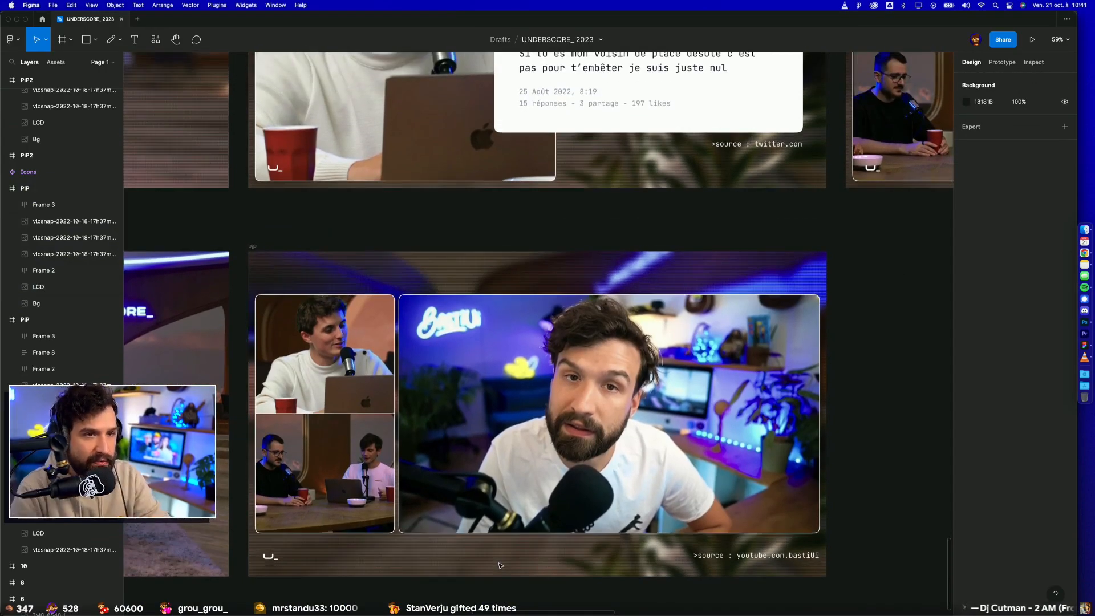
scroll(501, 566, "up", 10)
left_click(669, 335)
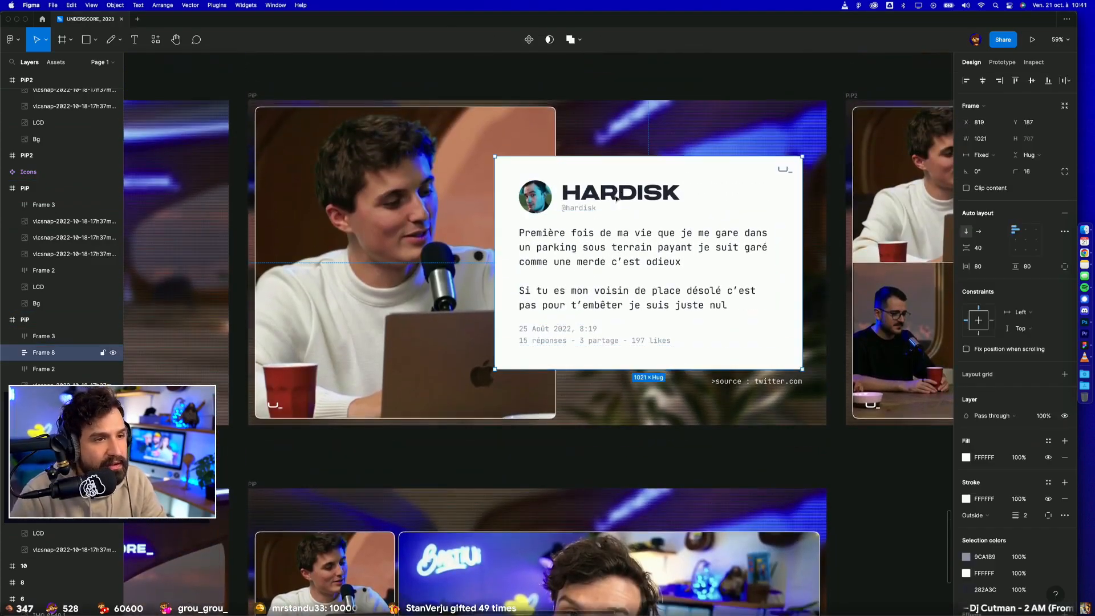
left_click_drag(669, 336, 681, 615)
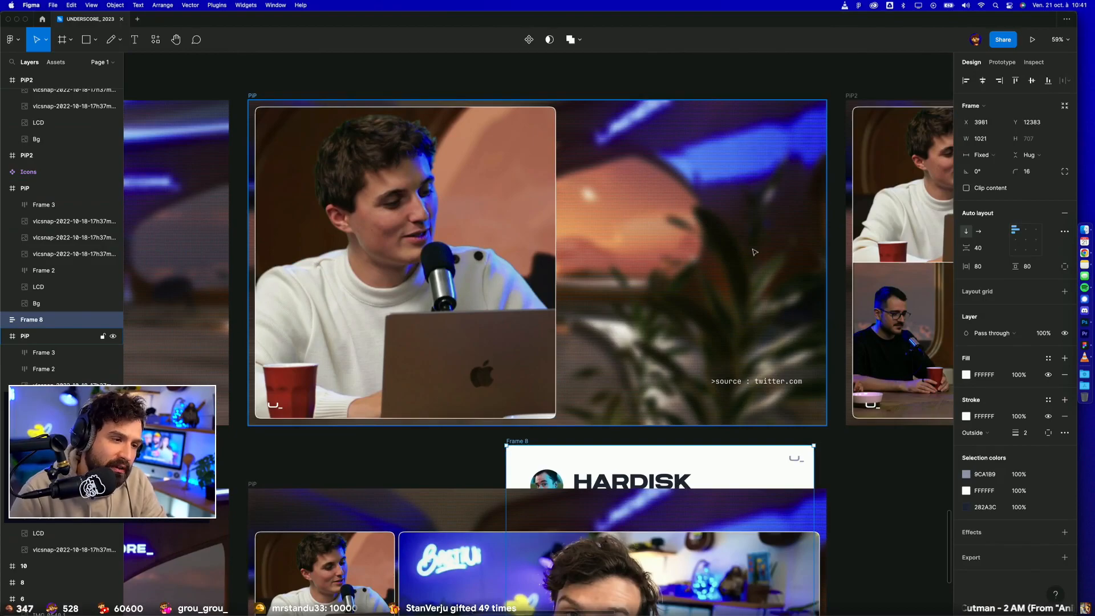
scroll(721, 250, "down", 1)
key("super+z")
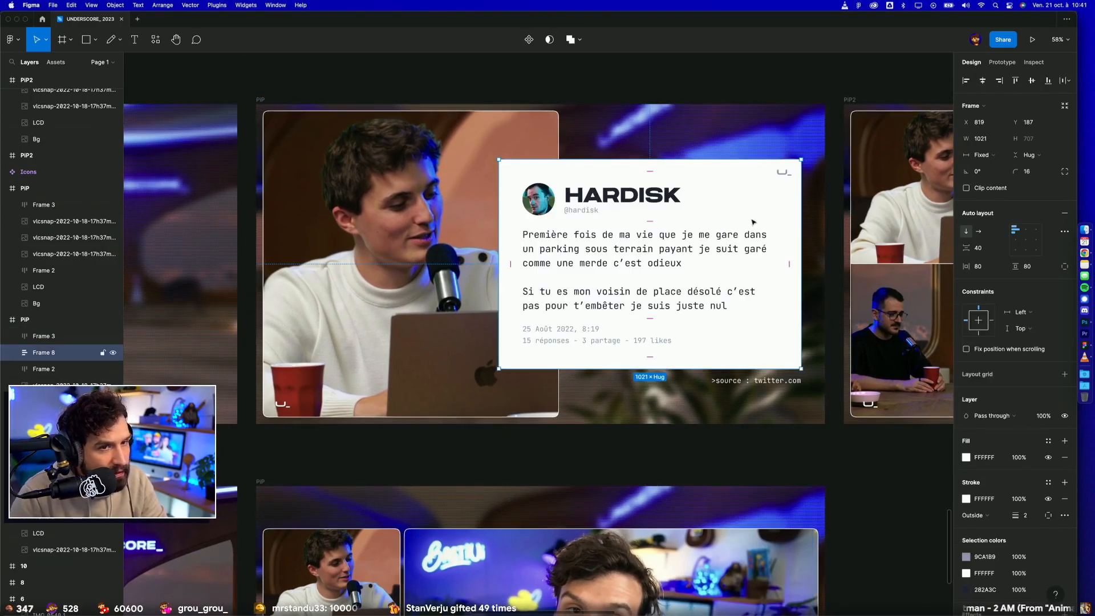
Step: Try moving the large camera picture in the tweet PiP frame, and undo the move
left_click(731, 92)
left_click_drag(740, 83, 555, 105)
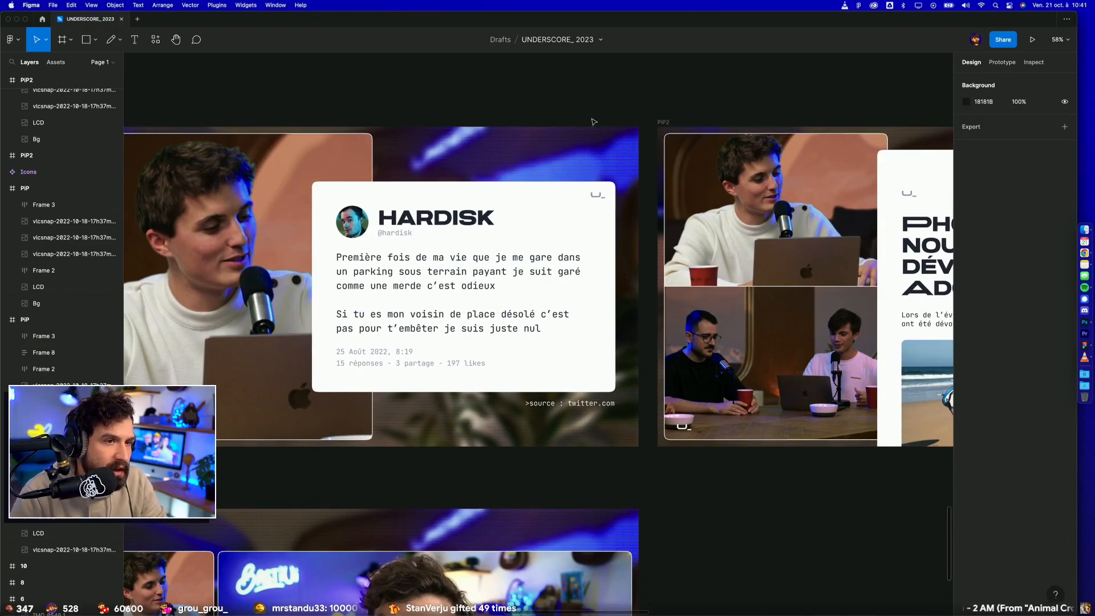
scroll(424, 95, "left", 5)
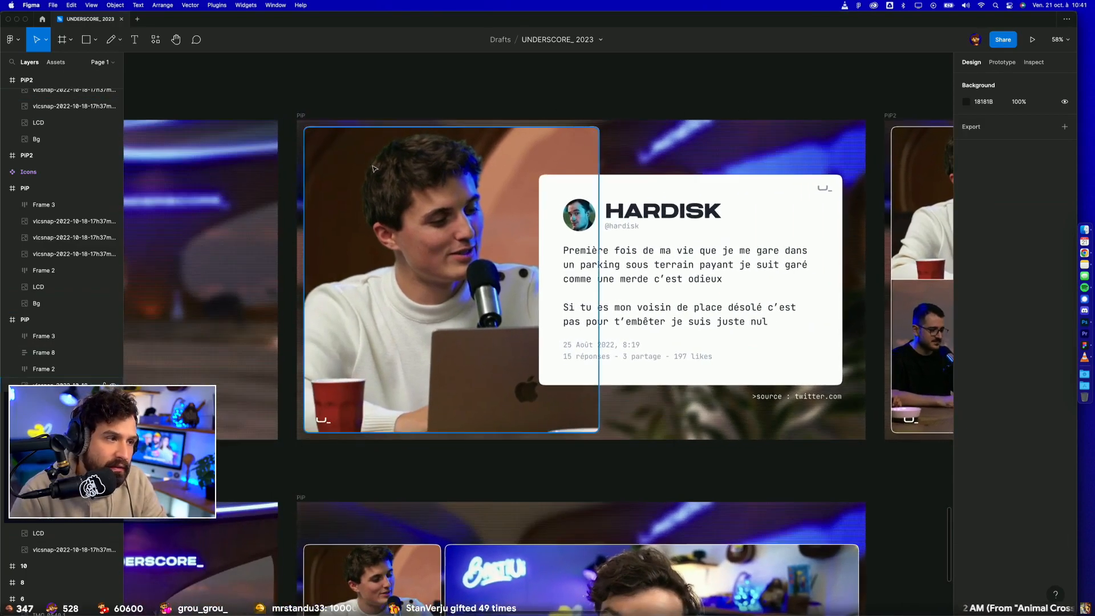
left_click(362, 161)
left_click_drag(362, 160, 362, 161)
key("super+z")
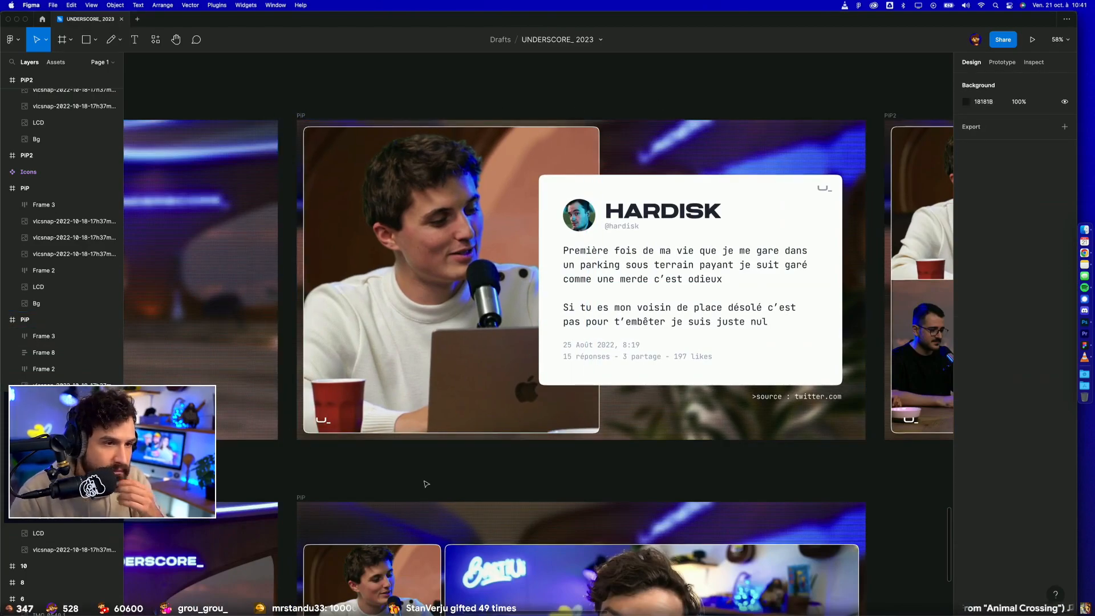
Step: Try narrowing the tweet card and placing it beside the camera picture, level with its upper edge, and undo the changes
scroll(424, 482, "right", 2)
mouse_move(538, 214)
left_mouse_down()
mouse_move(613, 210)
mouse_move(501, 211)
mouse_move(527, 230)
mouse_move(558, 229)
left_mouse_up()
left_click_drag(599, 263, 598, 213)
left_click(649, 110)
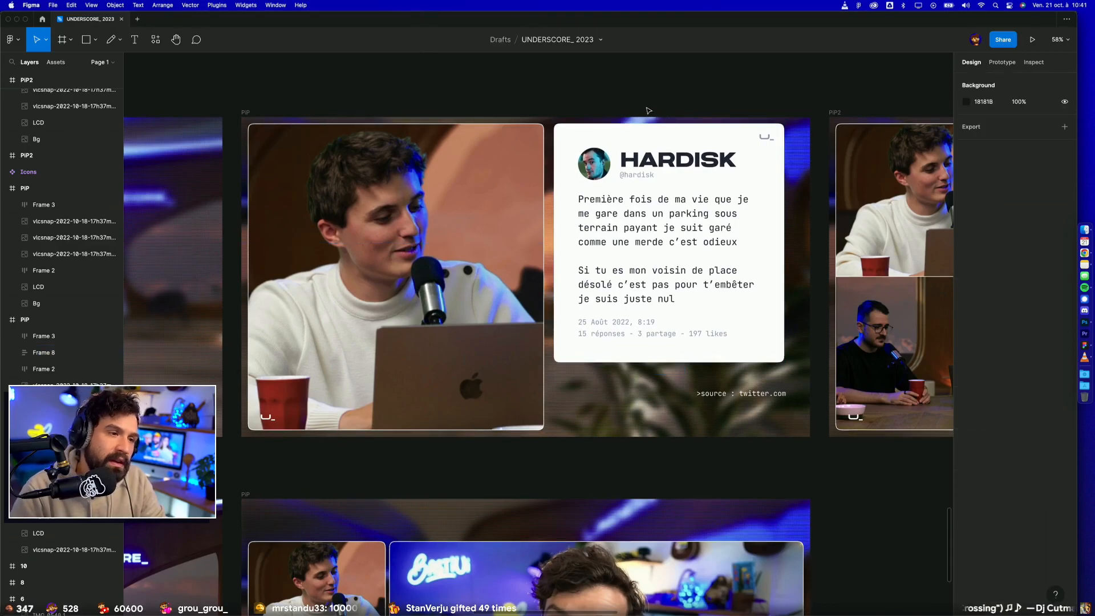
key("super+z")
key("super+z")
key("super+z")
key("super+z")
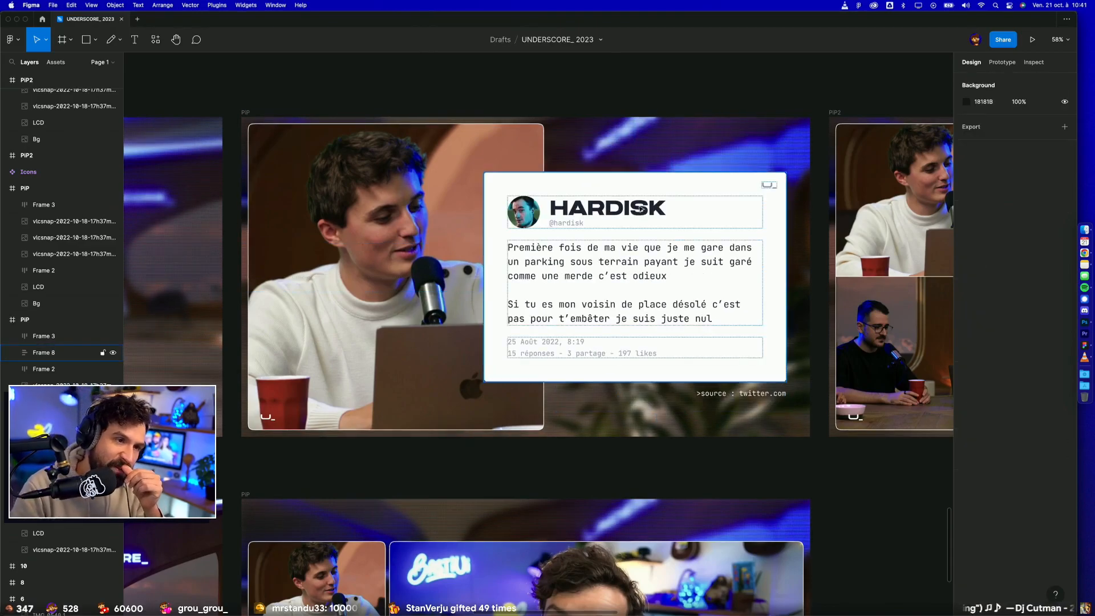
key("super+z")
left_click(714, 94)
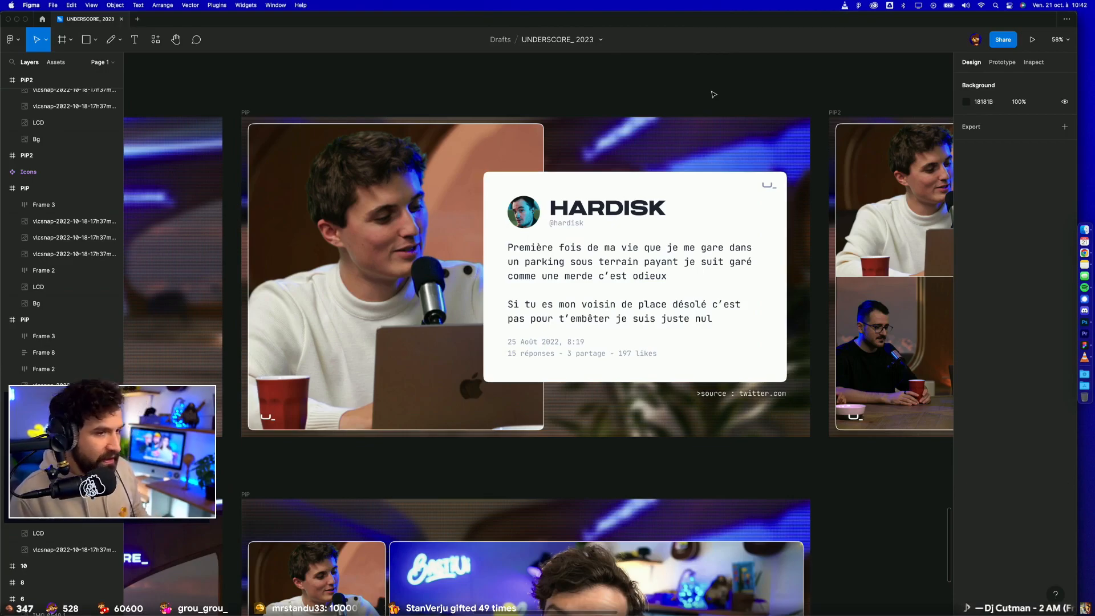
Step: Nudge the tweet card to the right within its PiP frame to X 835
left_click(663, 225)
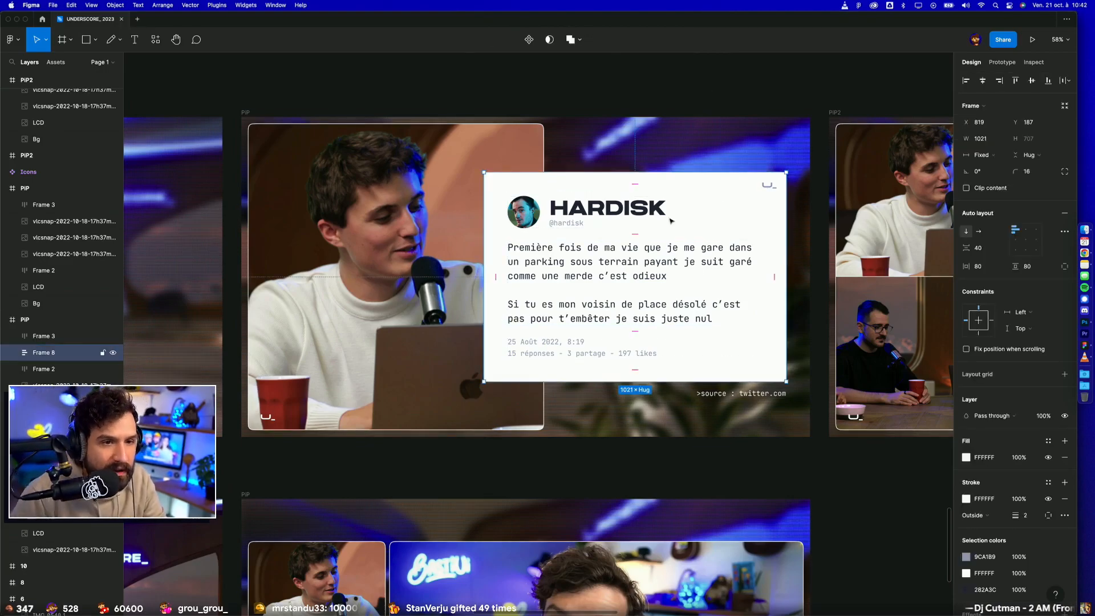
key("shift+Right")
key("shift+Right")
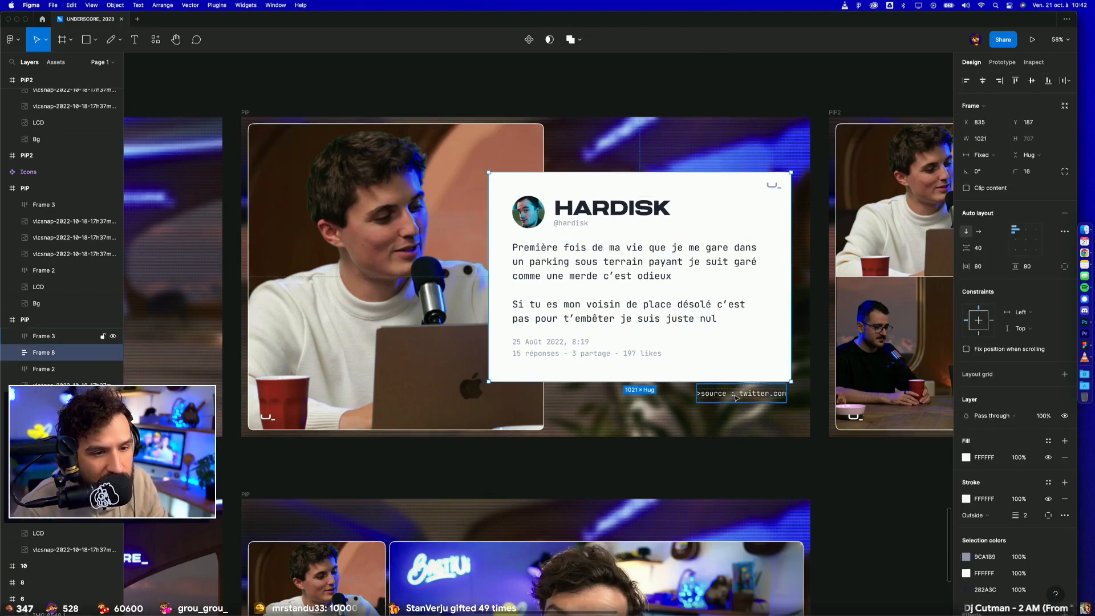
key("Escape")
Step: Review the tweet, YouTube-source and Photoshop article PiP frames, examining the camera outlines, corner logos and source captions
scroll(691, 129, "down", 3)
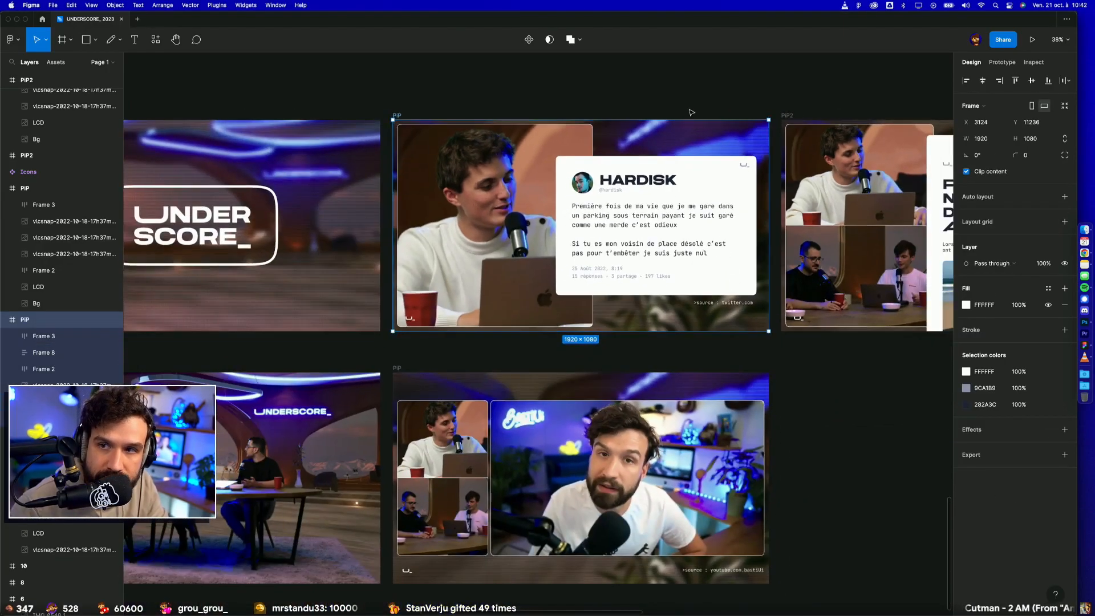
scroll(684, 102, "right", 2)
scroll(684, 103, "up", 1)
left_click(672, 107)
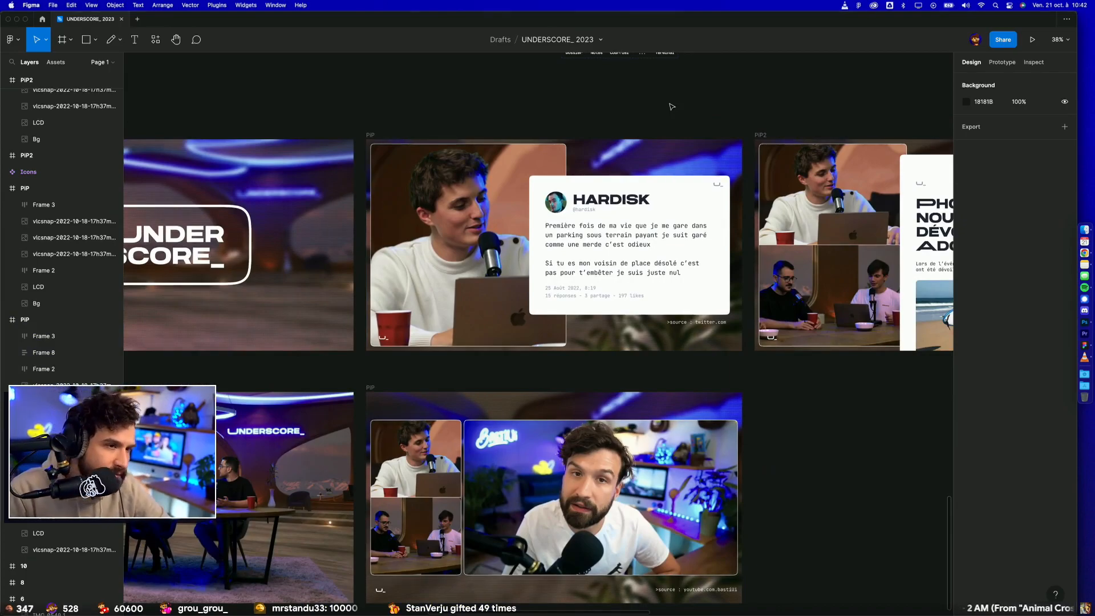
scroll(720, 337, "up", 5)
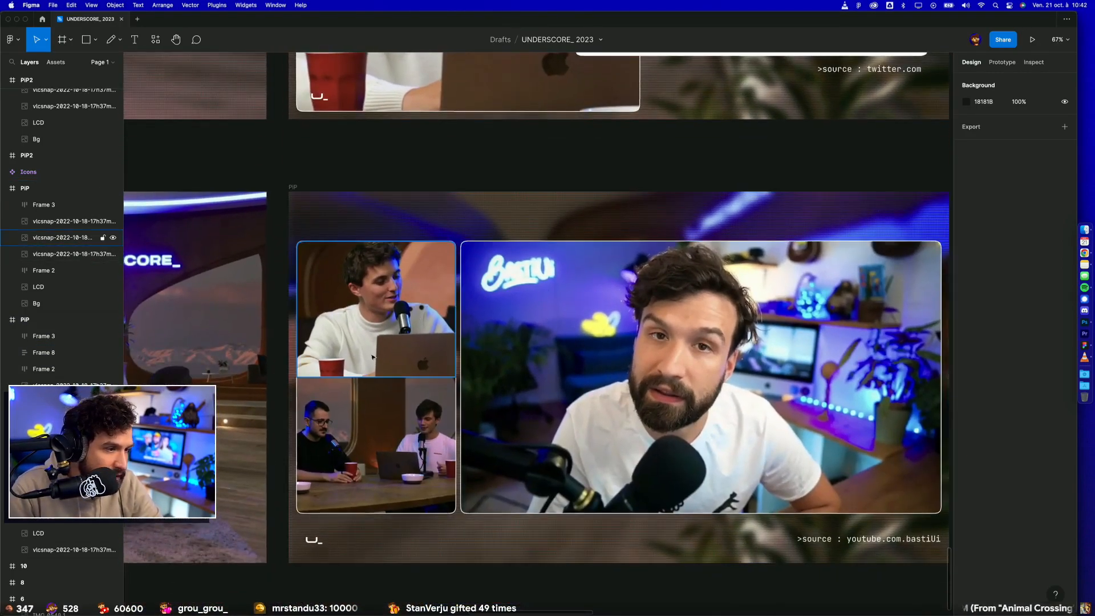
scroll(414, 383, "up", 5)
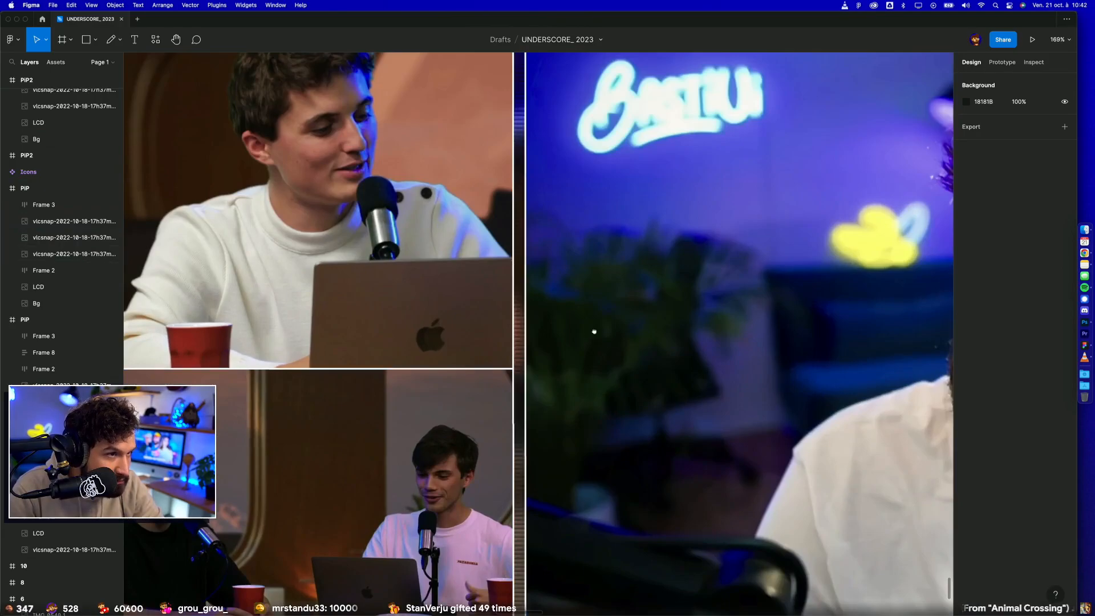
left_click_drag(587, 335, 782, 249)
scroll(491, 439, "down", 5)
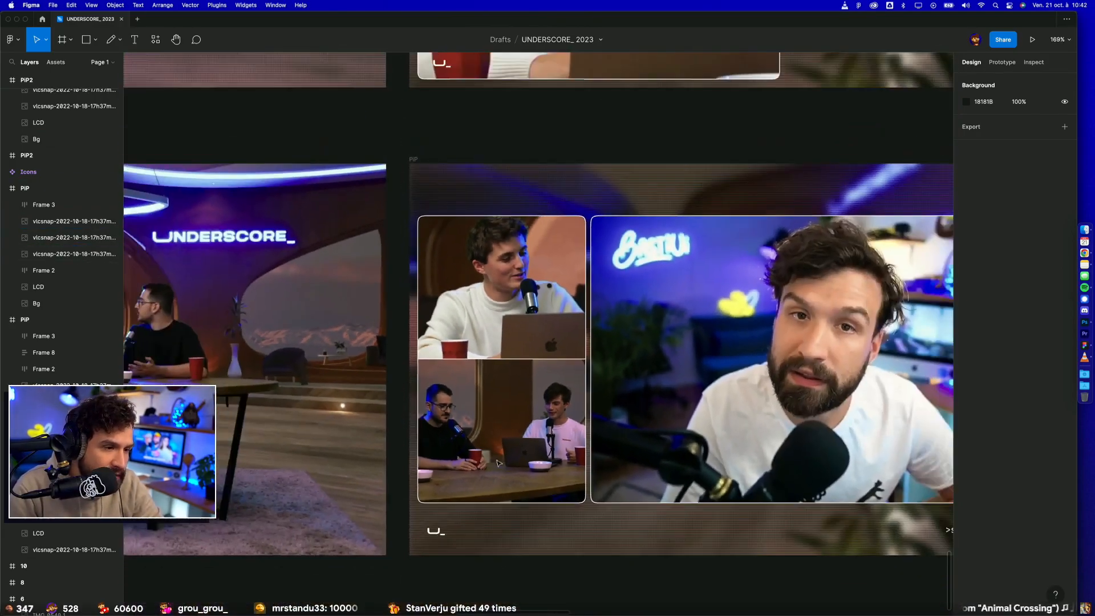
scroll(504, 584, "right", 5)
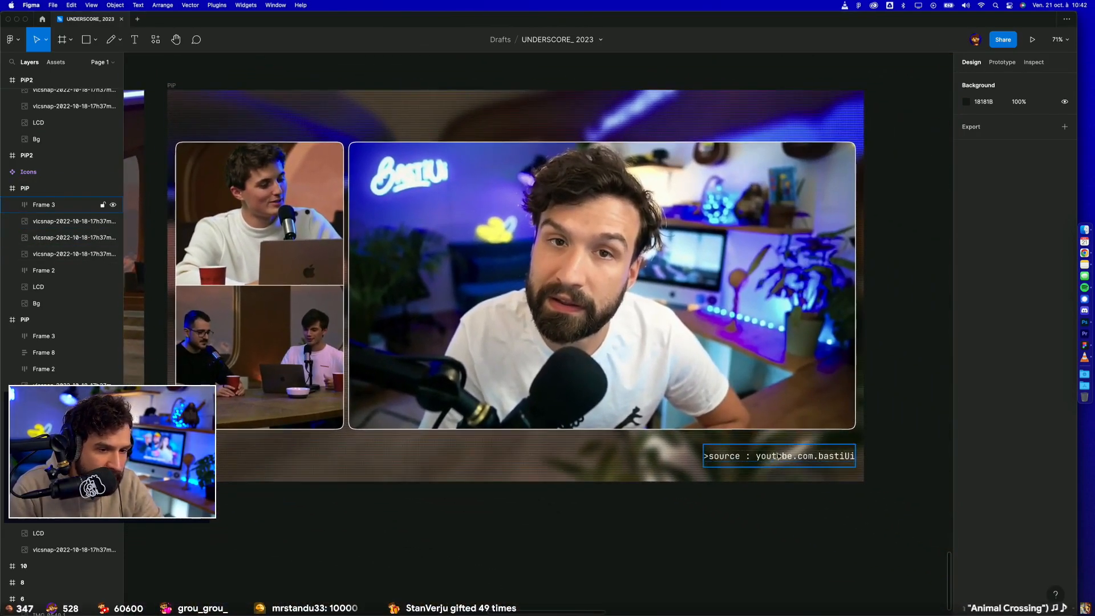
scroll(903, 422, "up", 5)
scroll(903, 422, "right", 5)
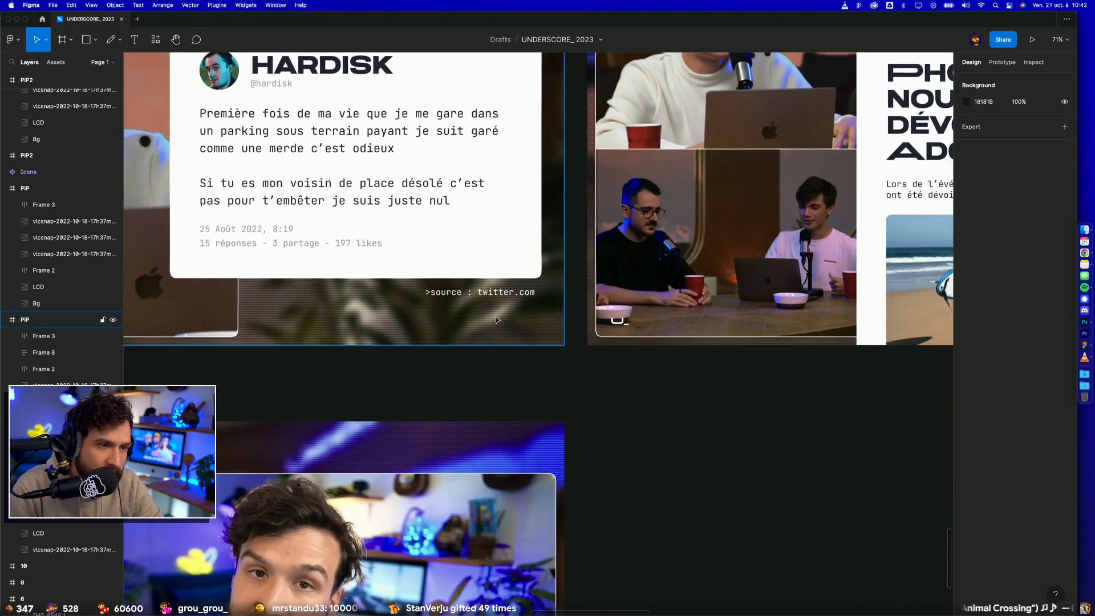
scroll(680, 375, "up", 4)
scroll(681, 375, "right", 7)
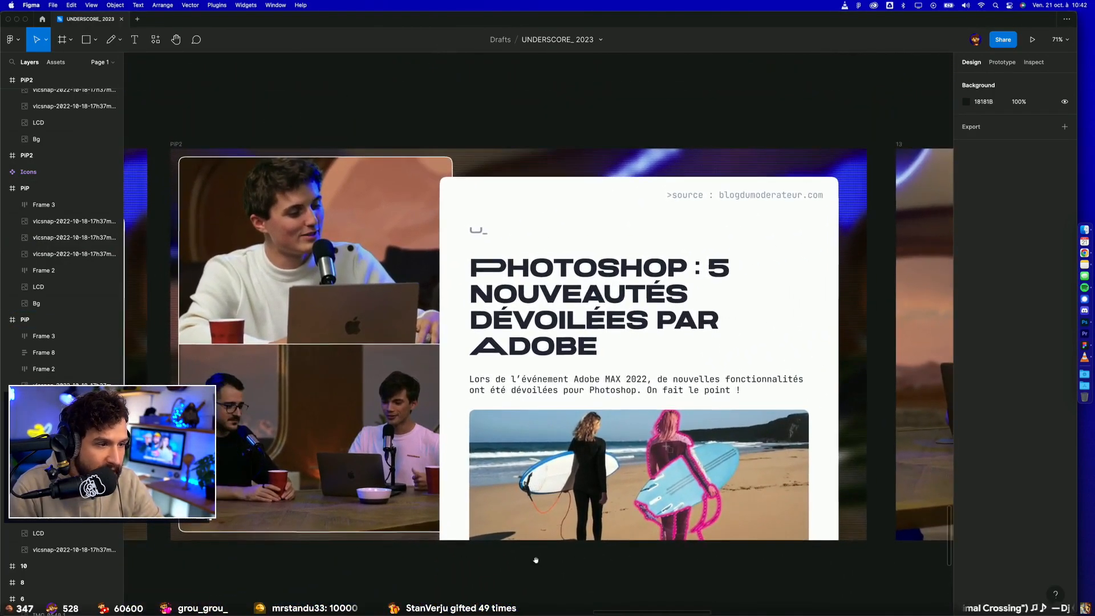
Step: Try moving the Photoshop article card down in the PiP2 frame, and undo the change
left_click(576, 283)
left_click_drag(576, 283, 580, 442)
key("super+z")
key("super+z")
scroll(689, 117, "down", 4)
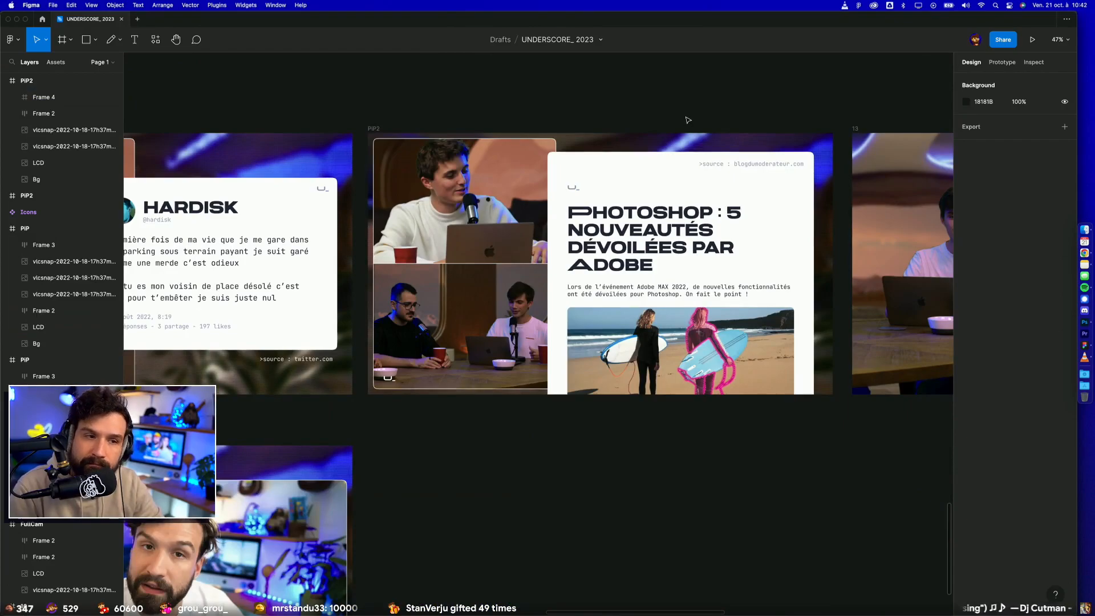
Step: Rename frame 13, the single-presenter mock-up with the Photoshop article card, as PiP3
scroll(687, 120, "right", 10)
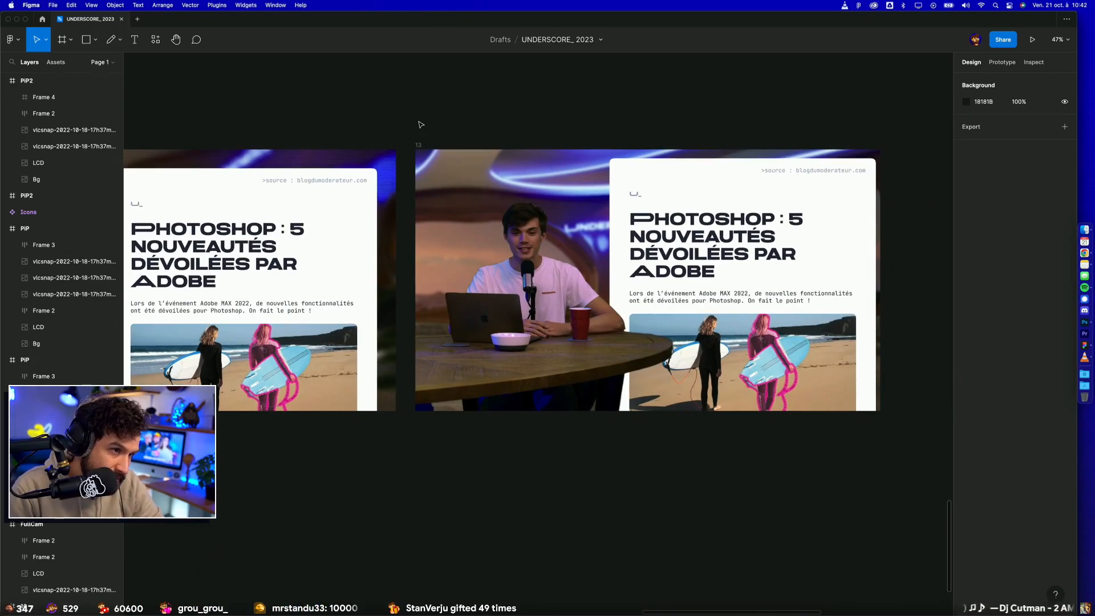
scroll(389, 123, "left", 2)
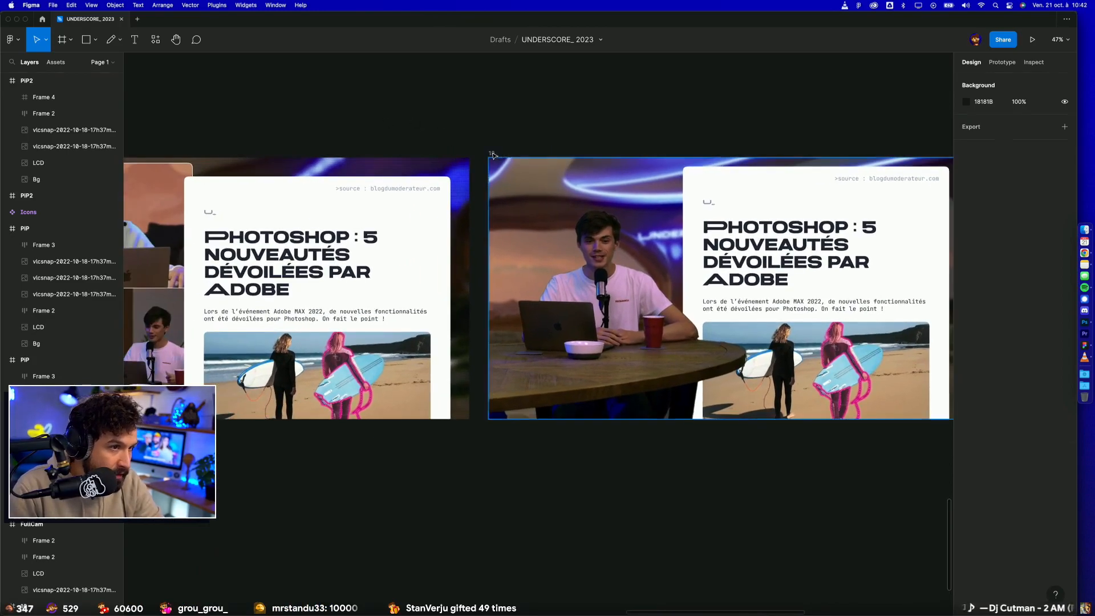
left_click(492, 154)
scroll(522, 144, "left", 2)
scroll(523, 145, "left", 2)
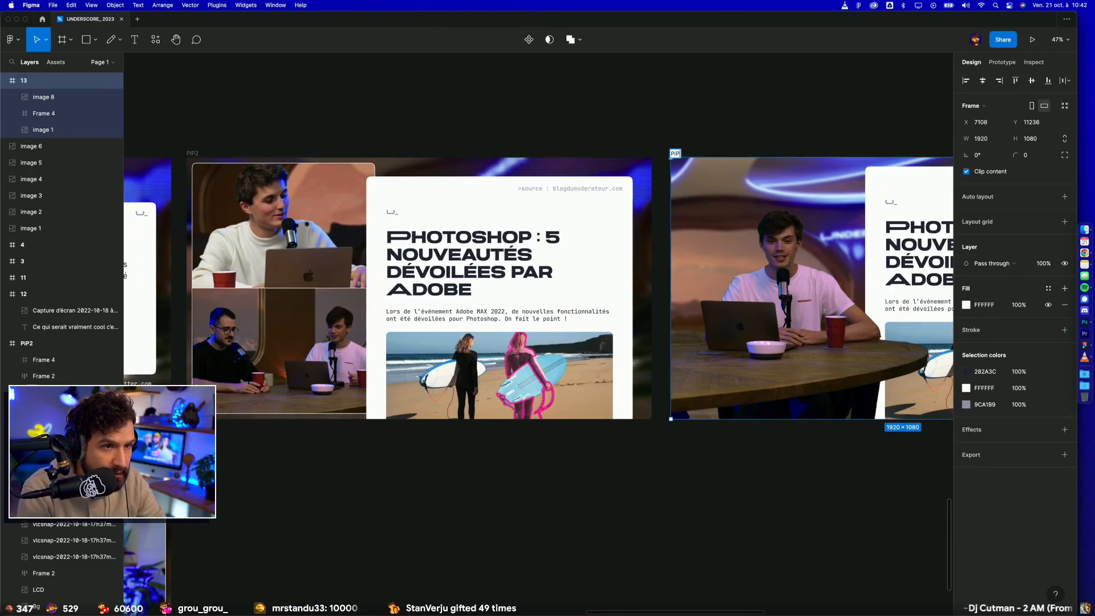
key("Return")
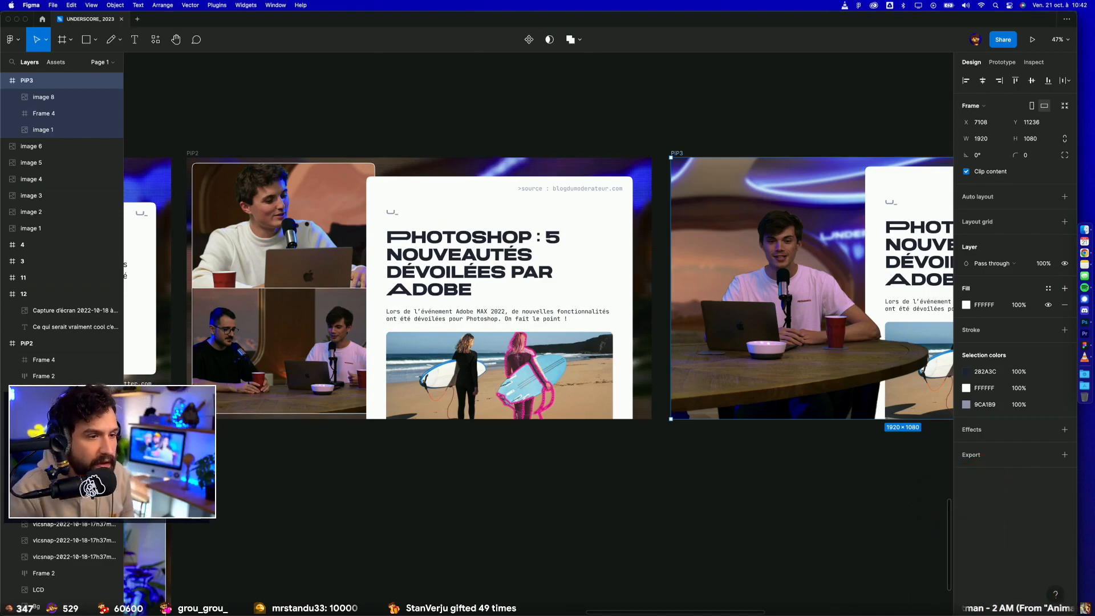
left_click(453, 516)
Step: Examine the dark variant of the PiP2 article frame up close and compare it with the YouTube-source PiP frame
scroll(453, 516, "down", 10)
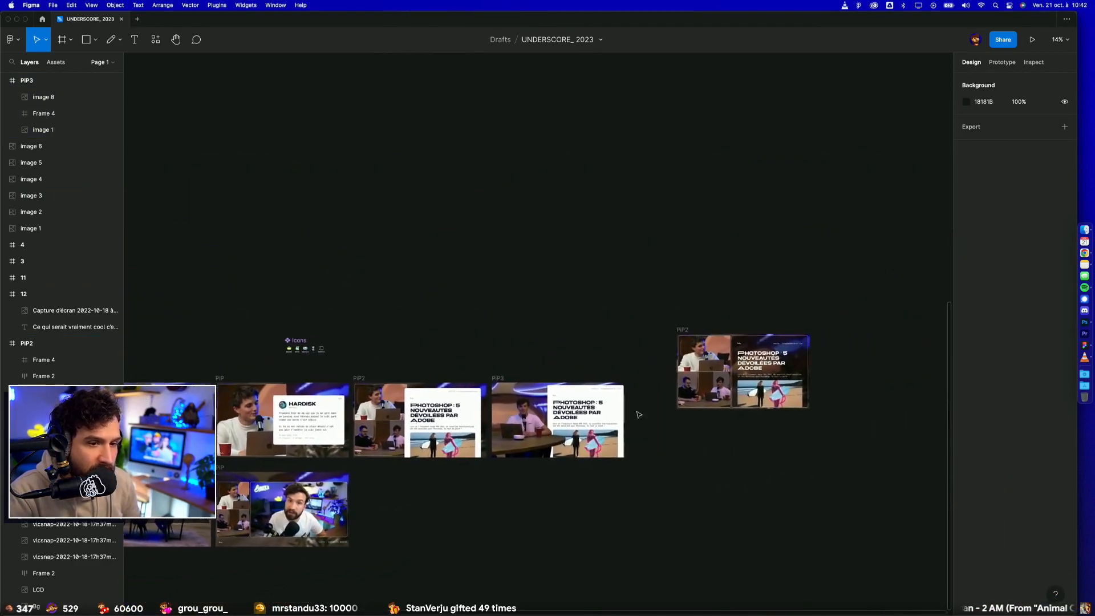
scroll(740, 358, "up", 6)
scroll(739, 359, "up", 5)
scroll(873, 300, "up", 4)
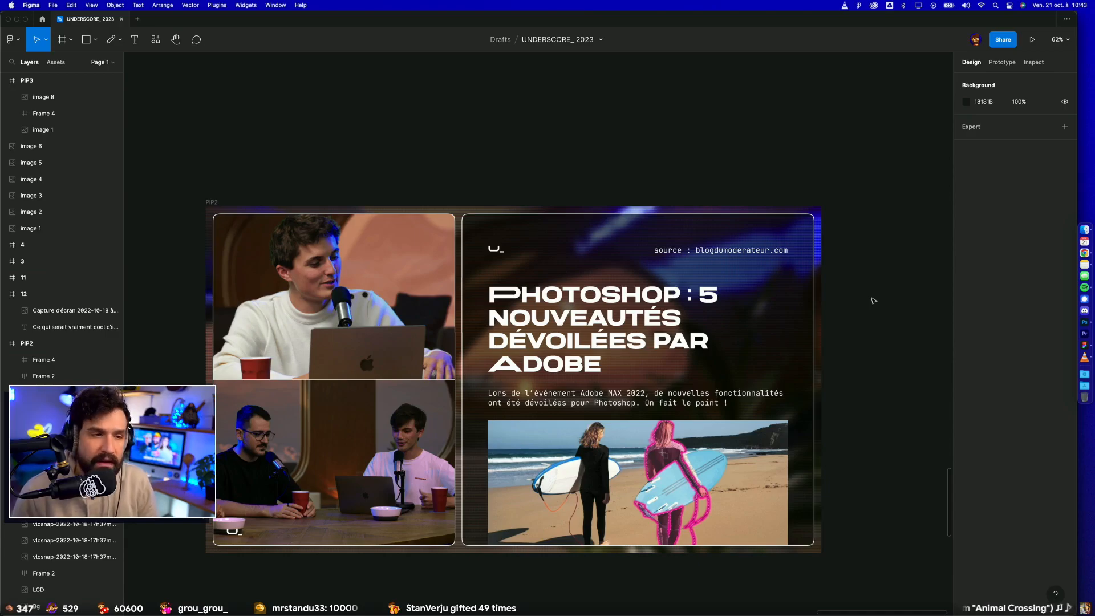
scroll(874, 301, "down", 10)
scroll(874, 301, "left", 6)
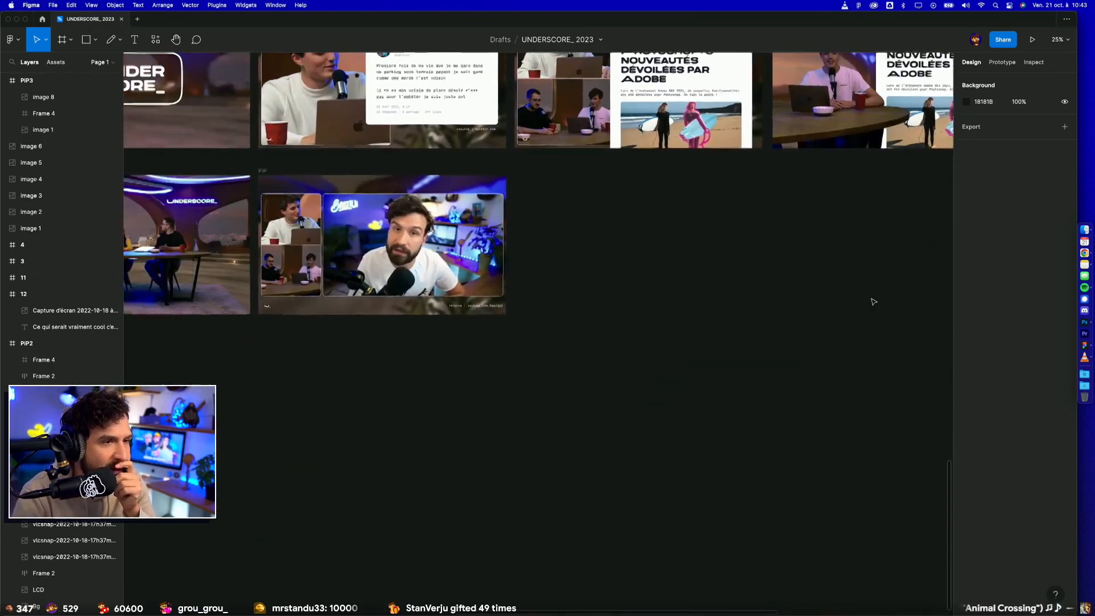
scroll(461, 273, "up", 4)
scroll(460, 273, "up", 2)
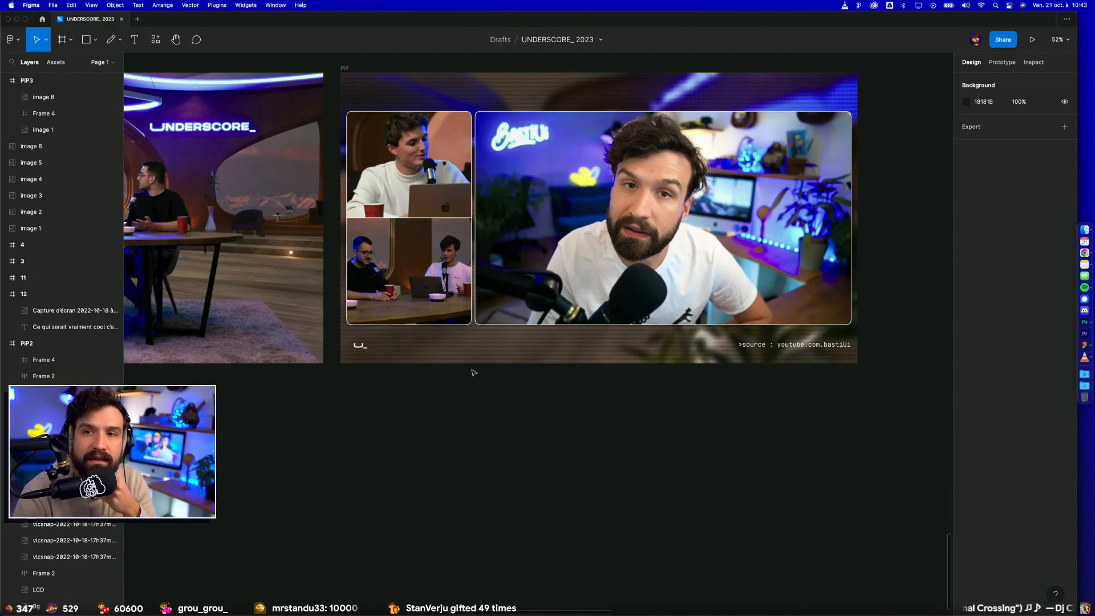
scroll(474, 372, "up", 3)
scroll(474, 372, "right", 2)
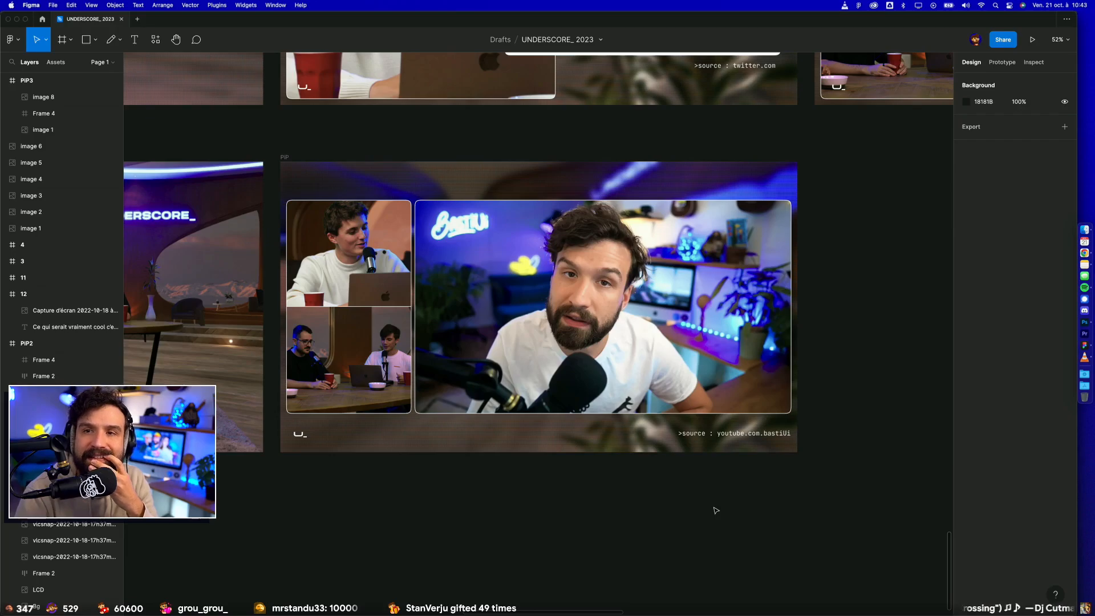
Step: Select the presenter-and-table cut-out, image 8, in the PiP3 frame and examine it up close against the article card
scroll(717, 511, "down", 2)
scroll(712, 511, "up", 4)
scroll(685, 504, "right", 4)
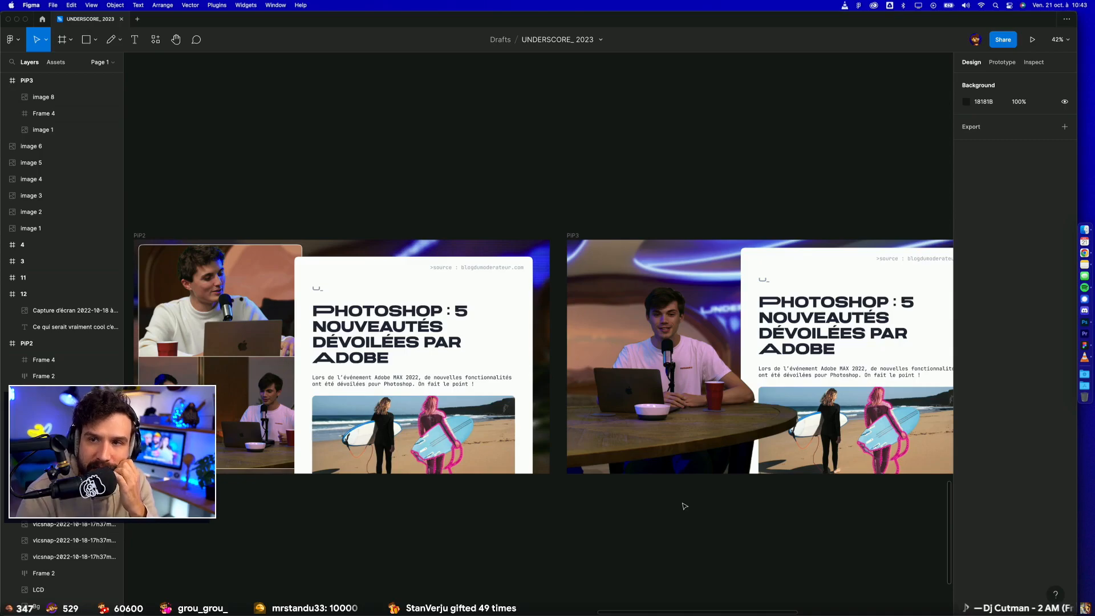
scroll(685, 506, "right", 3)
scroll(685, 506, "up", 1)
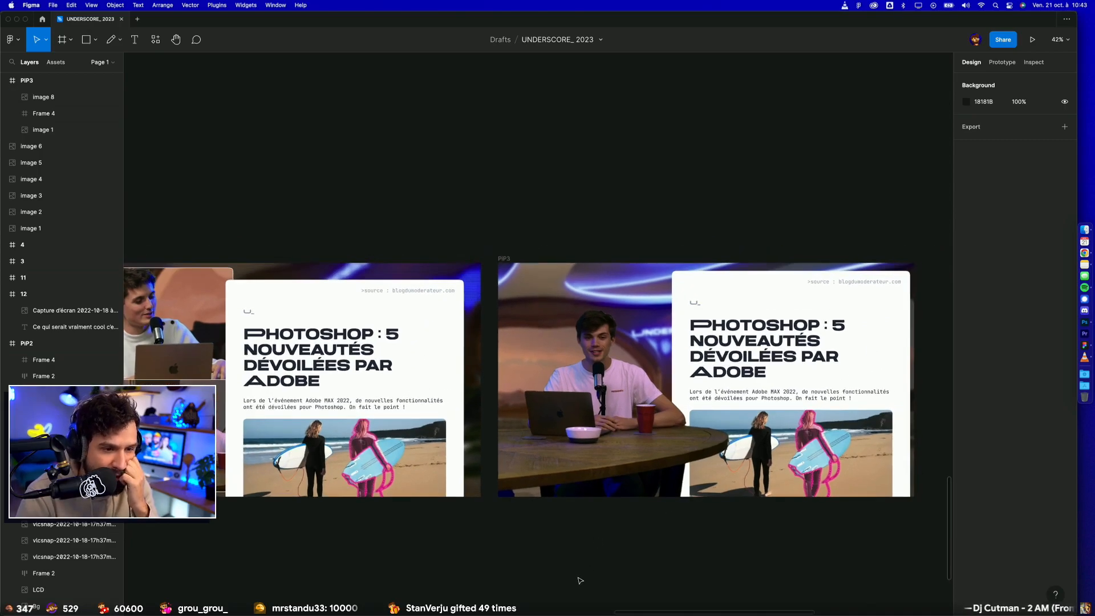
left_click(647, 482)
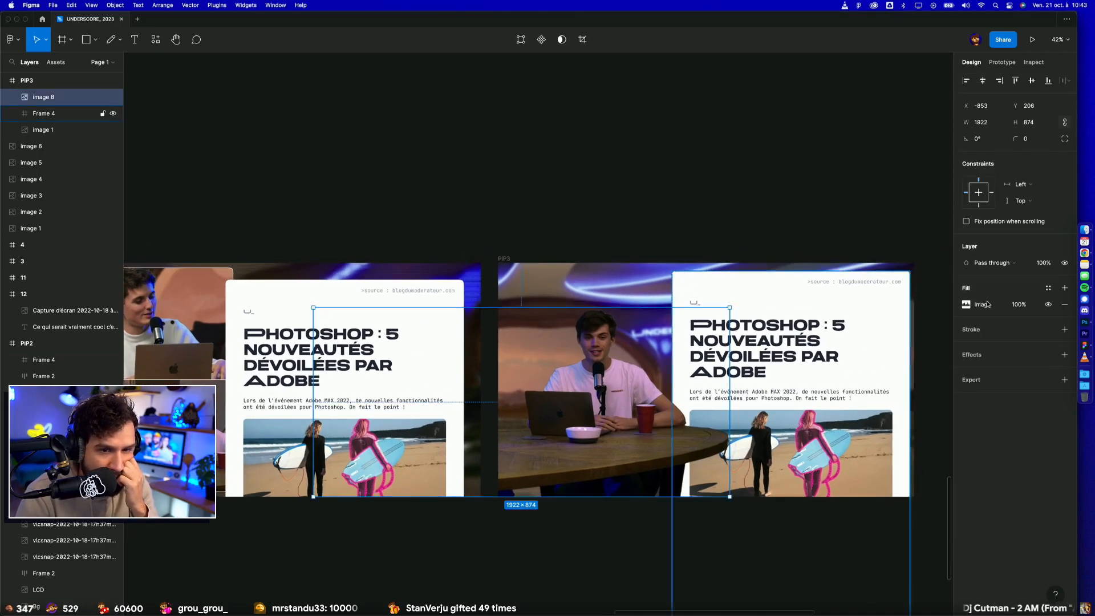
scroll(691, 375, "up", 5)
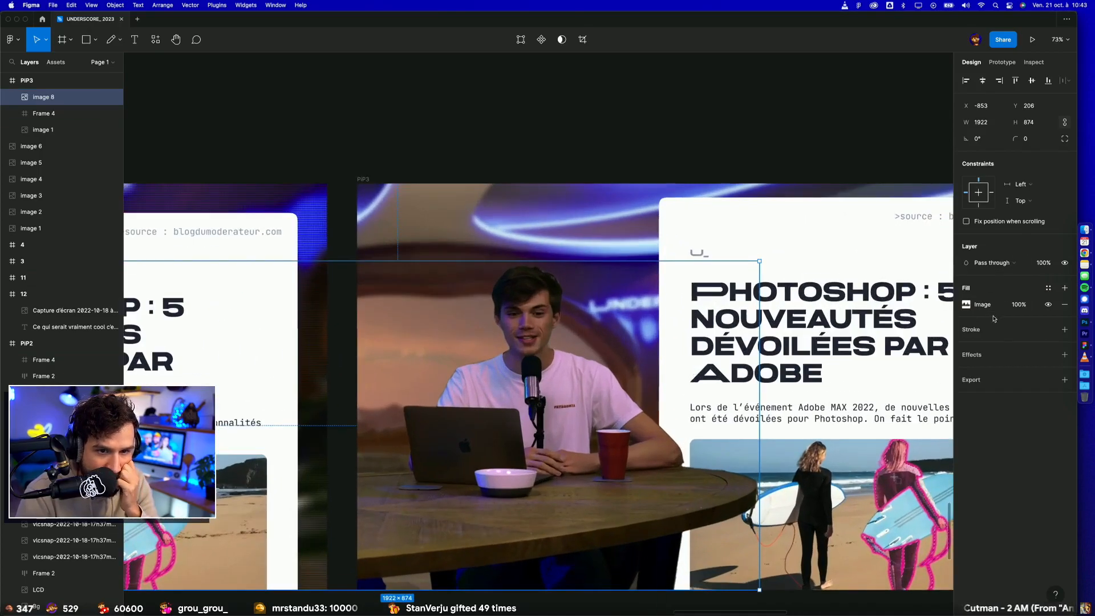
Step: Raise the exposure of the presenter-and-table cut-out's image fill slightly in PiP3 and deselect it
left_click(966, 304)
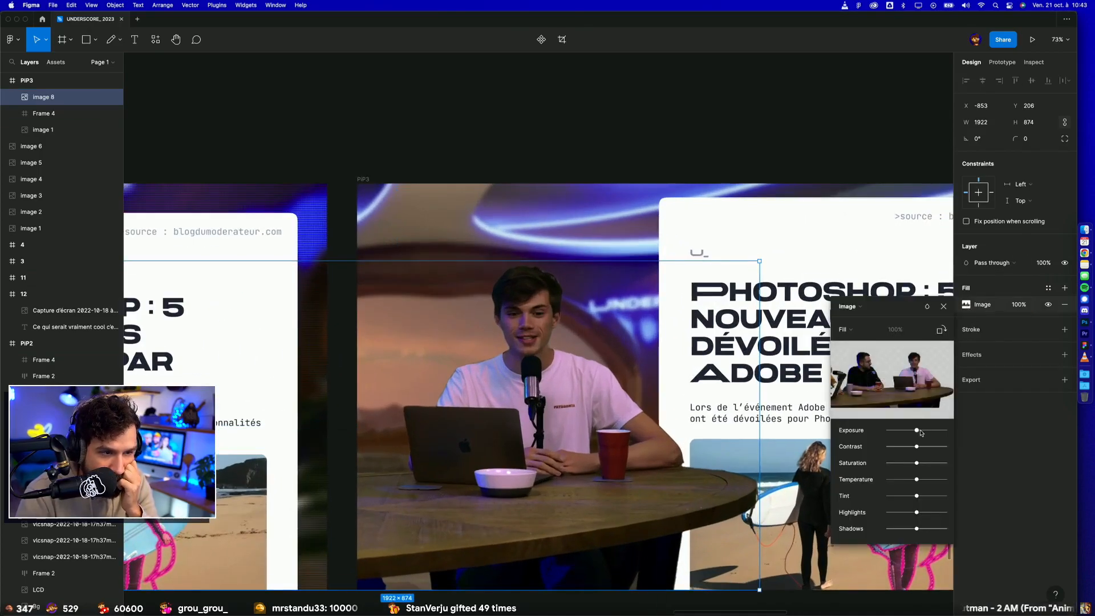
left_click_drag(917, 430, 924, 431)
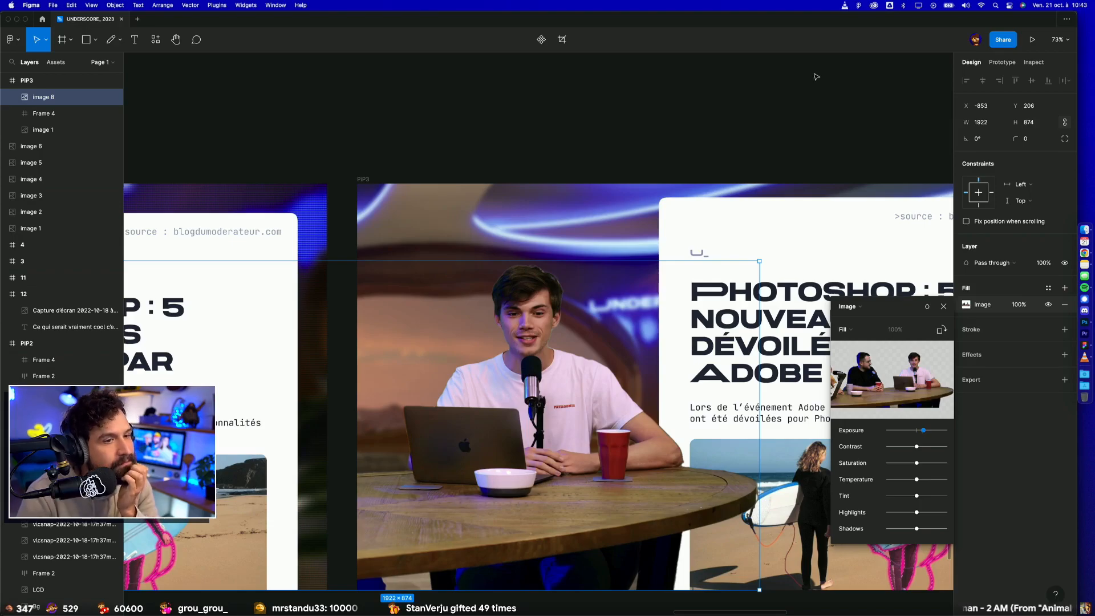
left_click(802, 104)
scroll(802, 103, "down", 3)
scroll(802, 103, "right", 2)
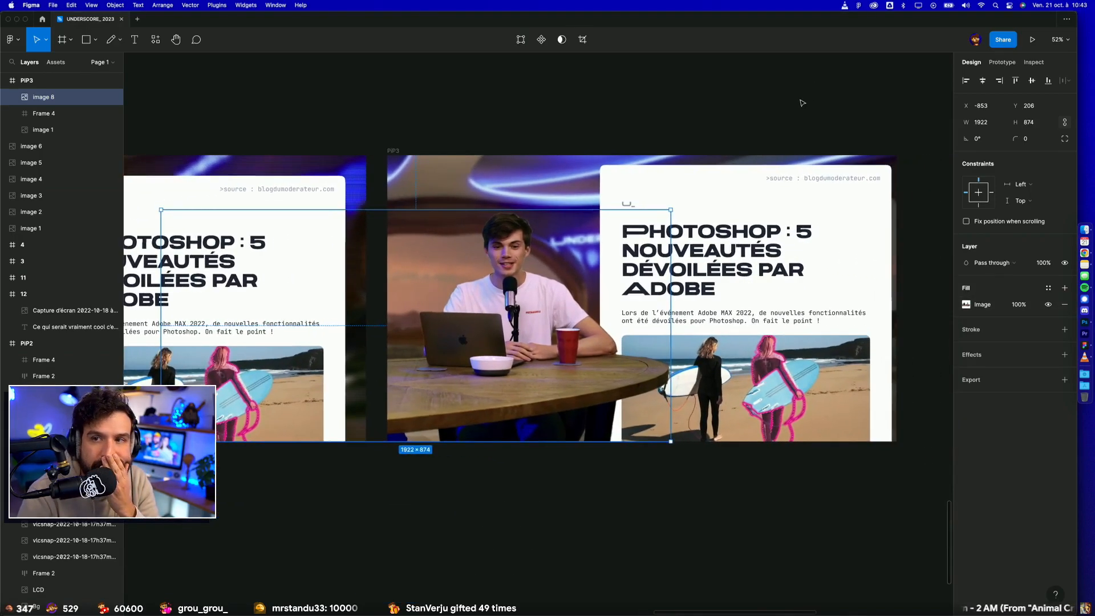
left_click(803, 103)
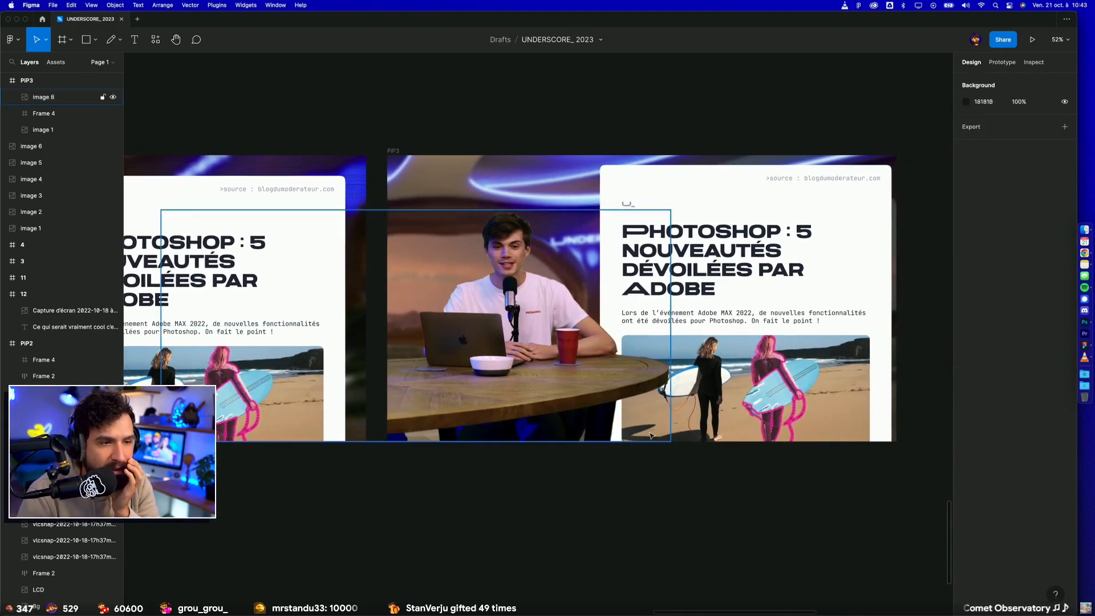
Step: Examine storyboard sketches 11 and 12, which show the assets panel behind the presenters, for comparison with the PiP3 mock-up
scroll(650, 433, "down", 4)
scroll(651, 433, "up", 8)
scroll(650, 433, "up", 10)
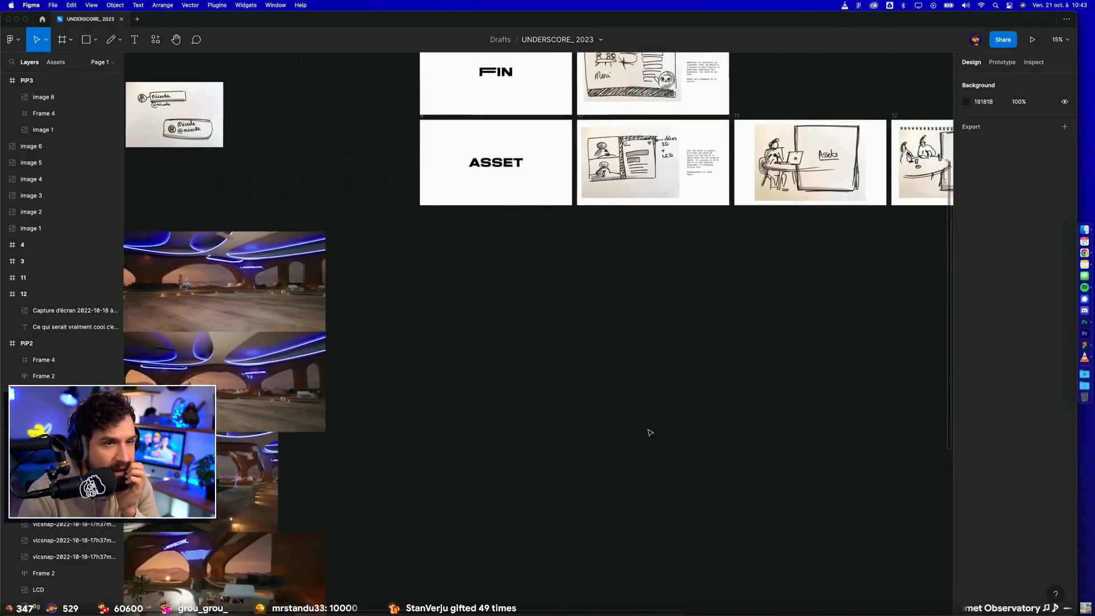
scroll(728, 278, "up", 5)
scroll(727, 279, "up", 2)
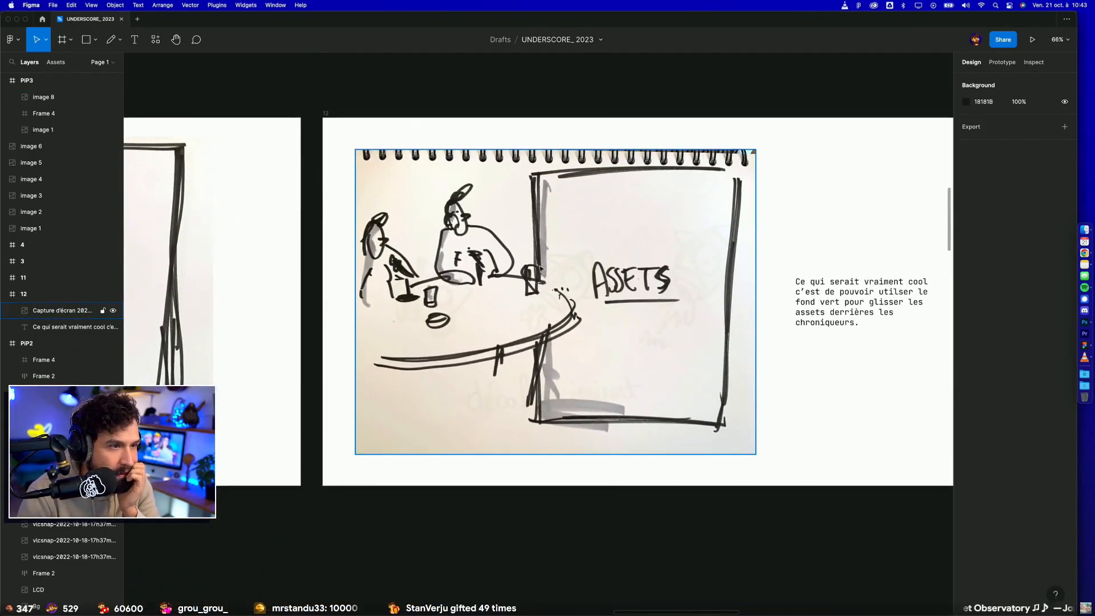
scroll(539, 267, "up", 5)
scroll(447, 180, "left", 1)
scroll(431, 208, "down", 5)
scroll(425, 210, "right", 3)
scroll(460, 213, "left", 2)
scroll(473, 194, "down", 3)
scroll(490, 165, "left", 5)
scroll(436, 268, "up", 1)
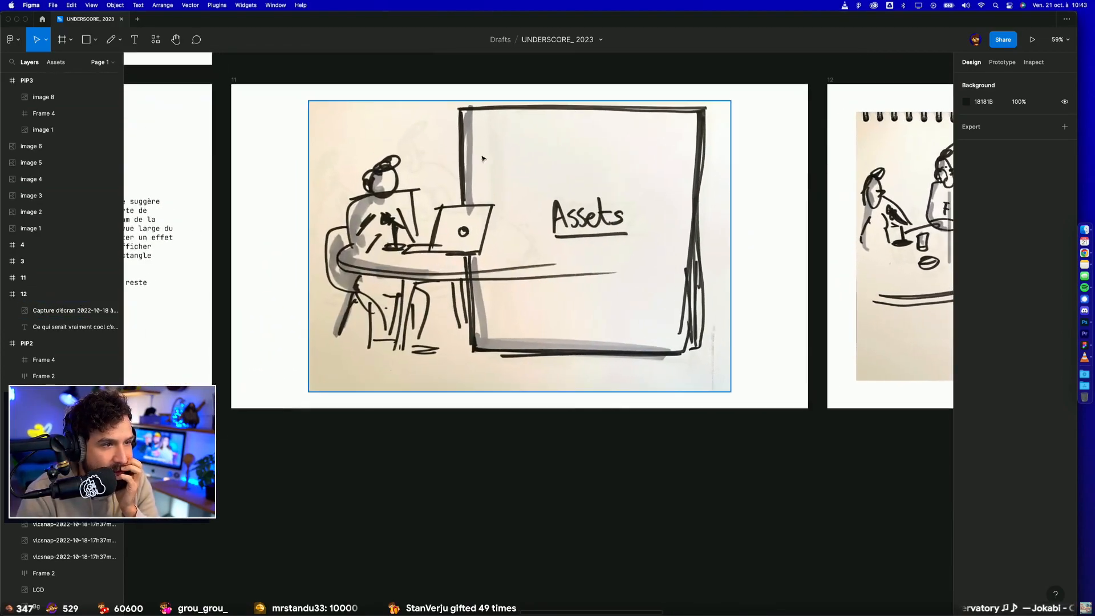
Step: Move the dark PiP2 article variant away from the mock-up row, over to the far side of the set images, and deselect it
scroll(517, 225, "down", 5)
scroll(514, 228, "down", 8)
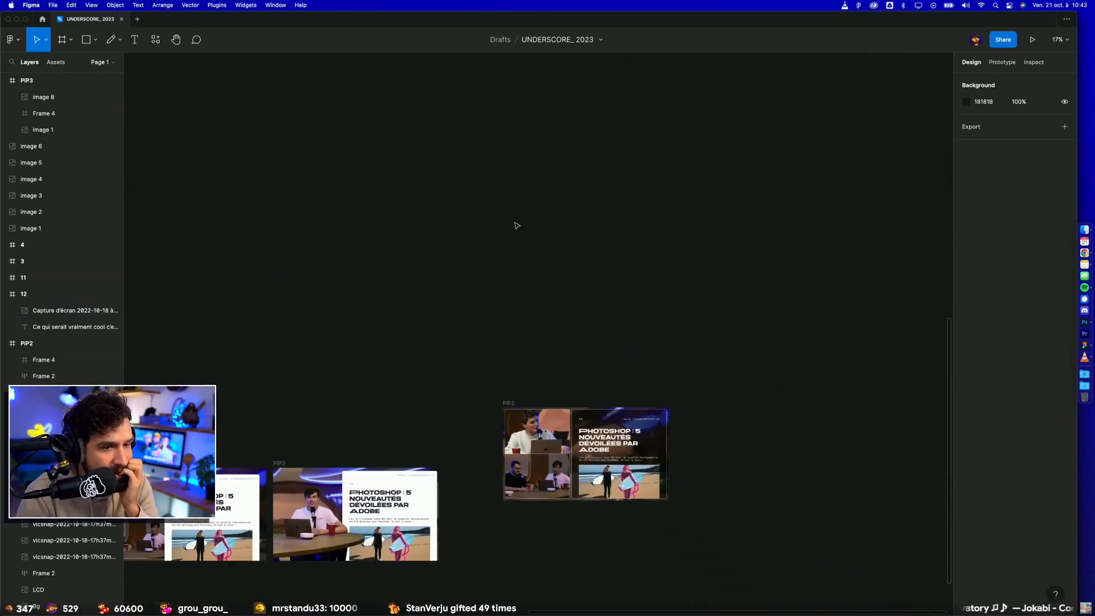
left_click(485, 337)
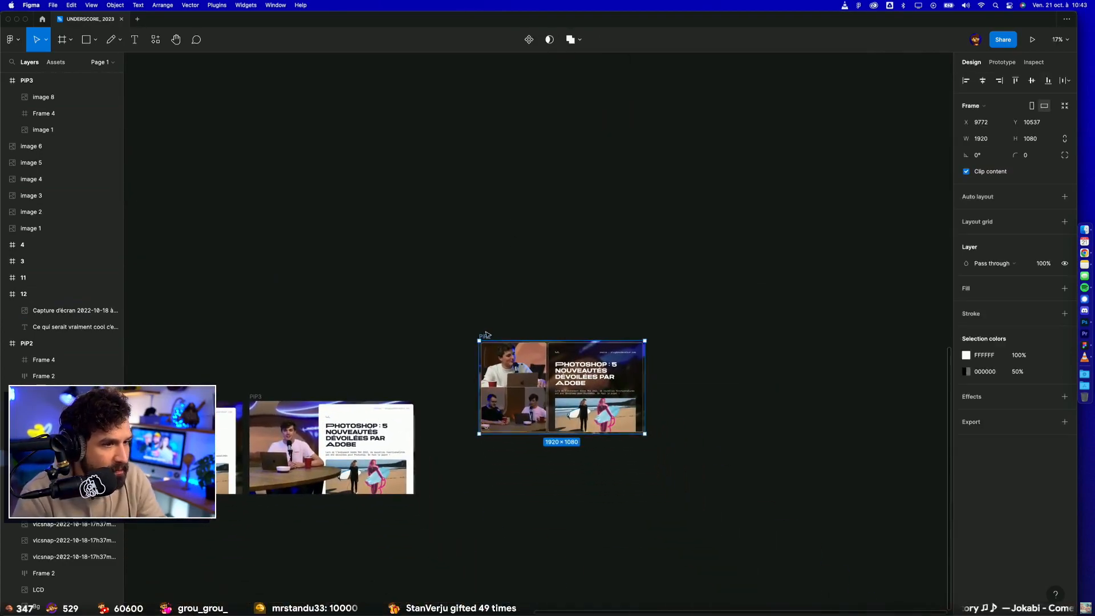
scroll(485, 335, "down", 4)
left_click_drag(545, 295, 677, 280)
left_click_drag(629, 315, 157, 438)
key("Escape")
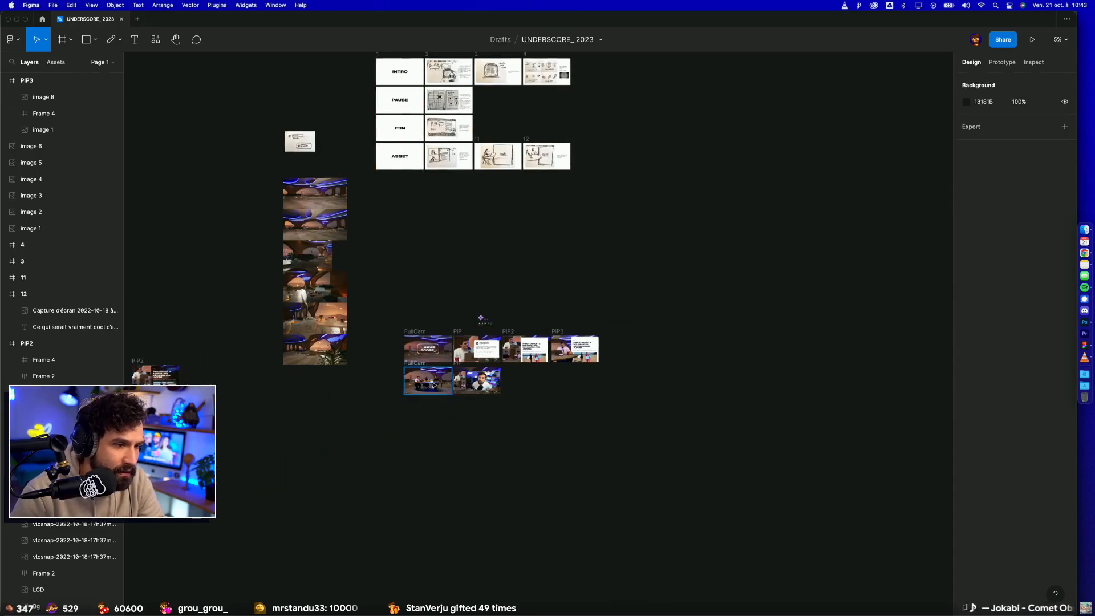
Step: Wrap PiP2's Photoshop article card in a new frame, extend it up to Y 0, and shorten it to 1080 high
scroll(559, 450, "up", 6)
scroll(549, 452, "left", 3)
left_click(527, 374)
scroll(530, 273, "up", 3)
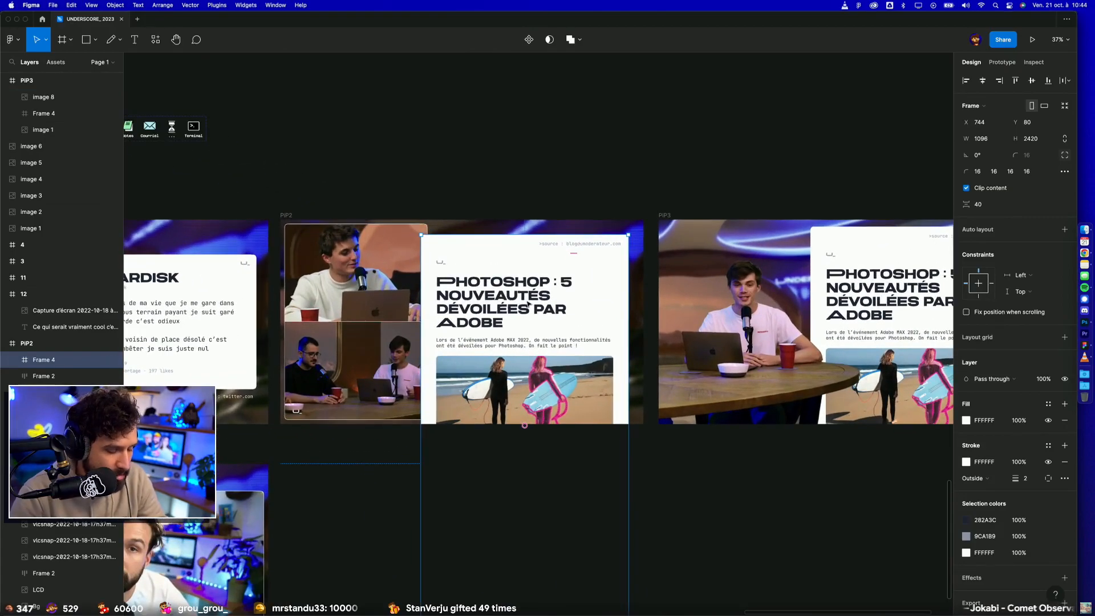
key("super+alt+g")
left_click_drag(506, 235, 506, 219)
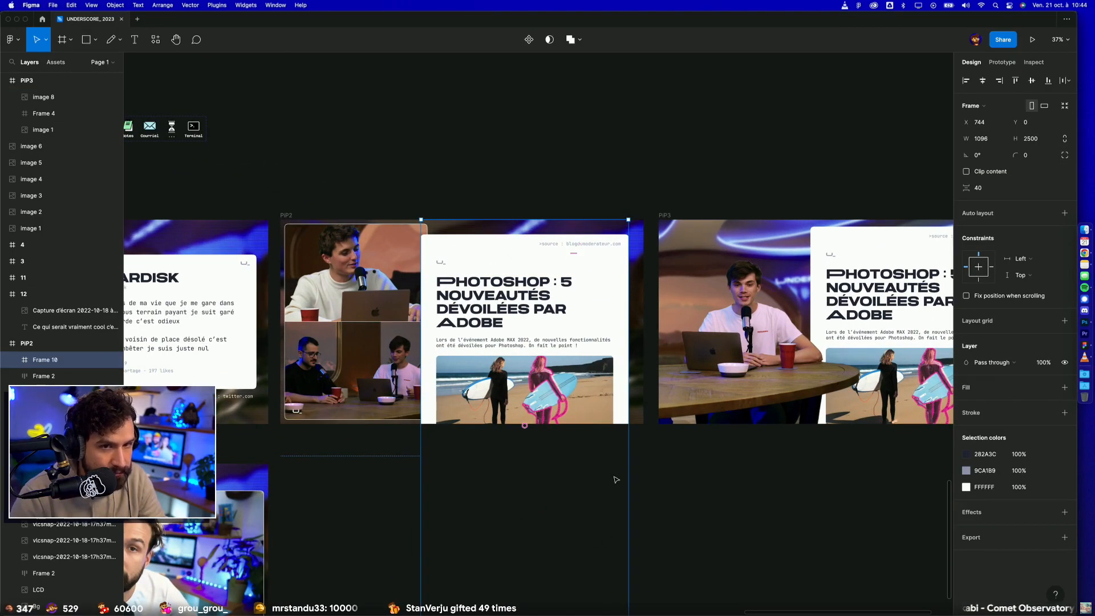
scroll(616, 480, "down", 5)
scroll(596, 456, "down", 5)
left_click_drag(594, 426, 599, 296)
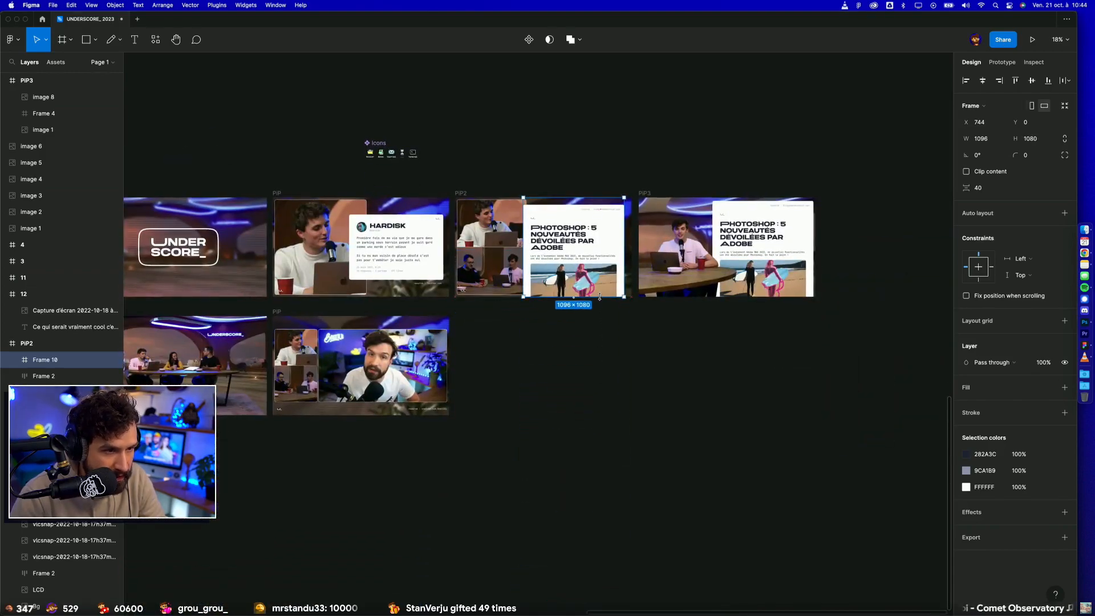
Step: Set the overflow scrolling of PiP2's article wrapper frame to vertical scrolling
left_click(1004, 64)
left_click(999, 124)
left_click(999, 151)
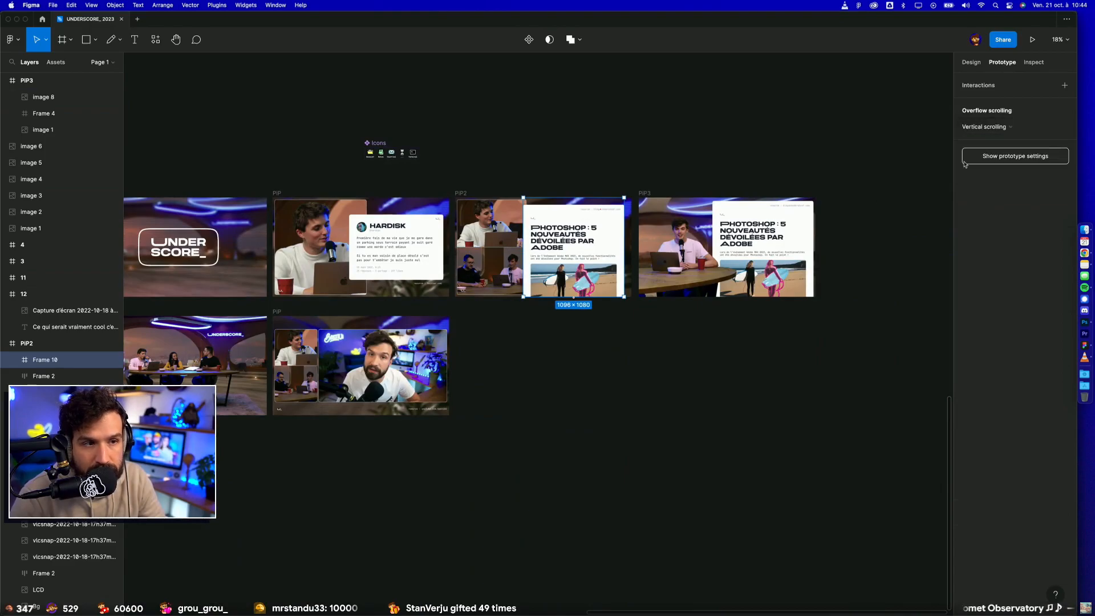
Step: Wrap PiP3's Photoshop article card in its own frame, sized 1096 × 1080 and starting at Y 0
left_click(798, 214)
left_click_drag(799, 215, 702, 329)
left_click(979, 64)
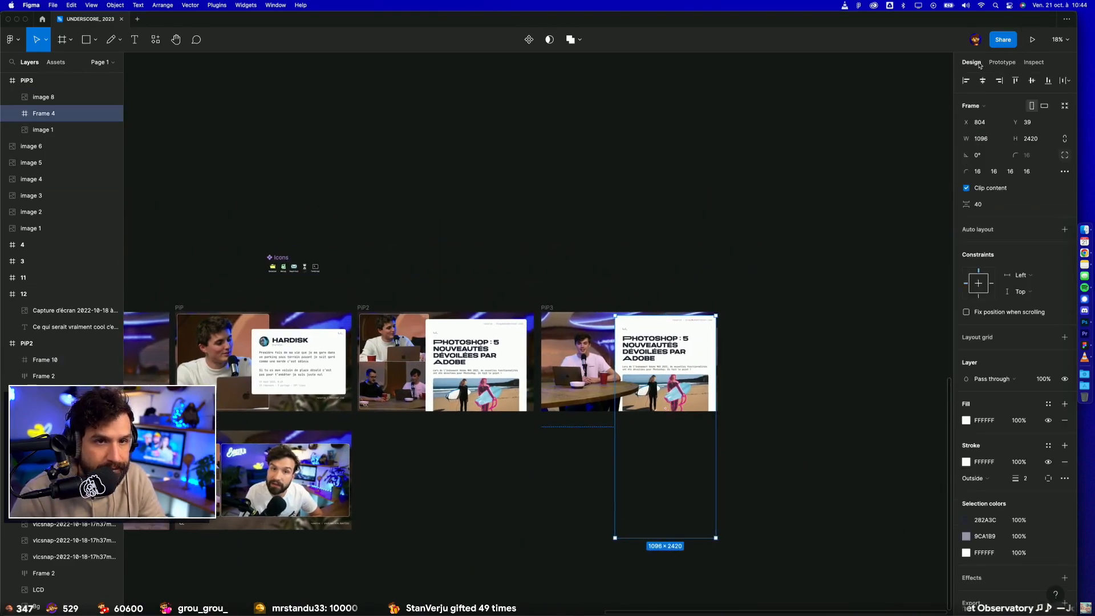
key("super+alt+g")
left_click_drag(669, 538, 691, 406)
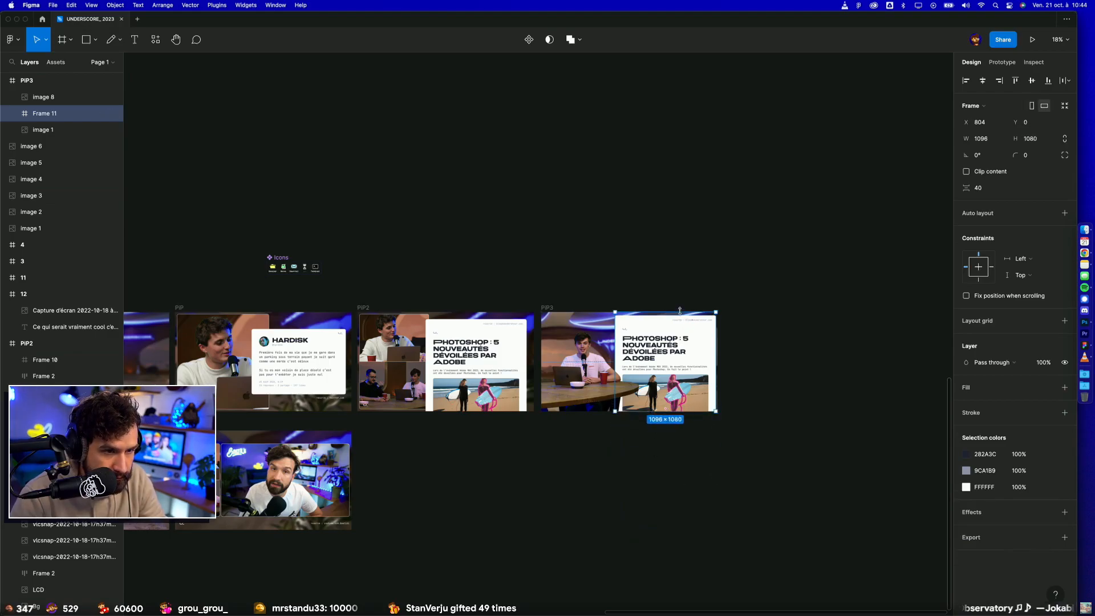
Step: Enable vertical overflow scrolling on PiP3's article wrapper frame
left_click(1001, 63)
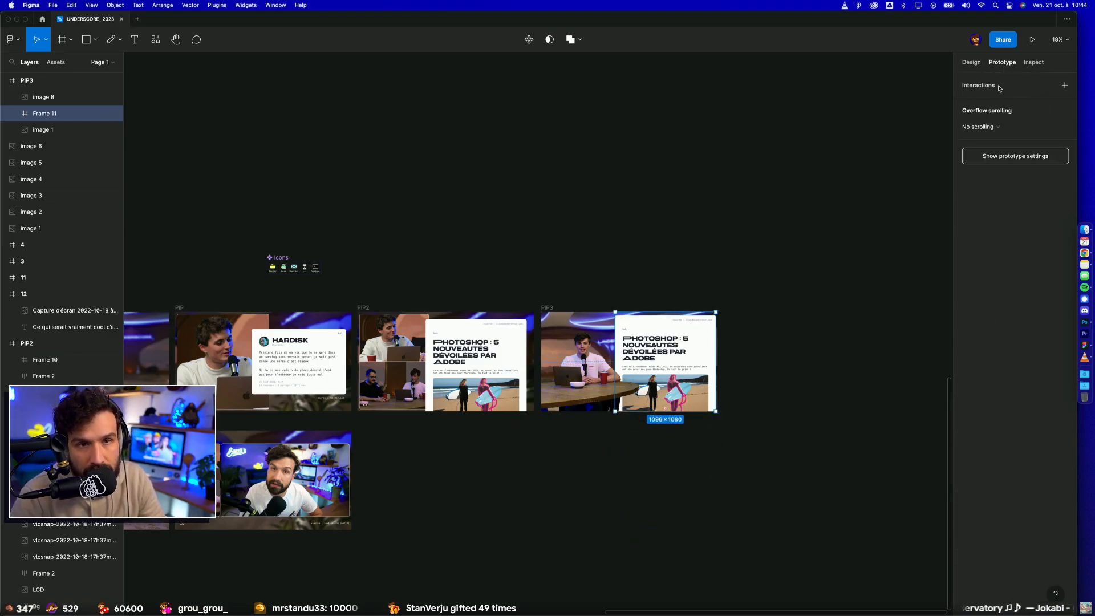
left_click(986, 127)
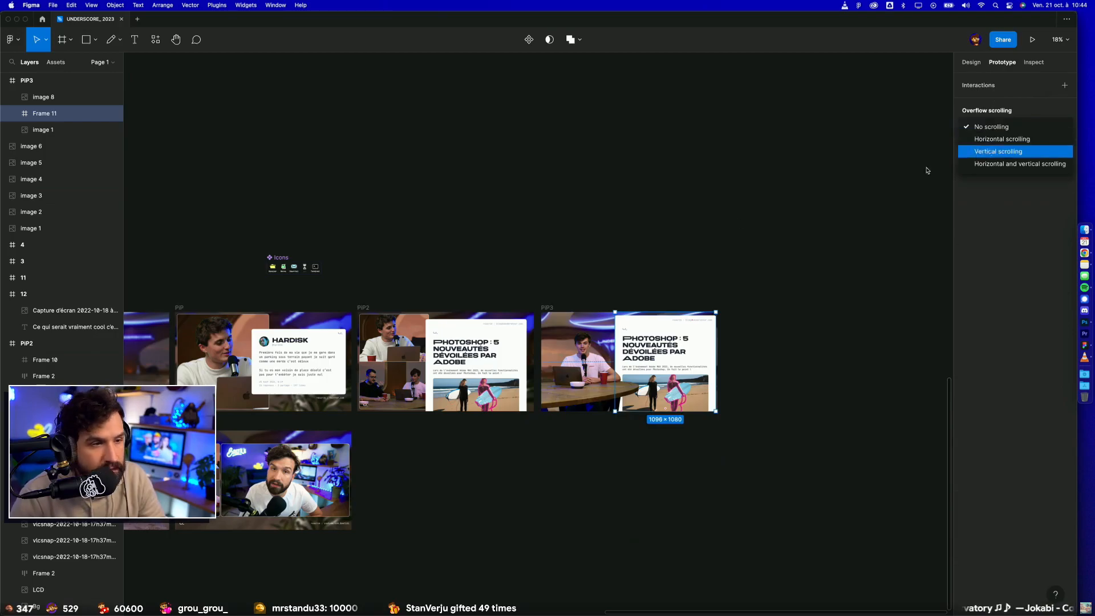
left_click(976, 150)
Step: Present the PiP3 frame as a prototype and test how the article scrolls behind the presenter and table
left_click(547, 307)
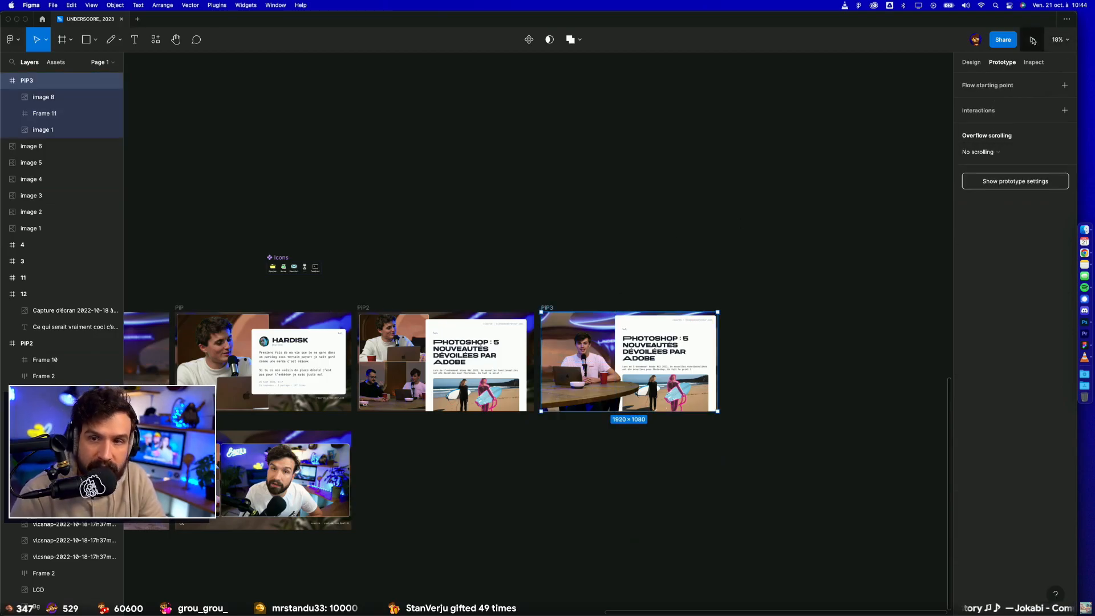
left_click(1033, 40)
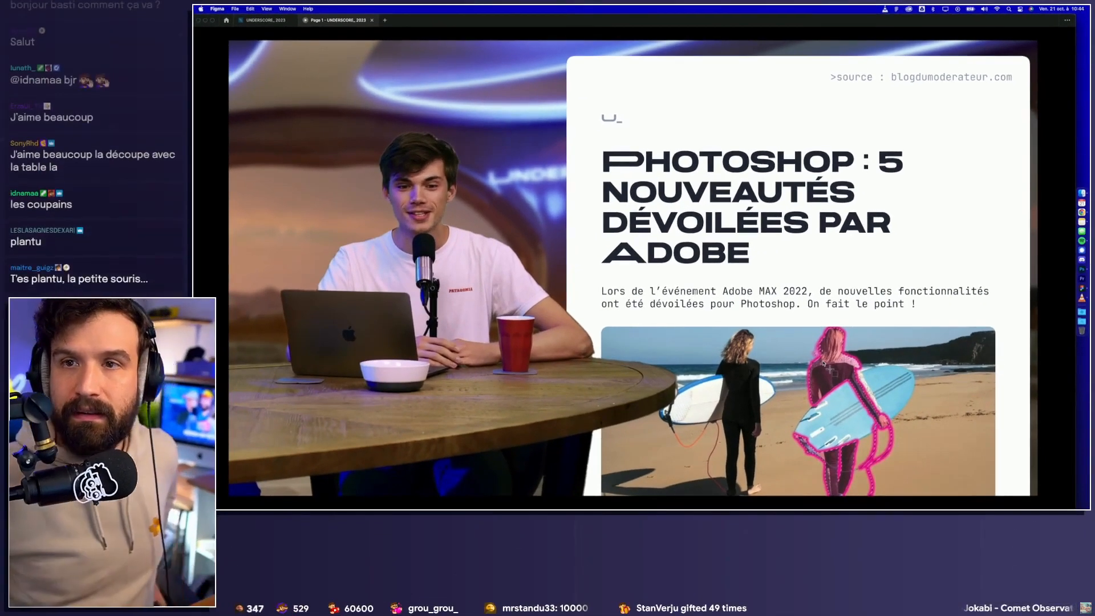
scroll(855, 382, "down", 4)
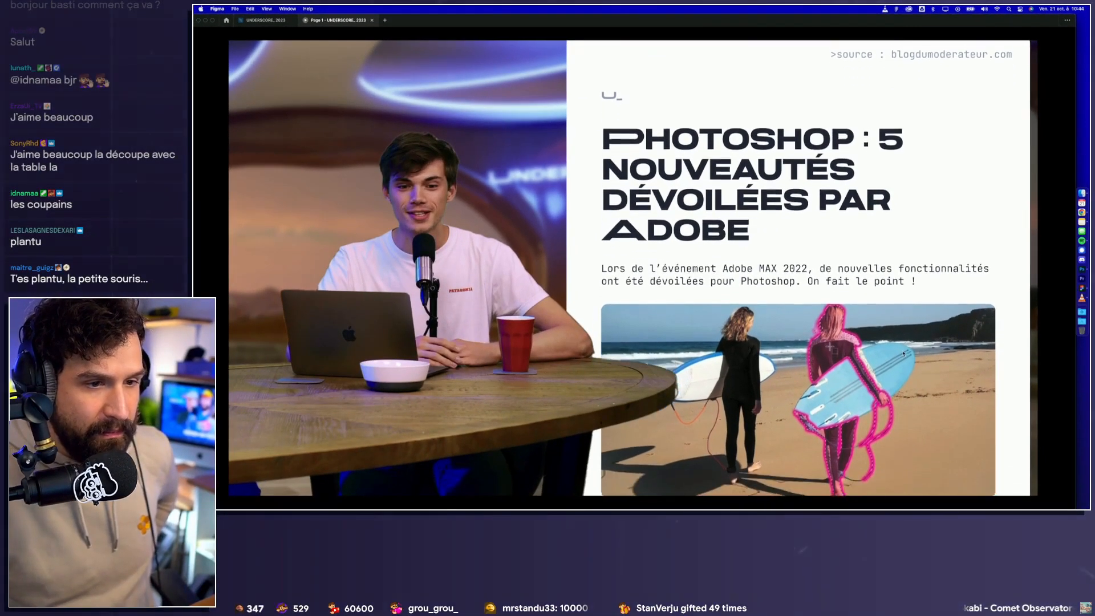
scroll(884, 399, "down", 6)
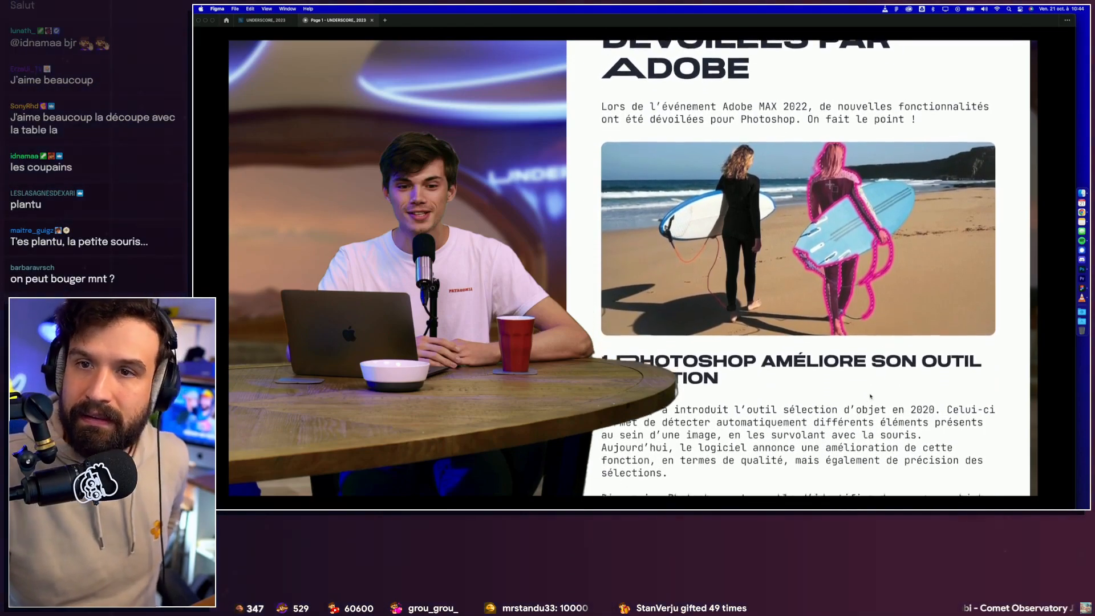
scroll(877, 415, "down", 5)
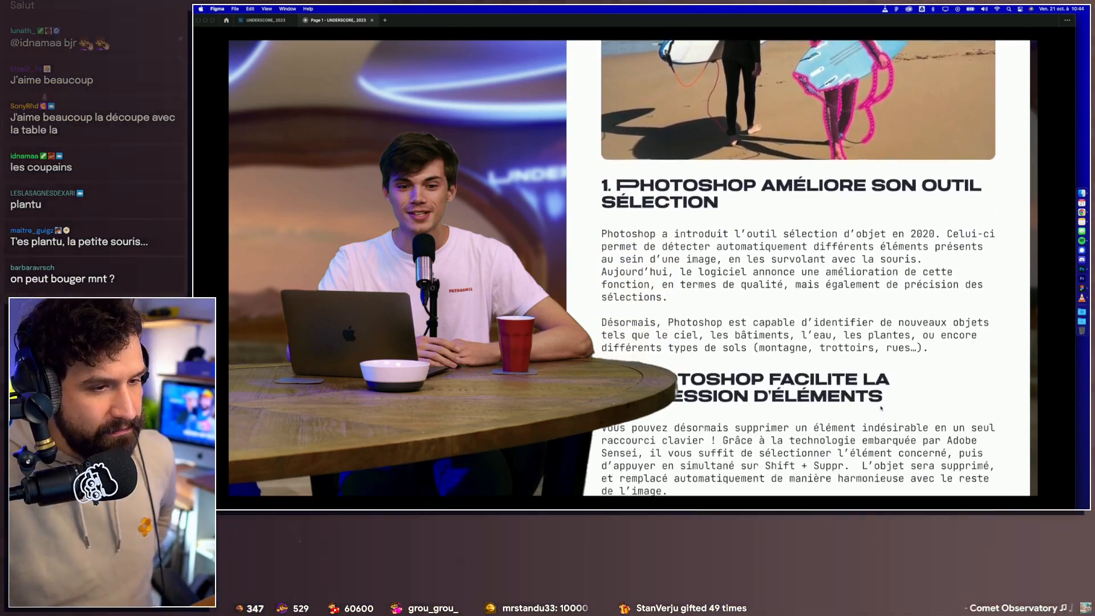
scroll(884, 400, "down", 5)
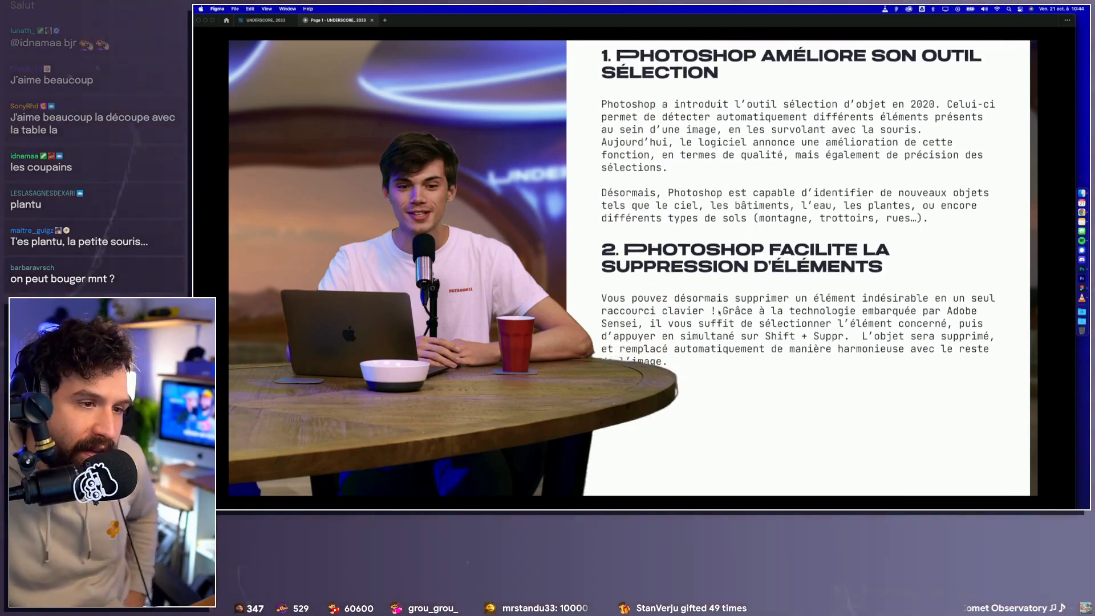
scroll(779, 245, "up", 6)
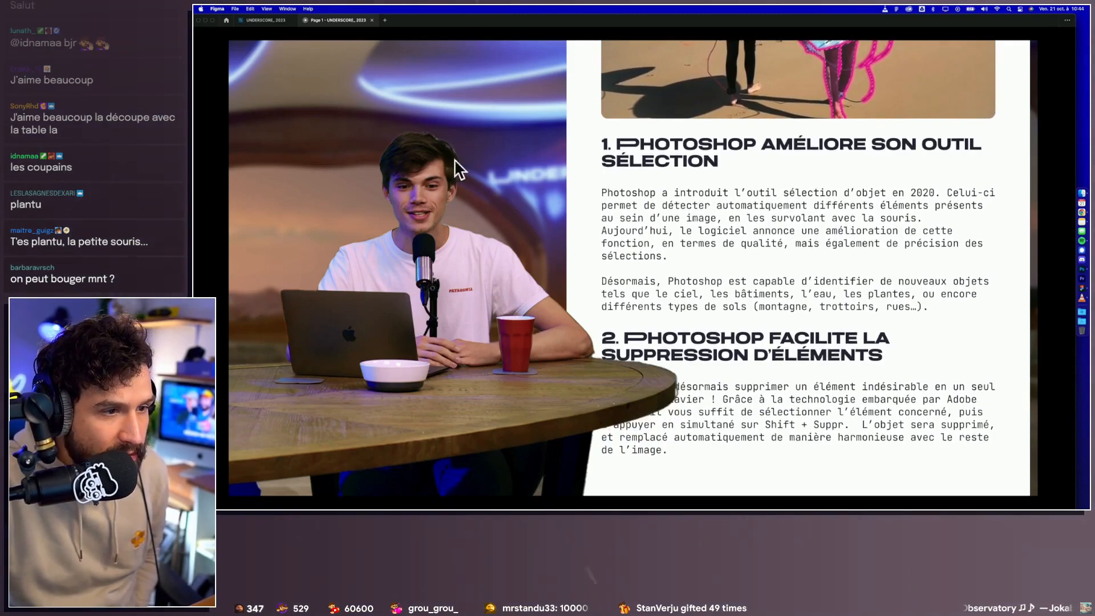
scroll(837, 172, "up", 10)
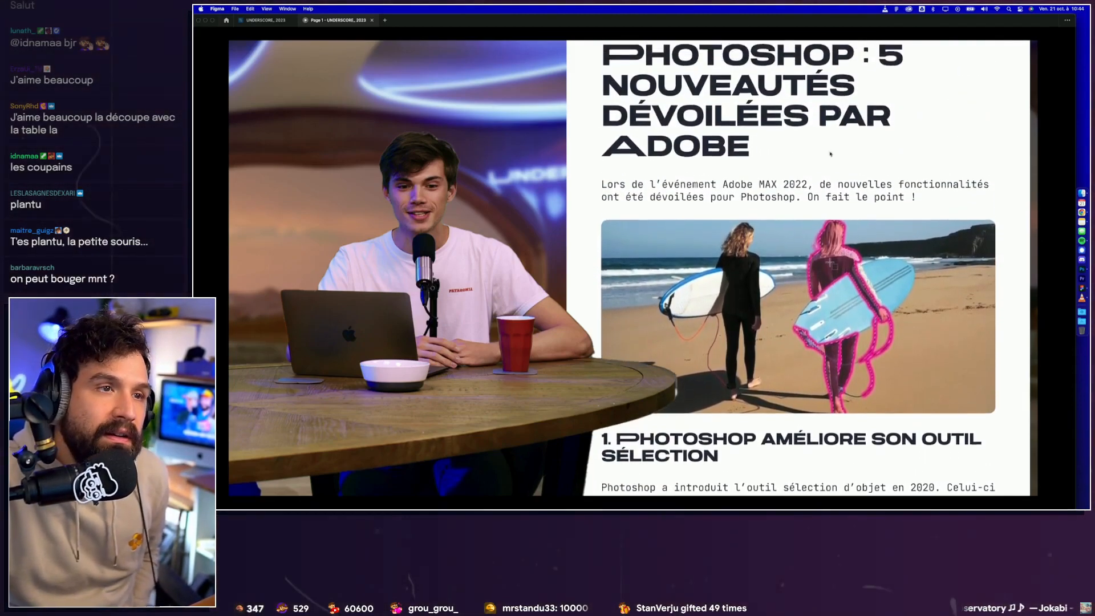
scroll(838, 171, "up", 4)
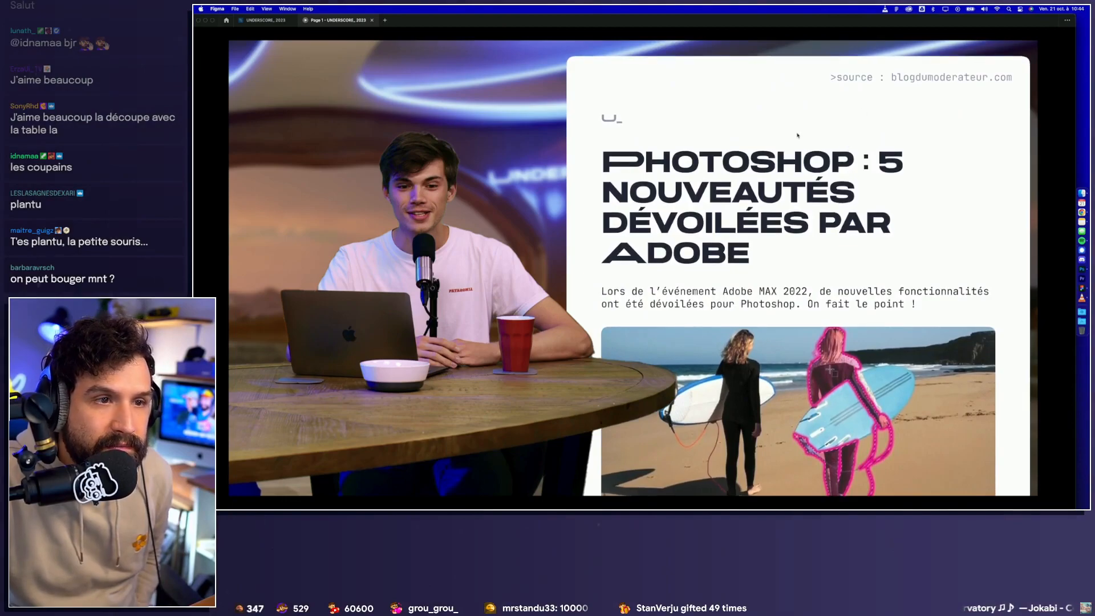
scroll(806, 244, "down", 5)
scroll(805, 213, "down", 10)
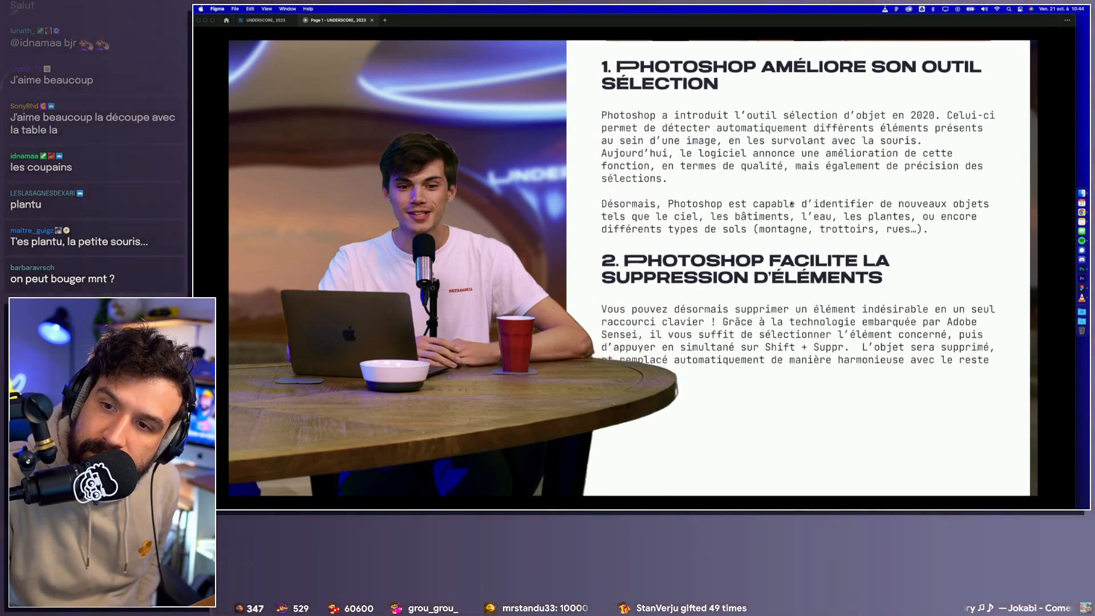
scroll(785, 336, "up", 16)
scroll(786, 335, "up", 4)
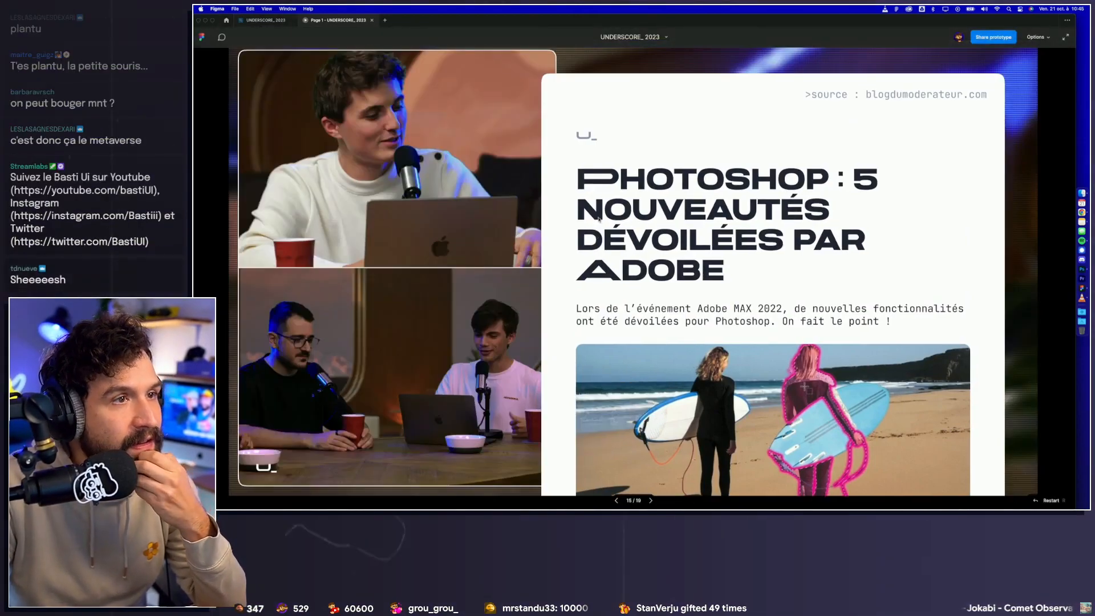
Step: Test the article's scrolling in the PiP2 prototype preview, and return to the mock-up overview in the design file
scroll(686, 272, "down", 5)
scroll(686, 272, "down", 10)
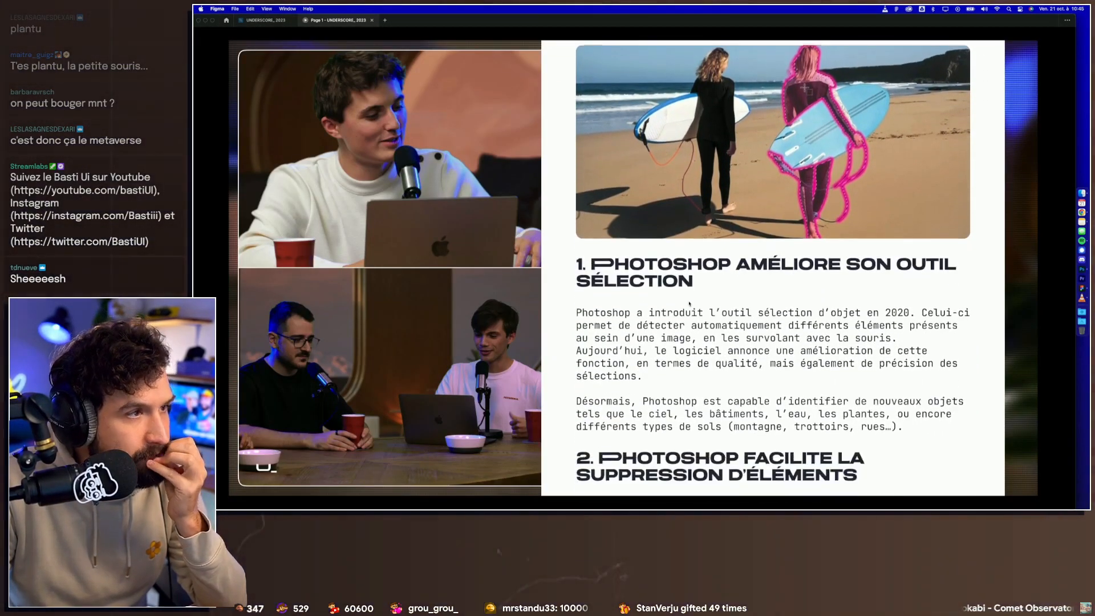
scroll(694, 310, "down", 5)
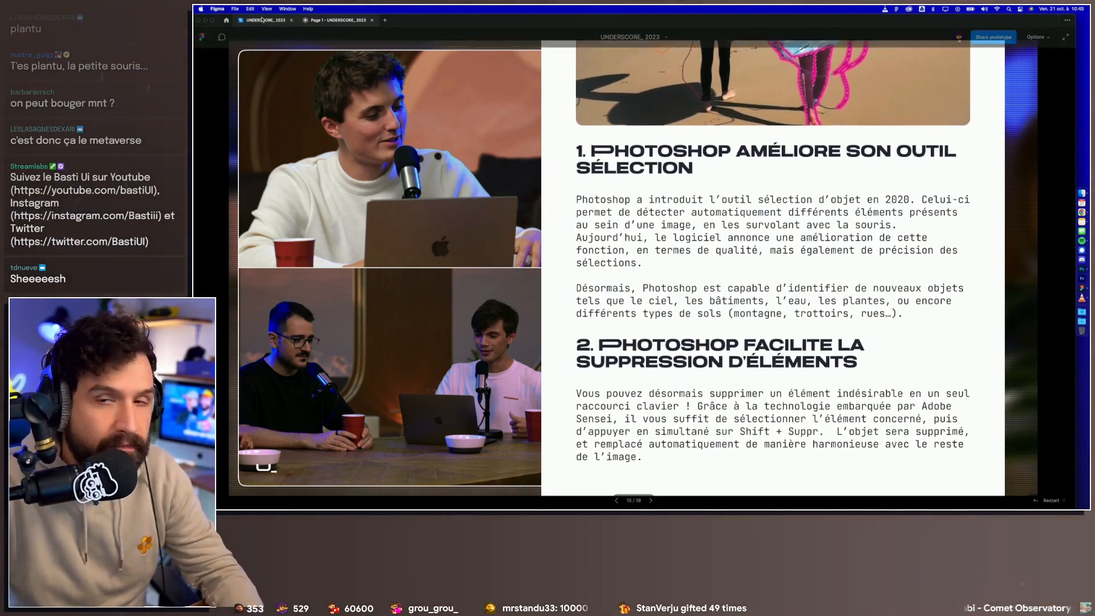
left_click(262, 20)
left_click(644, 220)
scroll(635, 211, "down", 3)
left_click_drag(608, 205, 691, 203)
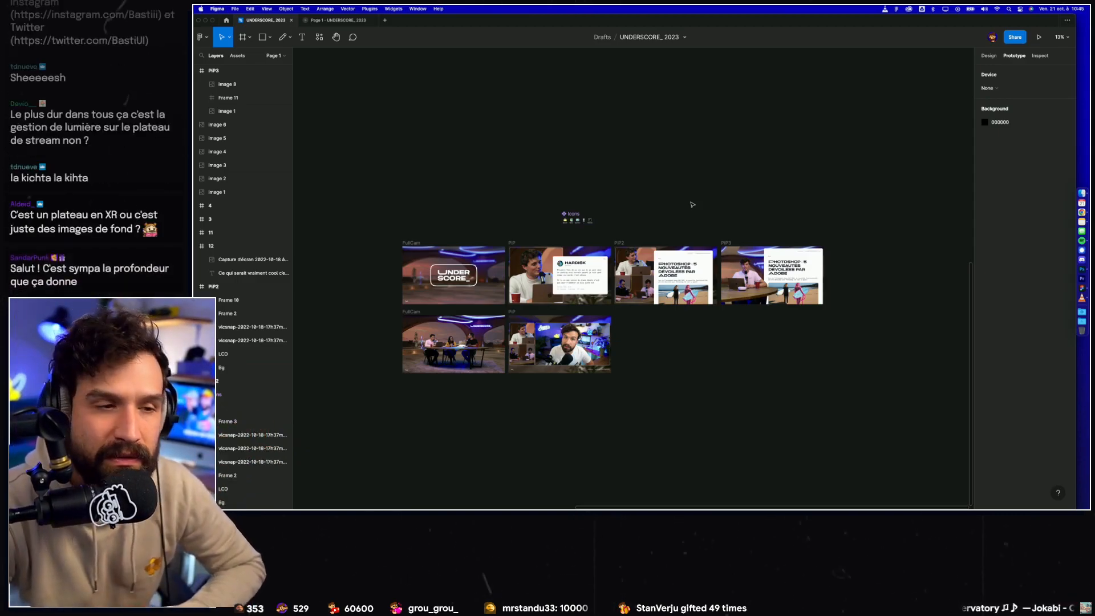
Step: Switch to VLC and examine the camera shots in the show recording, viewing the presenter's close-up at full screen
left_click(1081, 297)
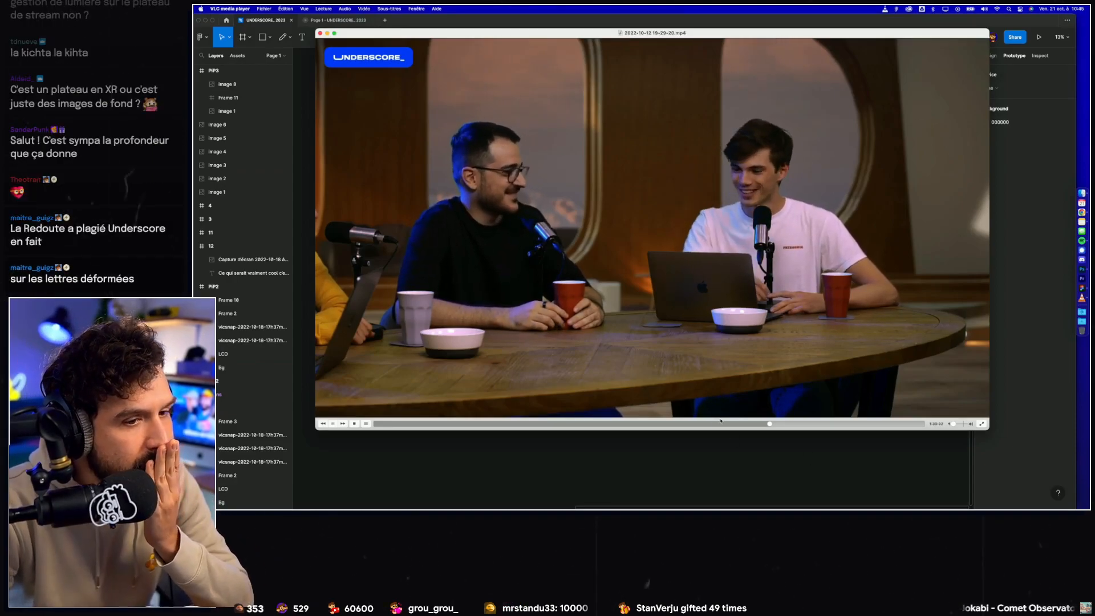
left_click(692, 424)
left_click(649, 424)
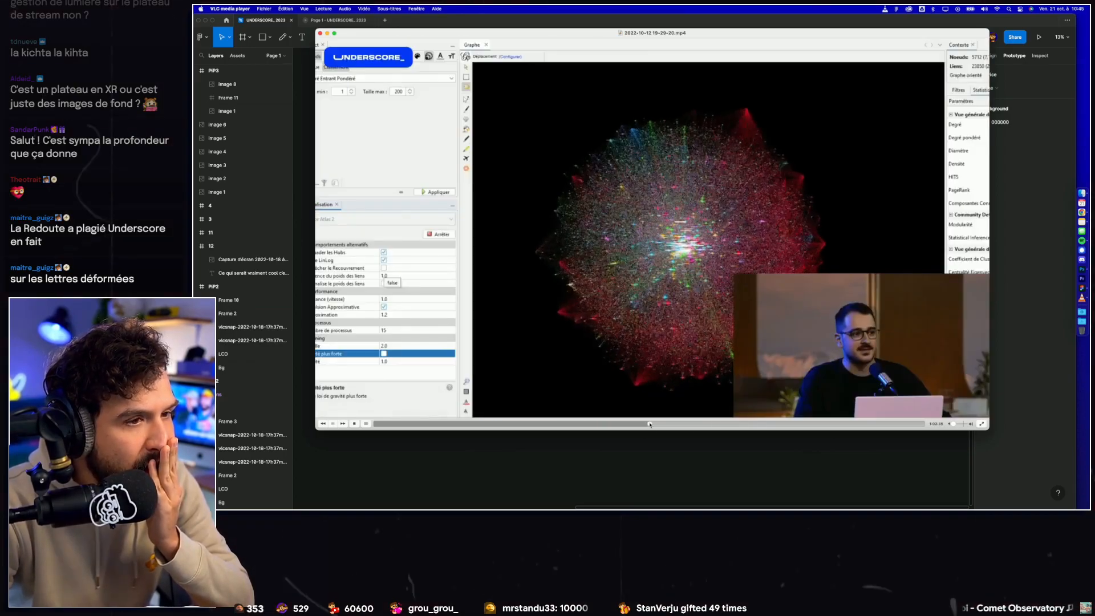
left_click(616, 423)
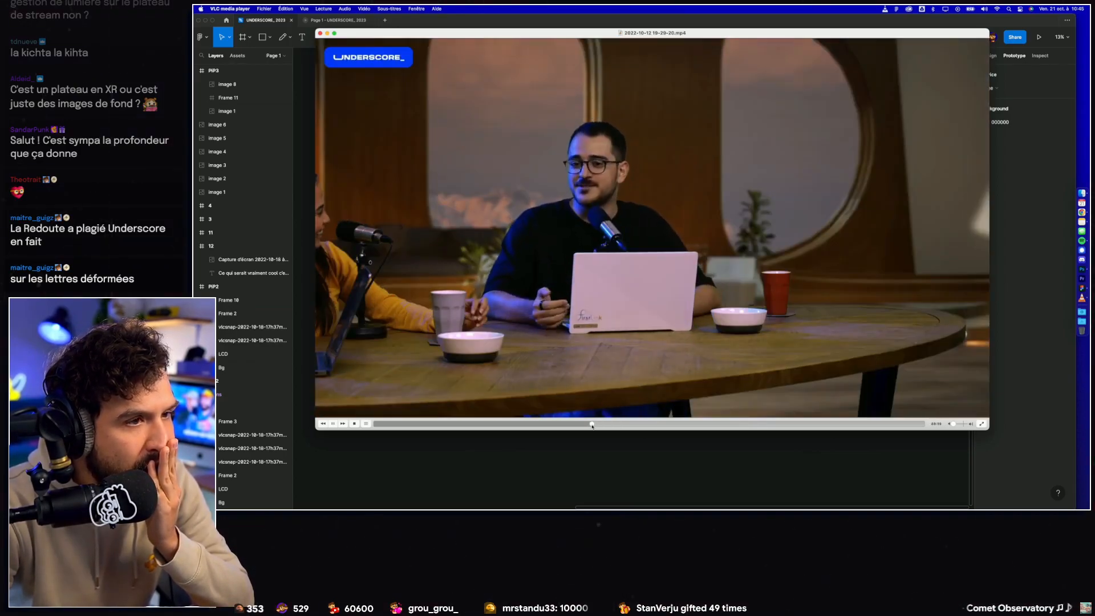
left_click(546, 424)
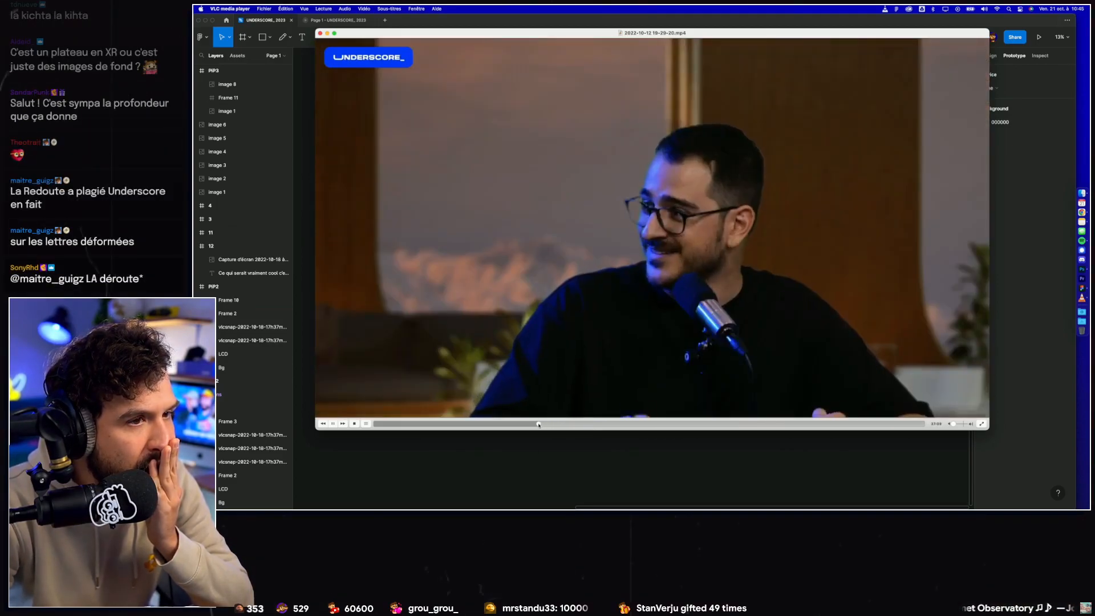
left_click(533, 424)
key("space")
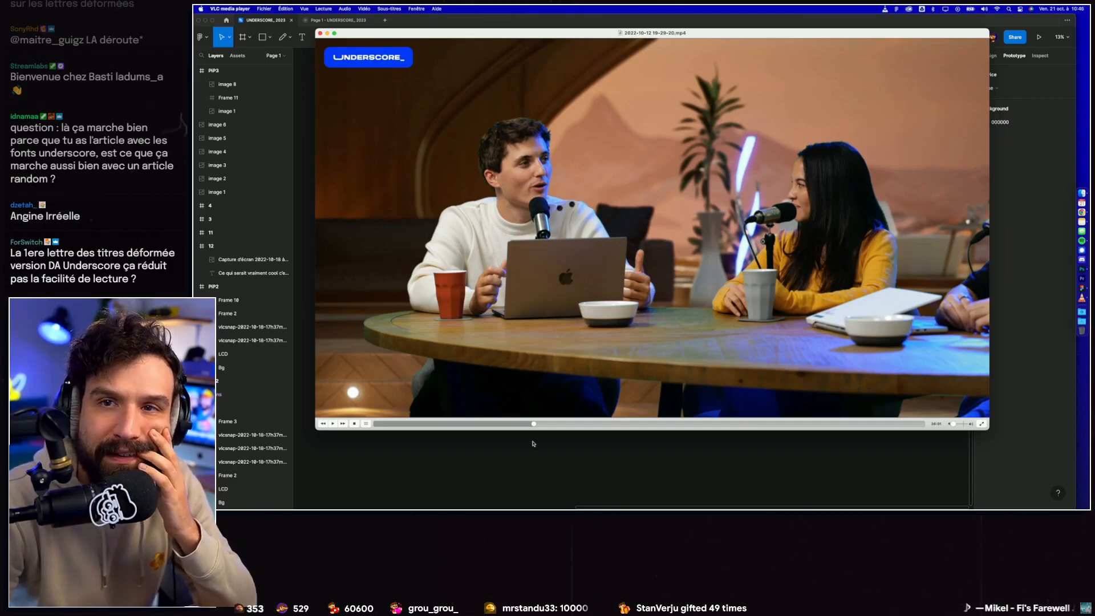
left_click(509, 424)
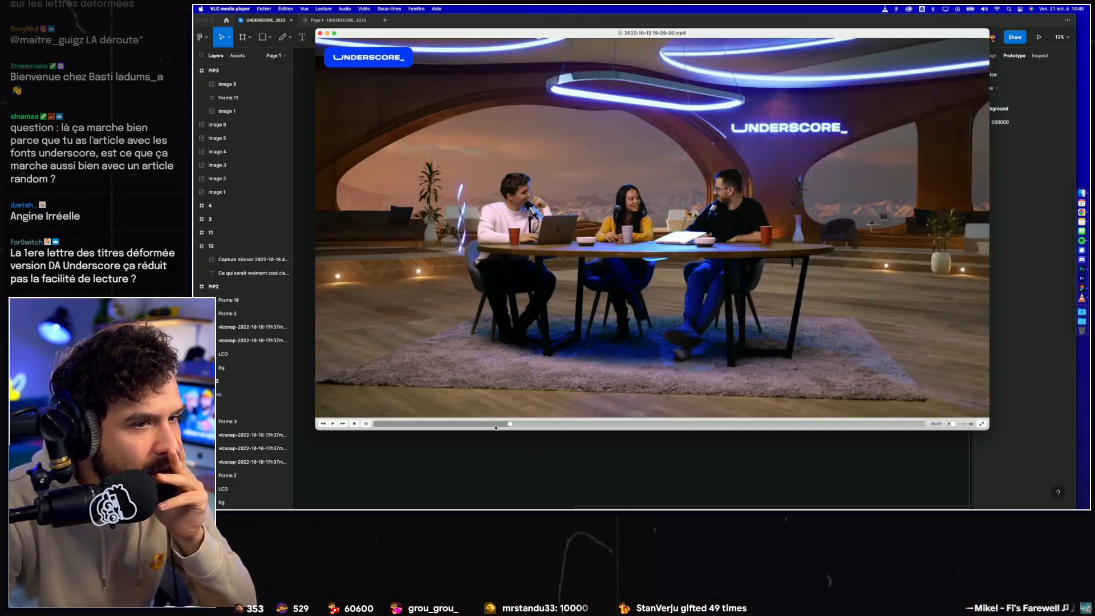
left_click(483, 425)
left_click(468, 425)
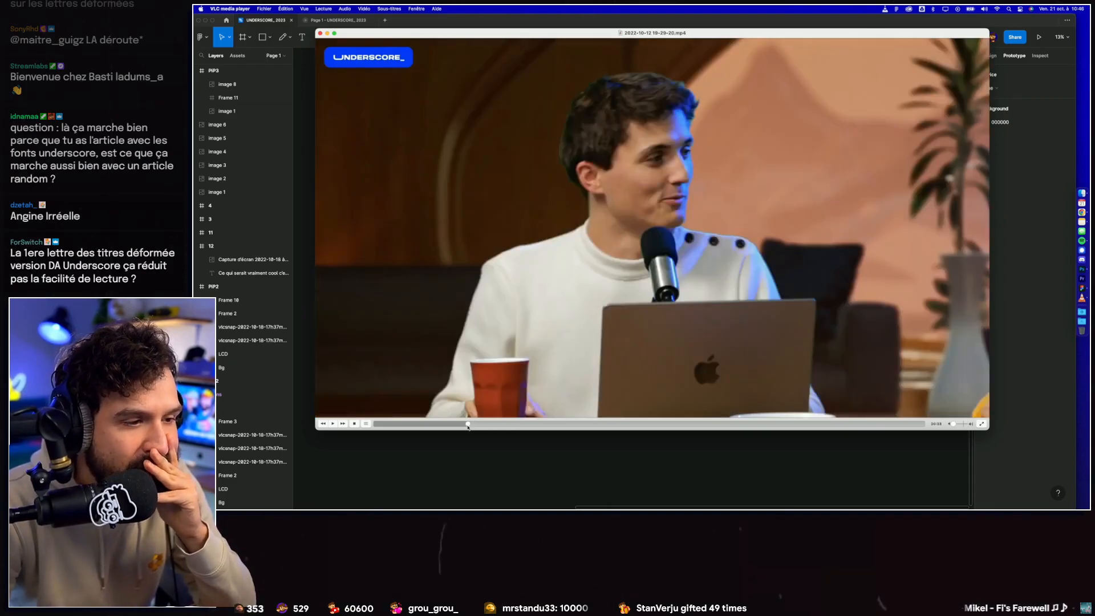
double_click(655, 206)
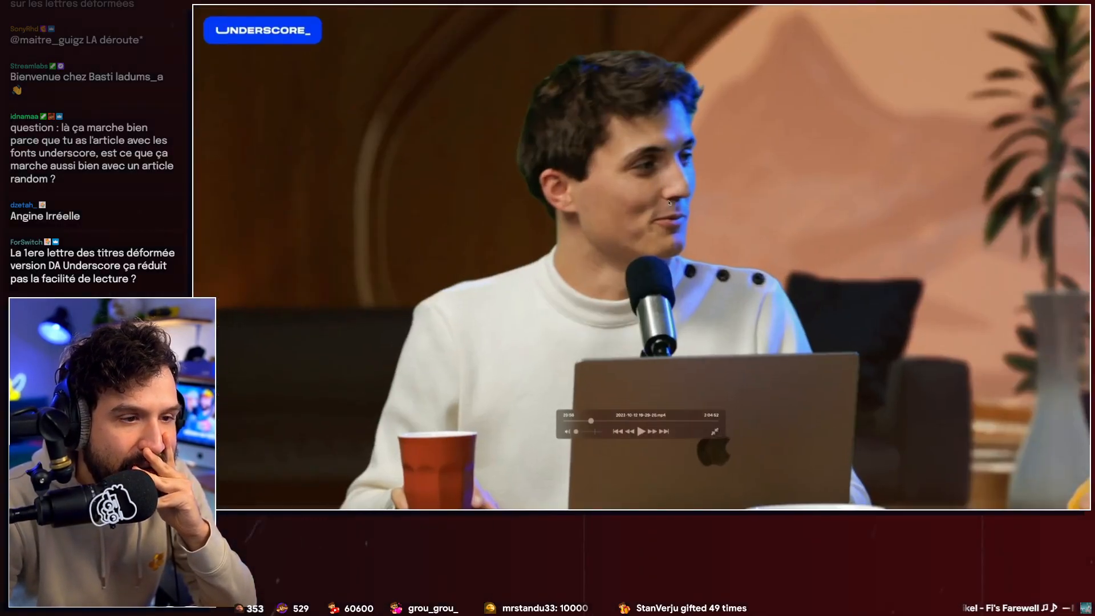
double_click(666, 183)
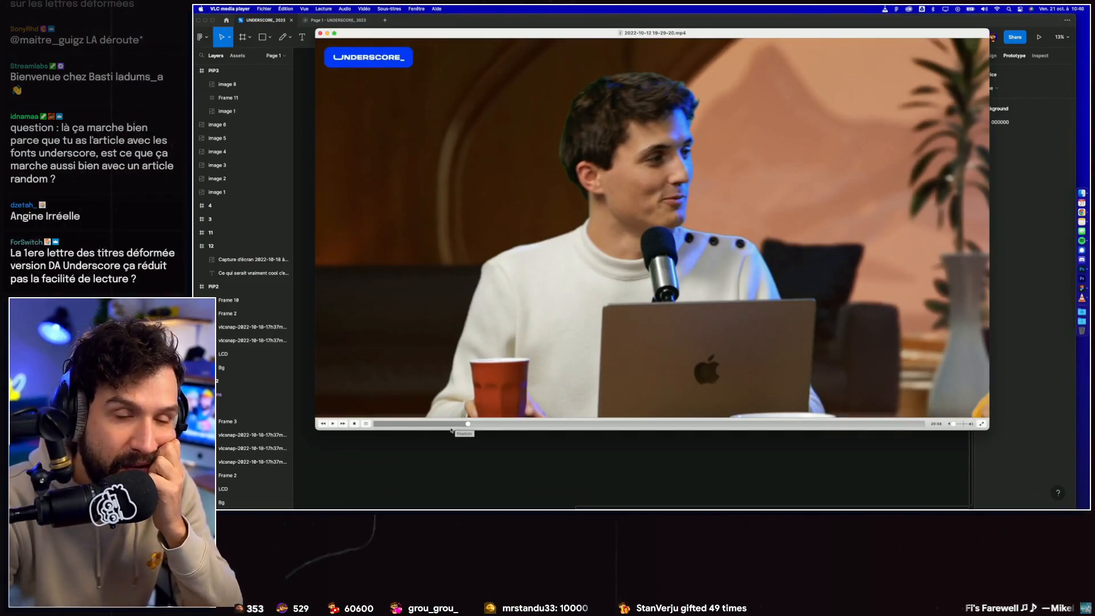
Step: Find the split-screen shot with the tweet in the show recording and save a snapshot of it
left_click(448, 425)
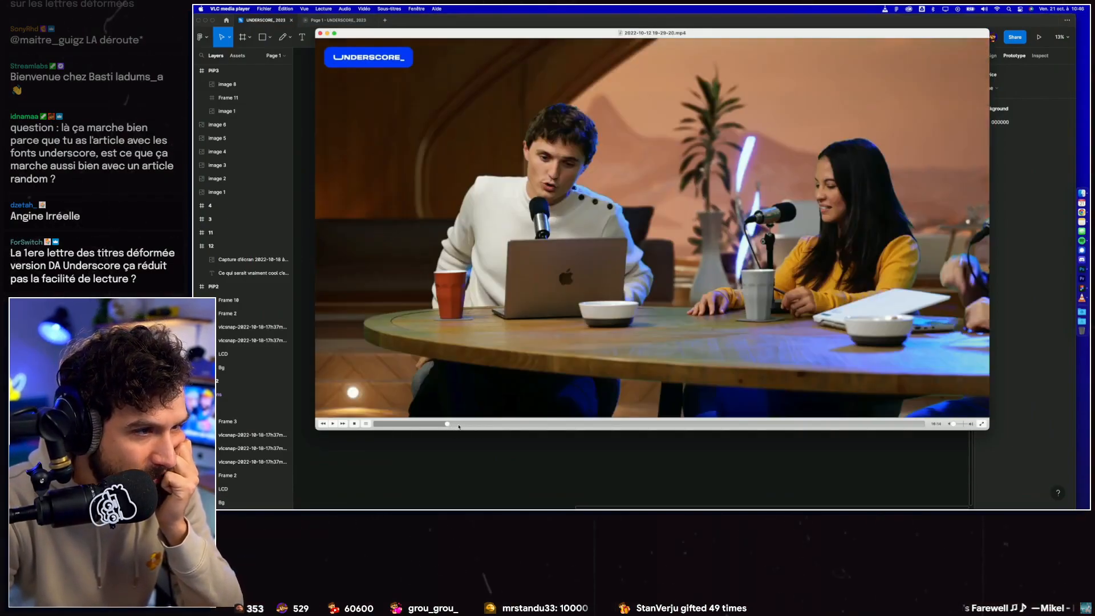
left_click(433, 424)
left_click(409, 424)
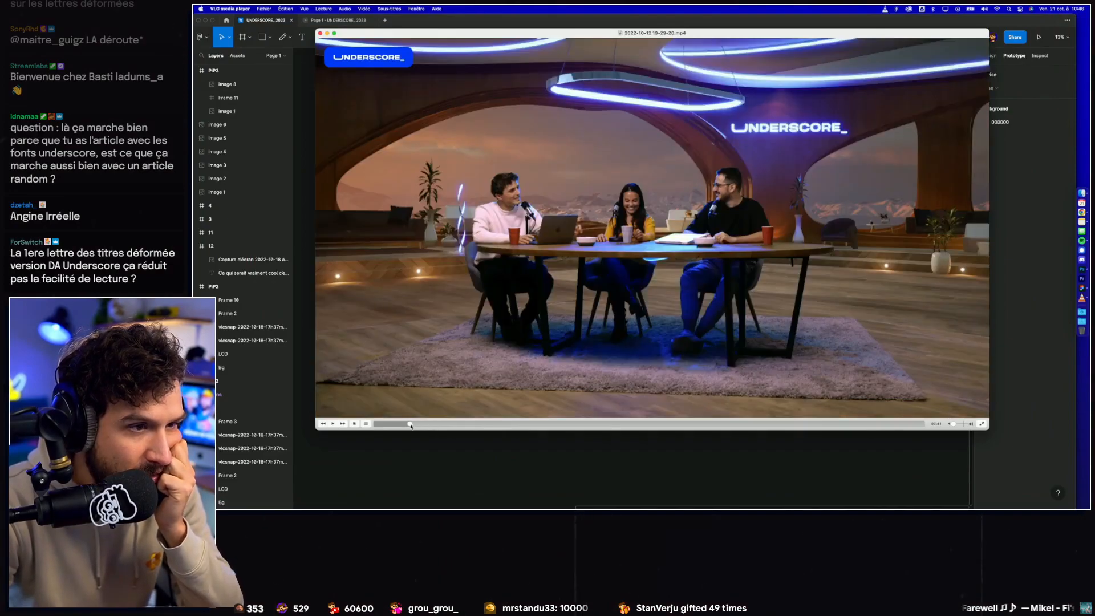
left_click(445, 425)
left_click(494, 425)
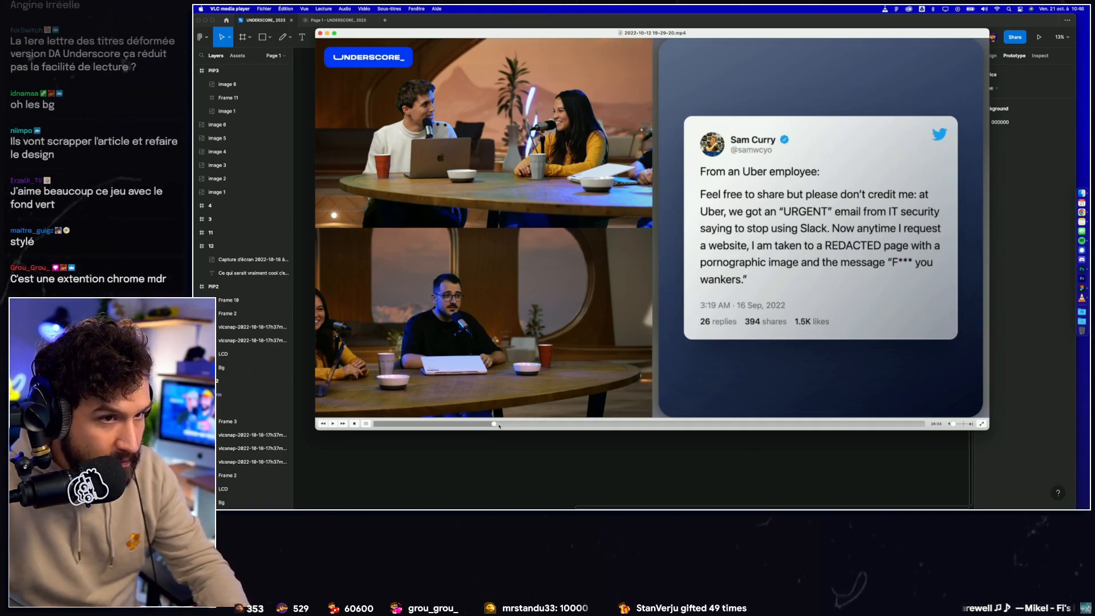
key("super+alt+s")
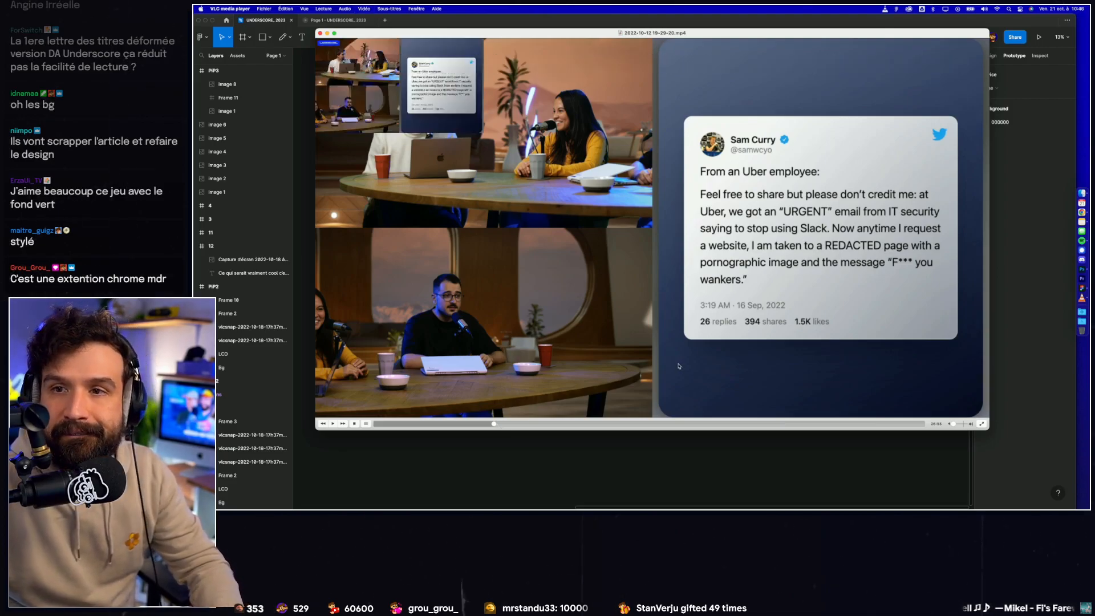
Step: Examine how the recording alternates between split-screen content layouts, table shots and the wide studio view
left_click(481, 423)
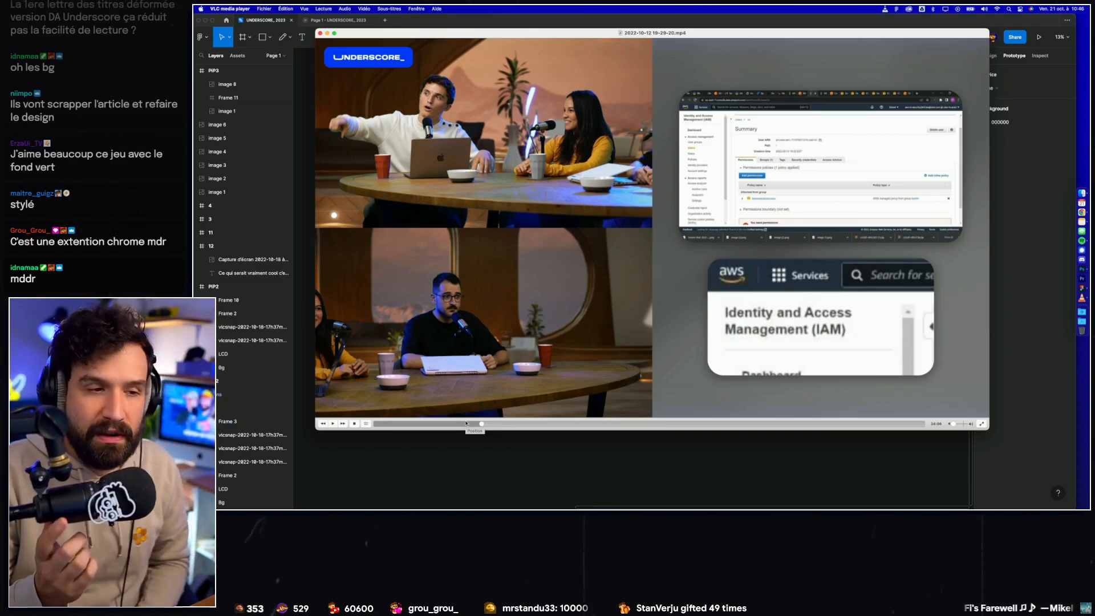
left_click_drag(468, 424, 576, 425)
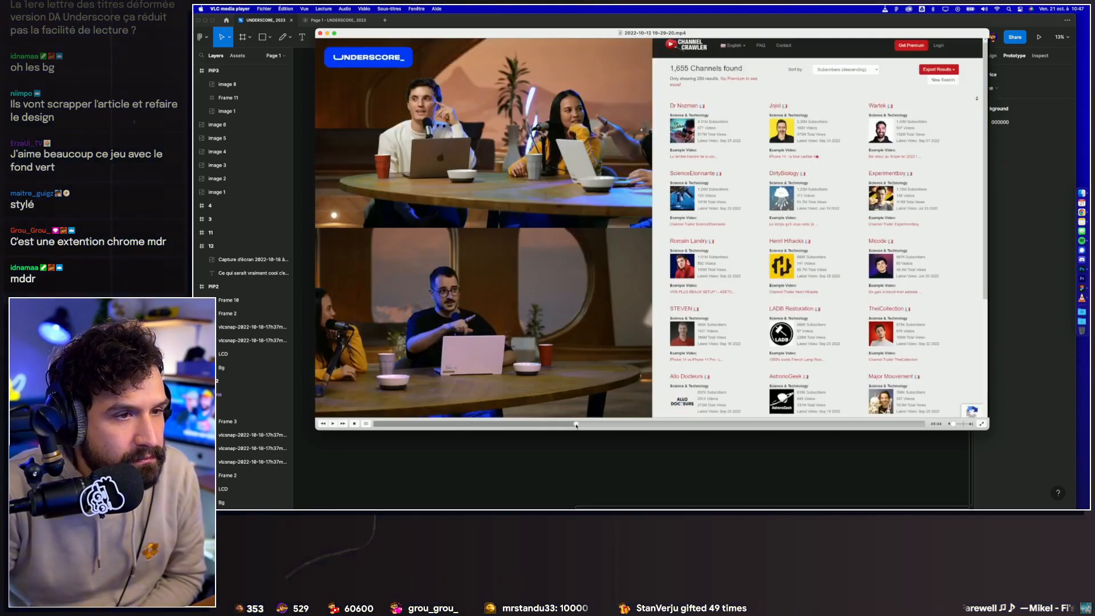
left_click(605, 425)
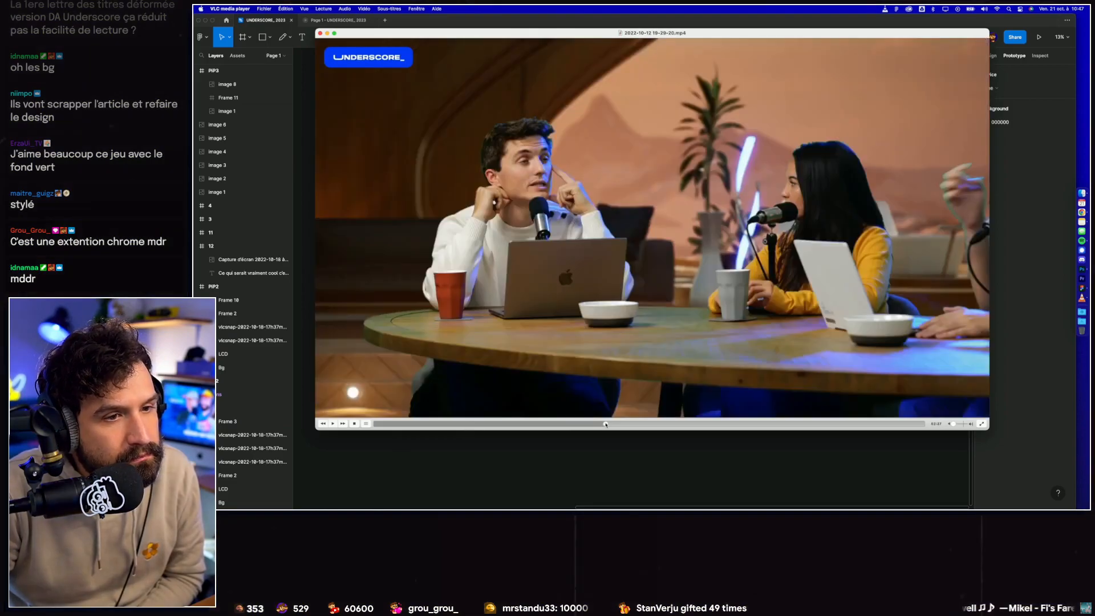
left_click(587, 425)
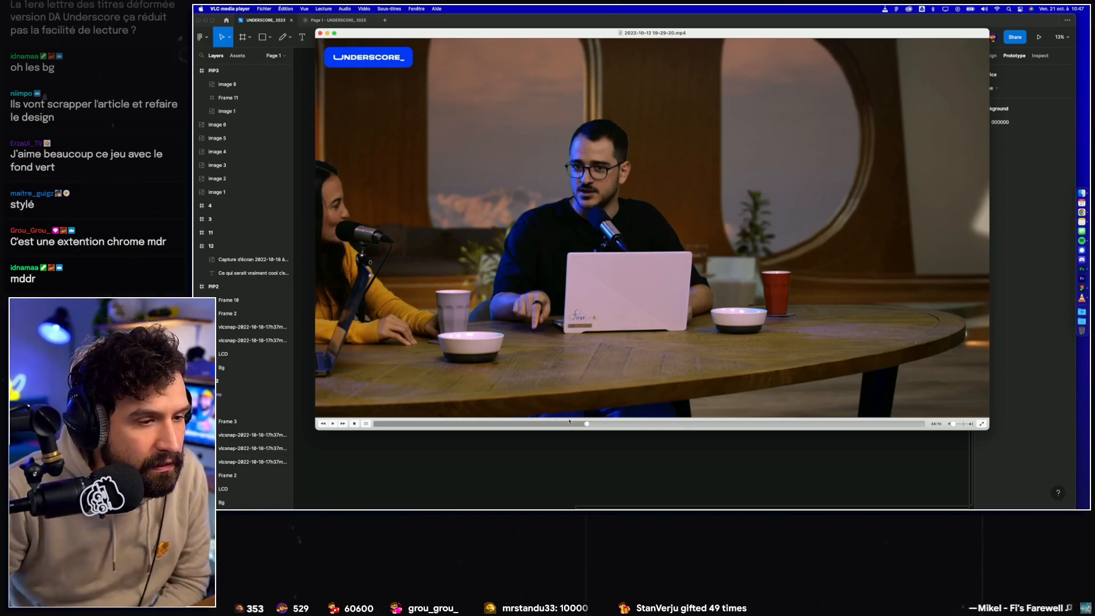
left_click(577, 424)
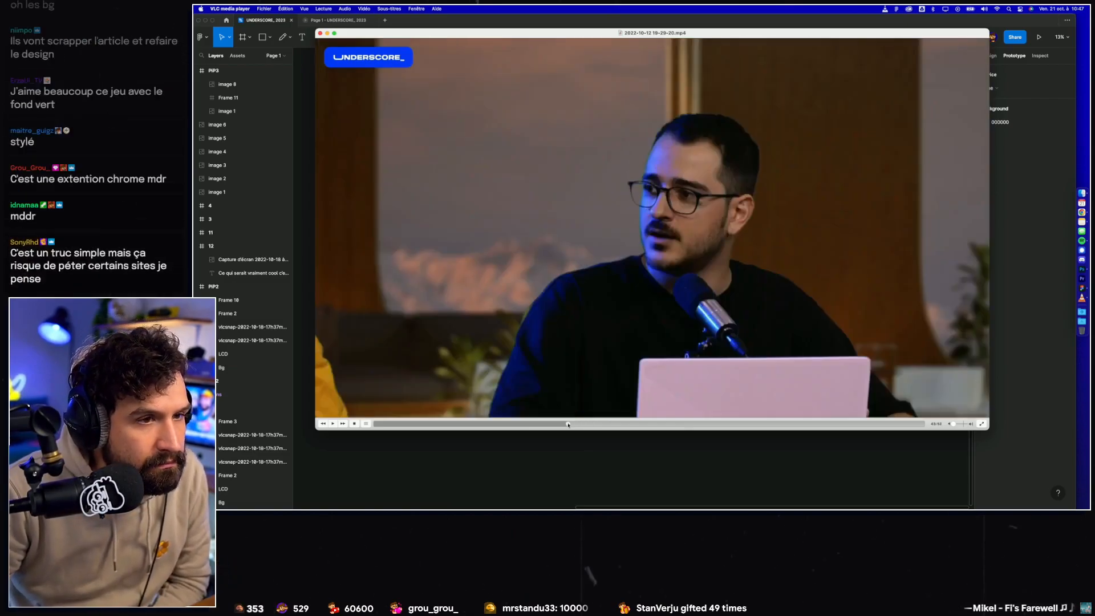
left_click(567, 425)
left_click(536, 425)
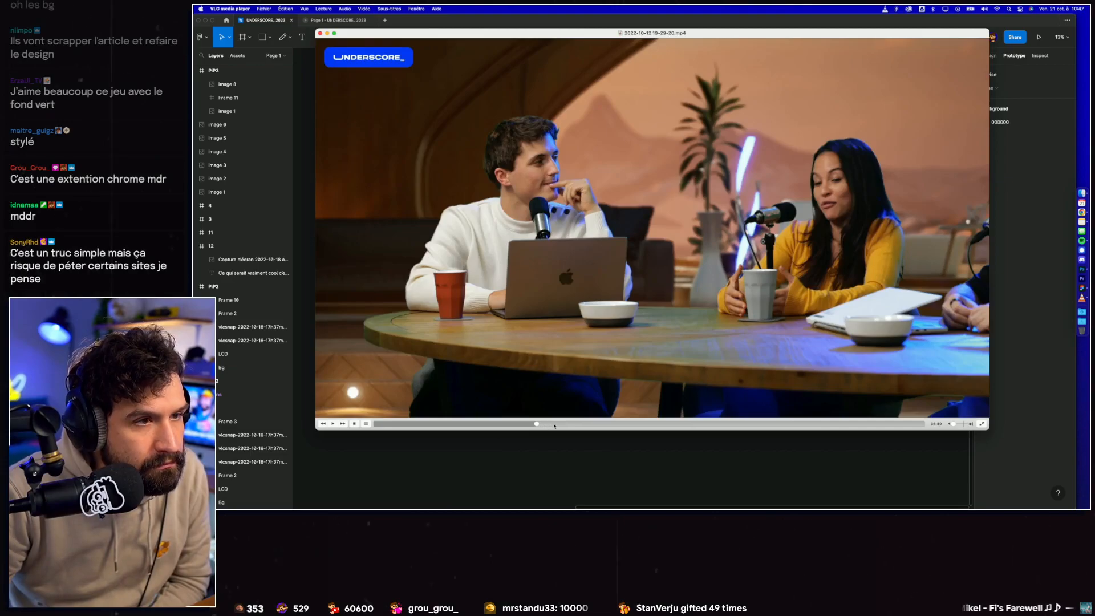
left_click(554, 424)
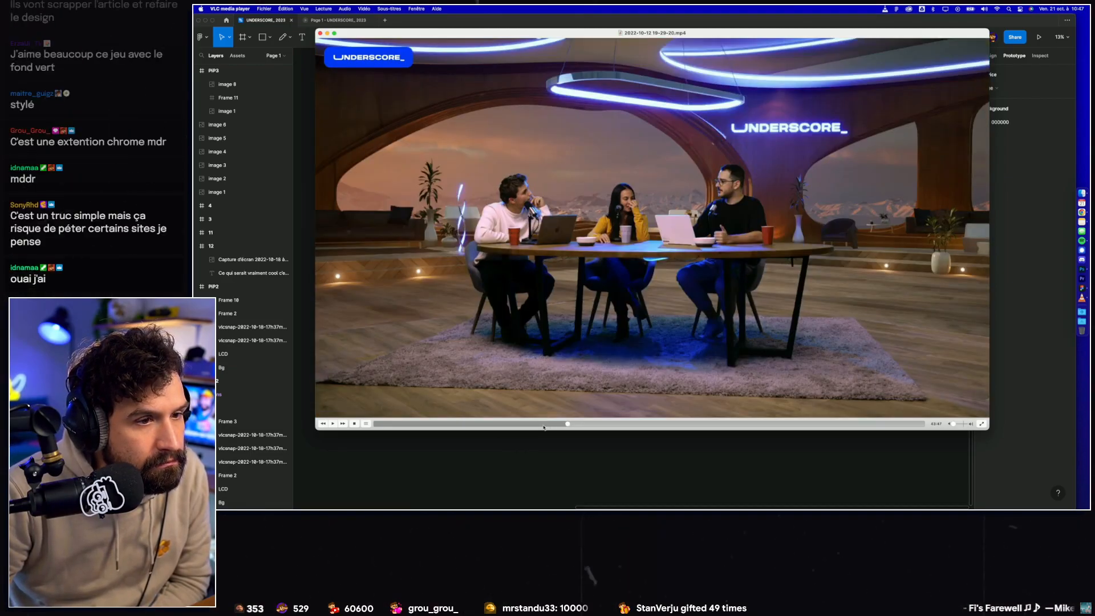
left_click(529, 425)
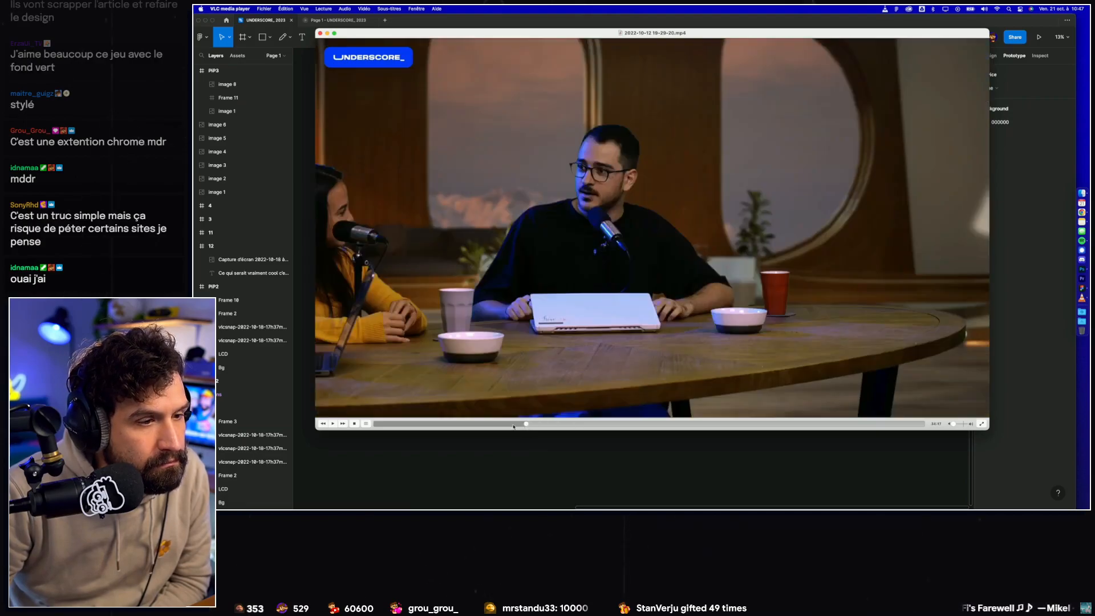
left_click(510, 425)
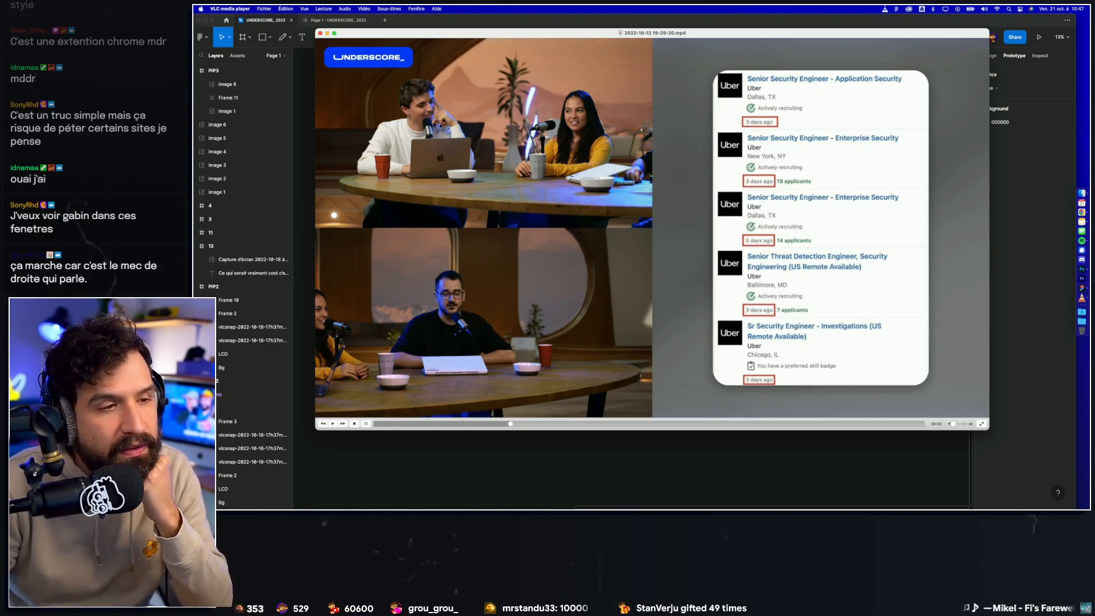
Step: Find a table shot of the two presenters facing each other early in the recording and save a snapshot of it
left_click(473, 425)
left_click(447, 424)
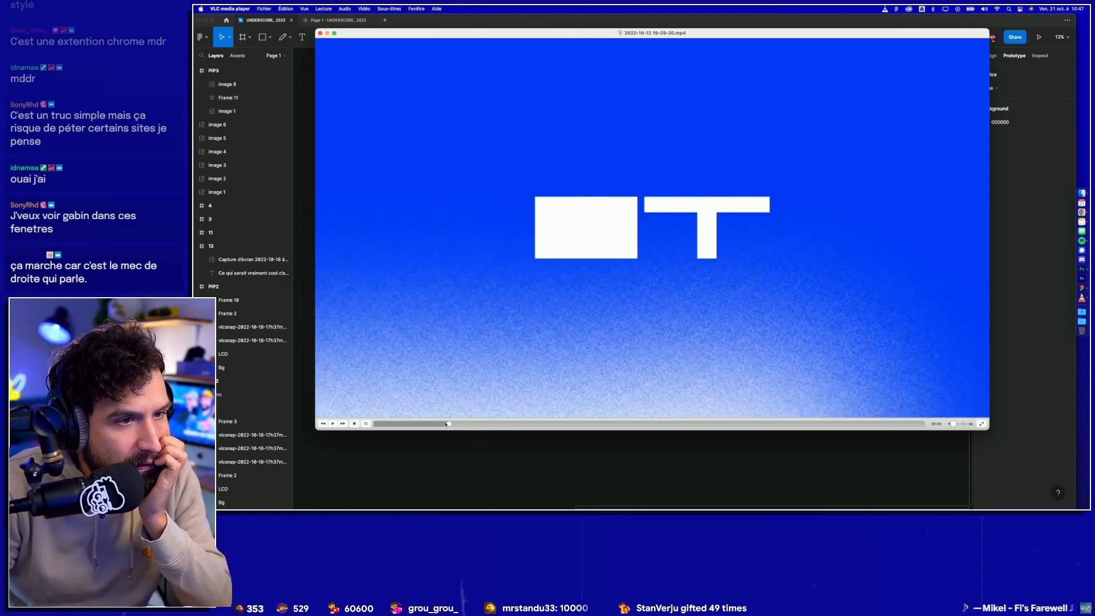
left_click(420, 423)
left_click(415, 423)
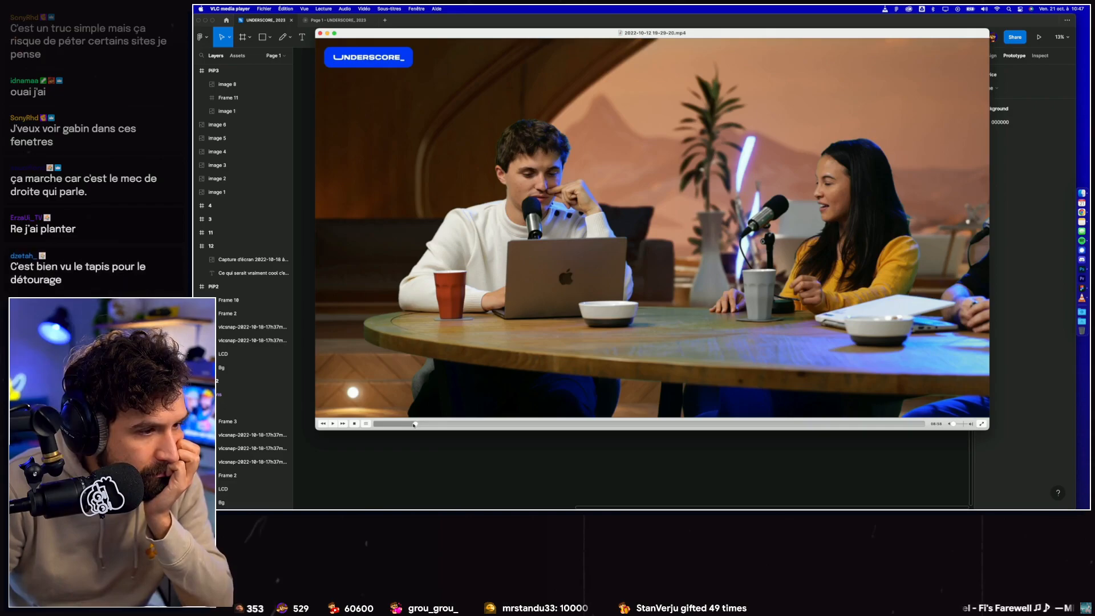
left_click(412, 424)
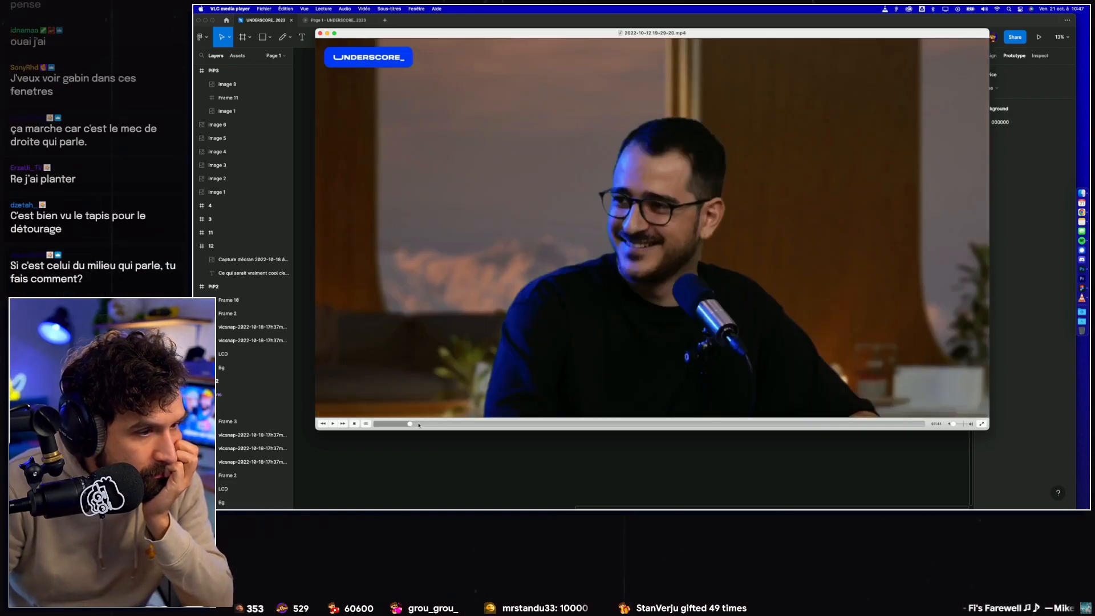
left_click(419, 423)
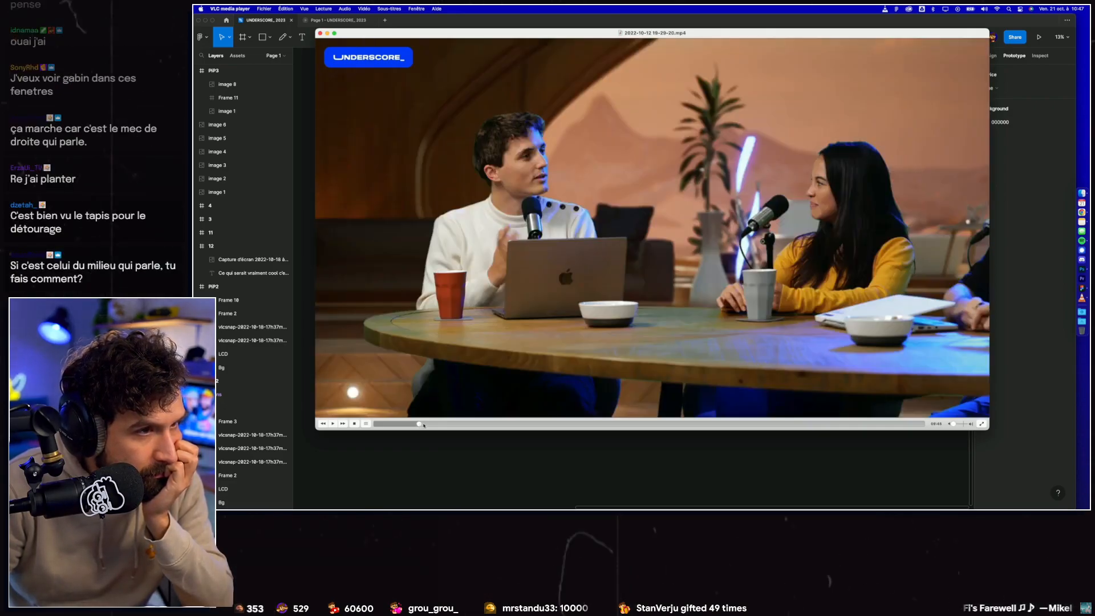
key("super+alt+s")
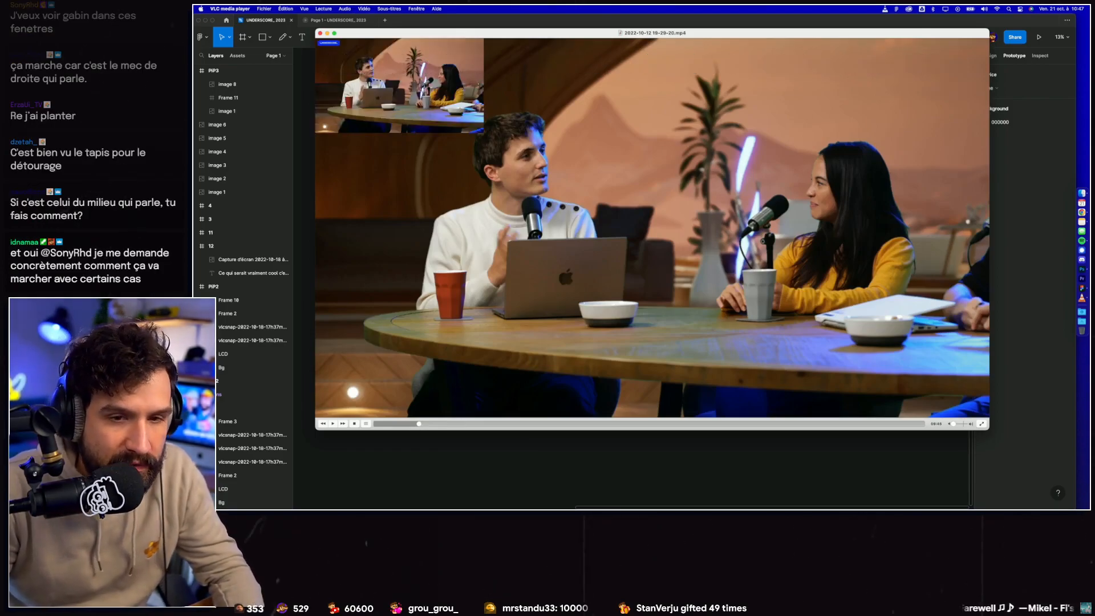
Step: Bring both new snapshots into the UNDERSCORE_ 2023 Figma page and place the tweet split-screen shot below the studio background images
left_click(1082, 193)
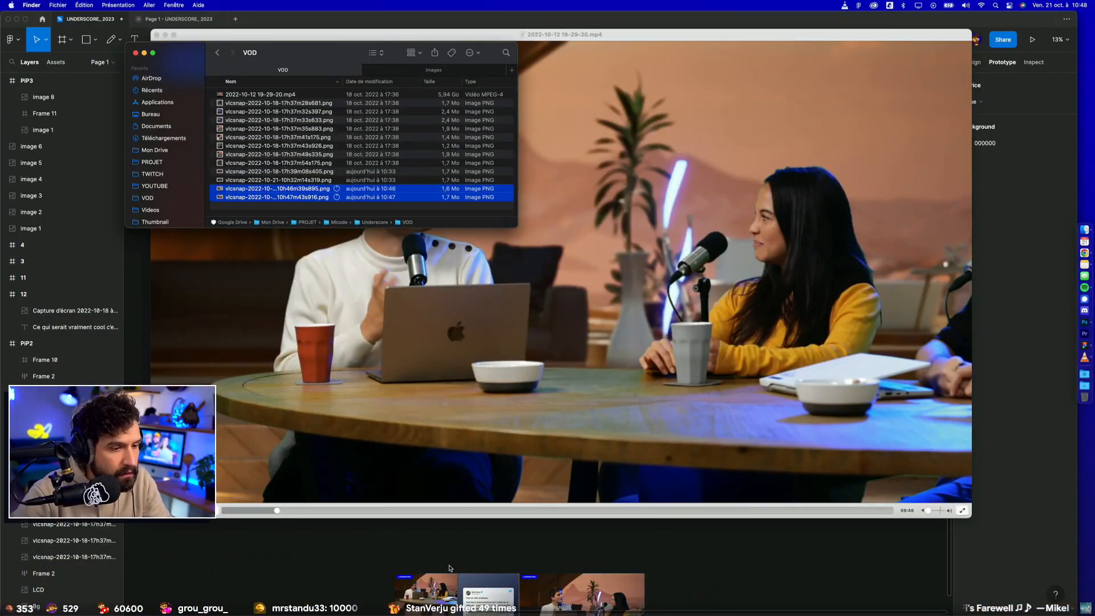
left_click(462, 558)
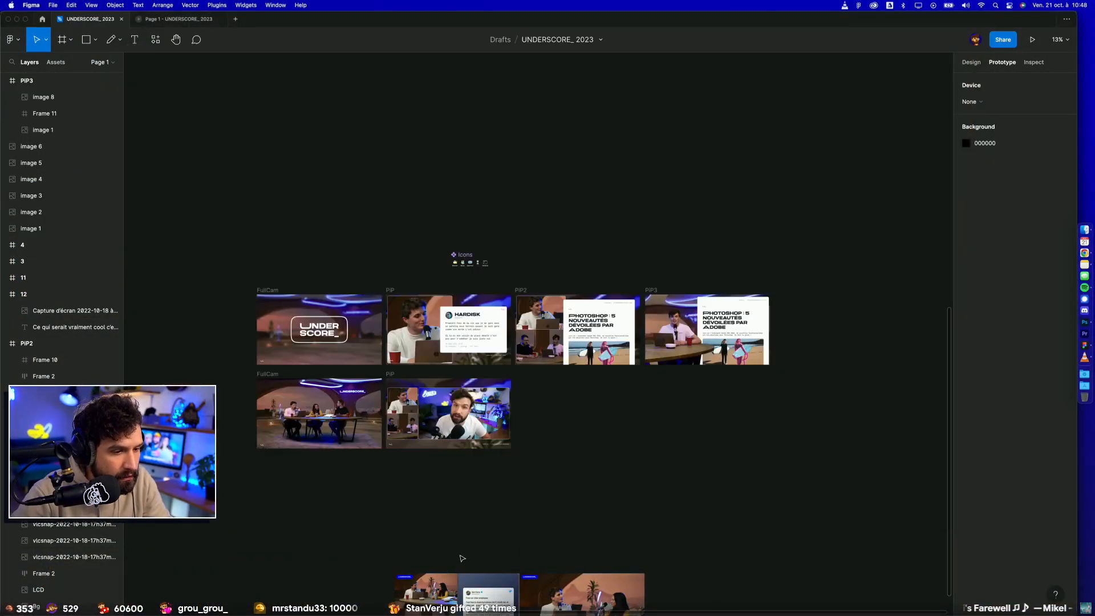
left_click_drag(565, 479, 597, 409)
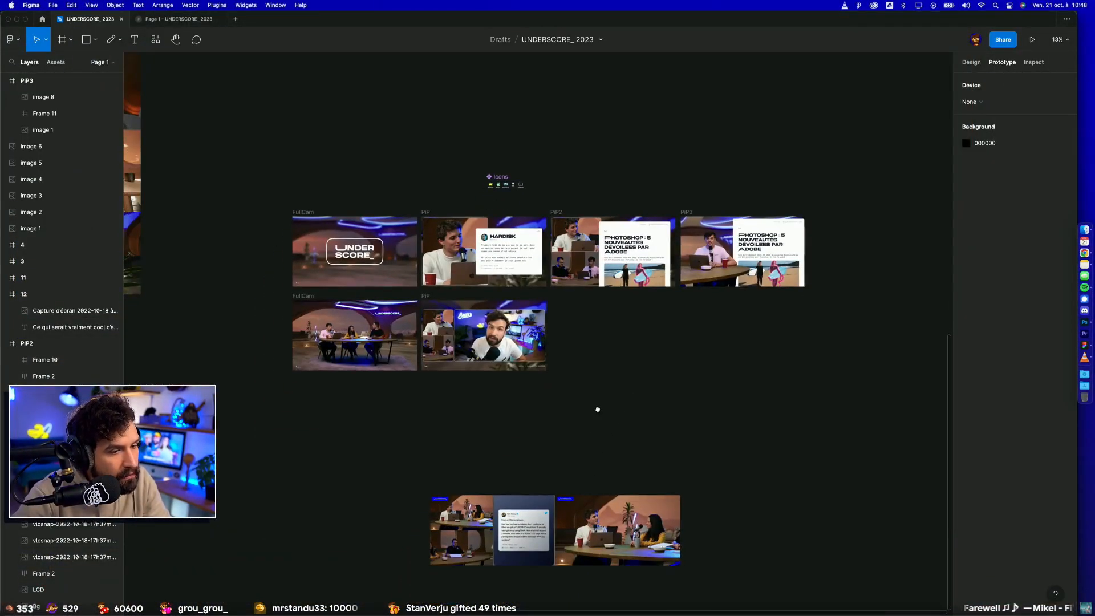
left_click_drag(512, 543, 719, 480)
left_click_drag(719, 480, 264, 300)
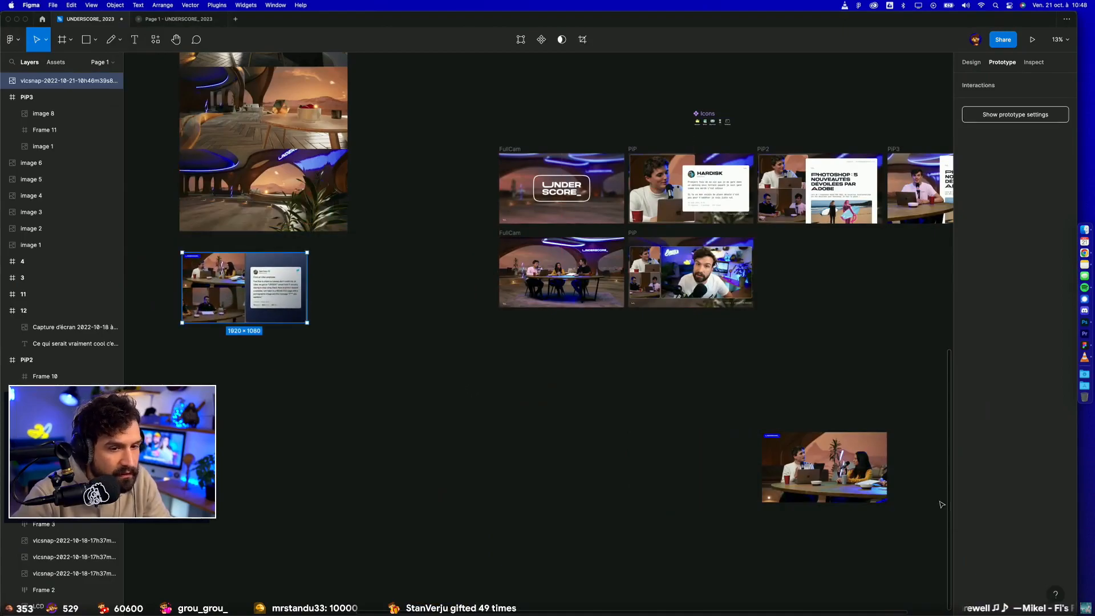
left_click_drag(834, 478, 769, 362)
scroll(736, 453, "up", 5)
left_click(714, 456)
left_click(1085, 229)
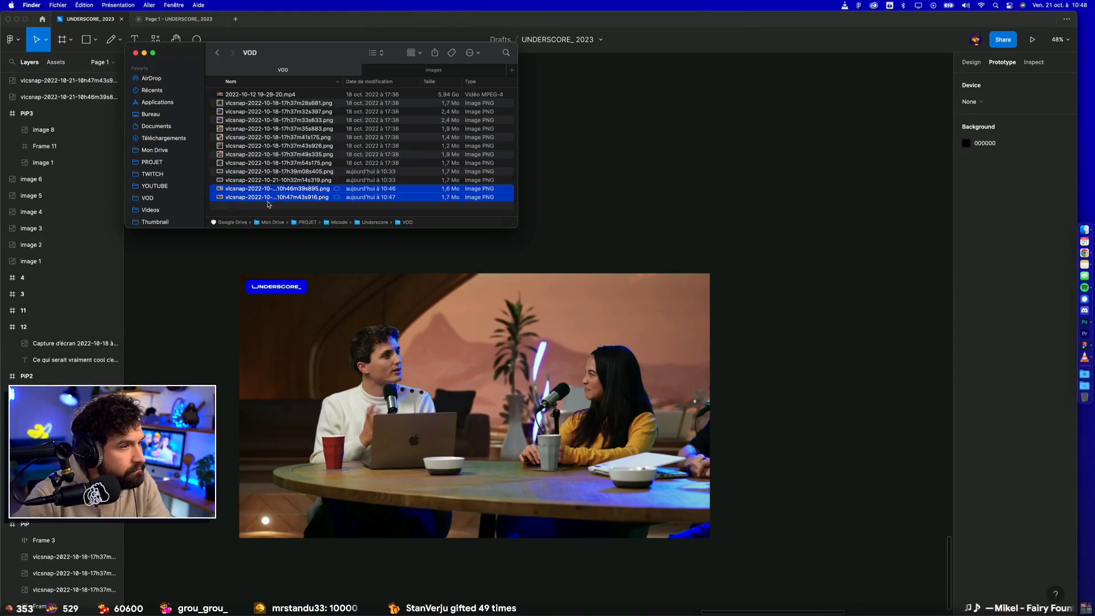
left_click(269, 206)
left_click(273, 197)
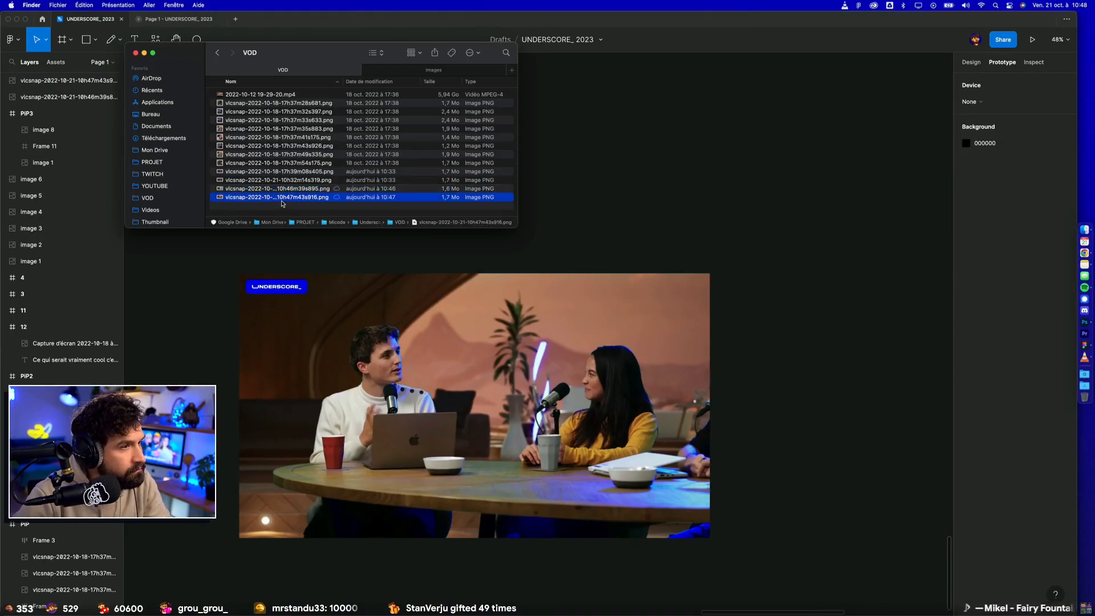
key("space")
key("space")
left_click_drag(281, 199, 1081, 328)
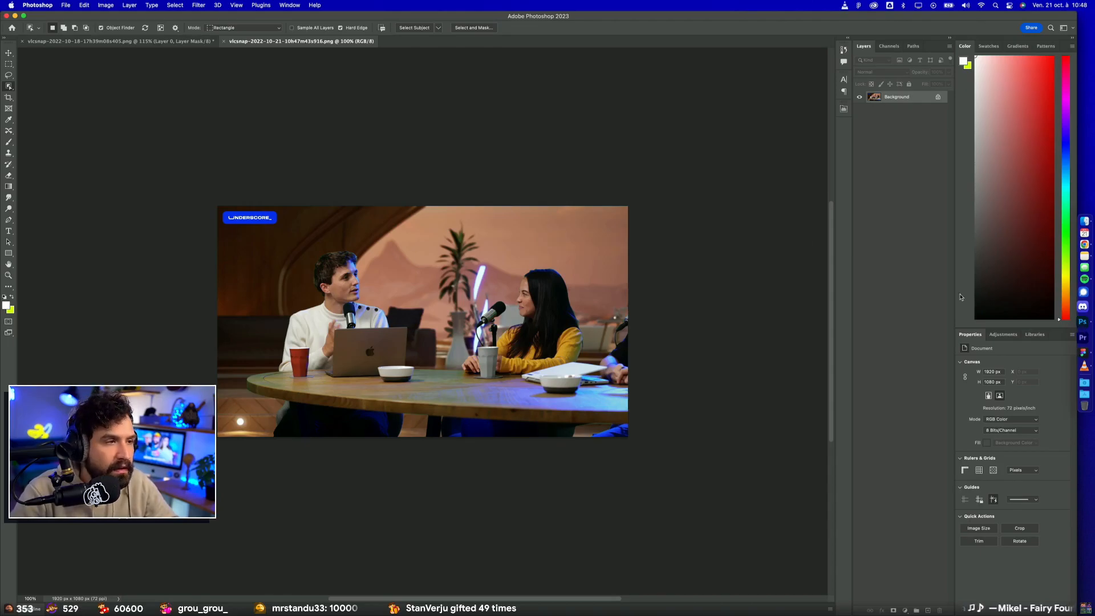
Step: Select both presenters and the table with the Object Selection tool, adding the woman and trying to subtract the plant behind them
left_click(439, 28)
left_click(451, 41)
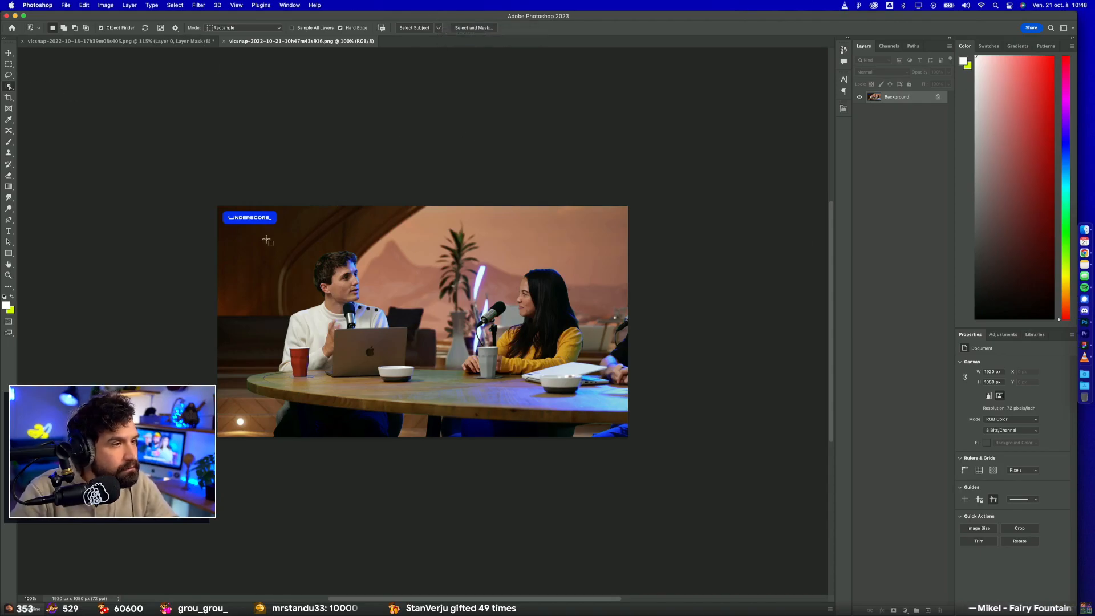
left_click_drag(240, 232, 773, 521)
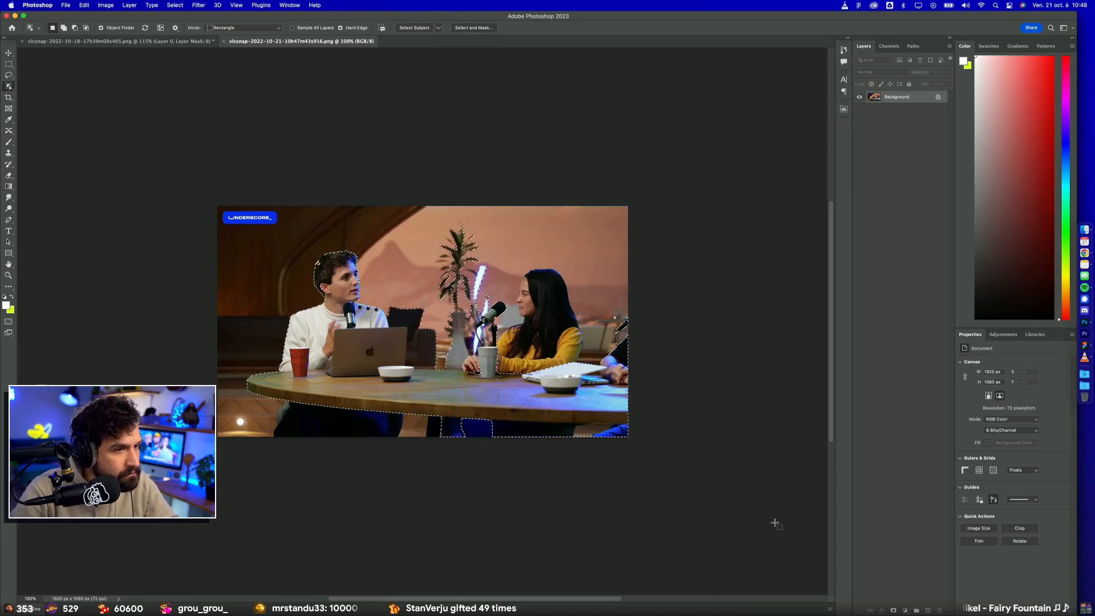
key("shift")
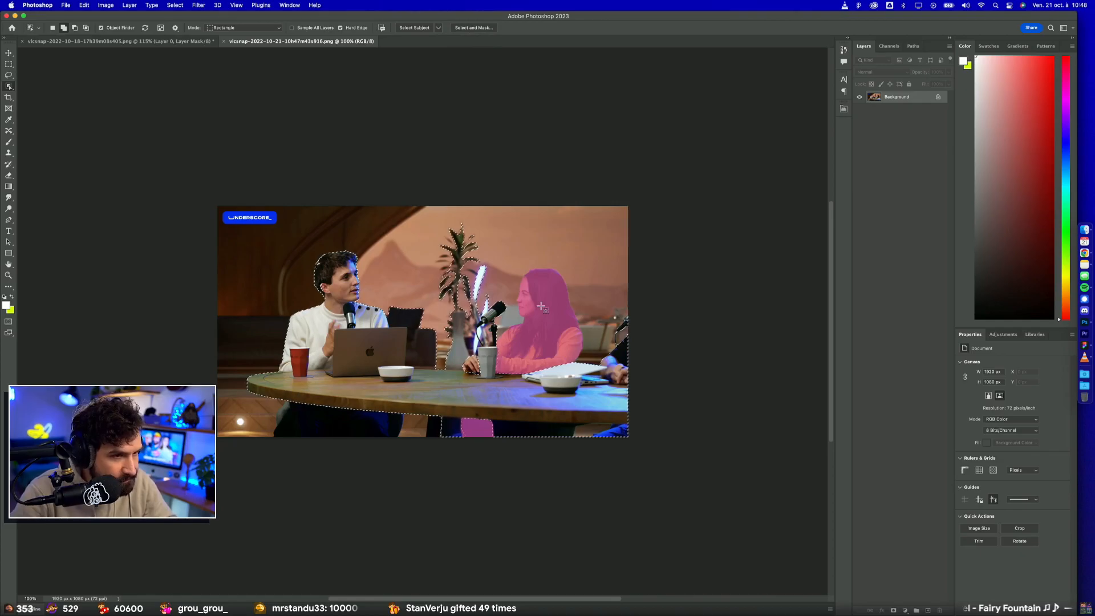
left_click(477, 428, "shift")
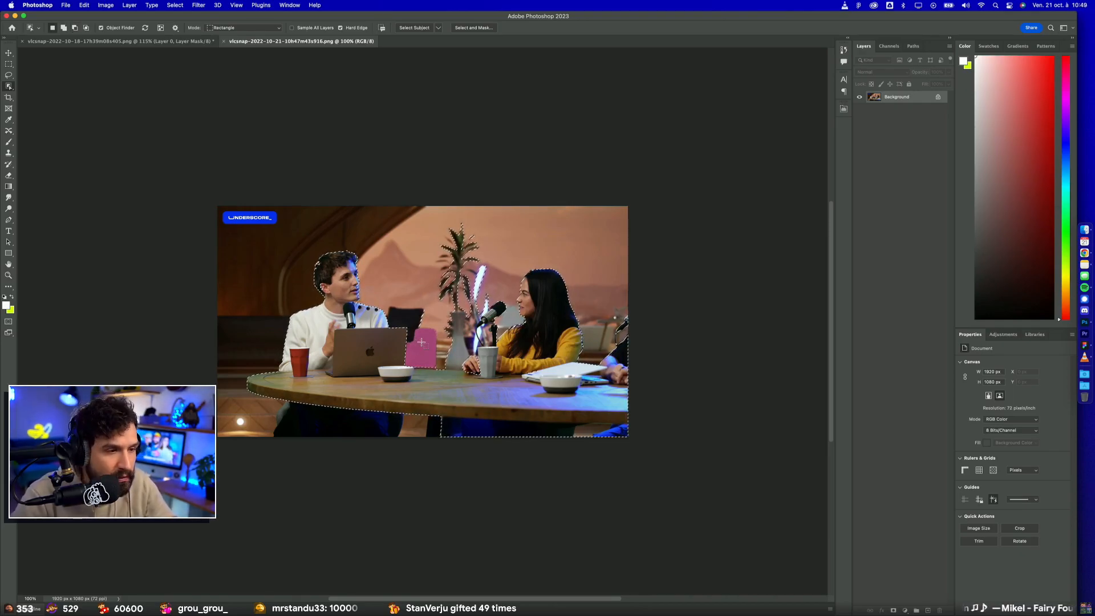
scroll(432, 375, "down", 3)
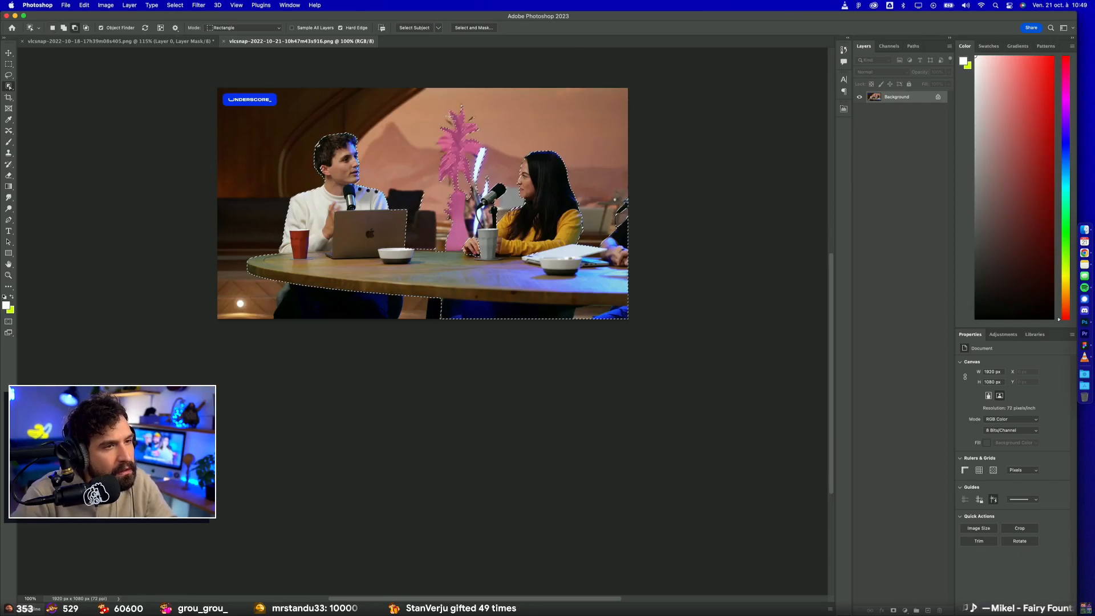
left_click(482, 150, "alt")
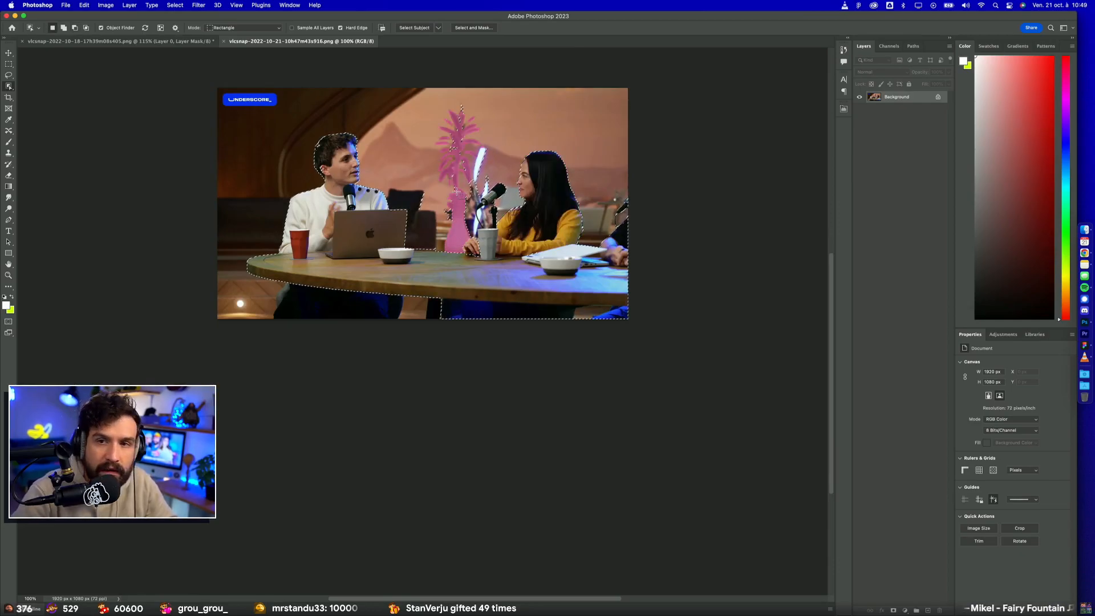
scroll(456, 192, "up", 8)
scroll(538, 89, "up", 9)
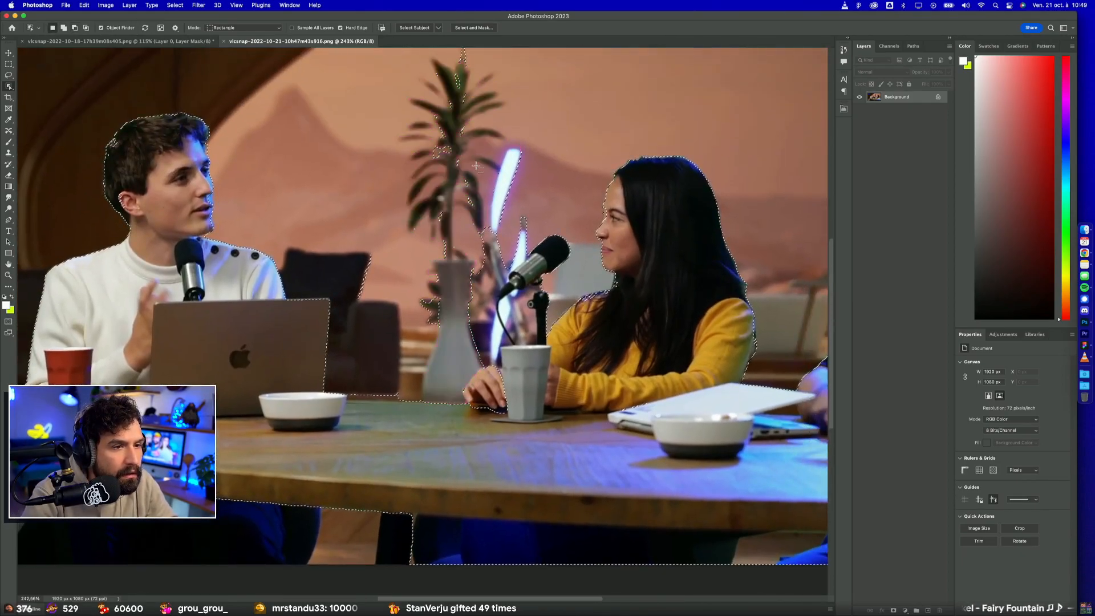
Step: Add the man's legs below the table to the selection and subtract the patch of floor beside the table leg
scroll(450, 171, "down", 5)
scroll(443, 223, "up", 1)
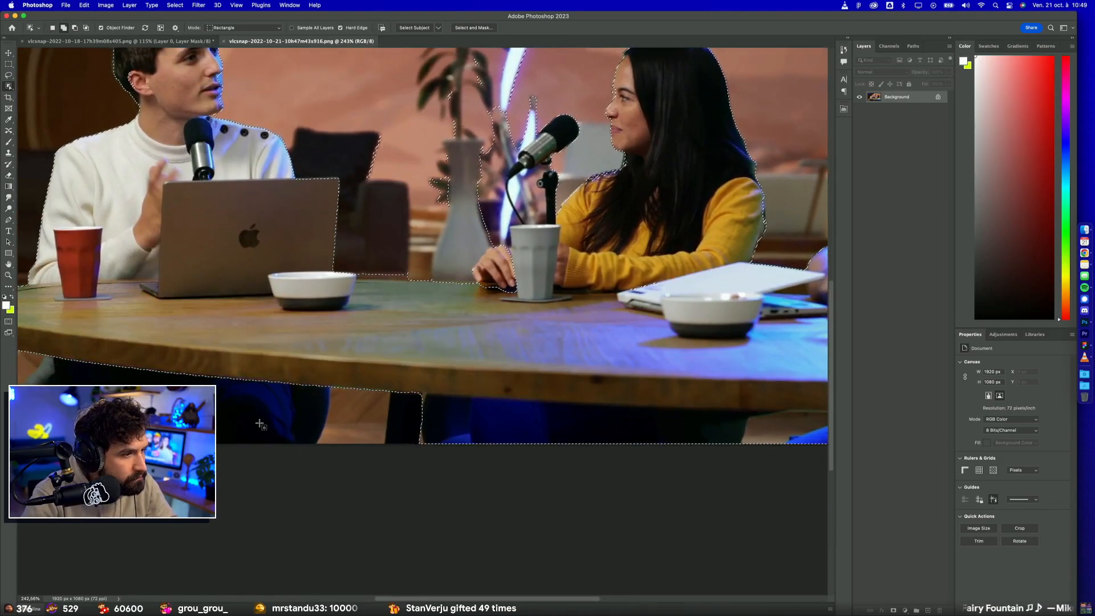
scroll(239, 406, "left", 4)
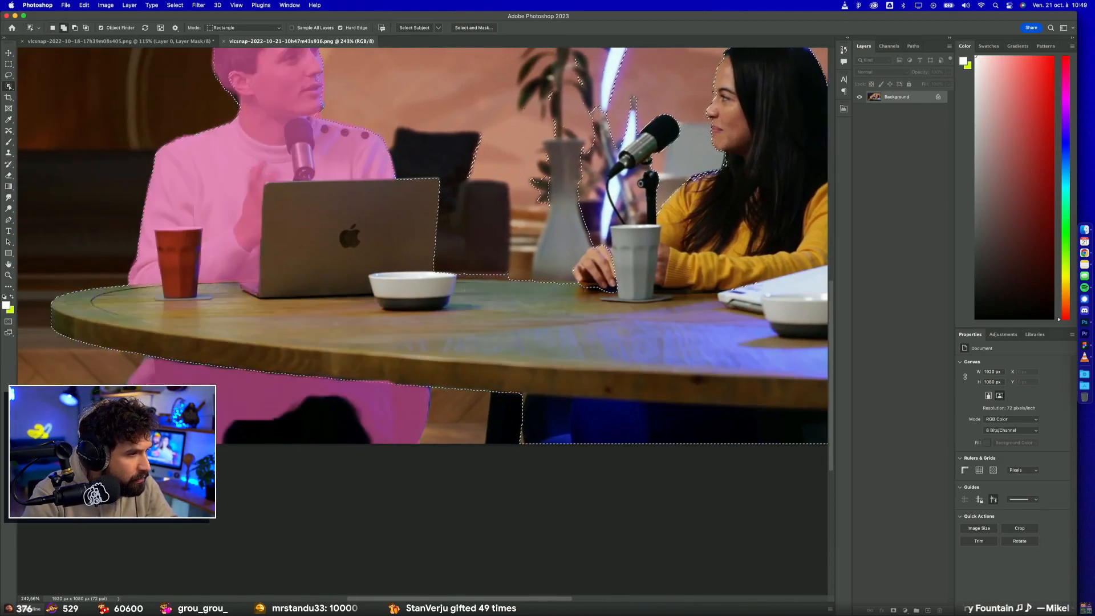
left_click_drag(117, 325, 471, 542)
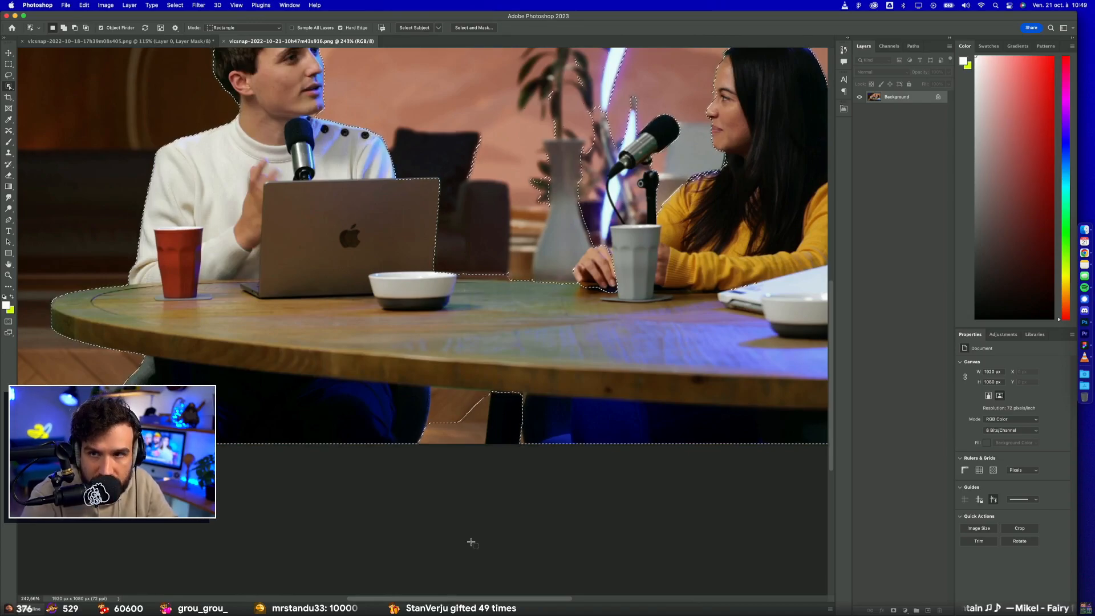
scroll(376, 418, "down", 3)
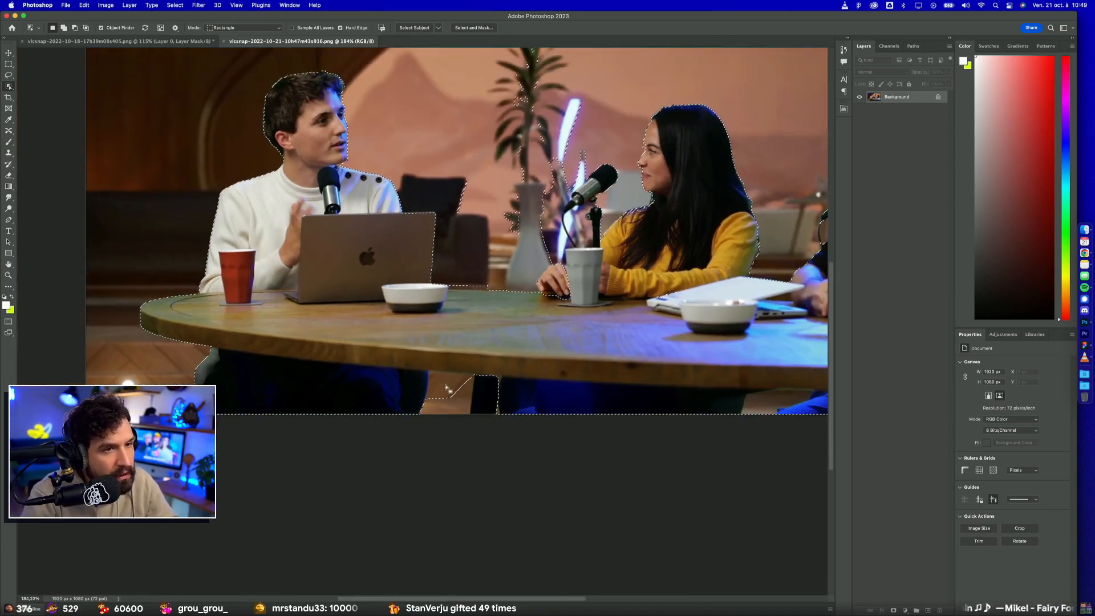
left_click_drag(424, 363, 504, 439)
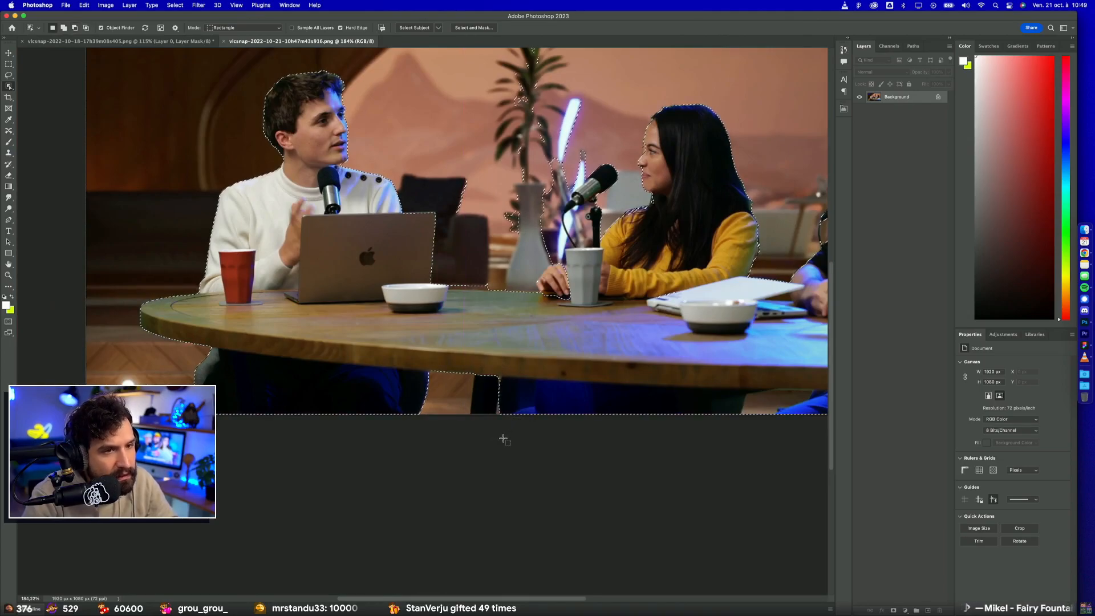
Step: Subtract parts of the potted plant between the presenters from the object selection
scroll(503, 439, "down", 3)
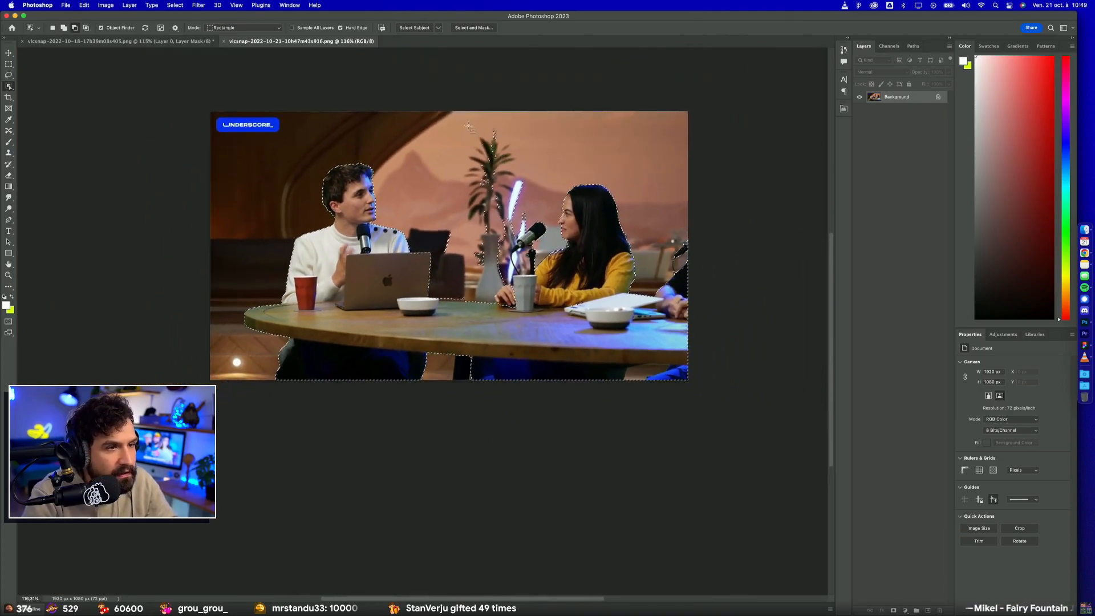
left_click_drag(485, 255, 530, 288)
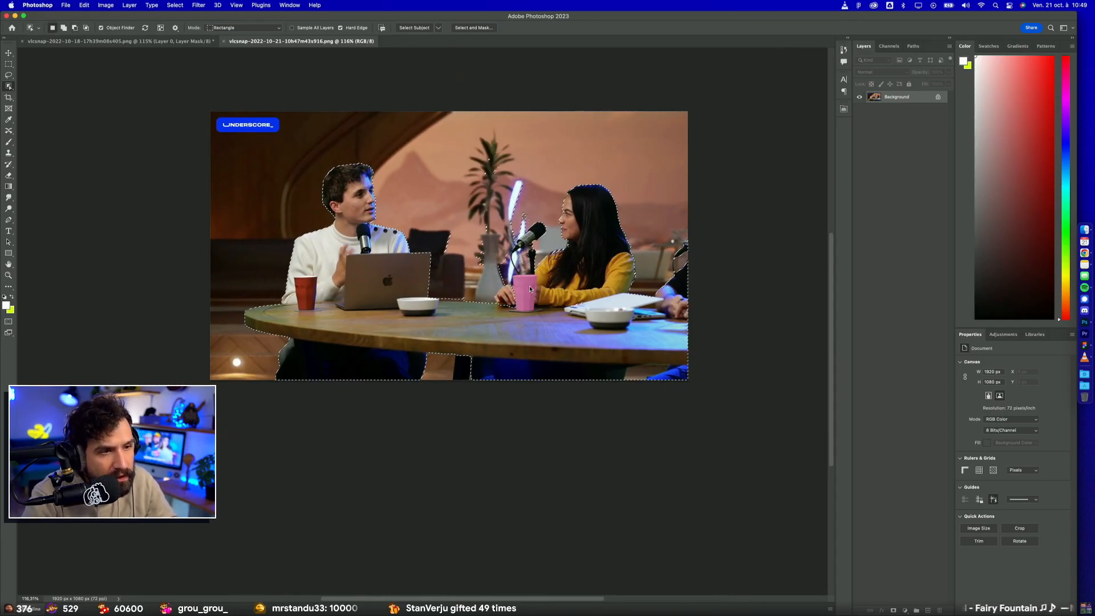
left_click_drag(466, 199, 494, 283)
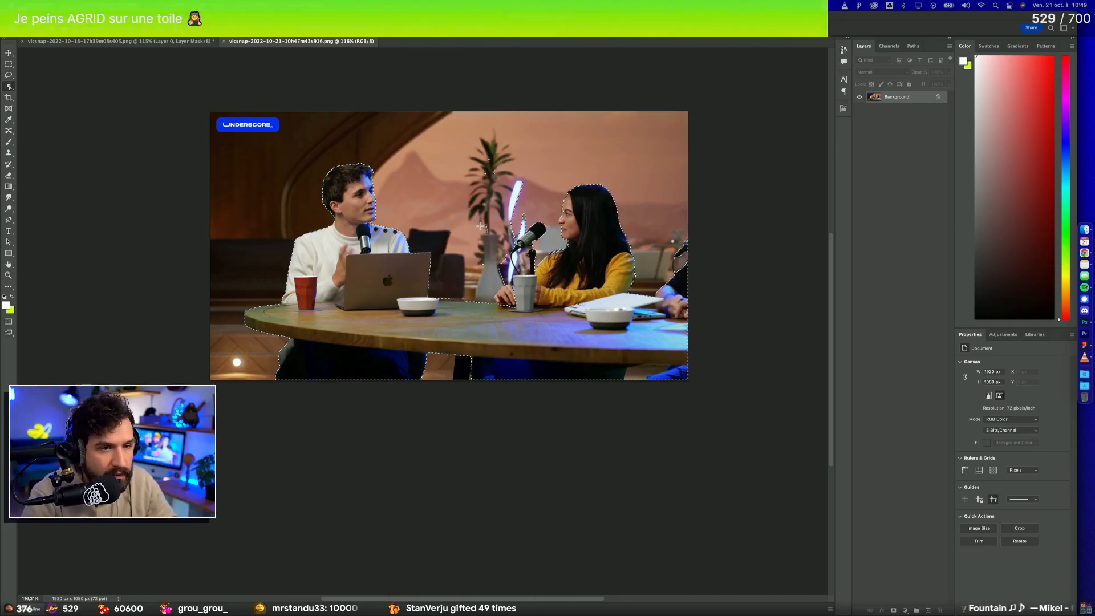
Step: Switch to Figma and examine the FullCam and PiP layouts of the storyboard alongside the new table shot
key("ctrl+Up")
left_click(399, 276)
scroll(401, 277, "down", 5)
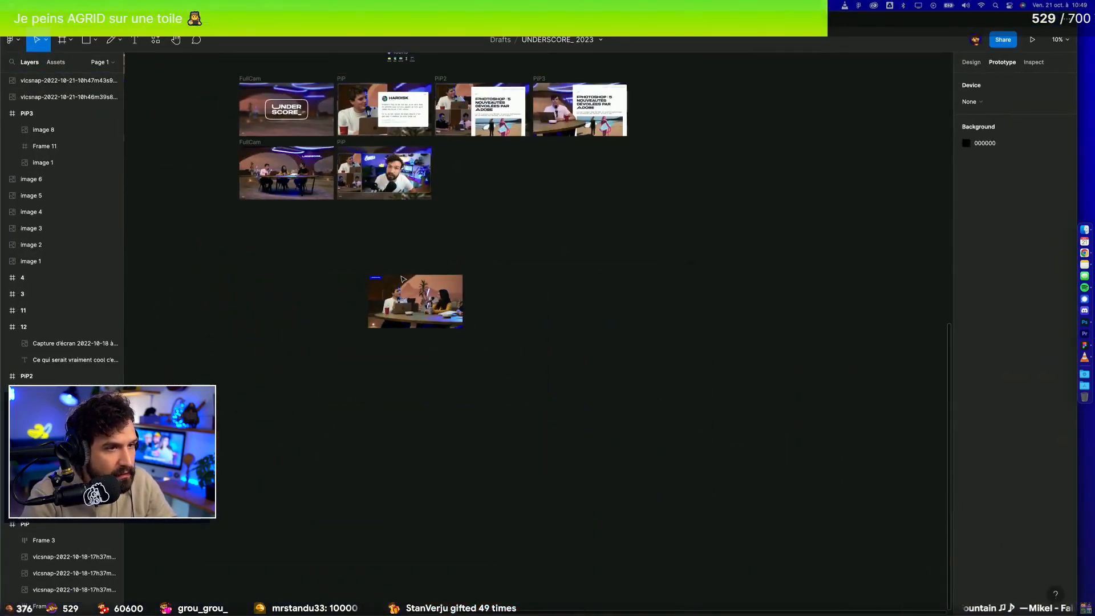
scroll(199, 351, "up", 10)
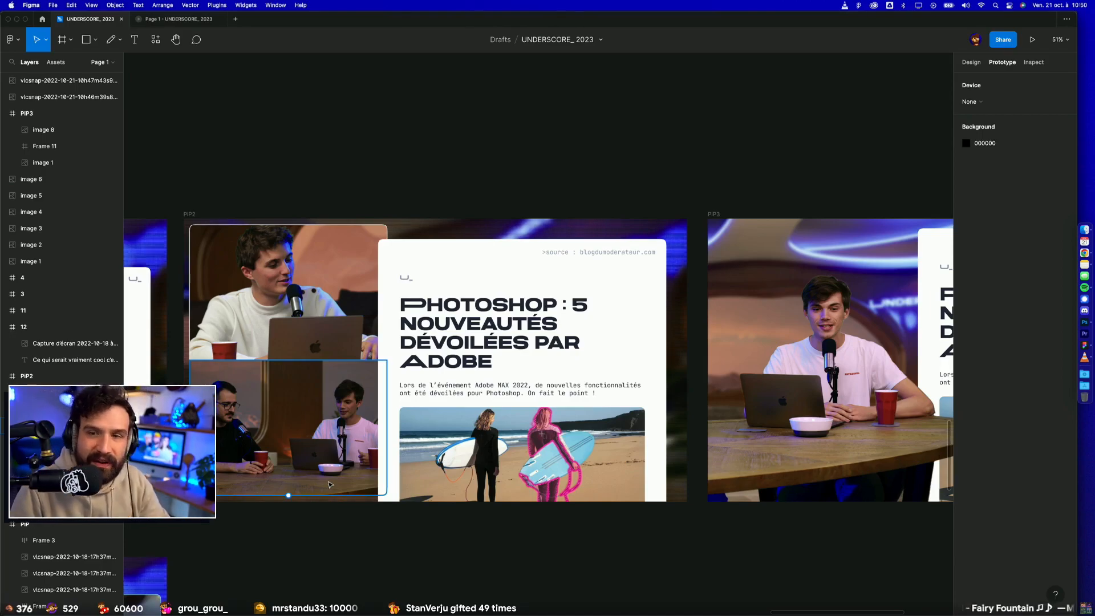
scroll(328, 484, "down", 5)
left_click_drag(380, 317, 777, 286)
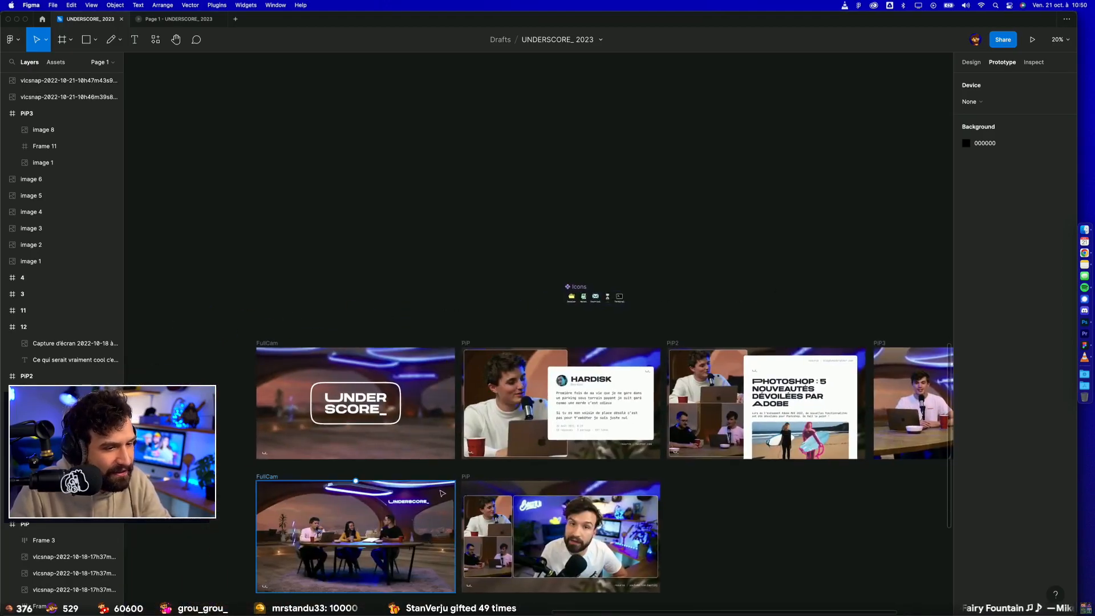
scroll(485, 474, "down", 3)
scroll(484, 474, "left", 3)
scroll(573, 397, "down", 2)
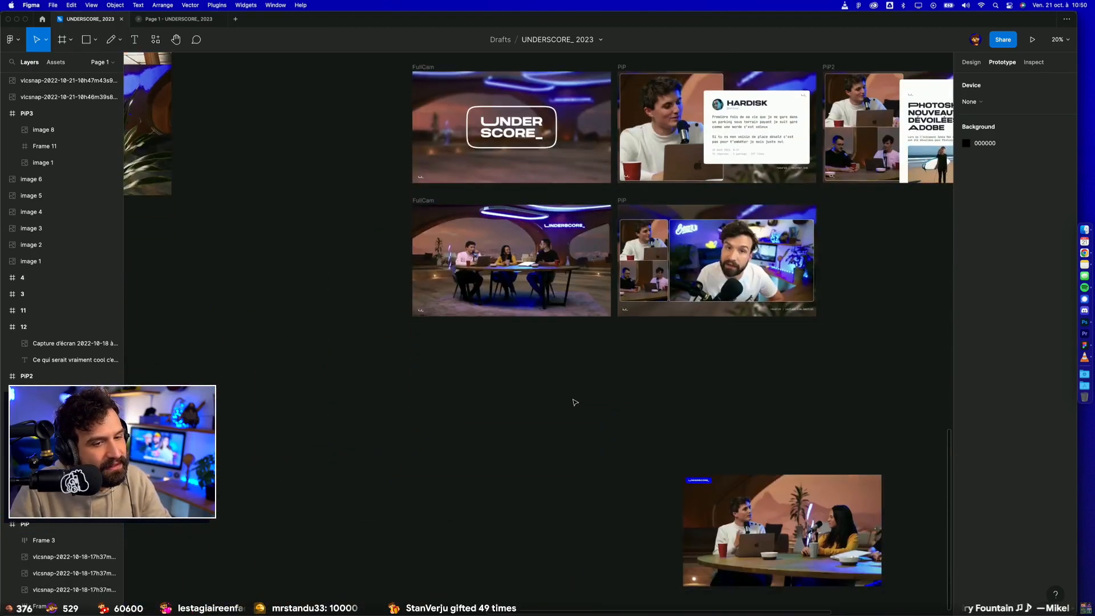
Step: Switch back to Photoshop and subtract the leftover plant and neon-light fragments from the selection with the Rectangular Marquee tool
key("ctrl+Left")
key("ctrl+Right")
left_click(1087, 327)
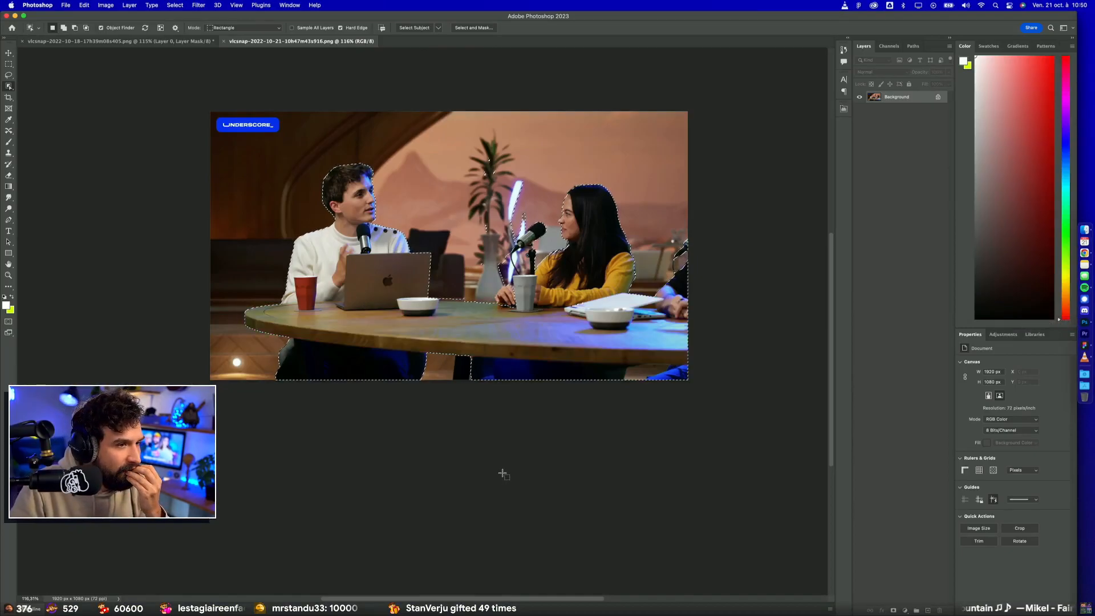
scroll(473, 216, "up", 5)
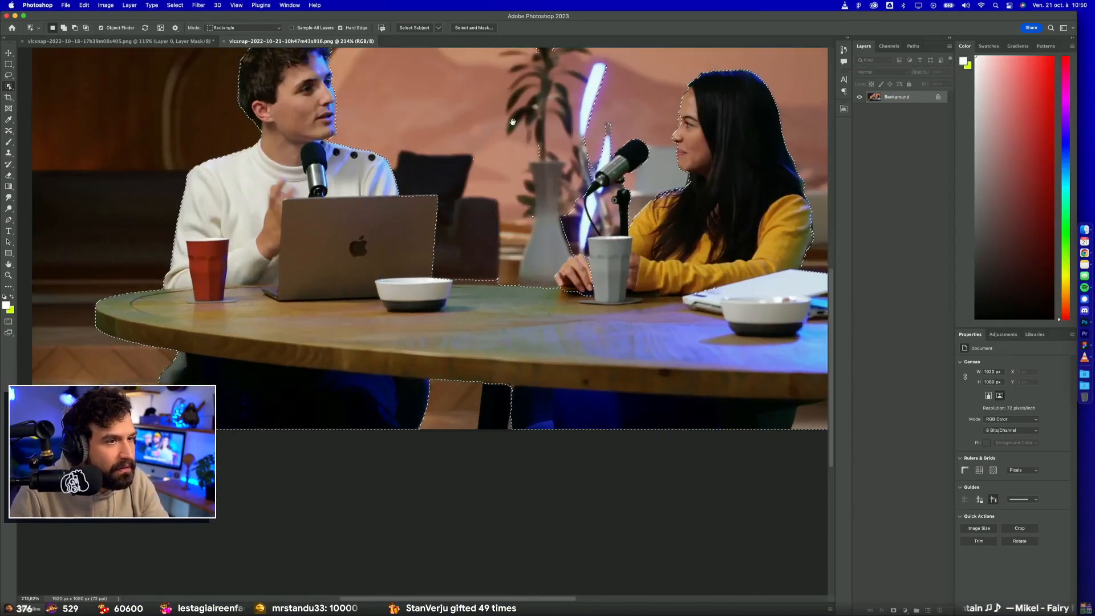
key("m")
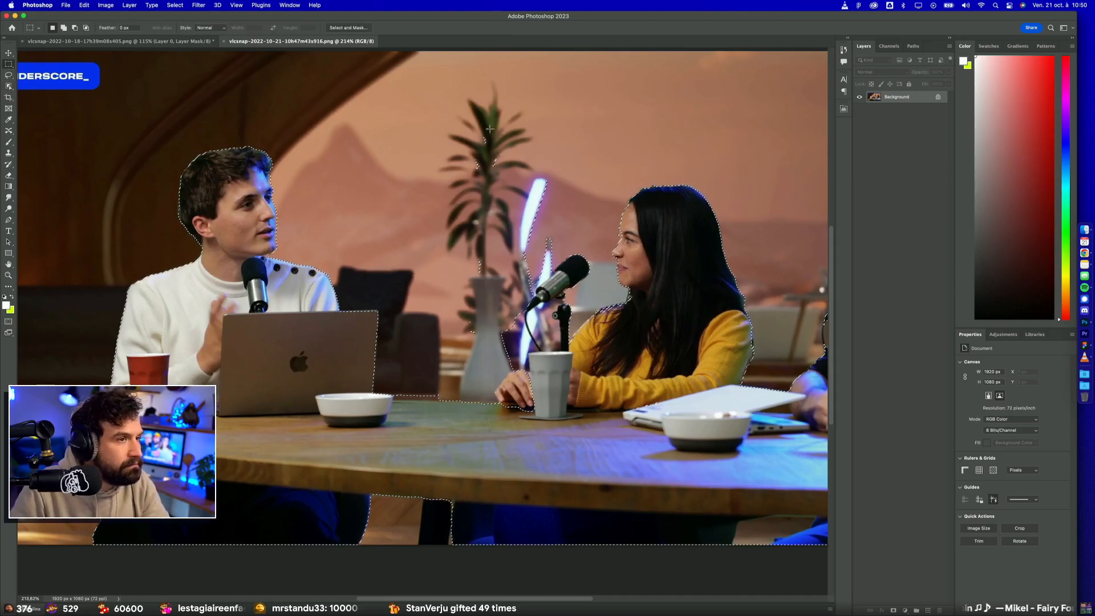
left_click_drag(457, 113, 498, 345)
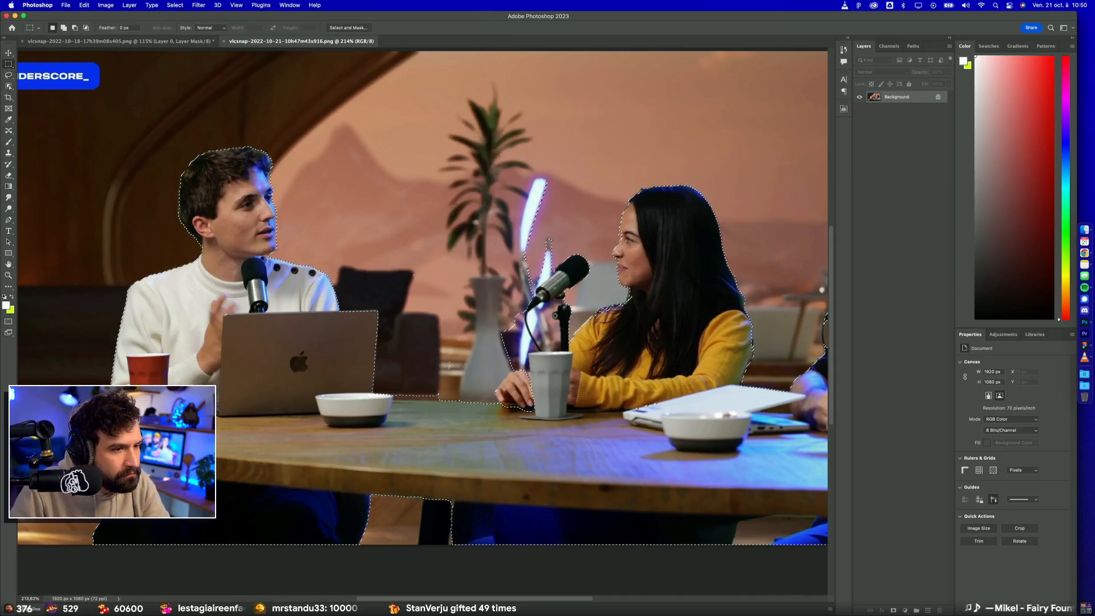
mouse_move(553, 271)
left_mouse_down()
mouse_move(537, 286)
mouse_move(547, 273)
left_mouse_up()
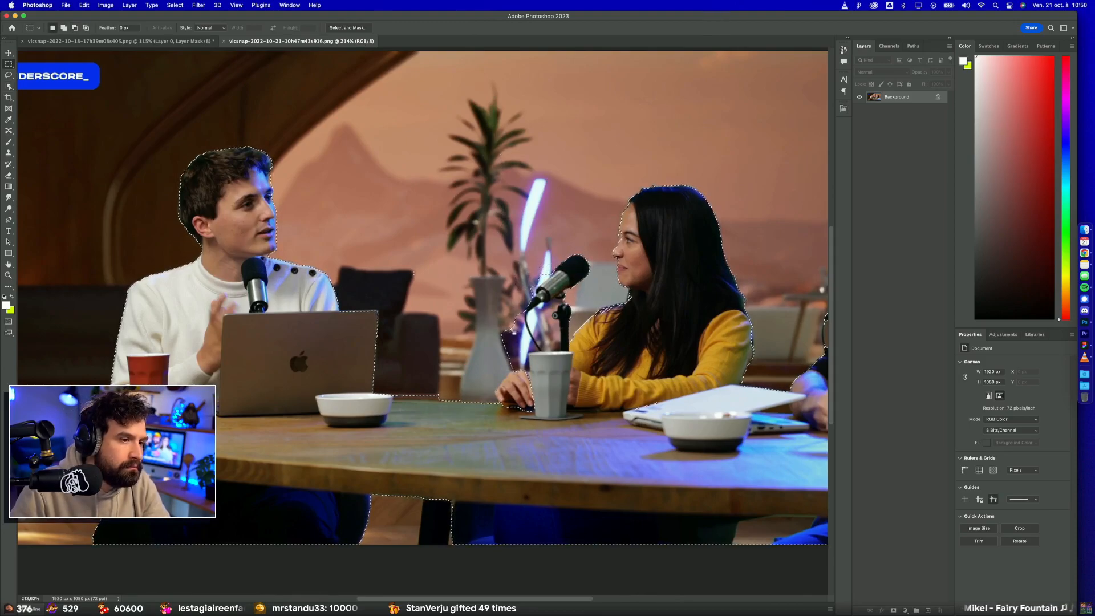
Step: Refine the object selection around the woman's microphone and grey cup, and turn it into a layer mask that hides the background
left_click(9, 85)
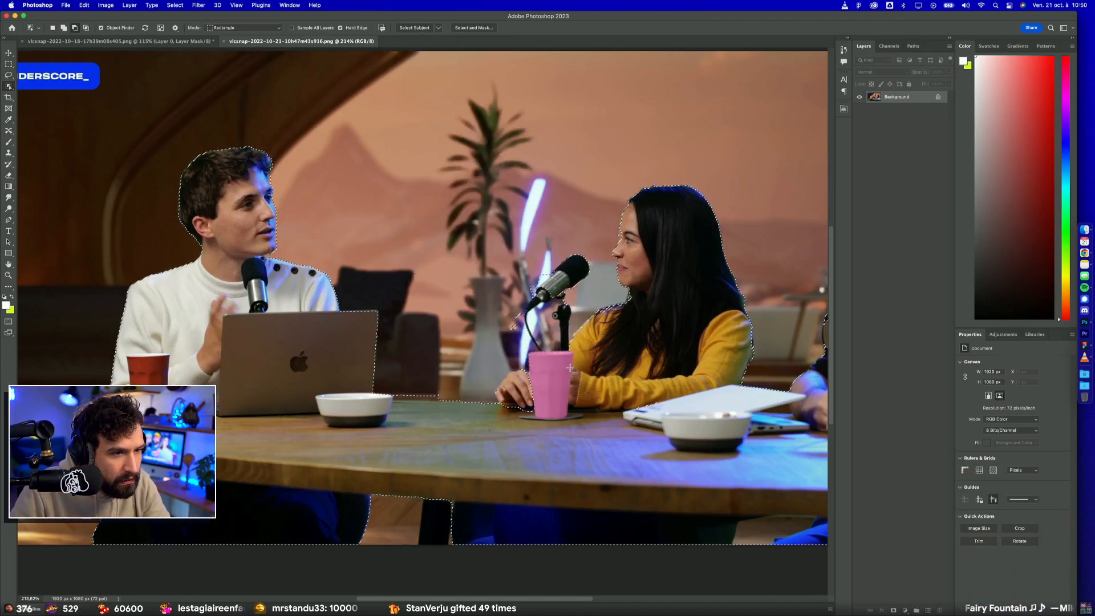
left_click_drag(524, 275, 555, 319)
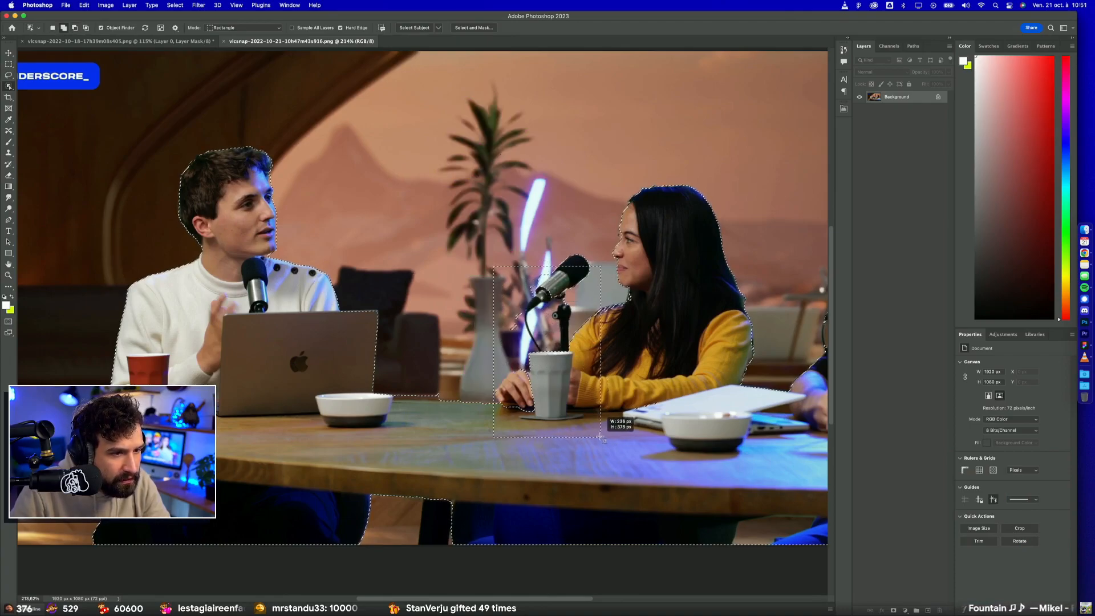
scroll(534, 401, "down", 5)
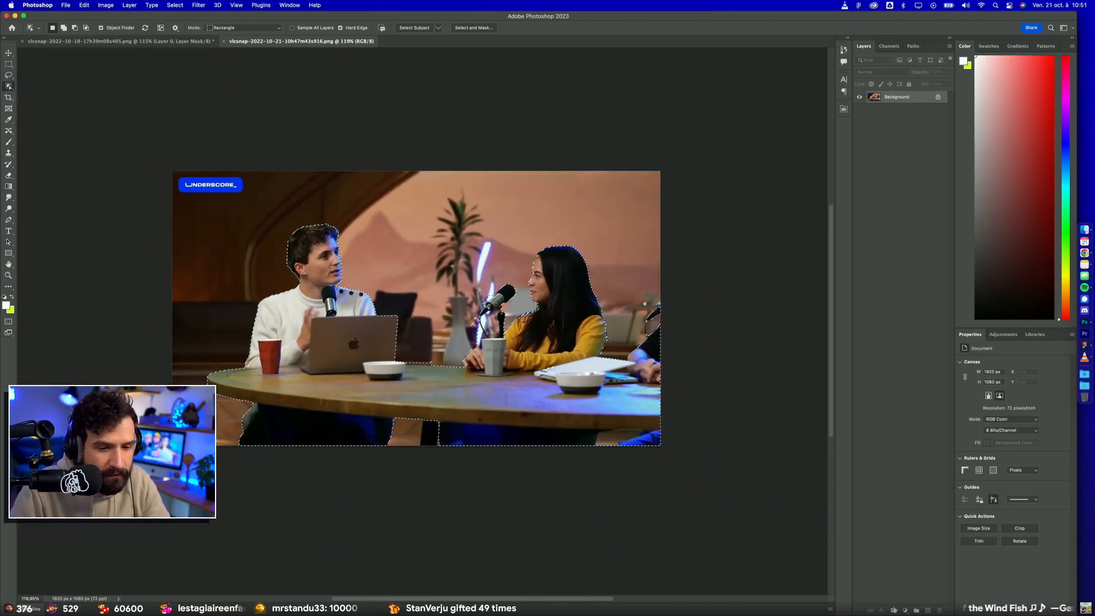
left_click(893, 610)
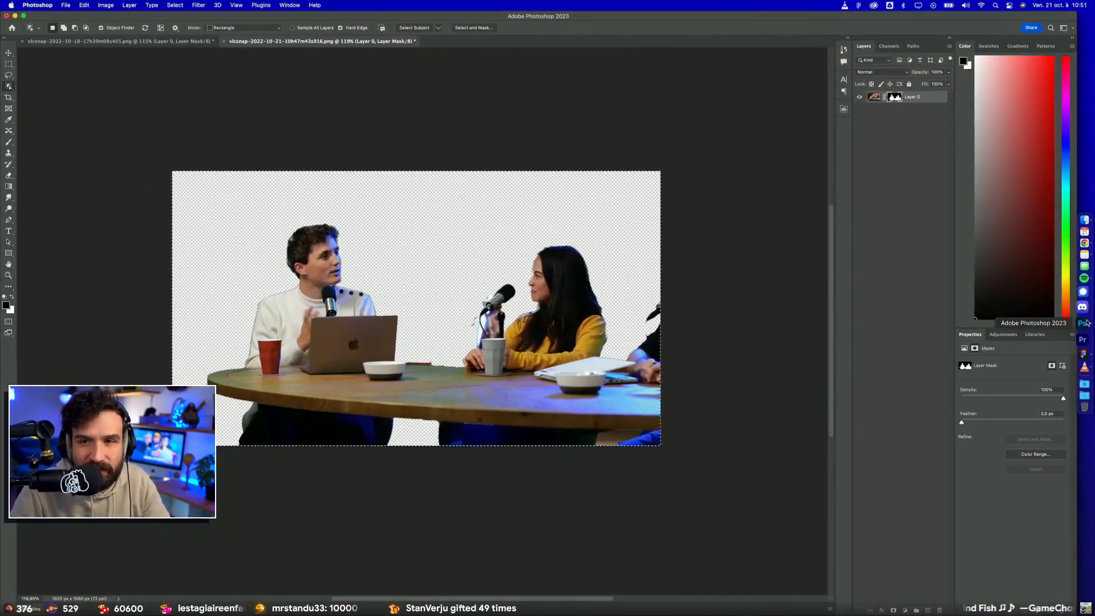
Step: Paste the cutout into Figma, align it over the original table shot and frame both together below the PiP2 mock-up
left_click(1083, 347)
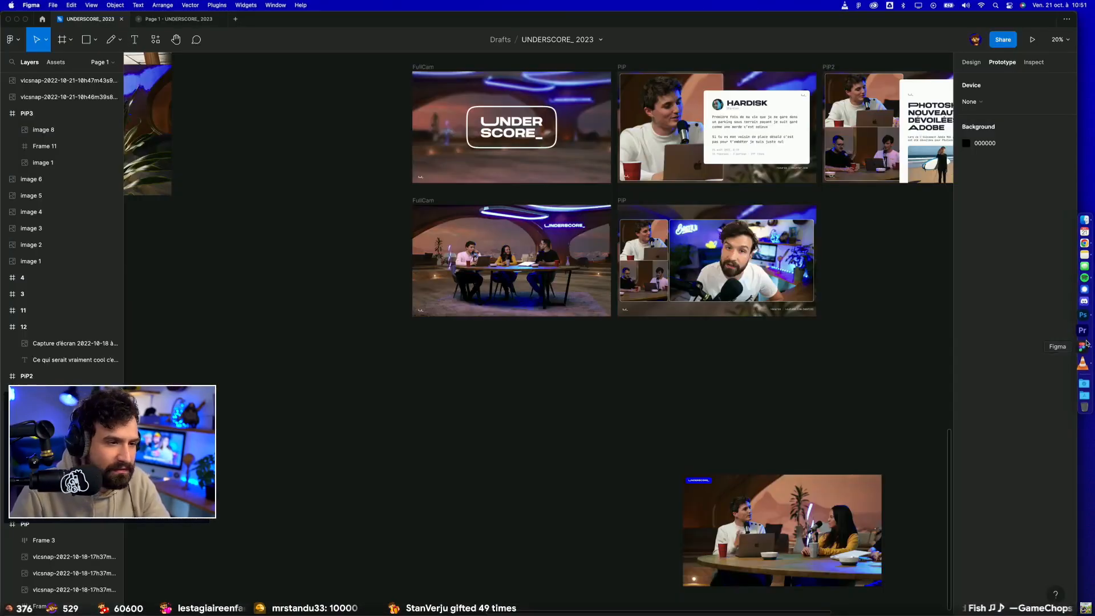
key("super+v")
left_click_drag(574, 371, 589, 576)
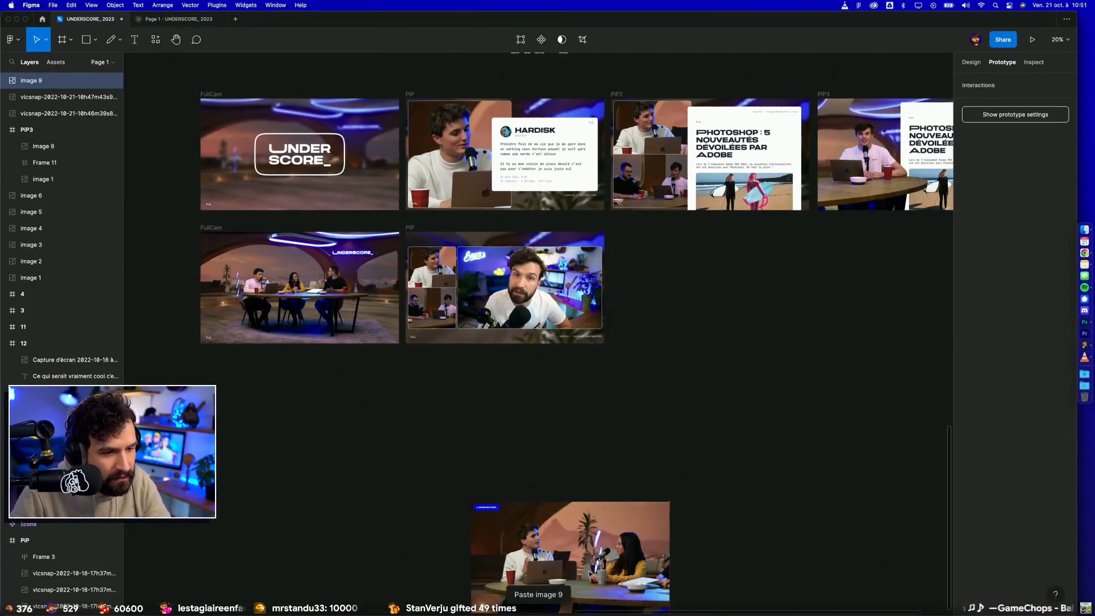
left_click(698, 483)
left_click_drag(697, 482, 670, 331)
left_click_drag(685, 504, 460, 414)
left_click_drag(531, 487, 670, 215)
key("alt+super+g")
Step: Place a copy of the Photoshop article panel inside the new frame, layered between the presenters' cutout and the original table shot
left_click(678, 343)
left_click_drag(678, 342, 378, 543)
left_click_drag(642, 266, 372, 394)
key("super+x")
key("super+v")
key("super+bracketleft")
key("super+bracketleft")
key("super+bracketright")
scroll(297, 358, "up", 4)
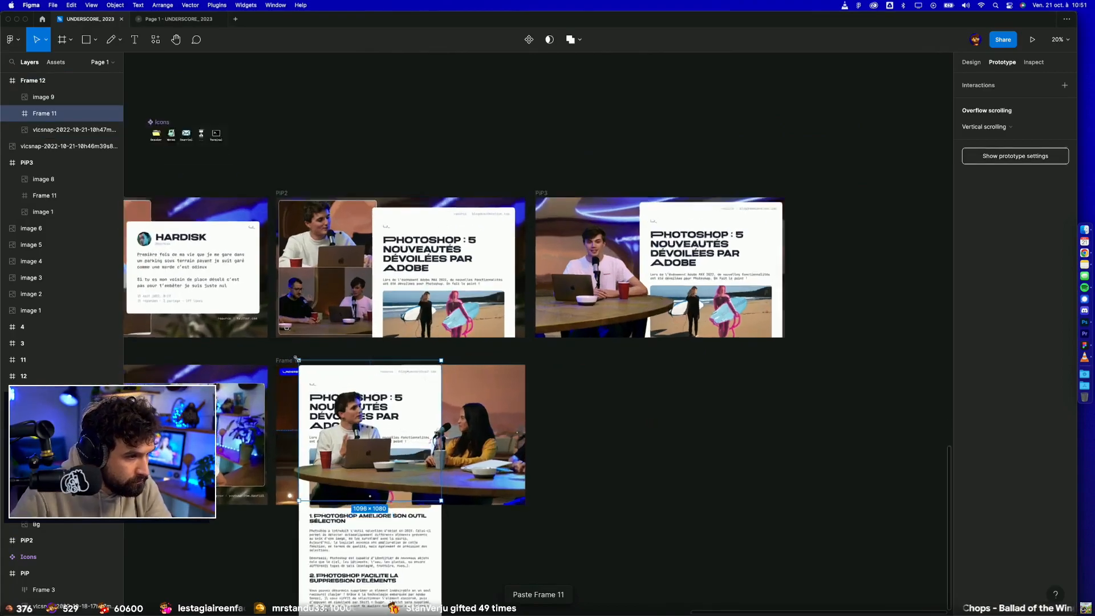
mouse_move(438, 422)
left_mouse_down()
mouse_move(543, 384)
mouse_move(553, 412)
mouse_move(419, 427)
left_mouse_up()
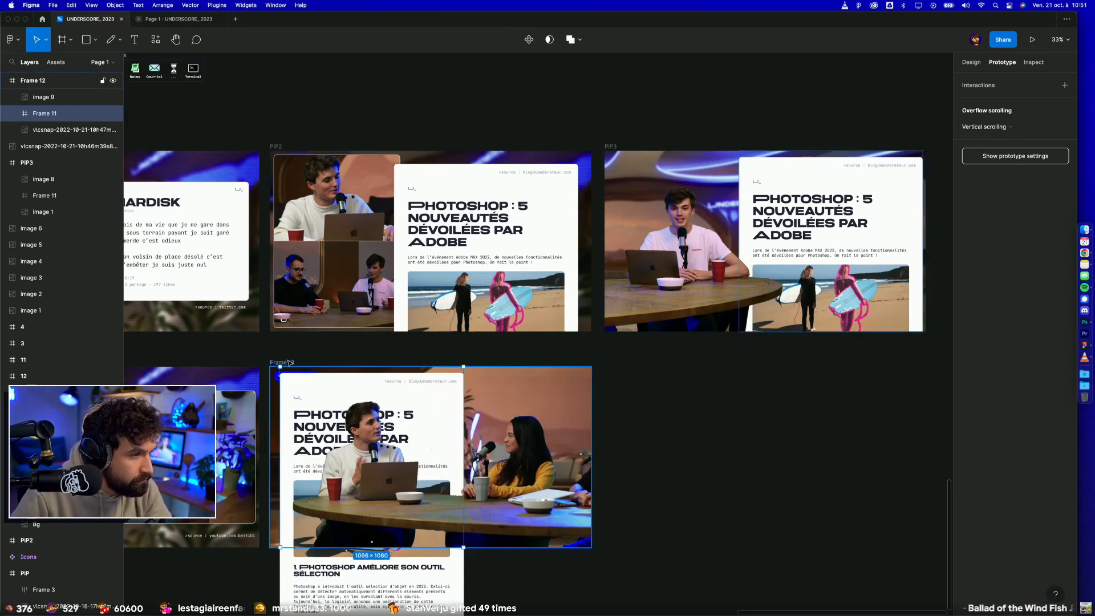
Step: Turn on Clip content for Frame 12 to hide the part of the article extending below it
key("Escape")
left_click(972, 63)
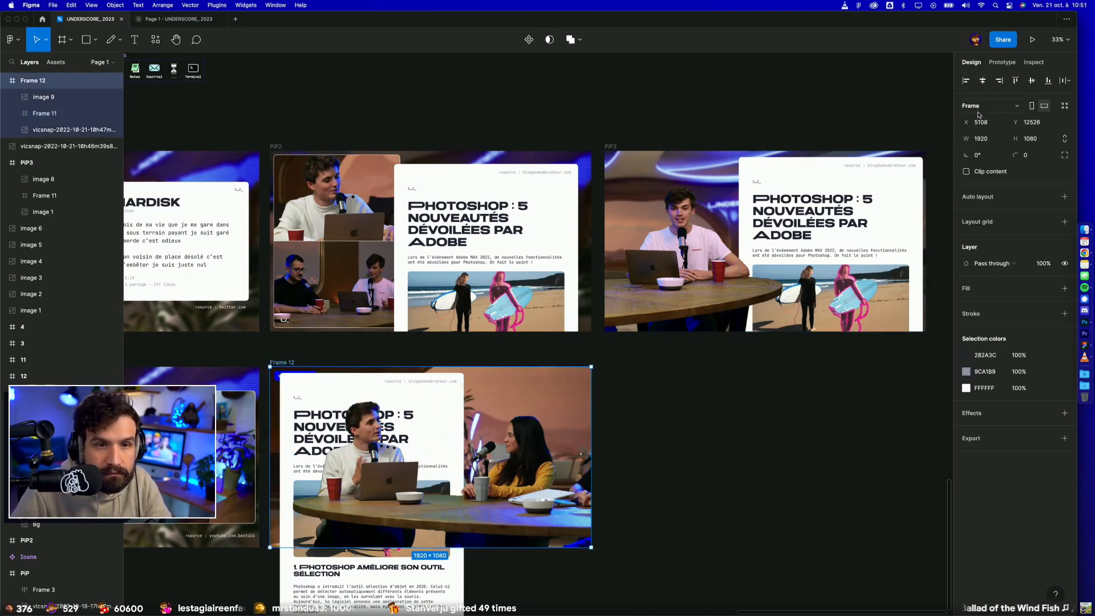
left_click(973, 176)
left_click(728, 379)
Step: Move the article panel in Frame 12 behind and between the two presenters, at X 561 and Y 0
scroll(476, 313, "down", 3)
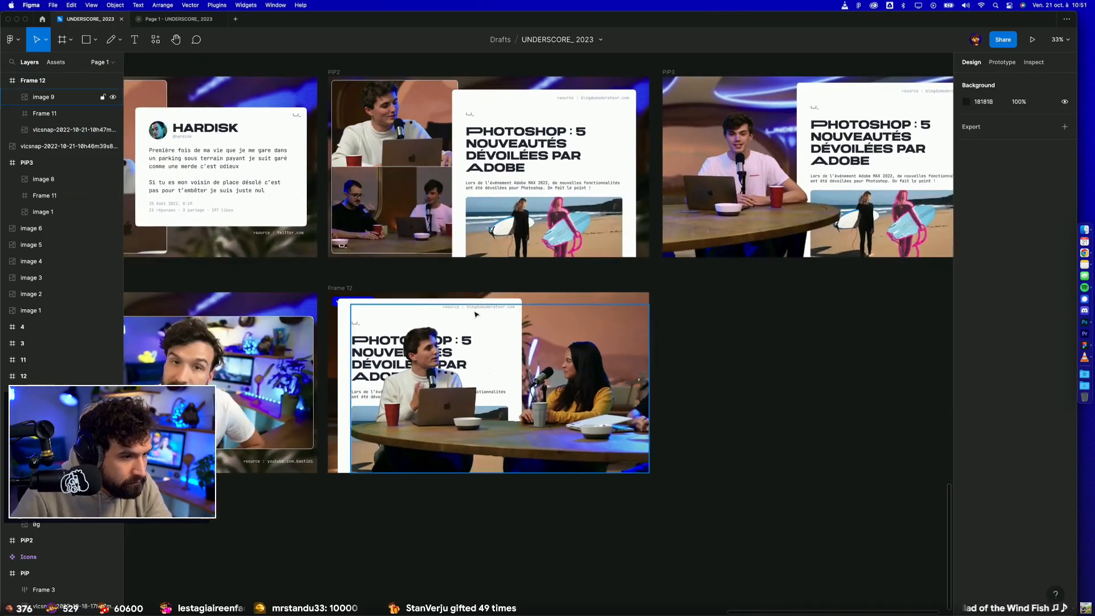
left_click(435, 325)
left_click(346, 312)
left_click_drag(345, 312, 425, 313)
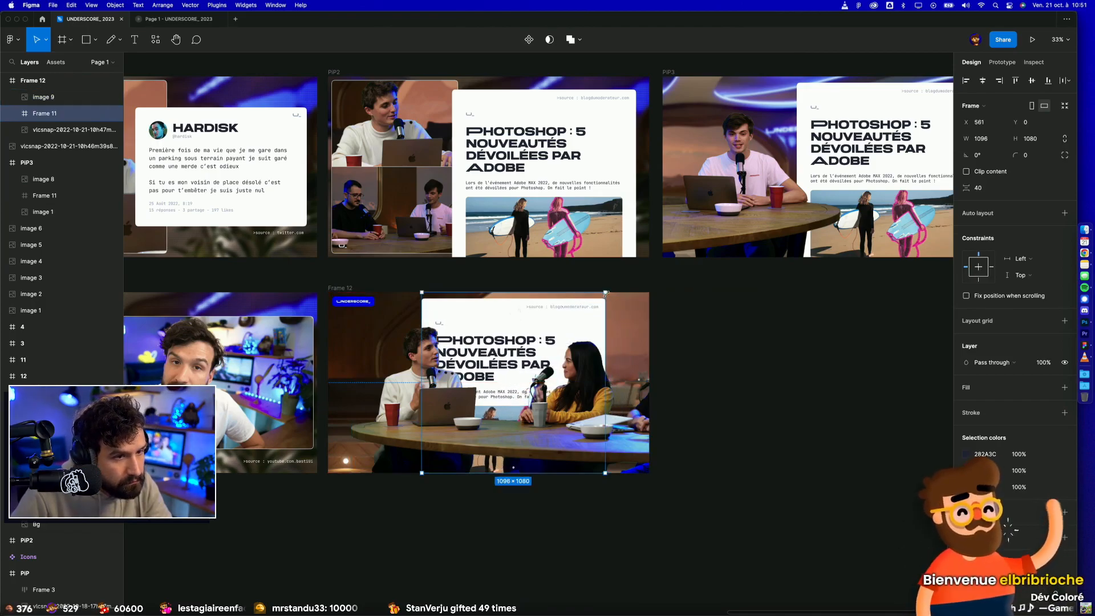
Step: Scale the article panel in Frame 12 down to 879.84 × 867 and place it between the presenters at X 560, Y 0
key("k")
left_click_drag(607, 291, 570, 327)
left_click_drag(507, 365, 514, 329)
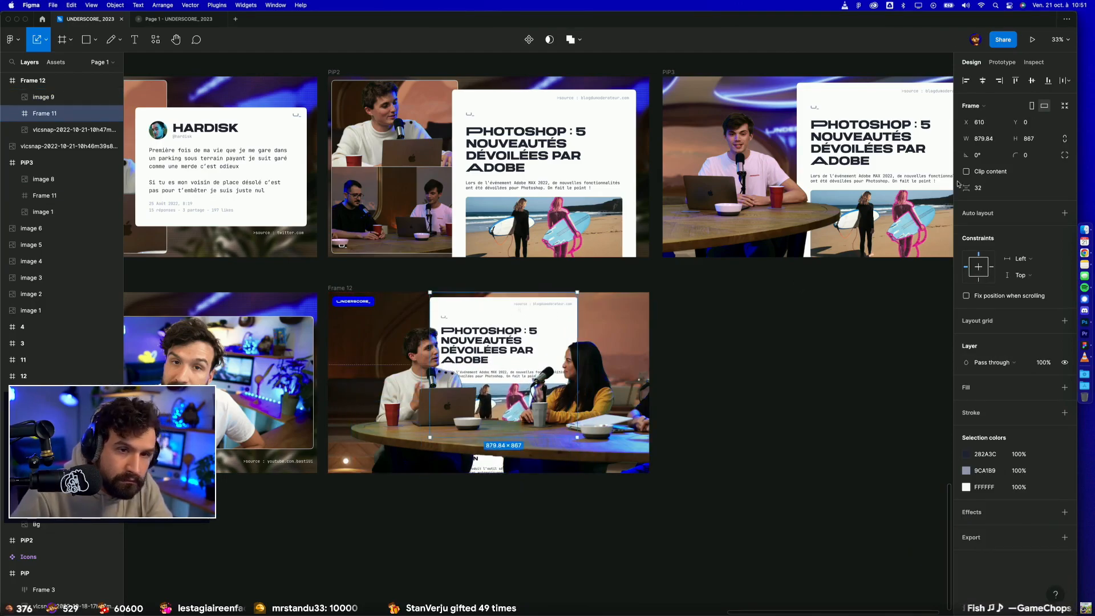
left_click(983, 81)
left_click(747, 347)
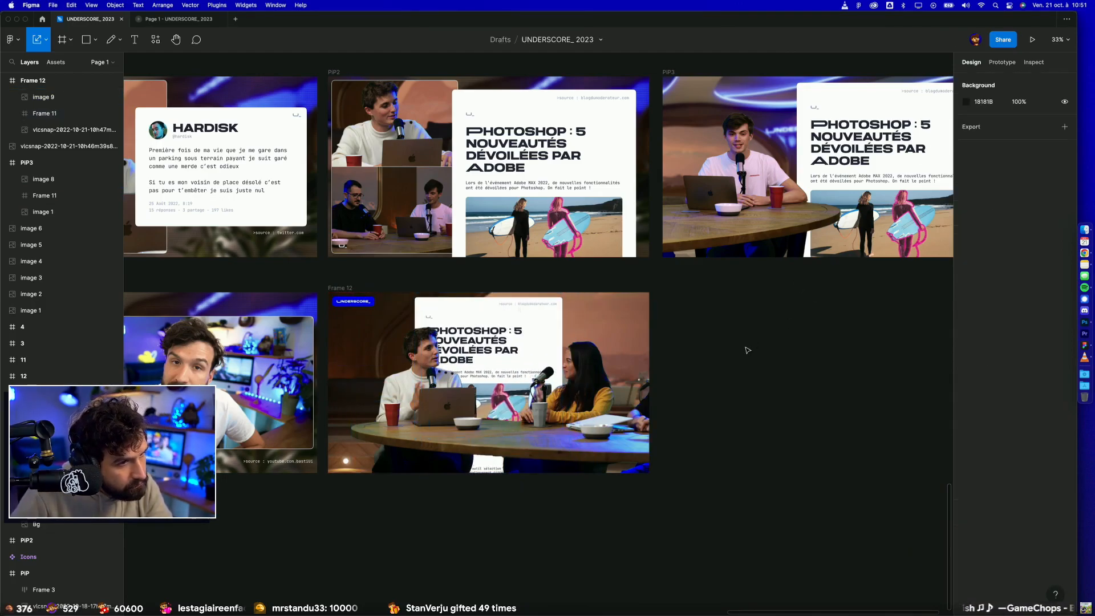
left_click(446, 303)
key("shift+Right")
key("shift+Right")
key("shift+Right")
key("shift+Right")
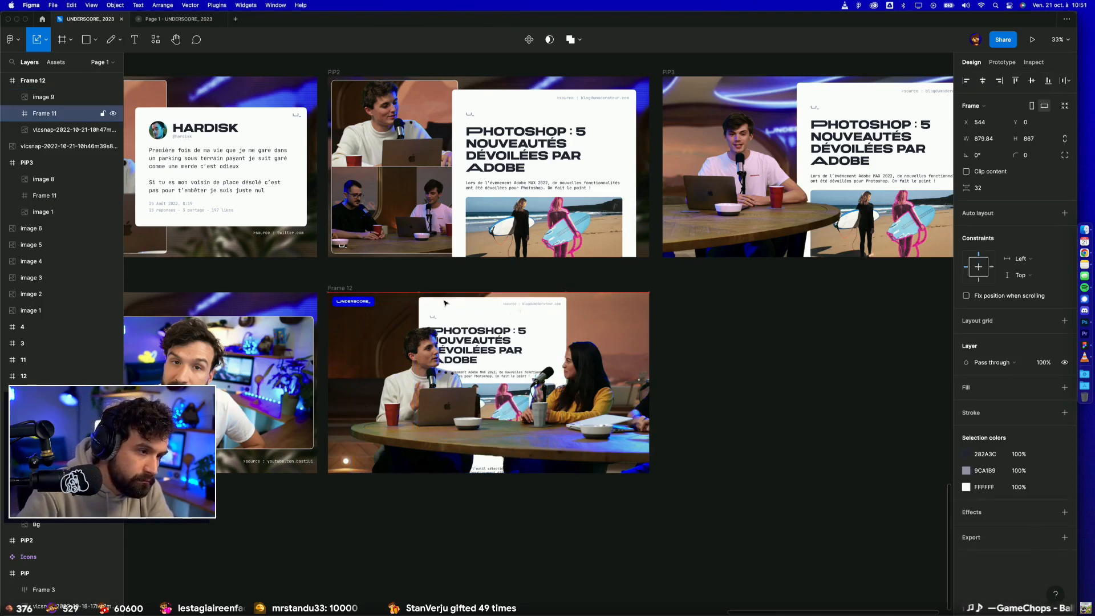
key("Escape")
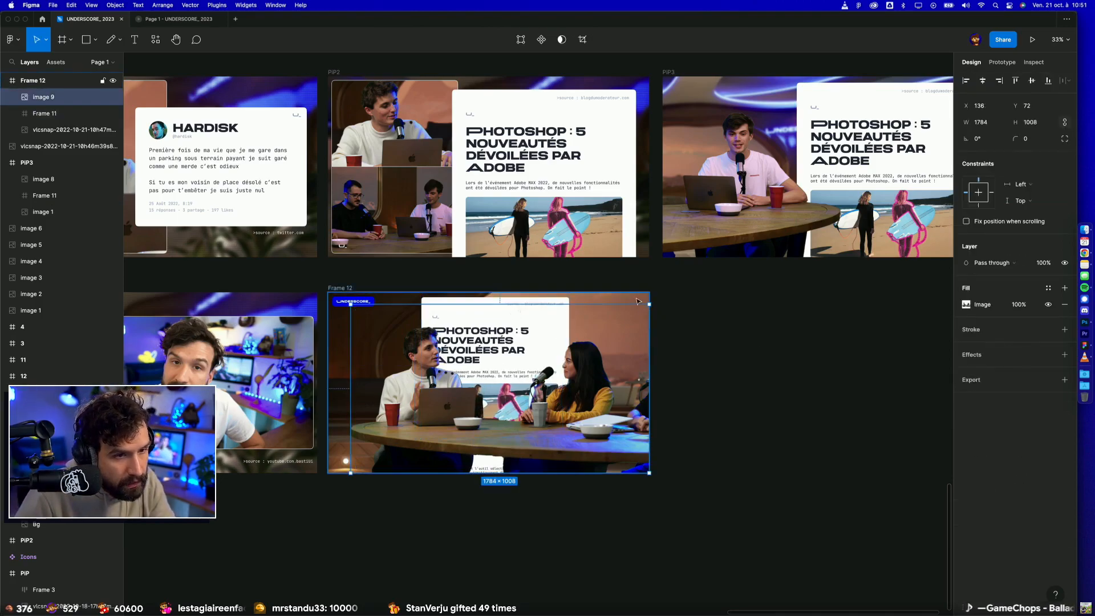
Step: Try a layer blur of 8 on the whole Frame 12, then remove the effect
left_click(1064, 415)
left_click(1007, 429)
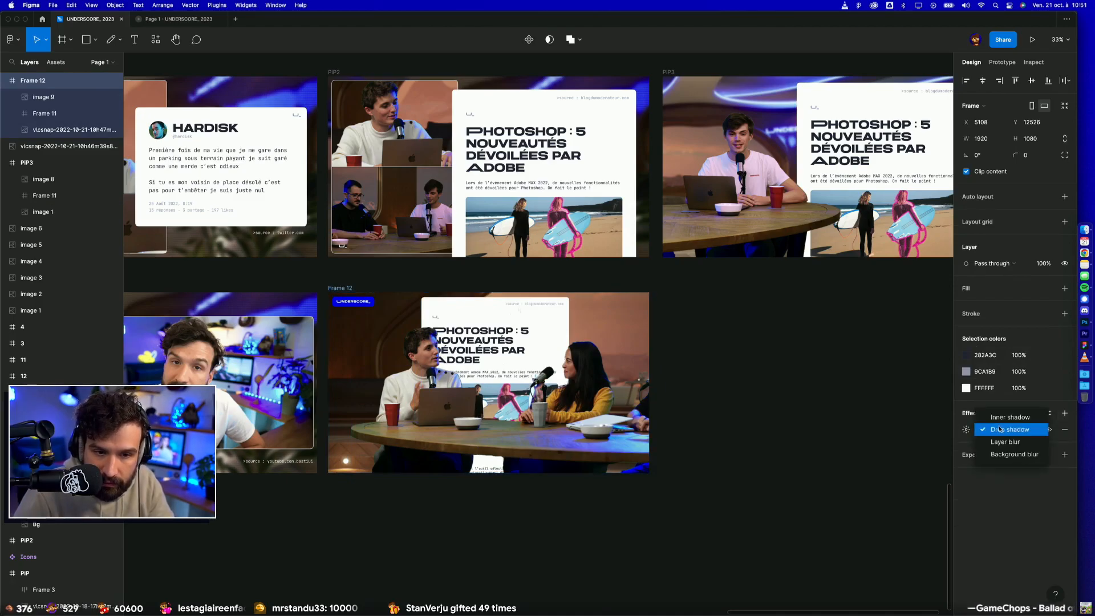
left_click(1005, 443)
left_click(965, 430)
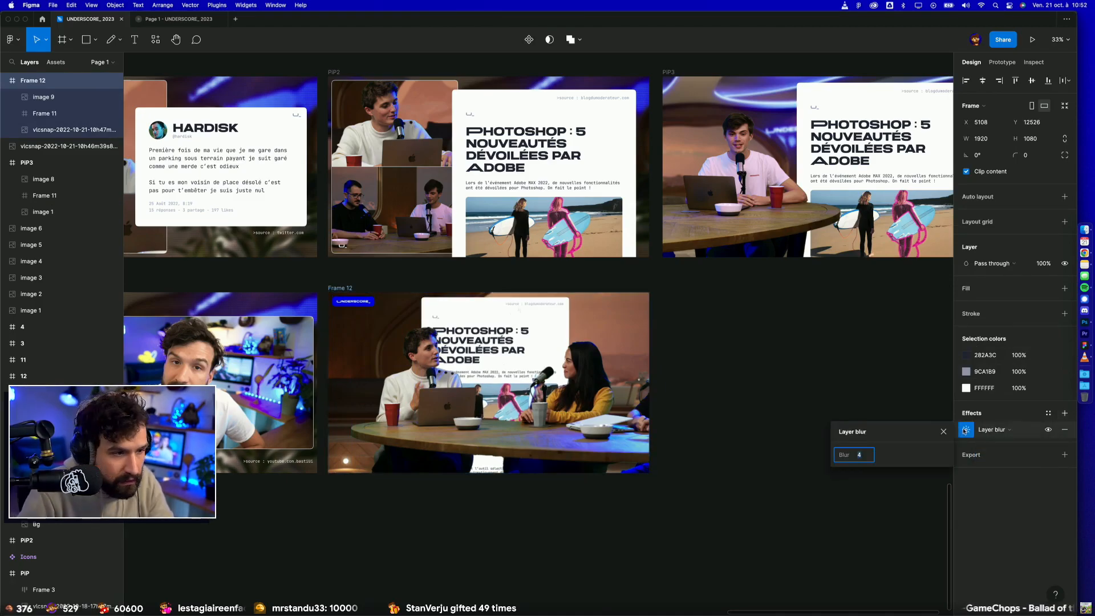
type("8")
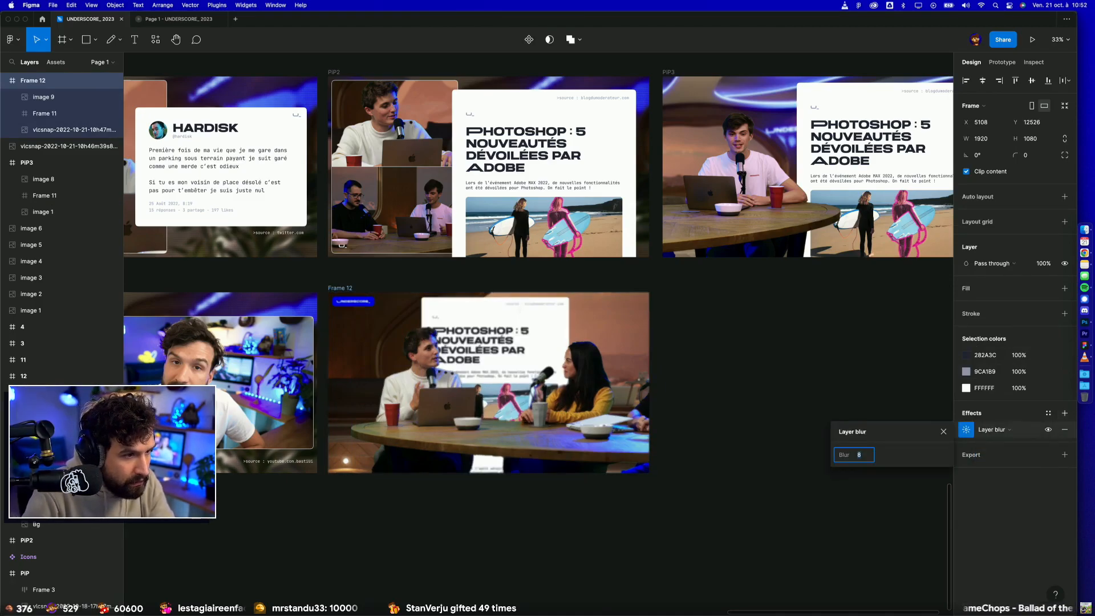
left_click(1064, 431)
left_click(850, 467)
left_click_drag(590, 377, 645, 447)
Step: Apply a layer blur of 12 to the studio background image inside Frame 12
left_click(604, 295)
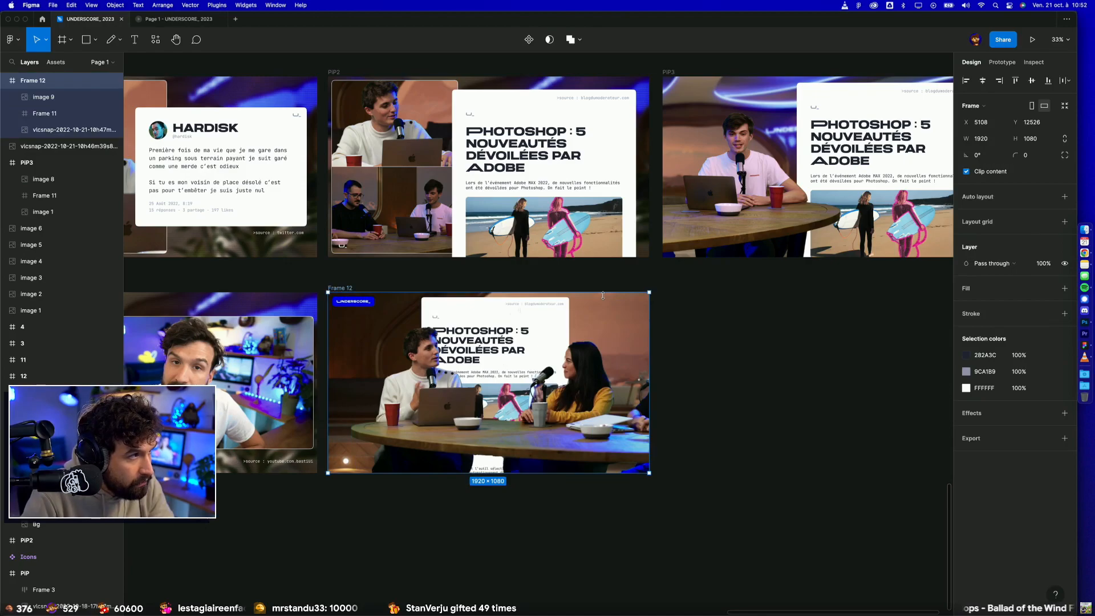
left_click(603, 295)
left_click(1063, 355)
left_click(996, 371)
left_click(989, 388)
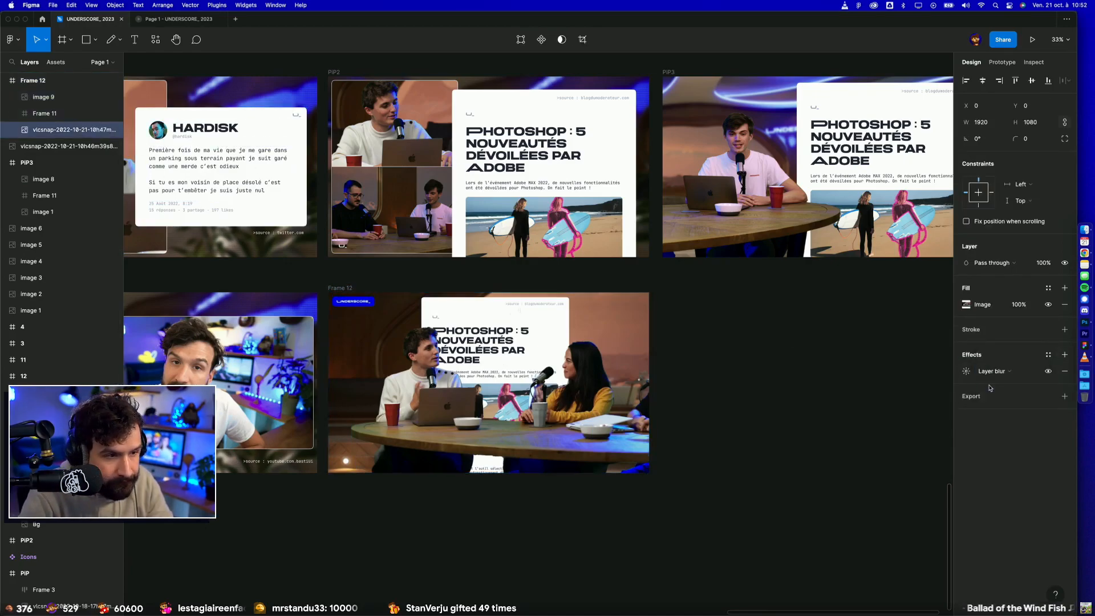
left_click(966, 372)
key("Return")
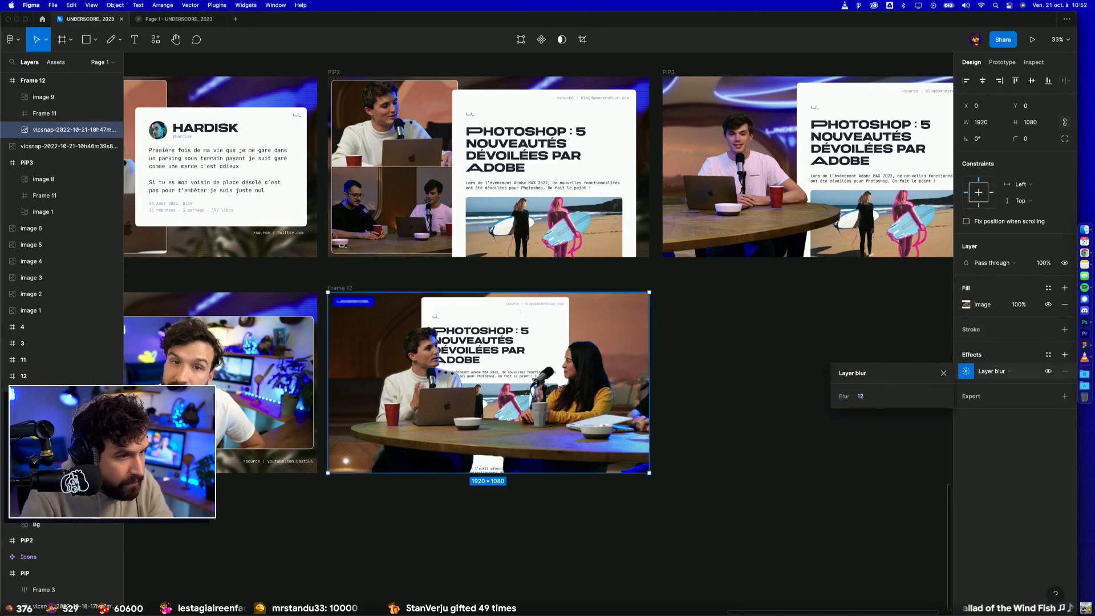
Step: Apply a layer blur of 4 to the article panel in Frame 12
left_click(534, 305)
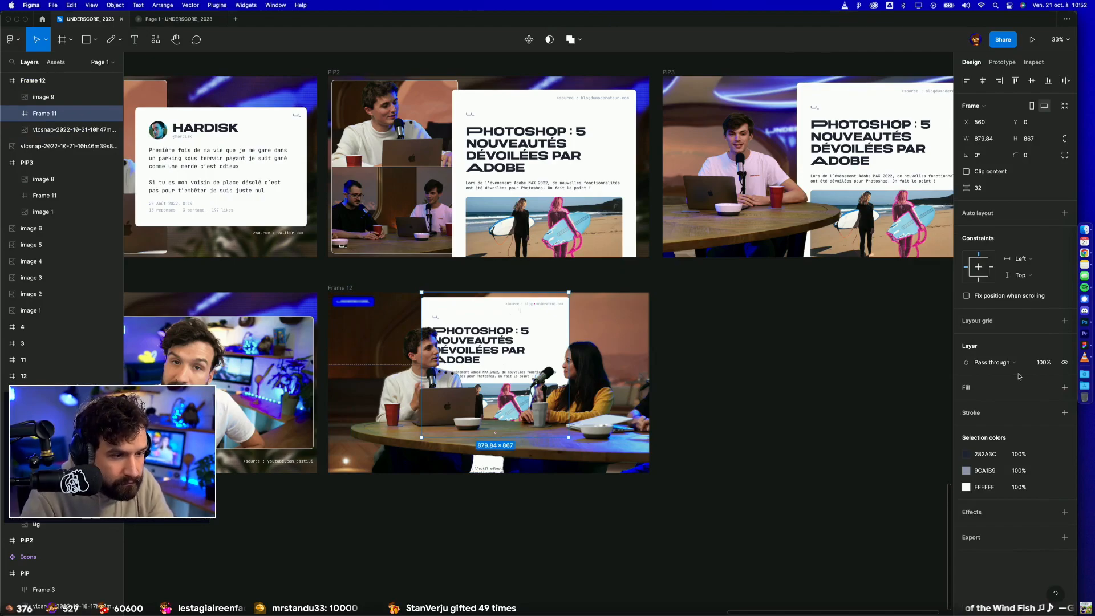
left_click(1064, 512)
left_click(1006, 528)
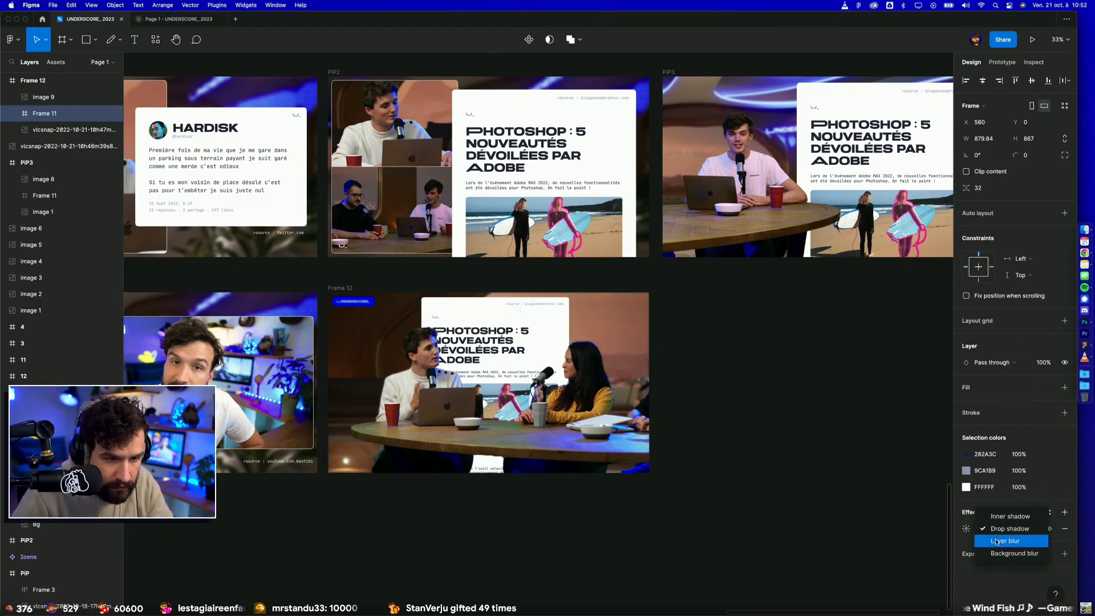
left_click(997, 541)
left_click(966, 529)
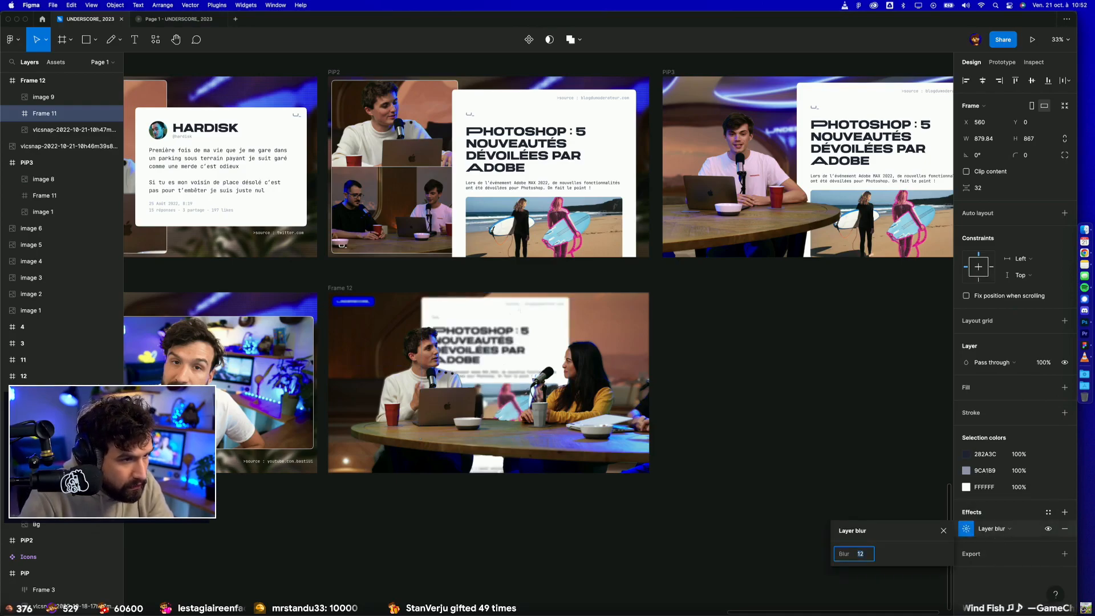
type("4")
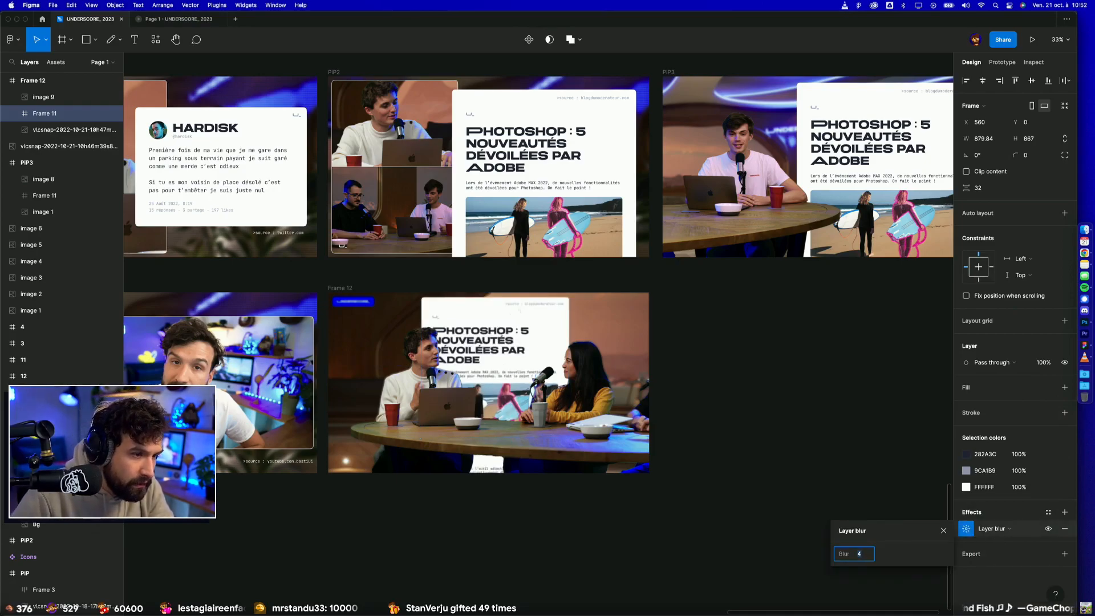
left_click(914, 381)
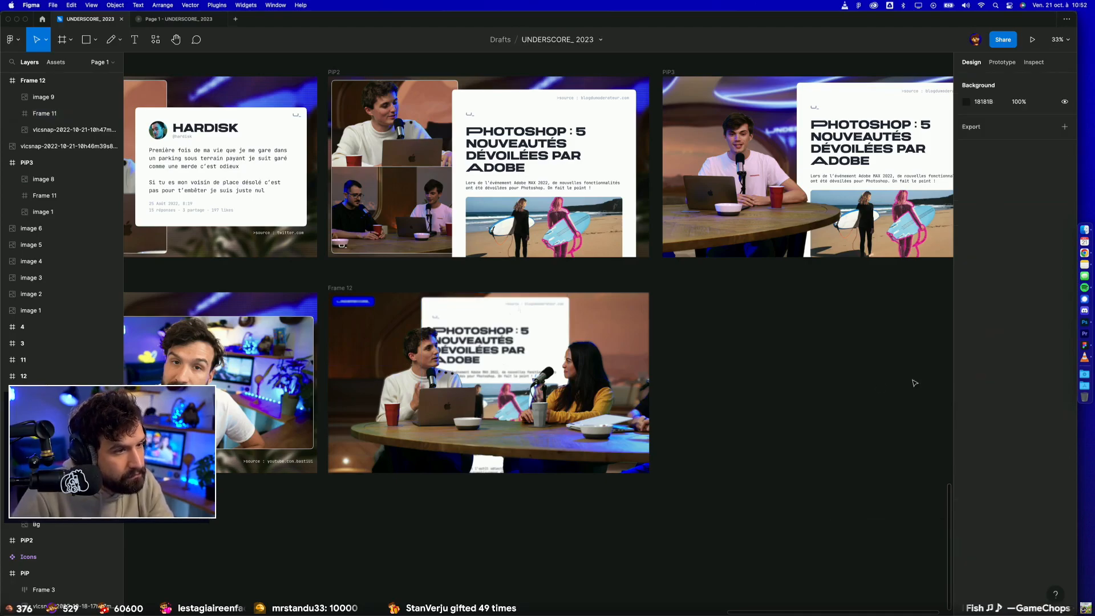
Step: Preview Frame 12 in presentation mode and return to the design file
left_click(341, 289)
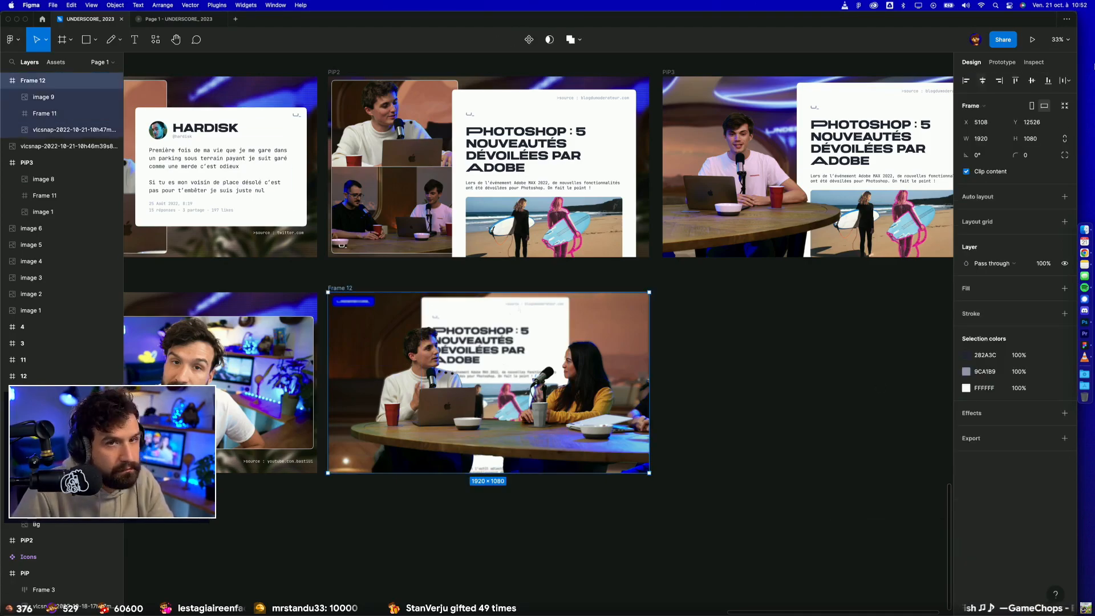
left_click(1032, 40)
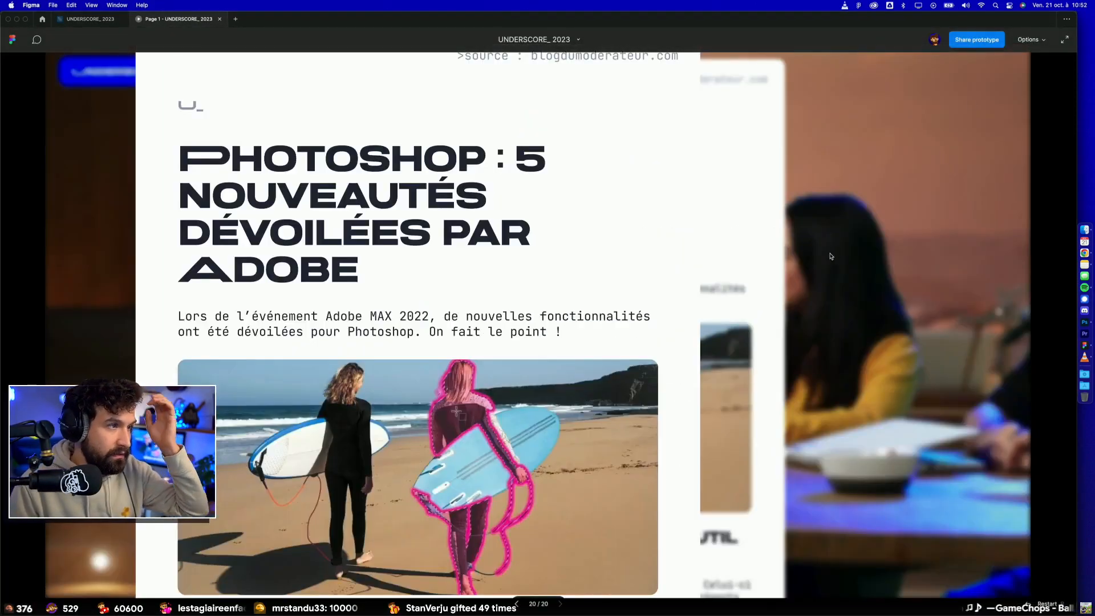
scroll(567, 255, "down", 2)
scroll(567, 253, "up", 2)
left_click(108, 19)
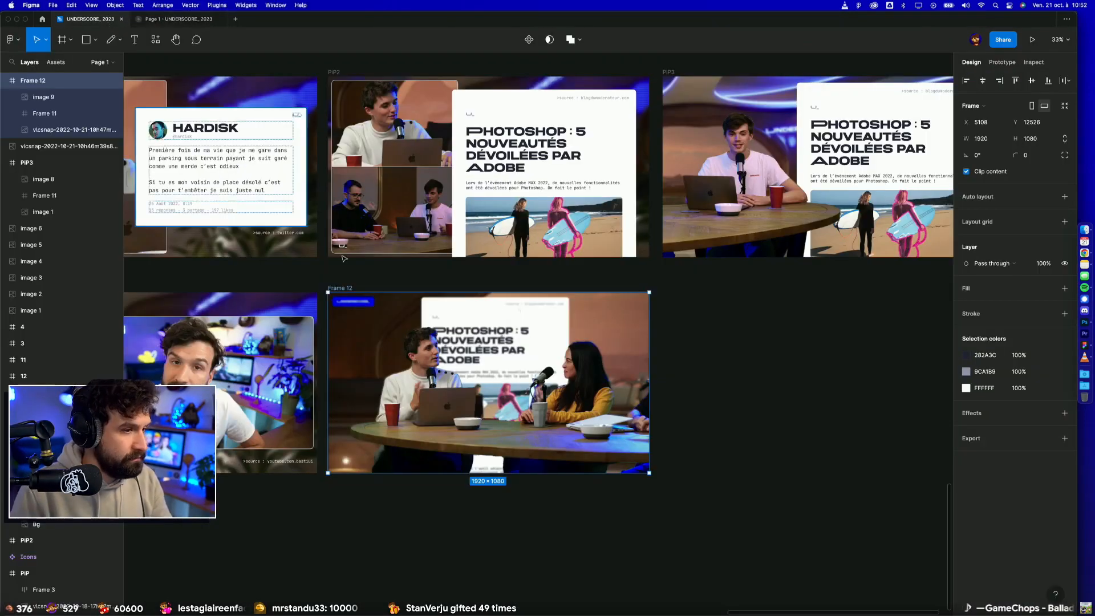
Step: Close the old prototype, preview Frame 12 afresh while scrolling the article behind the presenters, and return to the design file
left_click_drag(353, 288, 374, 289)
key("super+z")
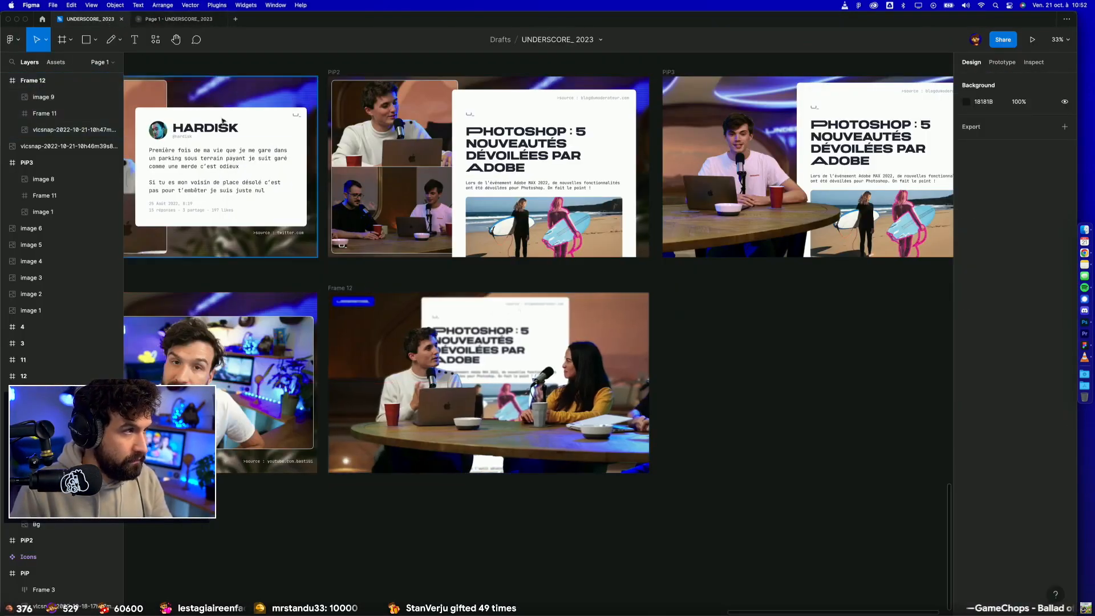
left_click(218, 20)
left_click(345, 288)
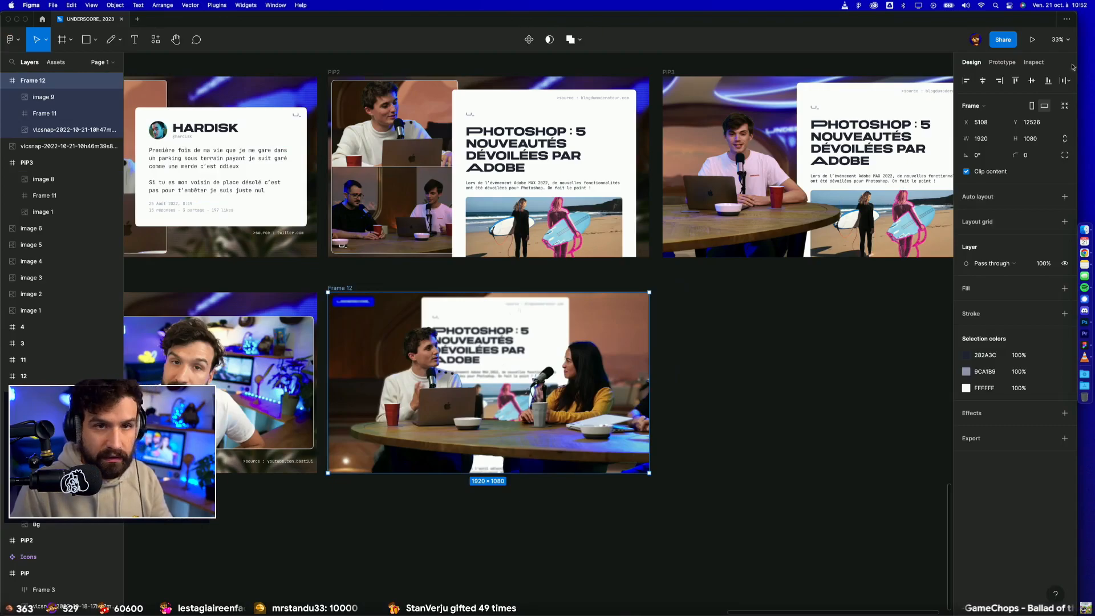
left_click(1032, 39)
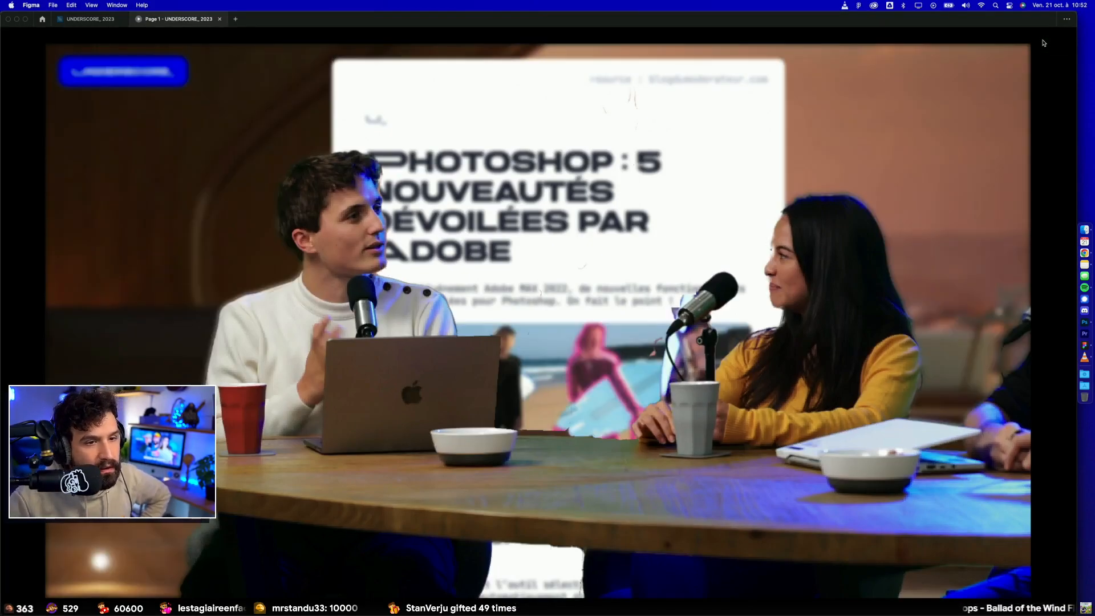
scroll(608, 178, "down", 5)
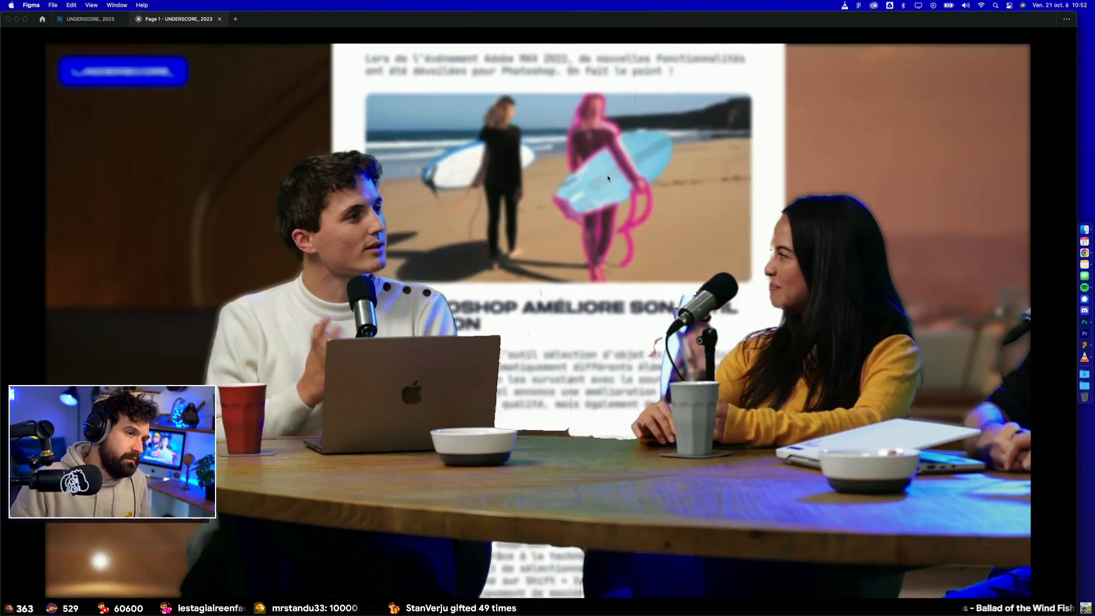
scroll(608, 178, "up", 4)
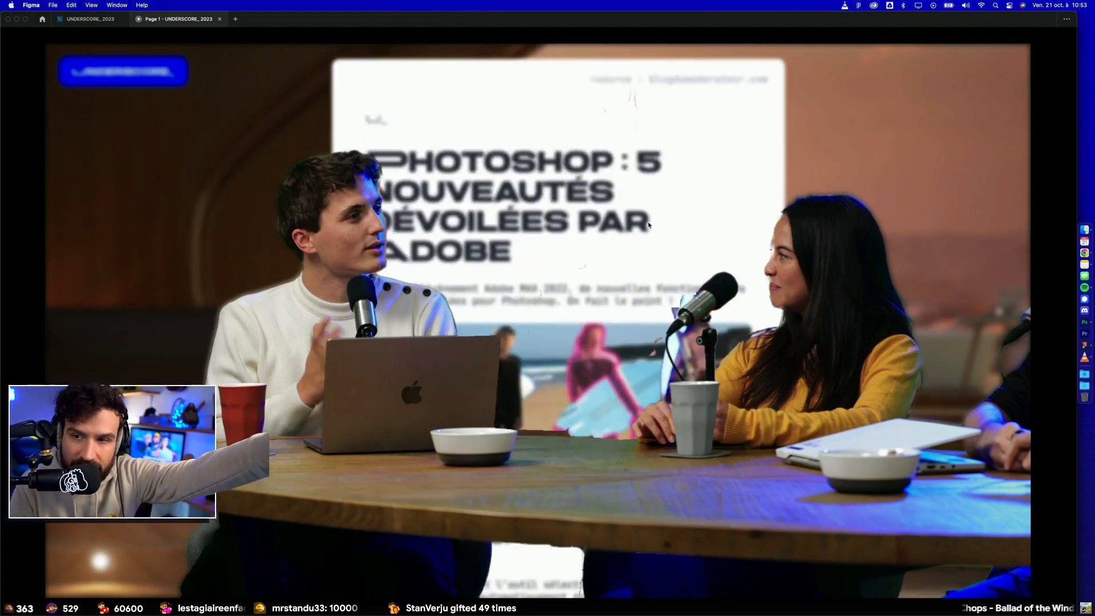
left_click(100, 20)
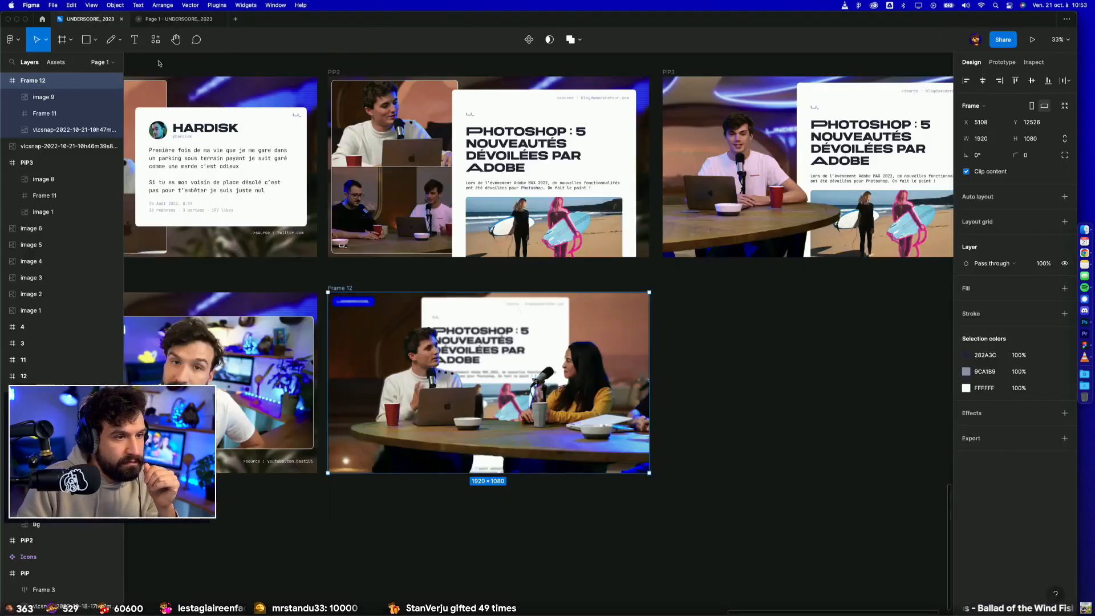
Step: Move Frame 12 up into the mock-up row, directly after the PIP3 frame
left_click(755, 417)
scroll(756, 417, "down", 3)
left_click_drag(761, 394, 667, 409)
left_click(409, 353)
left_click_drag(408, 353, 834, 214)
left_click(849, 430)
left_click_drag(860, 432, 657, 450)
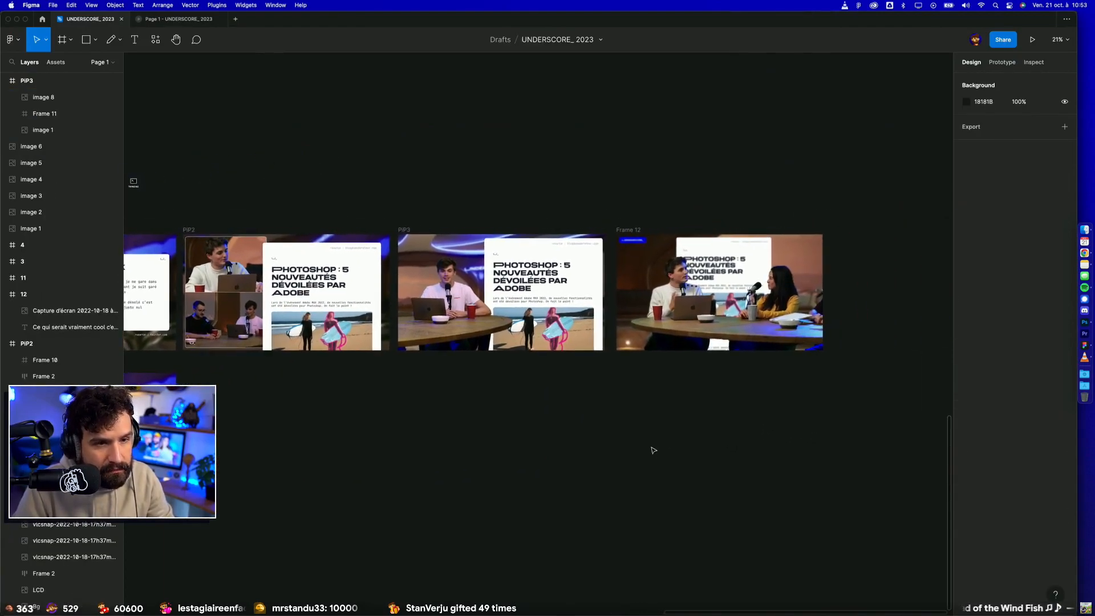
left_click(585, 303)
left_click_drag(630, 230, 627, 229)
left_click(626, 213)
Step: Delete the Photoshop article panel from Frame 12
scroll(621, 226, "down", 3)
left_click_drag(485, 387, 377, 418)
scroll(563, 295, "up", 5)
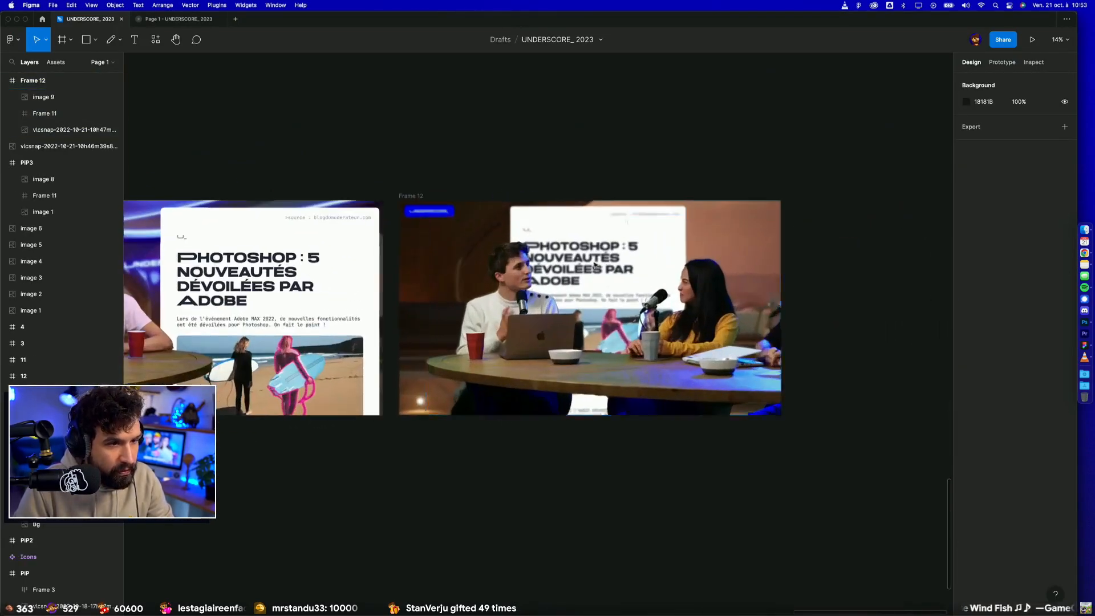
left_click(589, 212)
key("Delete")
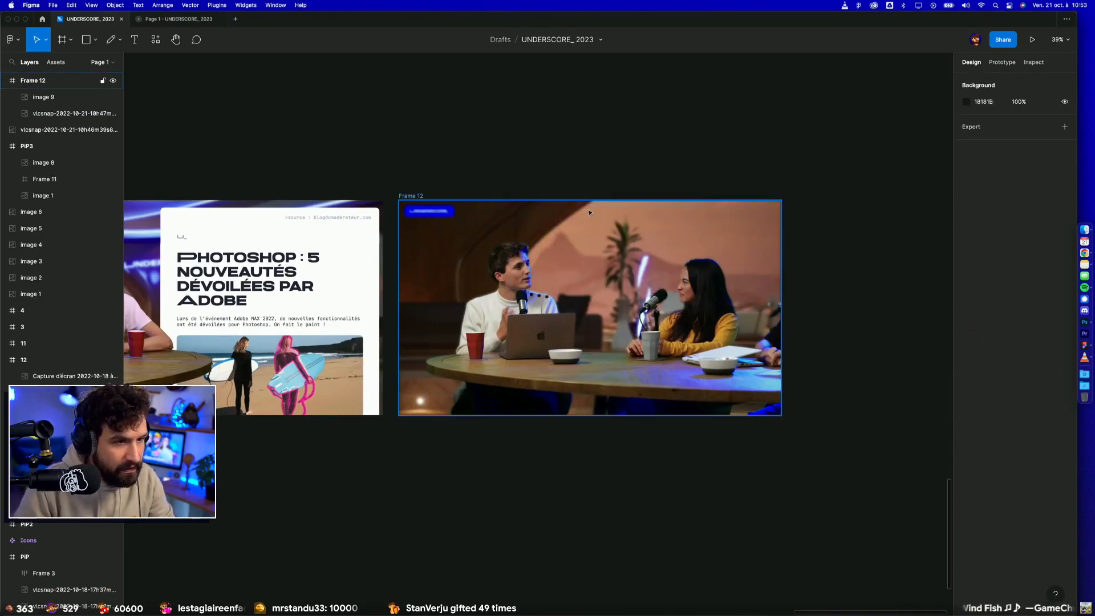
Step: Bring the tweet card from the earlier mock-up into Frame 12, scaled to a width of 758.17
scroll(560, 366, "down", 5)
scroll(531, 330, "left", 5)
left_click(523, 281)
left_click_drag(523, 281, 493, 250)
key("k")
left_click_drag(533, 198, 496, 220)
left_click(519, 188)
left_click_drag(458, 252, 817, 368)
key("ctrl+z")
left_click_drag(429, 215, 826, 337)
scroll(702, 340, "right", 2)
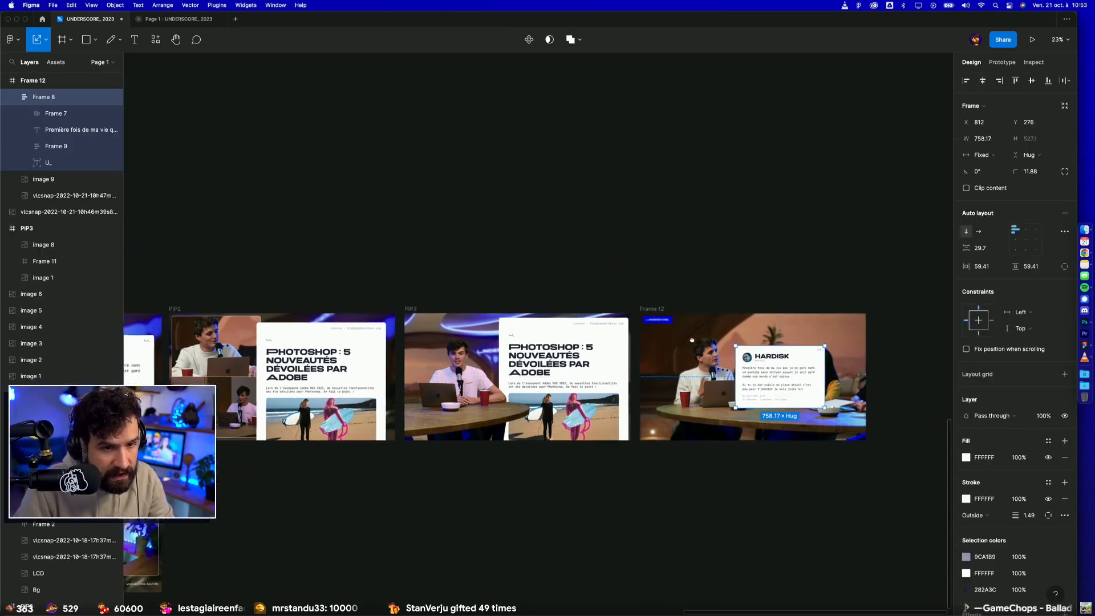
Step: Send the tweet card behind the presenters' cutout, raise it to Y 140 and center it horizontally in Frame 12
left_click_drag(702, 340, 491, 337)
scroll(491, 338, "up", 5)
key("super+[")
key("shift+Up")
key("shift+Up")
key("shift+Up")
key("shift+Up")
left_click_drag(683, 347, 681, 321)
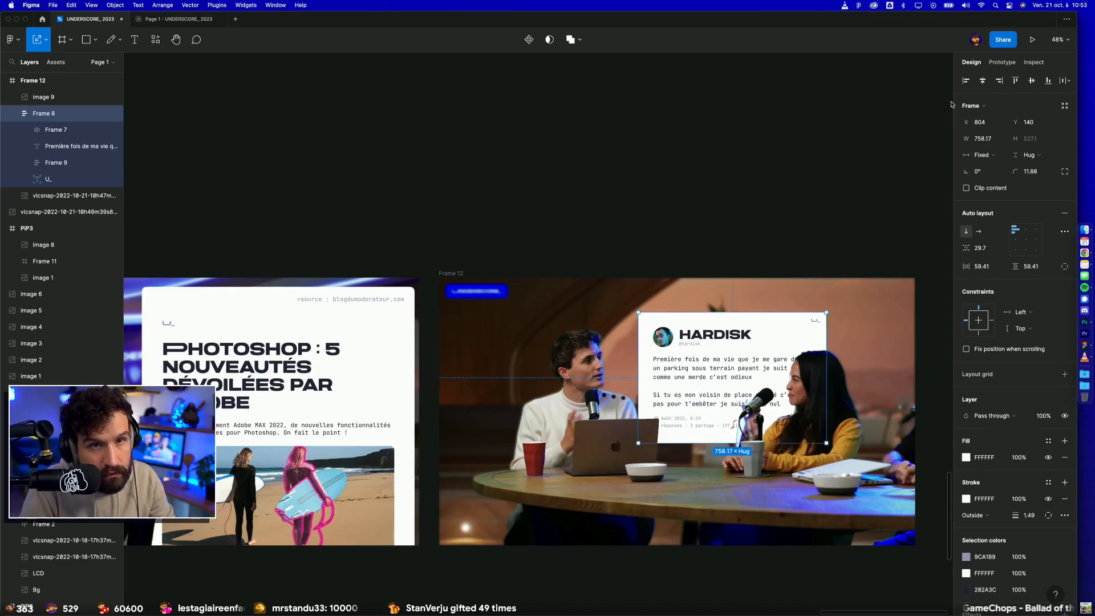
left_click(995, 81)
left_click(983, 81)
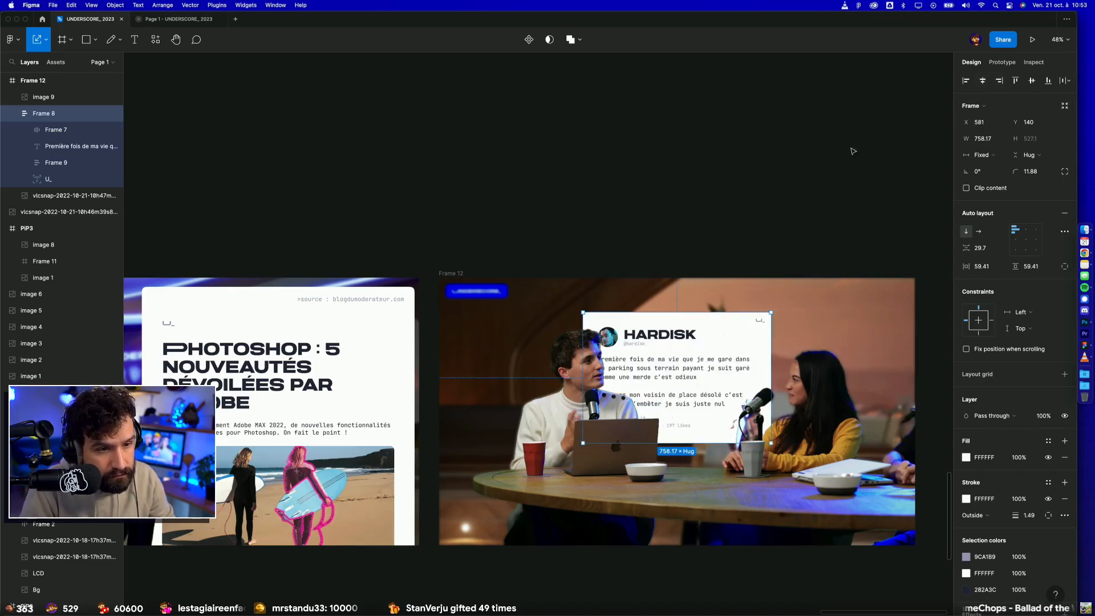
Step: Lock the presenters' cutout and move the tweet card between the two presenters, at X 666 and Y 107
left_click(782, 207)
scroll(701, 198, "right", 4)
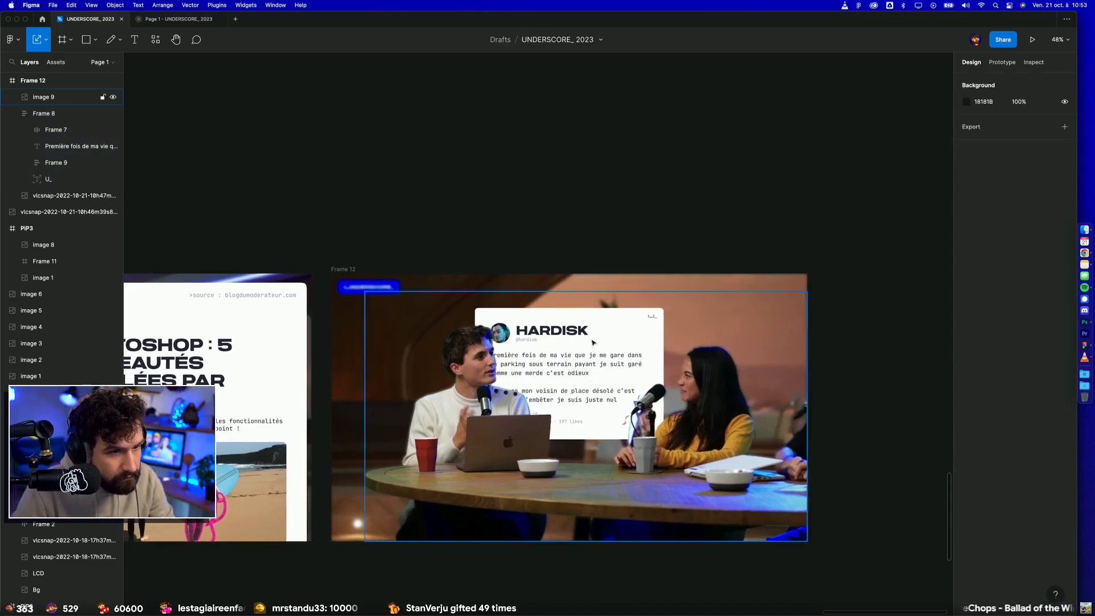
left_click(593, 343)
left_click(102, 98)
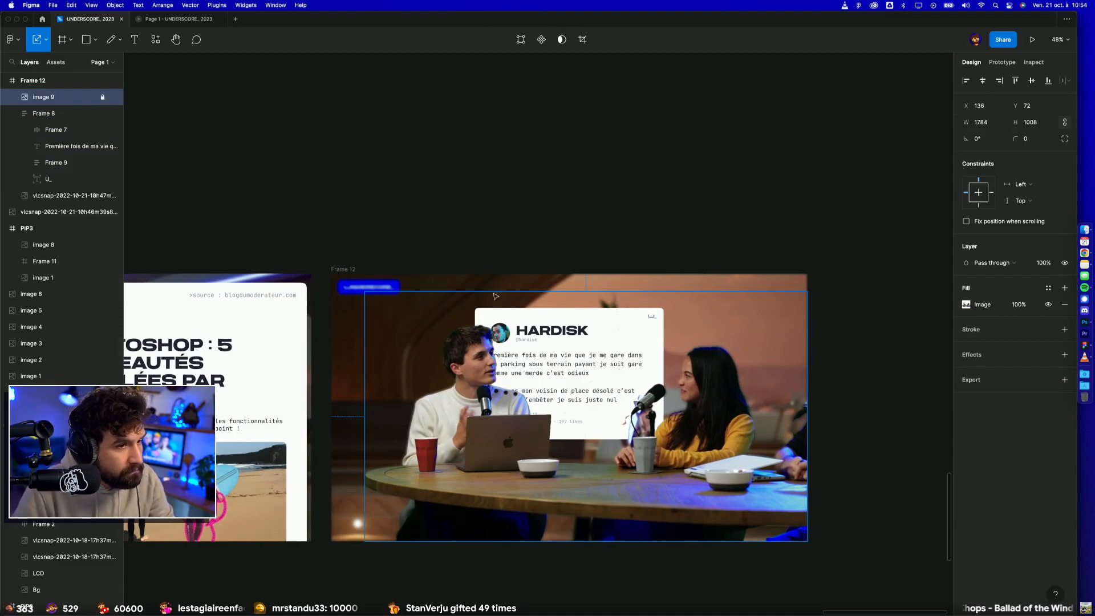
left_click(613, 342)
left_click_drag(606, 329, 615, 321)
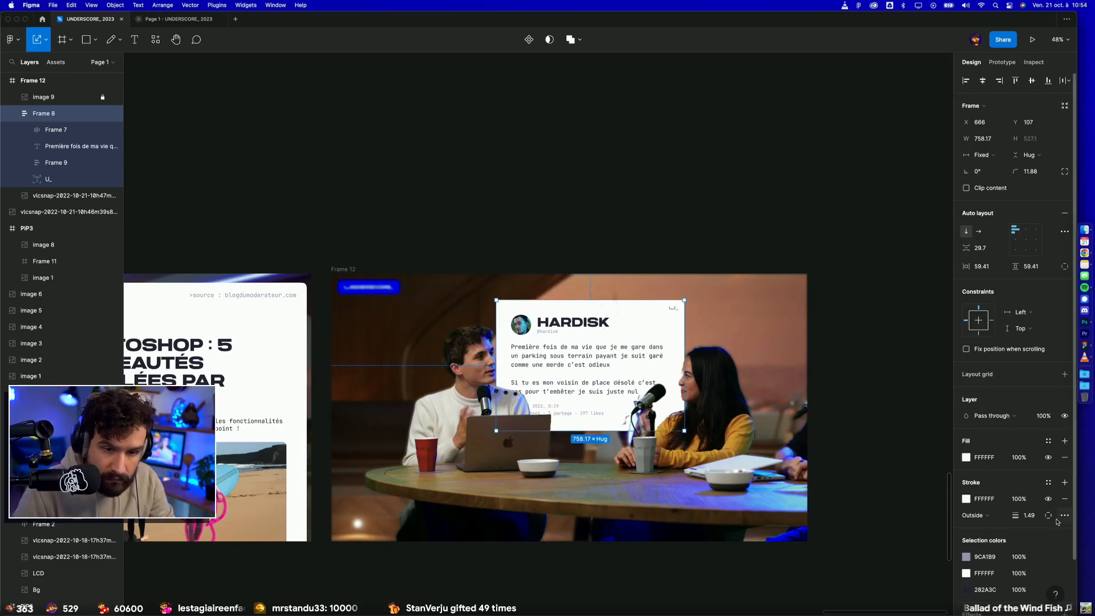
Step: Change the tweet card's drop shadow effect to a layer blur of 4
scroll(1062, 549, "down", 2)
left_click(1064, 552)
left_click(995, 568)
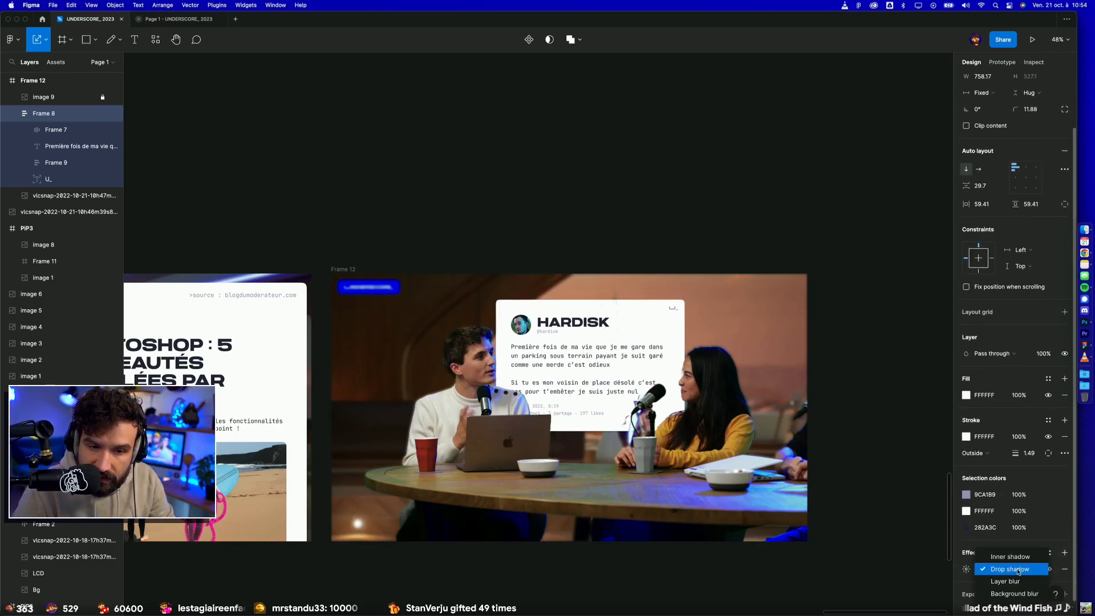
left_click(1005, 581)
left_click(966, 568)
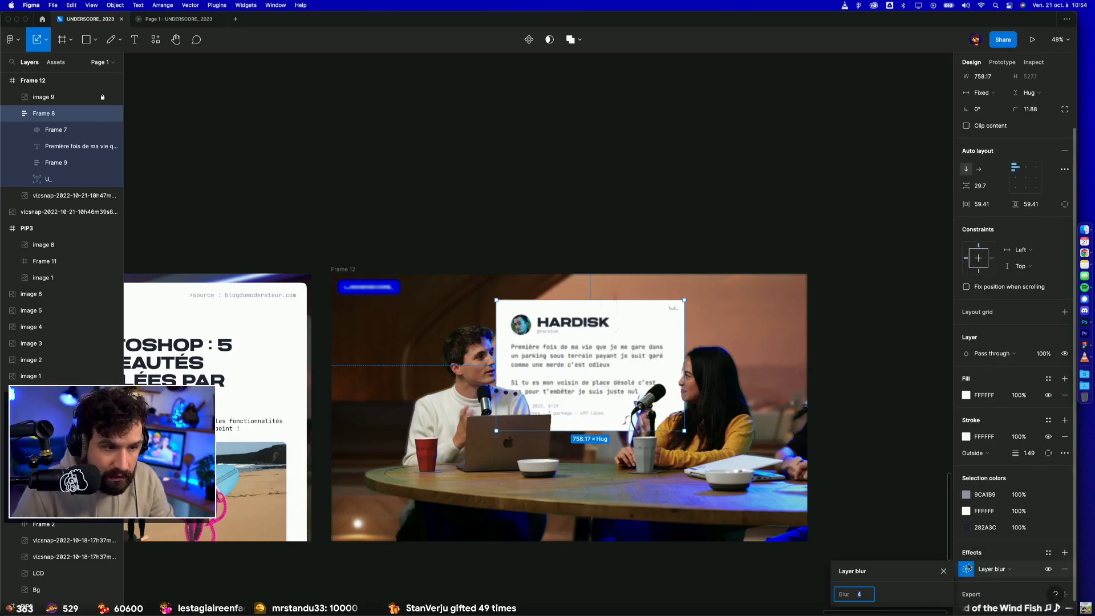
left_click(754, 297)
left_click(741, 261)
Step: Move the tweet card in Frame 12 up towards the woman, to X 809 and Y 75
left_click(602, 329)
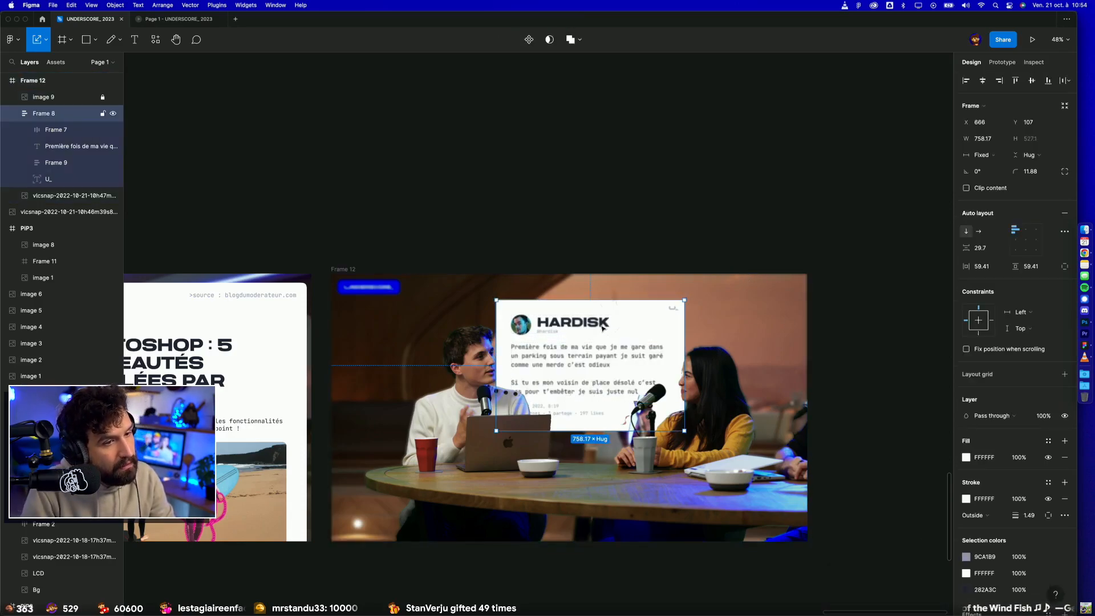
left_click_drag(549, 353, 586, 342)
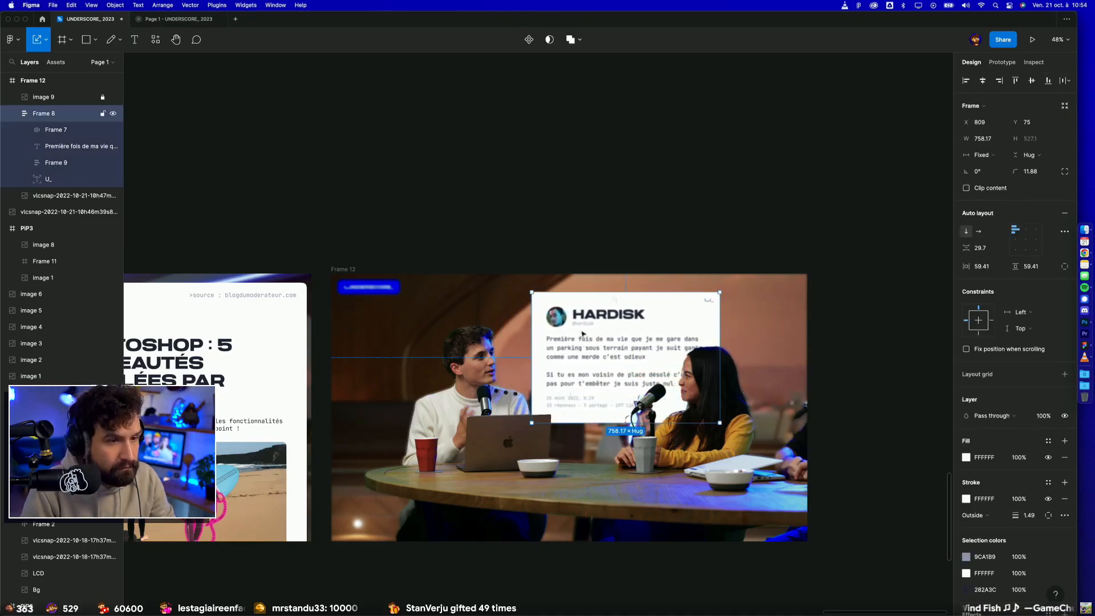
left_click(583, 263)
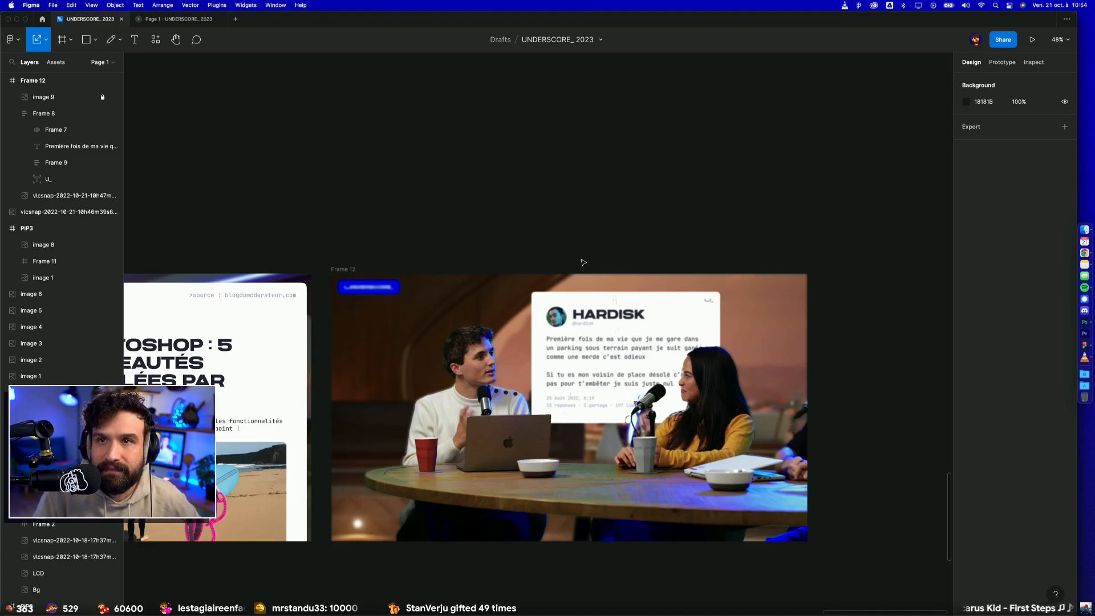
Step: Duplicate the PiP frame with the tweet card into the second row, beside the existing PiP frame there
scroll(583, 261, "down", 10)
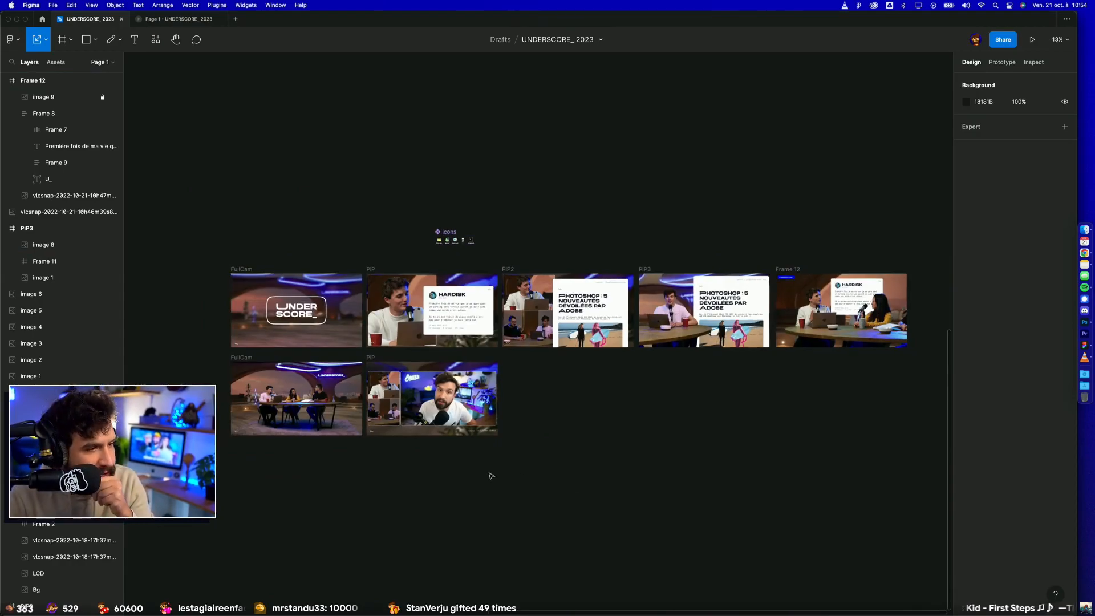
scroll(489, 477, "left", 3)
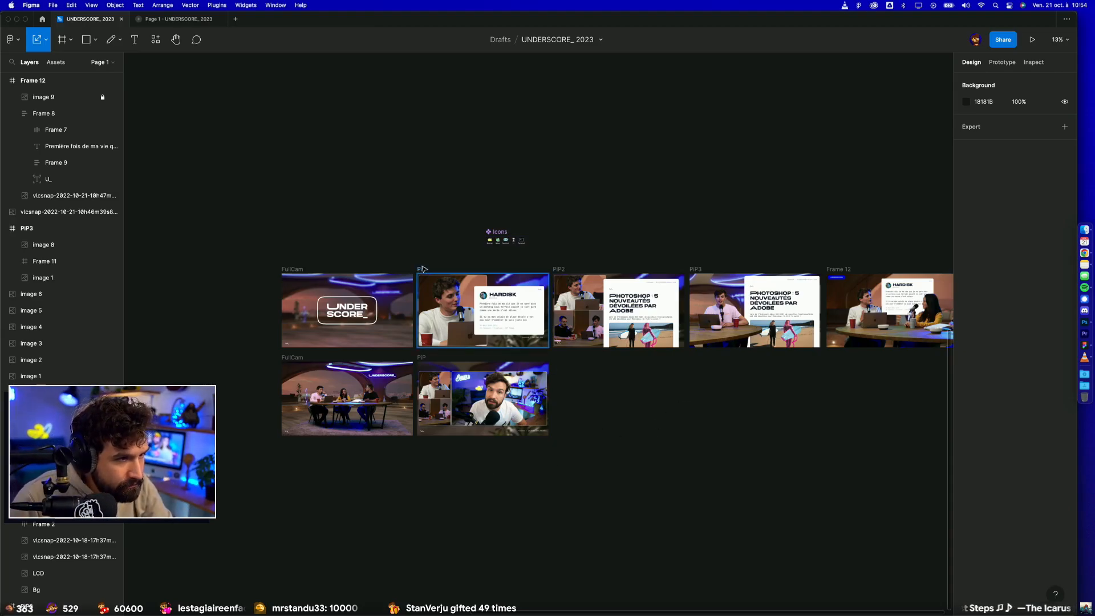
left_click_drag(429, 270, 564, 358)
left_click(727, 428)
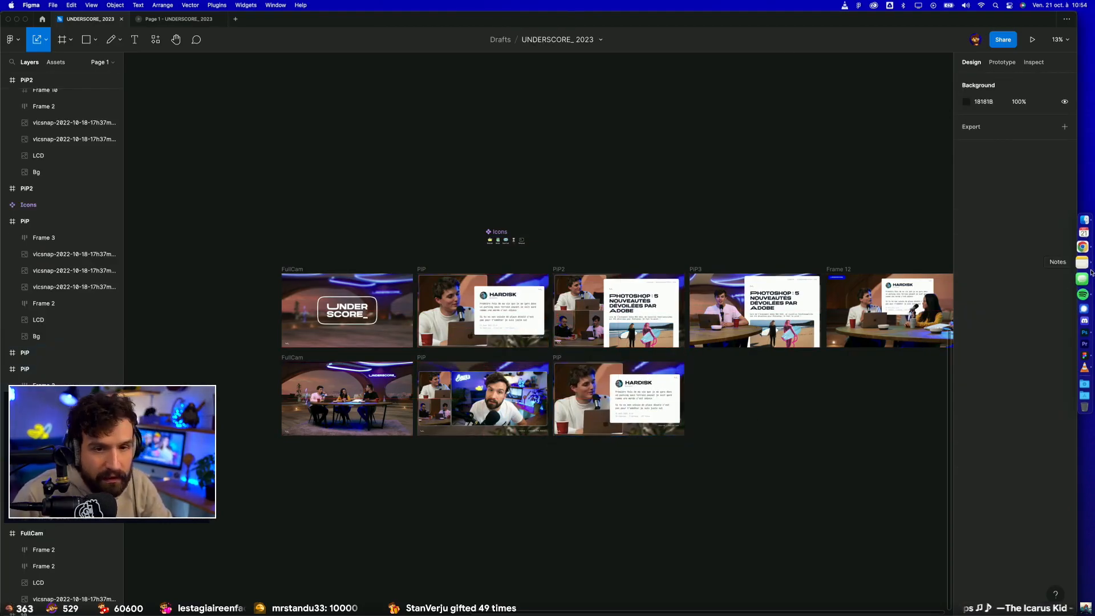
Step: Switch to VLC, jump to about 25:25 in the recording and take a snapshot of the split layout with the dashboard panels
left_click(1085, 357)
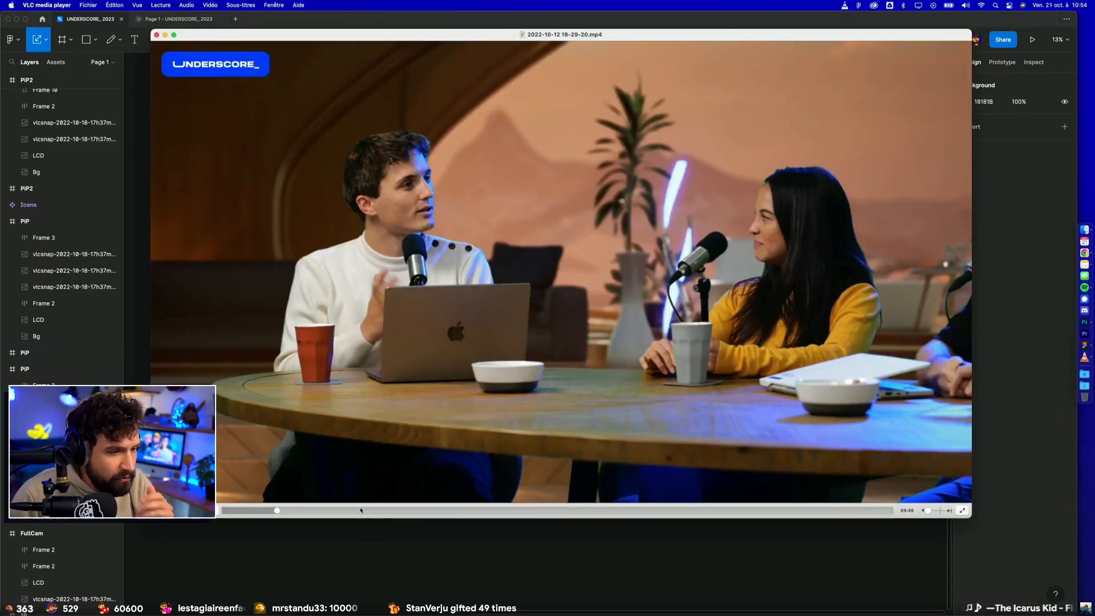
left_click(360, 510)
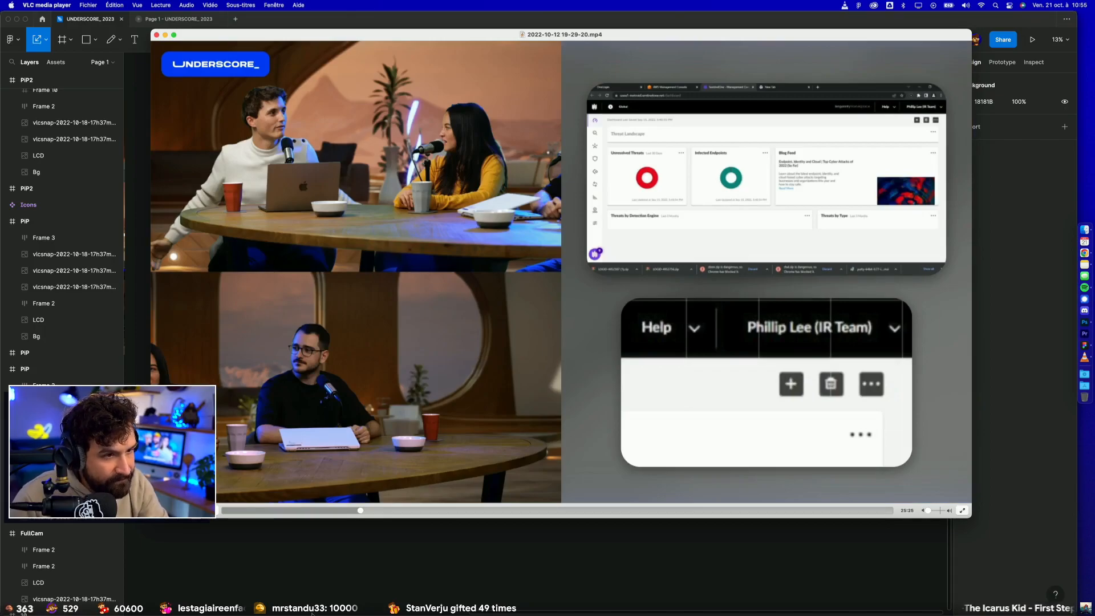
key("super+alt+s")
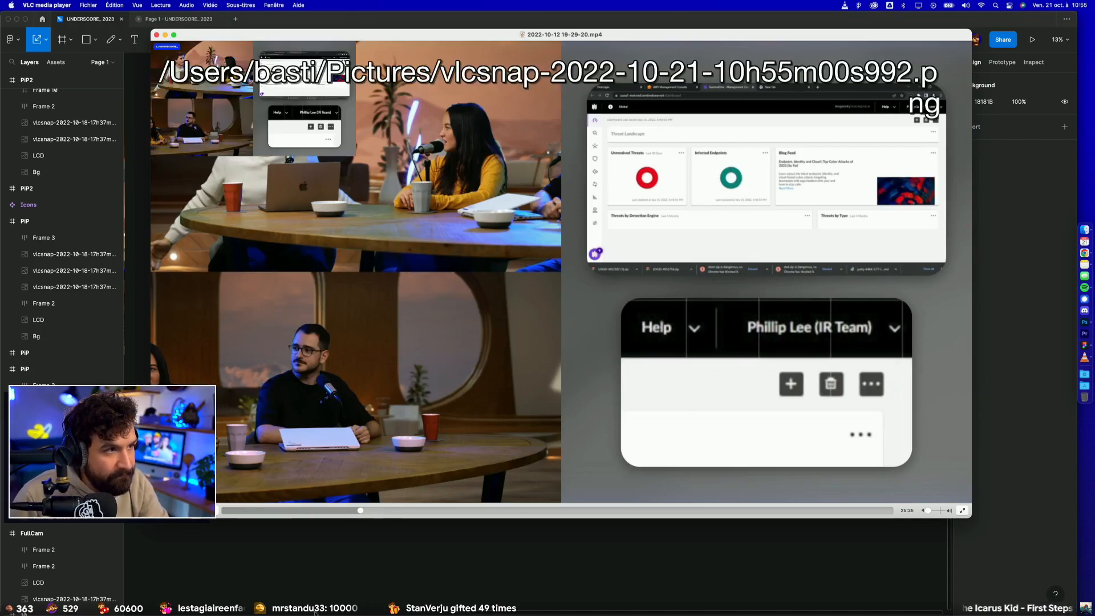
left_click(1086, 235)
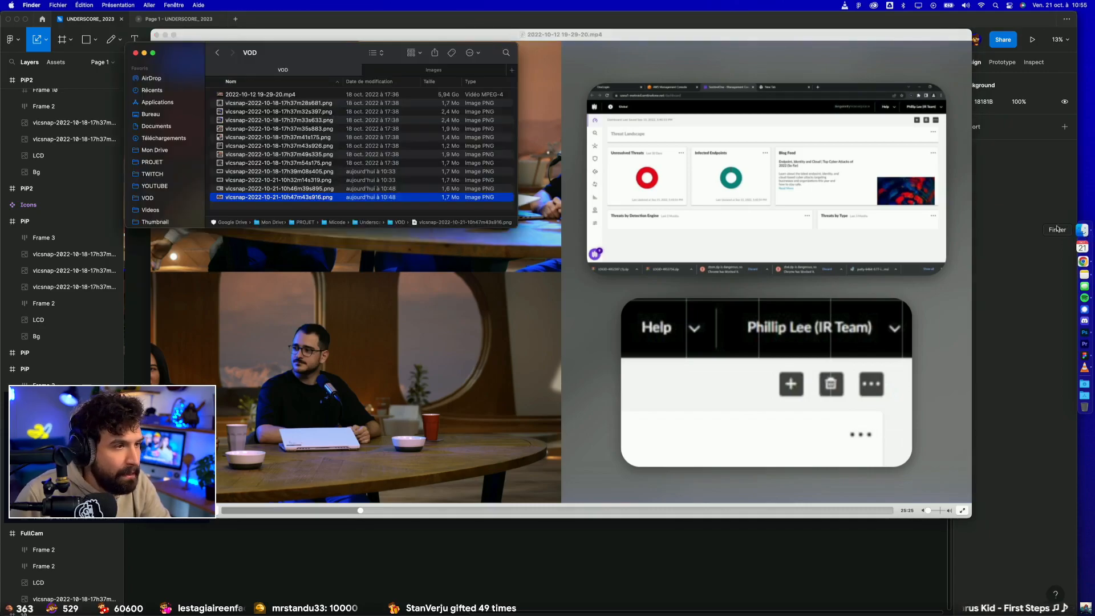
key("space")
key("space")
left_click(405, 73)
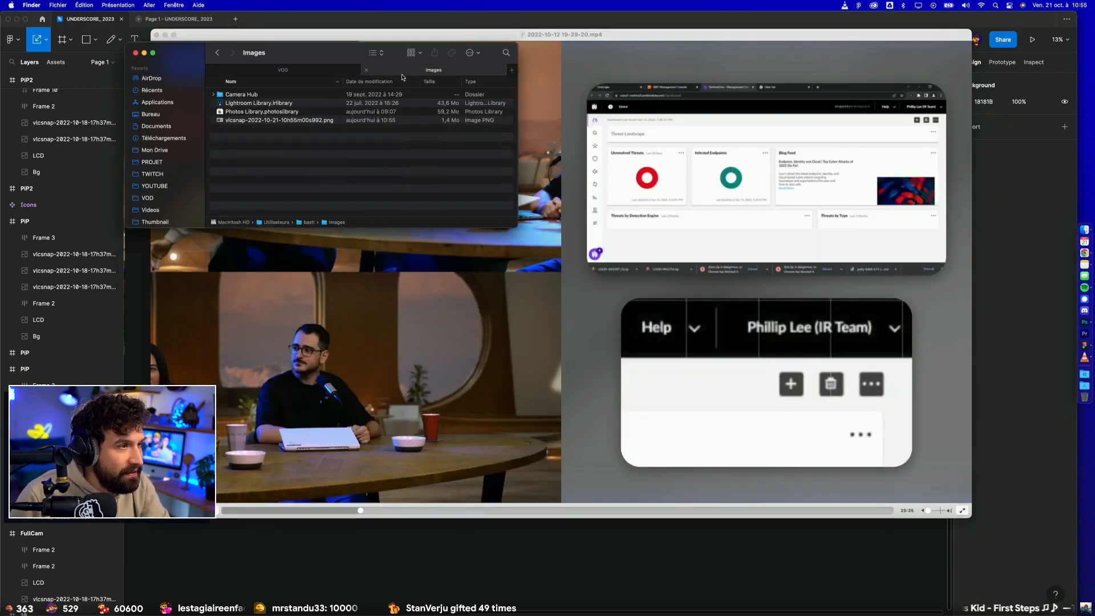
left_click_drag(282, 120, 327, 73)
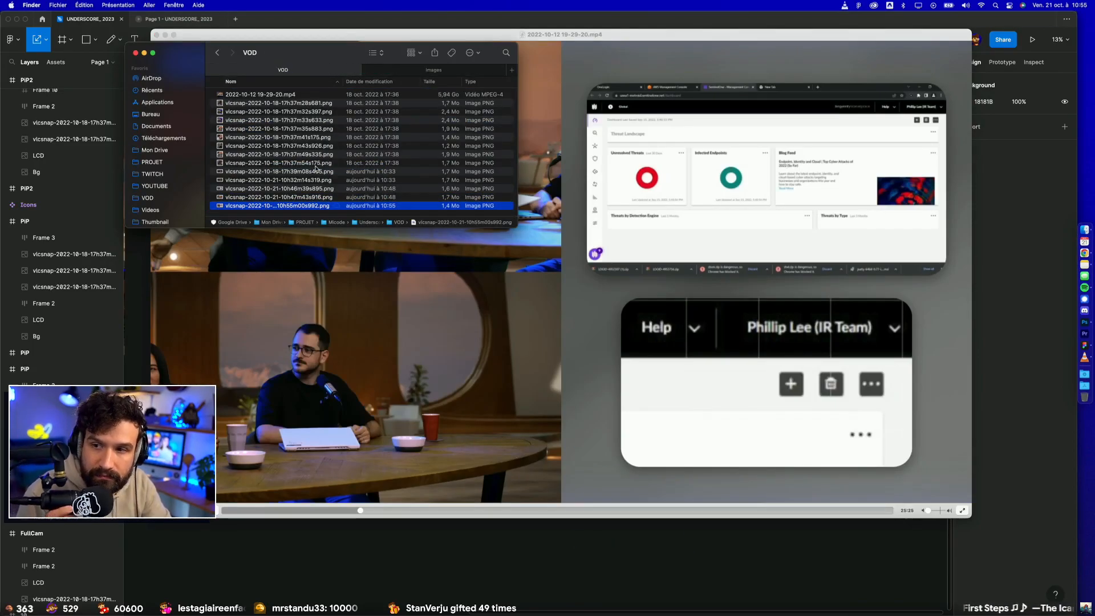
Step: Import the new VLC snapshot into the Figma canvas and place it directly below the snapshot of the Twitter panel layout
left_click_drag(288, 209, 458, 544)
left_click(619, 554)
left_click_drag(335, 548, 805, 402)
left_click_drag(879, 400, 445, 351)
Step: Examine how the tweet panel and the dashboard panels are framed in the two stacked show snapshots
scroll(491, 274, "up", 5)
left_click(552, 266)
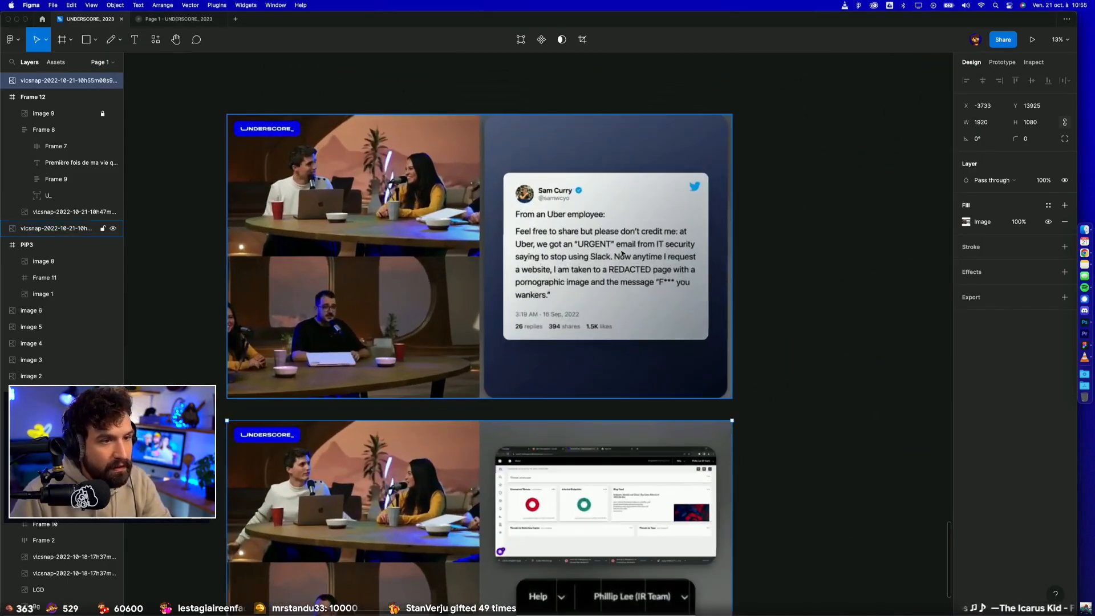
left_click(766, 188)
scroll(765, 171, "up", 5)
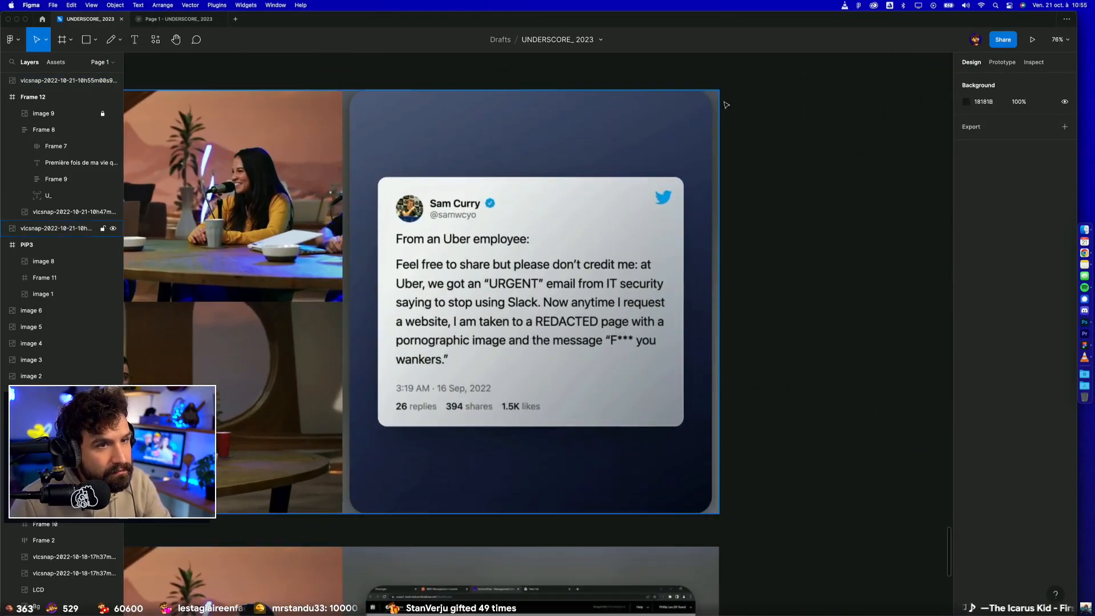
scroll(807, 213, "left", 3)
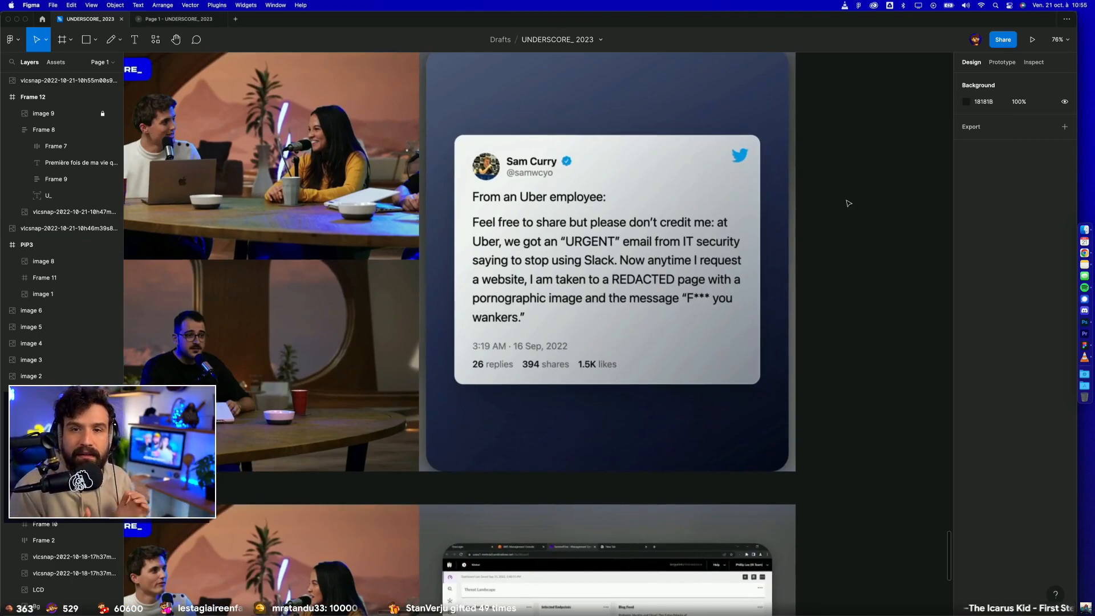
scroll(848, 203, "down", 5)
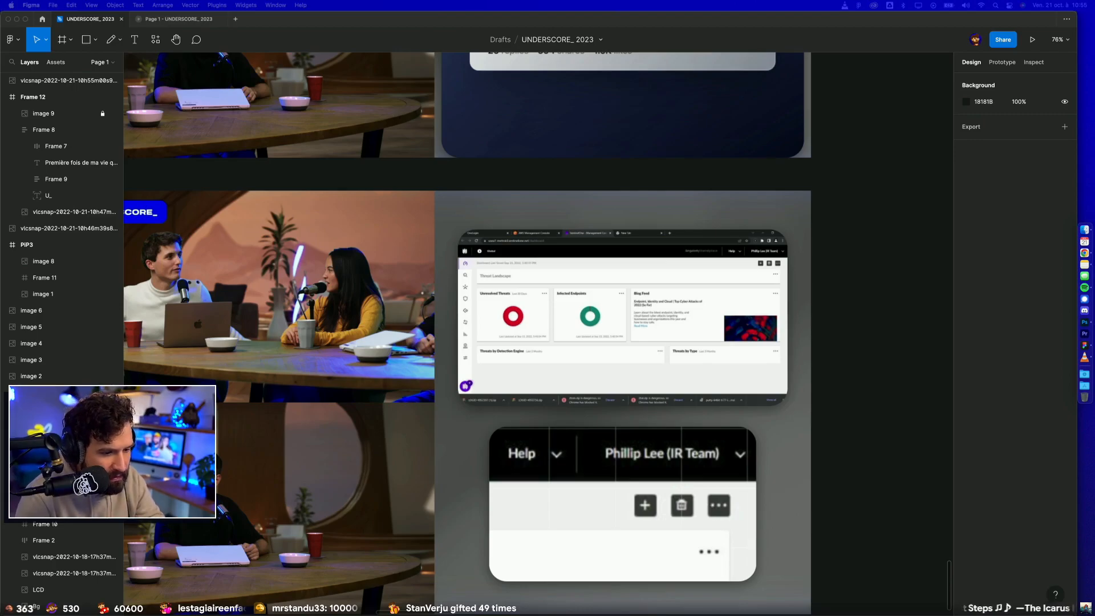
Step: Switch to Chrome and review the BastiUI channel's performance overview and charts on TwitchTracker
left_click_drag(572, 615, 527, 90)
scroll(443, 300, "down", 5)
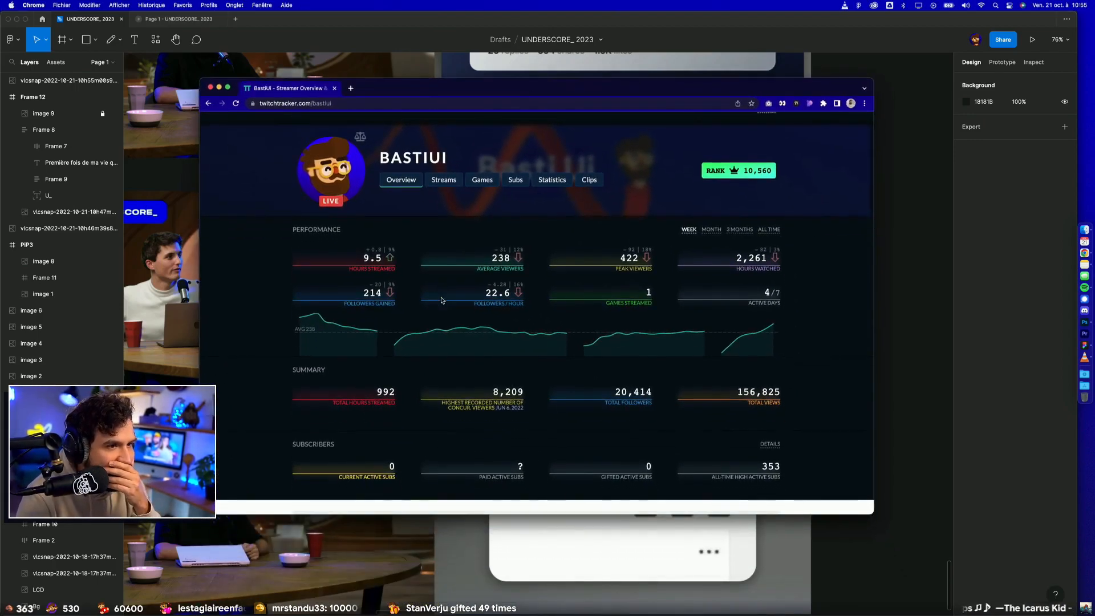
scroll(442, 301, "down", 15)
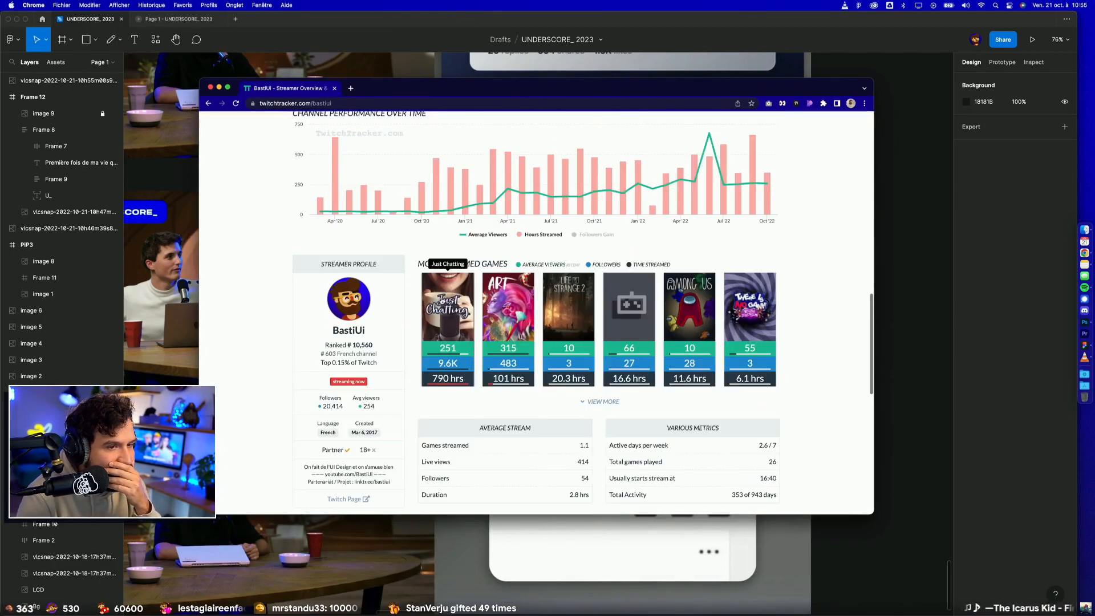
scroll(442, 300, "up", 20)
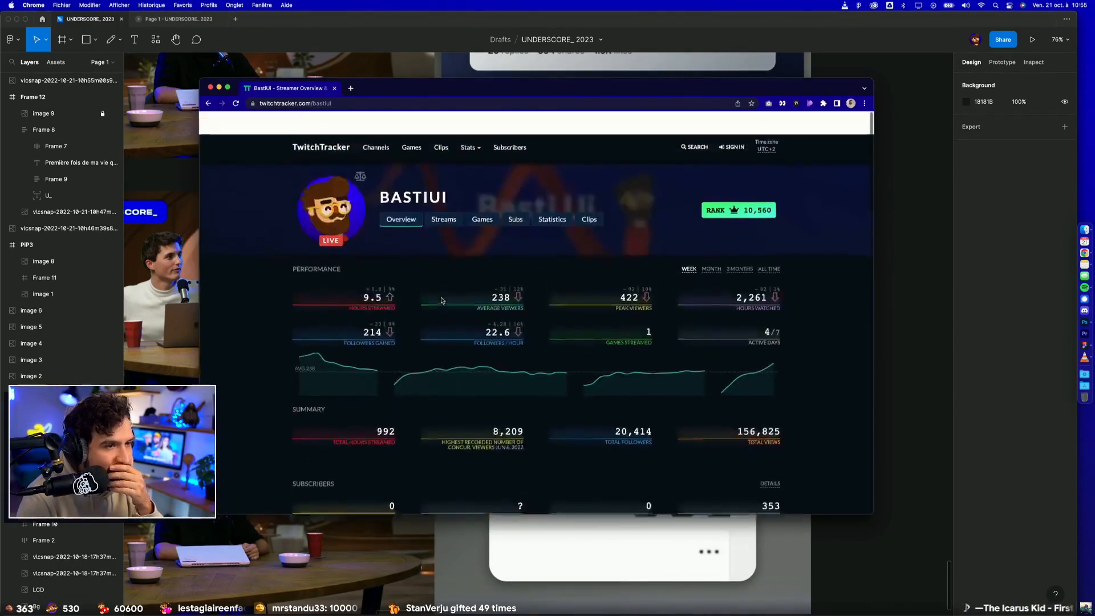
Step: View the channel's streams for the week of Oct 17 - Oct 23, 2022, and move the browser window out of the way
left_click(443, 197)
scroll(381, 305, "down", 10)
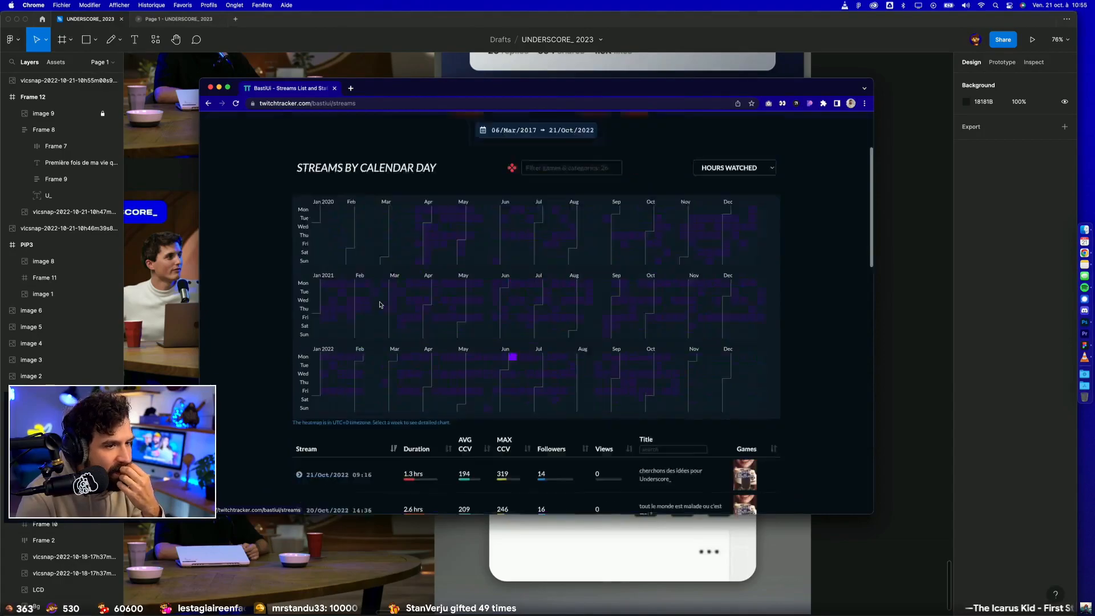
scroll(380, 305, "up", 8)
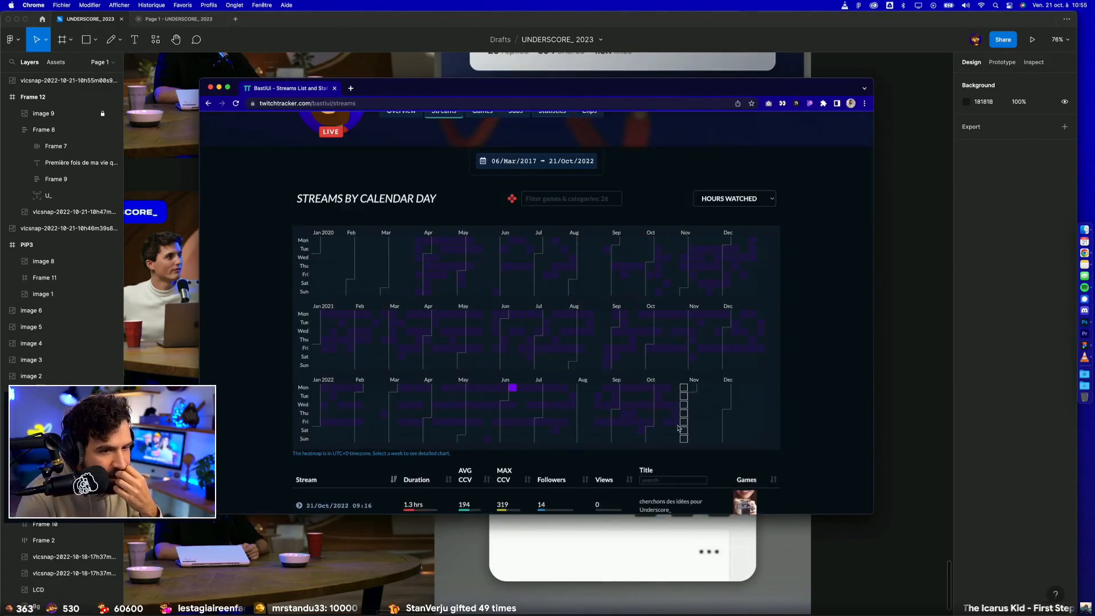
left_click(679, 428)
scroll(709, 391, "down", 1)
scroll(711, 392, "up", 4)
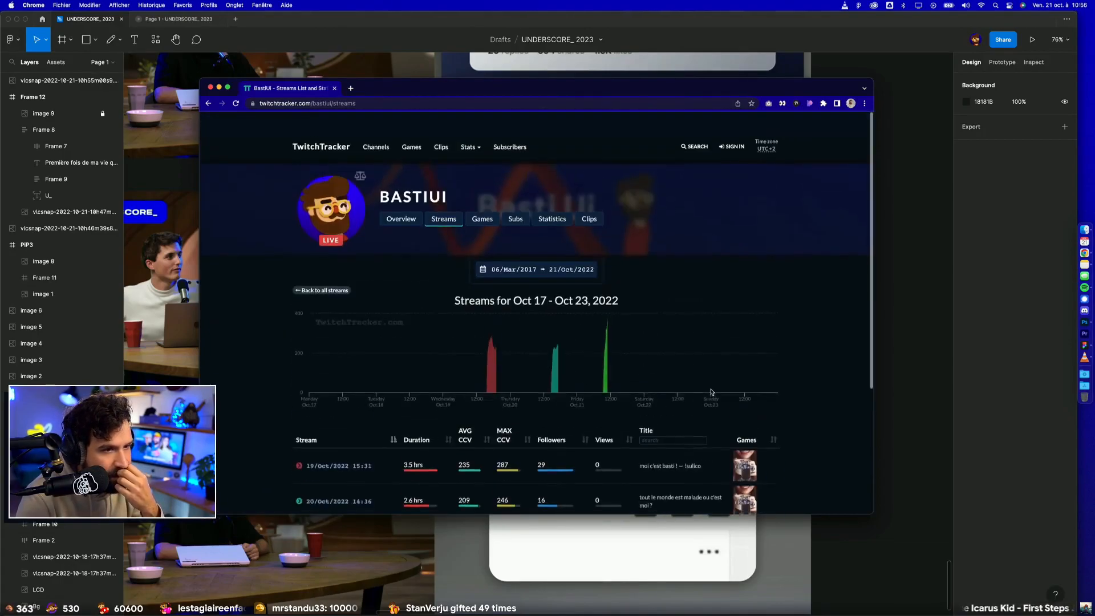
left_click(359, 103)
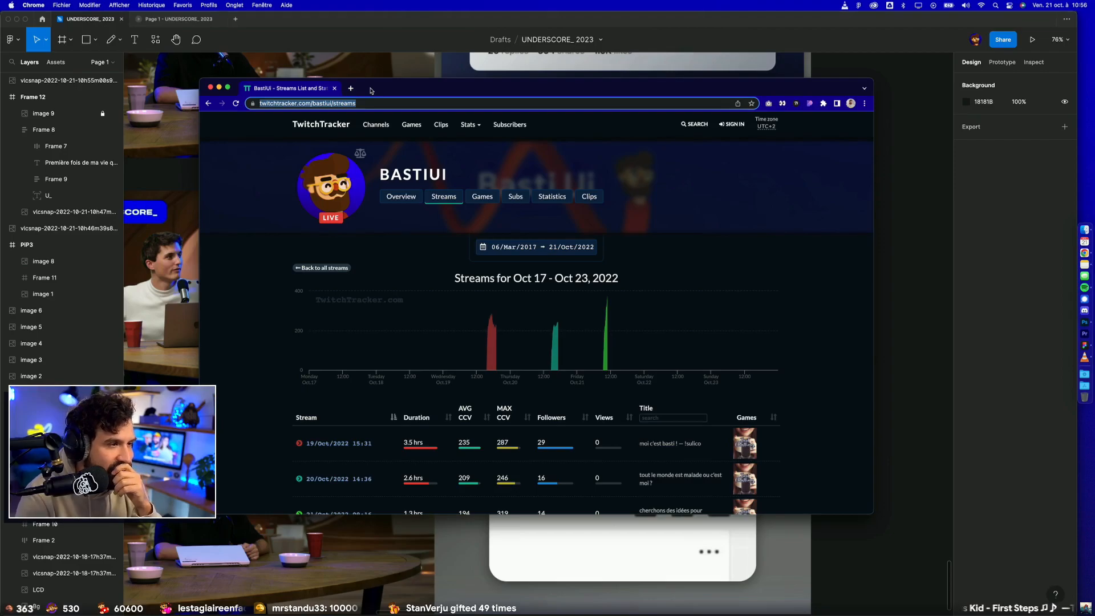
left_click_drag(368, 92, 433, 503)
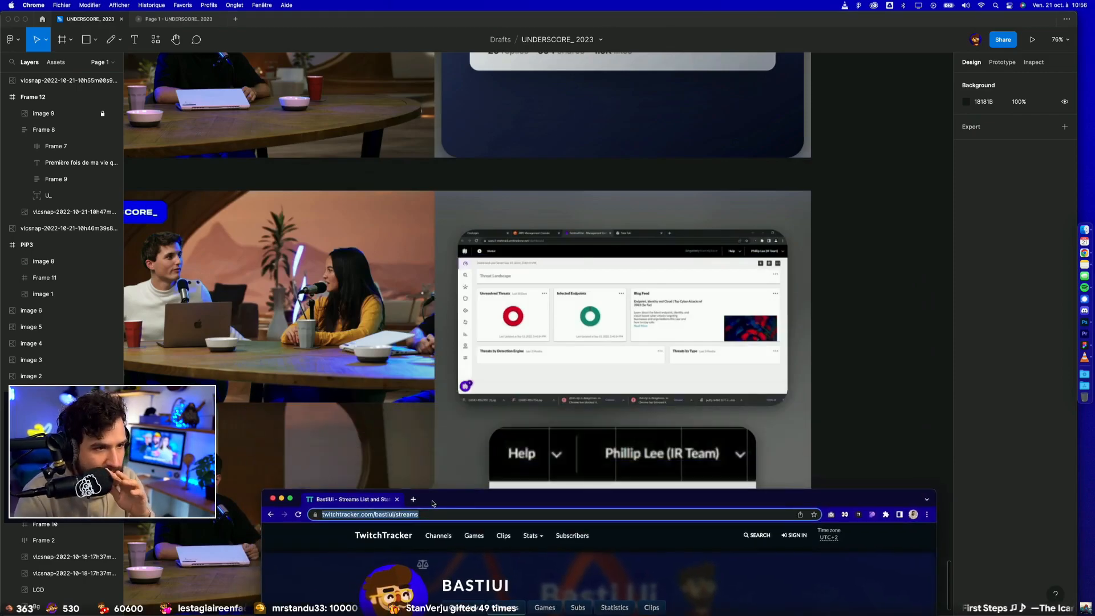
left_click(527, 239)
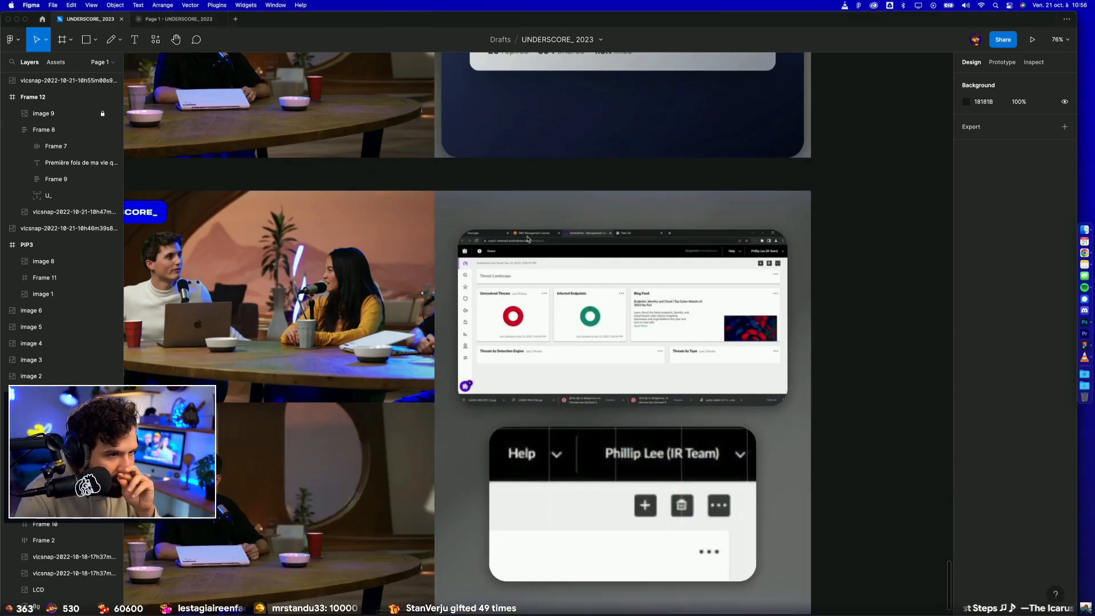
scroll(527, 239, "up", 10)
scroll(527, 239, "down", 12)
Step: Bring Chrome back over the canvas, search Google for "clé usb dans un mur" and read the usb-centrale.com dead drop article
key("ctrl+Up")
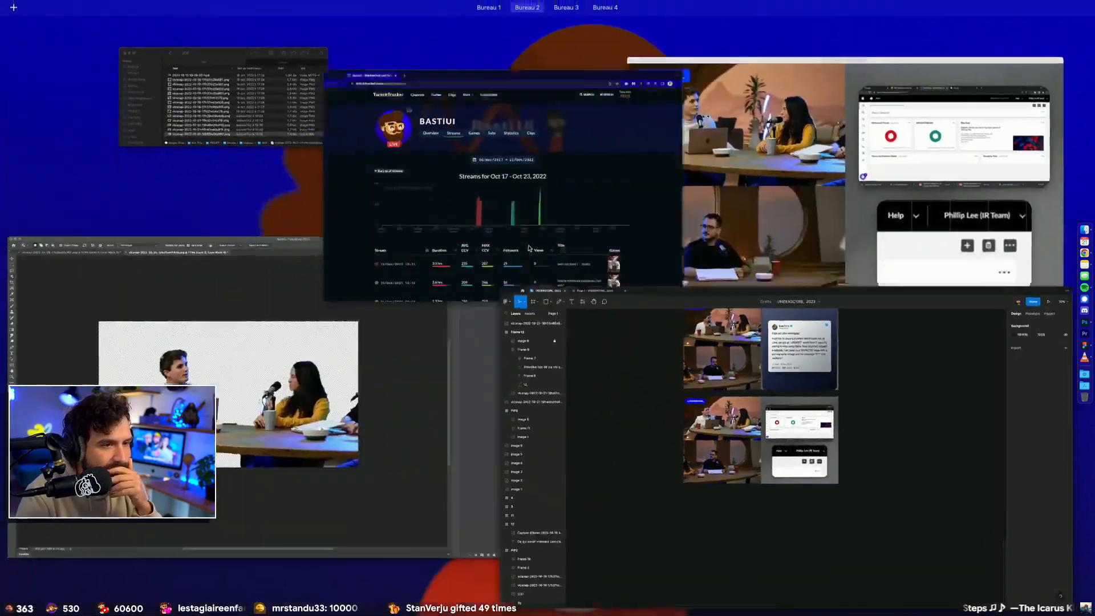
left_click(511, 108)
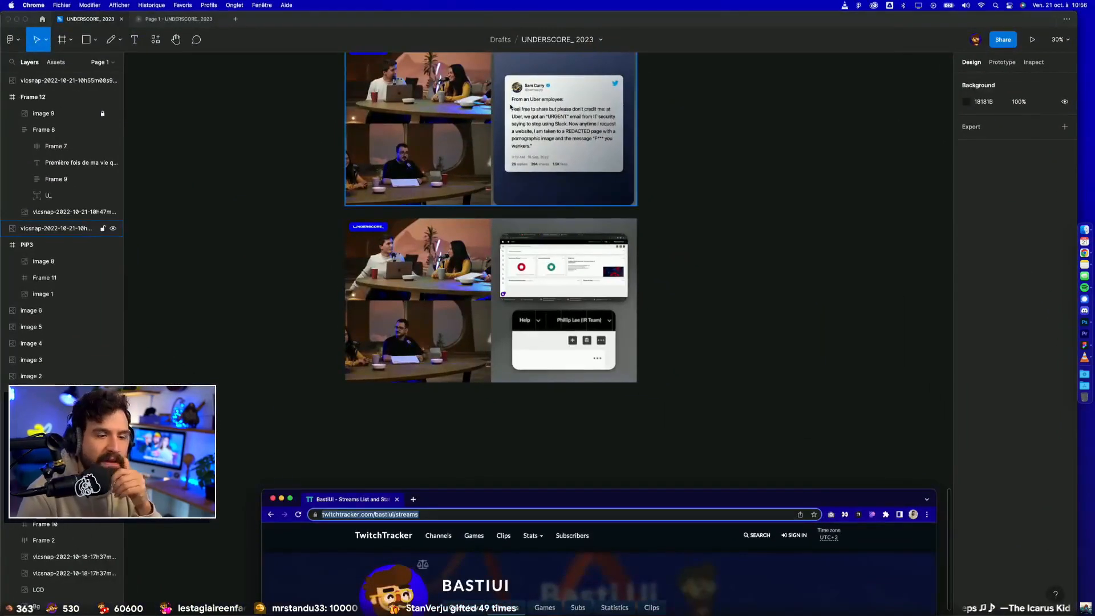
left_click_drag(475, 502, 450, 150)
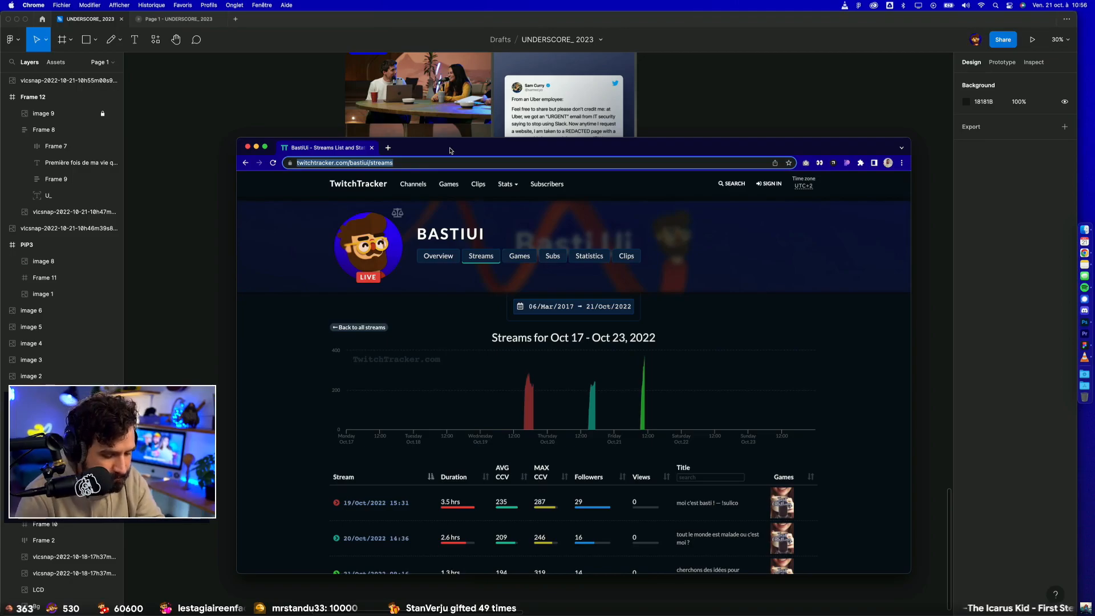
type("clé")
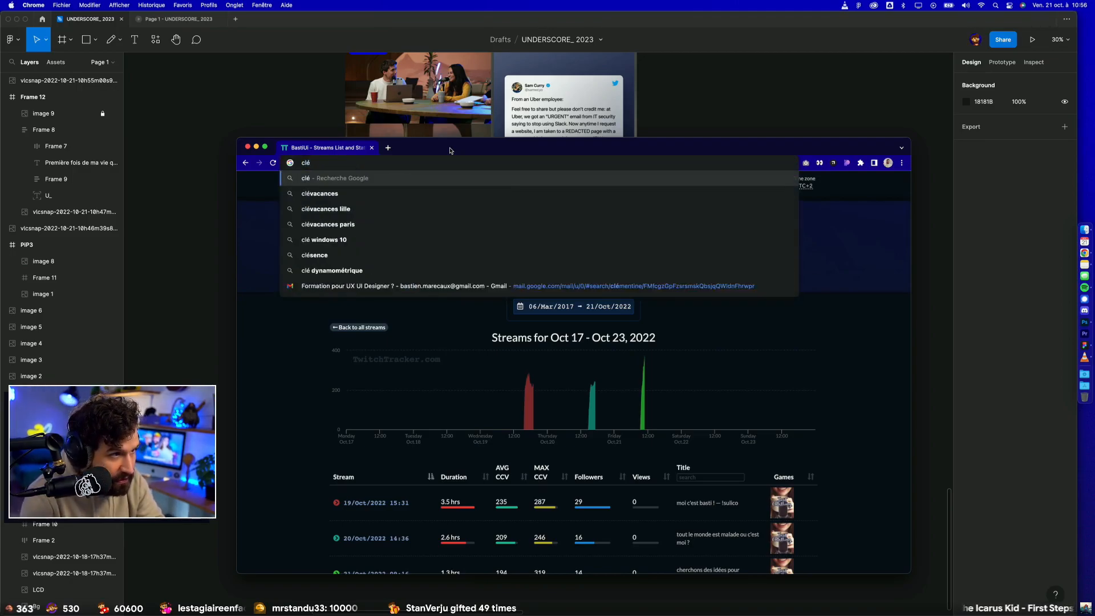
type(" usb dans un mur")
key("Return")
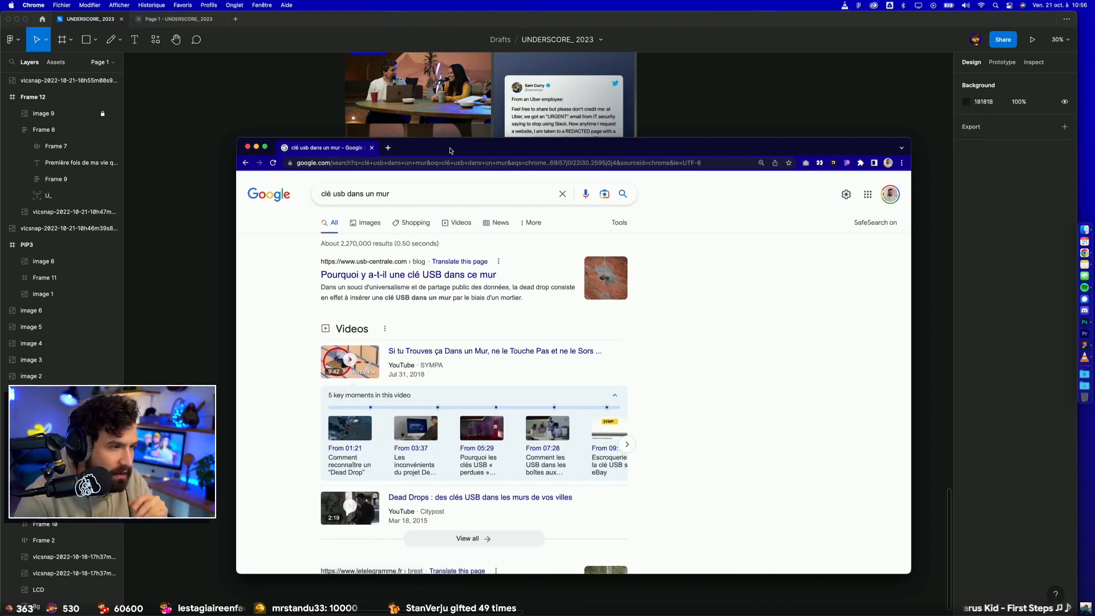
left_click(390, 272)
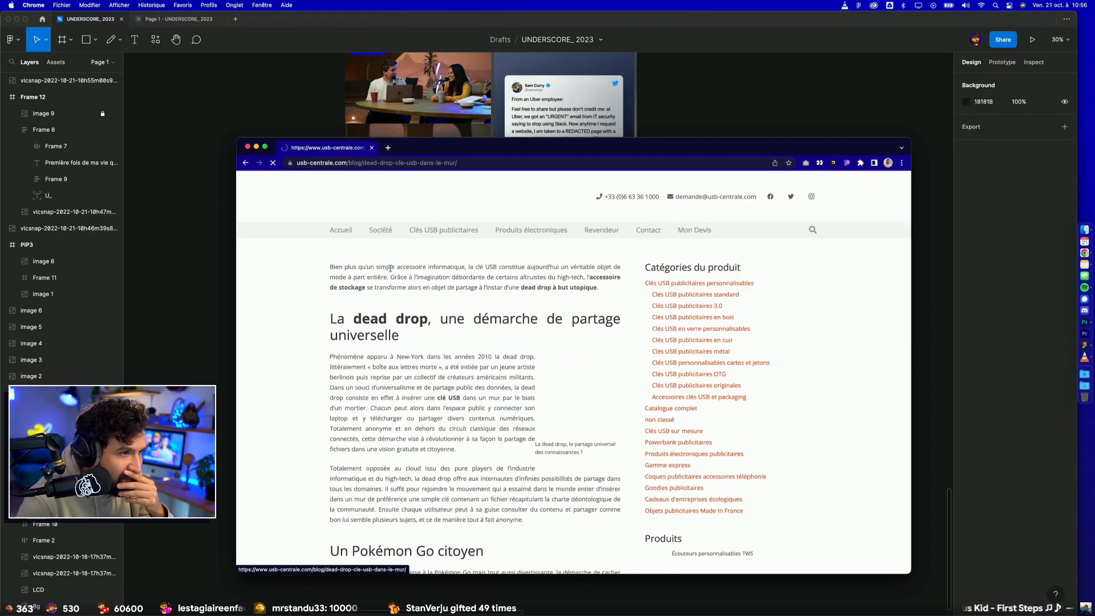
scroll(484, 404, "down", 20)
Step: Open the Twitter profile page at twitter.com/datalgo
left_click(413, 164)
type("twitter.com/datalgo")
key("Return")
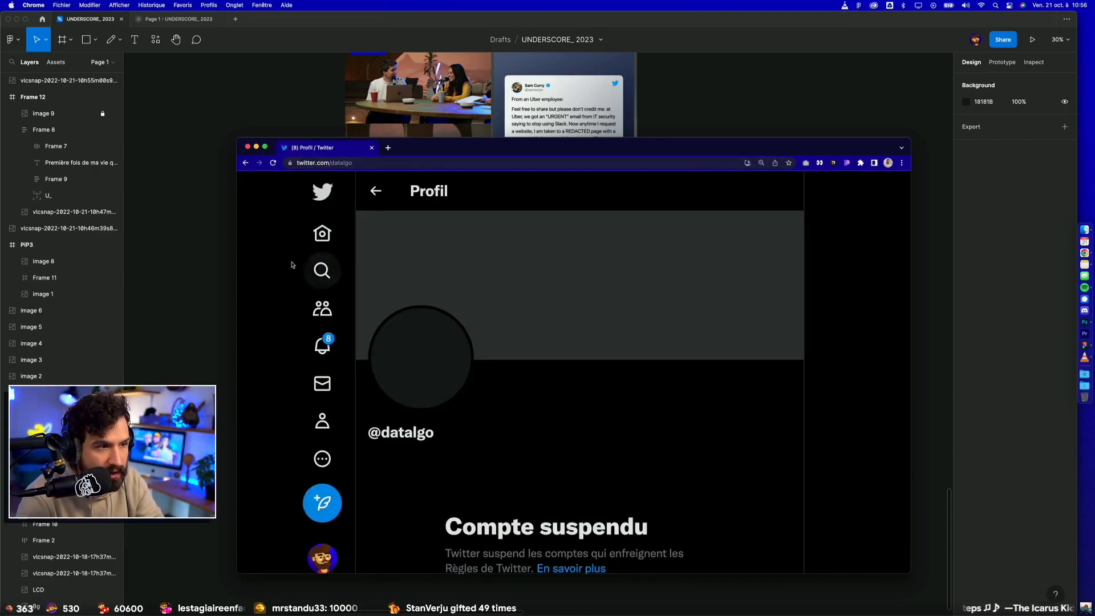
Step: Search Twitter for "datalgo", open the matching Datalgo profile and browse to the tweet with the coloured streamer map
left_click(322, 270)
type("datal")
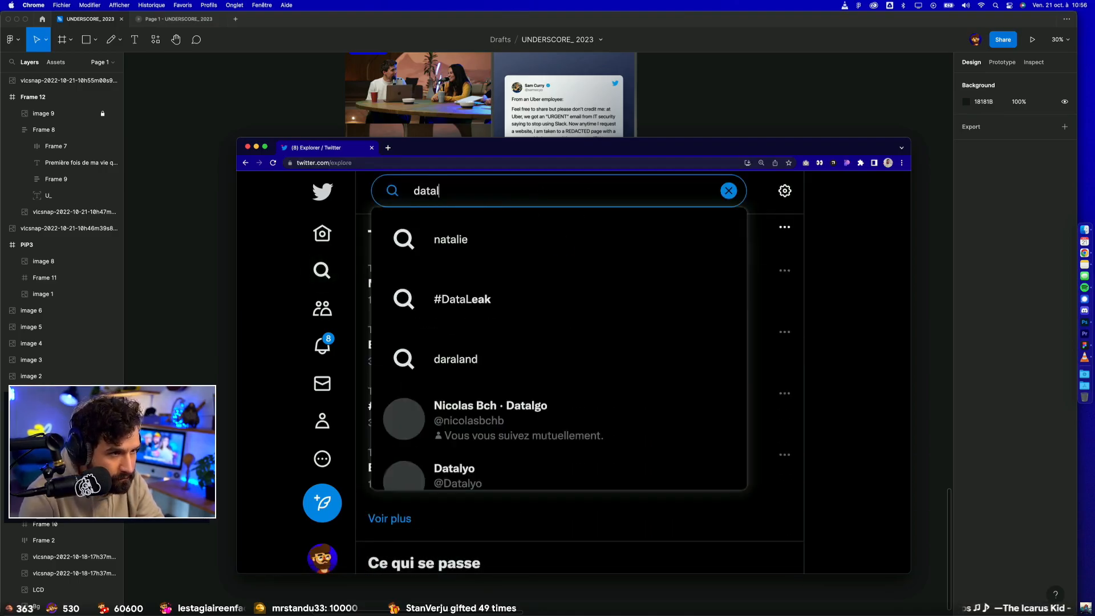
type("fo")
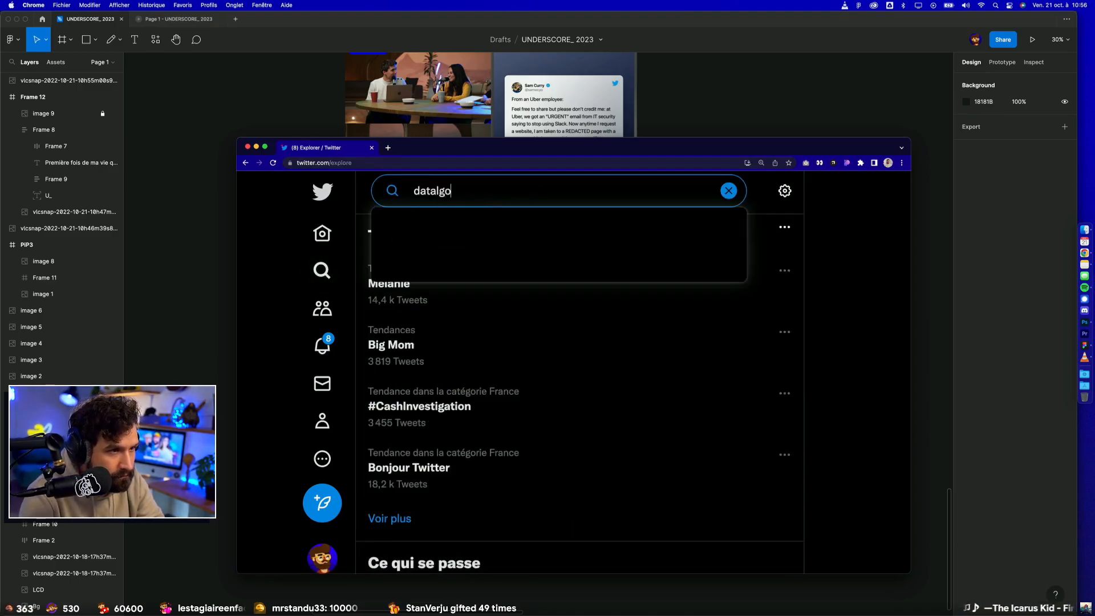
key("Return")
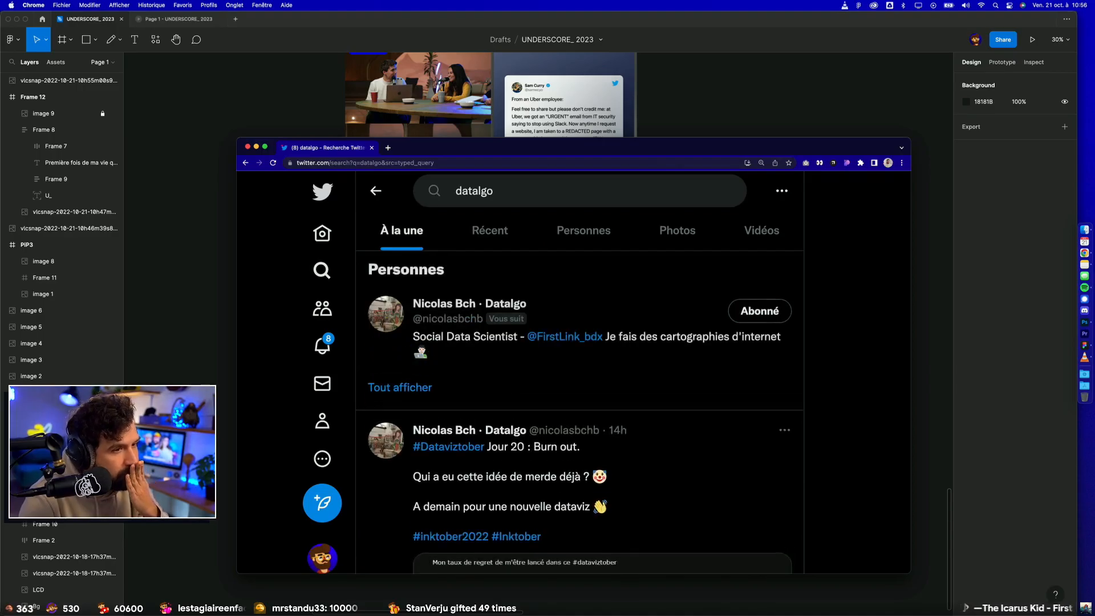
left_click(488, 310)
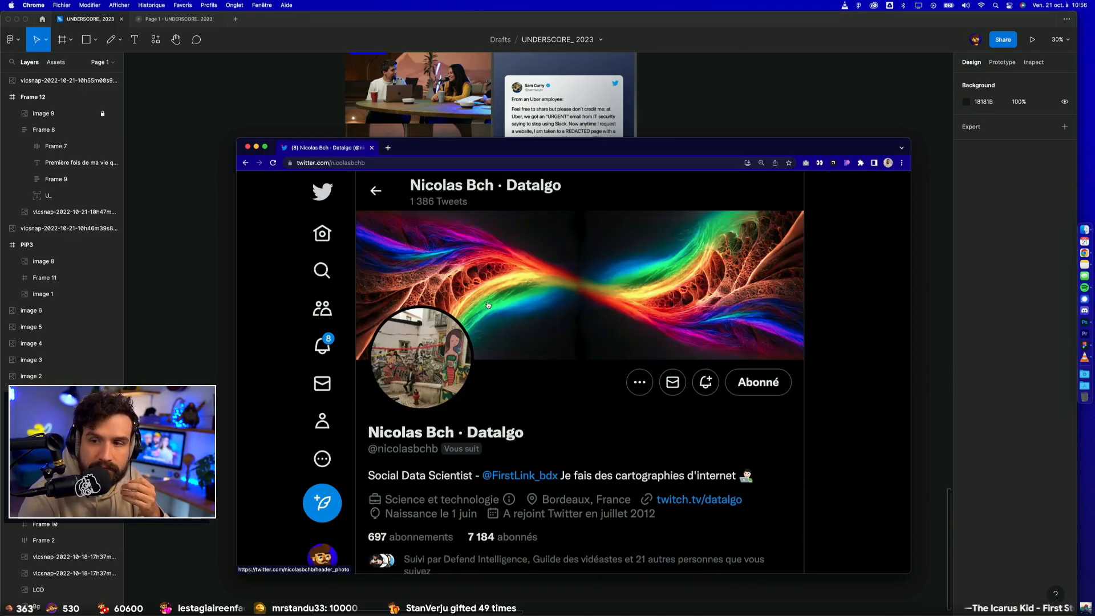
scroll(488, 305, "down", 10)
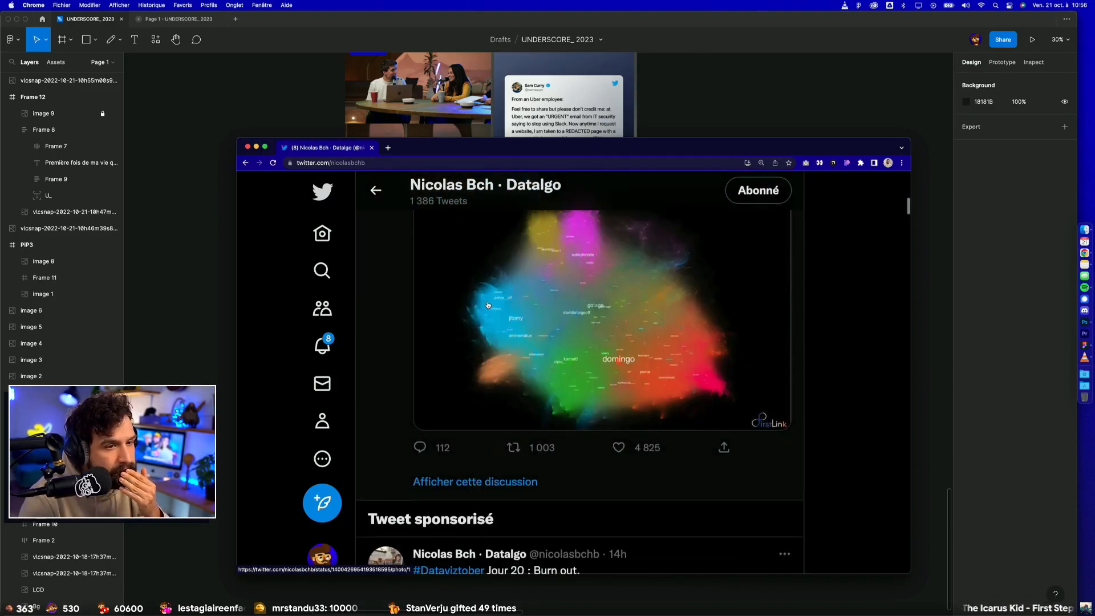
Step: Open the tweet's coloured streamer map at full size, copy the image and switch back to Figma
left_click(539, 329)
right_click(544, 325)
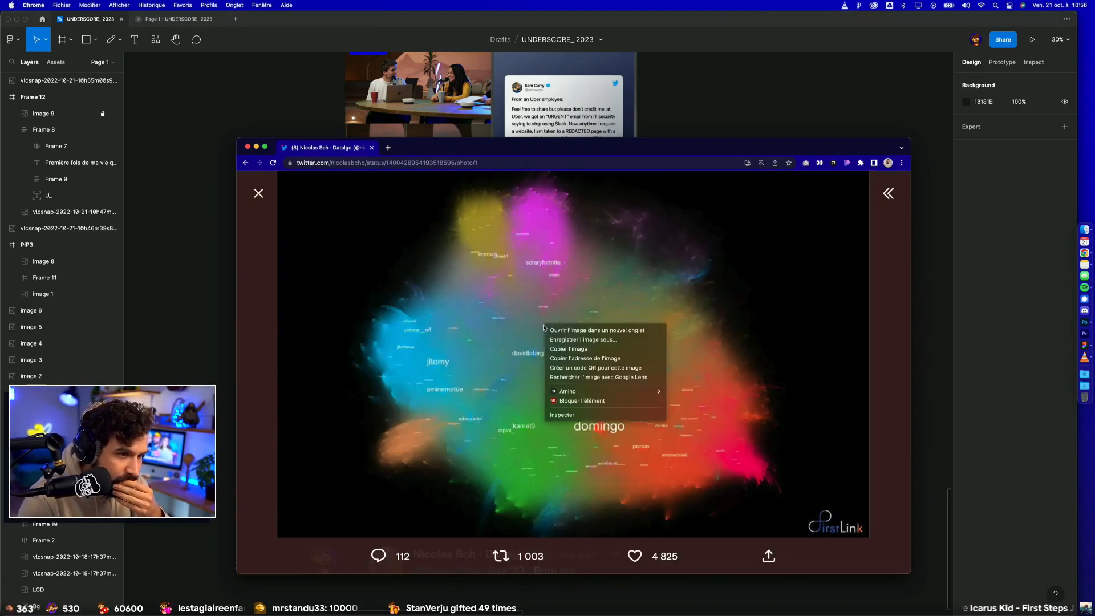
left_click(554, 349)
left_click(715, 61)
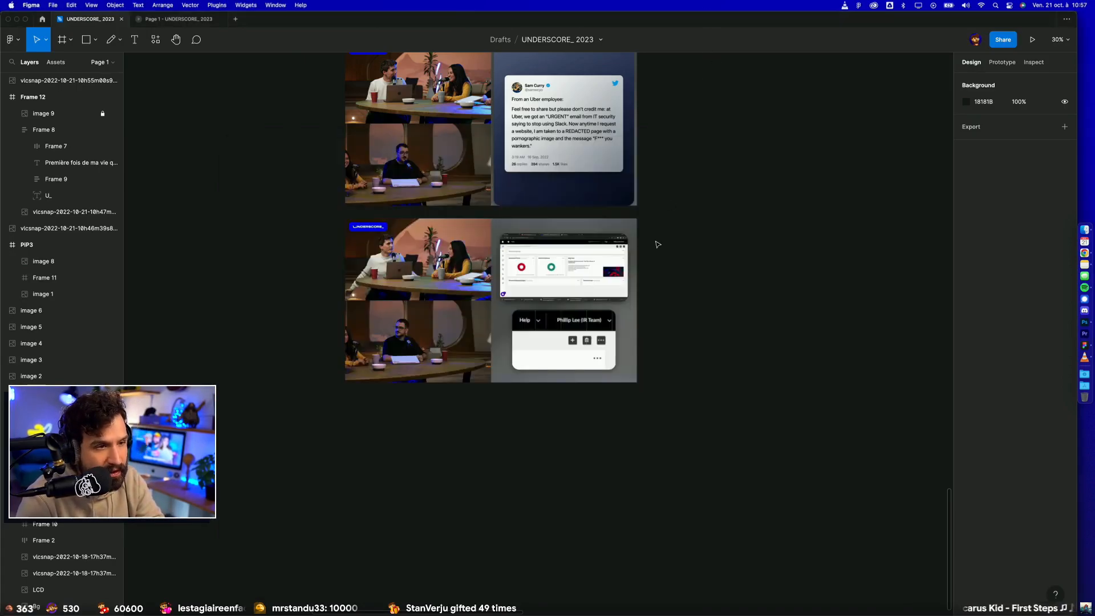
Step: Paste the copied map image onto the canvas and move it beside the second row of PiP frames
scroll(581, 307, "up", 5, "ctrl")
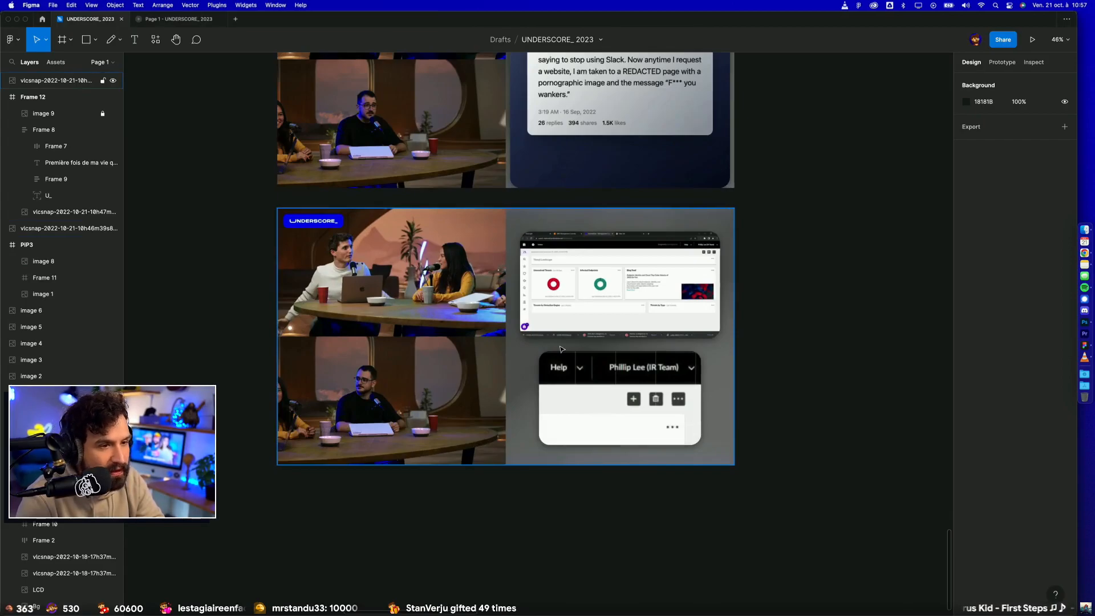
scroll(561, 349, "down", 8, "ctrl")
key("super+v")
left_click_drag(560, 349, 793, 349)
scroll(792, 349, "right", 4)
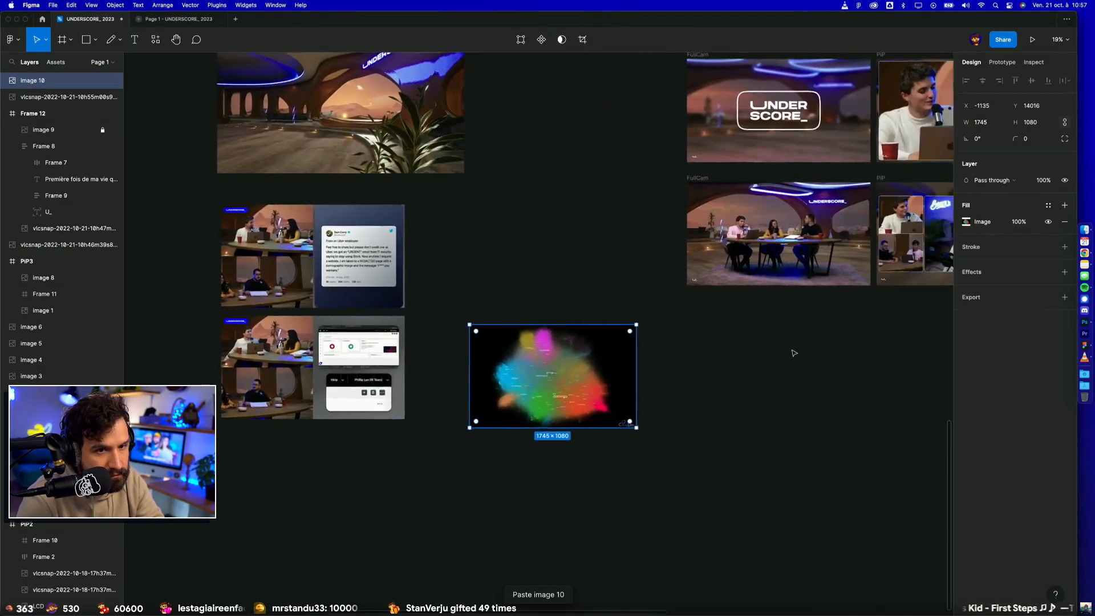
scroll(791, 349, "right", 5)
scroll(791, 349, "down", 5, "ctrl")
scroll(494, 381, "right", 1)
left_click_drag(494, 380, 819, 349)
Step: Remove auto layout from the HARDISK tweet card in the second-row PiP frame and delete all its contents
scroll(820, 349, "up", 5, "ctrl")
left_click(749, 253)
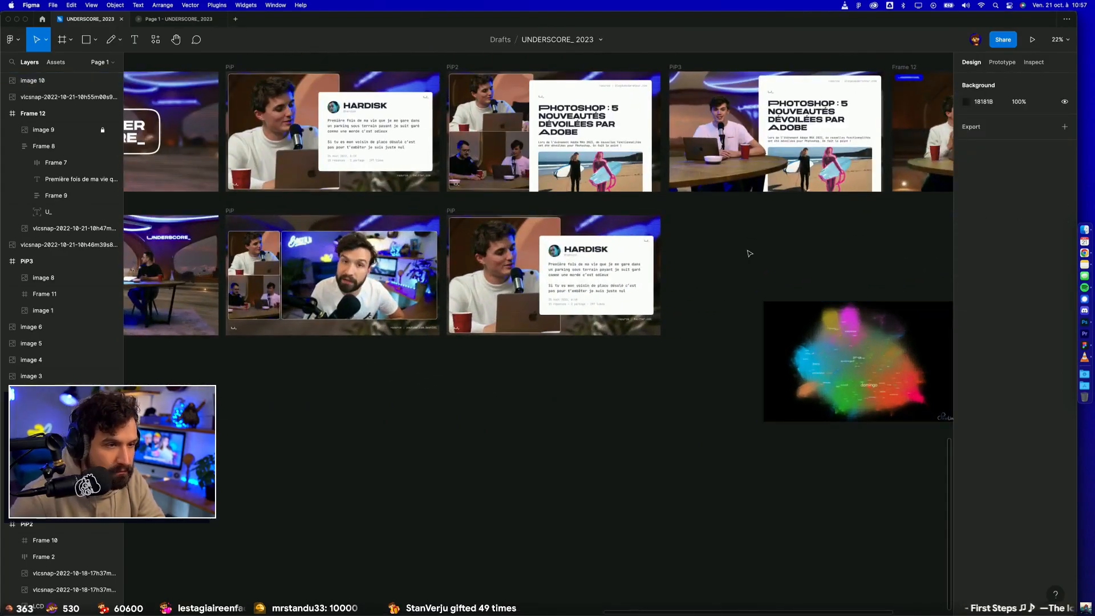
scroll(749, 253, "up", 1, "ctrl")
left_click_drag(750, 253, 661, 397)
scroll(662, 399, "down", 3)
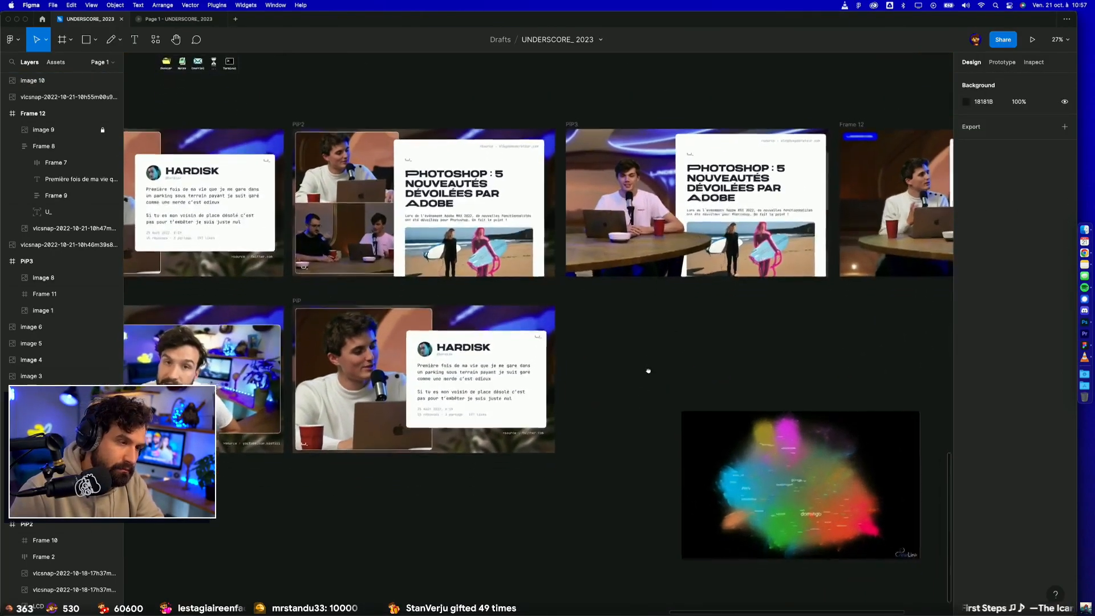
left_click(541, 368)
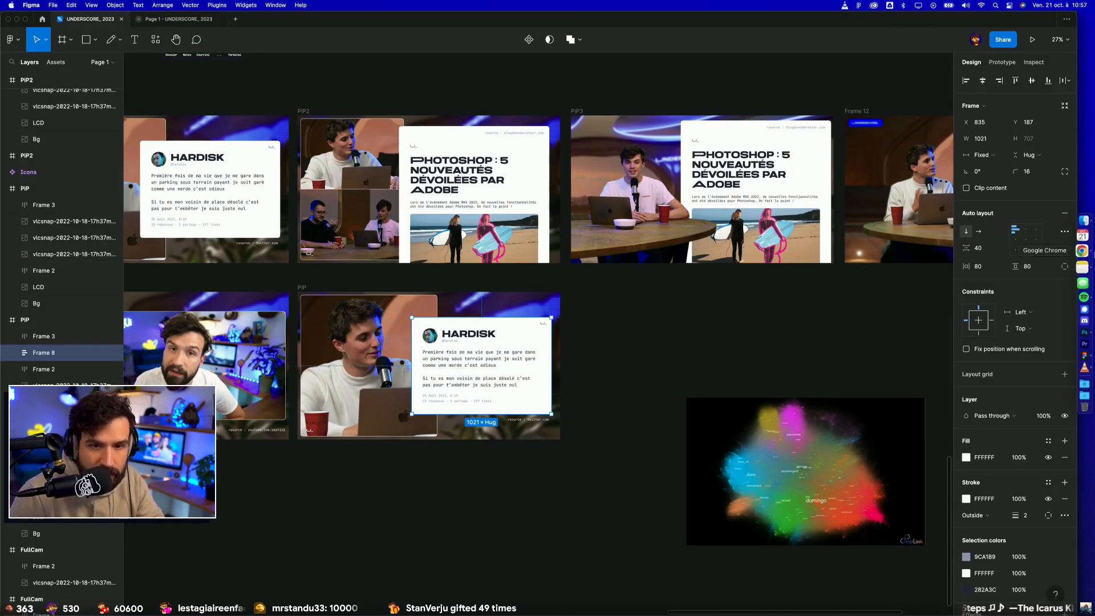
left_click(1064, 213)
left_click(9, 354)
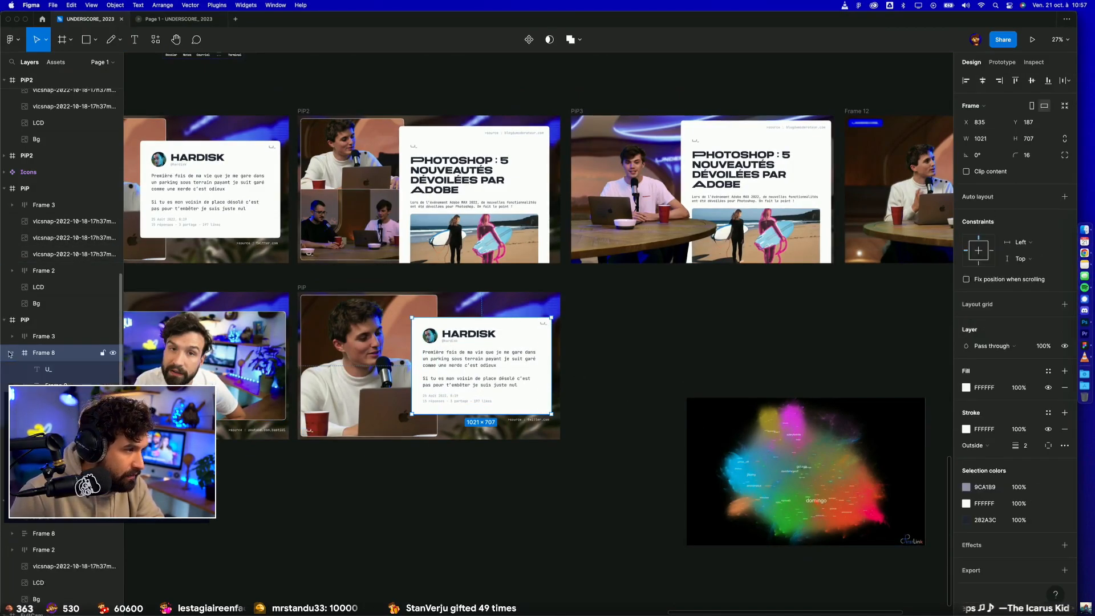
left_click(47, 373)
key("super+a")
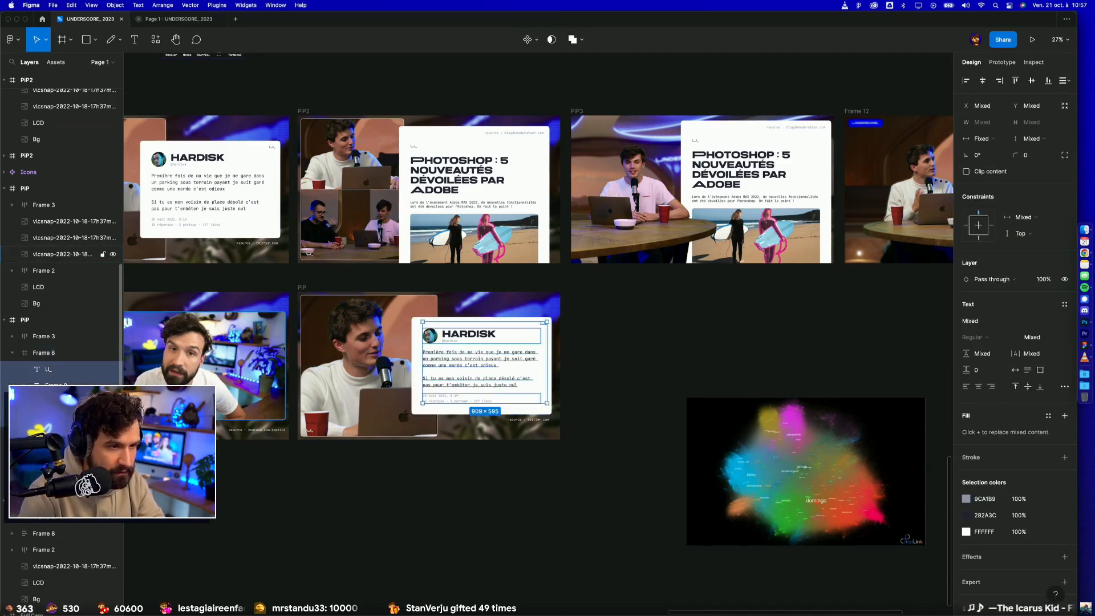
key("Delete")
Step: Cut the map image, paste it inside the emptied white card (Frame 8) and turn on Clip content for the card
left_click_drag(828, 480, 525, 370)
key("super+x")
left_click(485, 370)
key("super+v")
key("super+z")
key("Escape")
left_click(463, 349)
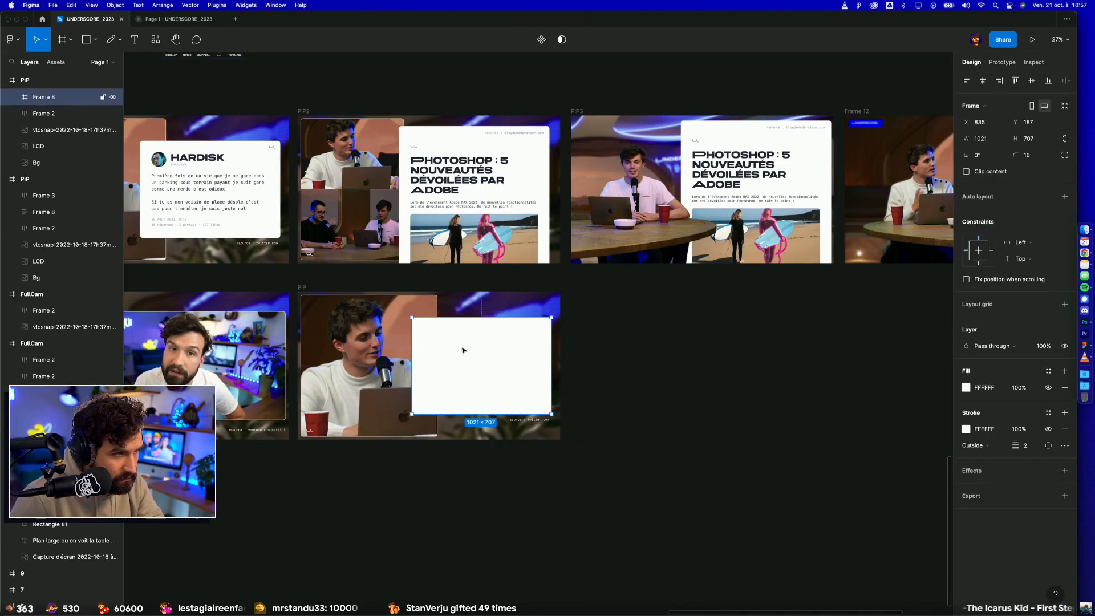
key("super+v")
left_click(64, 98)
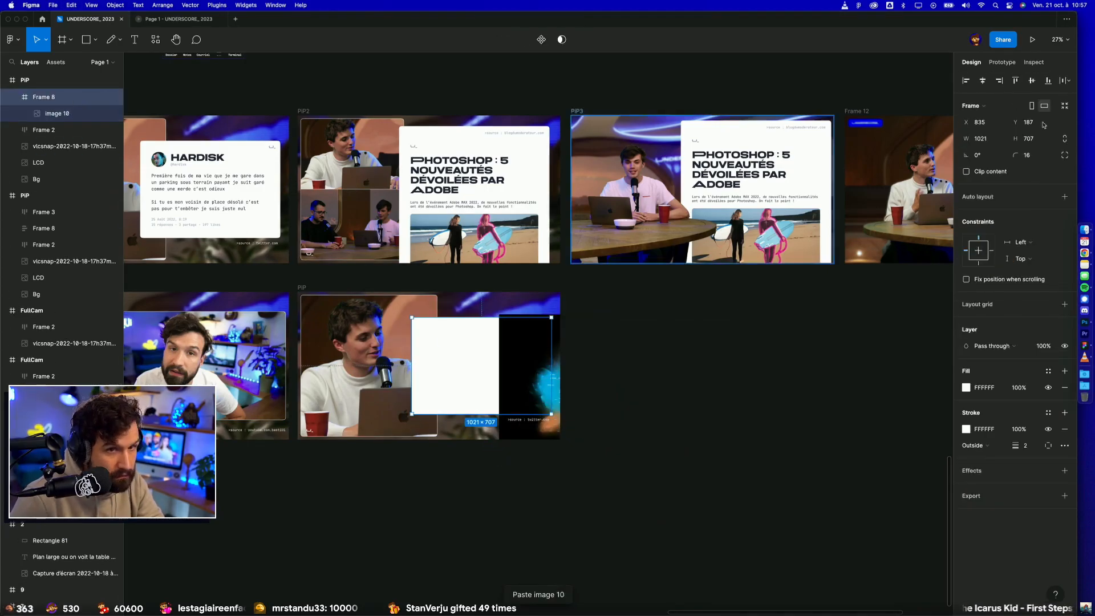
left_click(1000, 172)
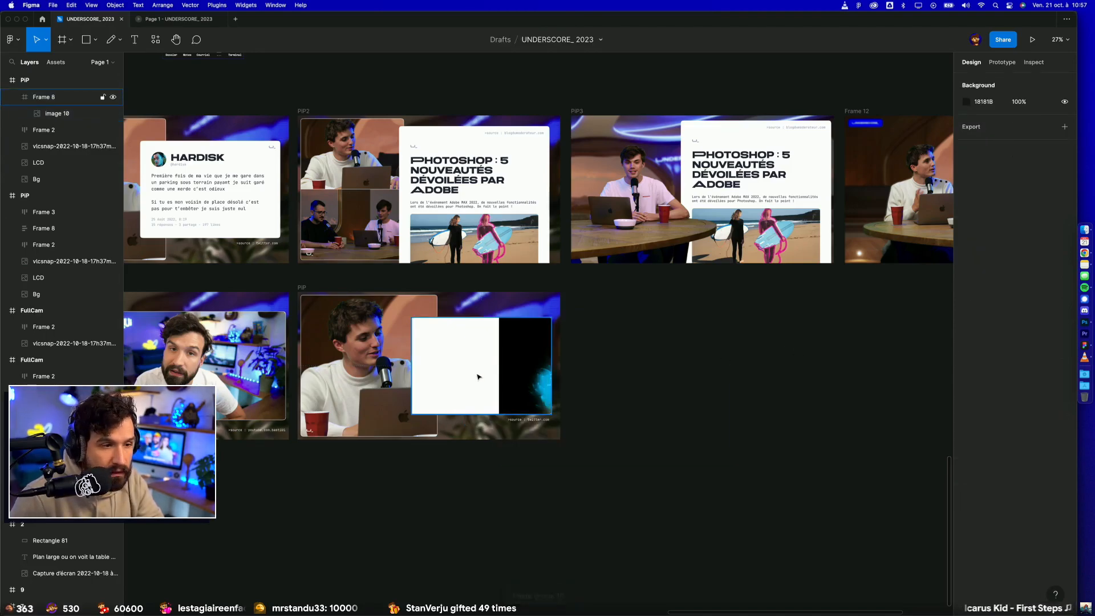
Step: Center the map image horizontally and vertically in the card and scale it down to about 1099 × 774
left_click(512, 366)
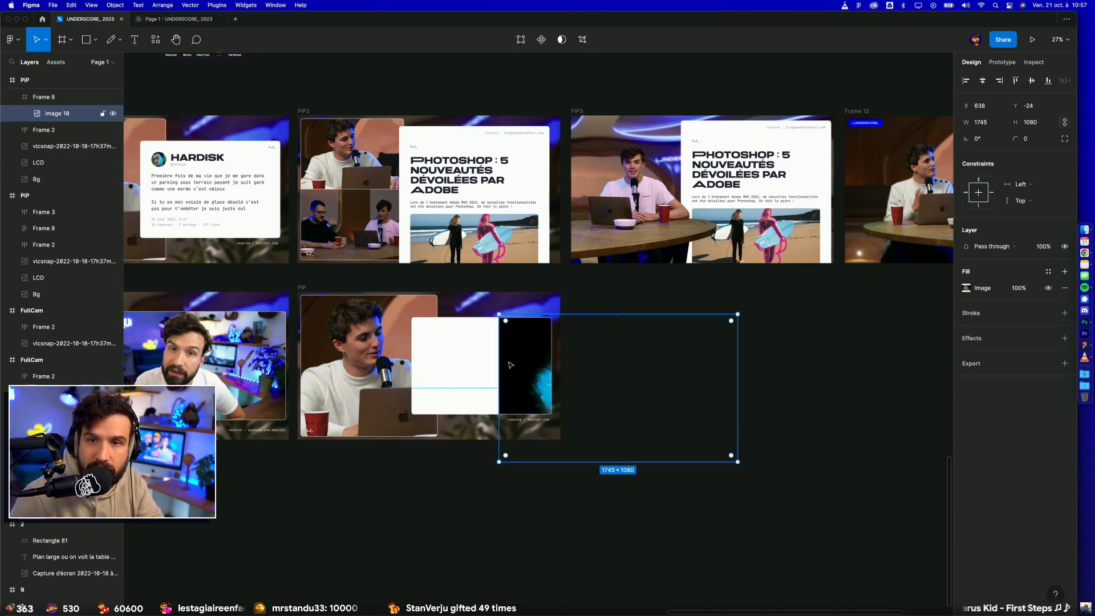
left_click(982, 81)
left_click(1032, 82)
left_click_drag(600, 290, 572, 306)
scroll(551, 317, "up", 5)
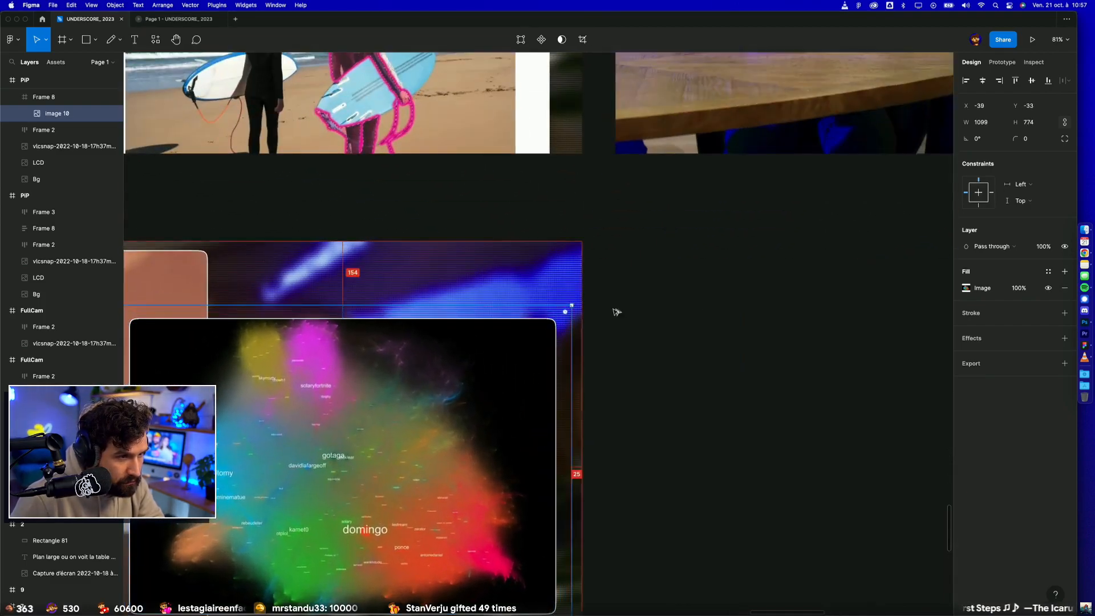
left_click(707, 312)
left_click_drag(662, 361, 774, 233)
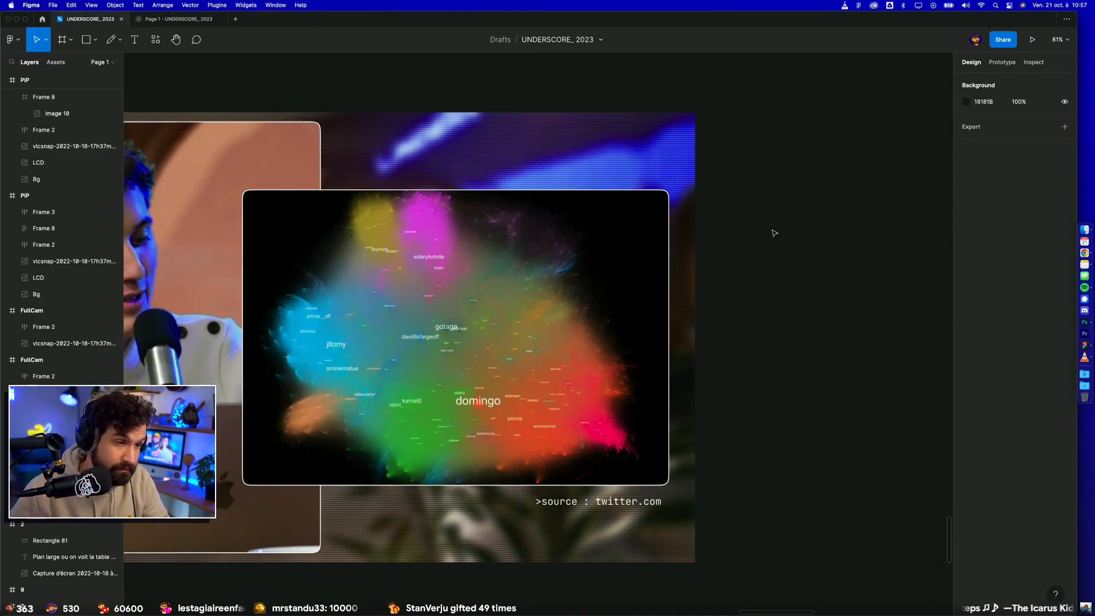
scroll(775, 232, "down", 3)
left_click(656, 421)
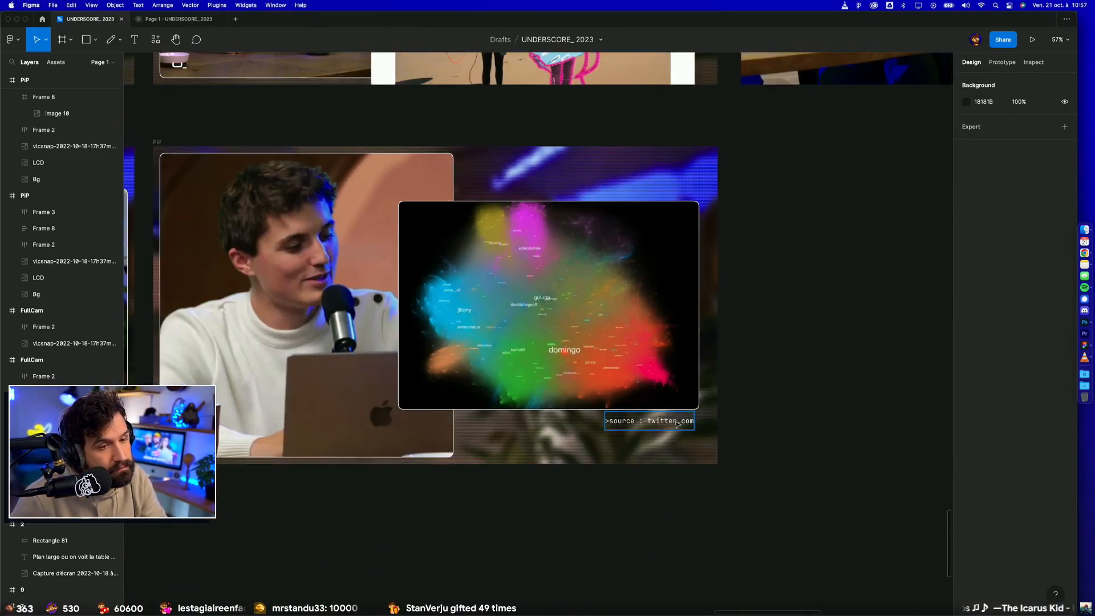
scroll(653, 418, "up", 5)
left_click(836, 408)
scroll(836, 408, "down", 5)
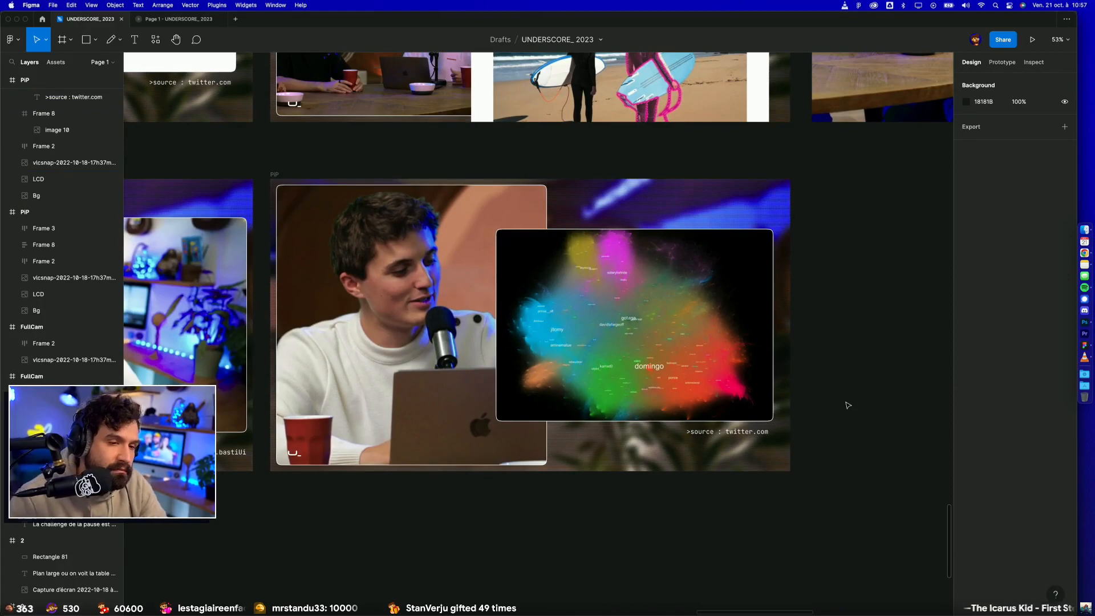
Step: Duplicate the PiP frame containing the map card
scroll(848, 405, "down", 3)
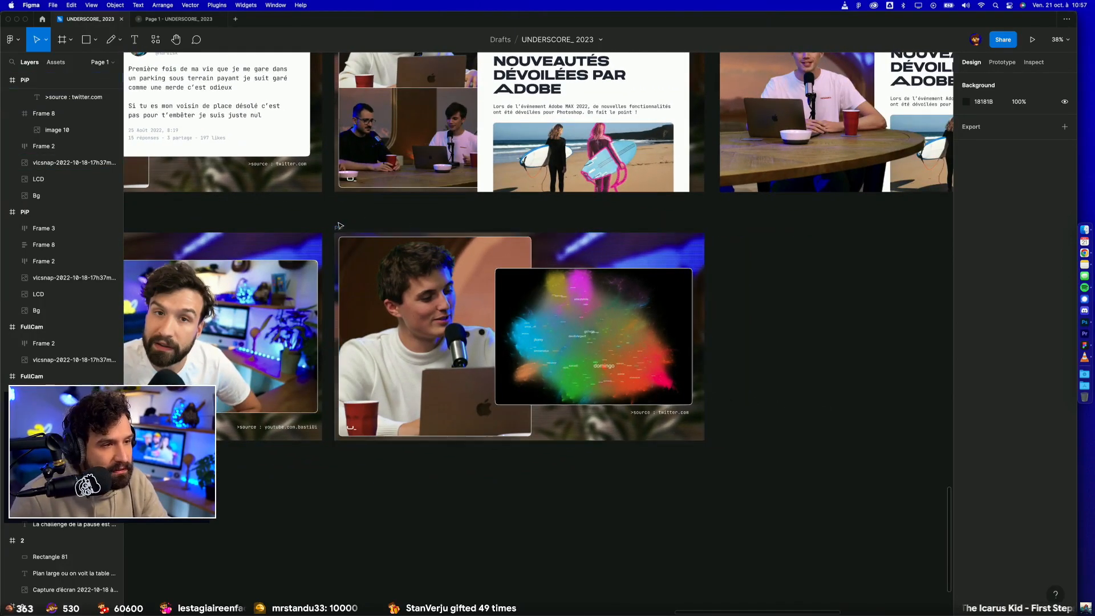
left_click(342, 229)
key("super+d")
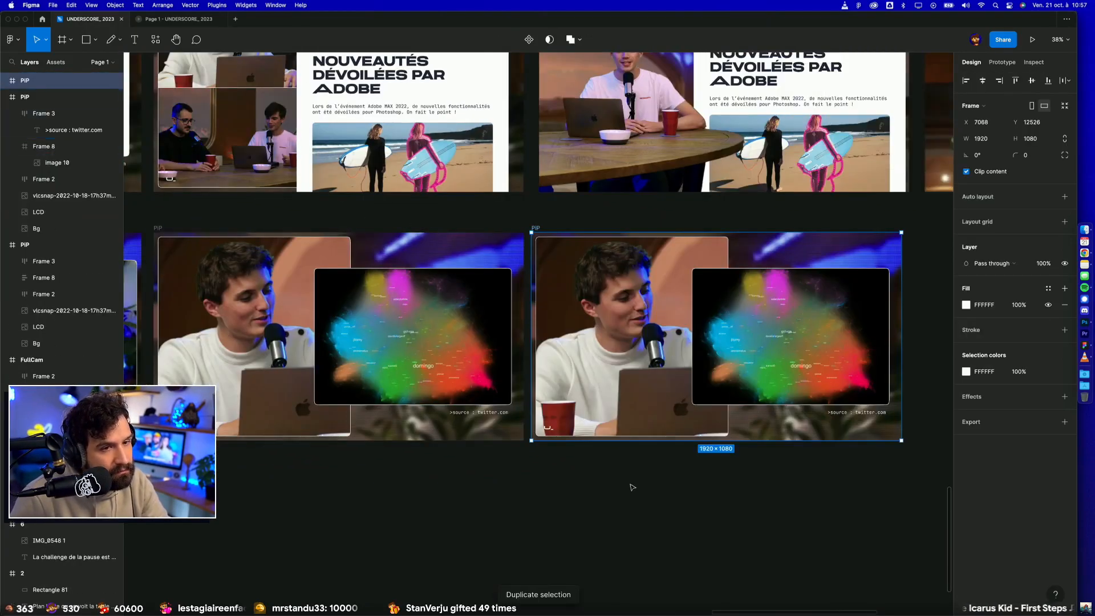
left_click_drag(730, 503, 591, 514)
left_click(589, 504)
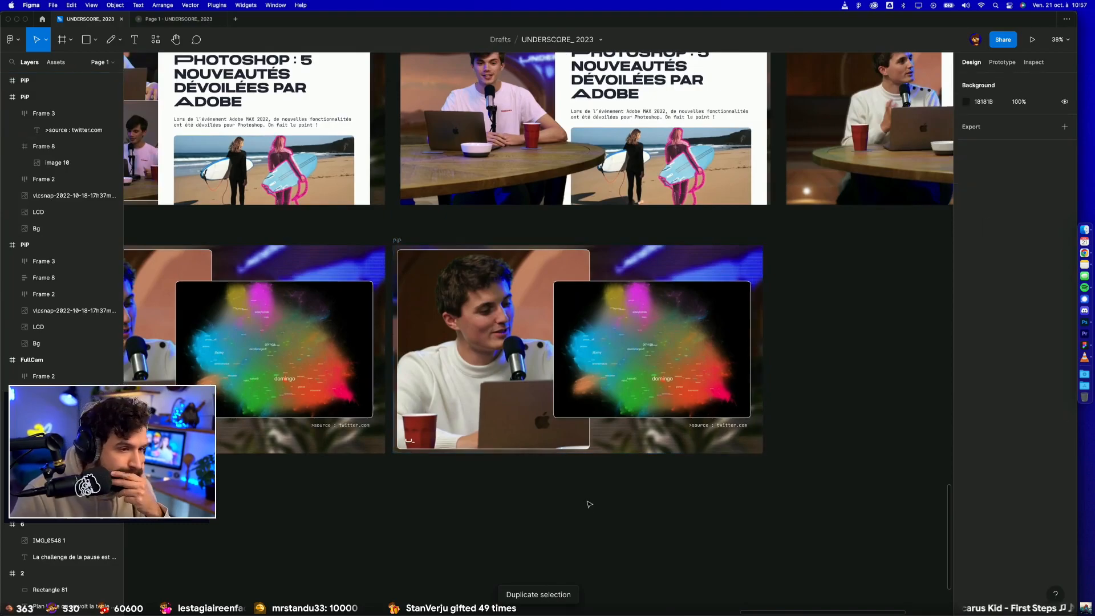
Step: Try to paste a copy of the map image directly above the Bg layer in the duplicated PiP frame
left_click(616, 342)
left_click(63, 148)
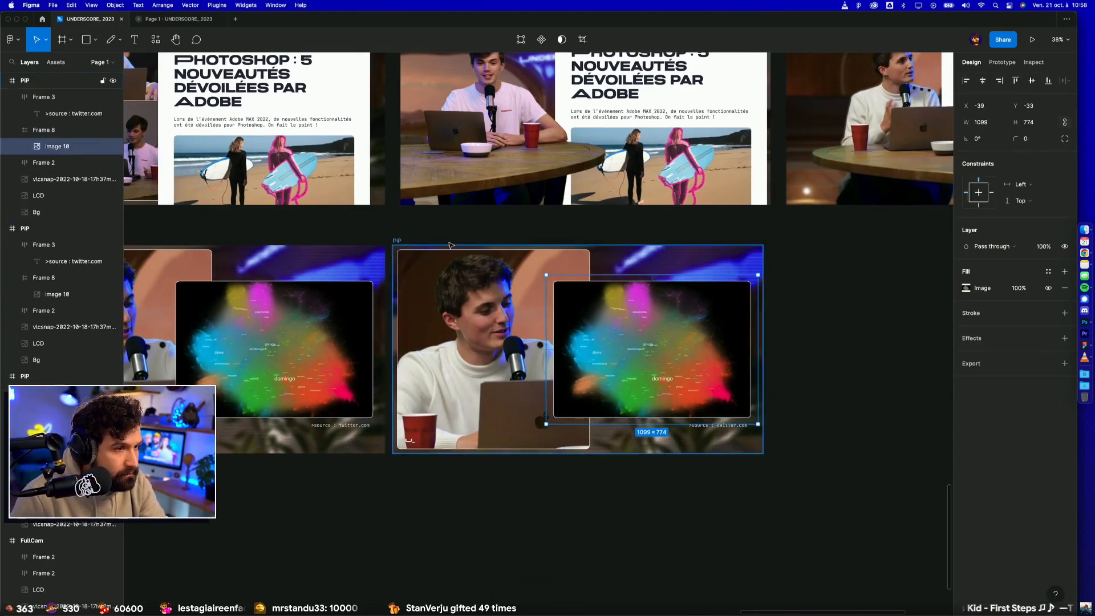
left_click(398, 240)
key("super+v")
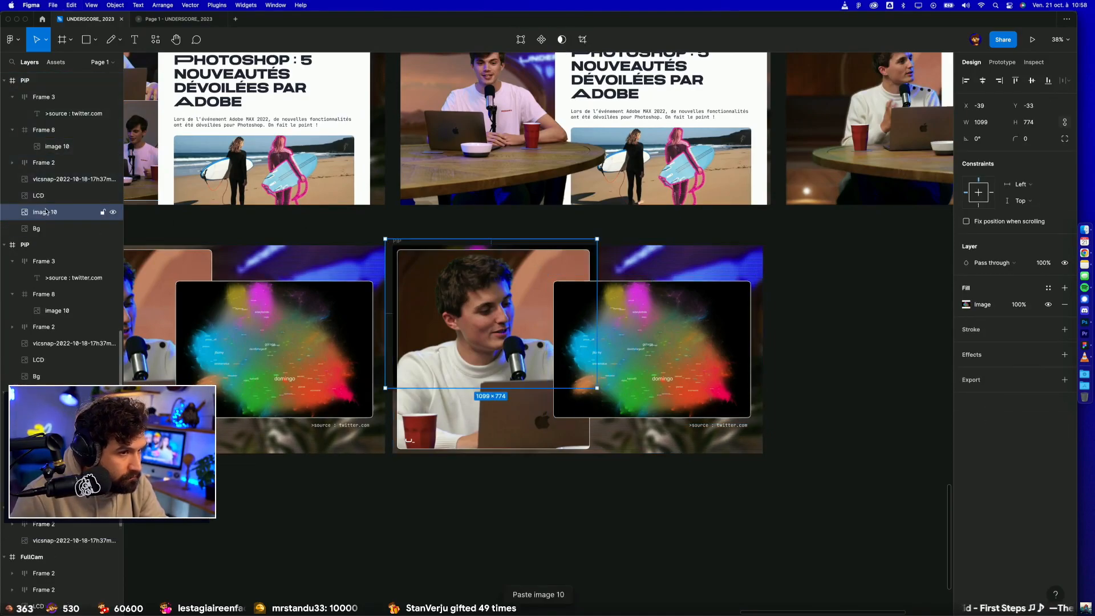
key("super+z")
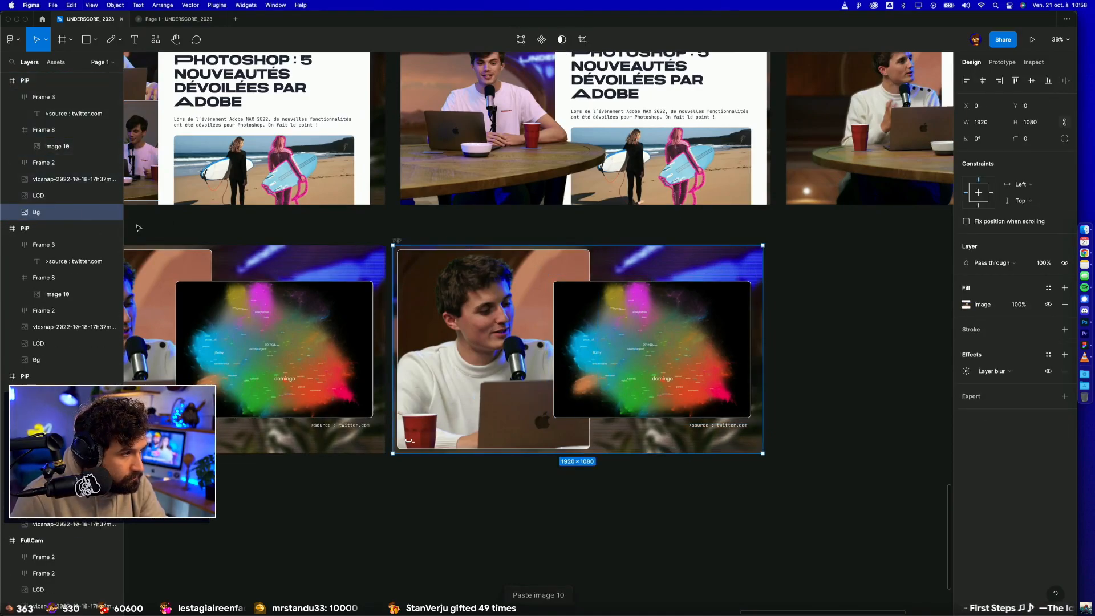
Step: Copy the map image's properties onto the Bg layer of the duplicated PiP frame so the map fills the background
left_click(616, 316, "super")
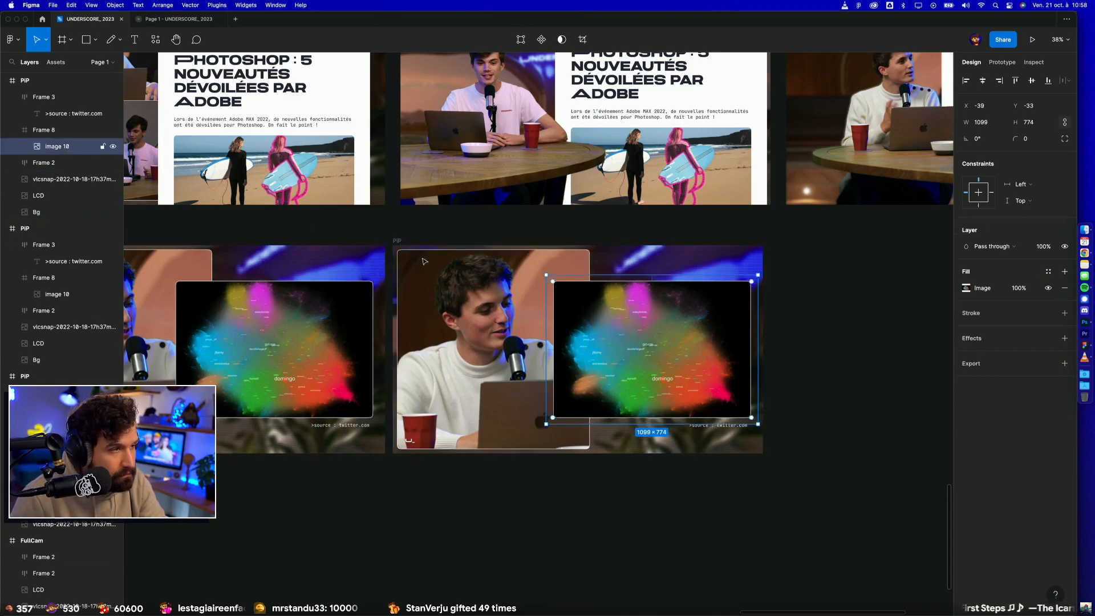
key("alt+super+c")
left_click(73, 212, "super")
key("alt+super+v")
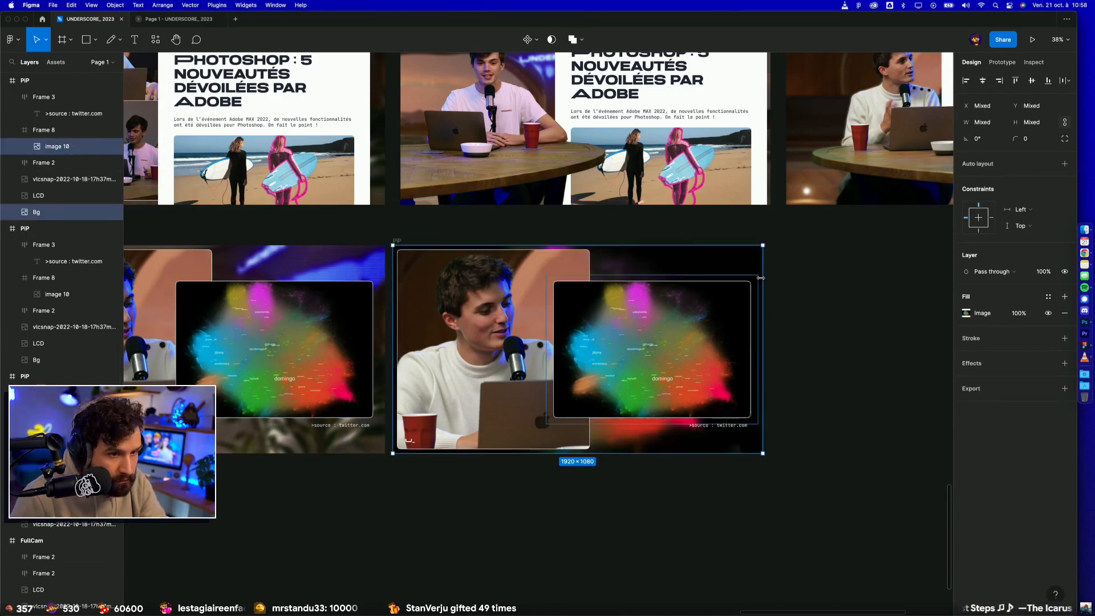
left_click(836, 278)
left_click_drag(631, 325, 909, 442)
key("super+z")
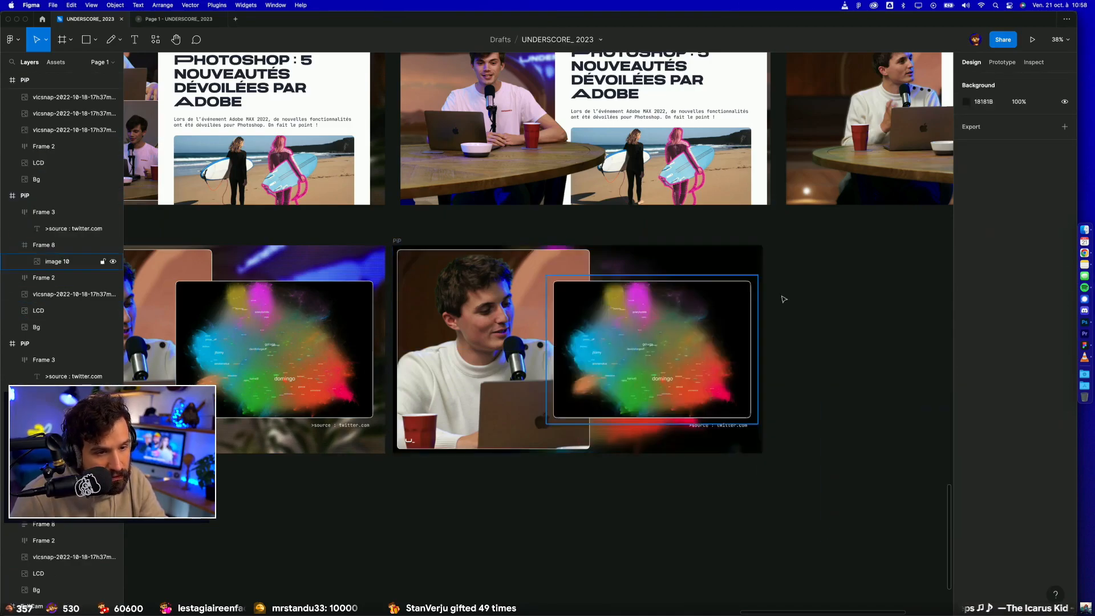
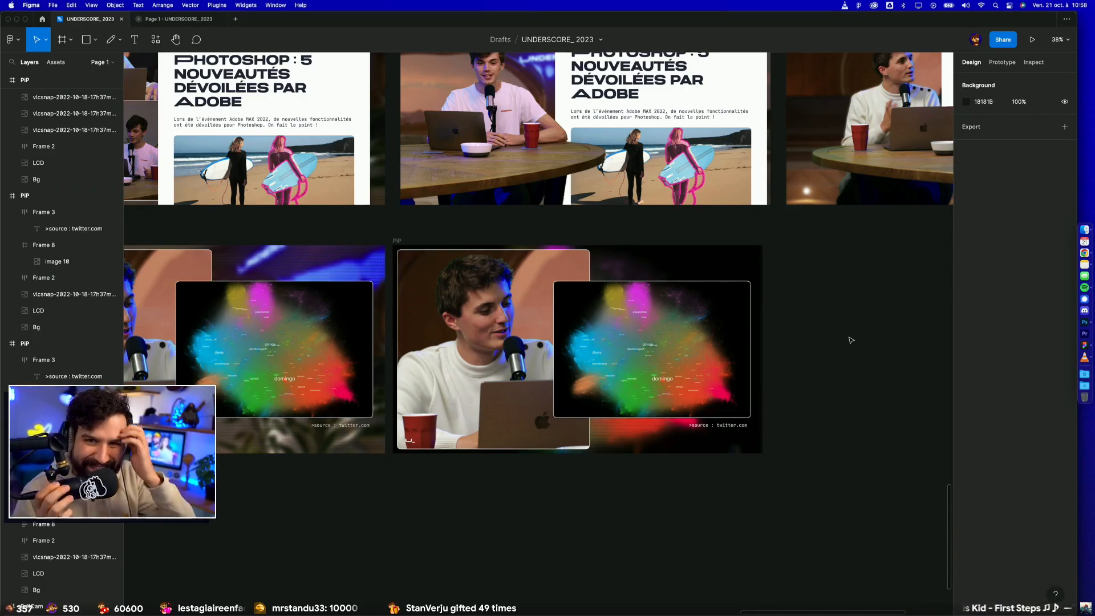
Step: Move the two PiP frames showing the map card together onto a new row beneath the FullCam frame
scroll(851, 339, "down", 5)
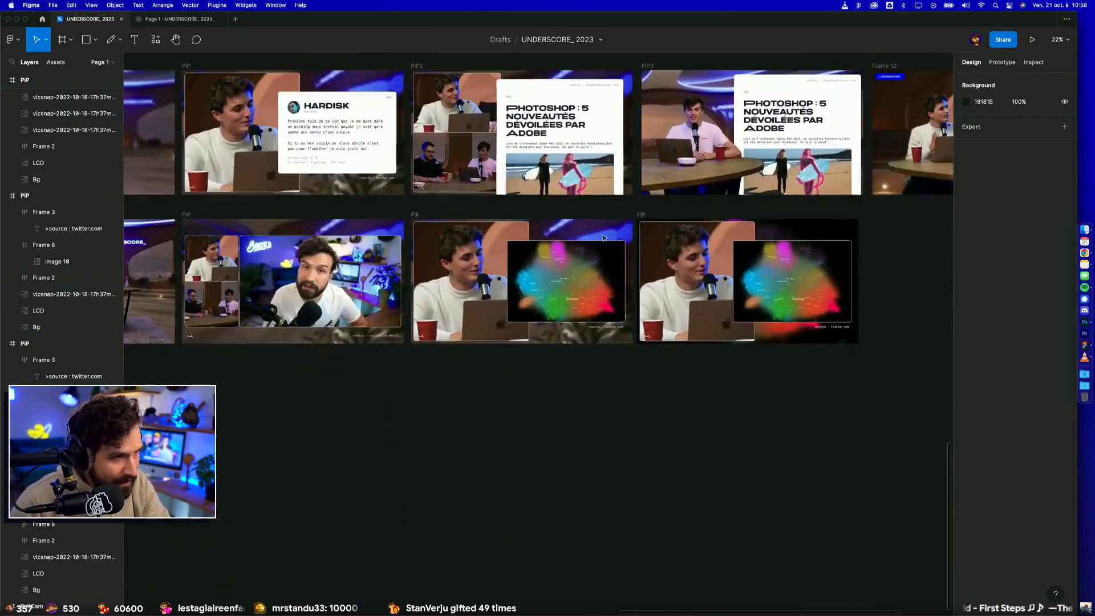
left_click(416, 214)
left_click(417, 216)
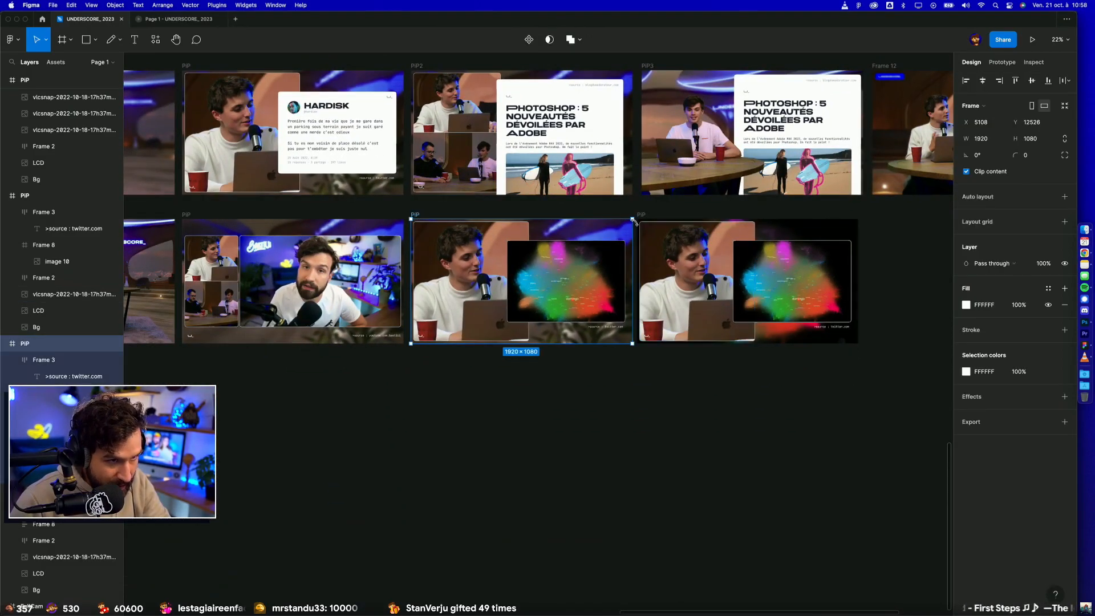
left_click(642, 215, "shift")
scroll(642, 216, "left", 3)
scroll(643, 216, "down", 1)
left_click_drag(618, 231, 479, 374)
scroll(308, 434, "left", 5)
left_click(443, 316)
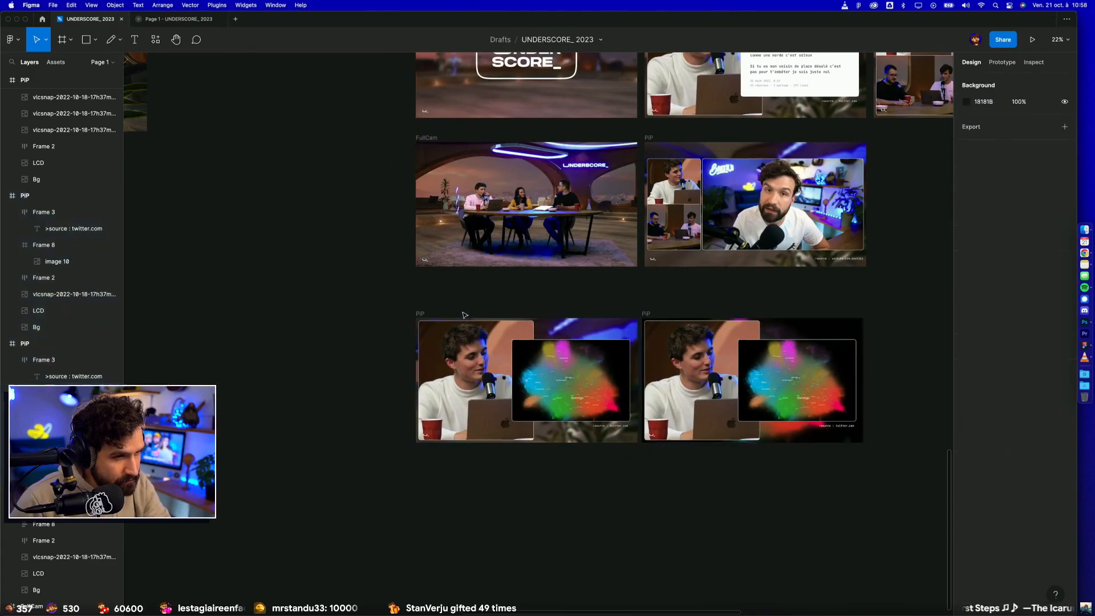
Step: Rename the two map frames in the new row as Image1 and Image2
double_click(420, 313)
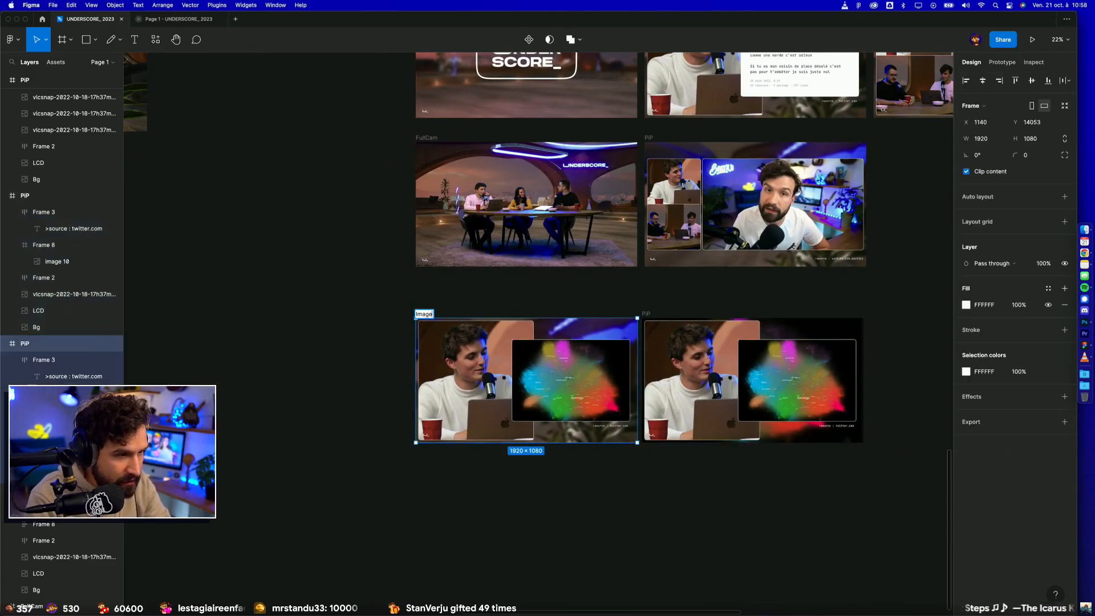
double_click(646, 313)
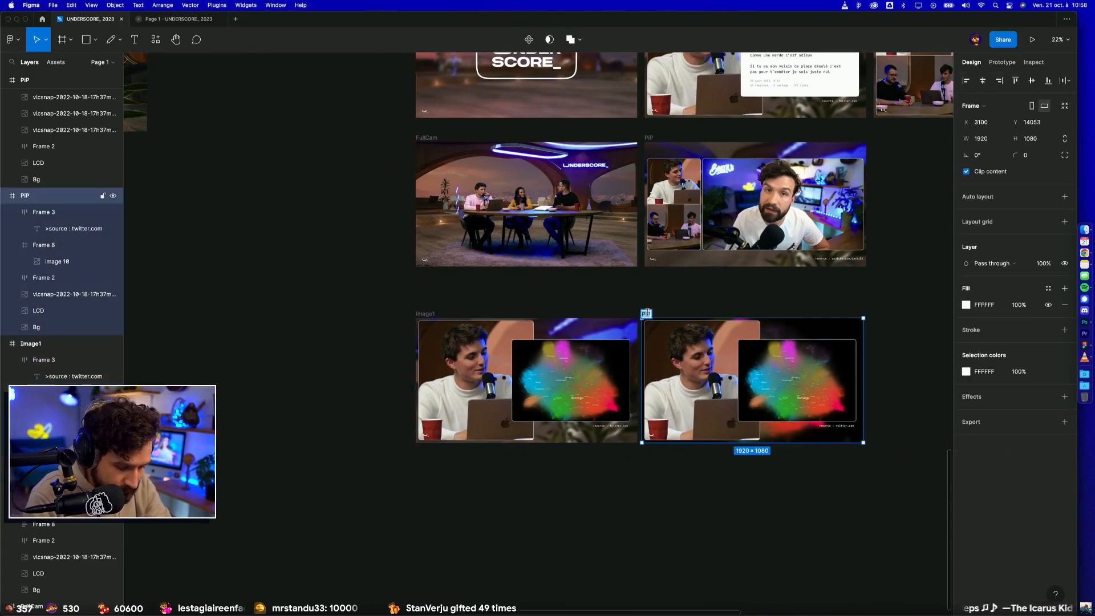
key("Return")
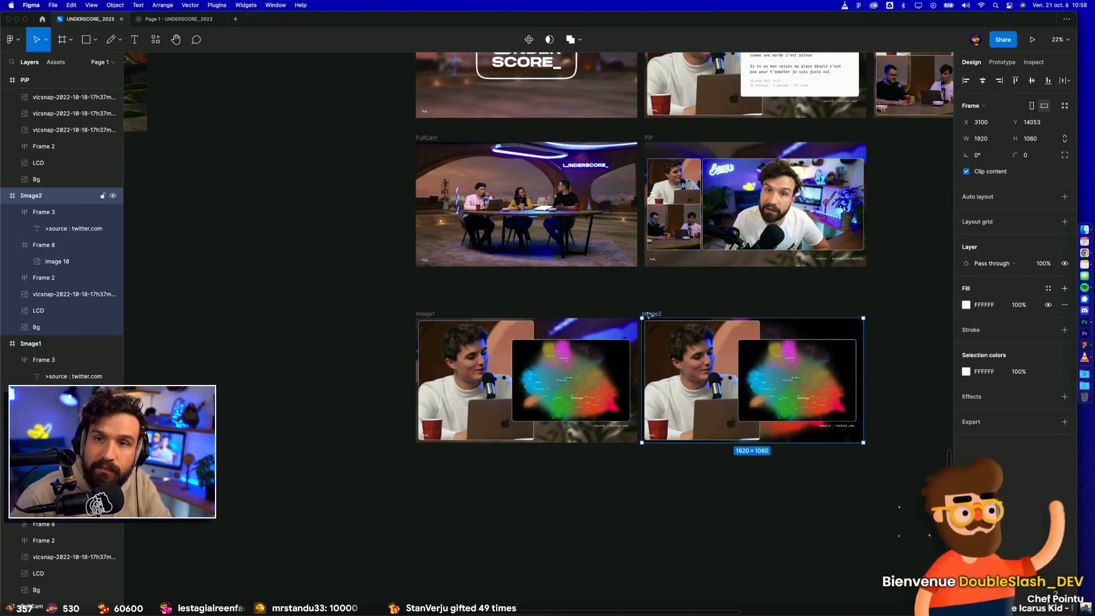
left_click(837, 294)
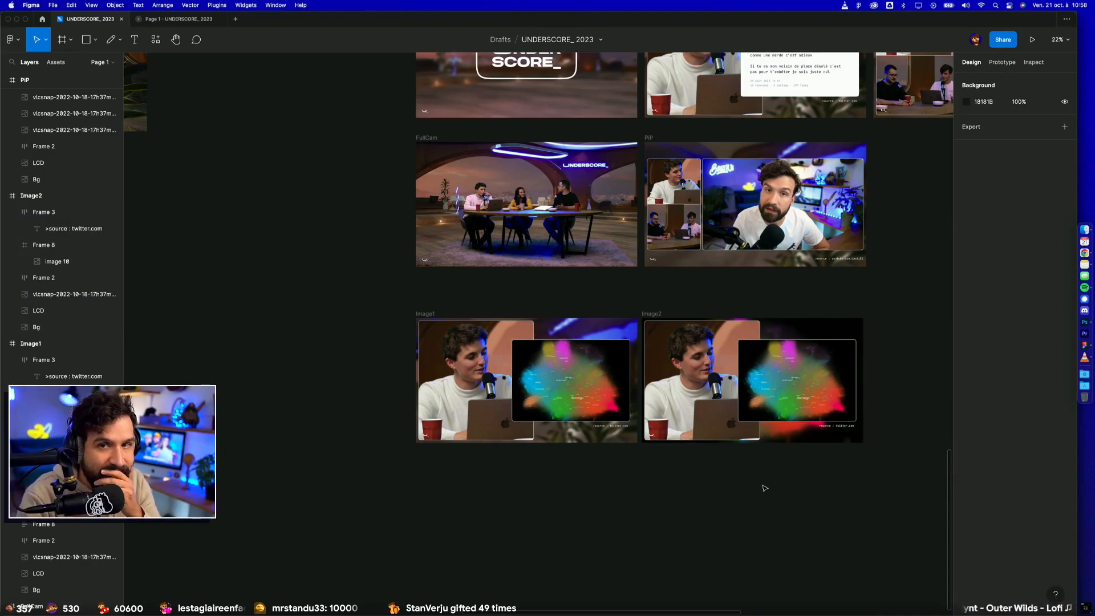
Step: Duplicate the Image2 frame
scroll(763, 486, "right", 2)
scroll(763, 486, "up", 5)
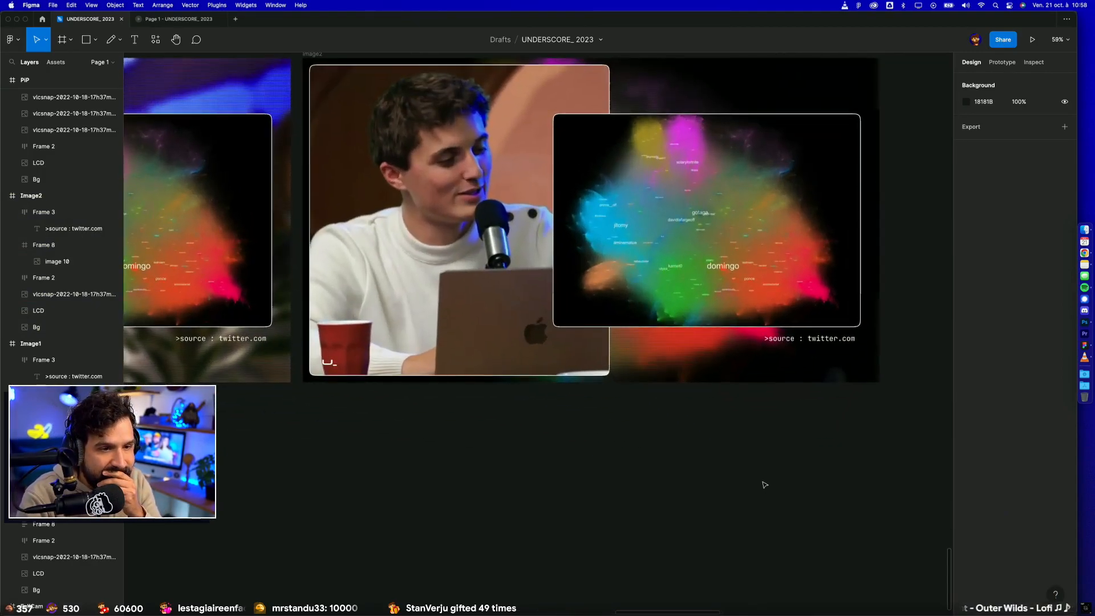
scroll(764, 485, "down", 5)
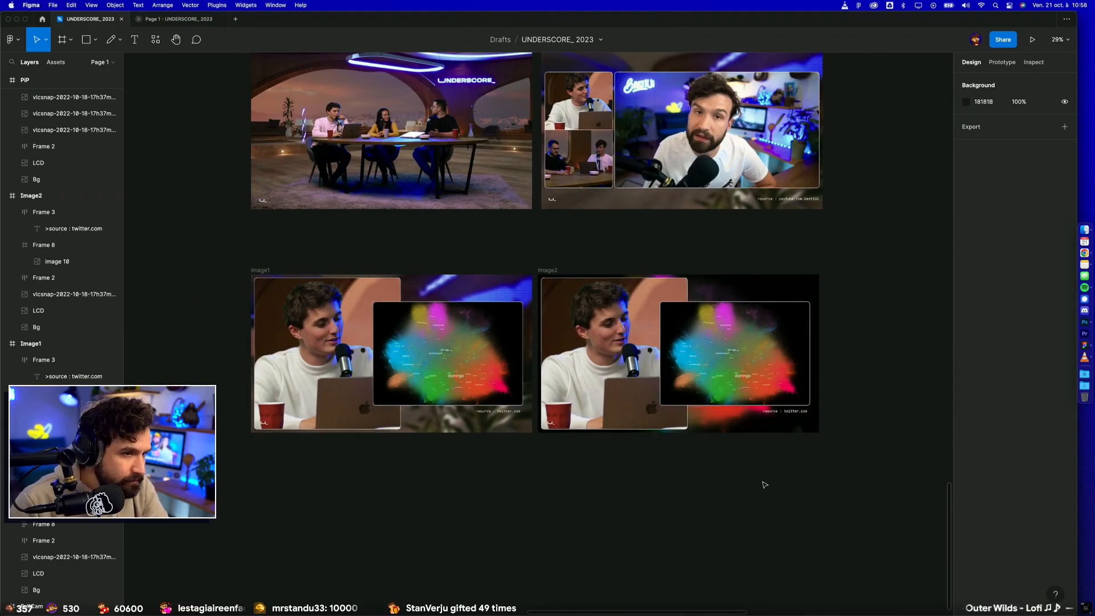
left_click(547, 270)
key("super+d")
left_click(759, 254)
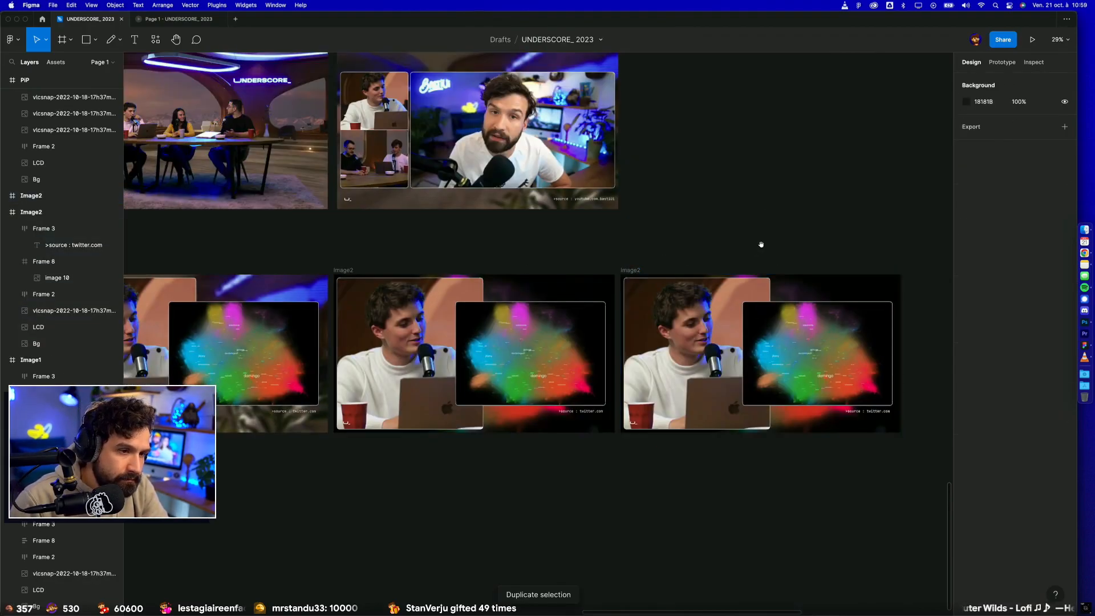
left_click_drag(760, 247, 503, 214)
Step: Ungroup the map card in the duplicated frame and enlarge its image to 1256 × 1080 behind the camera shot
left_click(534, 291)
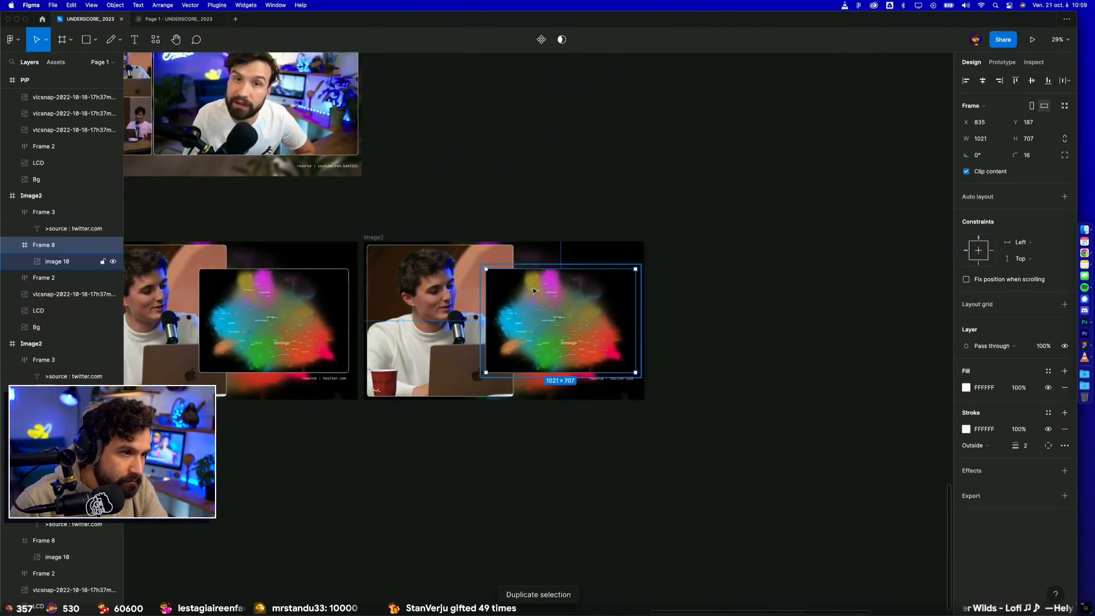
key("super+shift+g")
left_click(616, 196)
left_click_drag(556, 293, 559, 270)
left_click_drag(546, 360, 546, 405)
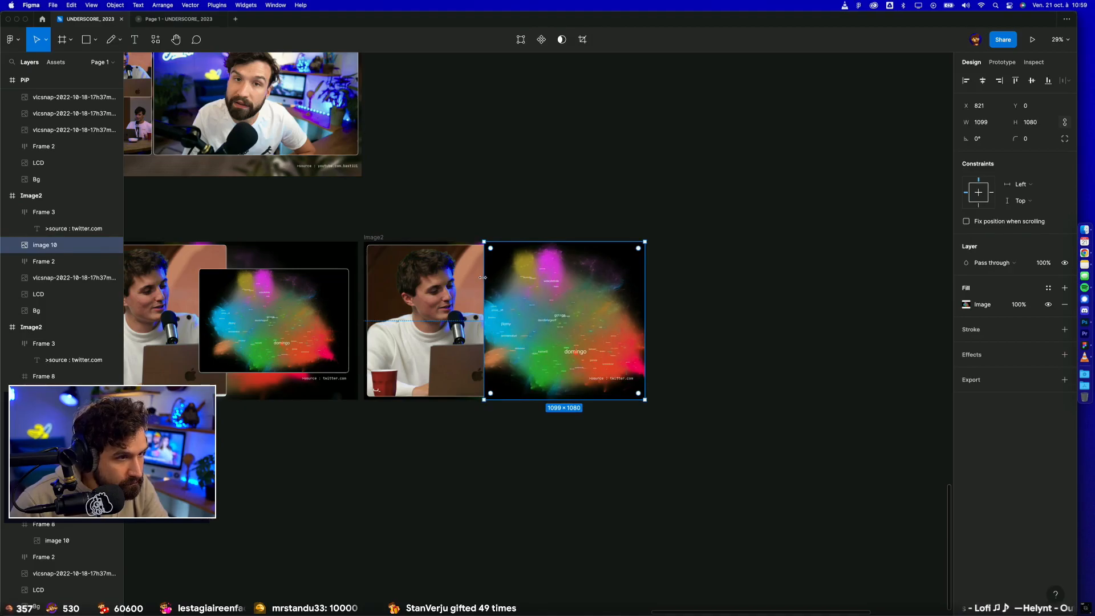
left_click_drag(482, 277, 461, 279)
key("super+bracketleft")
key("super+bracketleft")
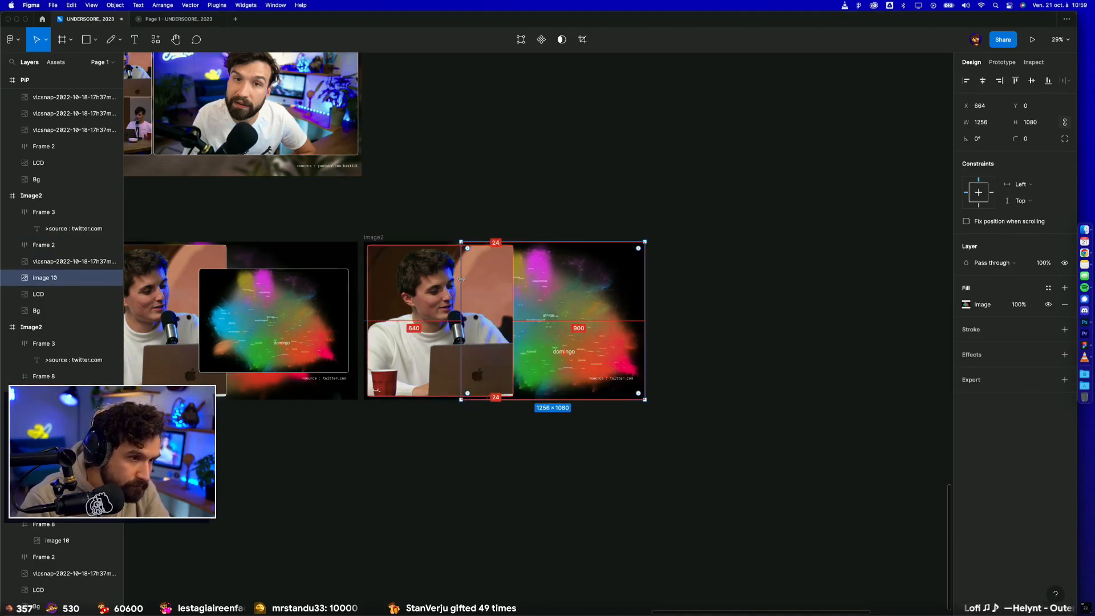
Step: Take the camera shot out of the duplicated Image2 frame and park it on the canvas below
left_click(525, 168)
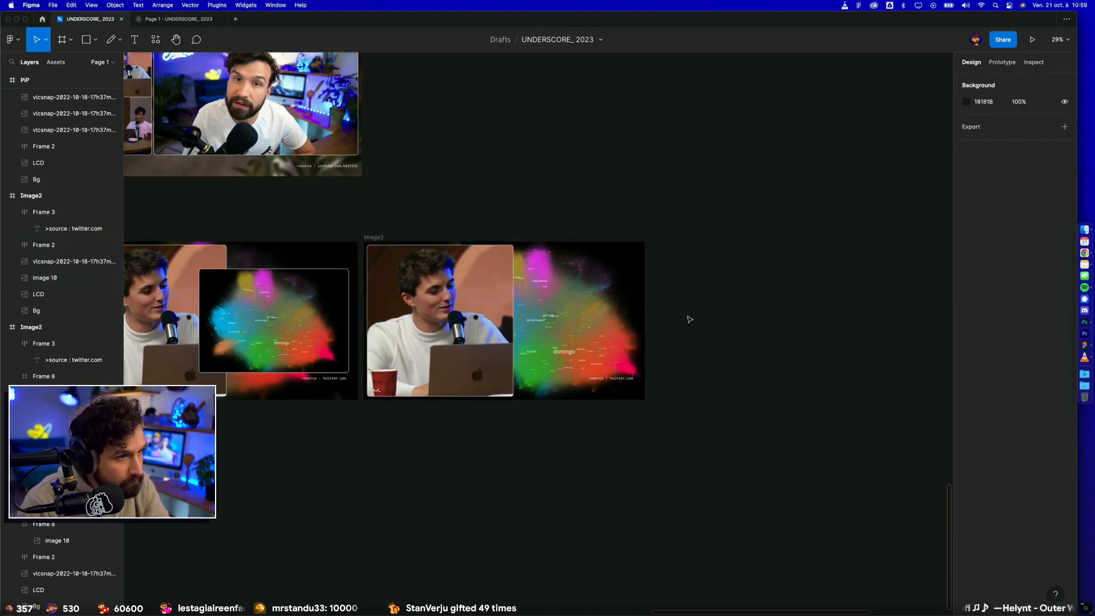
left_click(439, 294)
left_click_drag(438, 294, 481, 490)
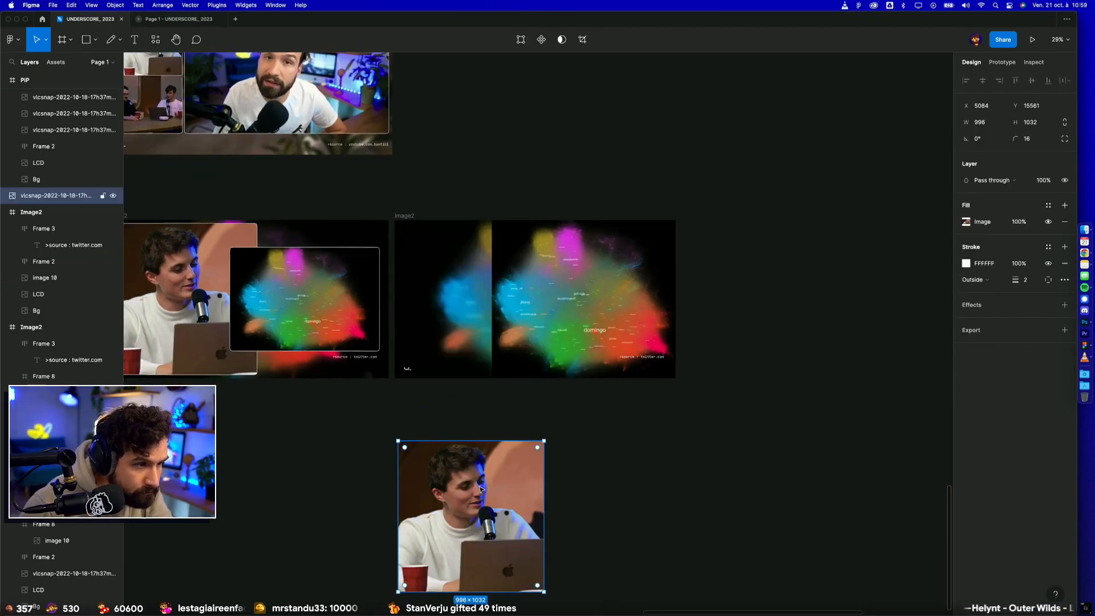
Step: Try the map image at full frame size, 1920 × 1080, and at 1422 × 800, and remove it from the frame
left_click(551, 309)
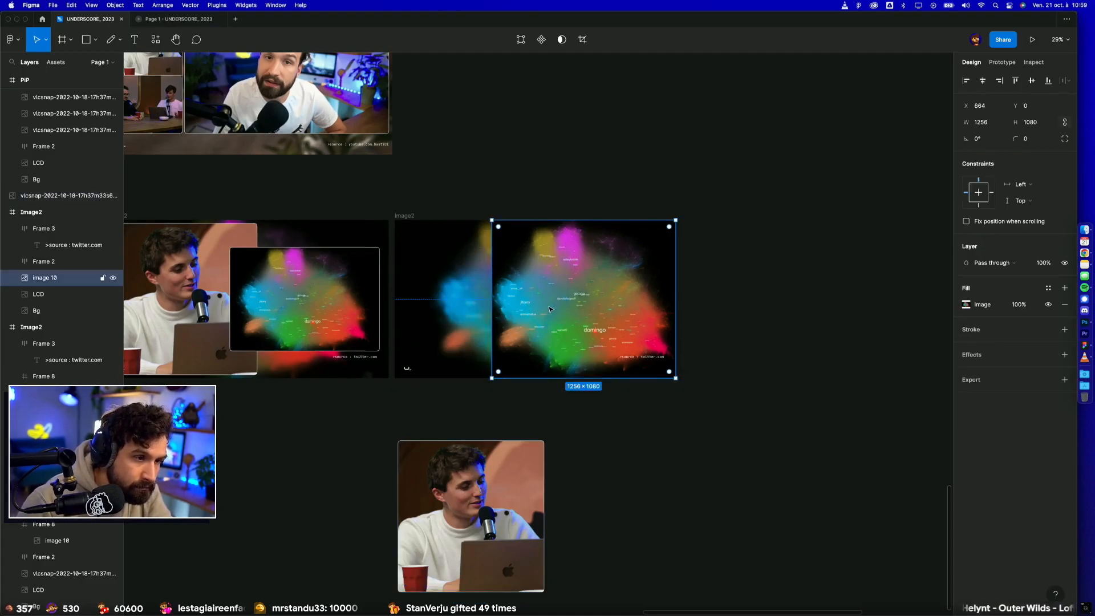
left_click_drag(493, 255, 395, 260)
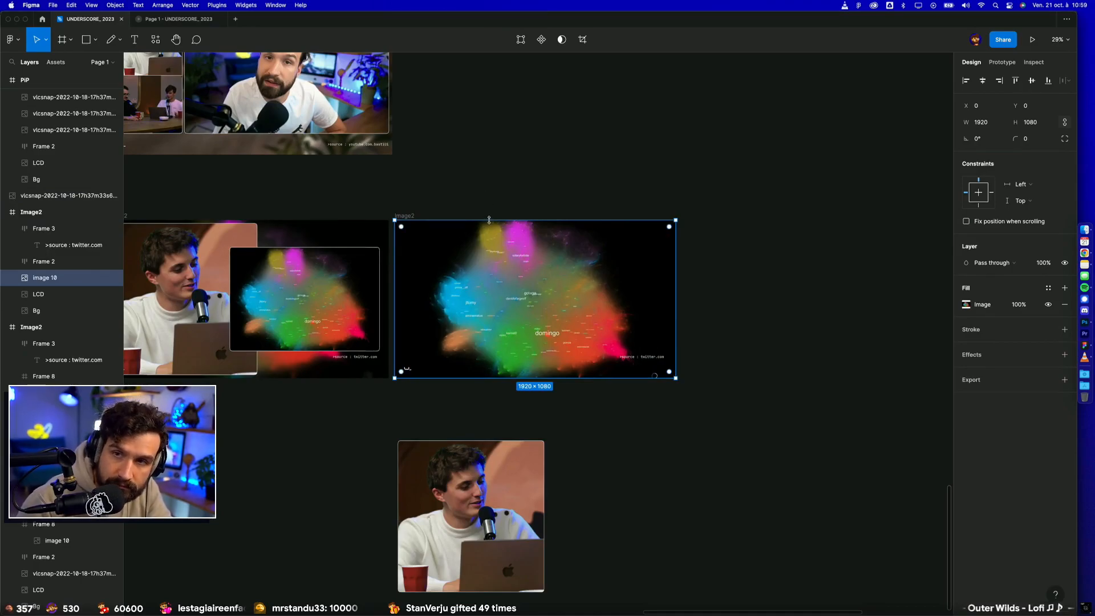
left_click_drag(490, 219, 513, 271)
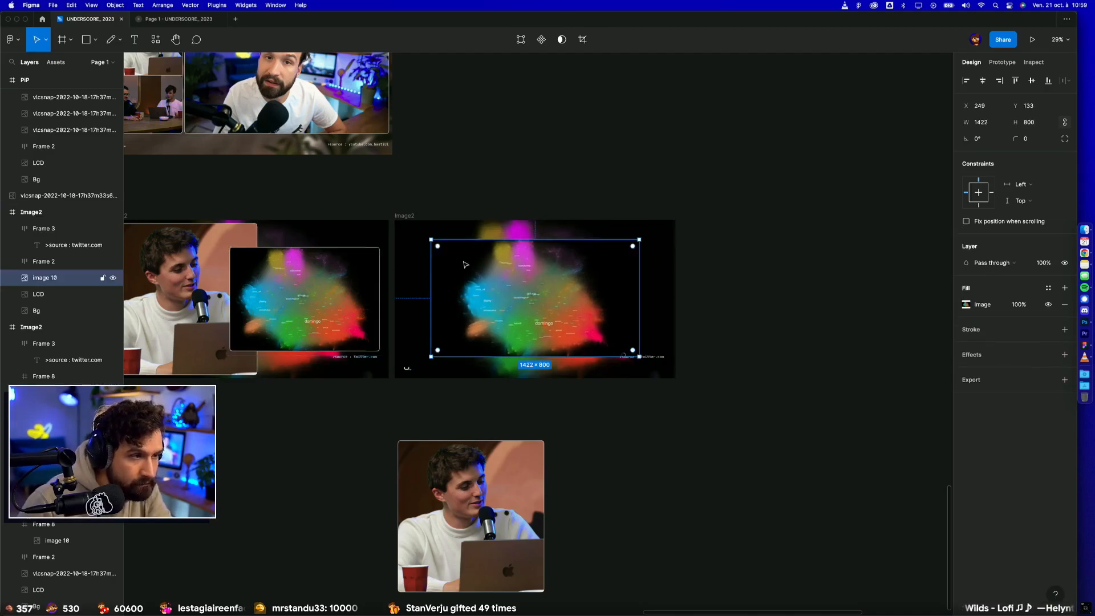
key("super+z")
key("super+z")
key("super+z")
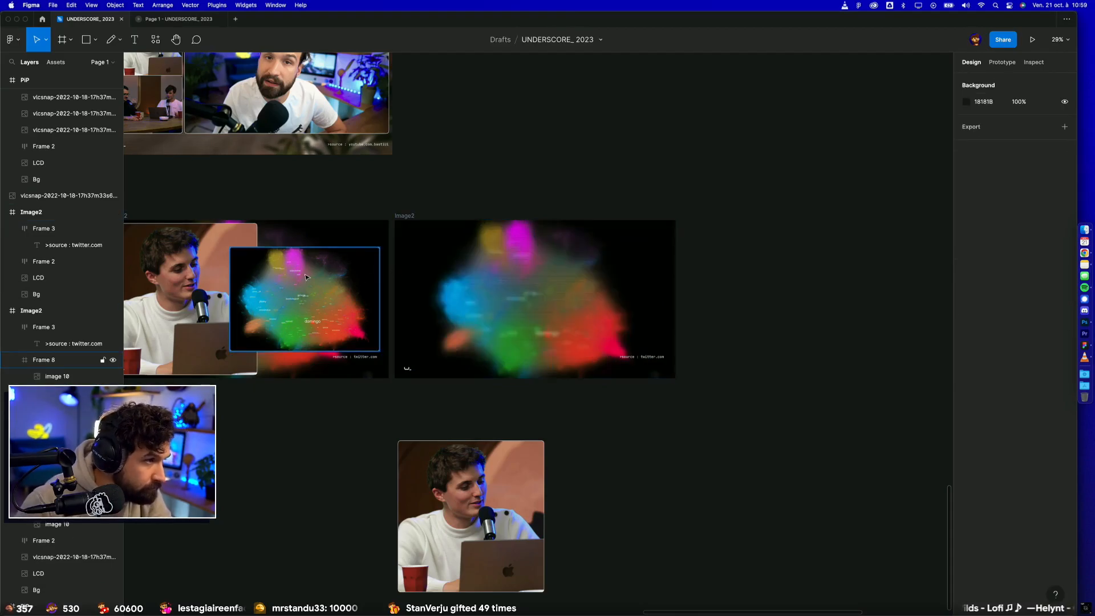
Step: Copy the bordered map card from the original Image2 frame into the duplicate and center it horizontally and vertically
key("super+c")
left_click(427, 224)
key("super+v")
left_click_drag(561, 287, 505, 287)
left_click(984, 82)
left_click(1032, 81)
left_click(841, 297)
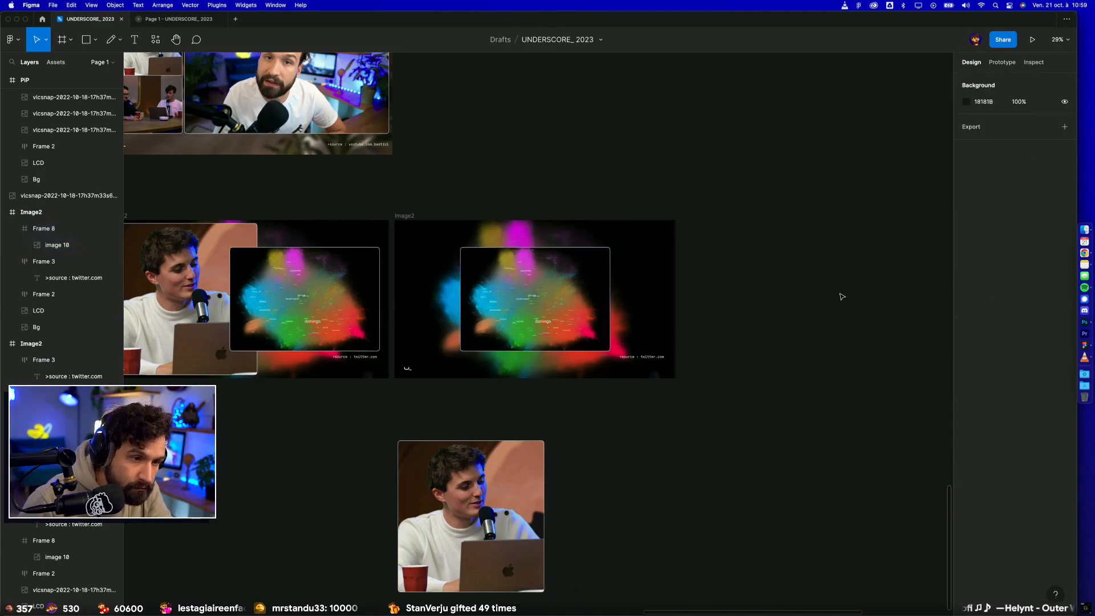
left_click(511, 493)
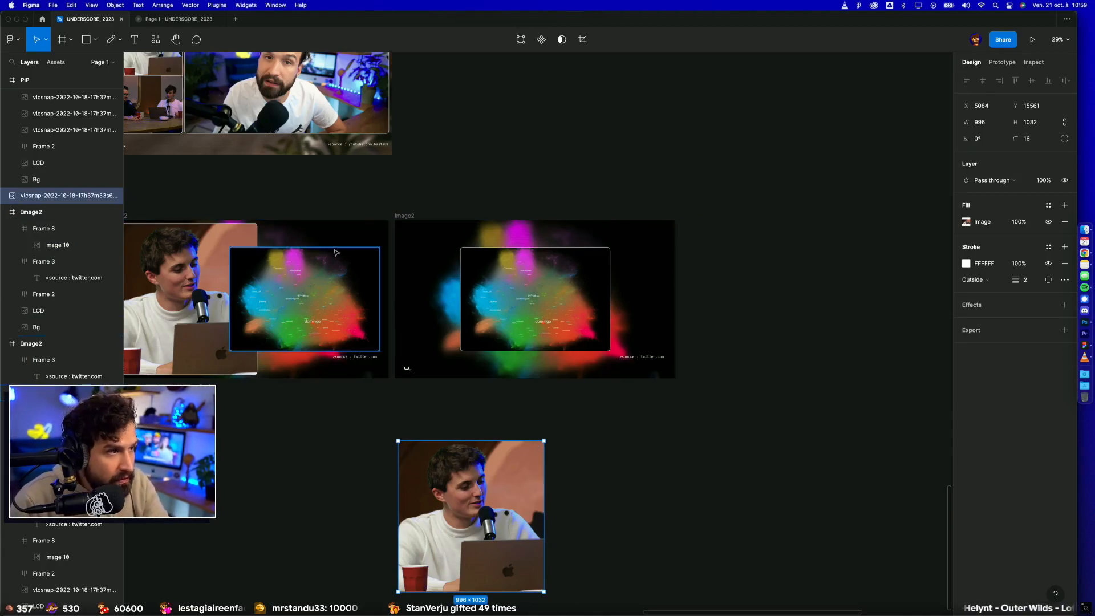
scroll(465, 387, "left", 5)
scroll(465, 387, "up", 2)
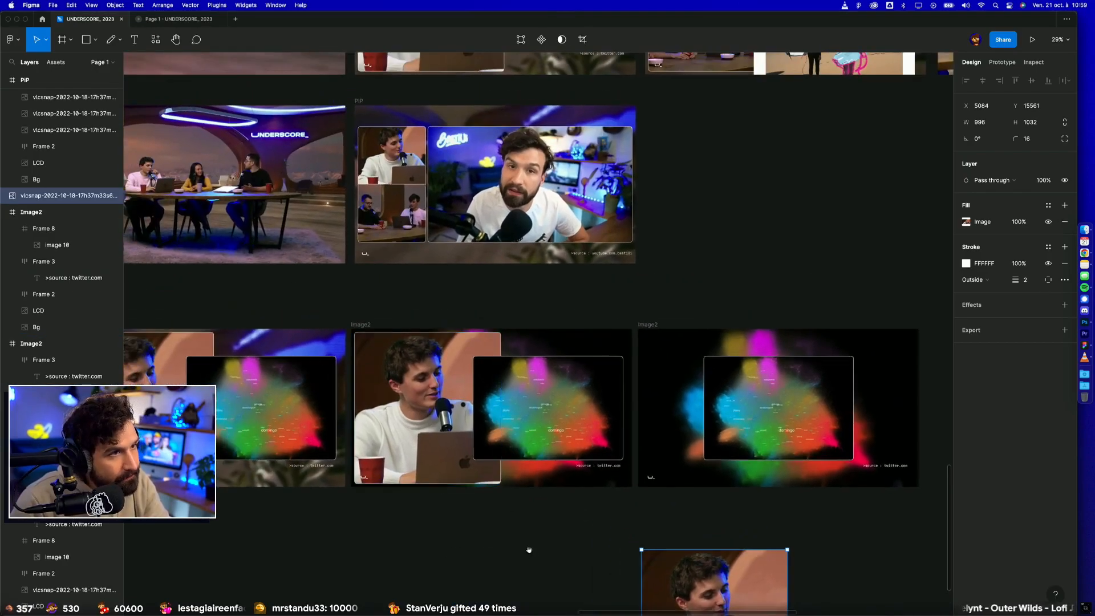
left_click_drag(528, 550, 432, 533)
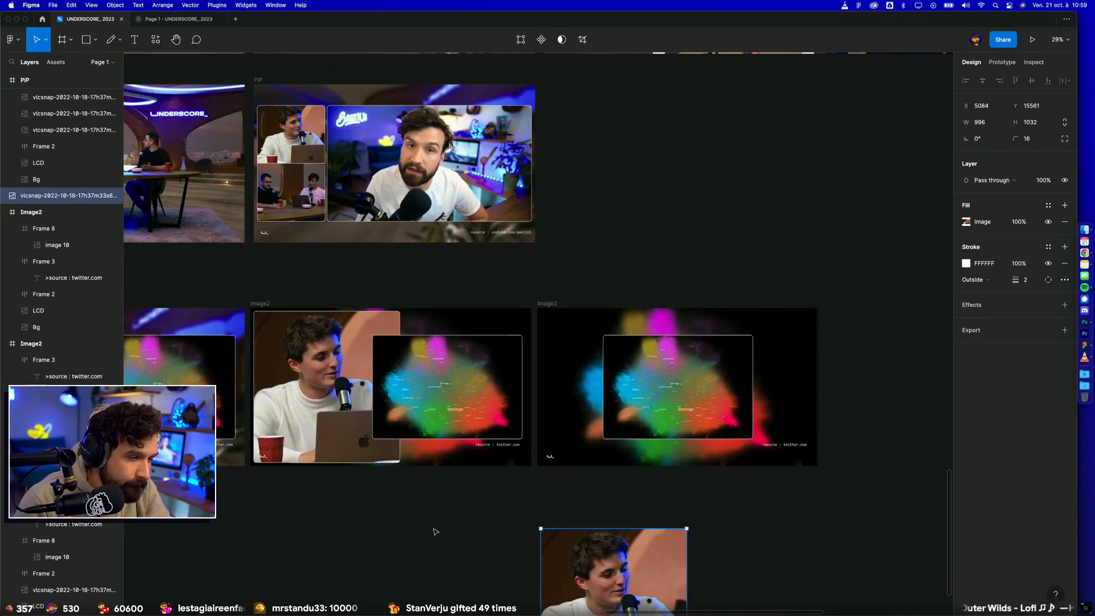
scroll(435, 532, "down", 5)
left_click_drag(578, 362, 554, 365)
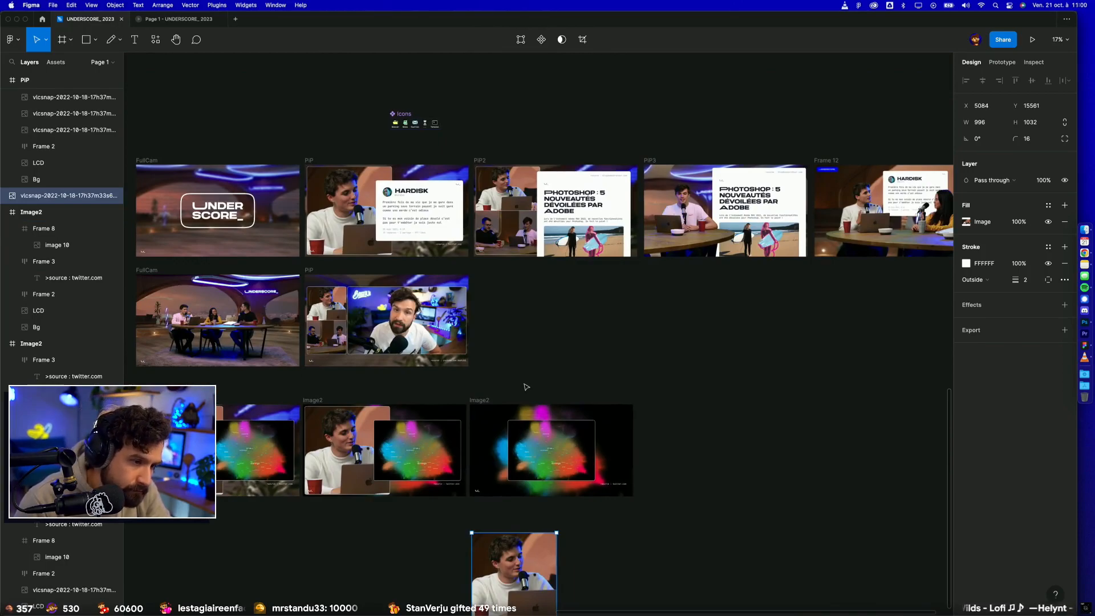
Step: Try widening the map card symmetrically to 1225, and undo the resize
scroll(649, 417, "up", 5)
scroll(610, 362, "down", 2)
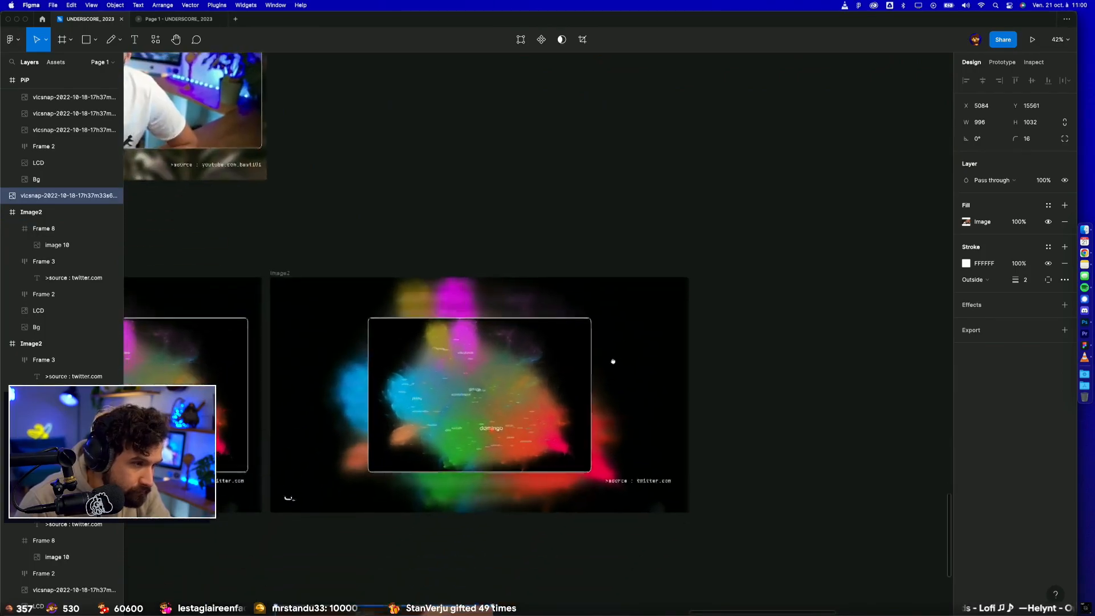
left_click(590, 358)
left_click_drag(592, 358, 614, 358)
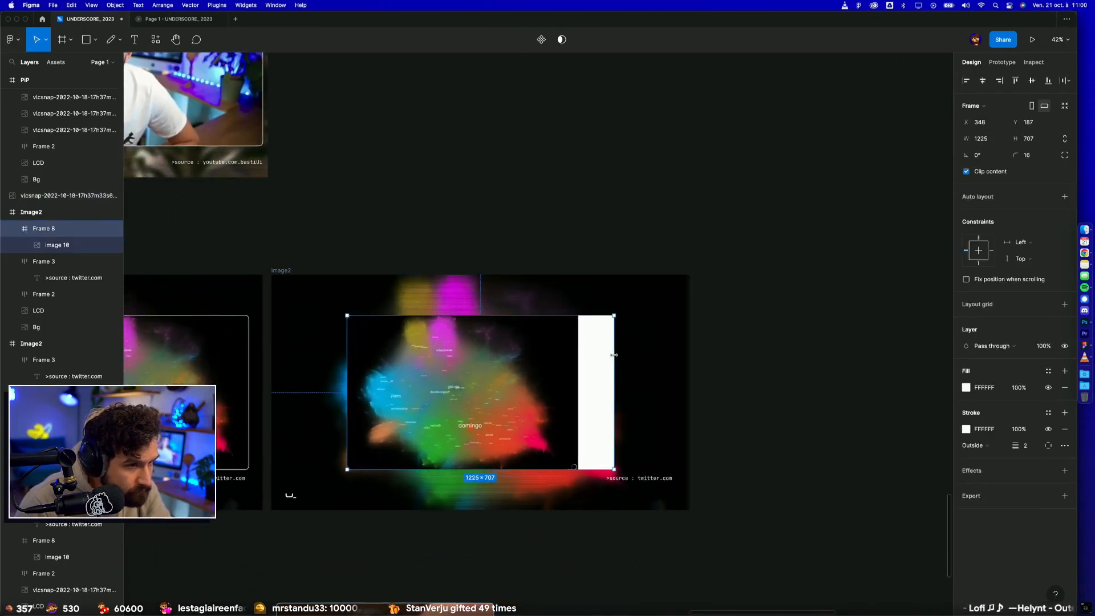
key("super+z")
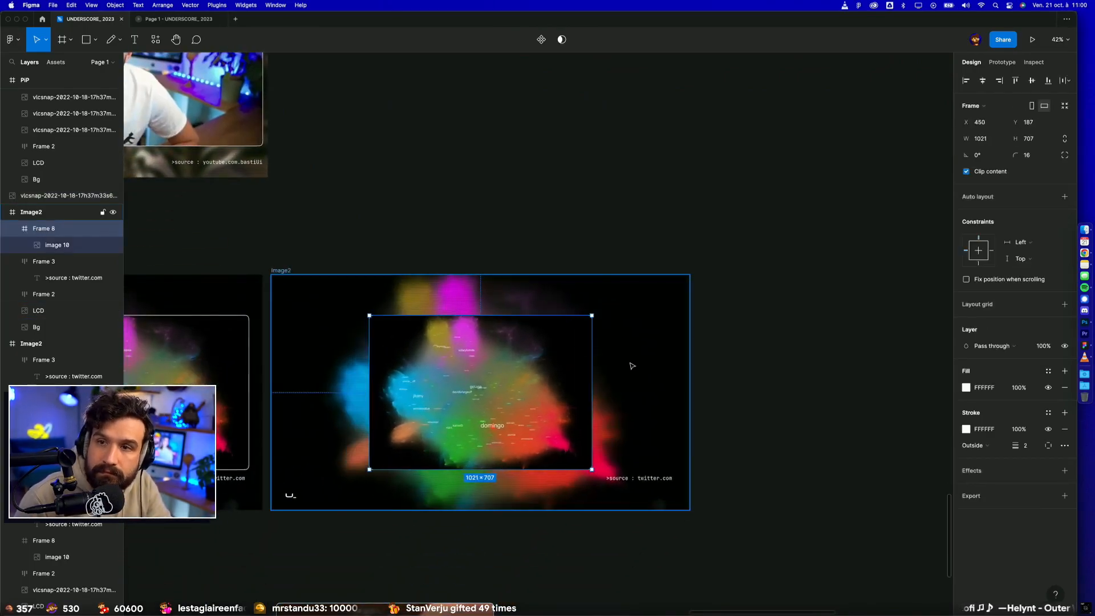
Step: Set the map image's horizontal and vertical constraints inside the card to Scale
key("Return")
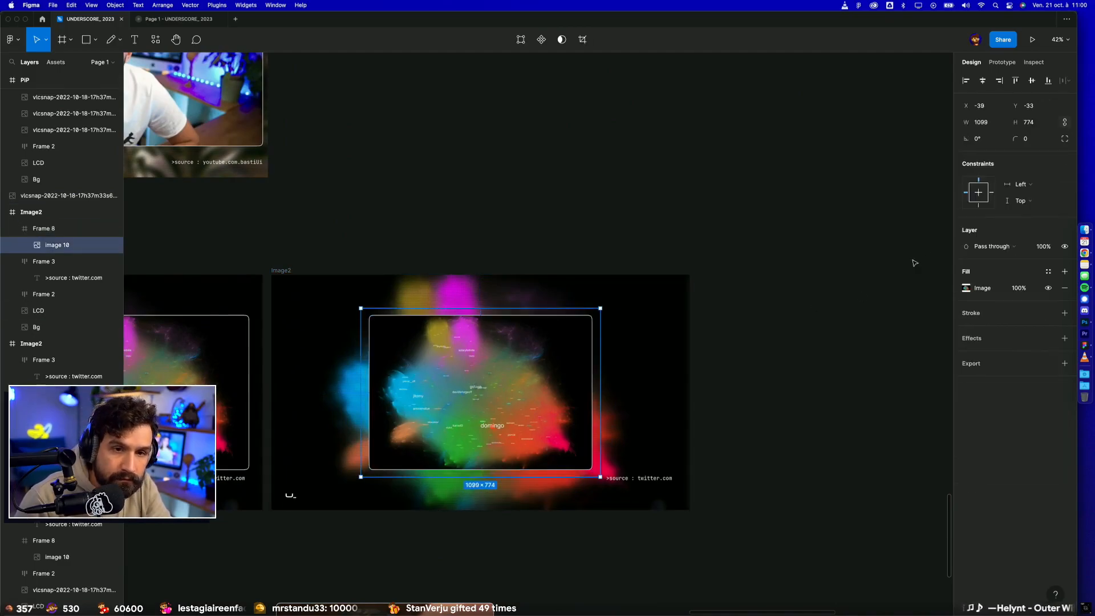
left_click(1018, 185)
left_click(1022, 234)
left_click(1021, 201)
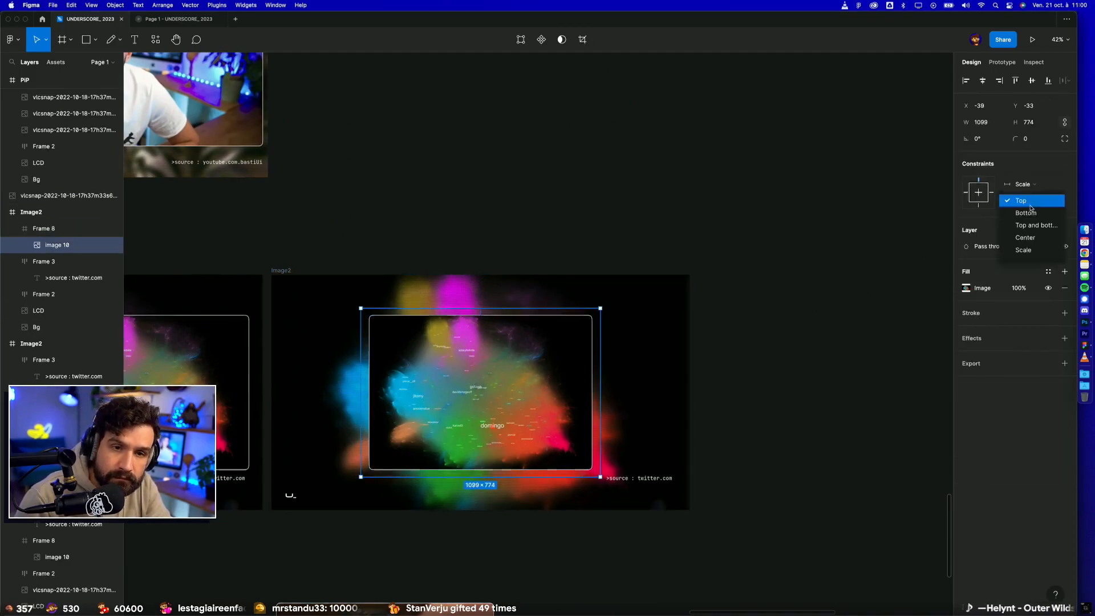
left_click(1021, 251)
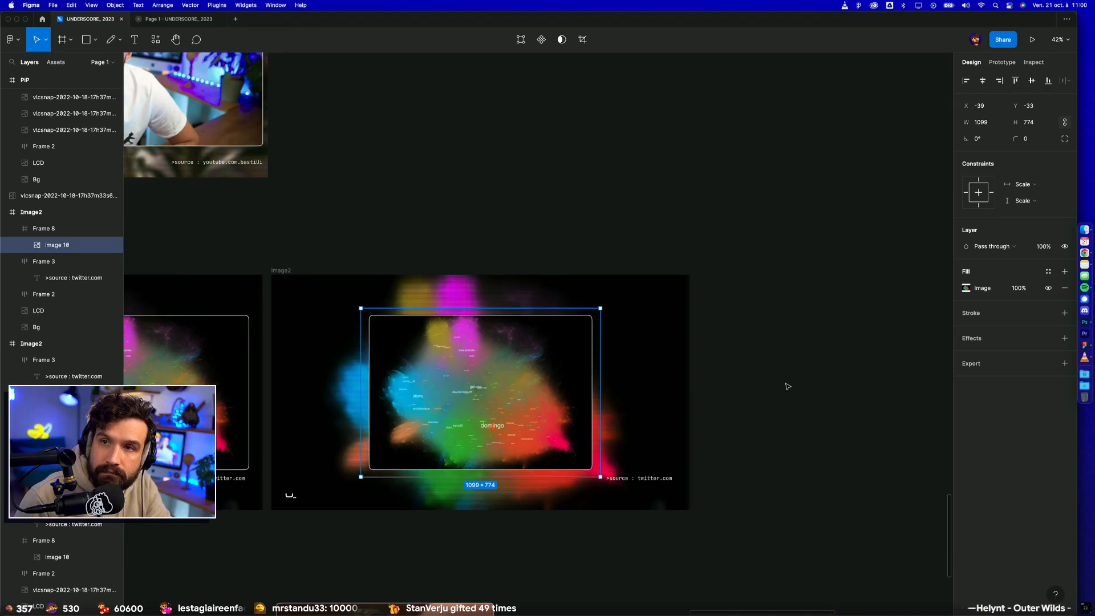
Step: Enlarge the map card in the duplicated frame to about 1153 × 773, keeping it horizontally centered
key("shift+Return")
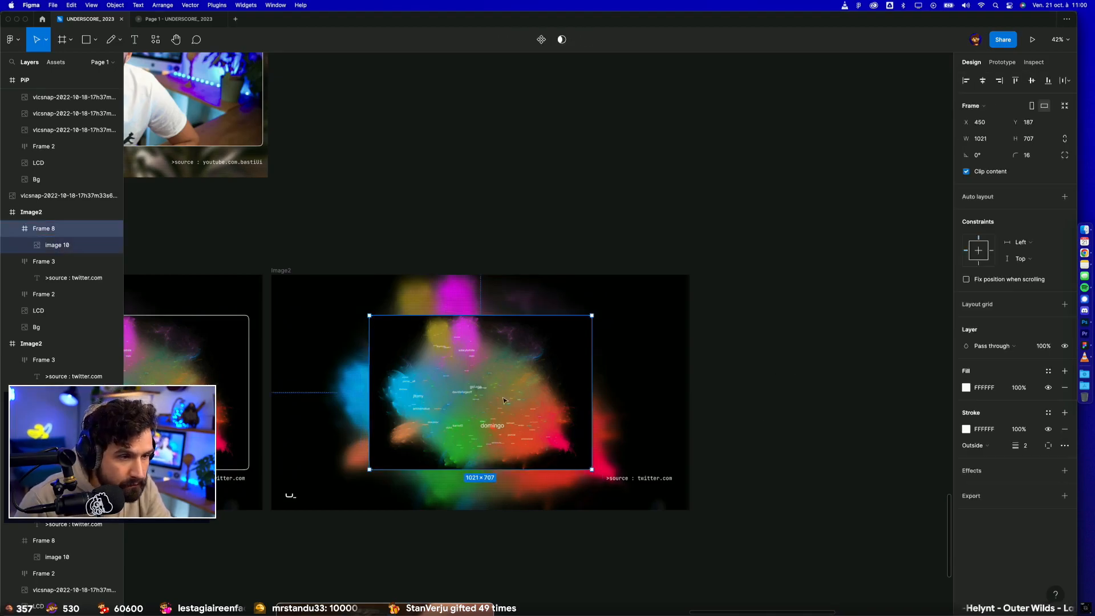
mouse_move(592, 353)
left_mouse_down()
mouse_move(635, 353)
mouse_move(607, 352)
left_mouse_up()
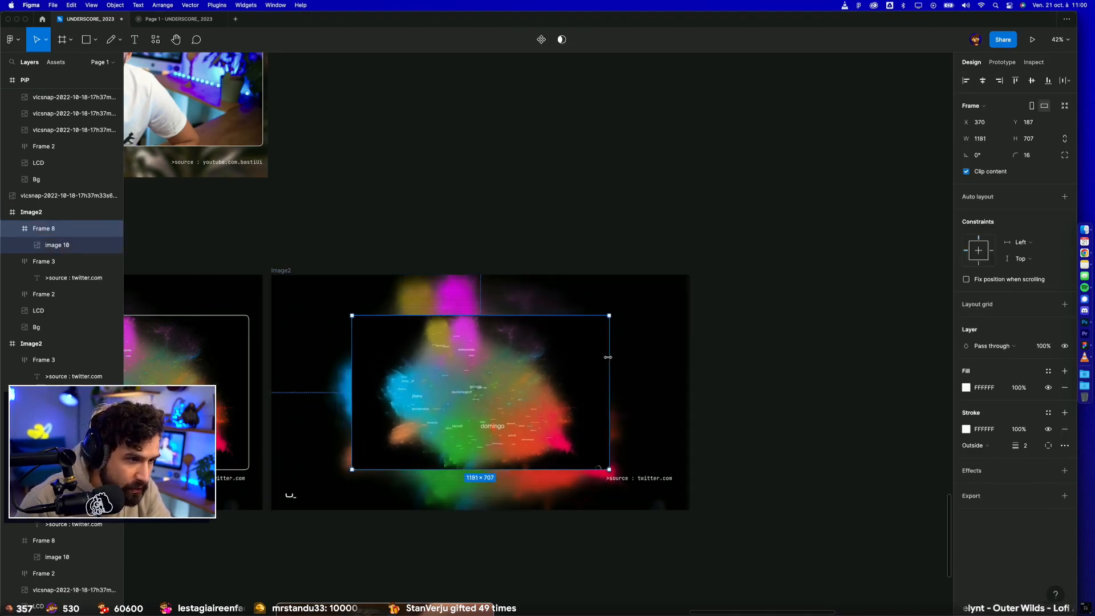
left_click_drag(540, 315, 539, 310)
left_click_drag(539, 401, 539, 396)
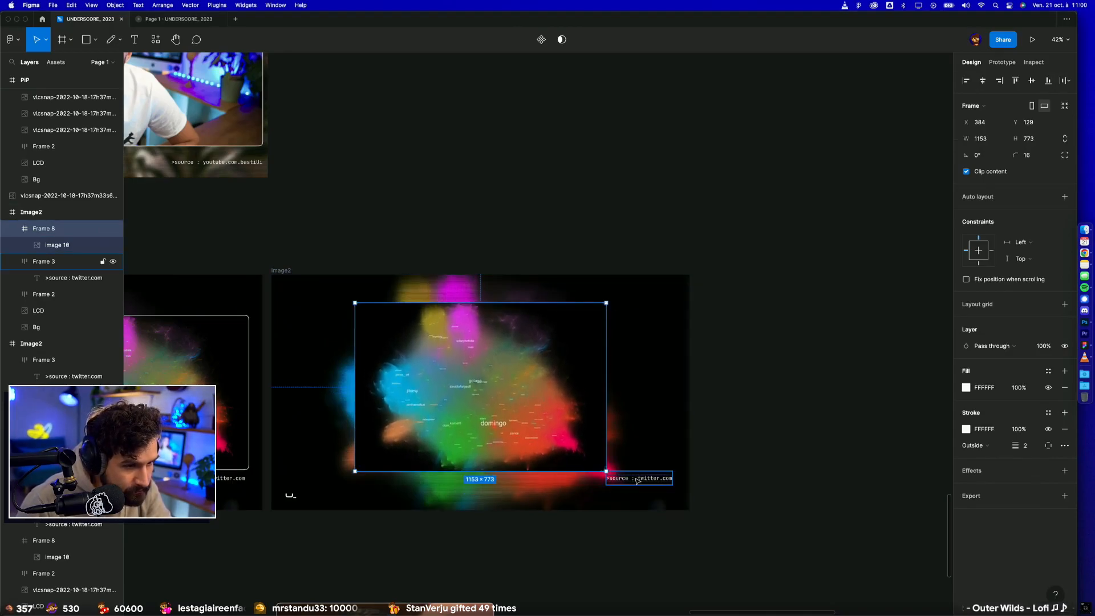
Step: Move the ">source : twitter.com" label down into the lower-right corner of the duplicated frame, clear of the card
left_click(637, 475)
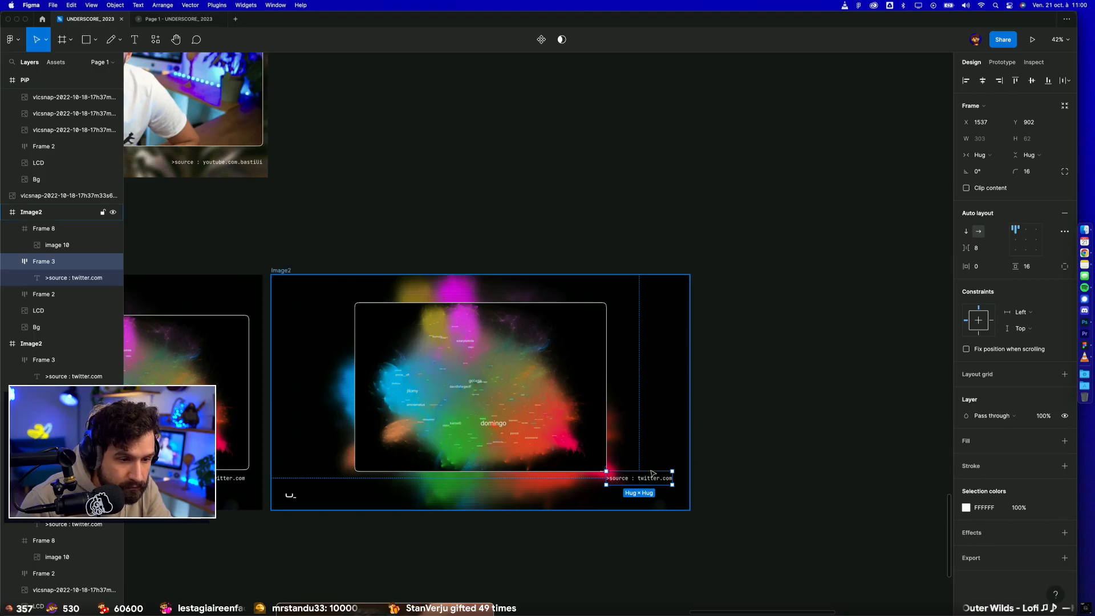
left_click_drag(657, 480, 667, 499)
left_click(731, 416)
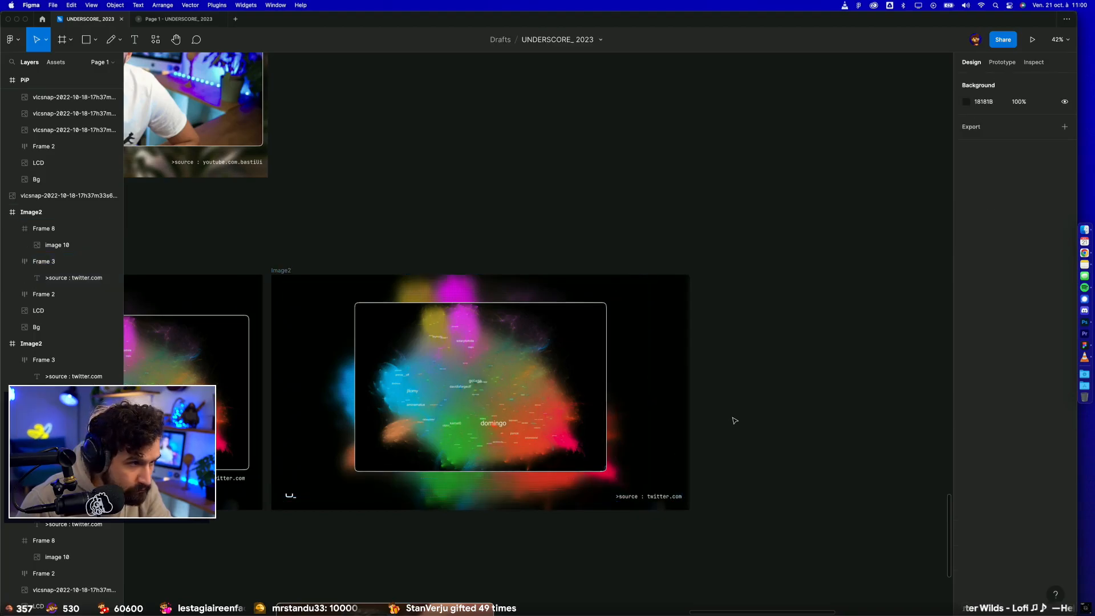
Step: Center the enlarged map card vertically in its frame
left_click(589, 350)
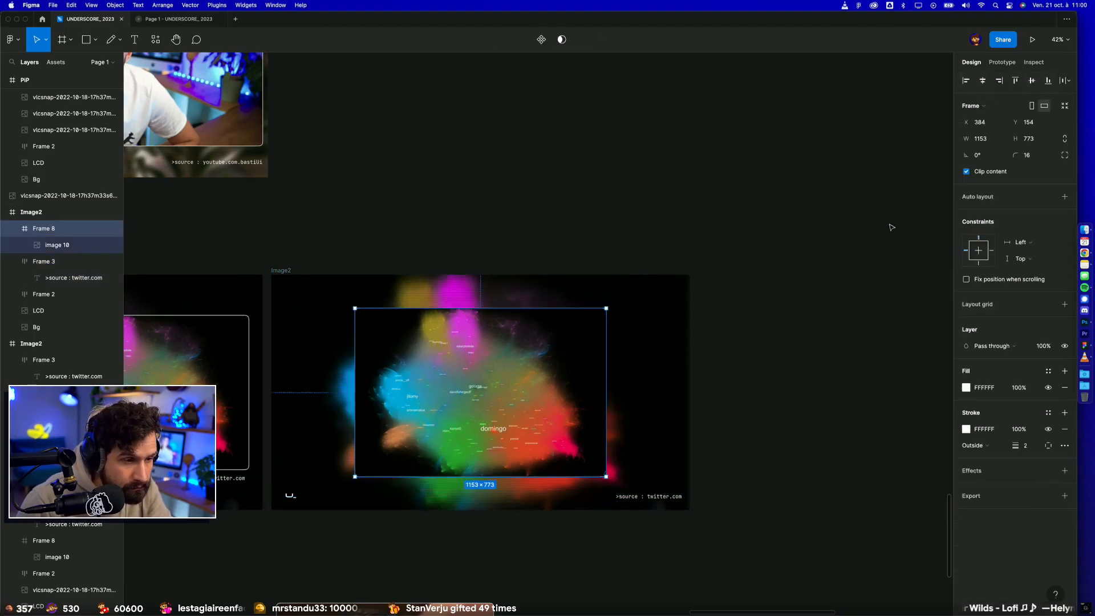
Step: Rename the duplicated map-only frame as Image3
left_click(760, 354)
scroll(764, 345, "down", 3)
scroll(776, 336, "down", 2)
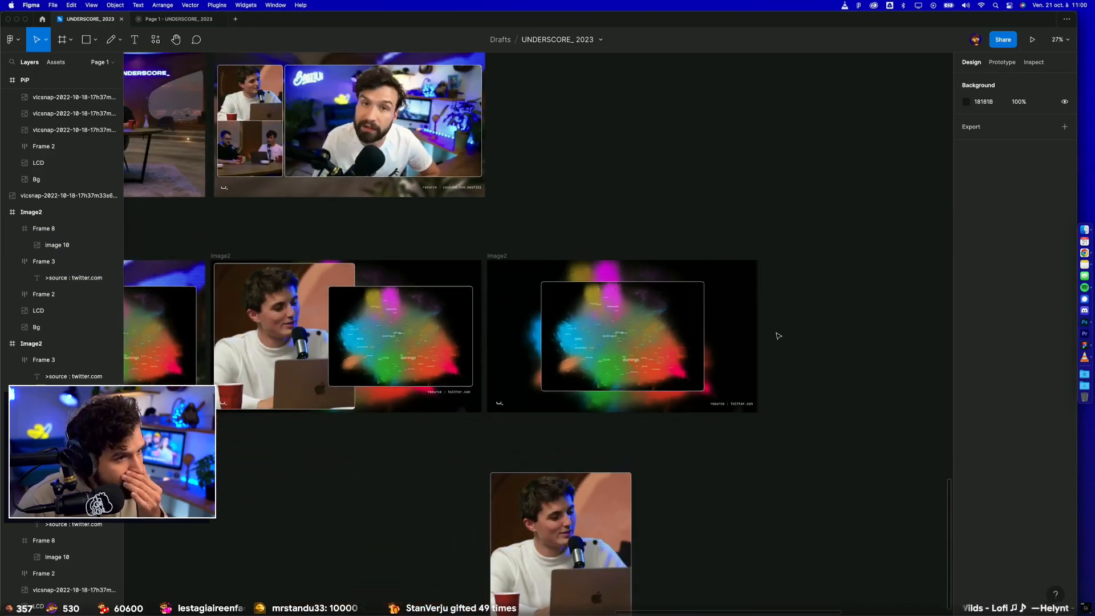
scroll(698, 483, "up", 1)
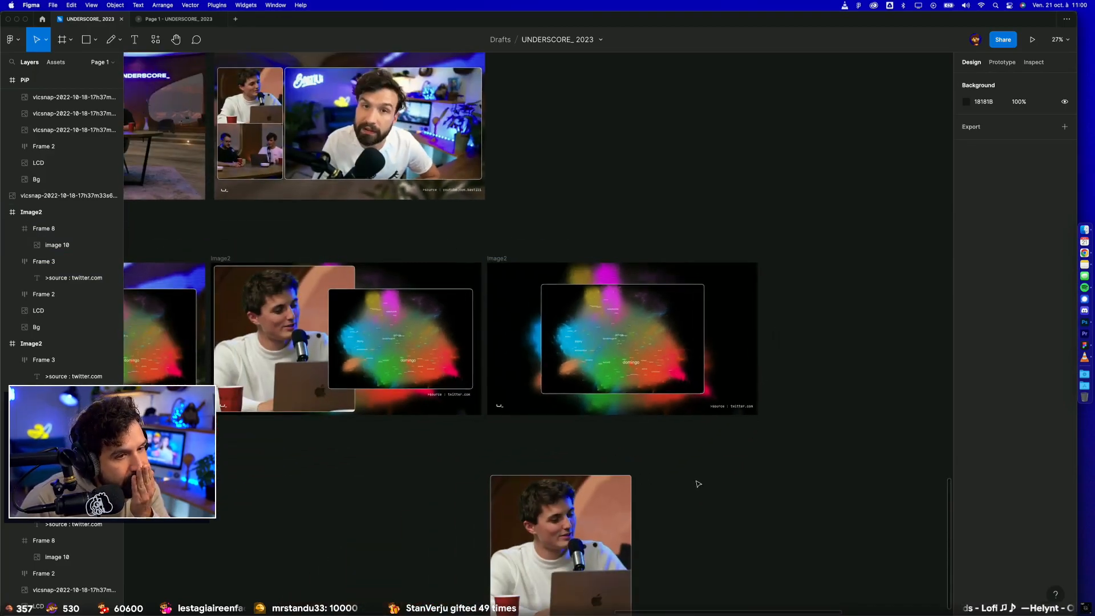
scroll(748, 456, "up", 1)
scroll(718, 465, "left", 5)
left_click(611, 263)
type("Image3")
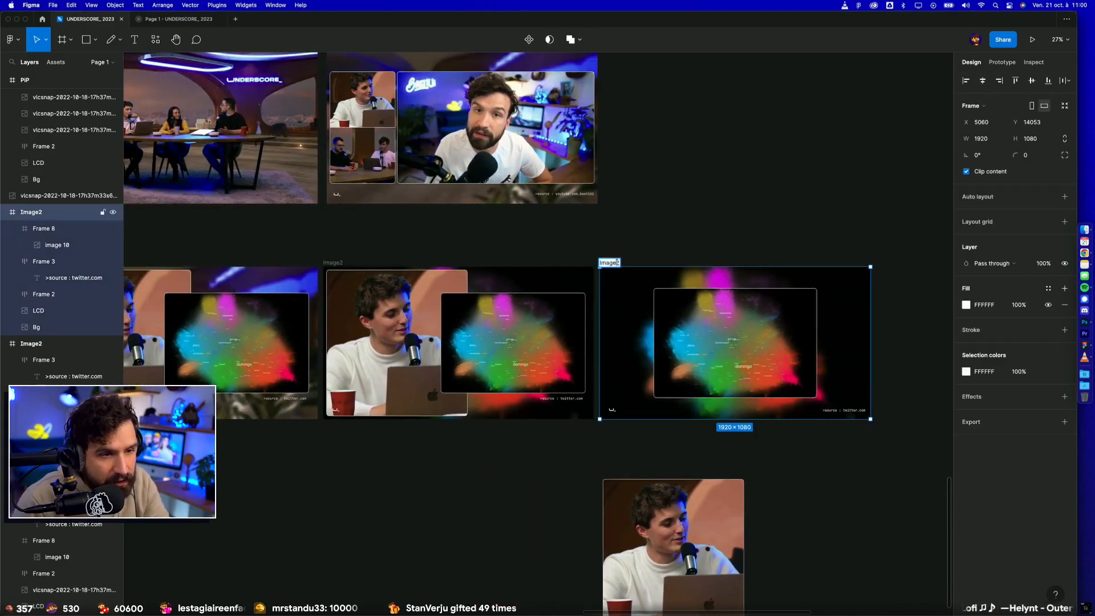
left_click(644, 253)
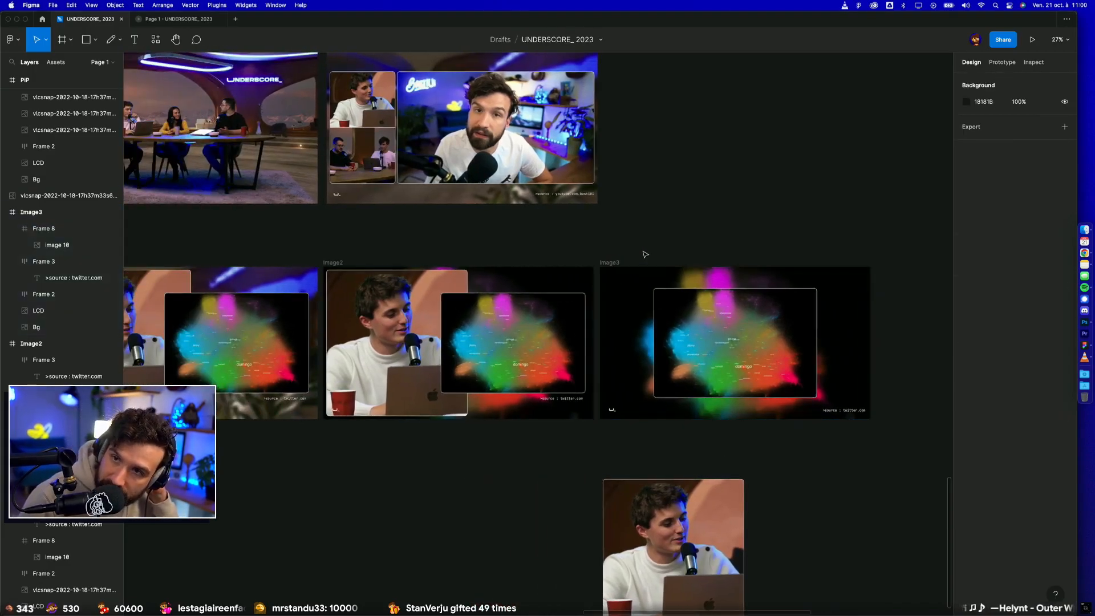
scroll(631, 260, "up", 5)
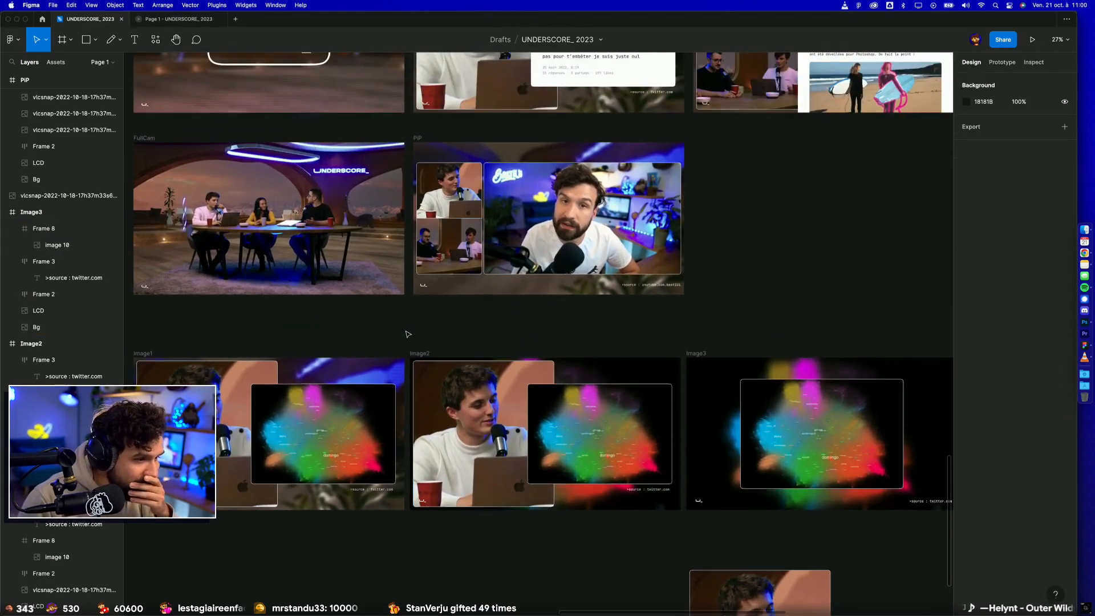
scroll(407, 335, "right", 3)
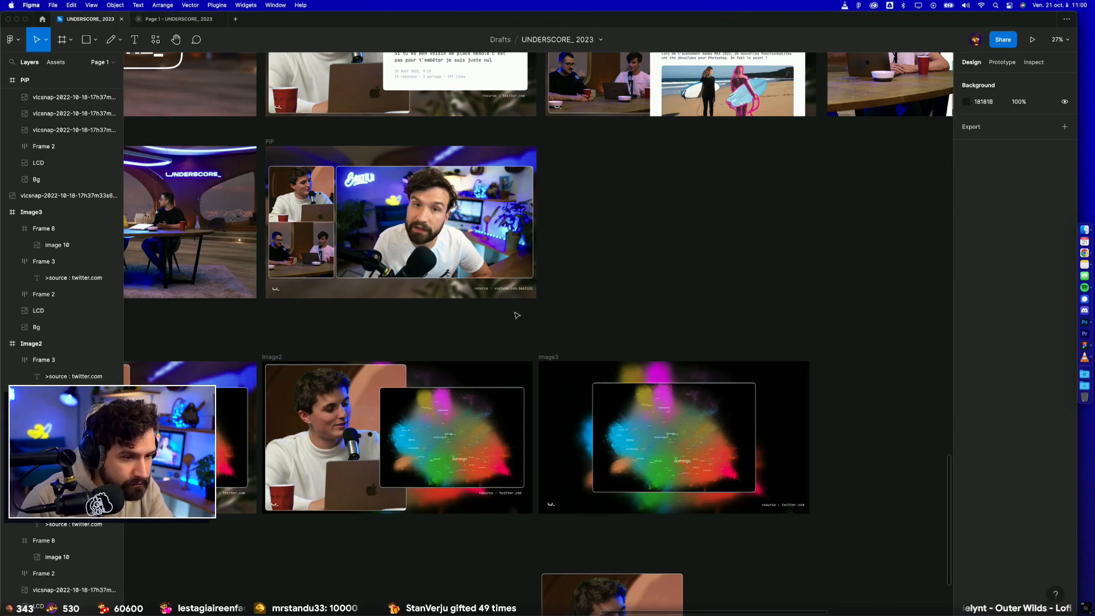
scroll(633, 330, "down", 2)
left_click_drag(641, 295, 639, 298)
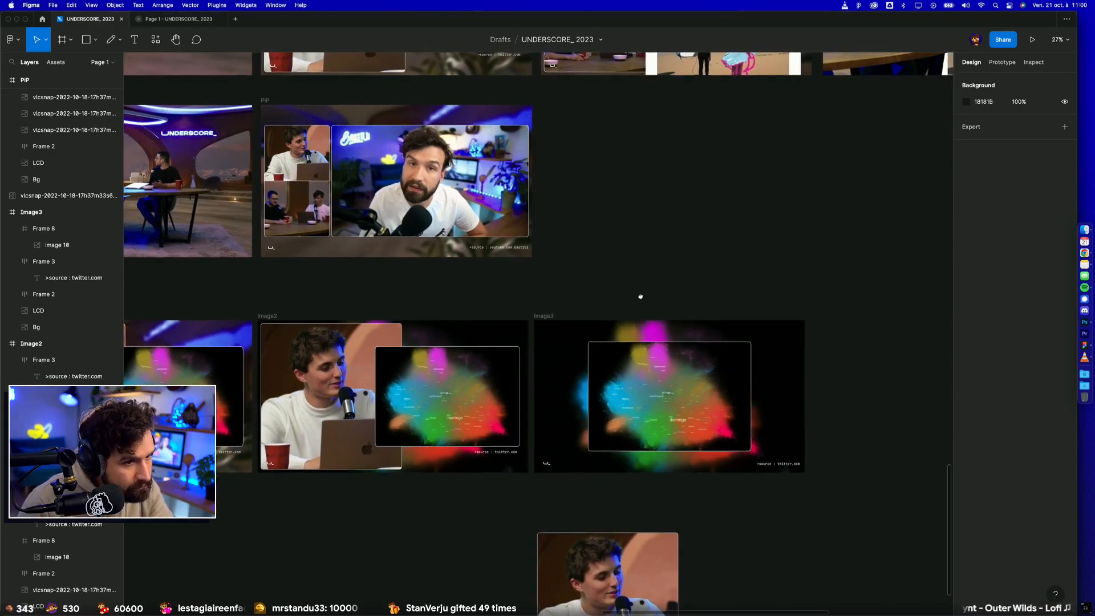
scroll(630, 498, "down", 3)
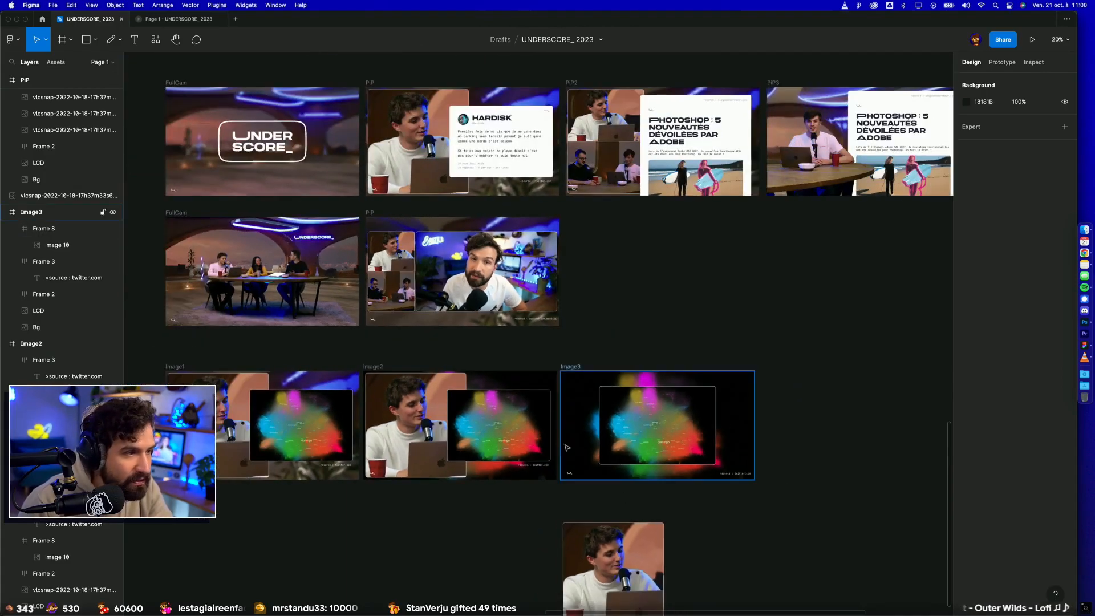
left_click_drag(150, 205, 612, 450)
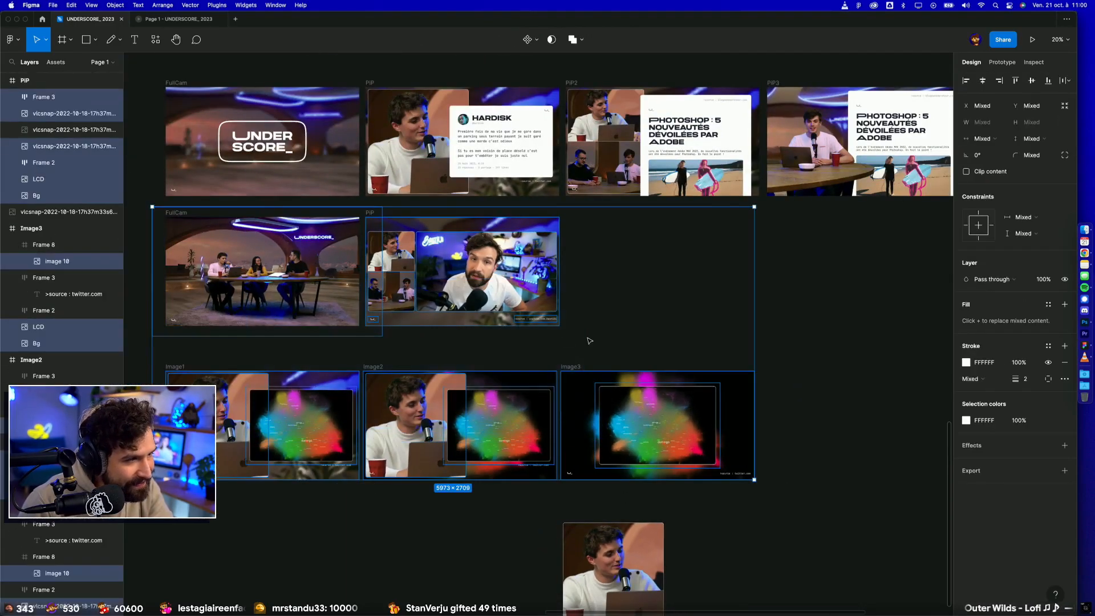
left_click(589, 340)
Step: Try placing a copy of the FullCam wide table shot inside the Image3 frame
left_click(218, 294)
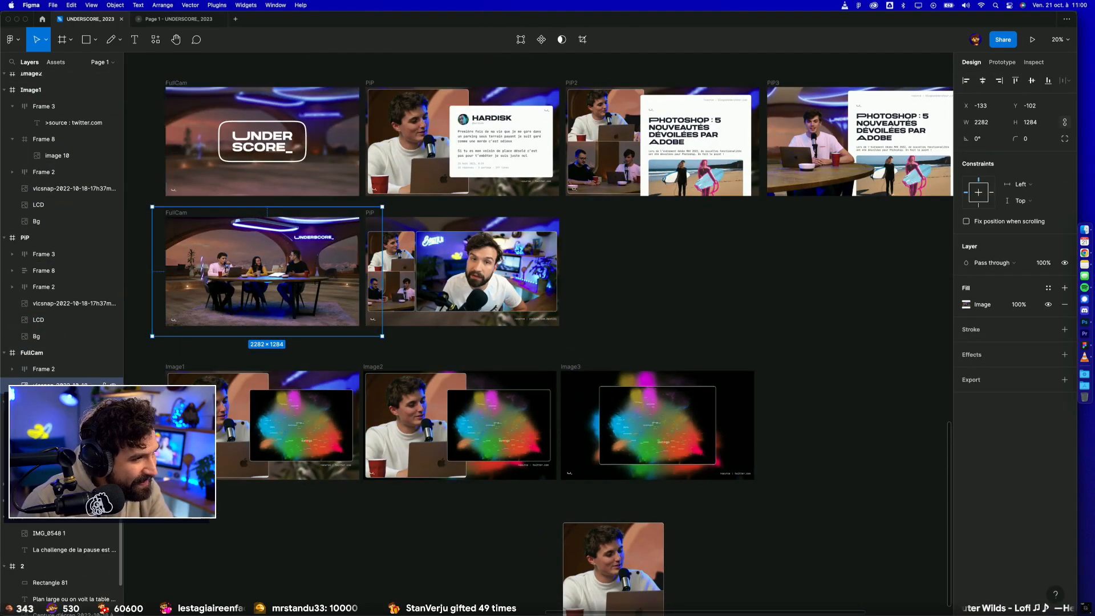
left_click_drag(254, 293, 675, 461)
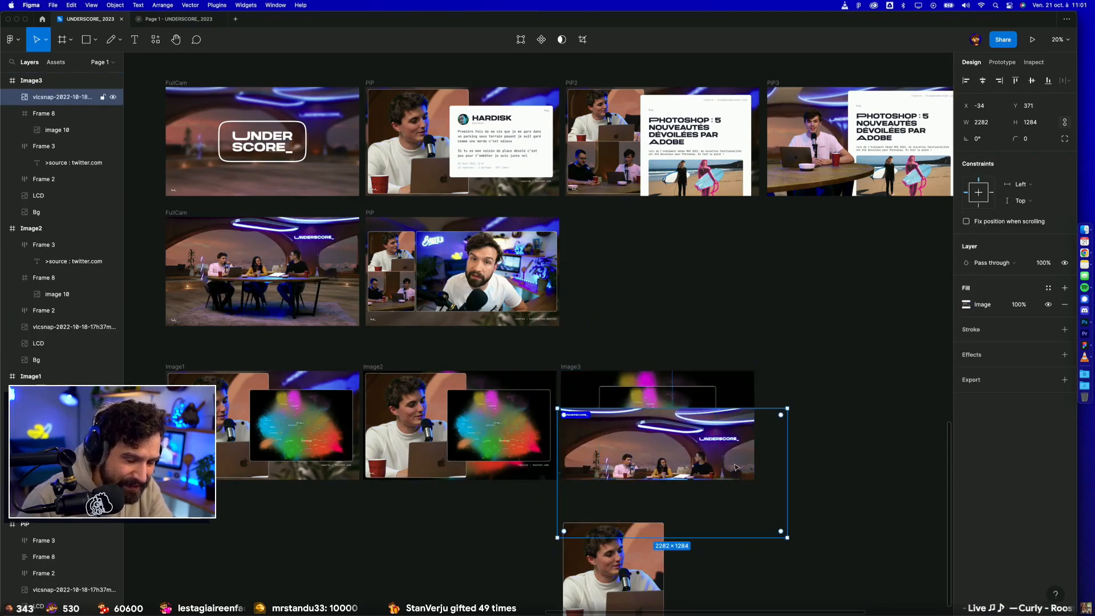
key("Delete")
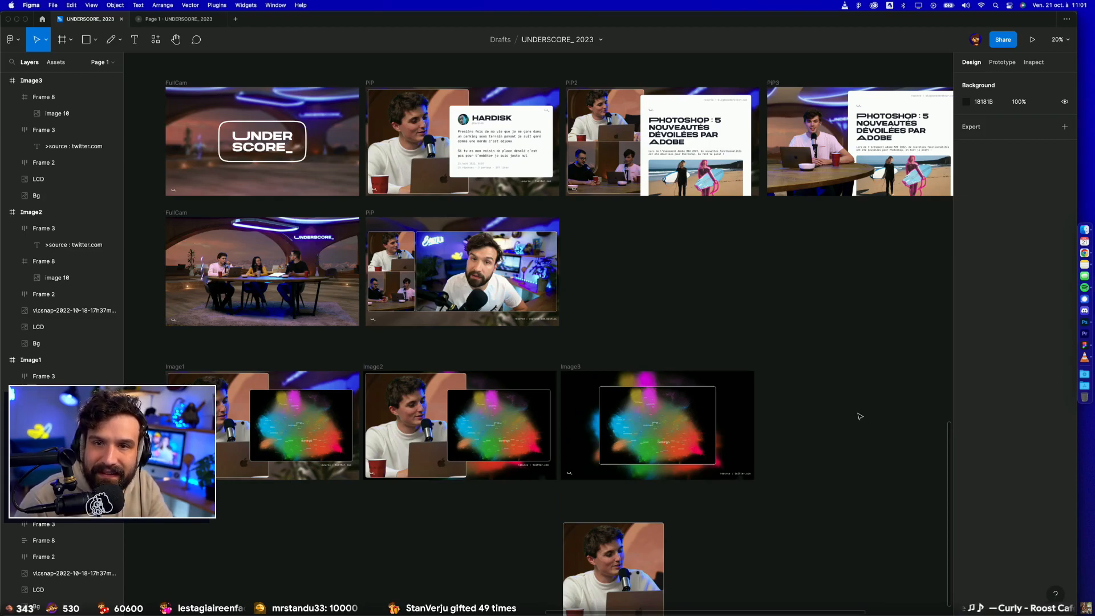
Step: Replace the Image3 frame's map background with the blurred studio background copied from the Image1 frame
left_click(735, 393)
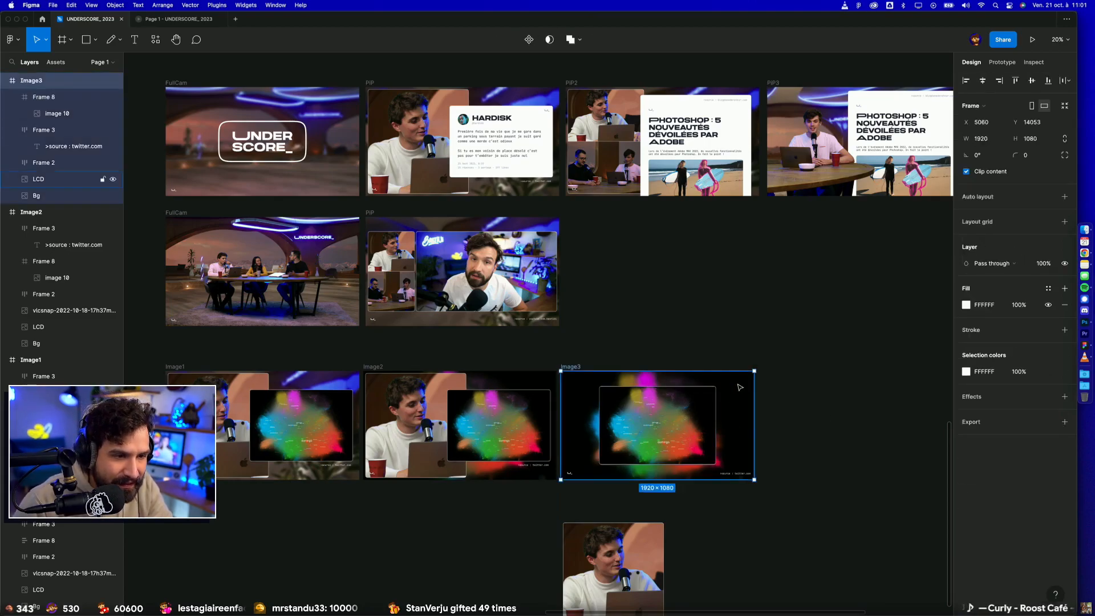
left_click(176, 367)
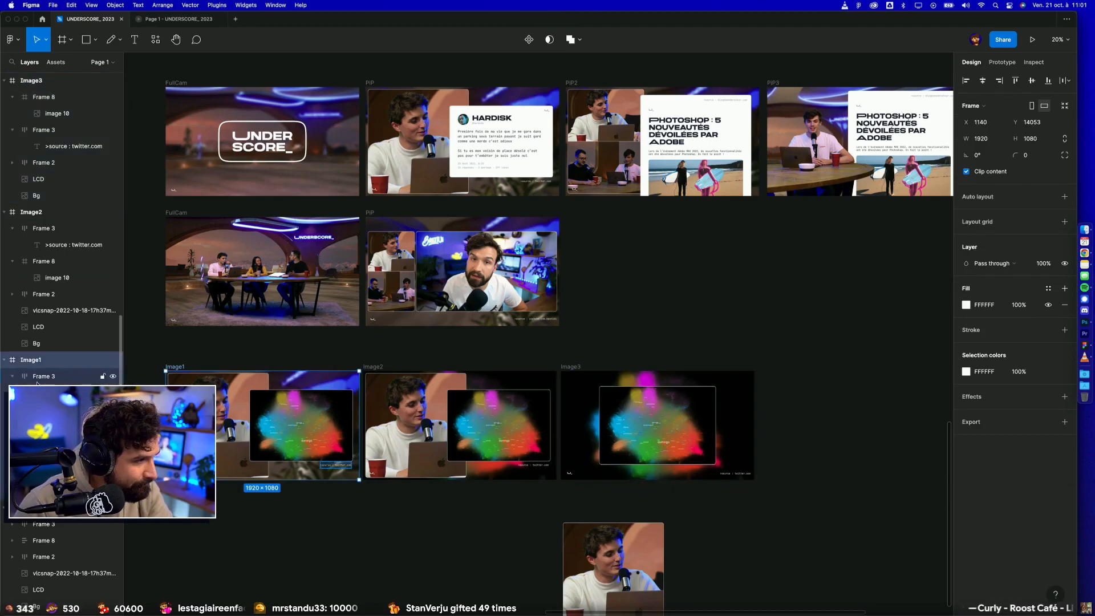
left_click(46, 491)
key("shift+super+c")
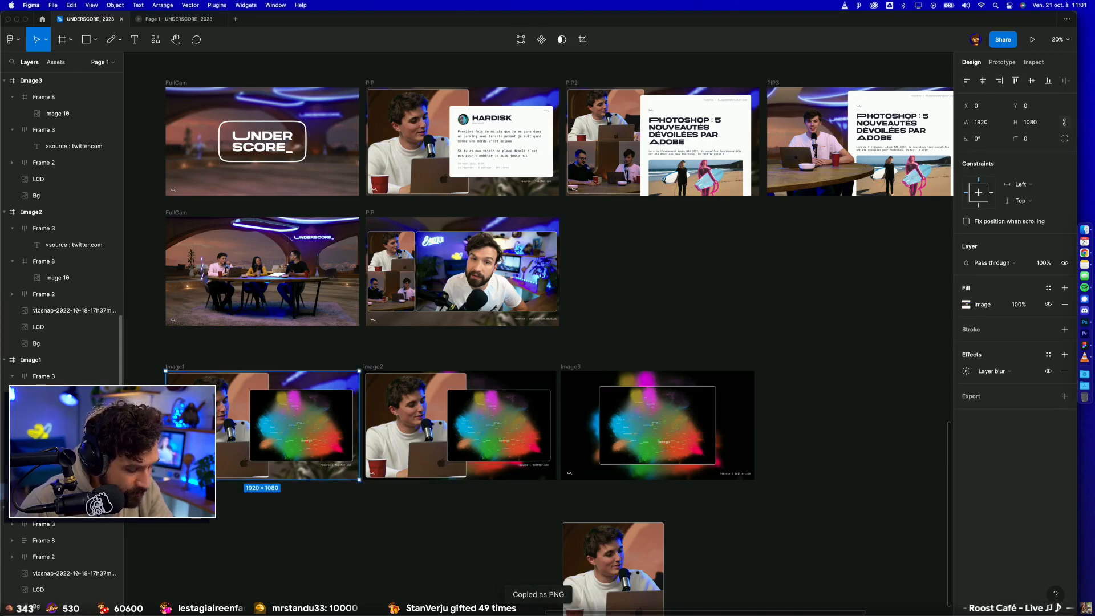
left_click(570, 369)
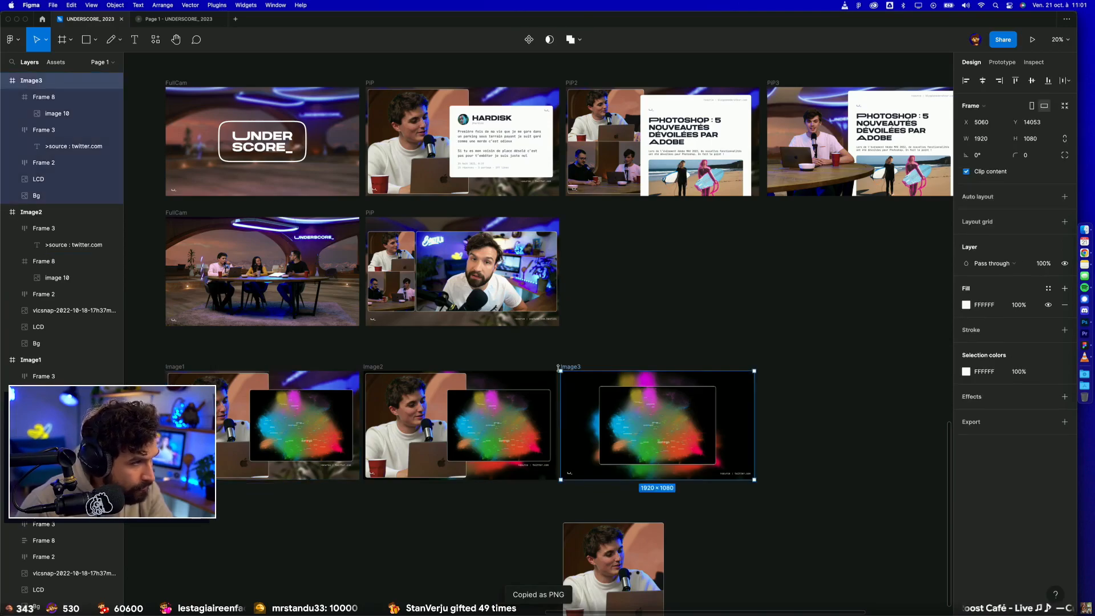
left_click(41, 195)
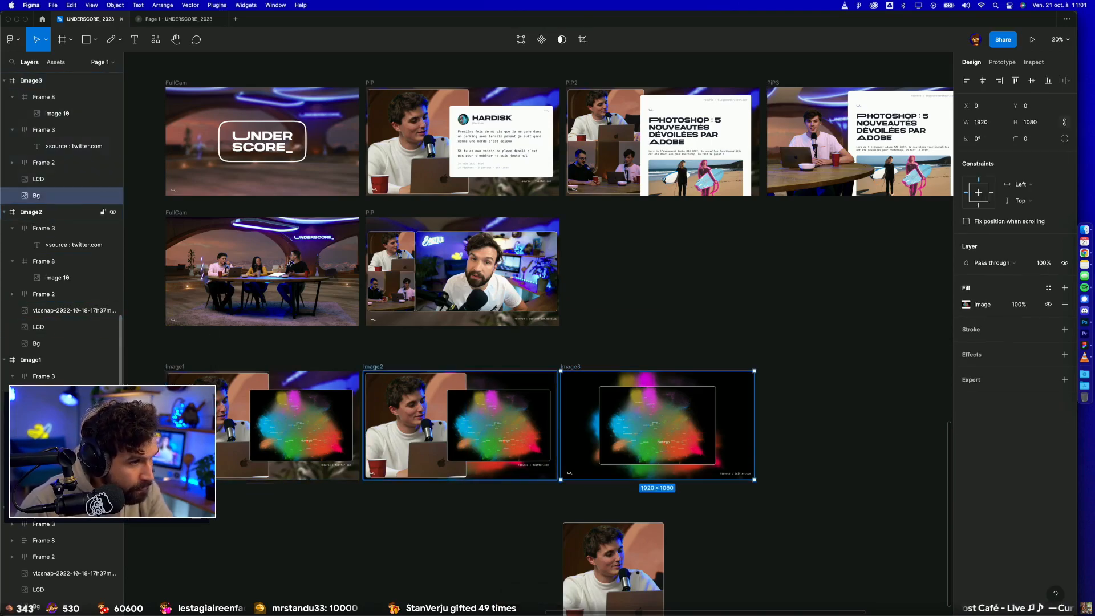
left_click(669, 329)
Step: Delete the Image3 frame and place a duplicate of the three-camera PiP frame beside Image2 instead
scroll(718, 344, "down", 3)
scroll(701, 313, "right", 3)
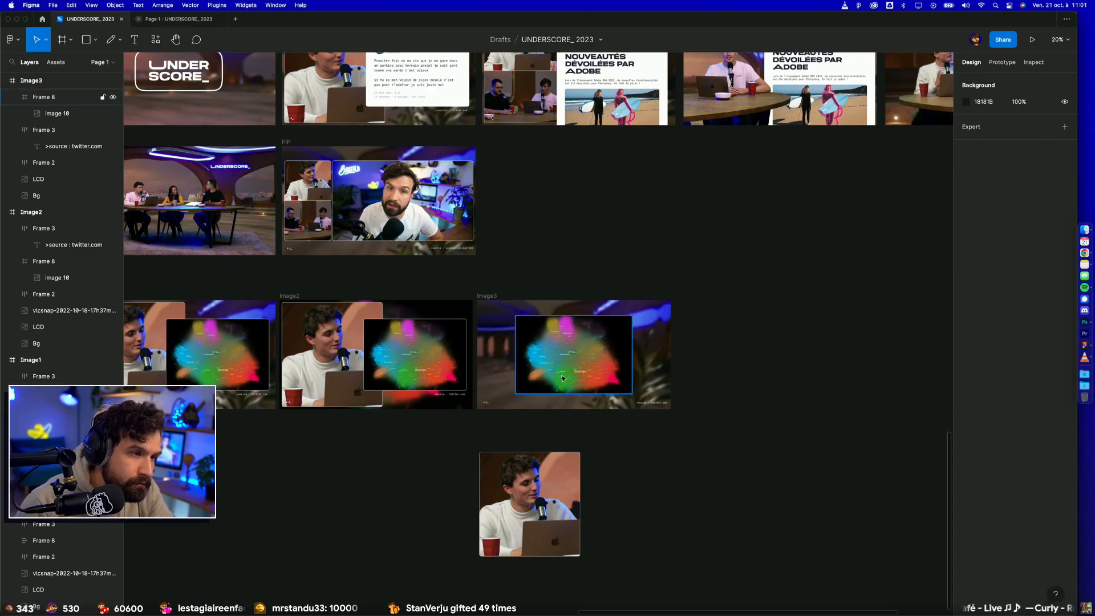
left_click(486, 297)
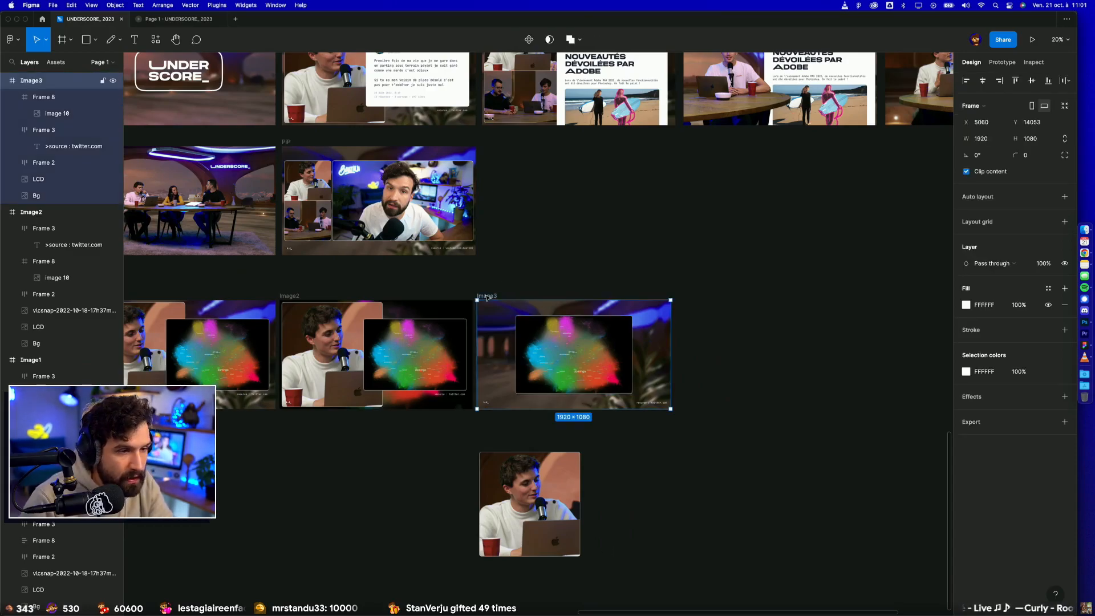
key("Delete")
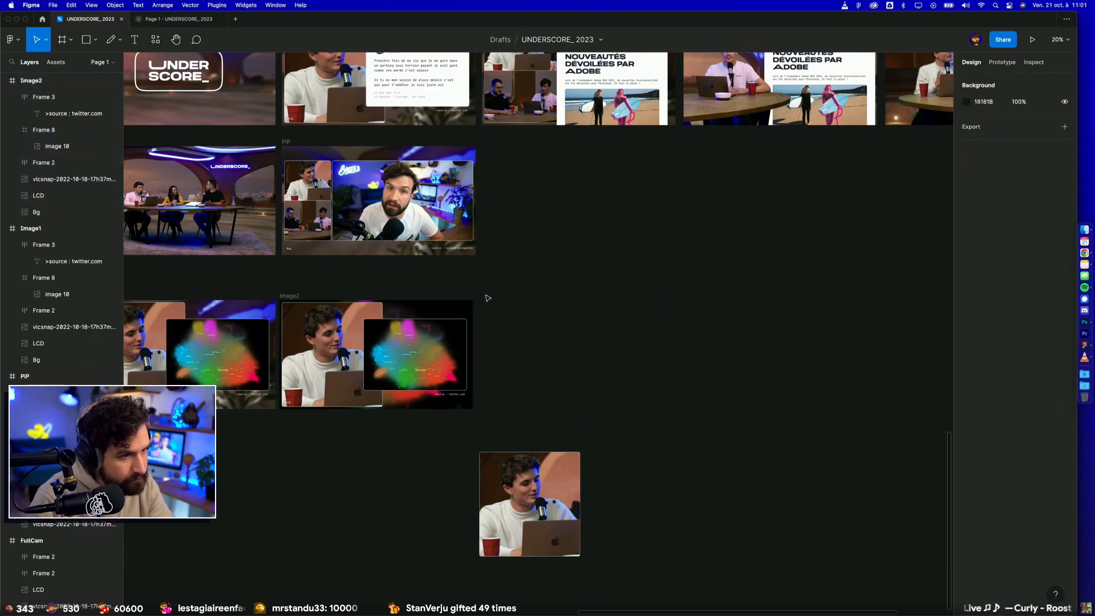
left_click_drag(361, 188, 483, 297)
Step: Try pasting the Image2 map's properties onto the large camera shot in the PiP duplicate
left_click(527, 494)
left_click(431, 338, "super")
key("alt+super+c")
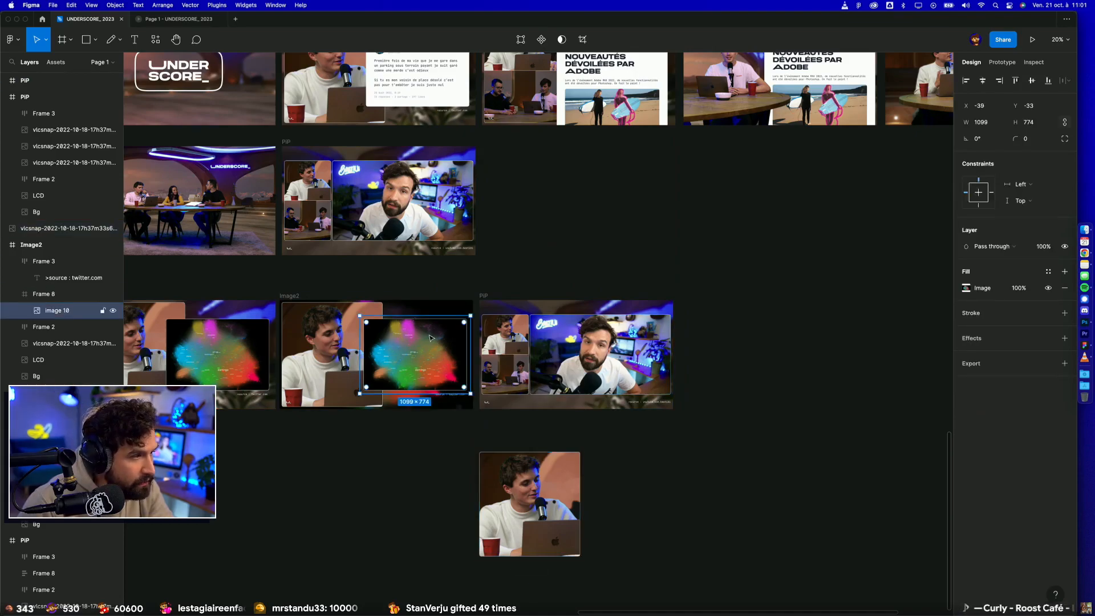
left_click(593, 354)
key("alt+super+v")
left_click(655, 244)
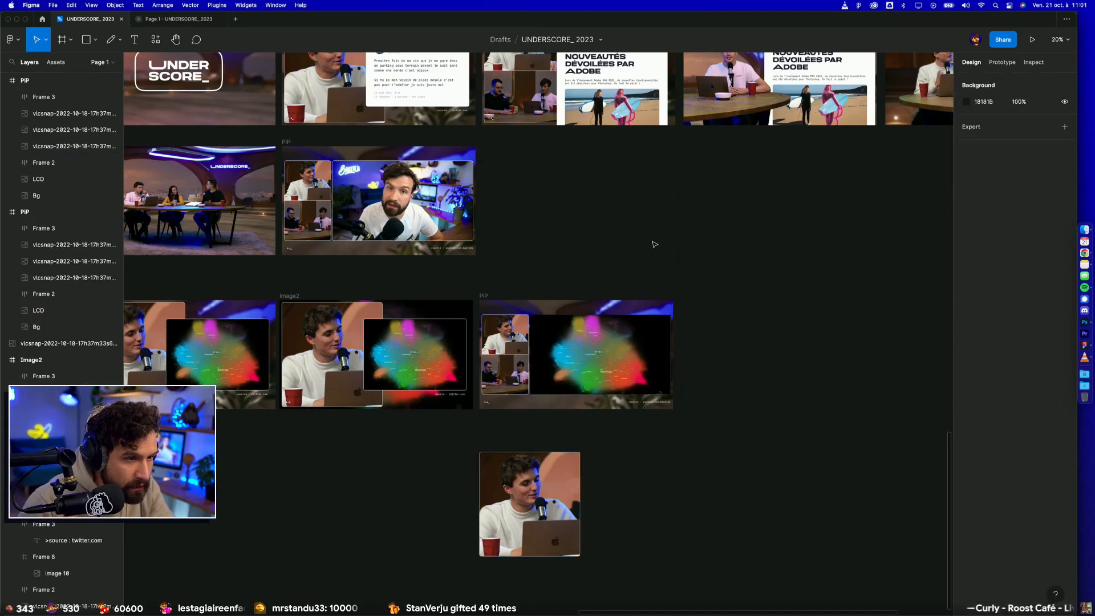
key("super+z")
key("super+z")
Step: Replace the large camera shot in the PiP duplicate with the map image copied from Image2
left_click(409, 360, "super")
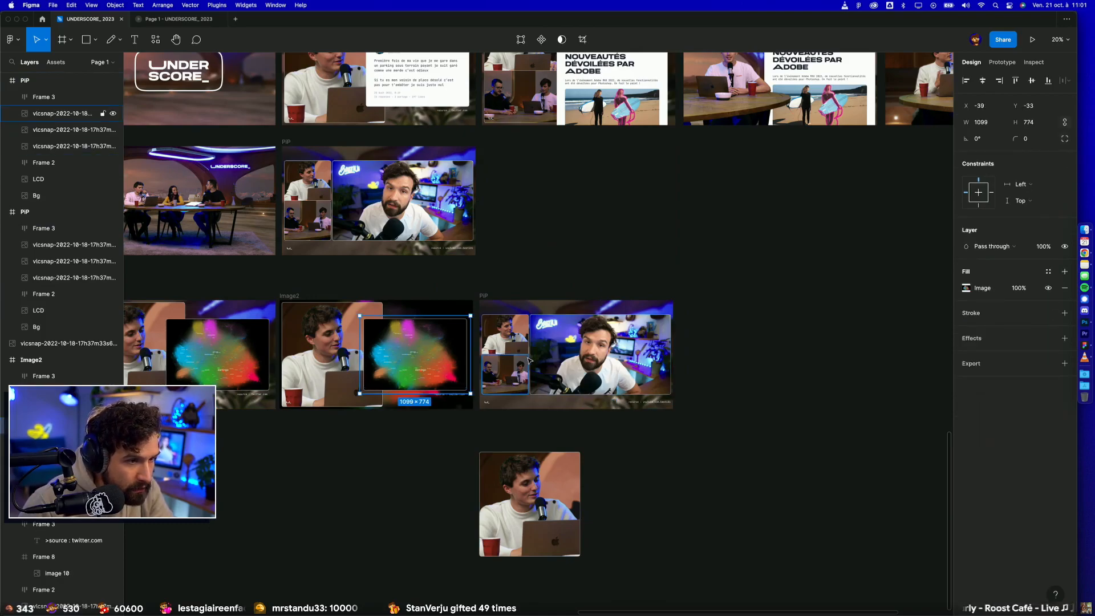
left_click(651, 326, "super")
left_click(425, 351, "super")
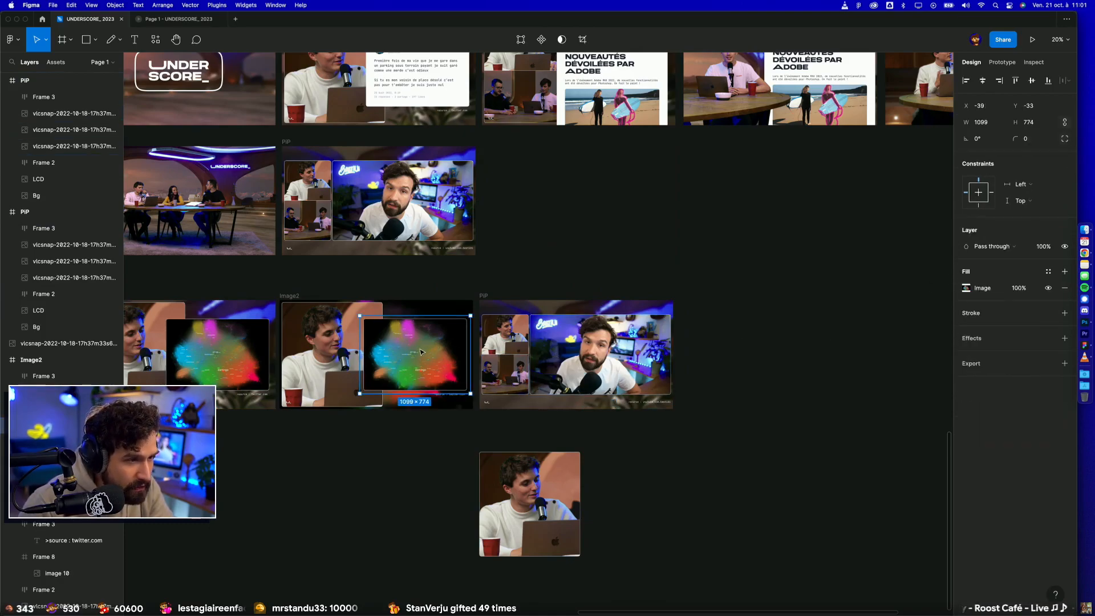
left_click(651, 340, "super")
key("super+shift+r")
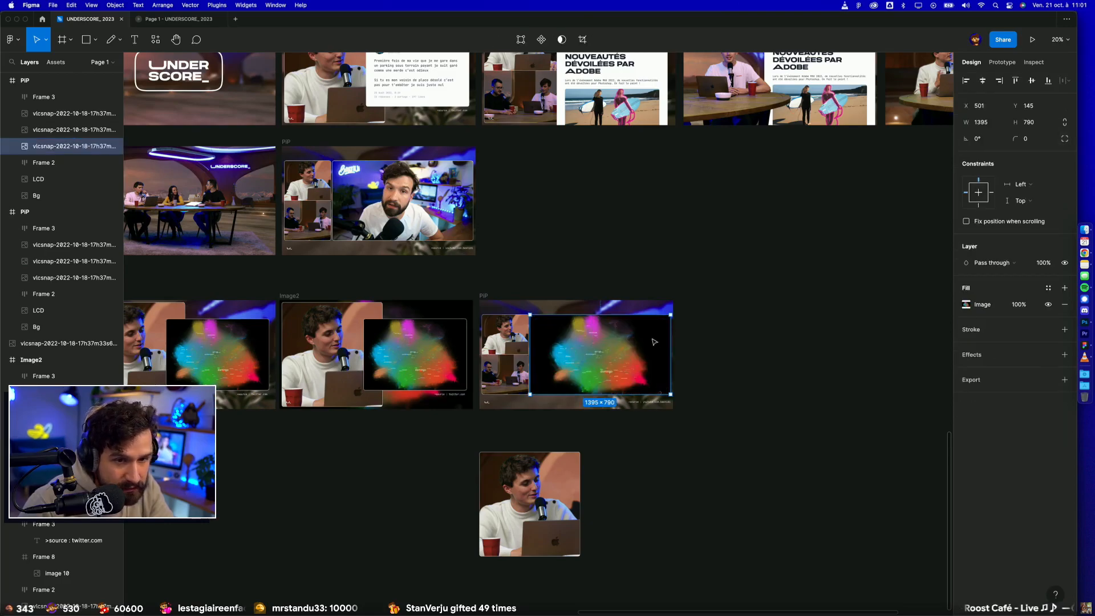
Step: Give the large map image in the PiP duplicate a centered FFFFFF stroke with a width of 2
left_click(987, 361)
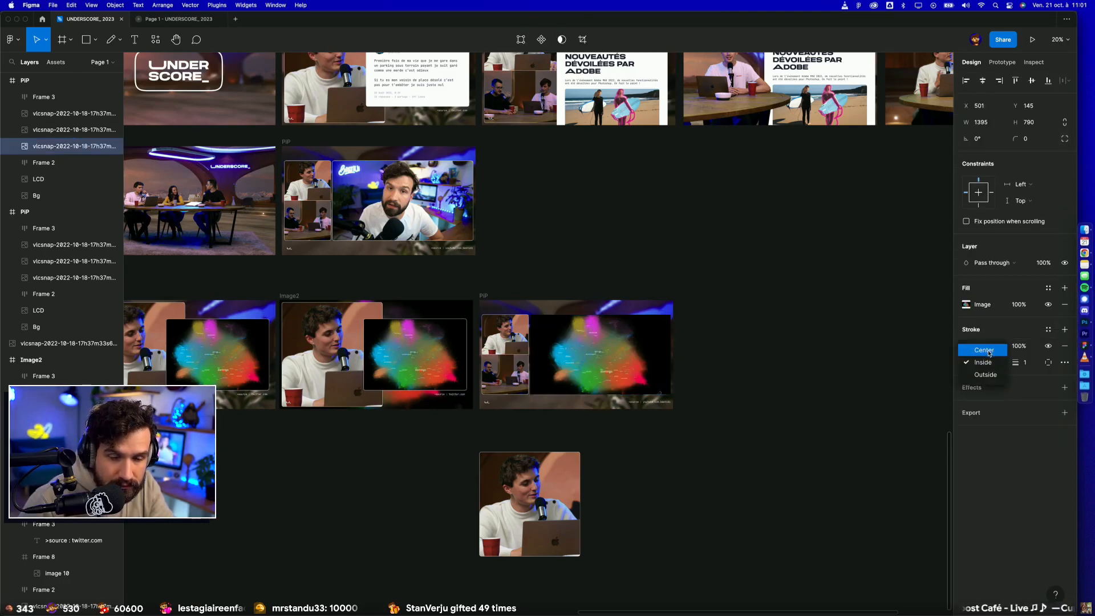
left_click(983, 349)
left_click(982, 344)
type("ffffff")
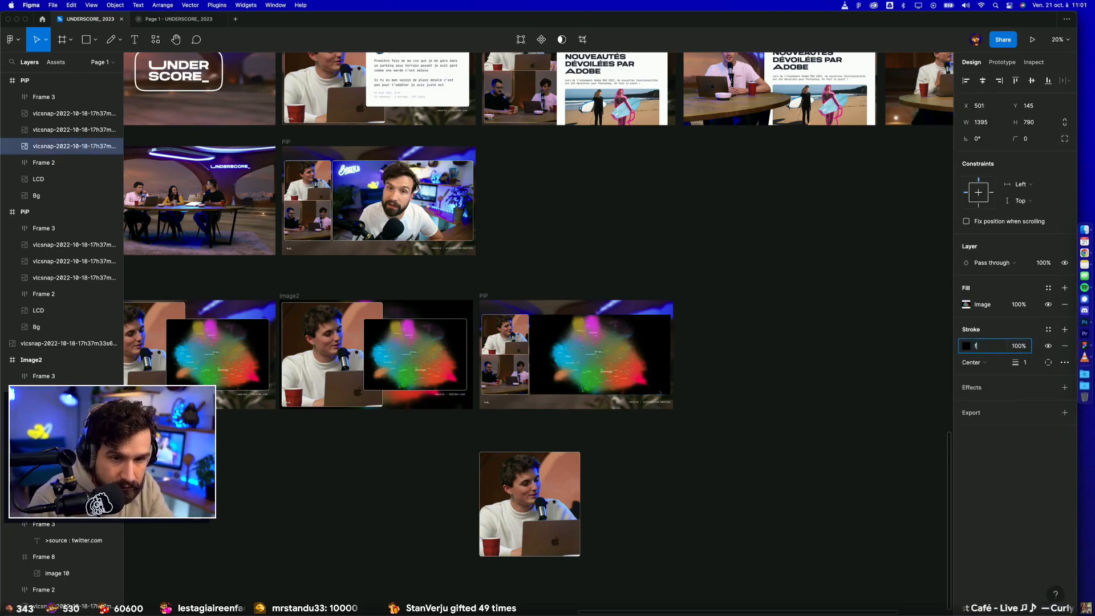
key("Return")
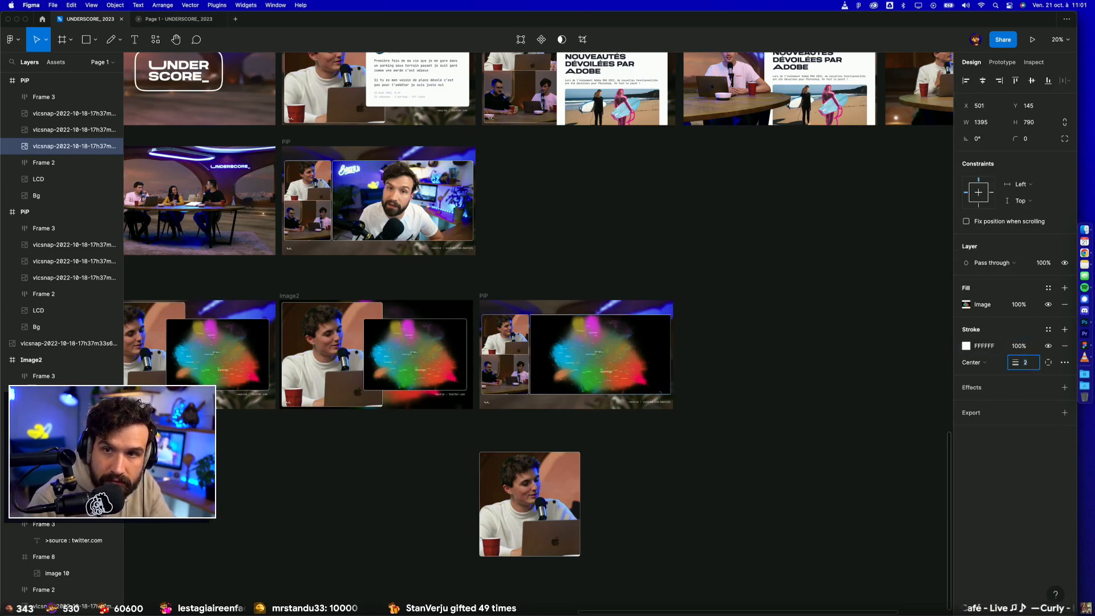
left_click(852, 441)
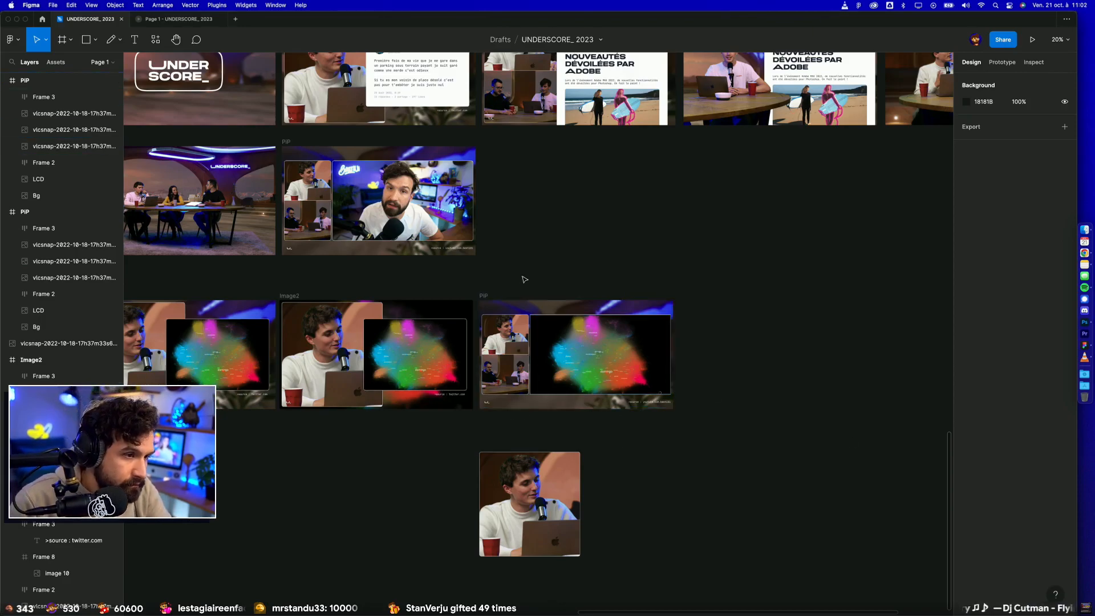
Step: Round all corners of the large map image to 16 and apply about 65% corner smoothing
scroll(524, 278, "up", 5)
scroll(552, 279, "down", 4)
scroll(552, 279, "right", 2)
left_click(506, 322)
left_click(1030, 143)
type("16")
key("Return")
left_click(1065, 138)
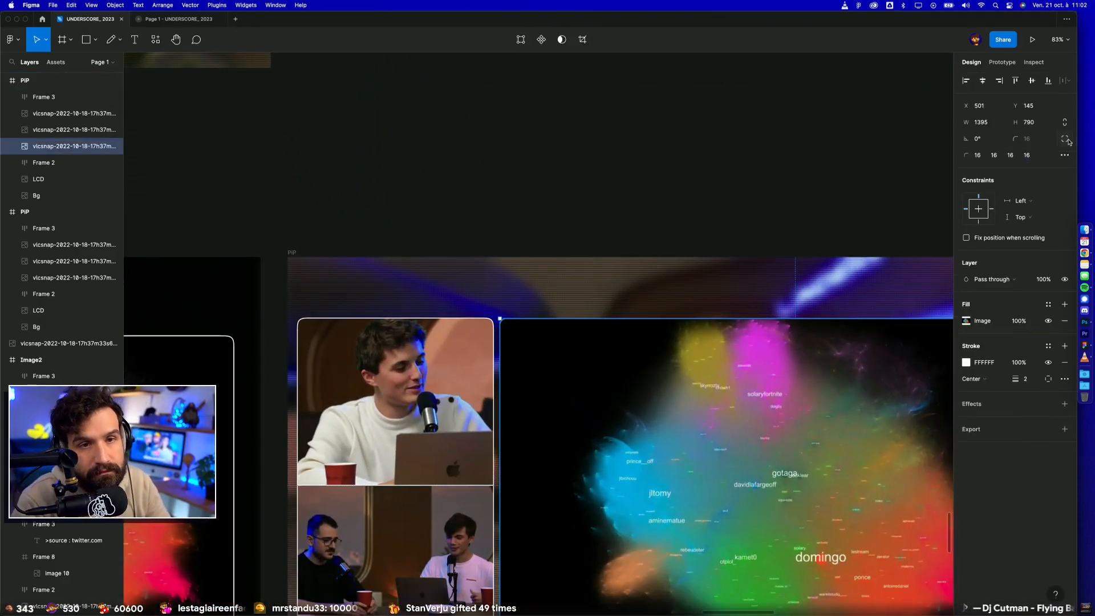
left_click(1065, 155)
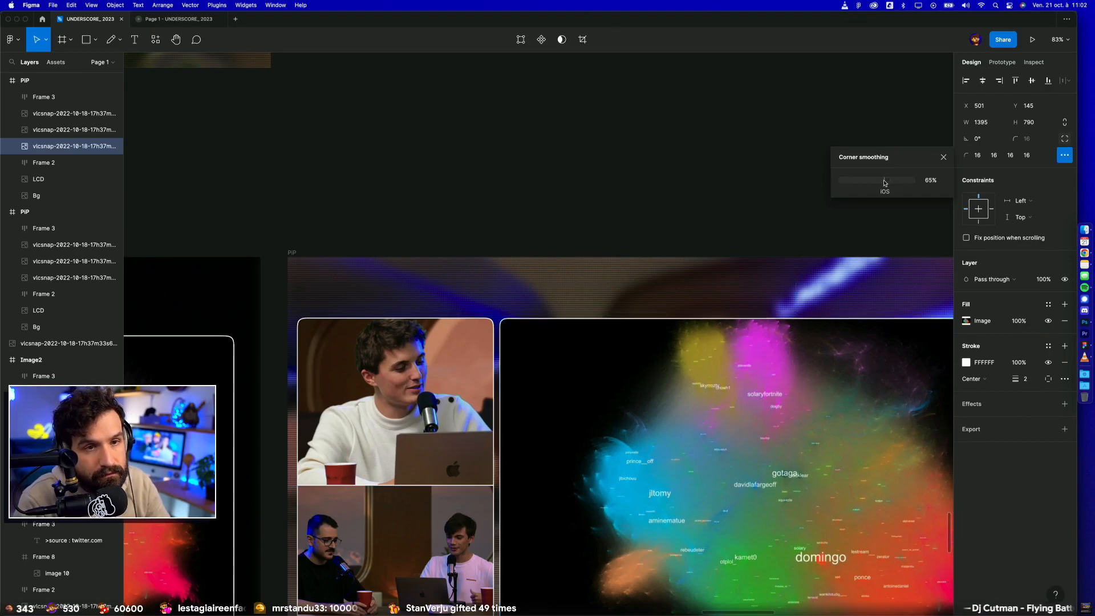
left_click(819, 164)
Step: Delete the stray single-camera shot lying on the canvas below the PiP duplicate
key("shift+1")
scroll(783, 156, "up", 2)
scroll(784, 156, "right", 2)
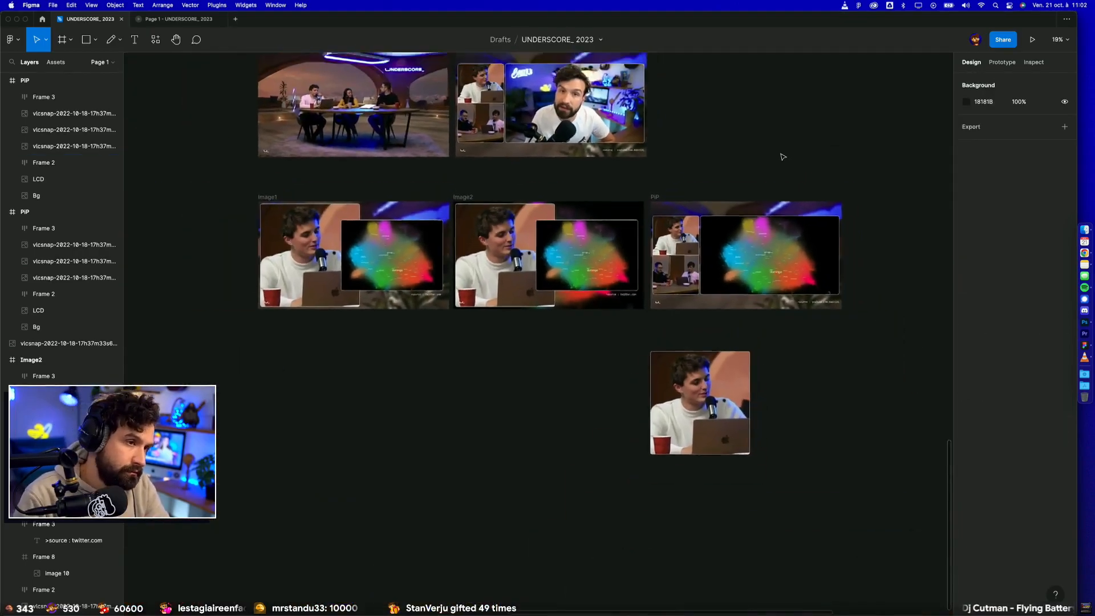
left_click(658, 409)
key("Delete")
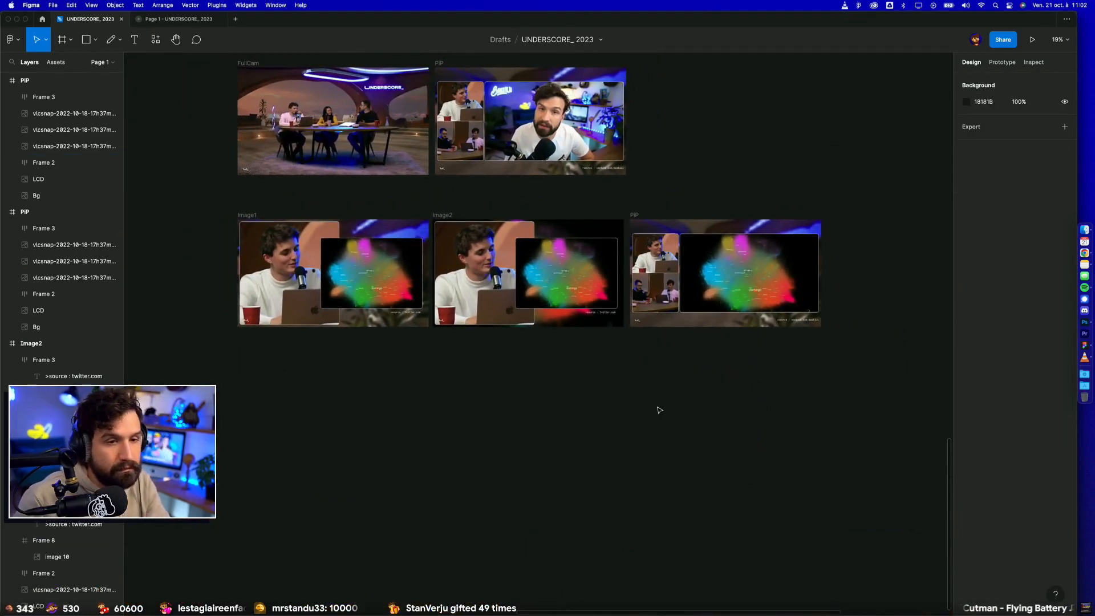
scroll(655, 408, "up", 5)
scroll(594, 465, "up", 3)
scroll(593, 465, "right", 3)
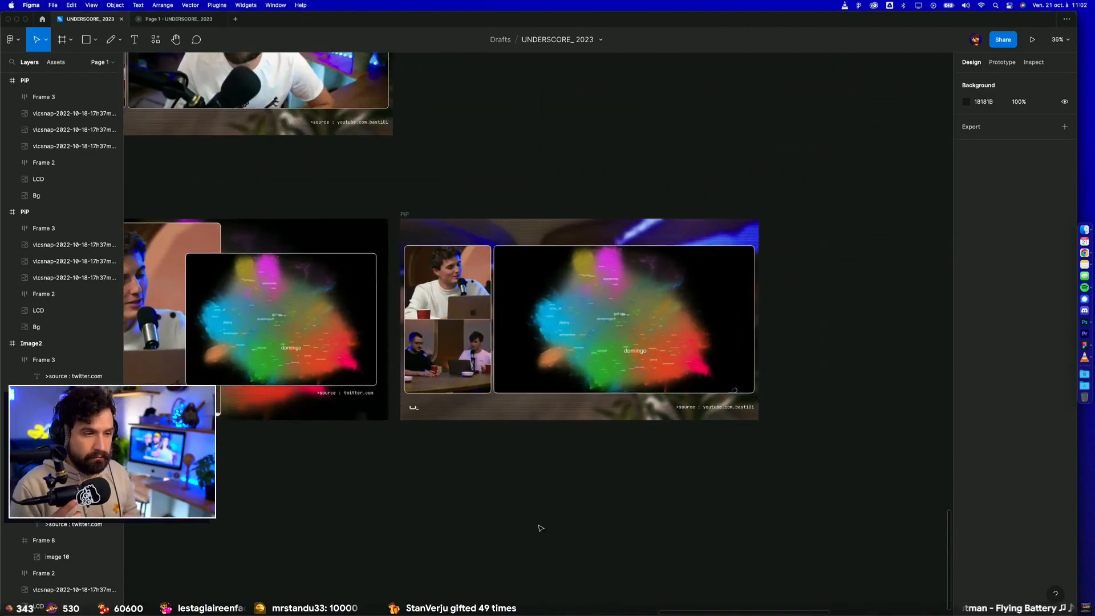
scroll(711, 517, "right", 4)
scroll(711, 518, "up", 2)
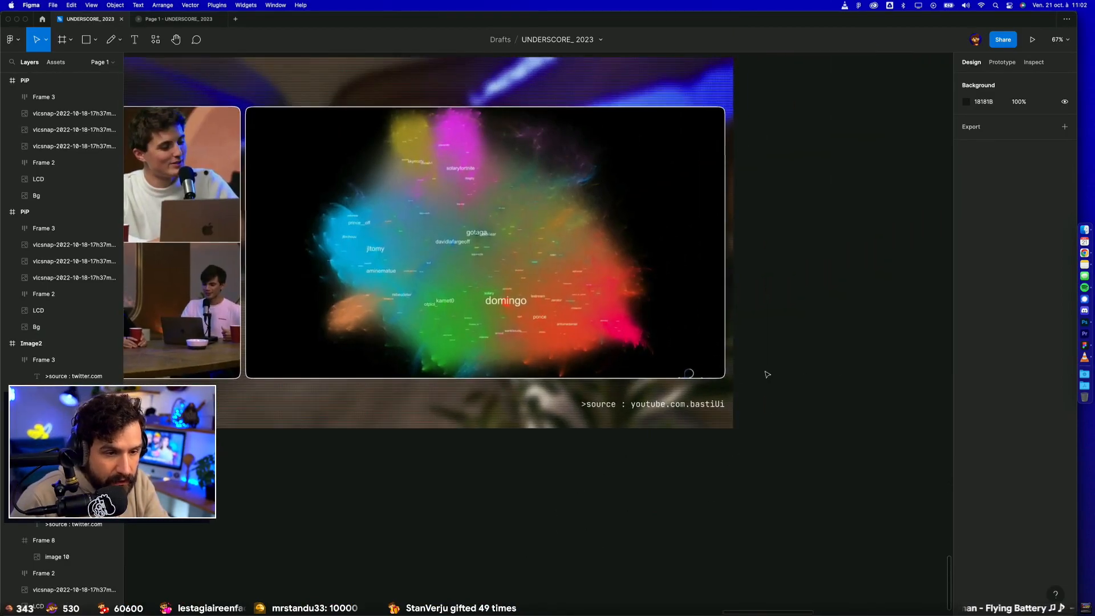
Step: Change the source caption under the large map image in the PiP duplicate to ">source : twitter.com"
double_click(632, 403)
double_click(631, 404)
left_click_drag(632, 404, 725, 404)
type("Tw")
key("BackSpace")
key("BackSpace")
type("twitter.com")
key("Escape")
left_click(839, 453)
left_click(653, 404)
left_click(670, 343, "shift")
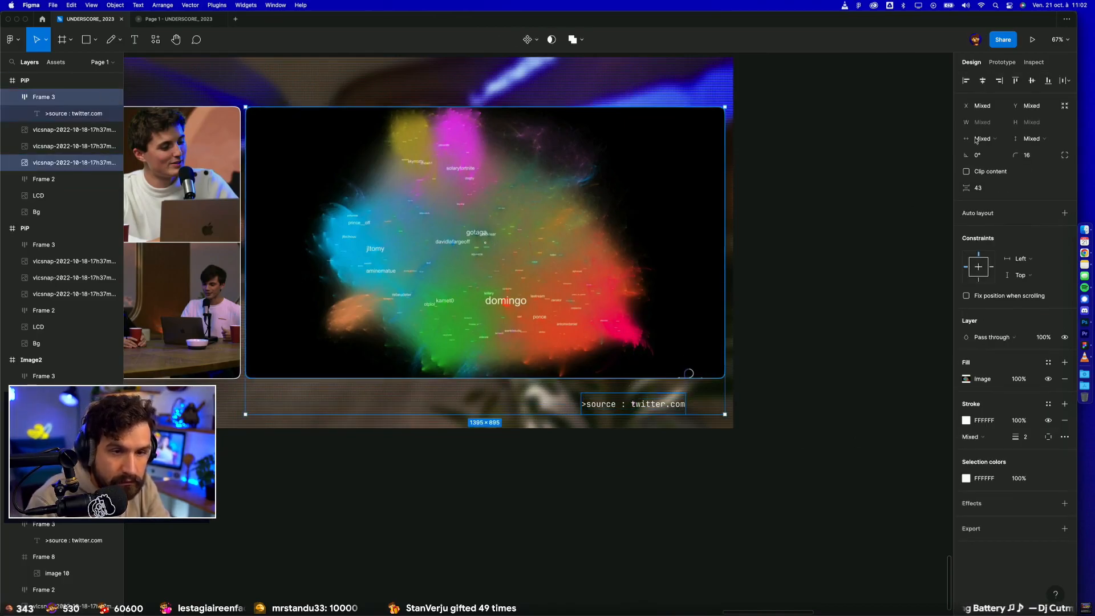
left_click(802, 320)
Step: Compare the Image1, Image2 and PiP map layouts with the FullCam and PiP frames in the row above
scroll(803, 322, "down", 5)
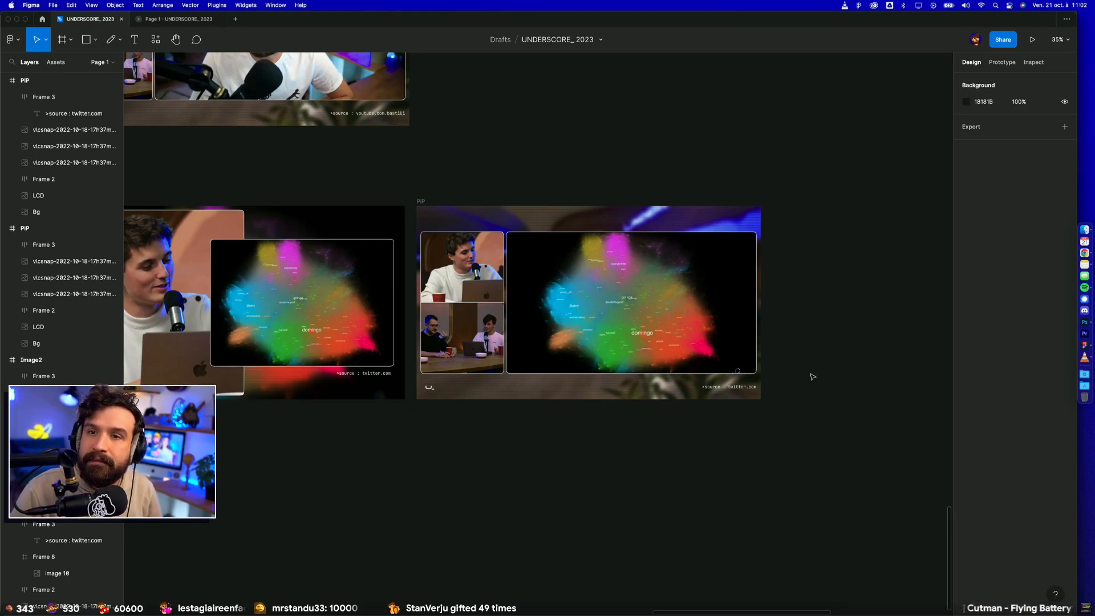
scroll(713, 425, "left", 5)
scroll(714, 425, "up", 5)
scroll(714, 425, "left", 2)
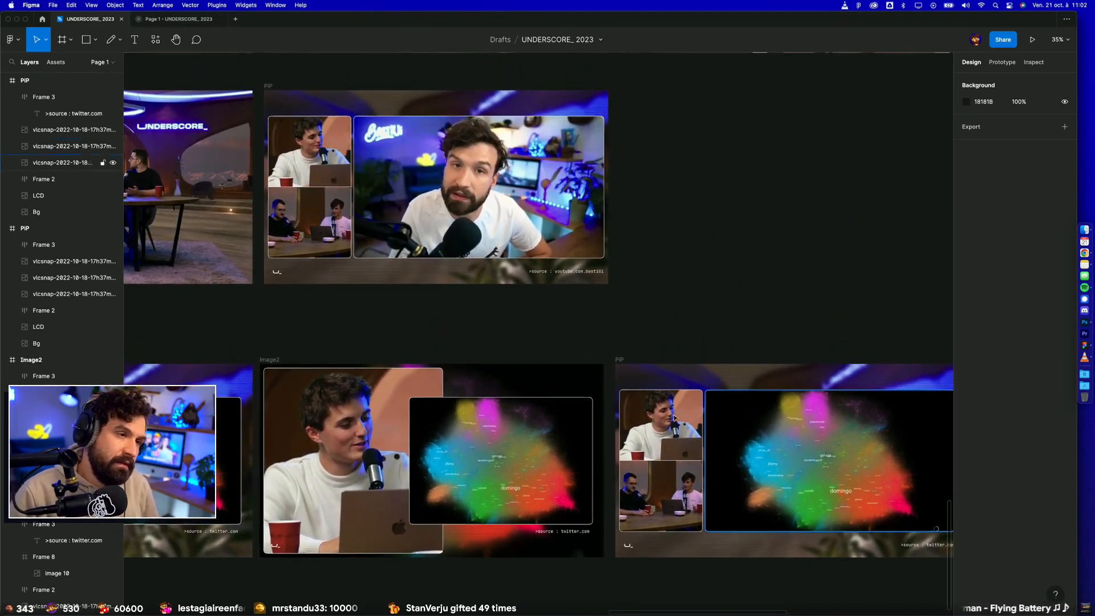
scroll(557, 315, "left", 8)
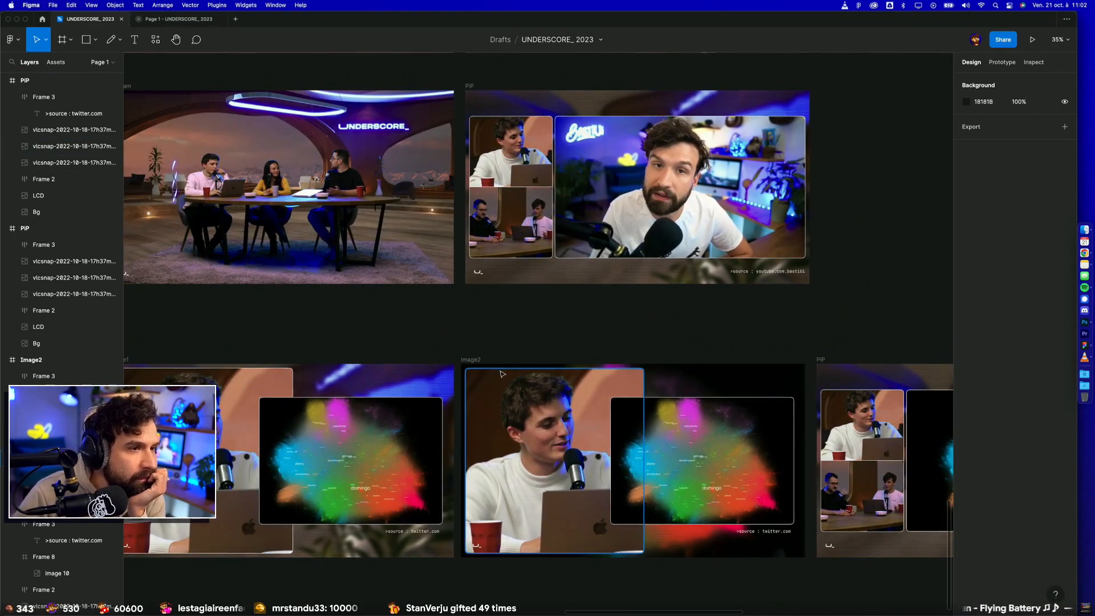
scroll(514, 348, "right", 7)
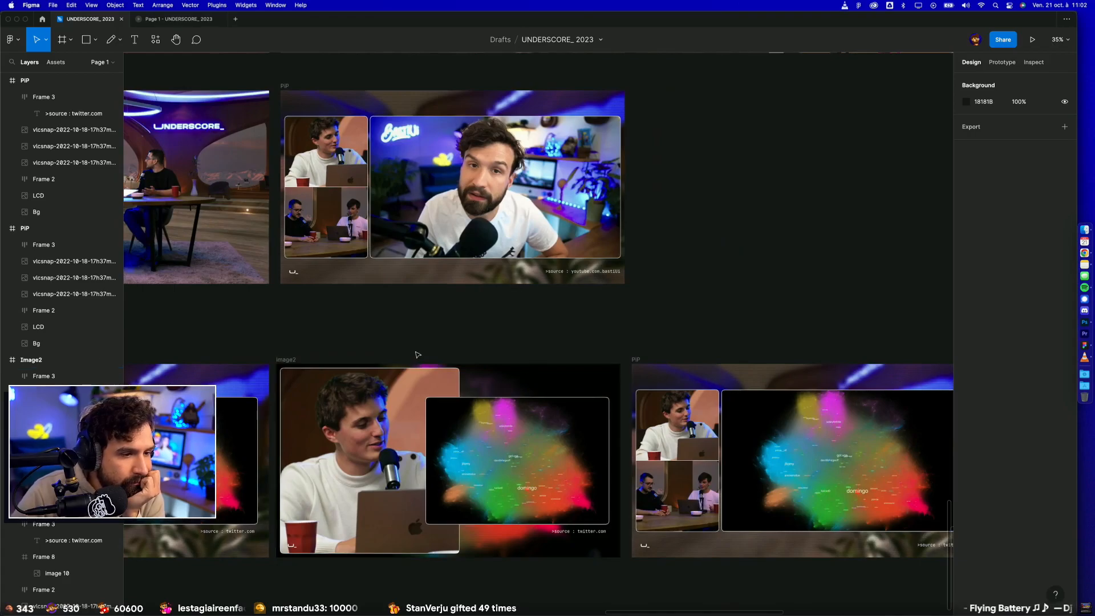
scroll(419, 355, "down", 2)
scroll(421, 560, "left", 3)
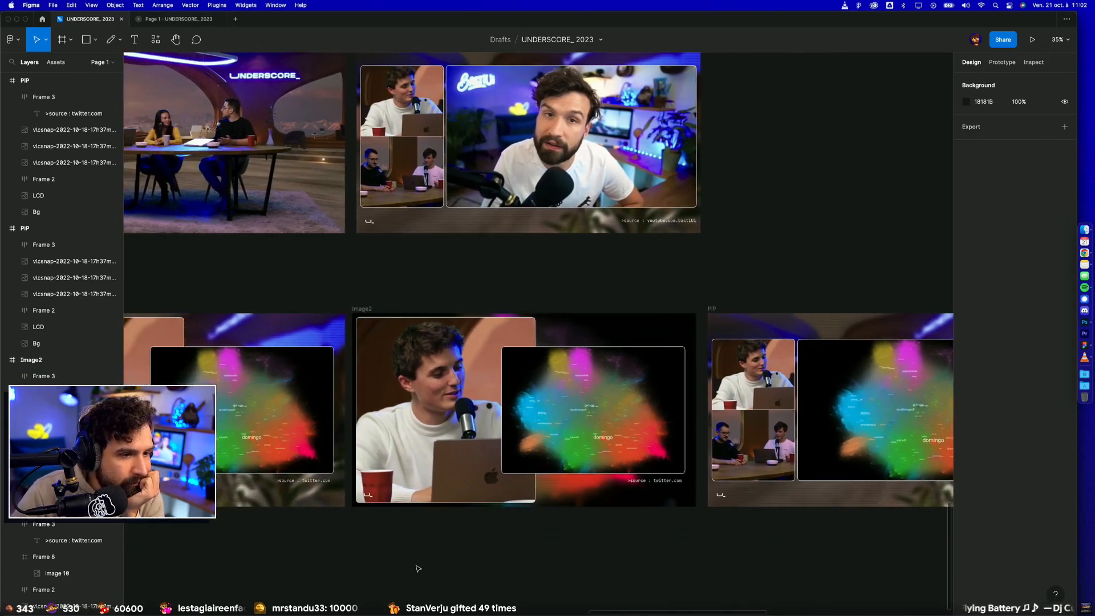
scroll(354, 543, "left", 12)
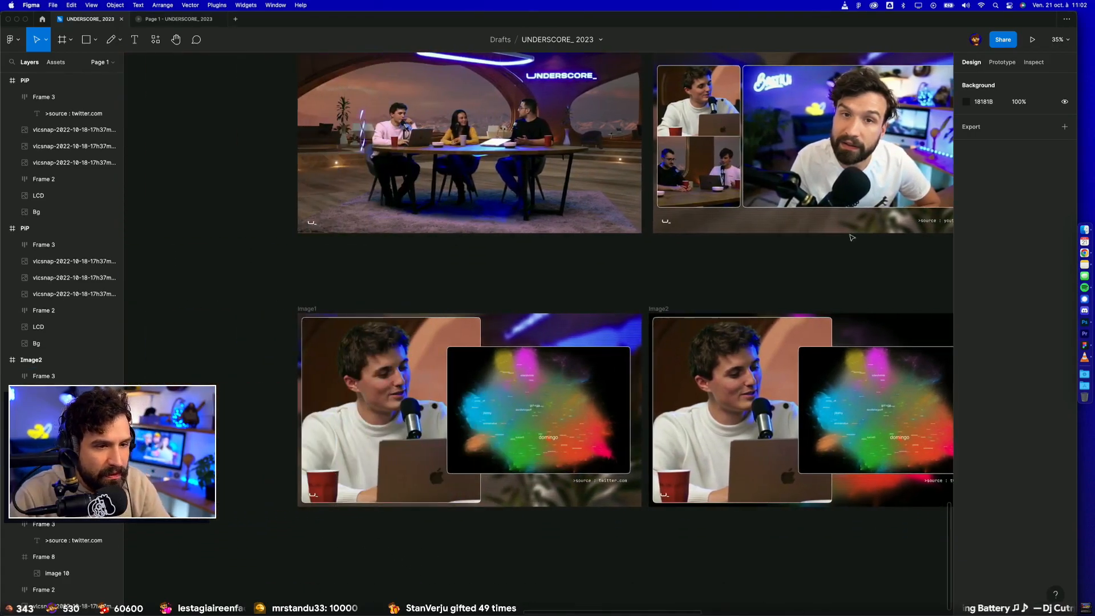
Step: Delete the Image2 frame from the image row
left_click(653, 309)
key("Delete")
scroll(654, 311, "down", 4)
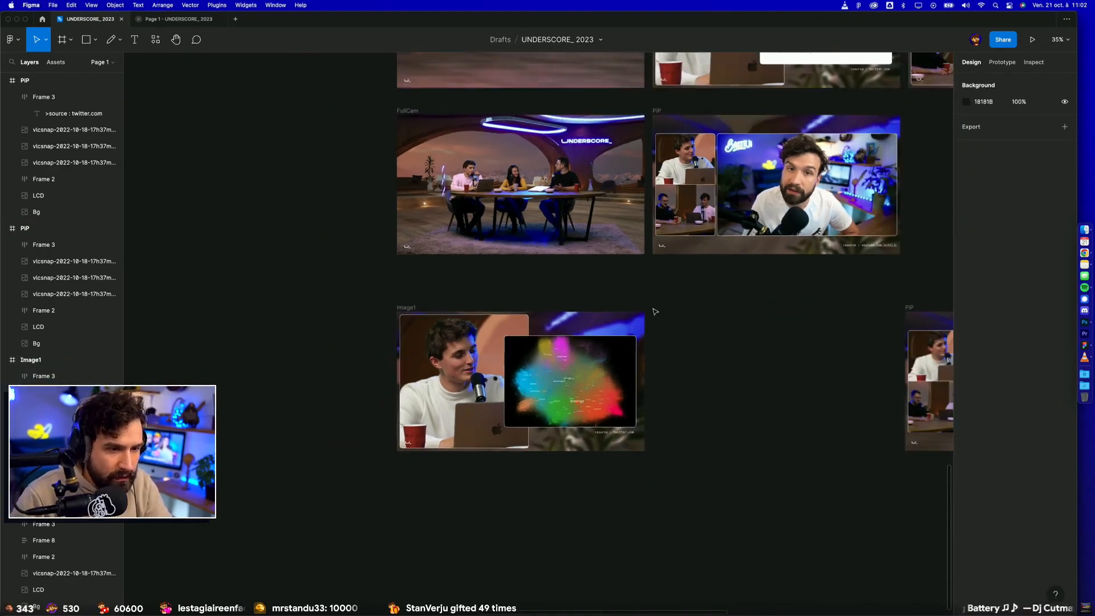
Step: Move the PiP map frame directly beside Image1, aligned beneath the PiP frame of the row above
scroll(821, 289, "down", 2)
left_click_drag(882, 299, 679, 308)
left_click(645, 291)
scroll(643, 297, "up", 4)
scroll(641, 321, "right", 1)
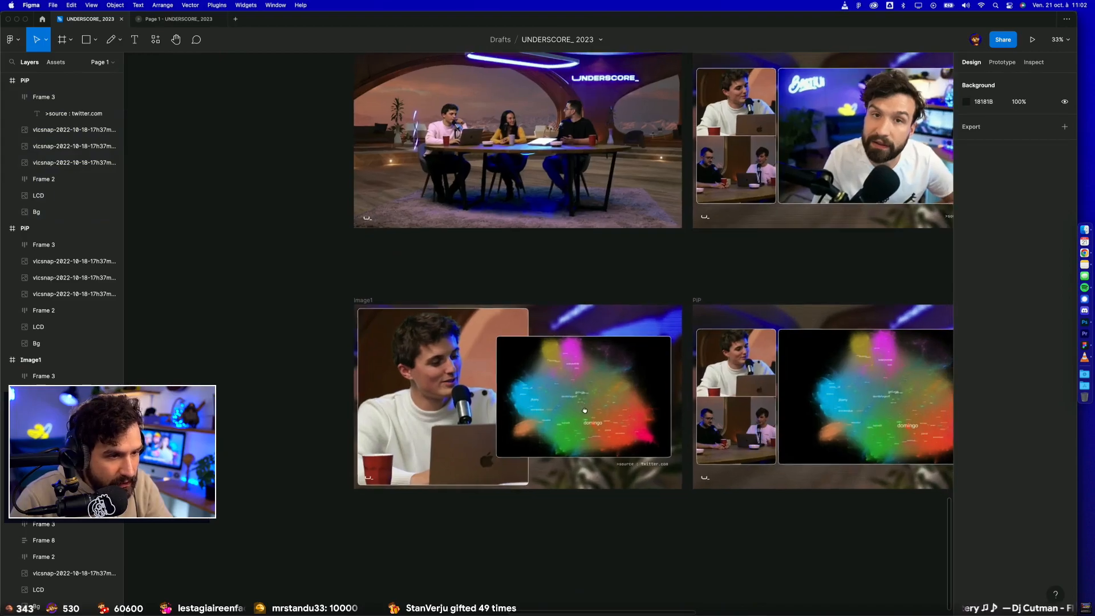
Step: Review the storyboard rows, examining the PiP3 layout with the article card behind the cut-out presenter
scroll(664, 567, "right", 5)
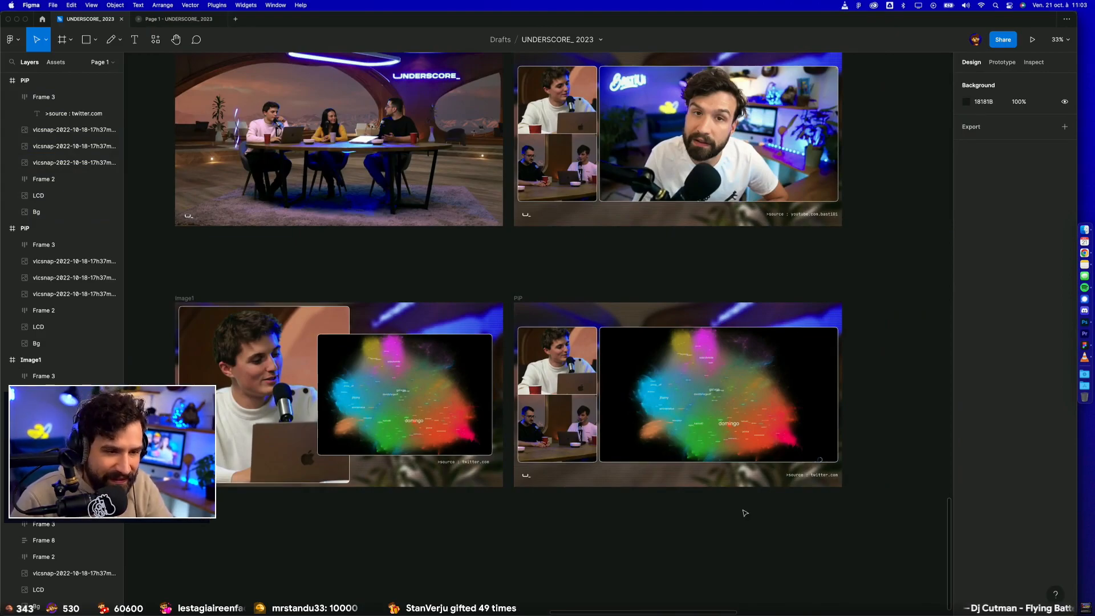
scroll(745, 513, "up", 1)
scroll(540, 442, "up", 5)
scroll(540, 447, "down", 7)
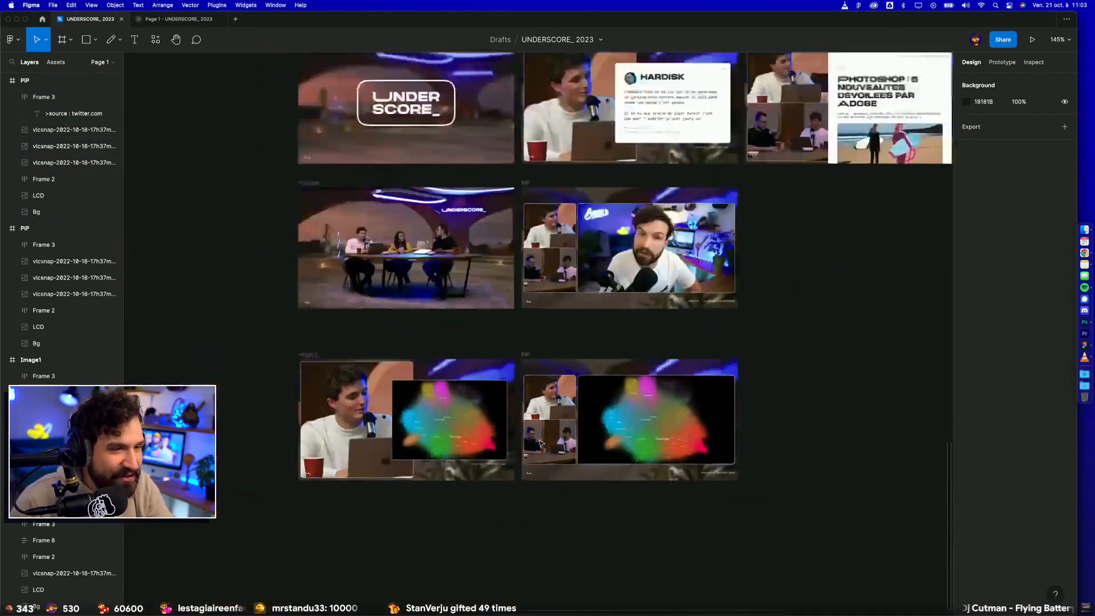
left_click_drag(797, 331, 408, 505)
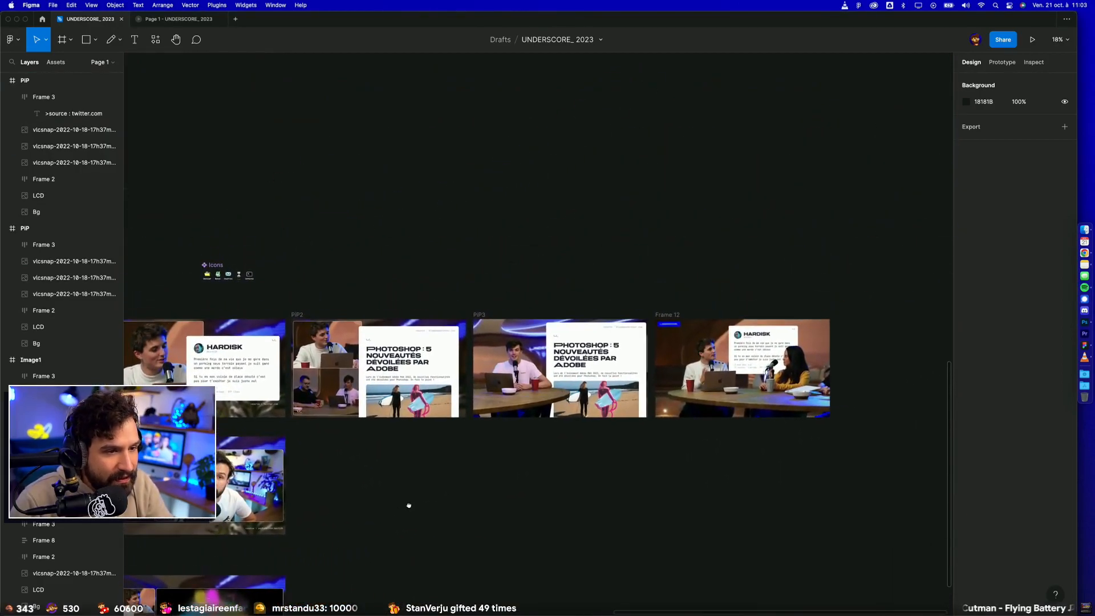
scroll(593, 381, "up", 5)
left_click_drag(521, 508, 540, 534)
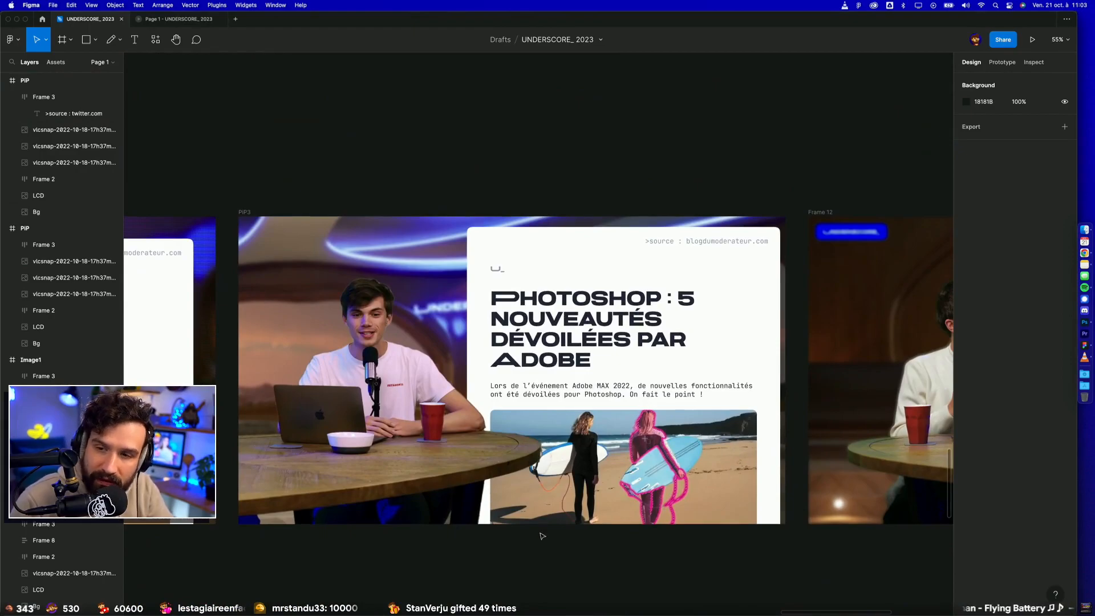
scroll(541, 536, "up", 1)
scroll(544, 547, "down", 1)
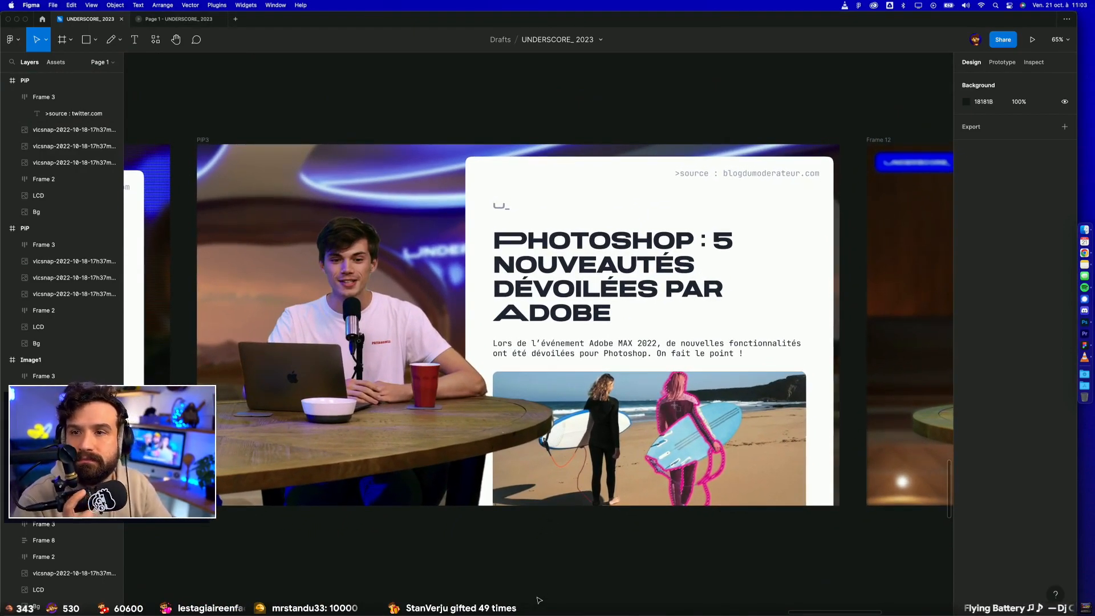
scroll(539, 600, "down", 3, "ctrl")
scroll(539, 599, "down", 5)
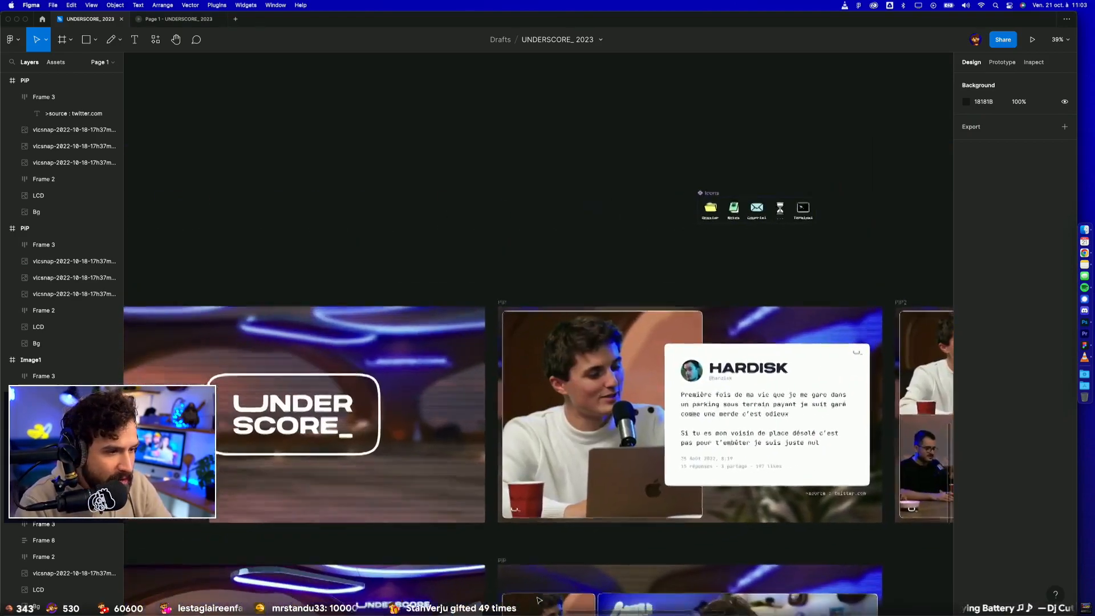
scroll(539, 600, "left", 5)
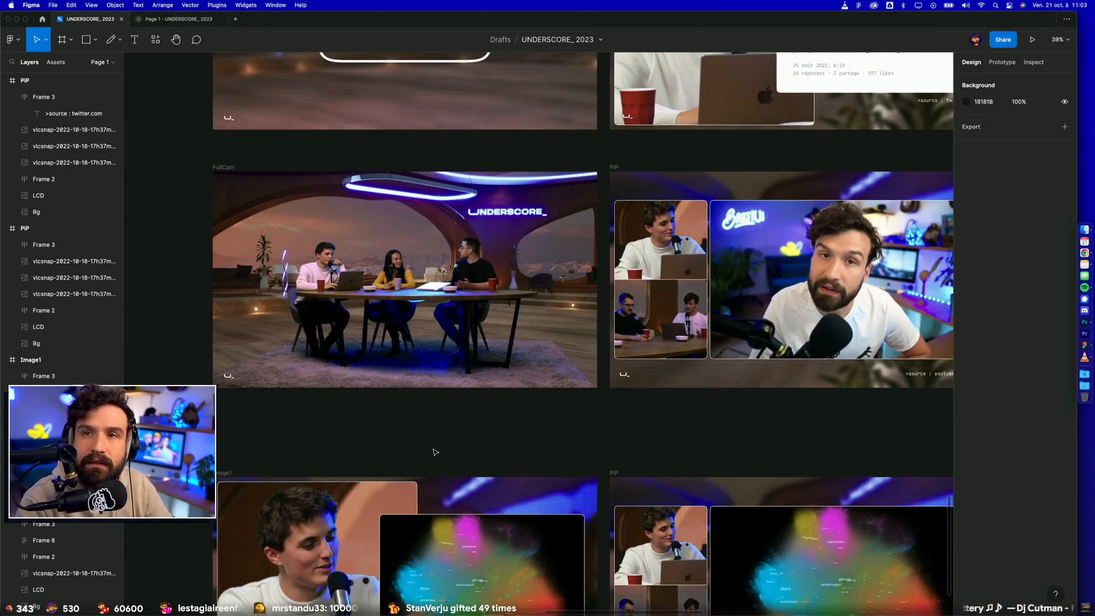
Step: Examine Frame 12, where the tweet card sits behind the speakers, and compare it with the other storyboard rows
scroll(435, 453, "down", 3, "ctrl")
scroll(435, 453, "right", 5)
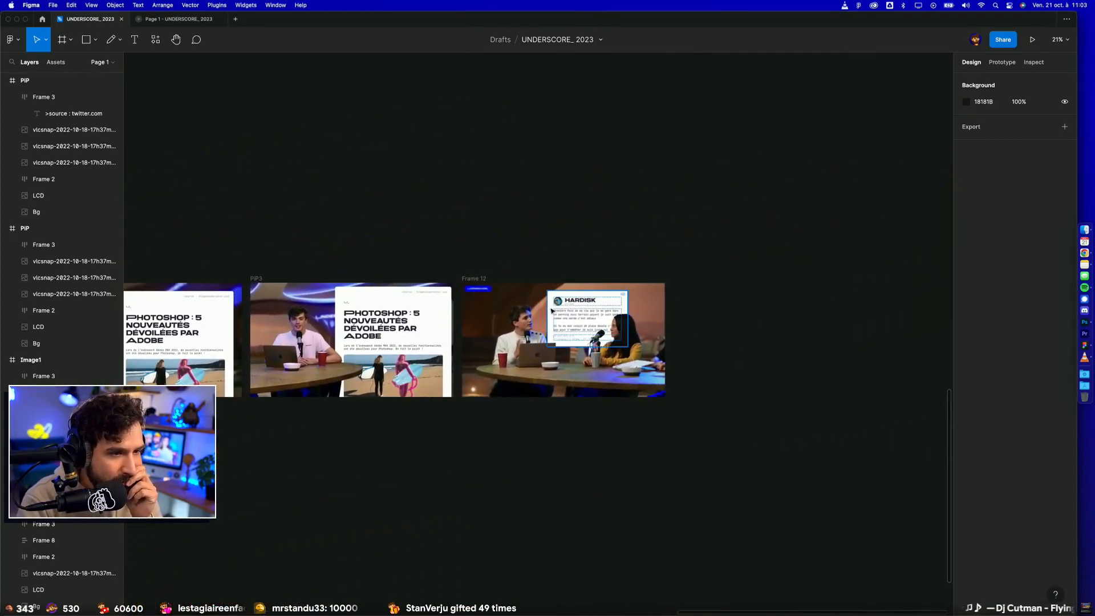
scroll(435, 453, "up", 5, "ctrl")
scroll(512, 546, "down", 5, "ctrl")
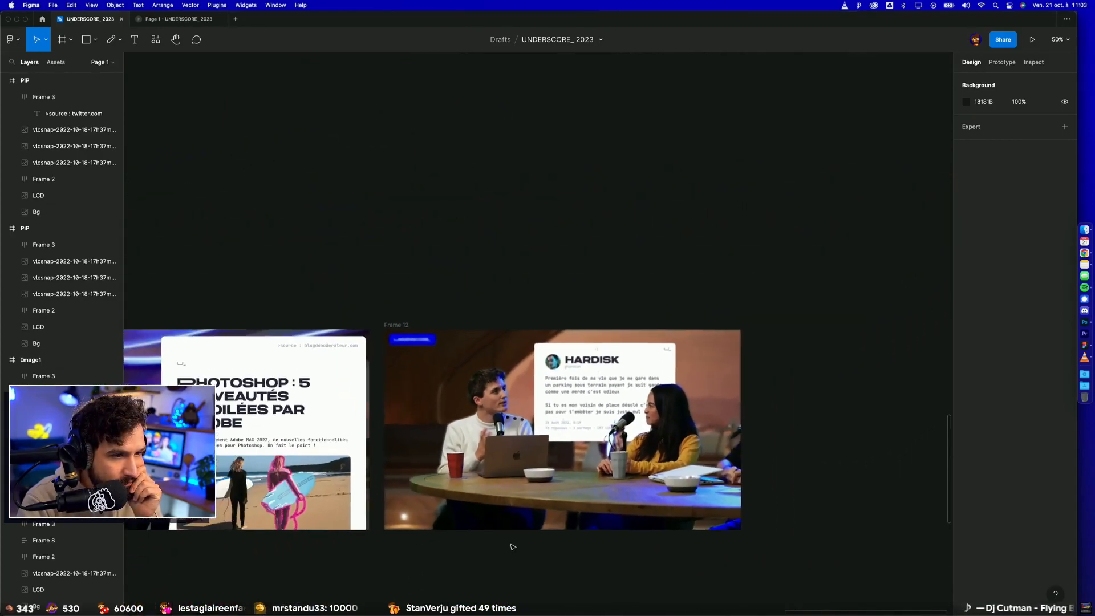
scroll(513, 547, "down", 4)
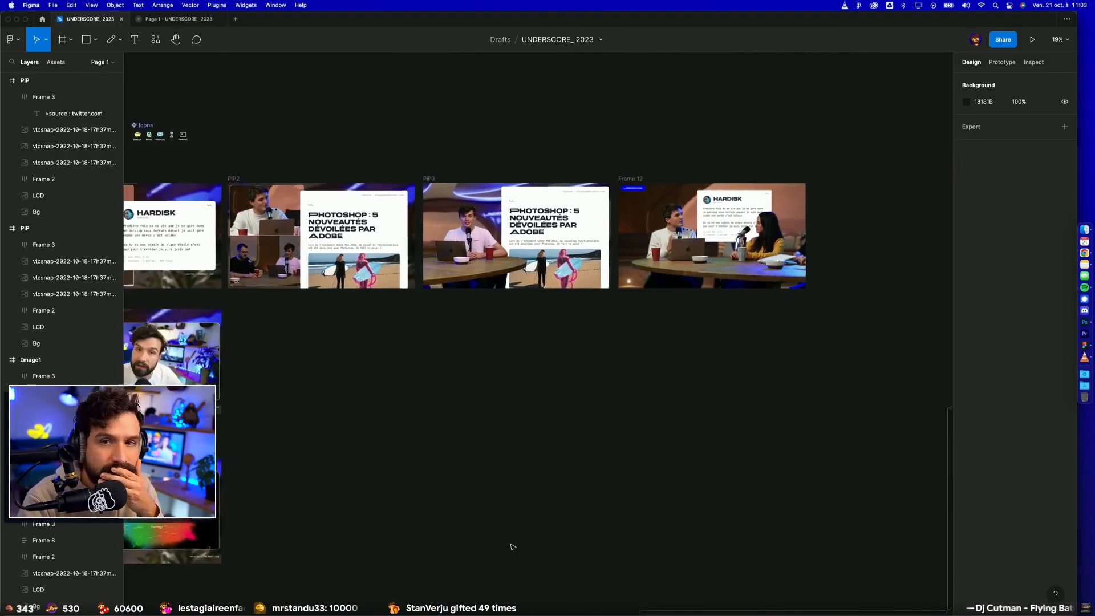
scroll(513, 547, "left", 10)
scroll(513, 547, "down", 2)
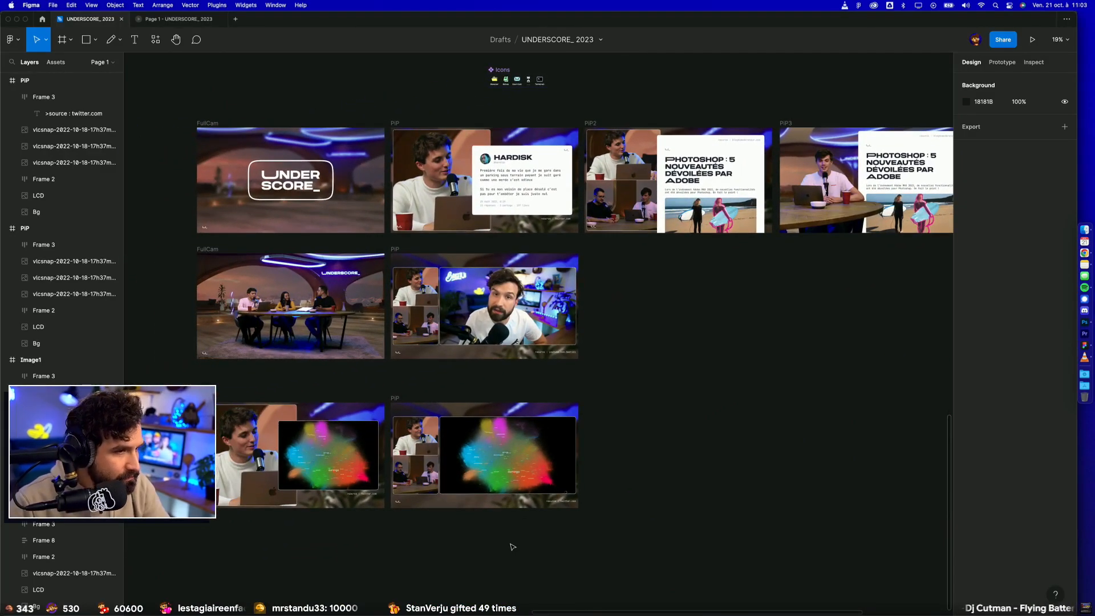
left_click_drag(633, 443, 494, 463)
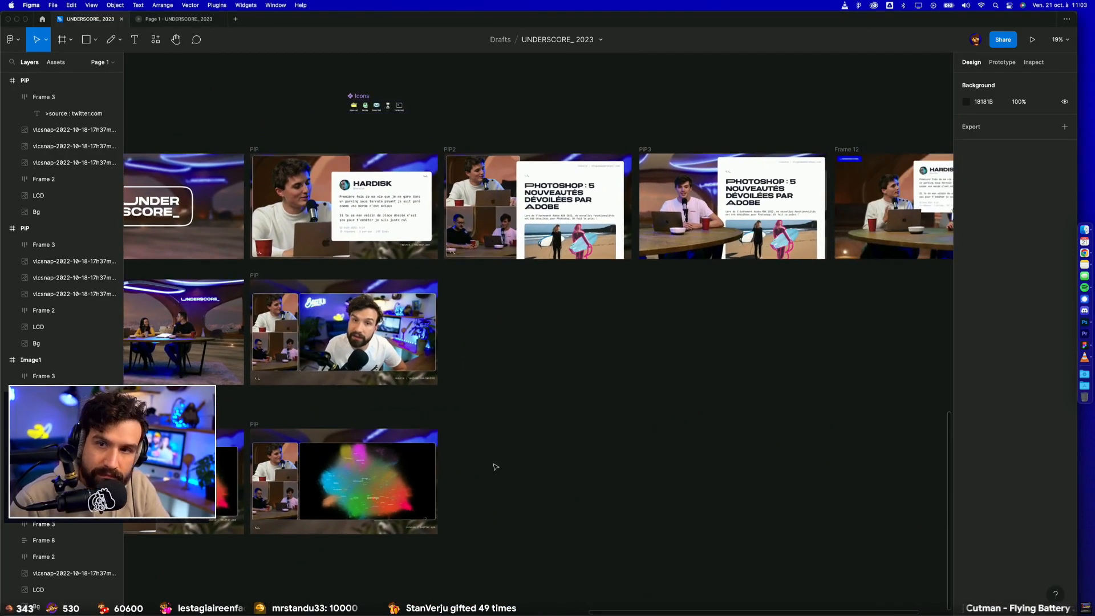
left_click_drag(625, 430, 523, 437)
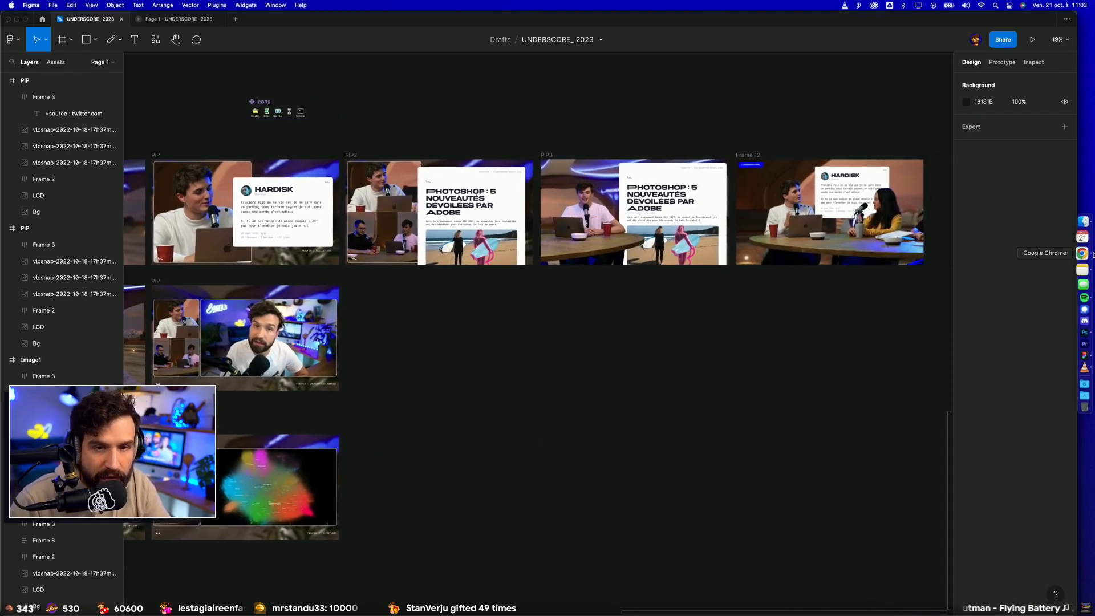
Step: Switch to Finder and preview the show snapshots in the VOD folder one after another to find a suitable camera shot
left_click(1091, 229)
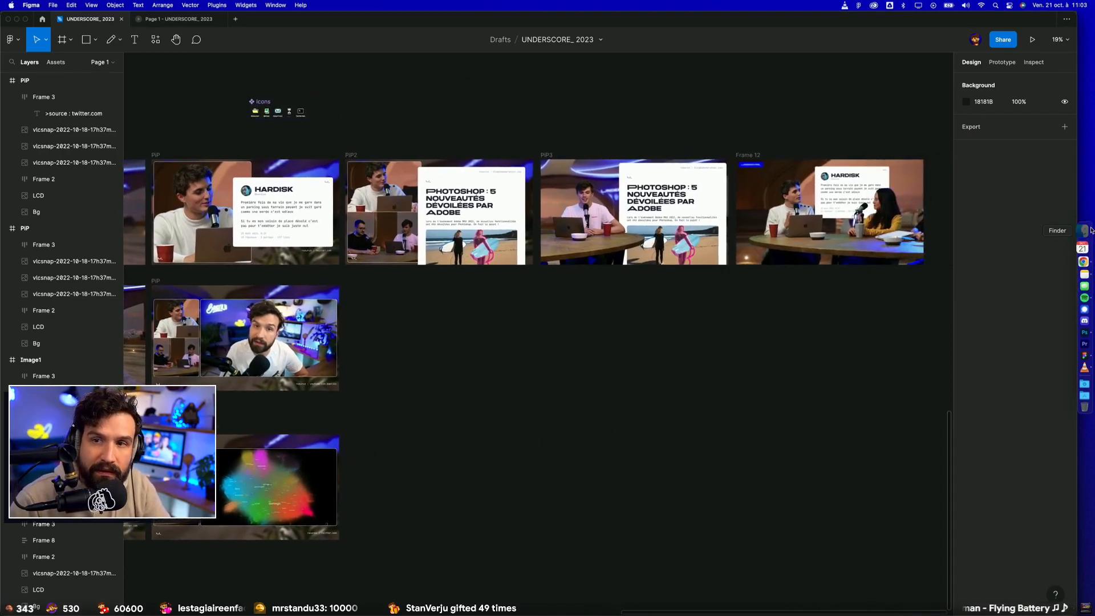
key("space")
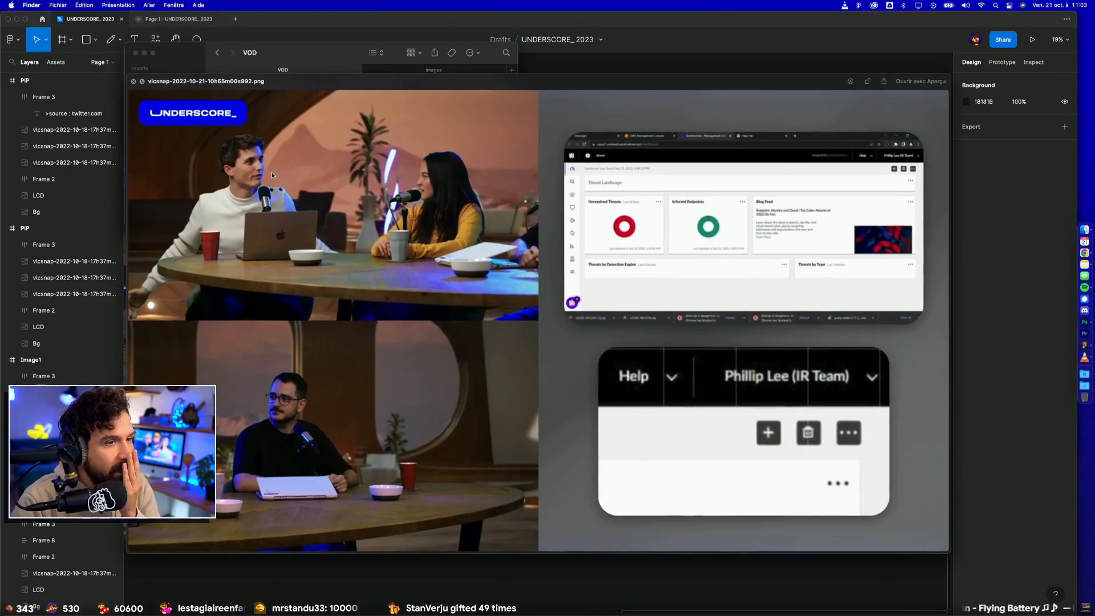
key("Up")
key("Up")
key("Up")
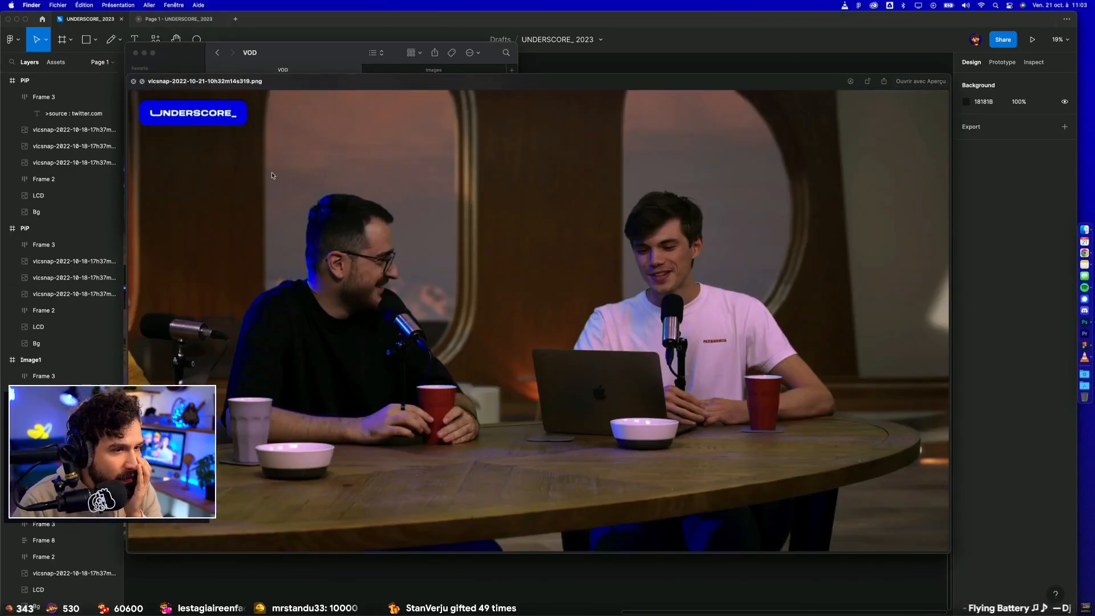
key("Up")
key("Up")
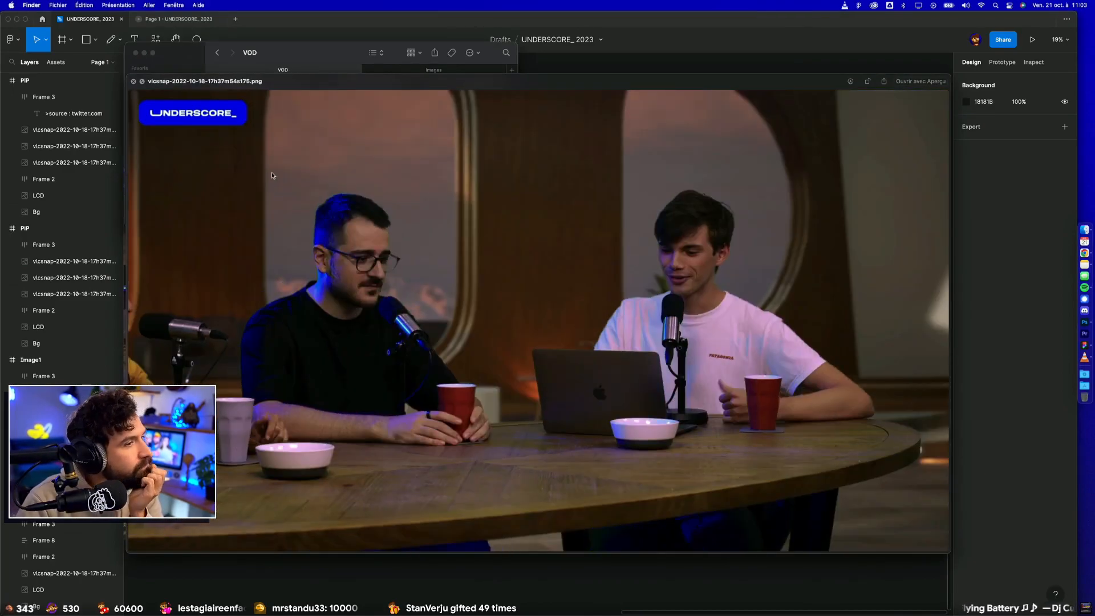
key("Up")
key("Up")
key("Up")
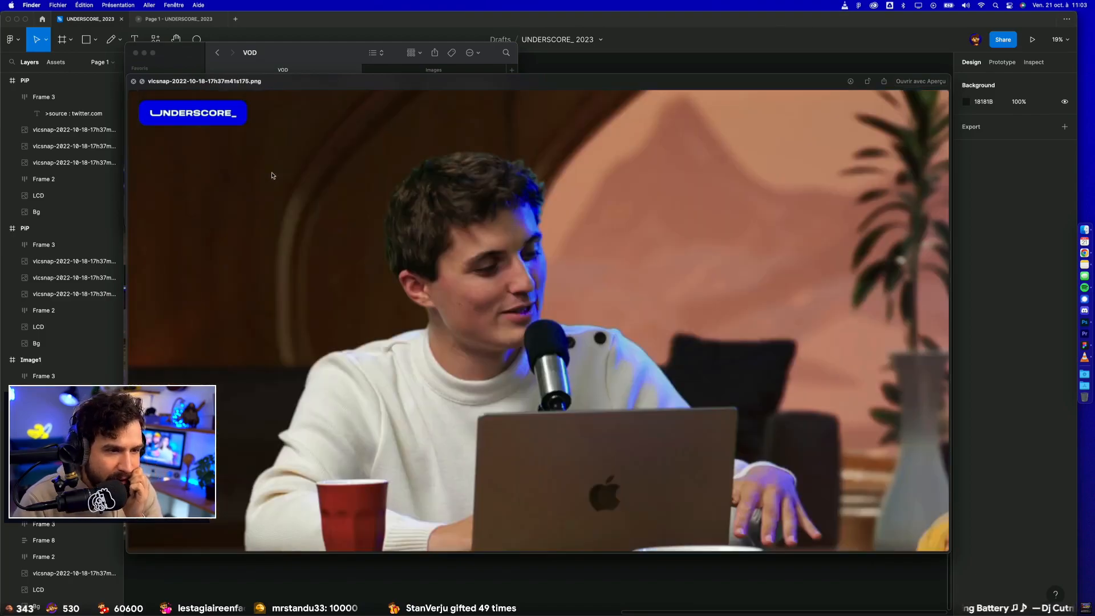
key("Up")
key("Up")
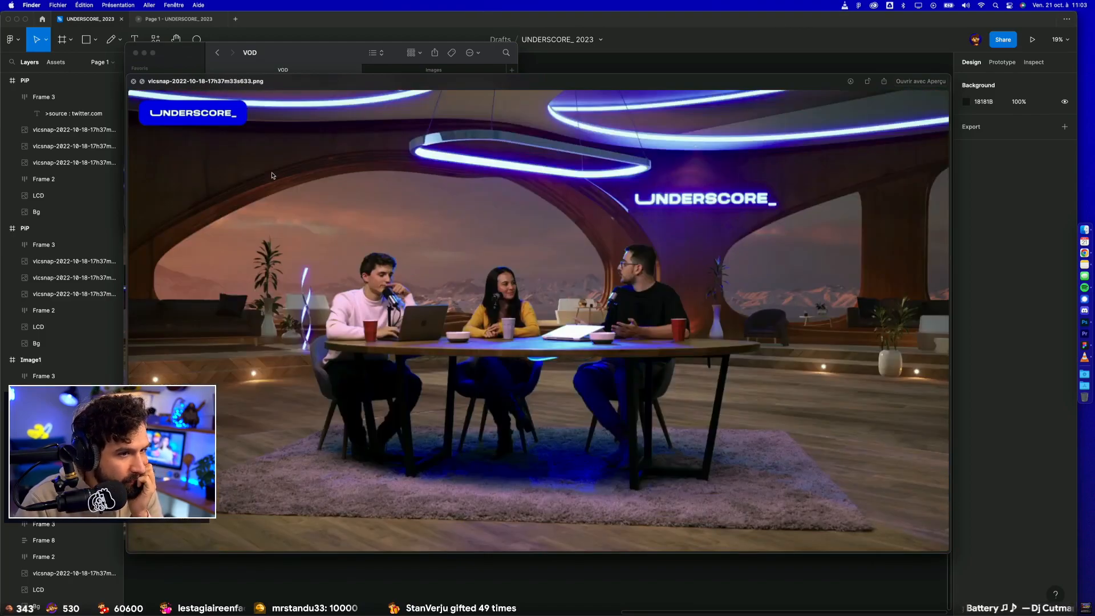
key("Up")
key("Up")
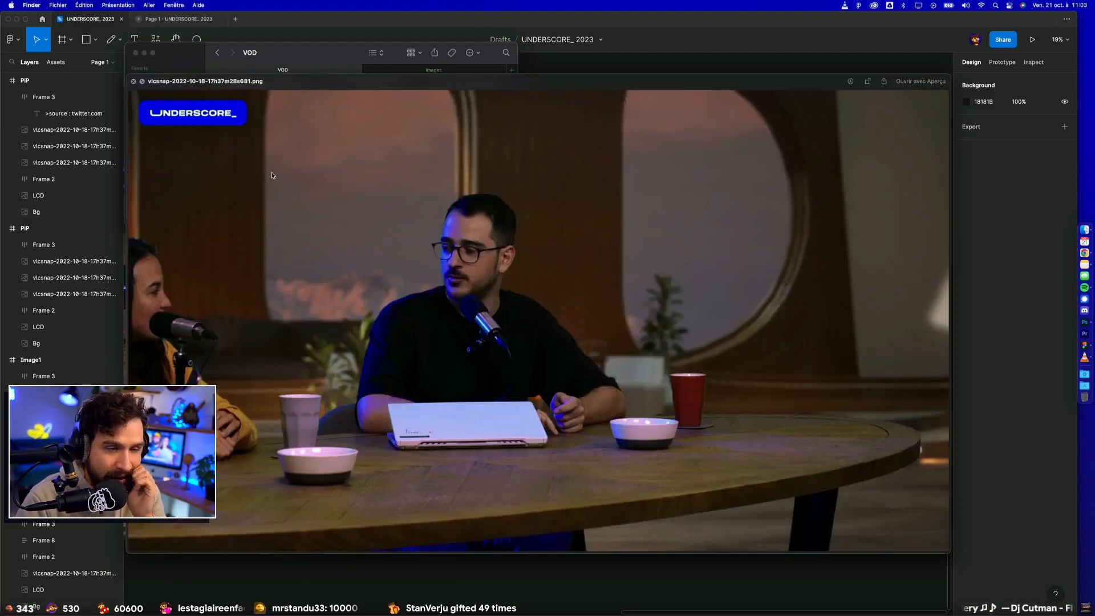
key("space")
key("space")
key("space")
left_click_drag(292, 103, 1084, 323)
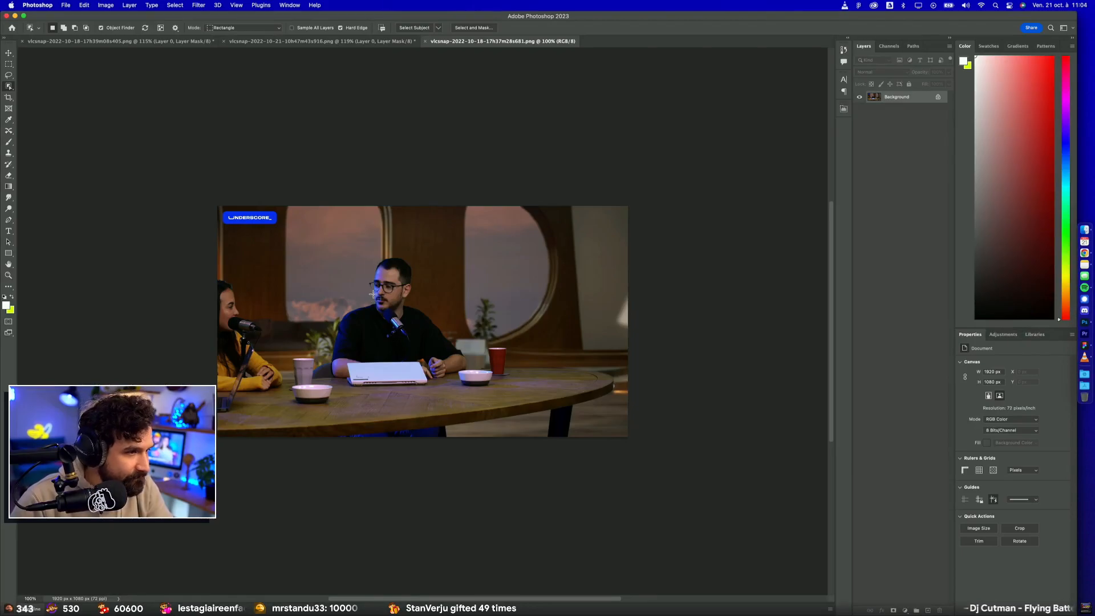
Step: Select the two speakers, the cups, bowls and laptop, and the whole table with the Object Selection tool, checking the edges up close
left_click_drag(218, 248, 617, 467)
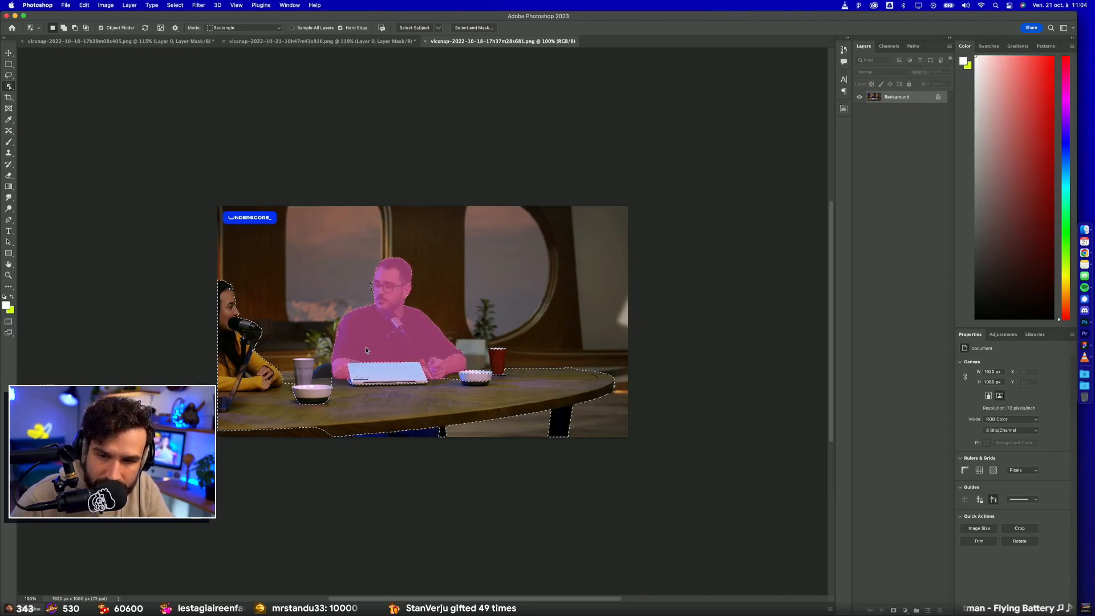
left_click(306, 391)
left_click_drag(218, 420, 497, 466)
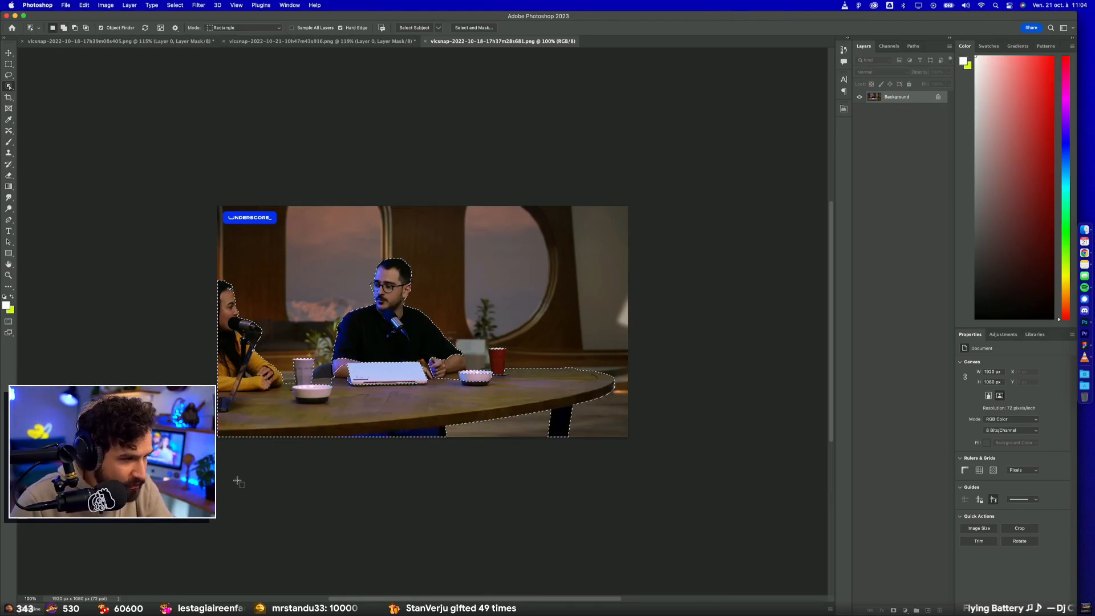
scroll(256, 457, "up", 5)
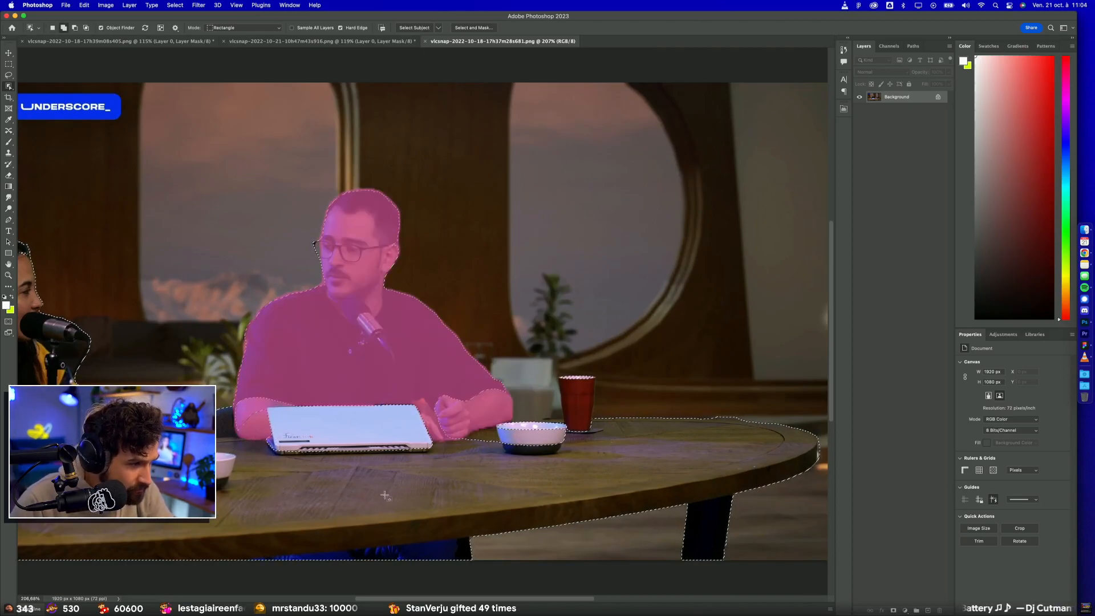
scroll(285, 451, "up", 6)
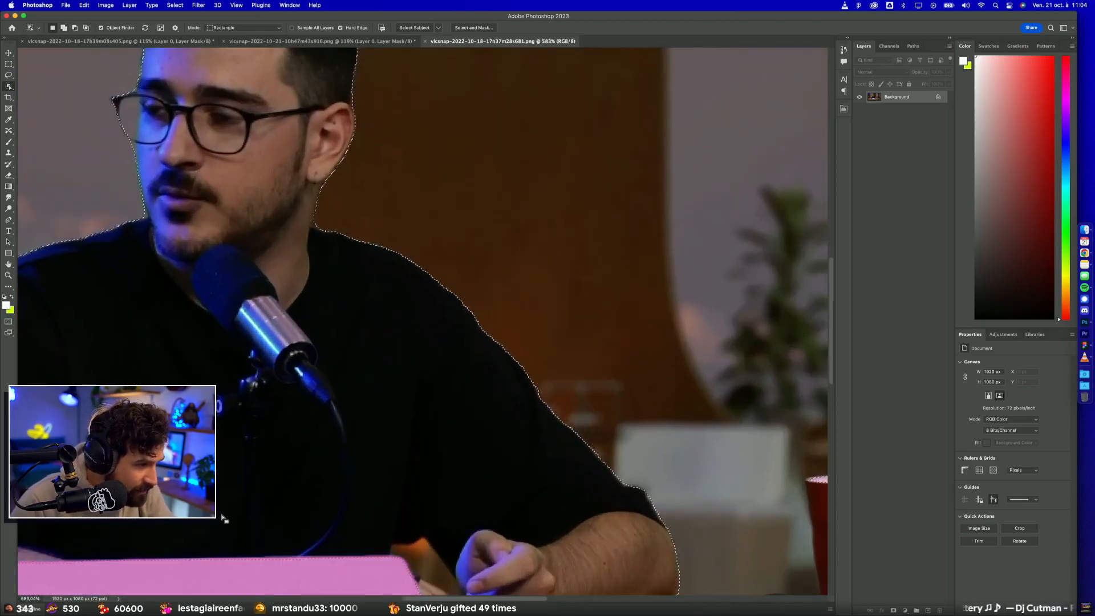
scroll(224, 518, "down", 3)
scroll(224, 518, "left", 6)
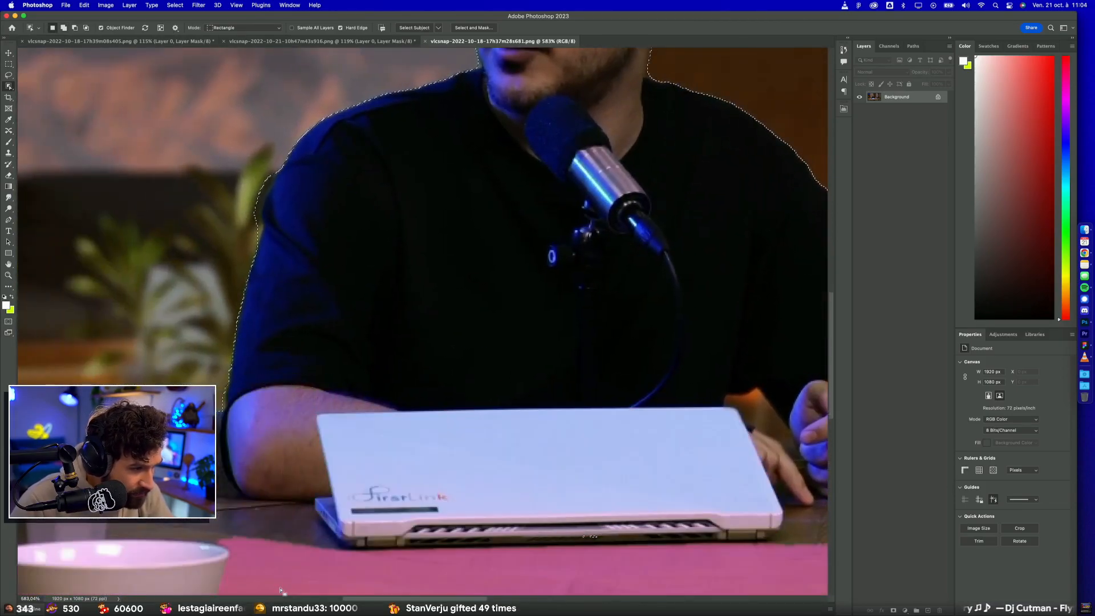
scroll(349, 501, "down", 8)
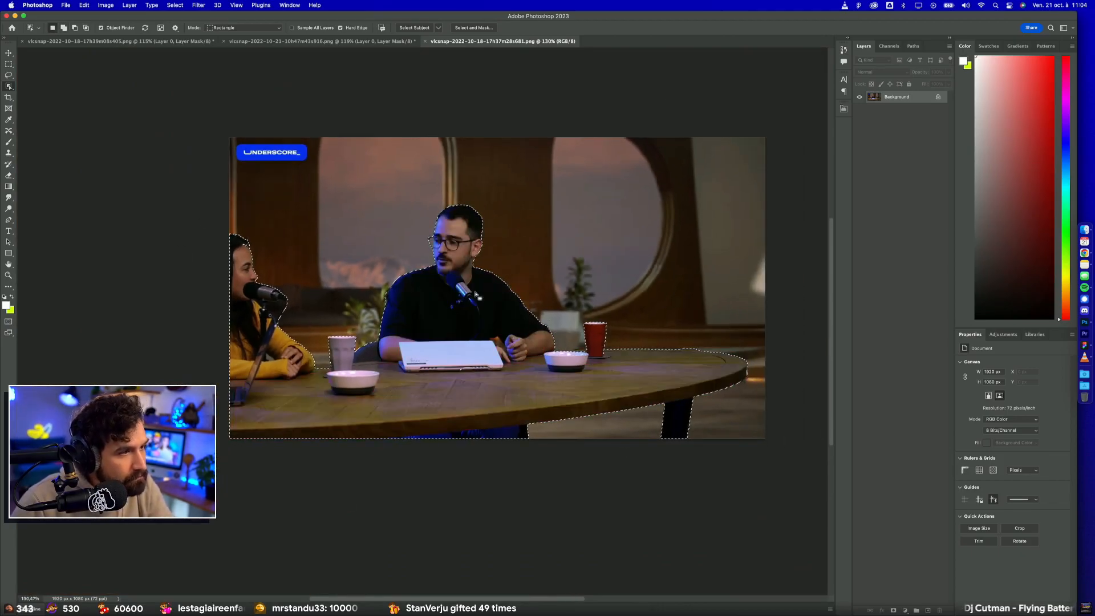
left_click_drag(199, 218, 266, 331)
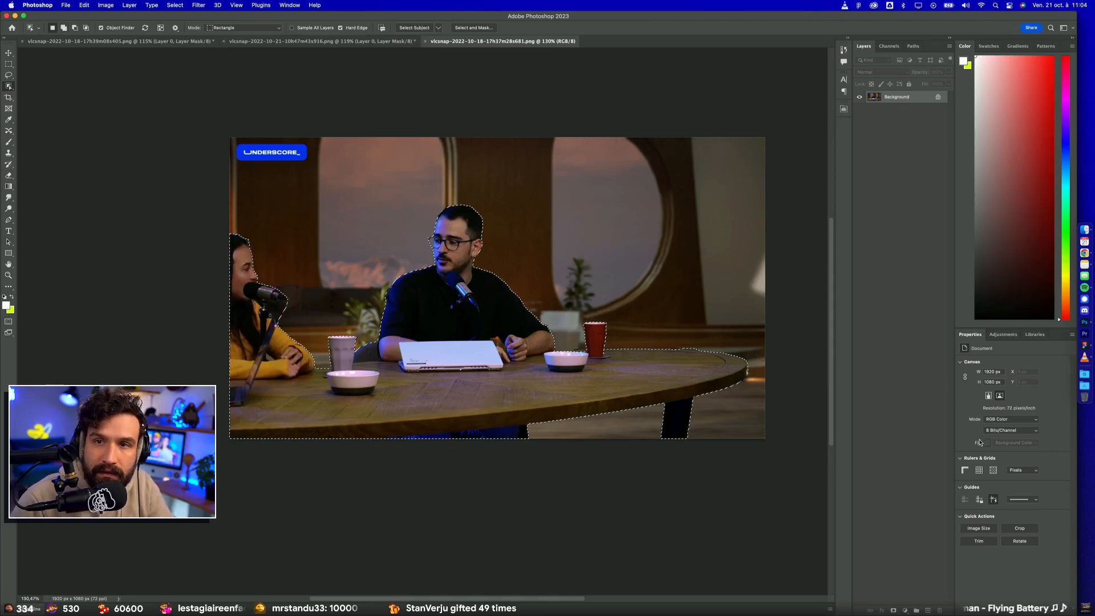
Step: Mask out the studio background using the selection and copy the cut-out into the UNDERSCORE_ 2023 storyboard in Figma
left_click(893, 610)
key("super+a")
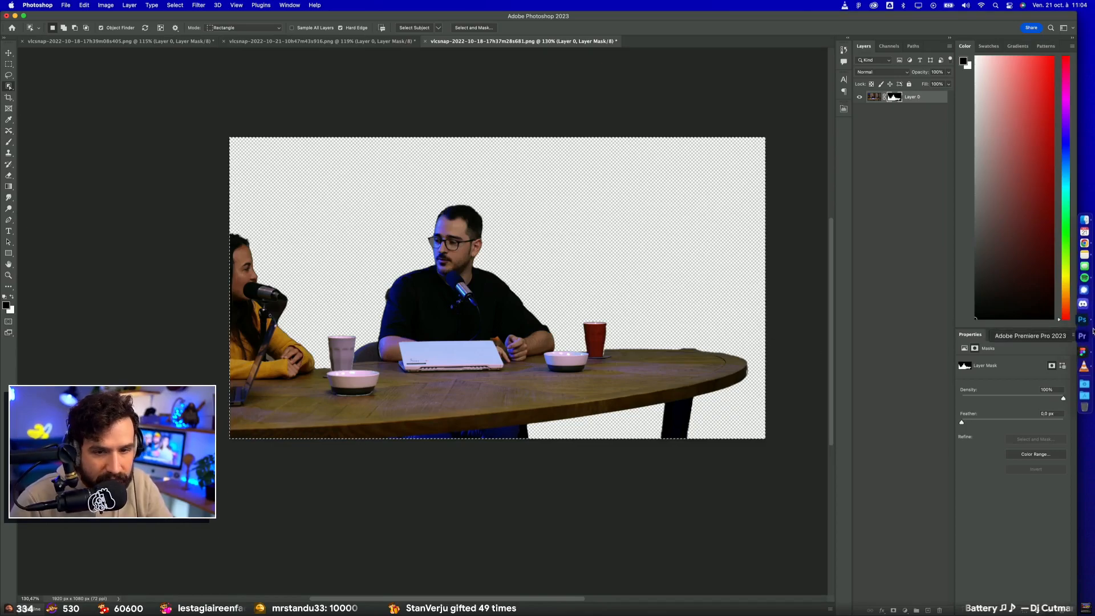
left_click(1082, 345)
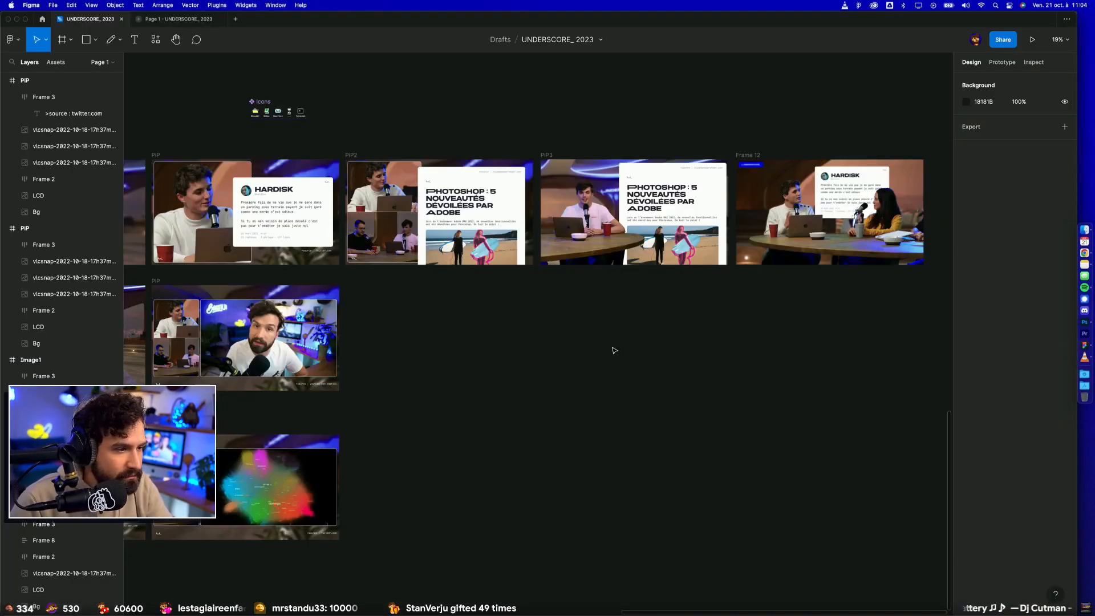
key("super+v")
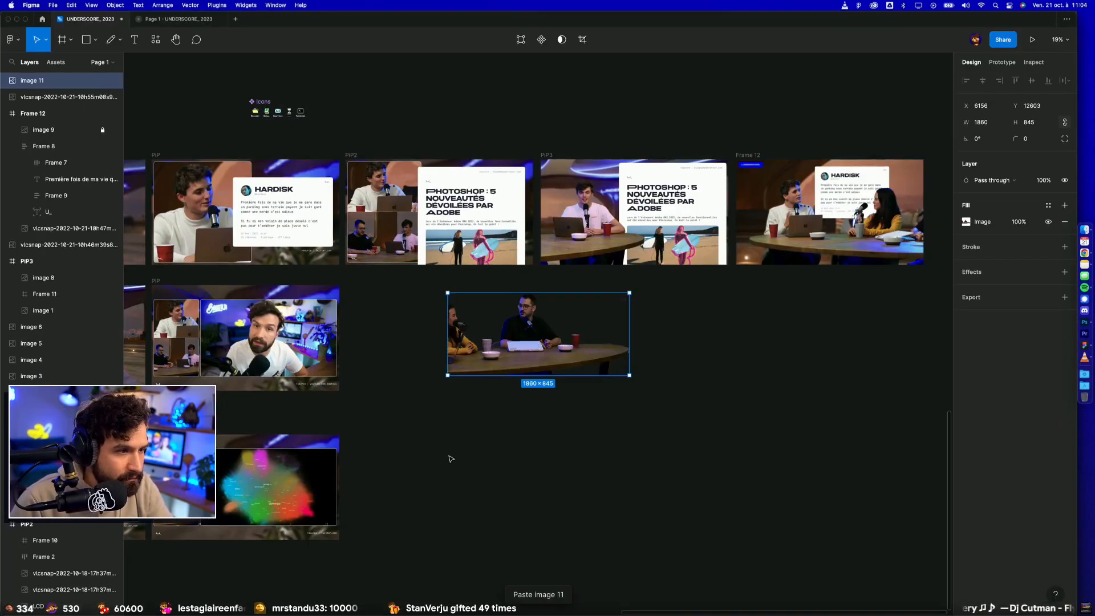
left_click(451, 459)
left_click(1085, 229)
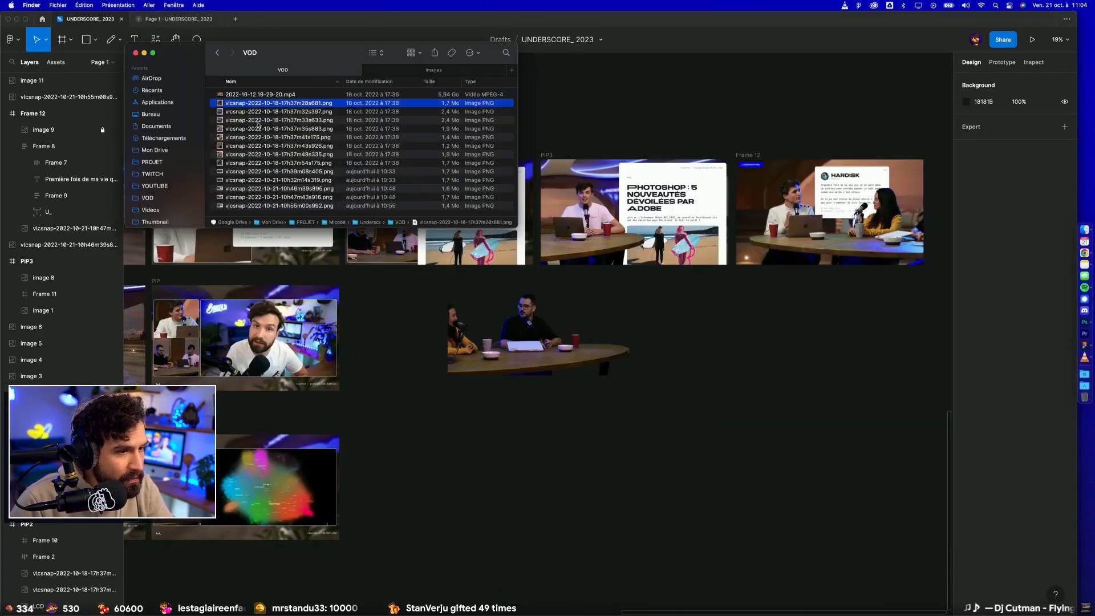
left_click_drag(237, 106, 463, 408)
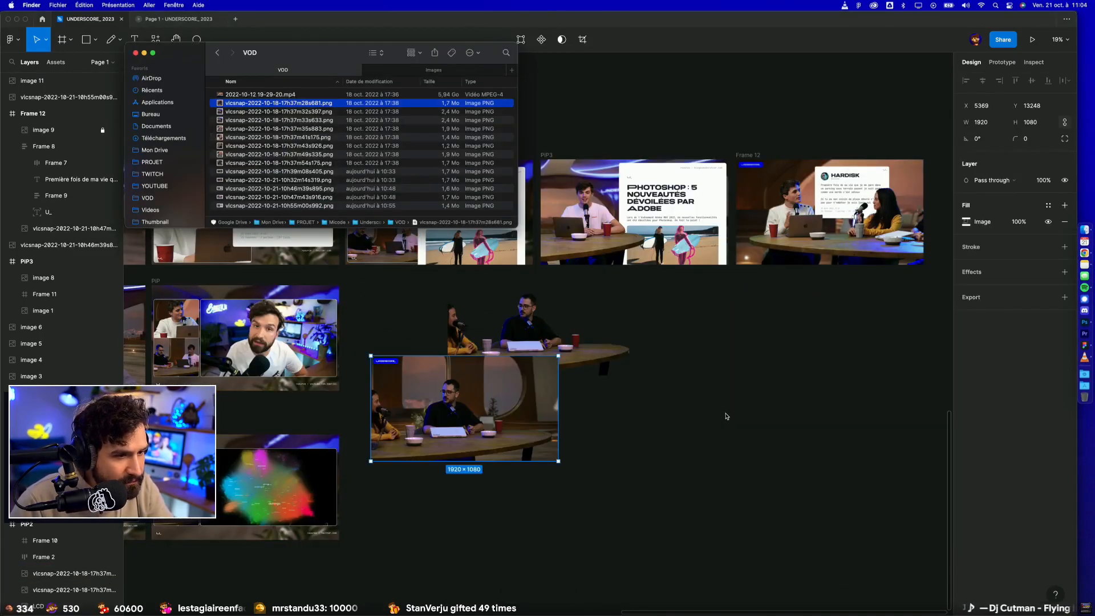
left_click(573, 328)
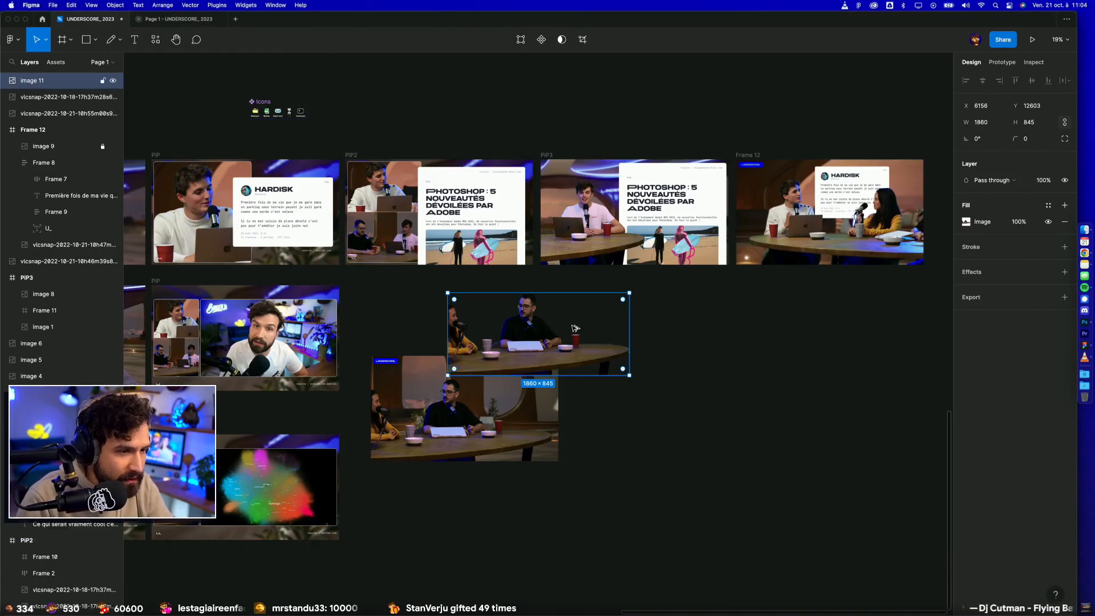
left_click(501, 411, "shift")
left_click(966, 81)
left_click(1048, 80)
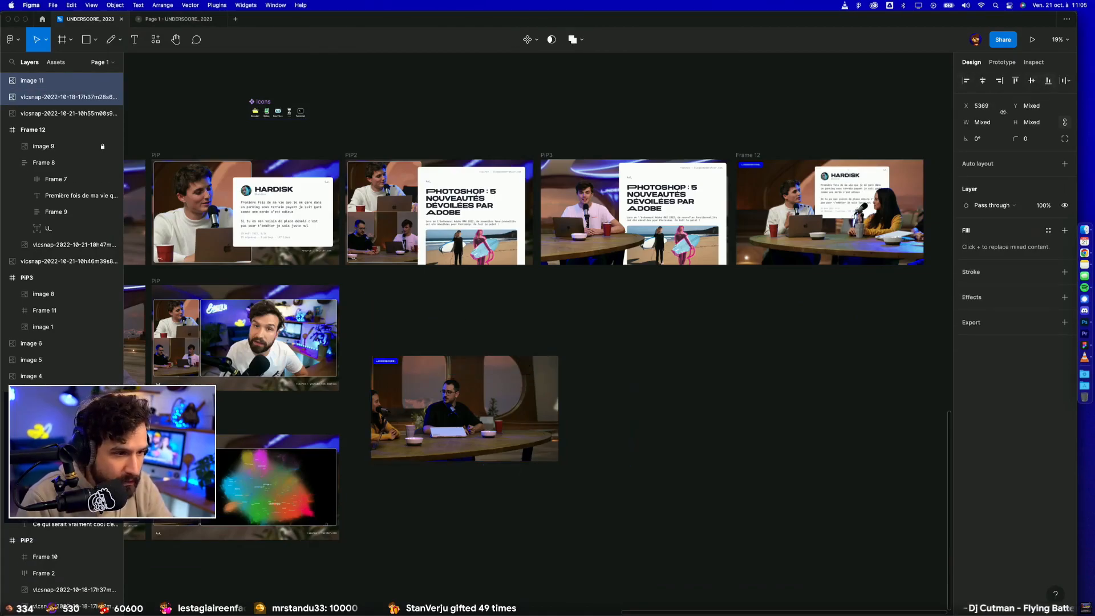
Step: Frame the stacked cut-out and snapshot together and place the frame right after the PiP layout in the Twitter map row
left_click(722, 363)
left_click_drag(586, 504, 457, 343)
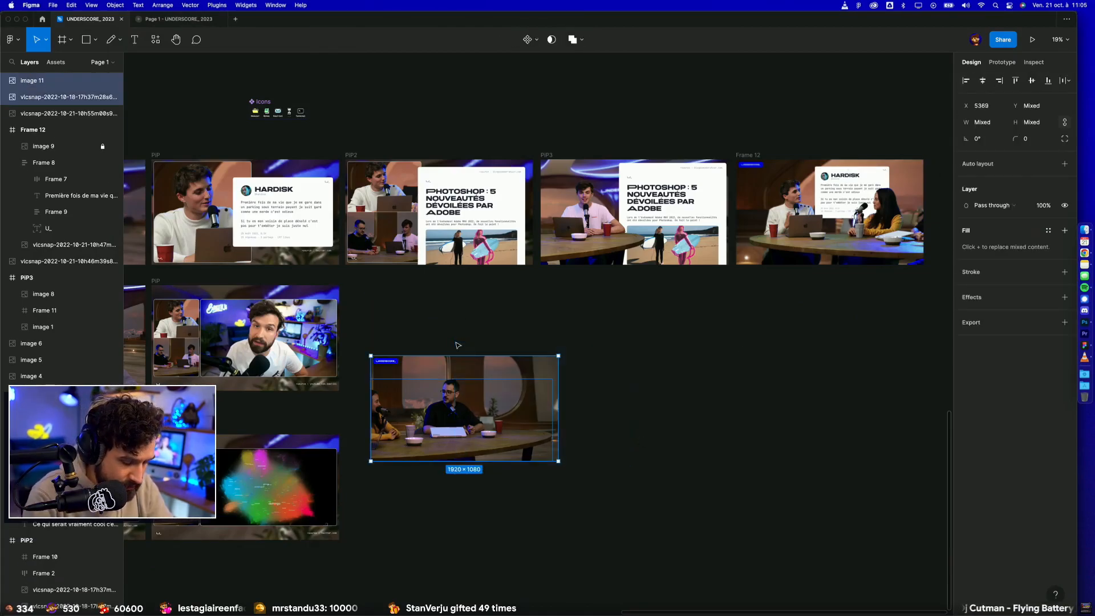
key("super+alt+g")
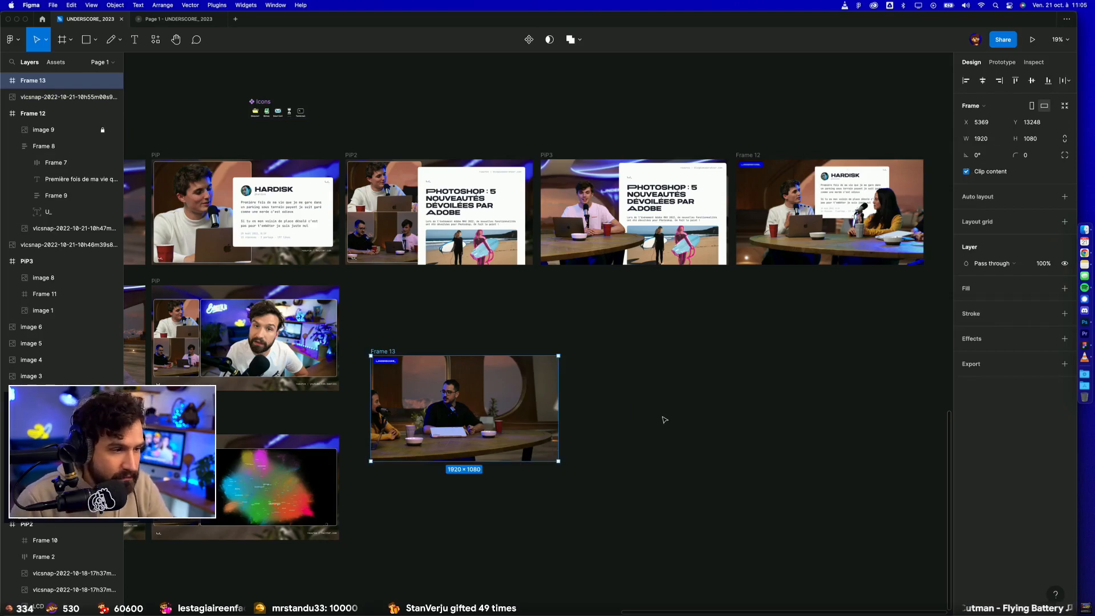
left_click(606, 491)
scroll(607, 491, "down", 2)
scroll(607, 491, "left", 2)
left_click_drag(502, 256, 479, 338)
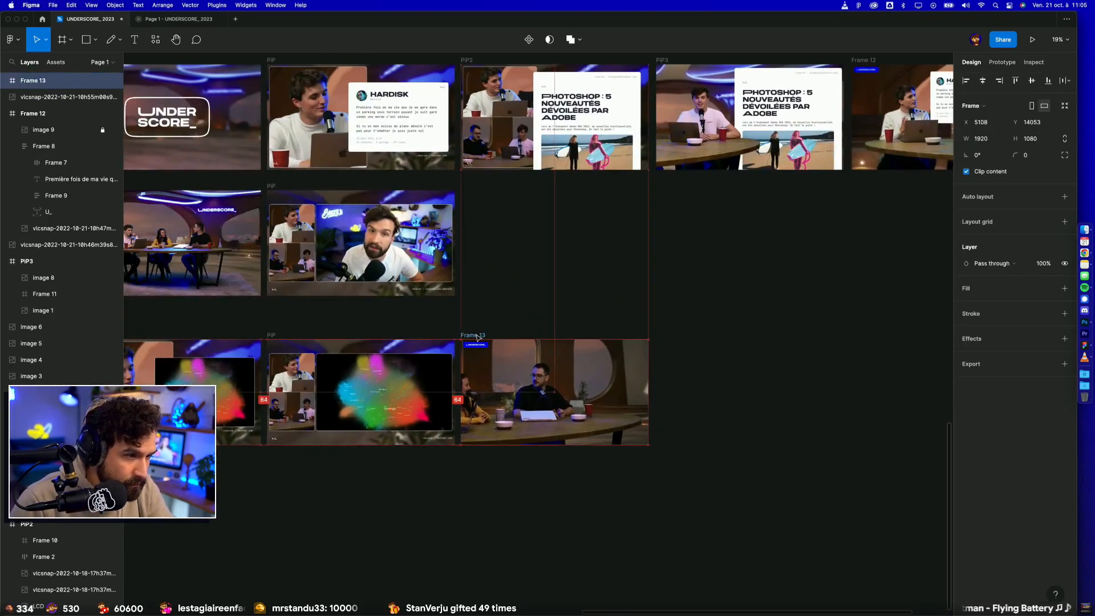
Step: Copy the Twitter map image from the PiP layout into Frame 13 and remove its white stroke
left_click(378, 394)
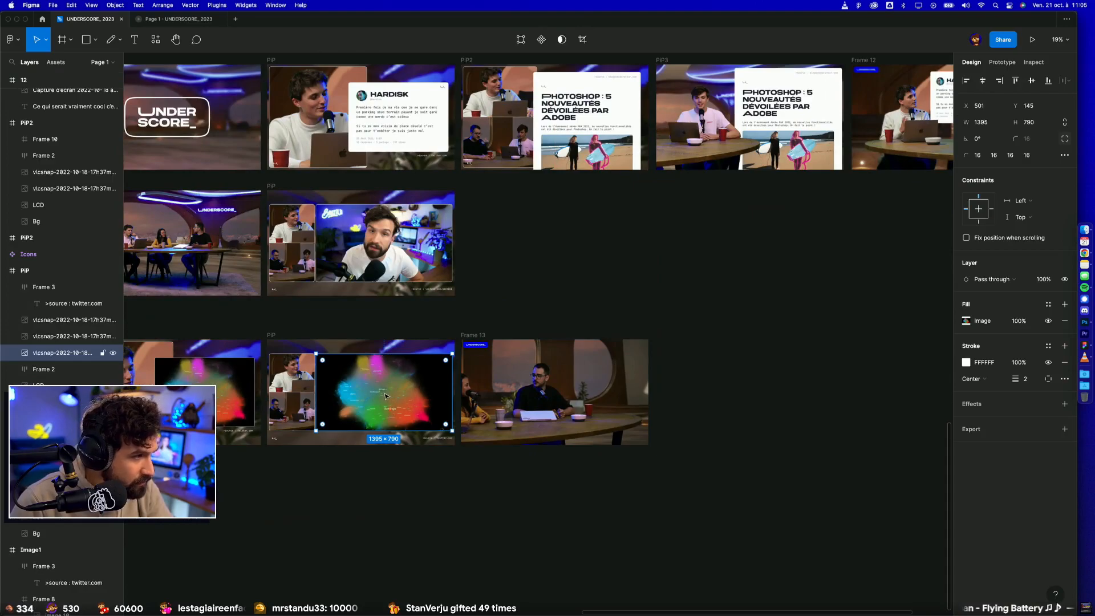
left_click_drag(392, 394, 603, 386)
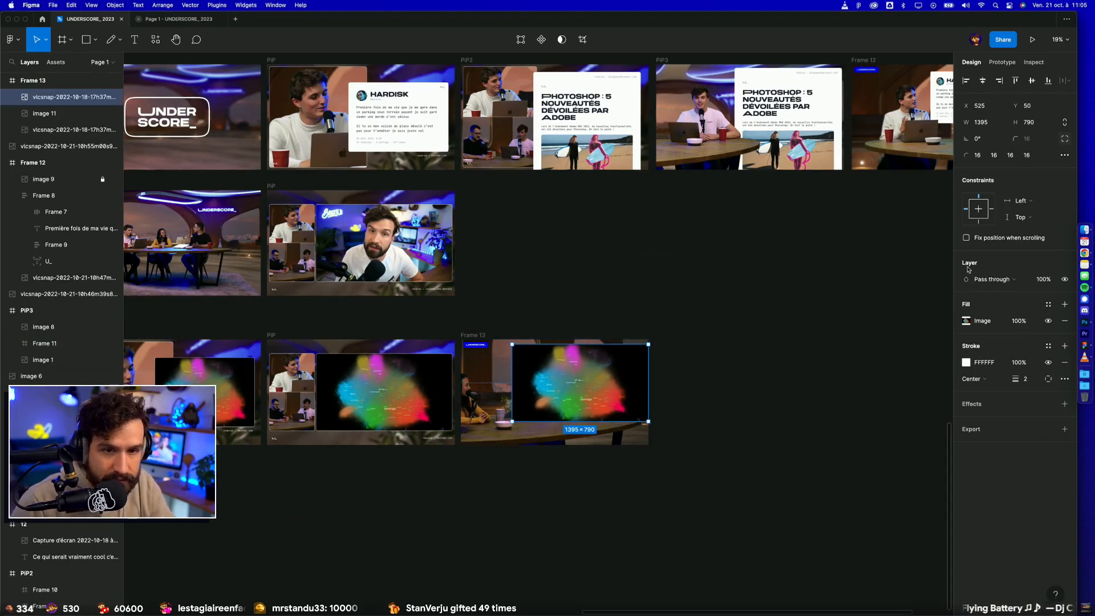
left_click(1065, 362)
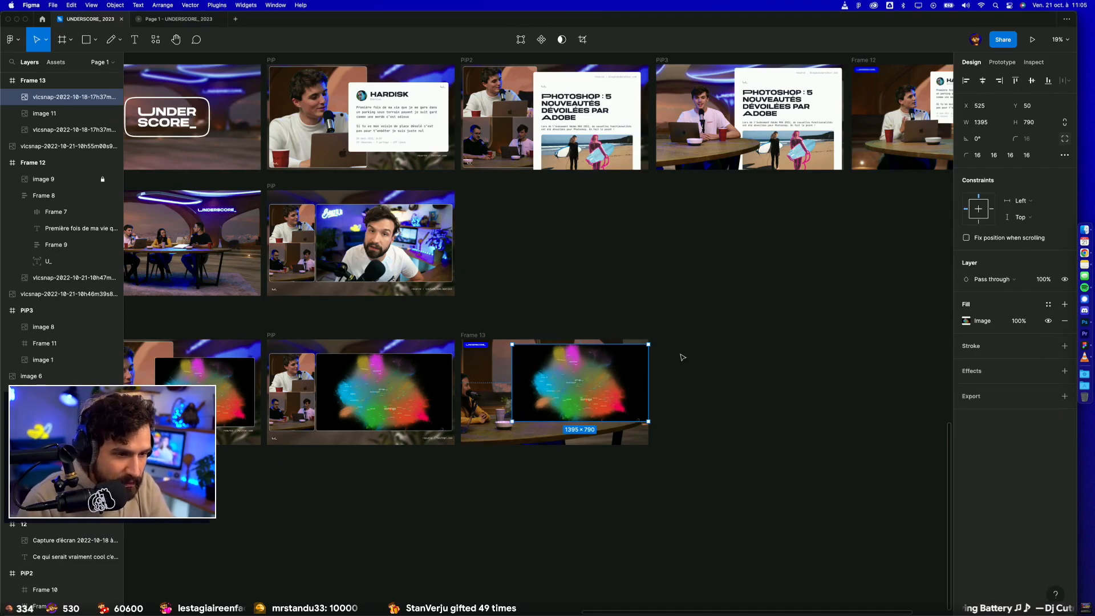
Step: Stack the map image in Frame 13 between the cut-out speakers and the original snapshot
key("super+bracketleft")
key("super+bracketleft")
key("super+bracketright")
scroll(682, 357, "up", 5)
left_click(669, 368)
left_click_drag(670, 370, 895, 238)
scroll(810, 288, "down", 3)
Step: Stretch the map image to fill the whole of Frame 13 at 1920 × 1080
left_click(662, 279)
left_click(492, 219)
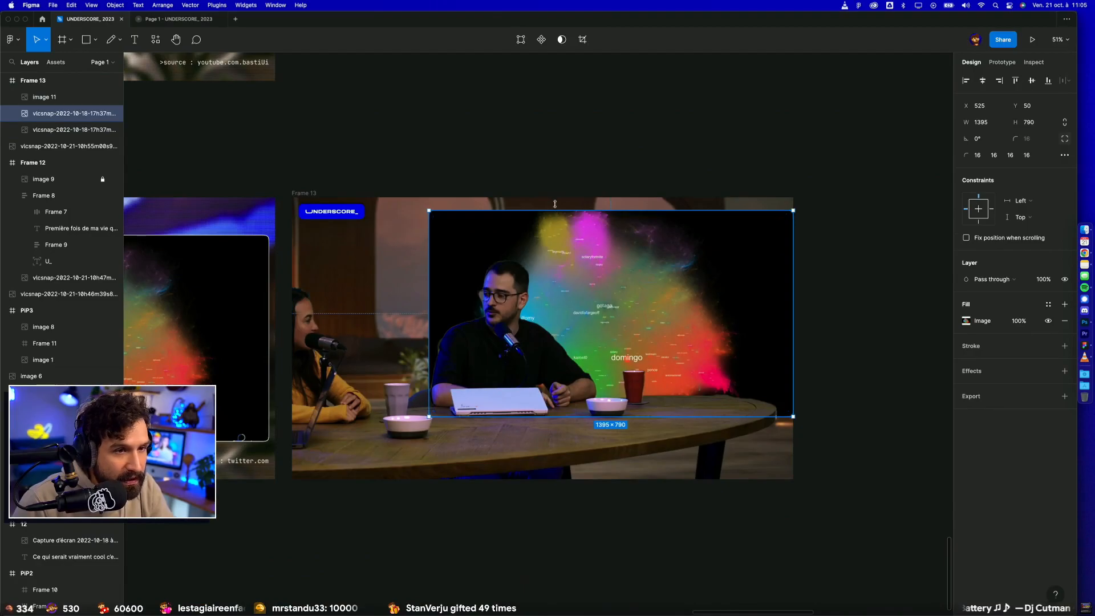
left_click_drag(555, 206, 556, 197)
left_click_drag(584, 417, 584, 479)
left_click(550, 508)
left_click(476, 237)
left_click_drag(427, 229, 292, 229)
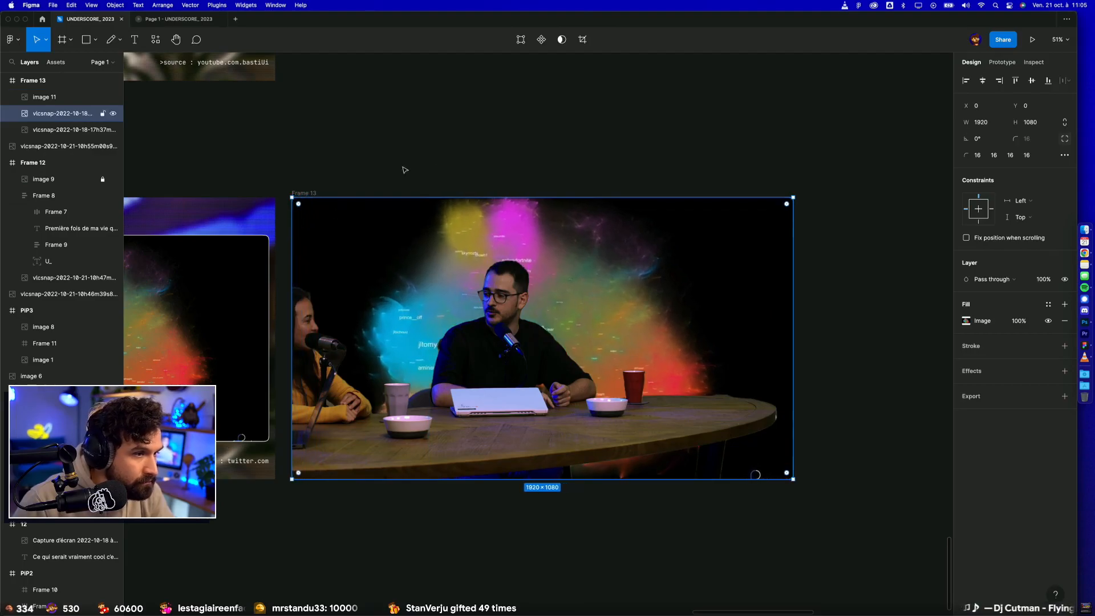
Step: Set the map image's corner radius to 0 on all corners
left_click(382, 184)
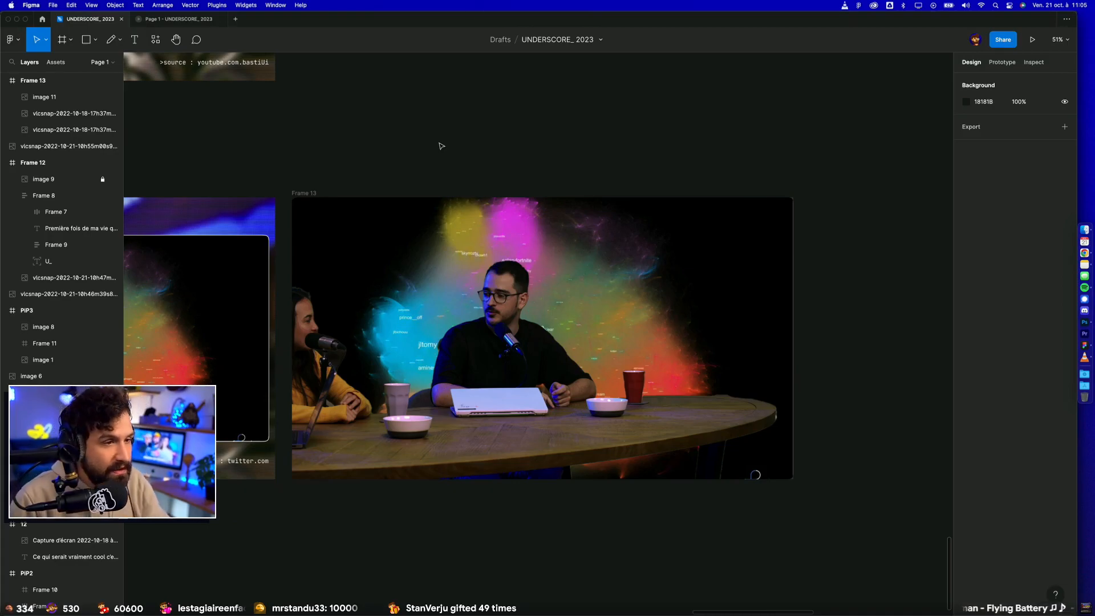
left_click(308, 240)
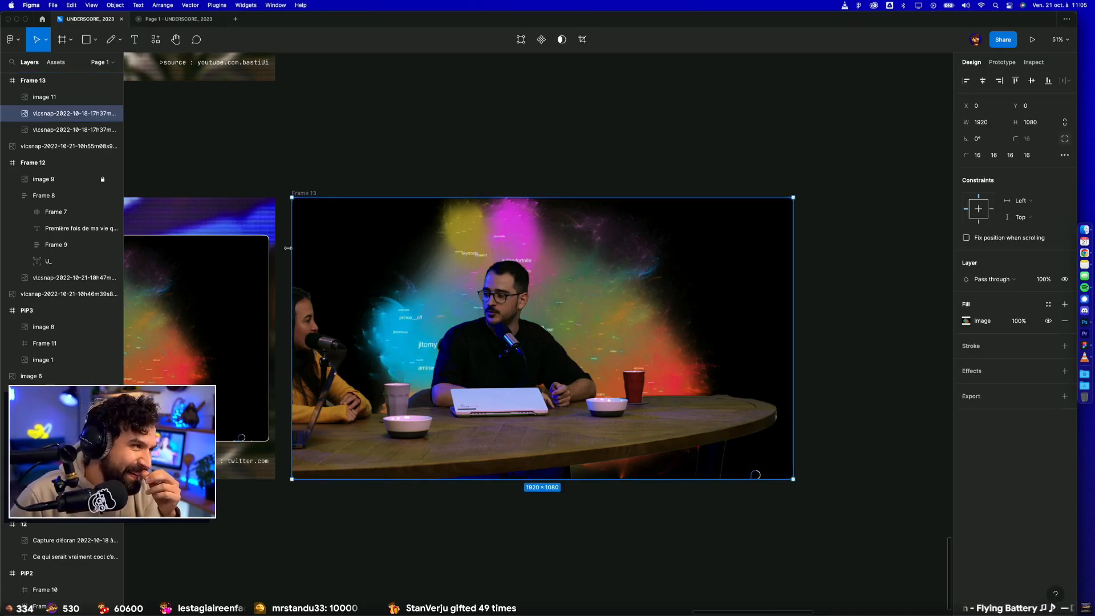
left_click(1064, 139)
left_click(1041, 143)
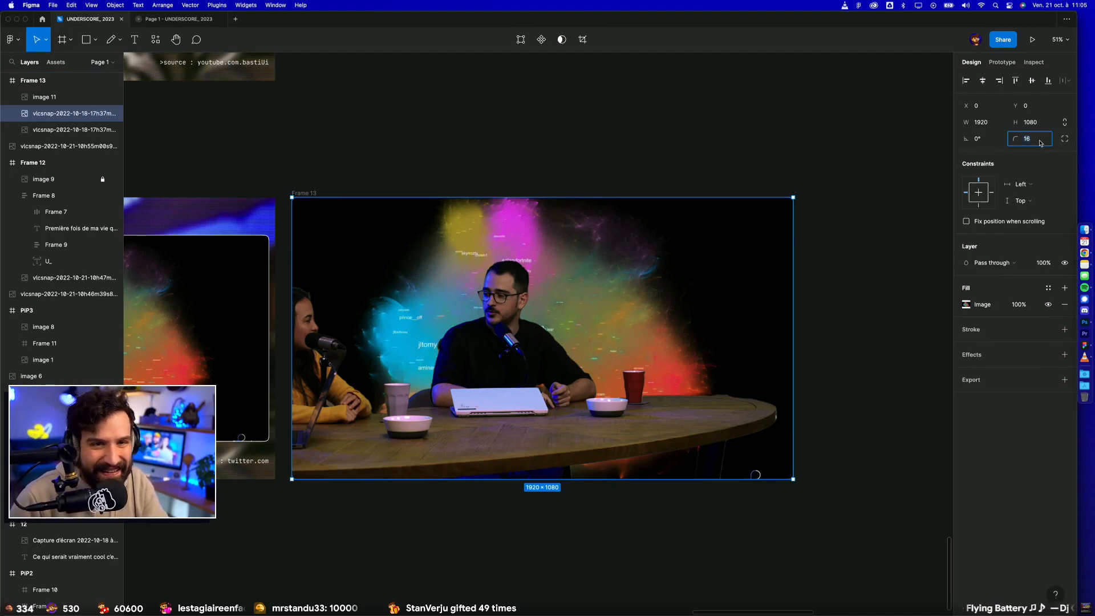
type("0")
key("Return")
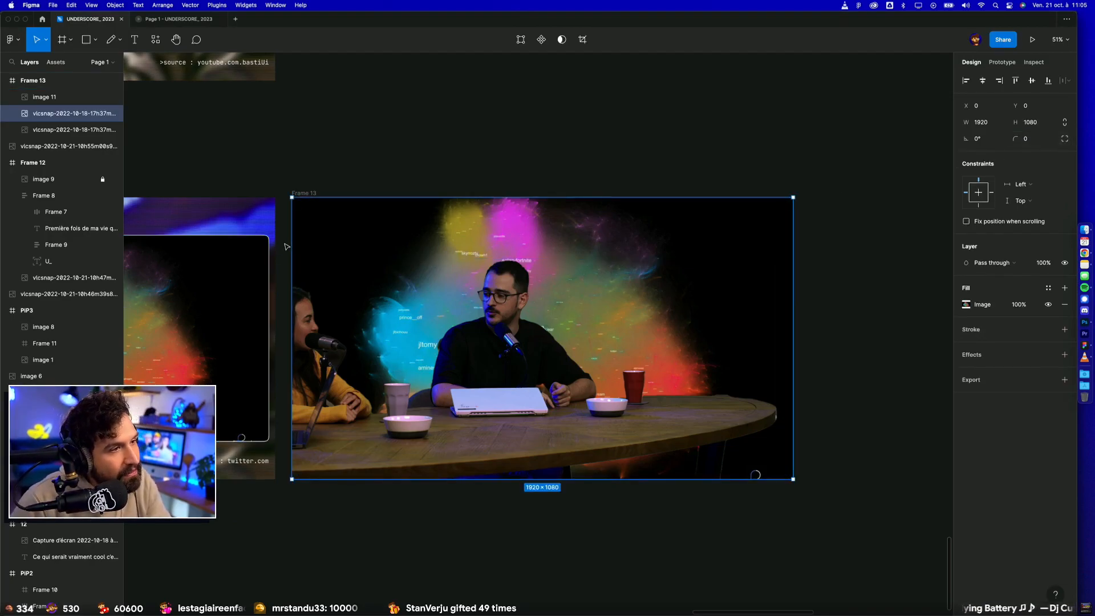
Step: Narrow the map image to 844 px along the frame's right edge and delete the original snapshot from Frame 13
left_click_drag(297, 233, 573, 233)
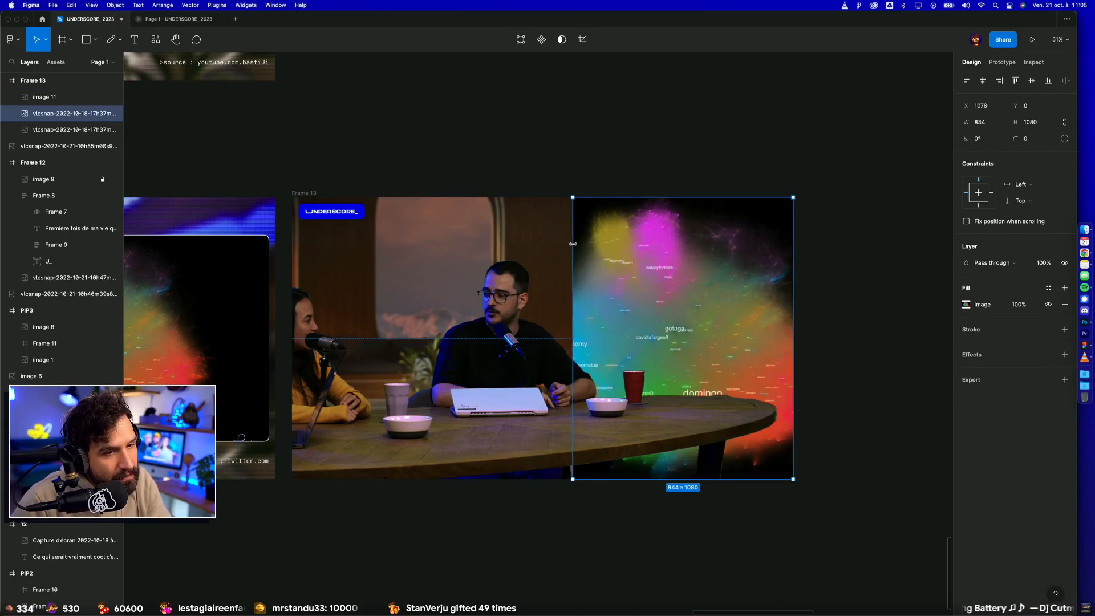
left_click(829, 225)
scroll(829, 224, "down", 5)
left_click(647, 231)
key("Delete")
scroll(481, 278, "down", 3)
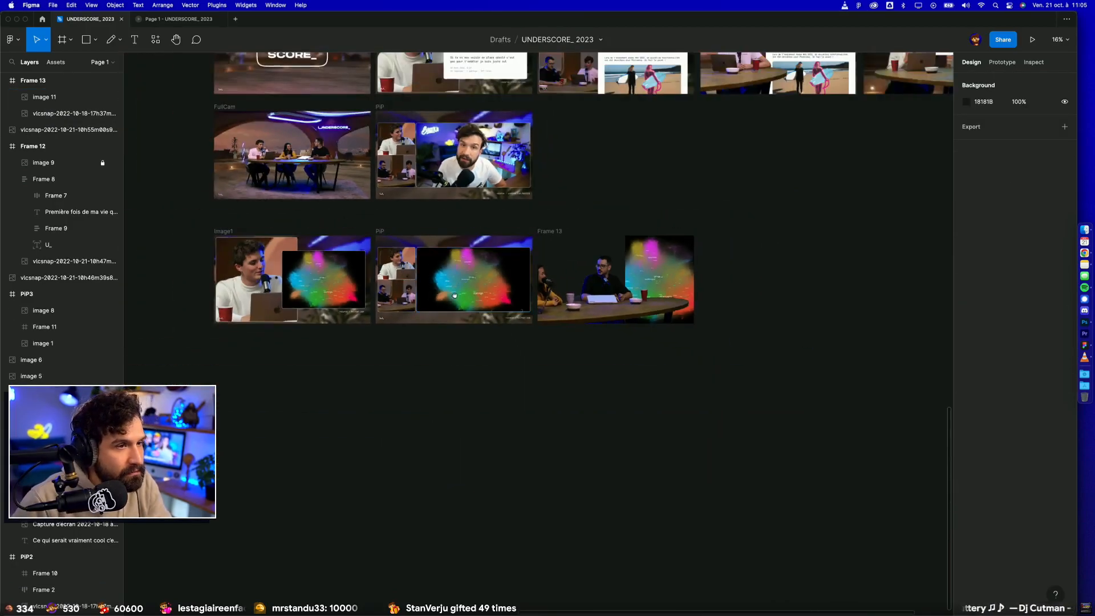
Step: Copy the wide virtual studio image with the neon ceiling into Frame 13 and send it behind the map and the cut-out
left_click_drag(425, 283, 810, 420)
left_click_drag(555, 309, 636, 418)
left_click(448, 297)
left_click(555, 205)
left_click_drag(581, 183, 505, 384)
left_click(412, 113)
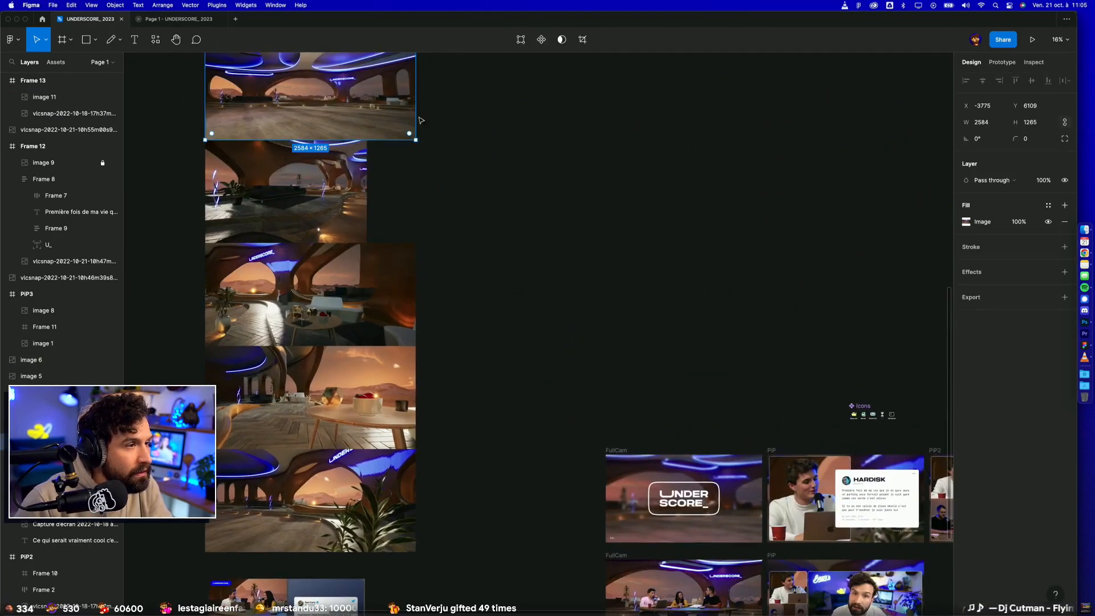
scroll(576, 280, "down", 4)
scroll(576, 280, "right", 8)
left_click(449, 446)
key("super+v")
key("super+bracketleft")
key("super+bracketleft")
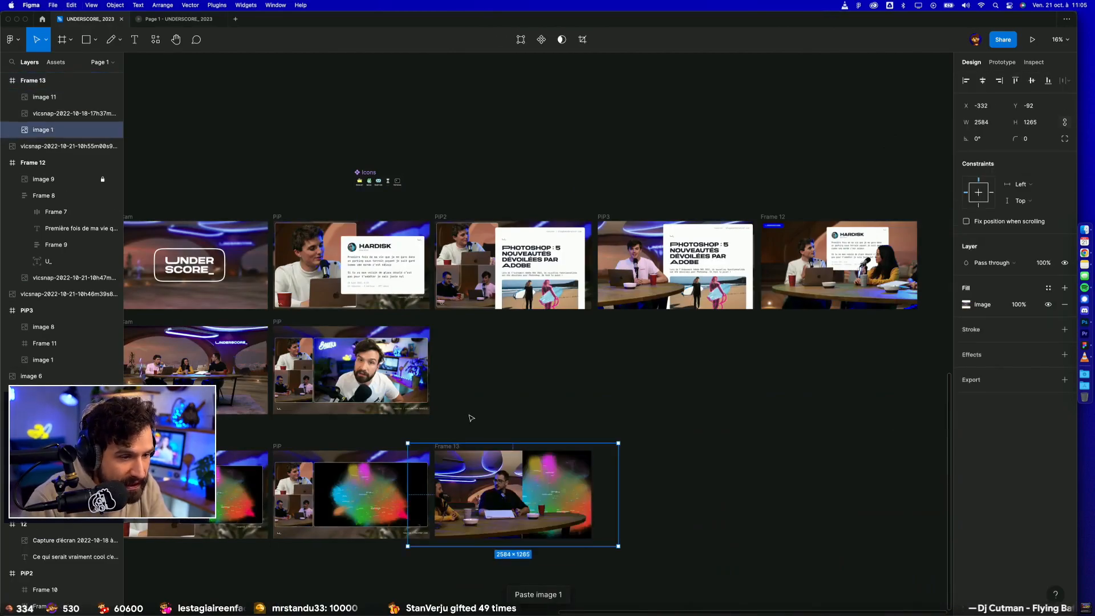
Step: Shift the cut-out so the presenter sits left of the map, and enlarge the studio background to 3250 × 1591
scroll(473, 418, "up", 5)
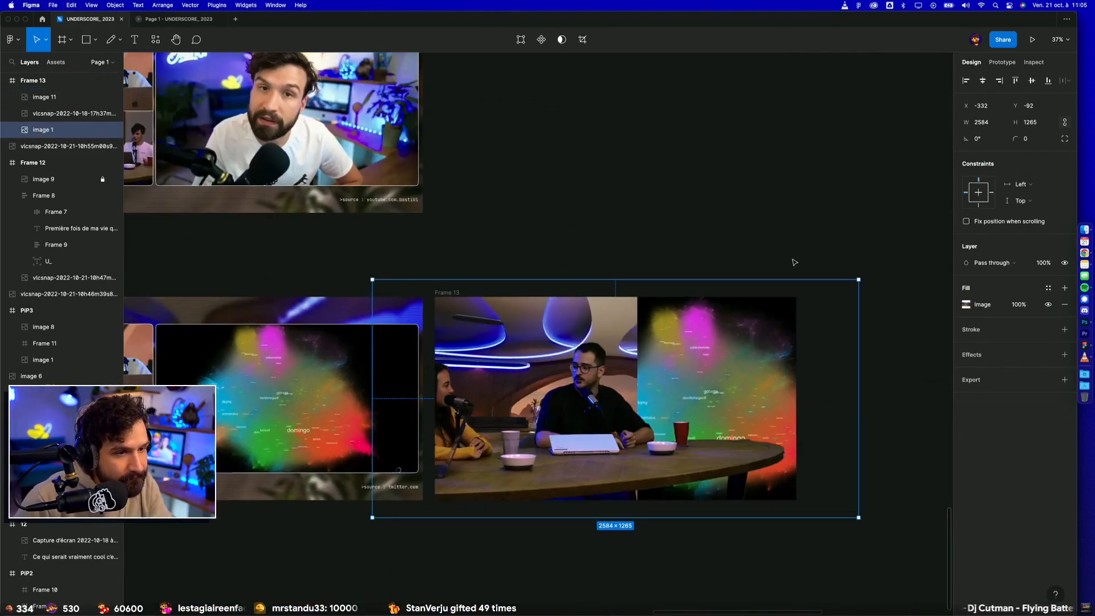
left_click(588, 403)
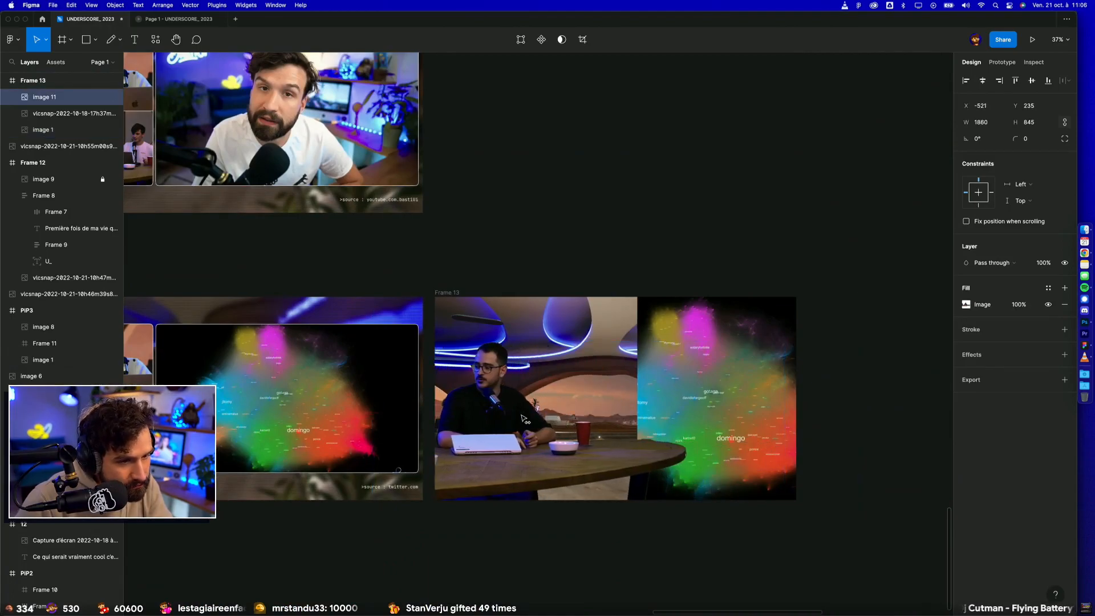
left_click(738, 325)
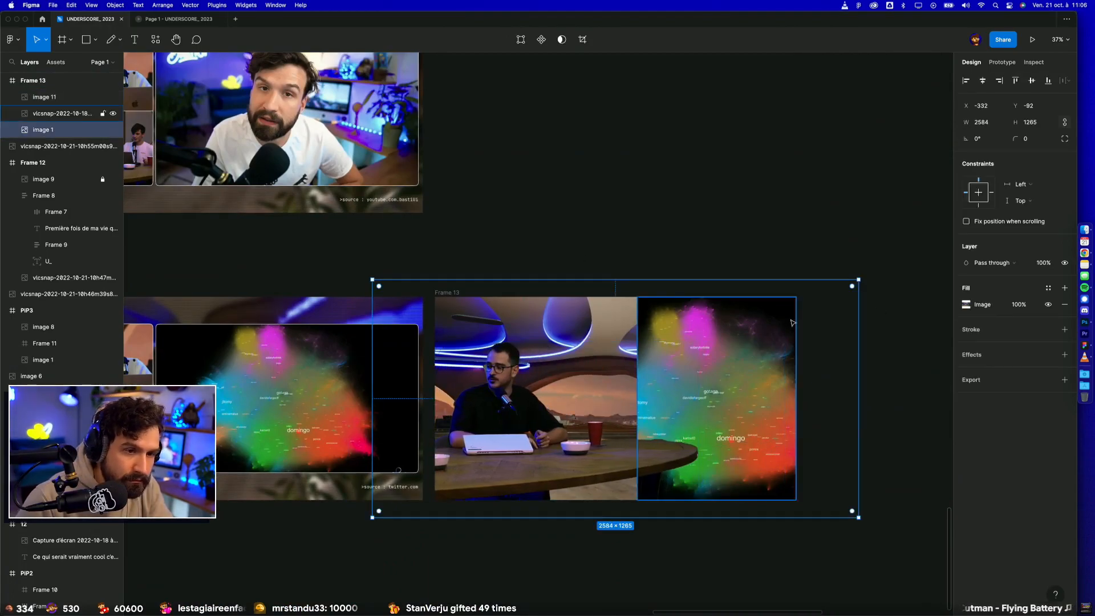
left_click_drag(858, 279, 888, 250)
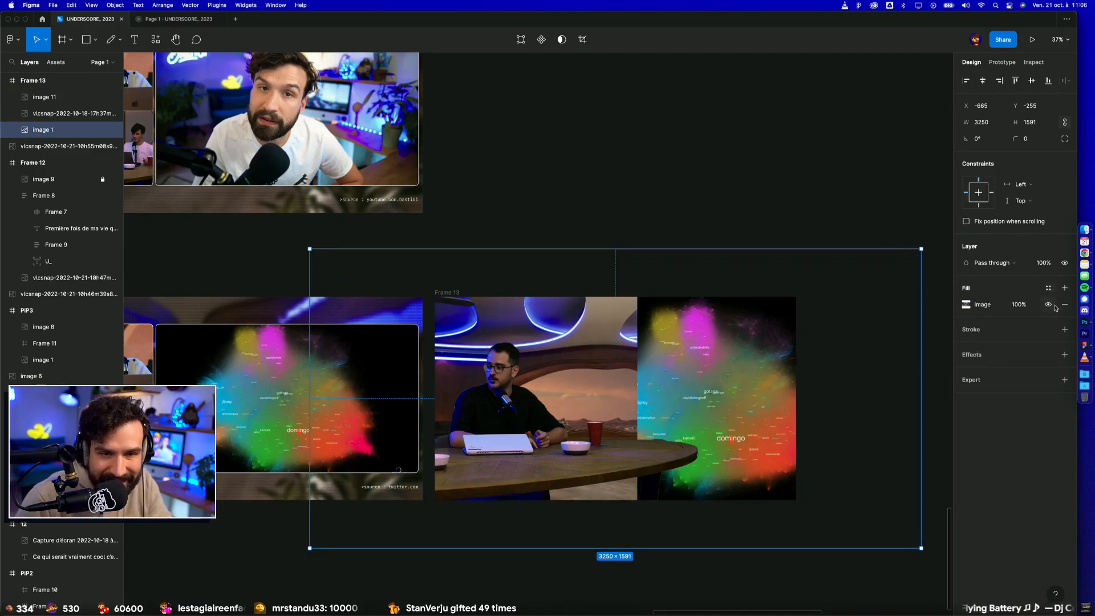
Step: Apply a layer blur of 12 to the studio background image in Frame 13
left_click(1063, 359)
left_click(966, 371)
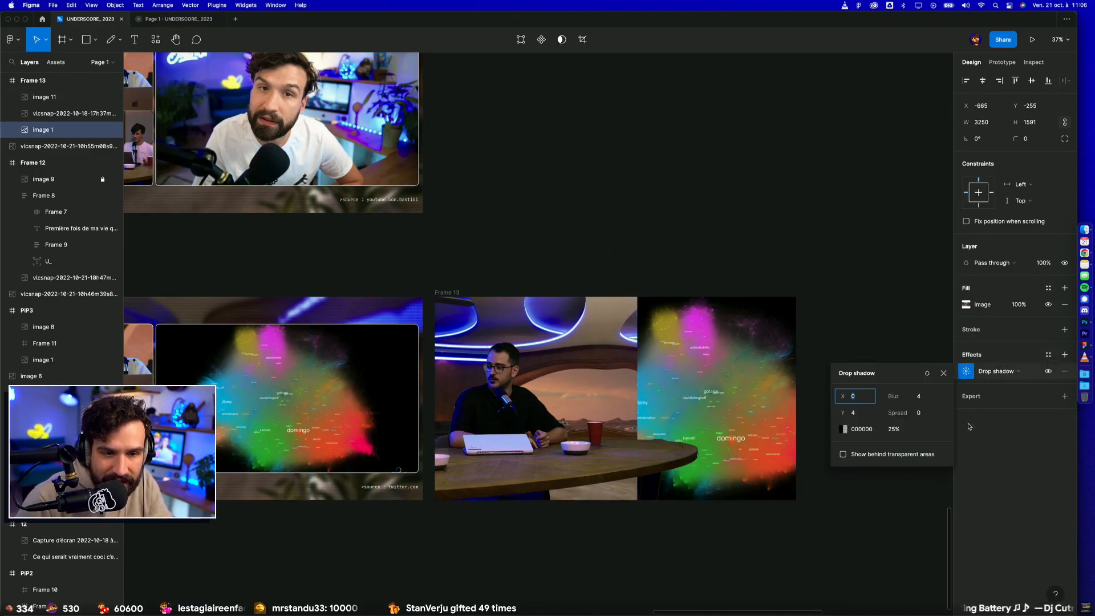
left_click(1007, 371)
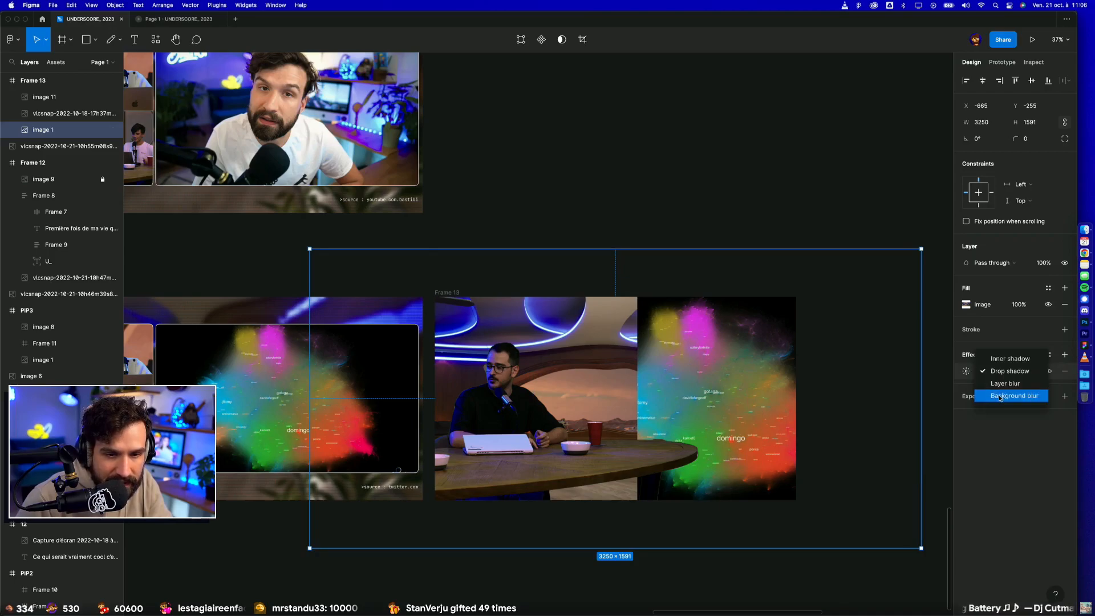
left_click(1004, 384)
left_click(966, 372)
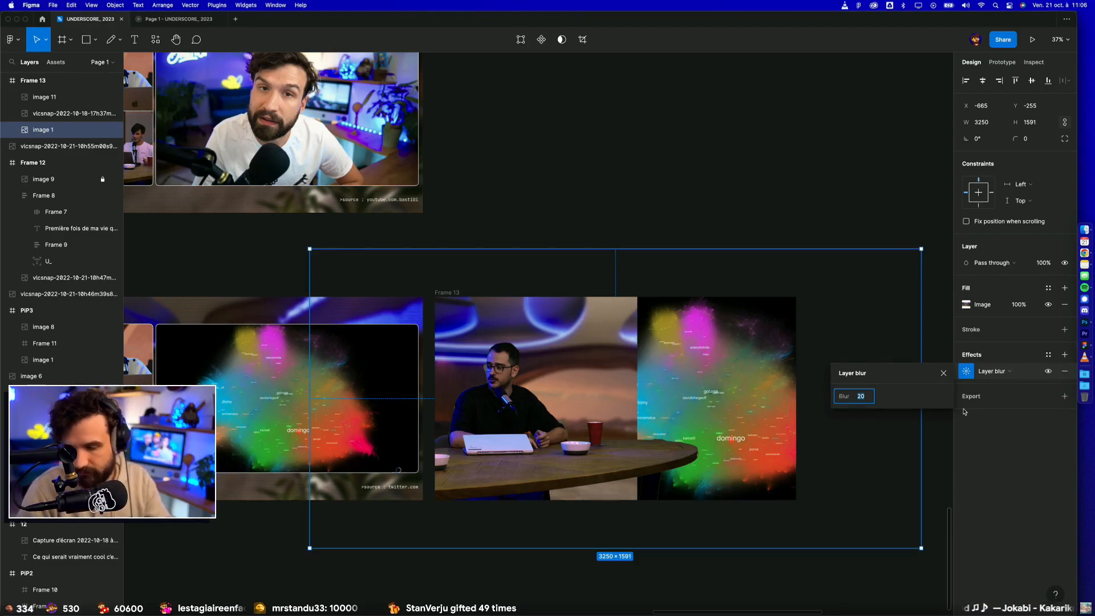
type("12")
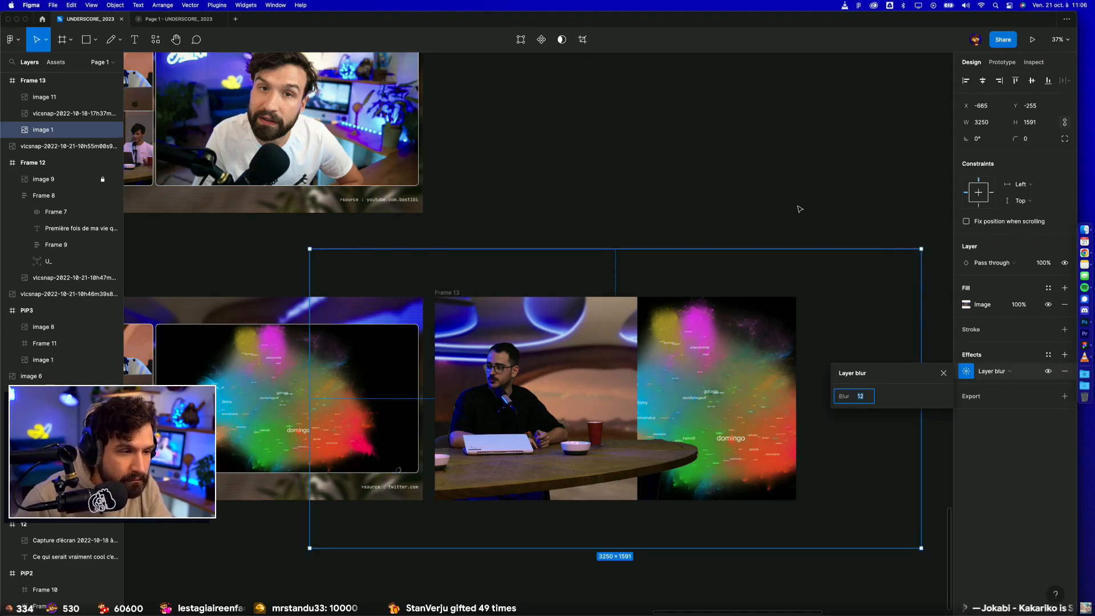
left_click(799, 210)
Step: Replace Frame 13's map with a copy of the rounded, white-outlined map from the neighbouring frame, layered behind the presenter cut-out
left_click(338, 401)
left_click_drag(338, 401, 665, 392)
left_click(709, 354)
key("Delete")
key("super+bracketleft")
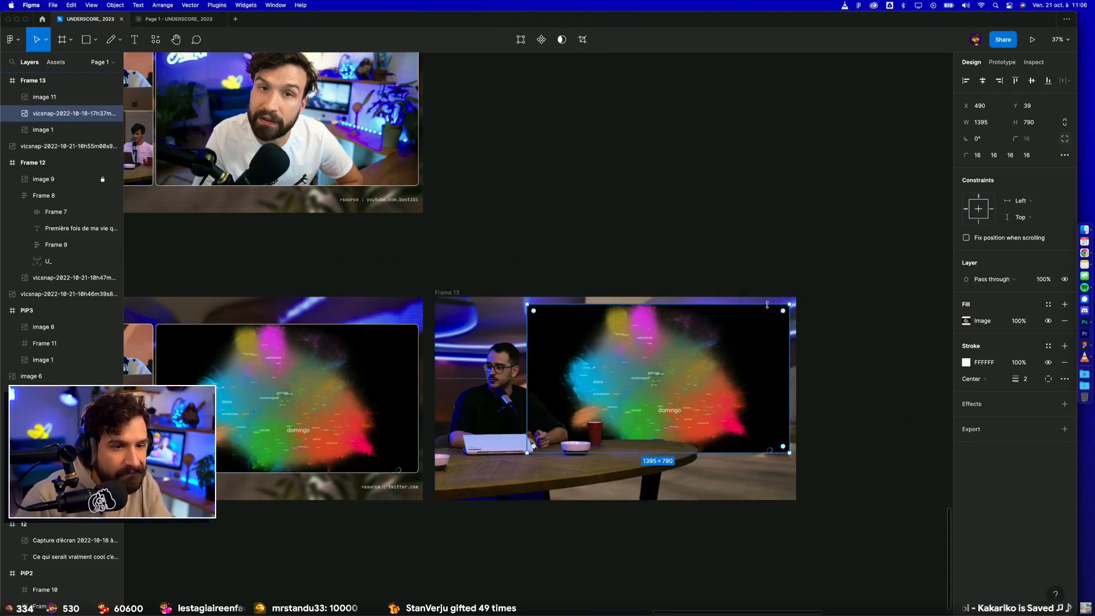
Step: Resize the copied map to 1061 × 663 and place it at X 796, Y 42 in Frame 13
mouse_move(728, 452)
left_mouse_down()
mouse_move(729, 479)
mouse_move(730, 467)
left_mouse_up()
left_click_drag(527, 353, 559, 357)
left_click_drag(689, 374, 715, 357)
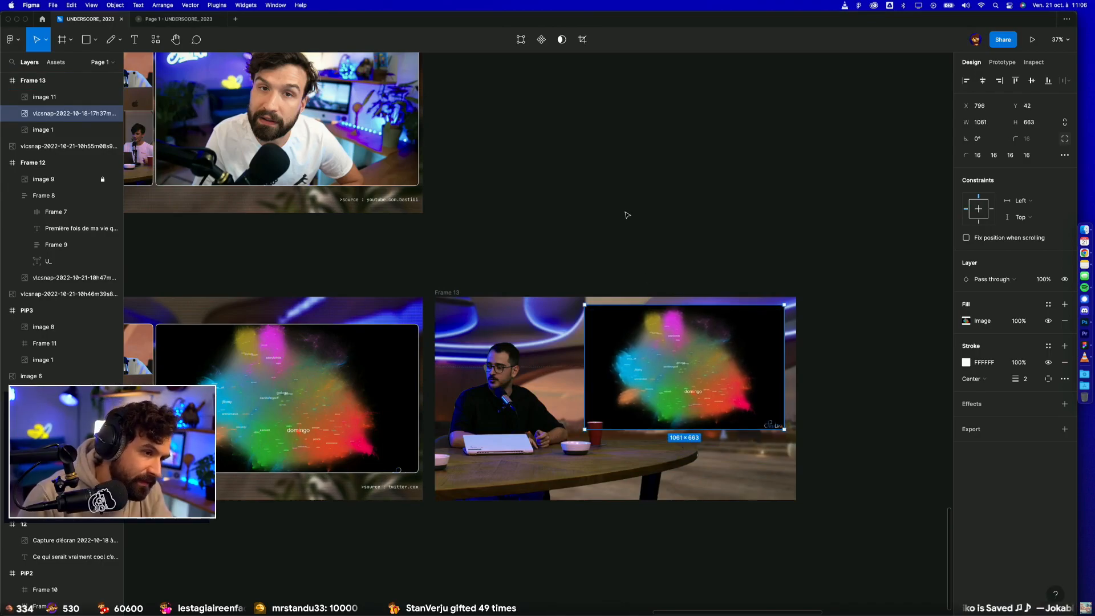
left_click(627, 215)
Step: Enlarge the presenter cut-out to 2158 × 980, keeping its lower edge on Frame 13's bottom edge
left_click(533, 369)
left_click_drag(526, 341, 528, 309)
mouse_move(542, 500)
left_mouse_down()
mouse_move(544, 513)
mouse_move(544, 500)
left_mouse_up()
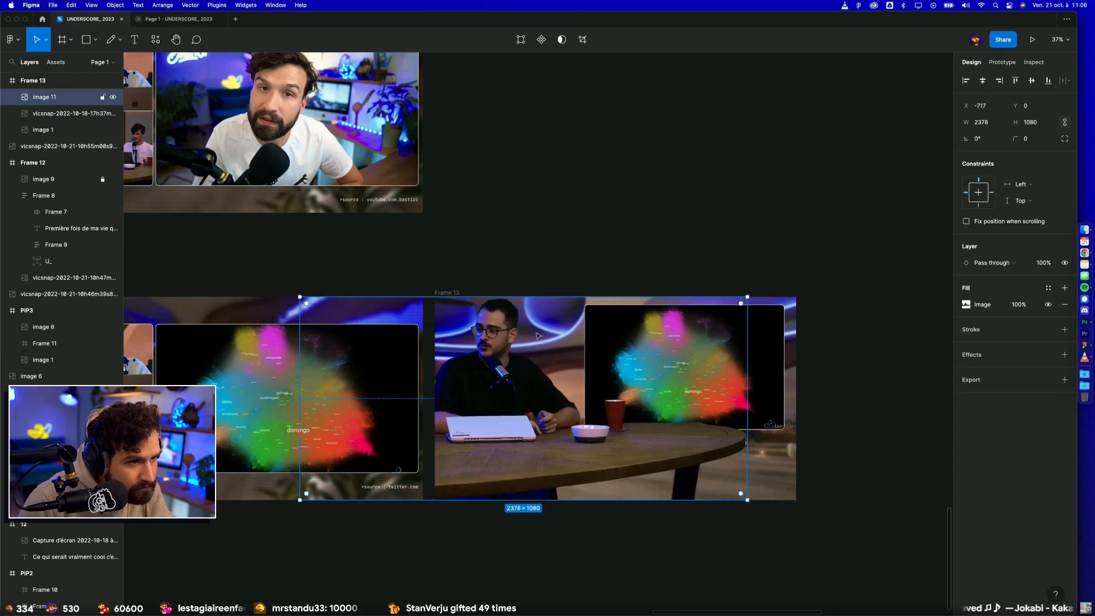
left_click_drag(531, 296, 560, 294)
left_click(577, 230)
key("super+z")
key("super+z")
key("super+z")
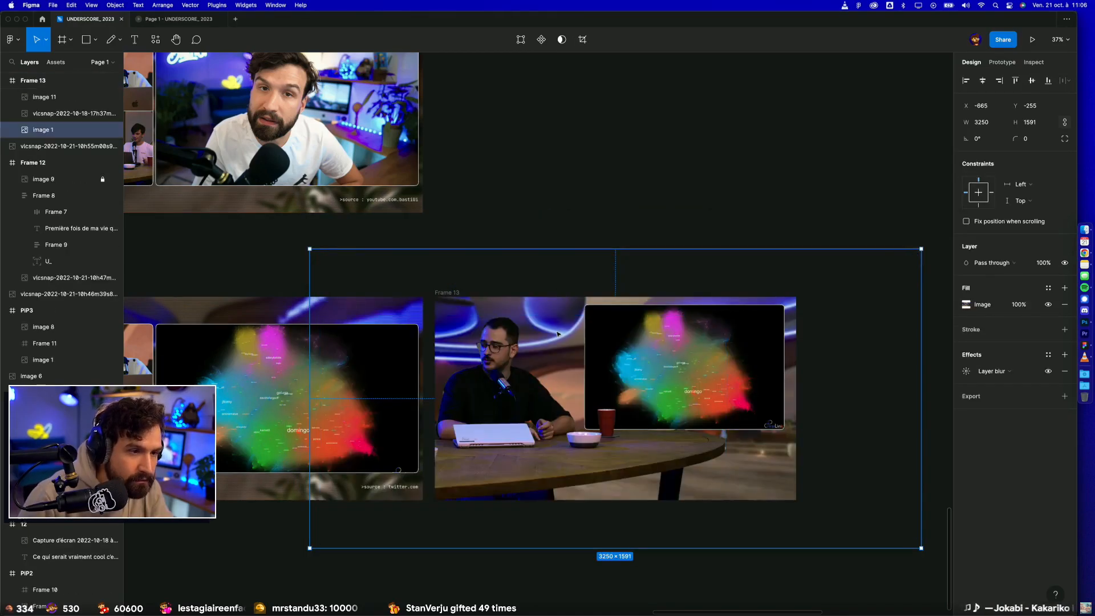
key("Escape")
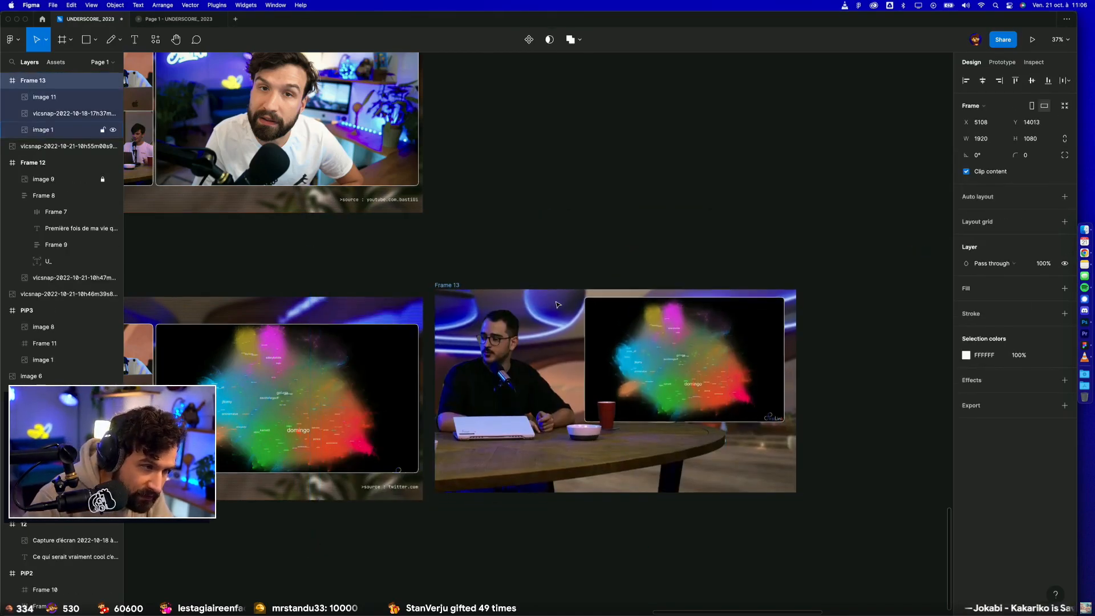
key("Escape")
Step: Move the blurred studio background up to Y -495 in Frame 13
left_click(551, 304)
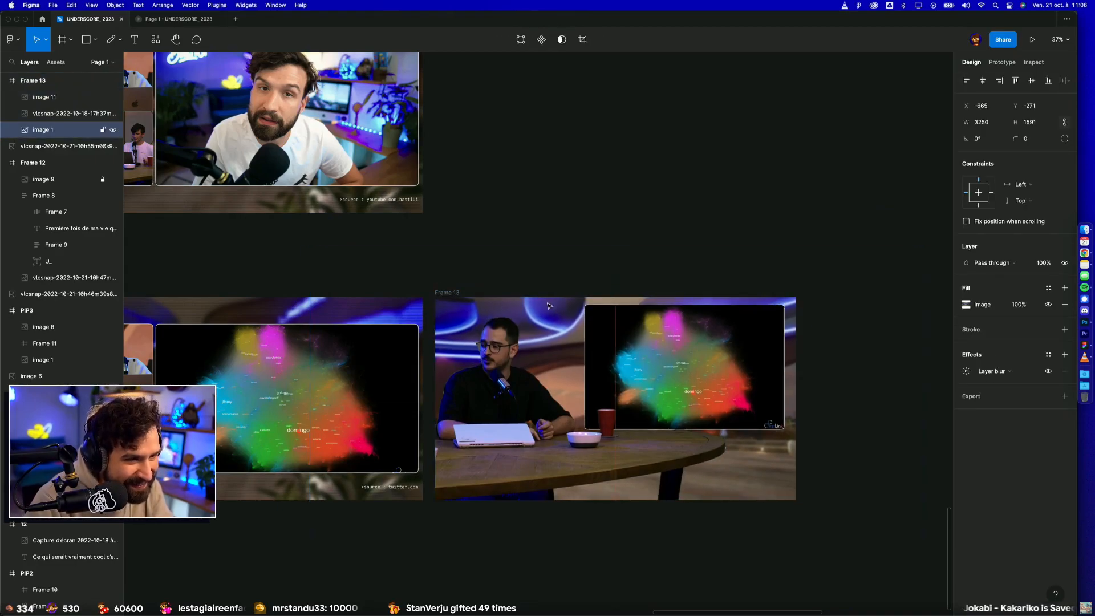
key("shift+Up")
key("shift+Up")
key("shift+Up")
key("shift+Up")
key("shift+Up")
key("shift+Up")
key("shift+Up")
key("shift+Up")
key("shift+Up")
key("shift+Up")
key("shift+Up")
key("shift+Up")
key("shift+Up")
key("shift+Up")
key("shift+Up")
key("shift+Up")
key("shift+Up")
key("shift+Up")
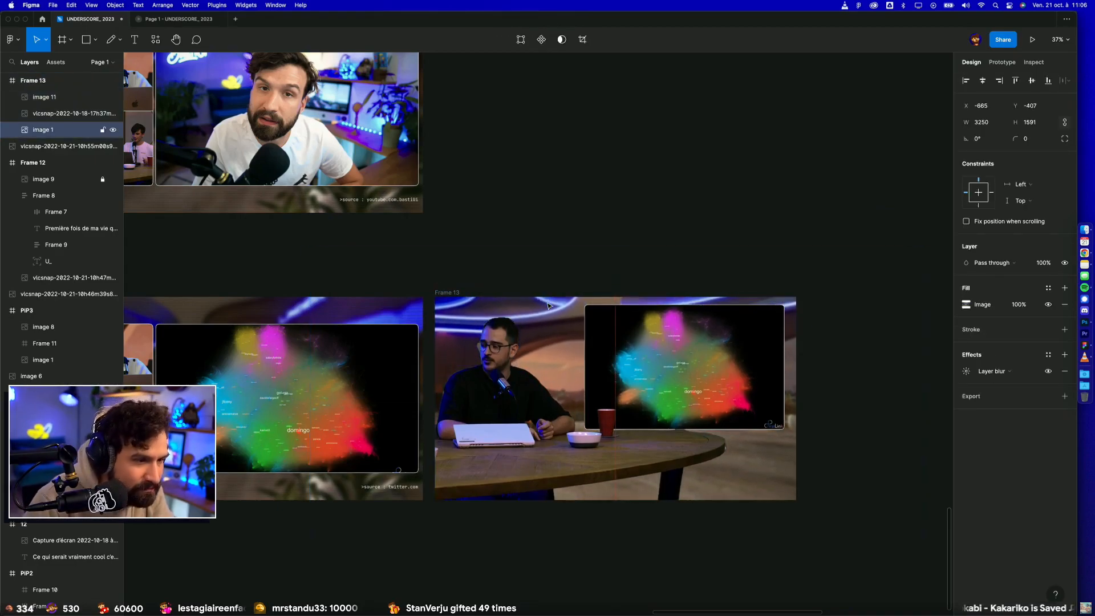
key("shift+Up")
key("shift+Up")
key("shift+Up")
key("shift+Up")
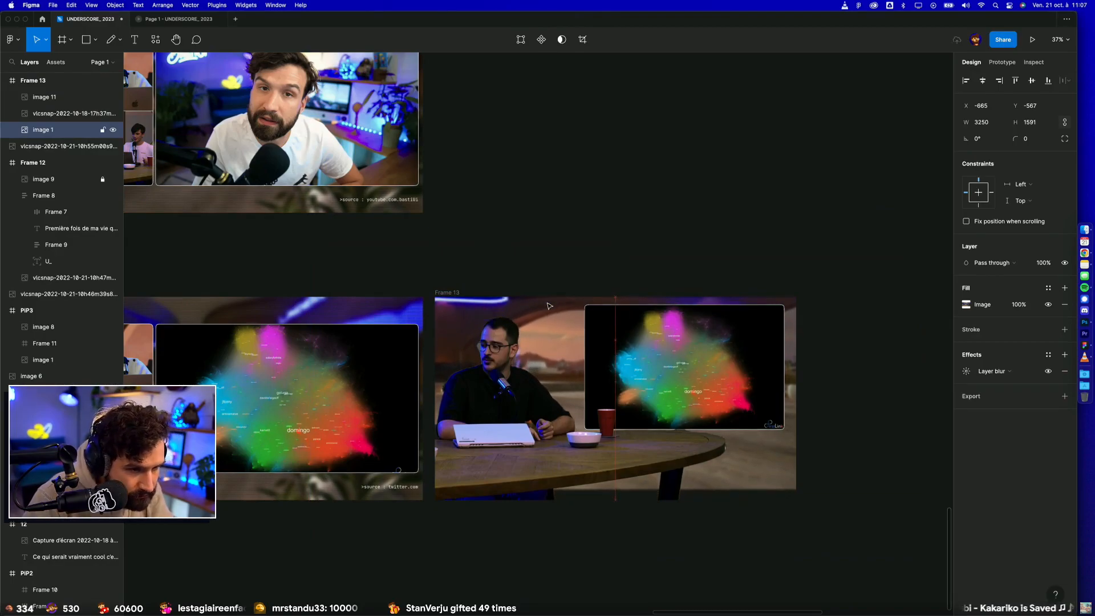
left_click(525, 215)
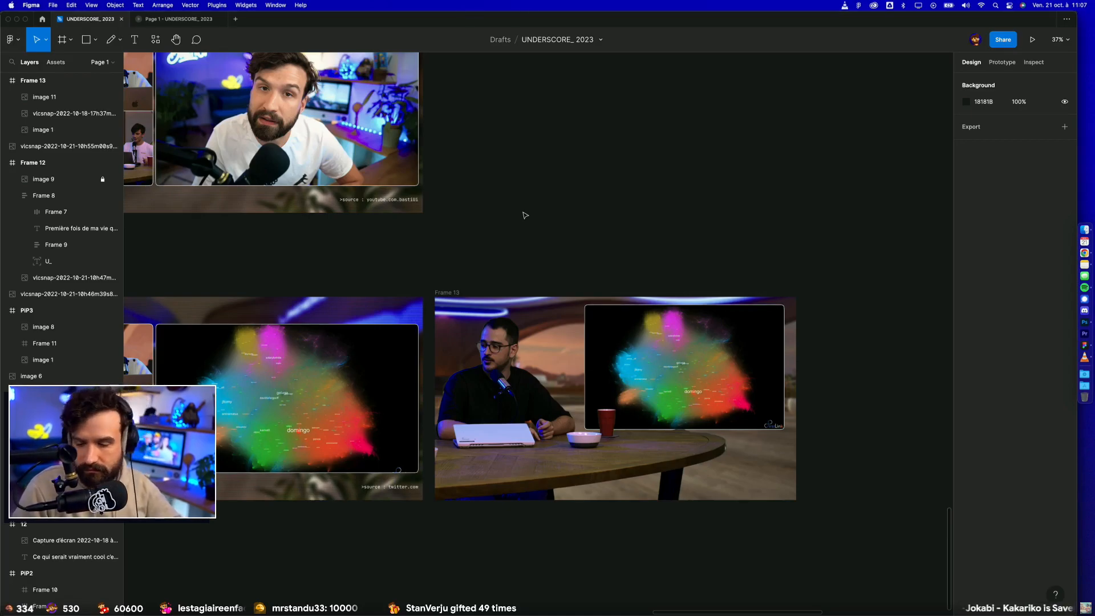
Step: Lower the map image in Frame 13 until its top edge lines up with the top of the presenter cut-out
left_click(747, 349)
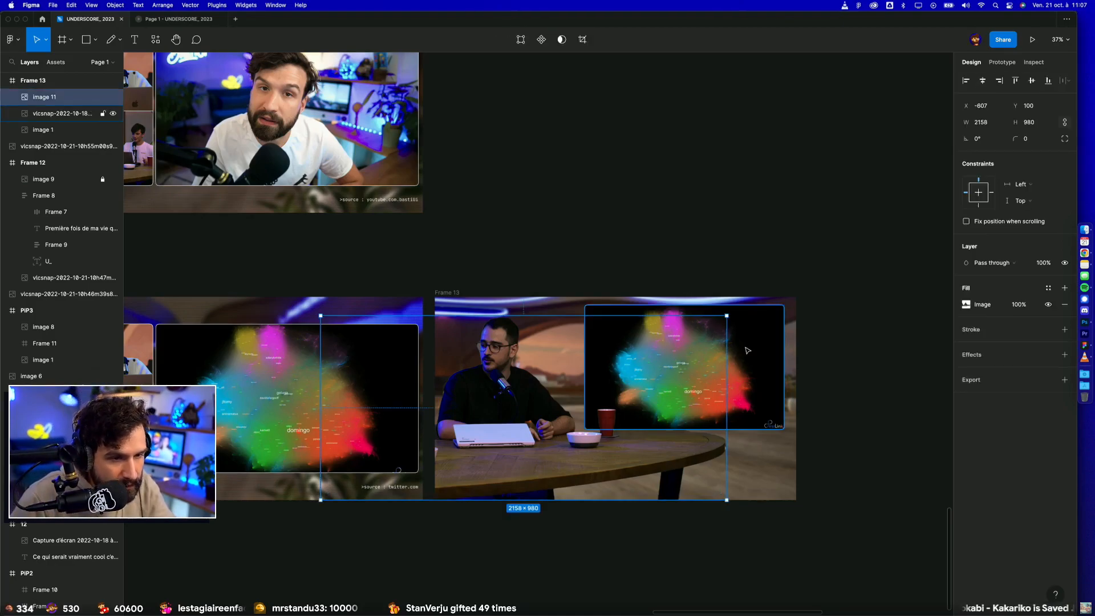
mouse_move(736, 413)
left_mouse_down()
mouse_move(742, 440)
mouse_move(743, 423)
left_mouse_up()
left_click(695, 281)
Step: Rename Frame 13 as Image3
scroll(695, 282, "down", 3)
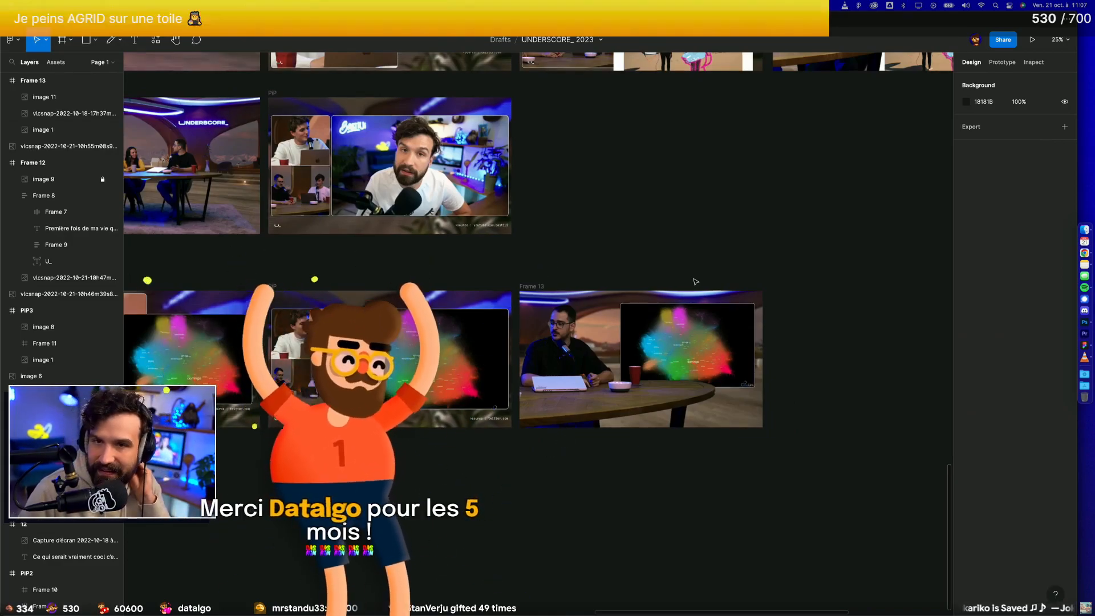
left_click(531, 286)
double_click(531, 286)
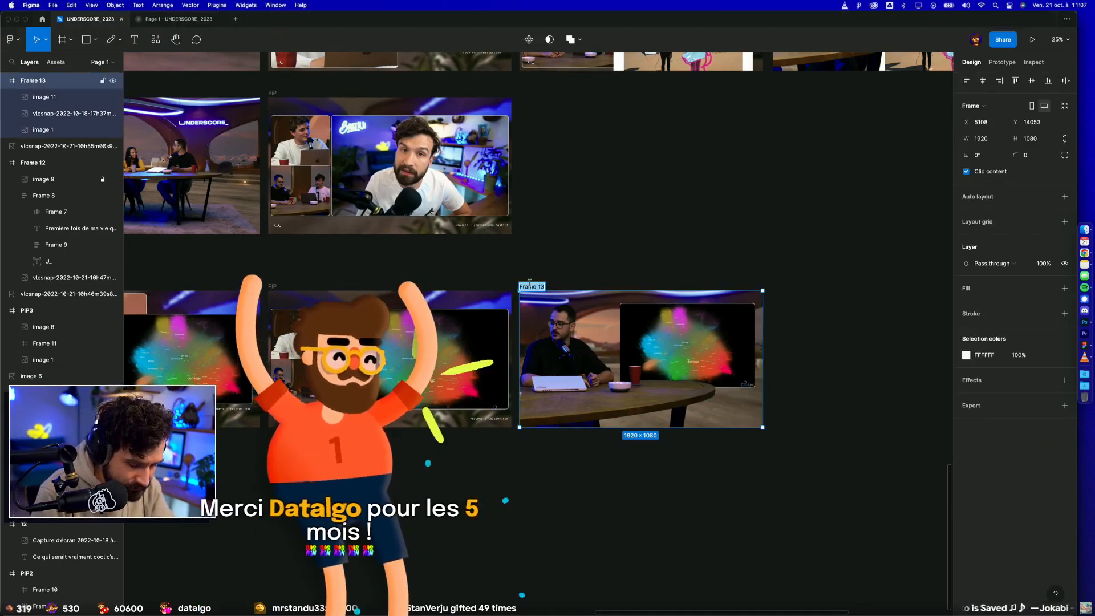
type("Image")
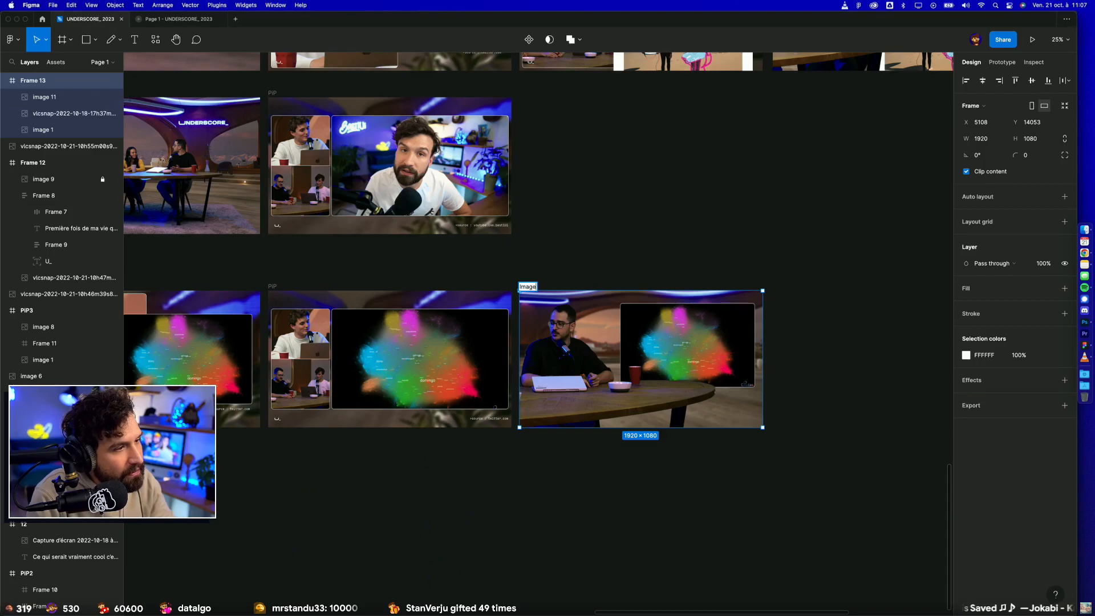
type("3")
key("Return")
Step: Rename the PIP frame between Image1 and Image3 as Image2
scroll(513, 285, "left", 3)
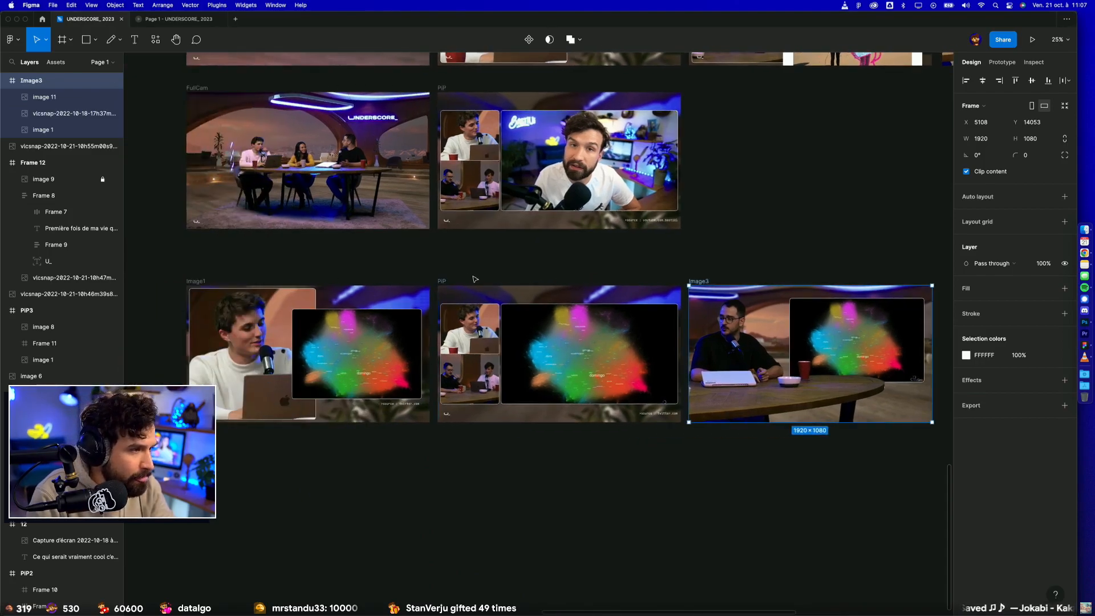
left_click(439, 281)
type("Image2")
key("Return")
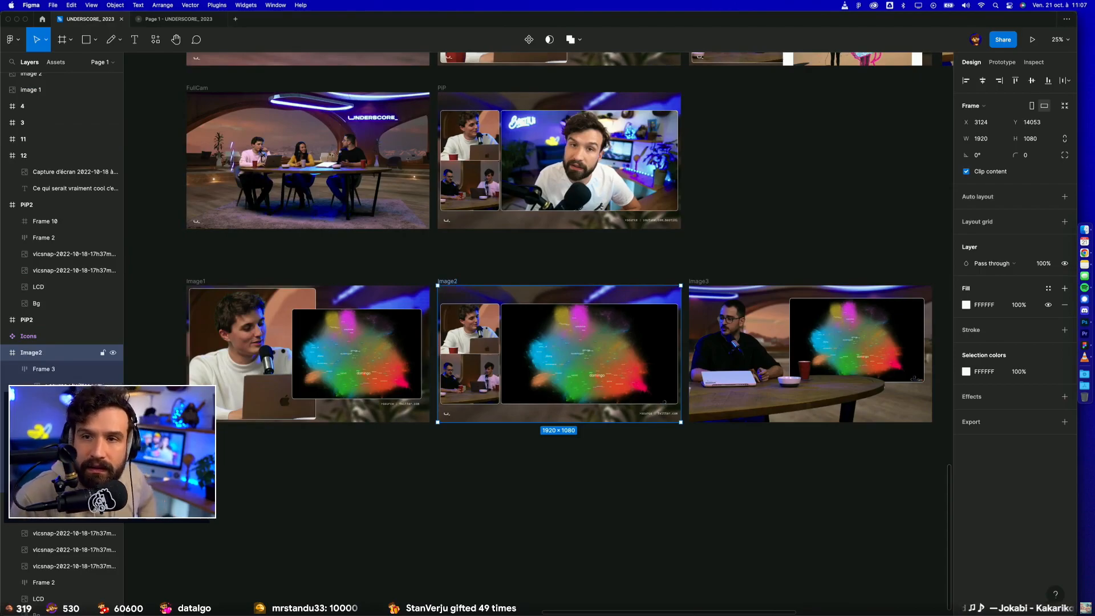
left_click(468, 478)
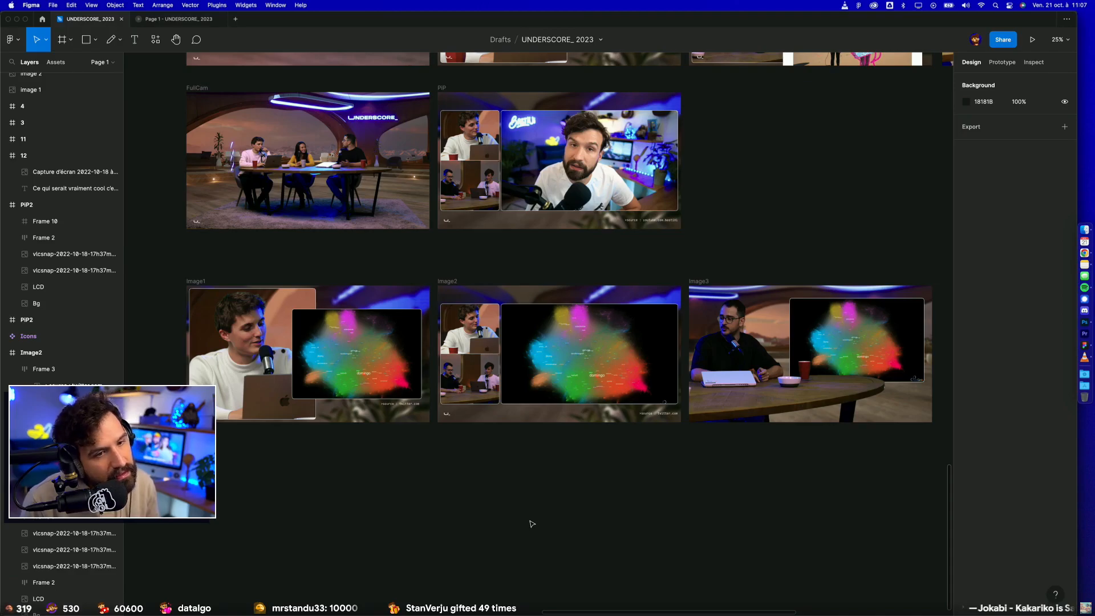
Step: Rename the PIP frame containing the YouTube video as Video and duplicate it beside the original
scroll(530, 525, "right", 3)
scroll(514, 530, "up", 4)
scroll(513, 530, "down", 4)
scroll(516, 531, "left", 3)
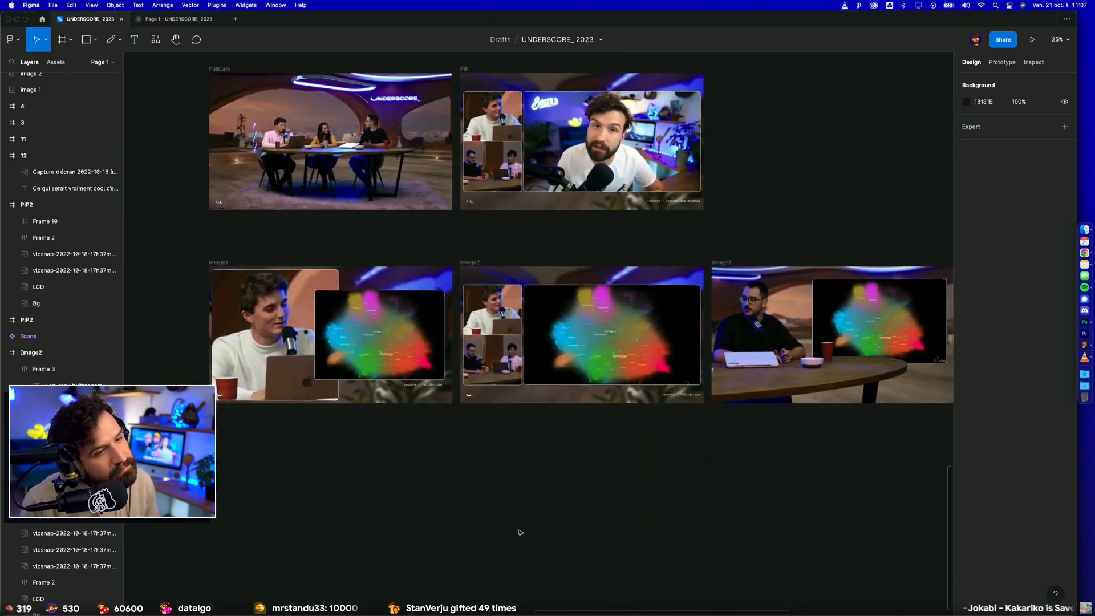
scroll(521, 532, "up", 5)
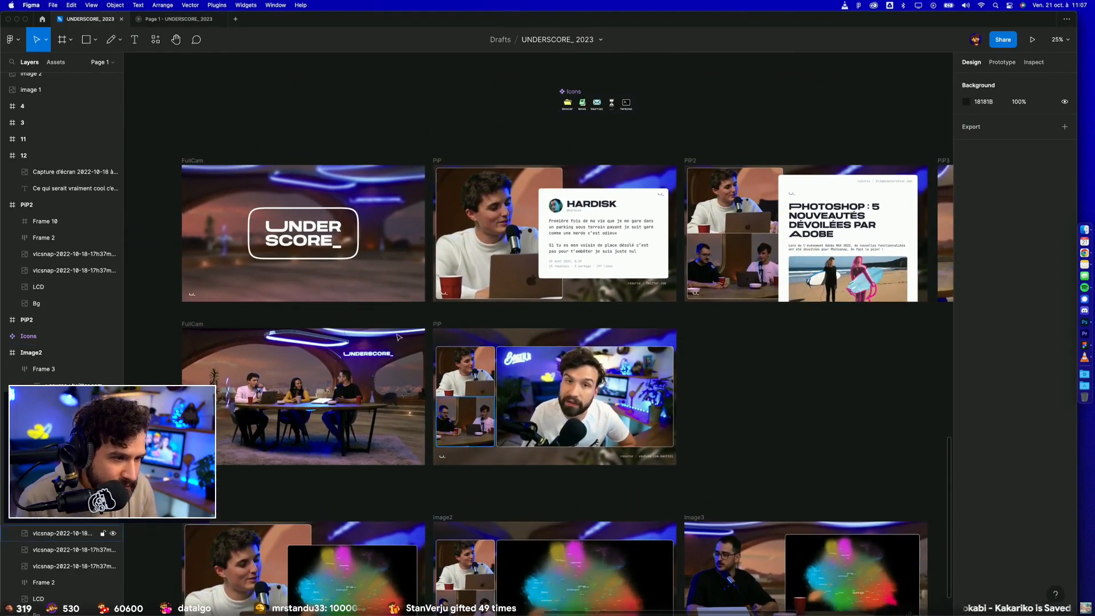
scroll(457, 388, "right", 5)
scroll(513, 422, "left", 6)
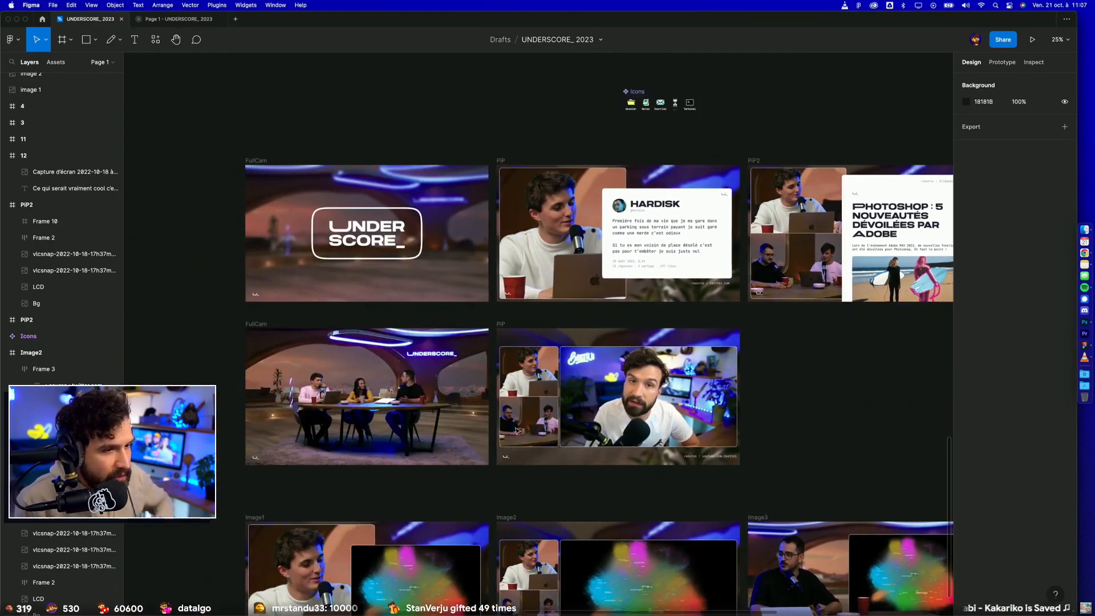
left_click(503, 325)
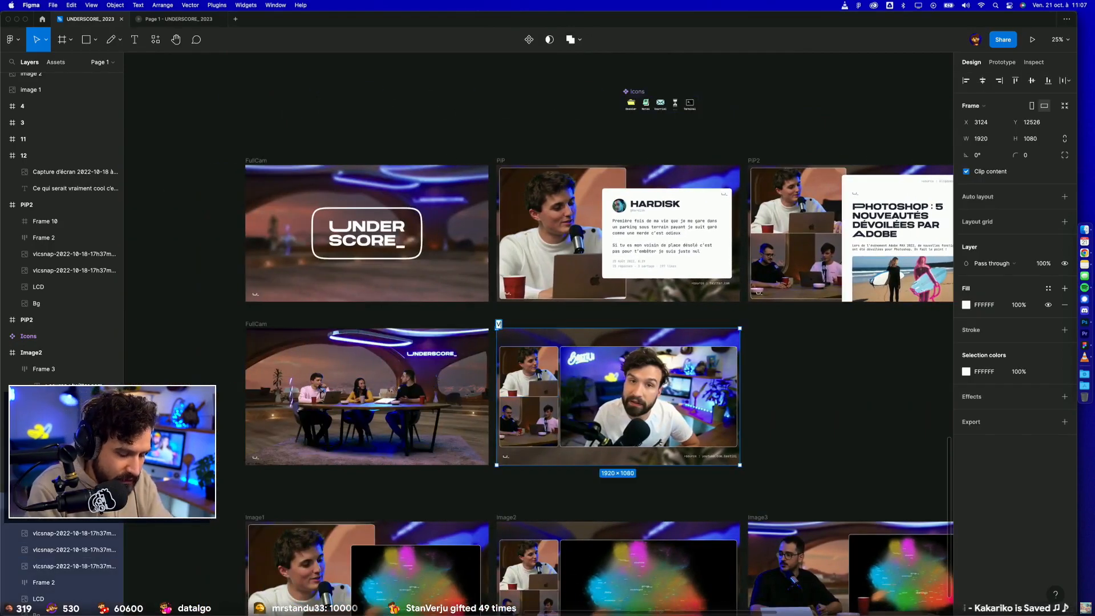
key("super+d")
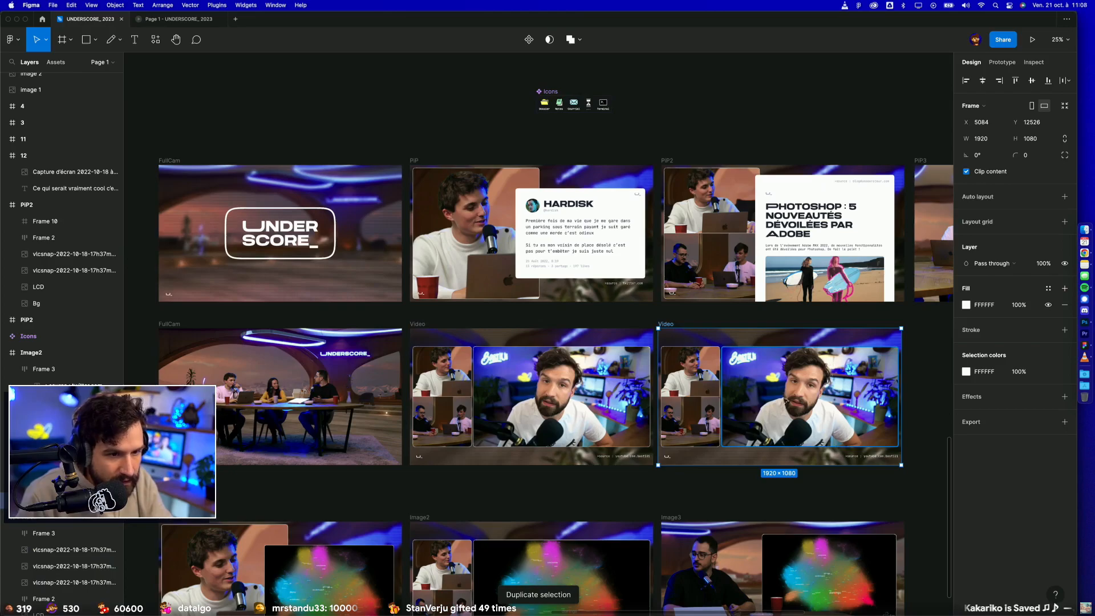
Step: Delete the lower two-person camera image from the duplicated Video frame and stretch the upper camera image to 461 × 790
scroll(700, 423, "up", 5)
left_click(701, 423)
key("BackSpace")
left_click(674, 361)
left_click_drag(665, 367, 683, 475)
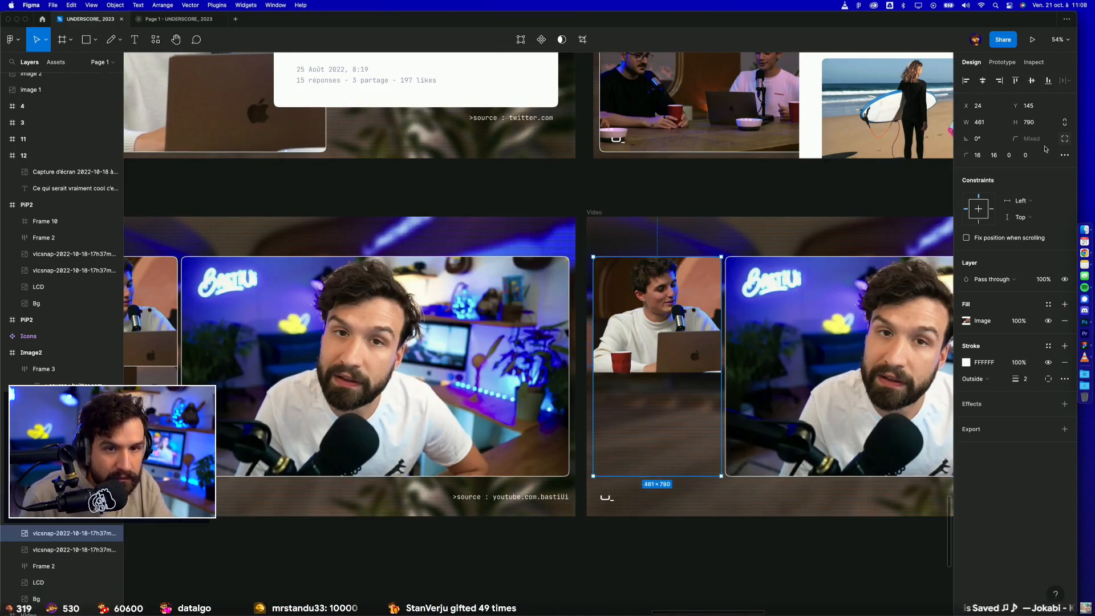
Step: Set the two lower corner radii of the stretched camera image to 16
left_click(1008, 156)
type("16")
key("Tab")
type("16")
key("Return")
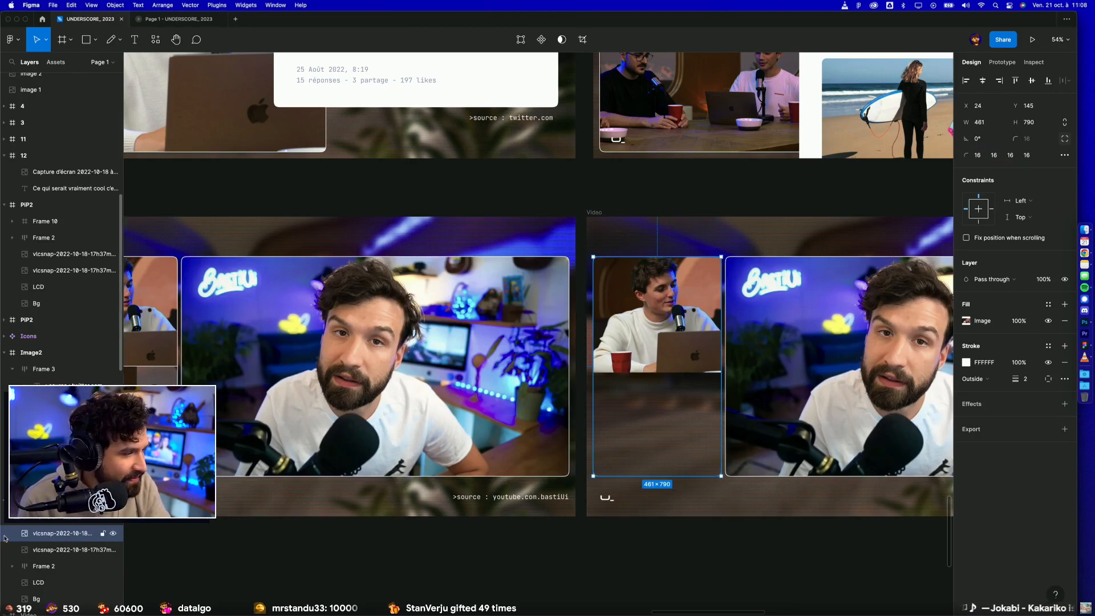
Step: Enlarge the cropped picture inside the camera image so the presenter fills its full 461 × 790 area
left_click(967, 322)
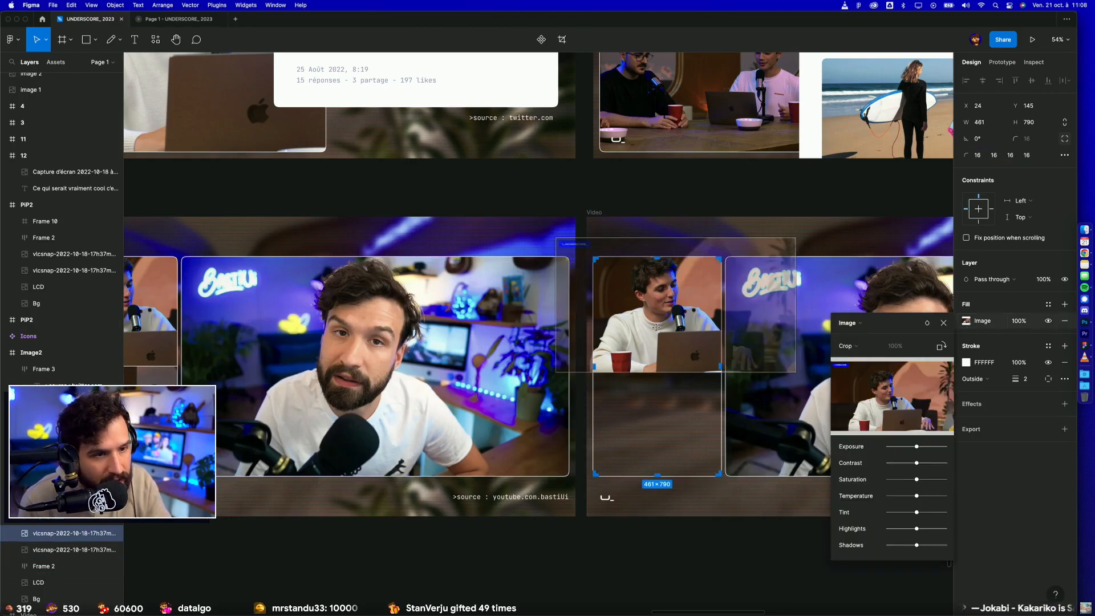
left_click_drag(688, 377, 686, 477)
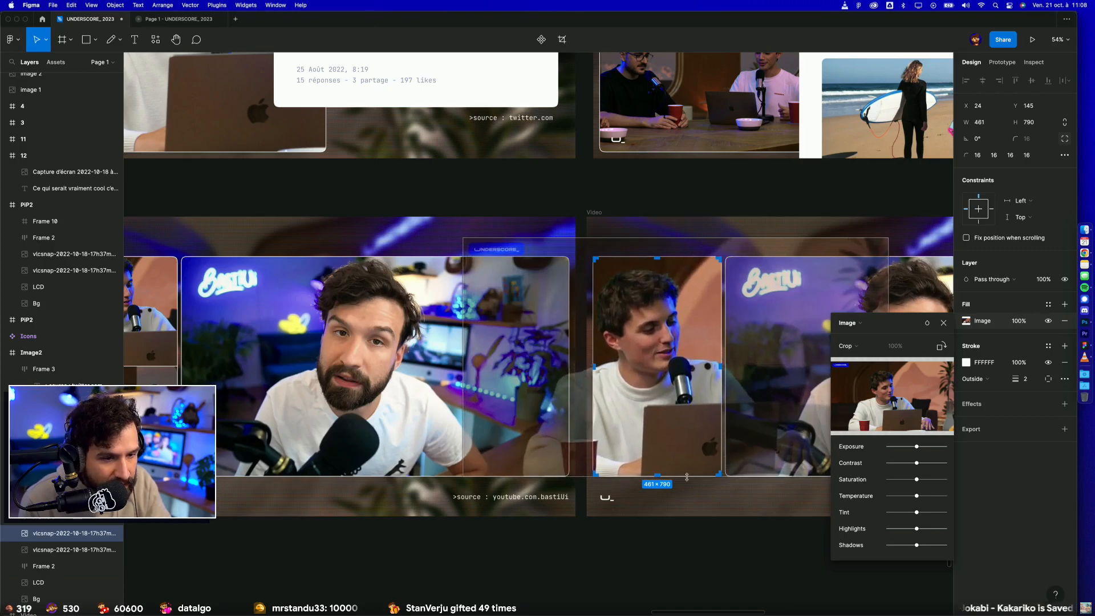
left_click(689, 198)
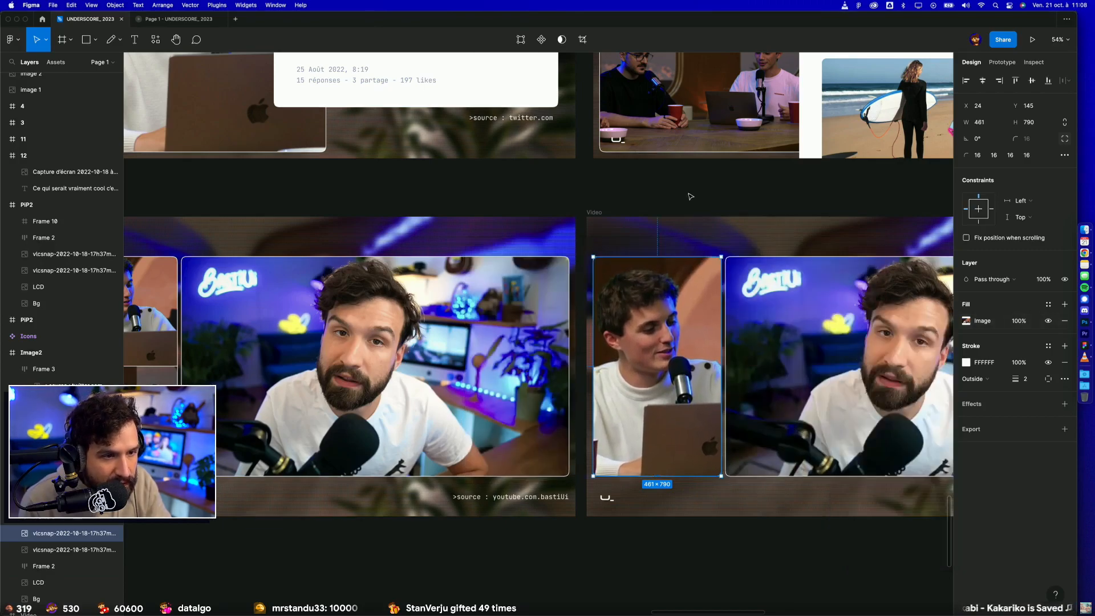
left_click(702, 193)
Step: Examine the duplicated Video layout, the neighbouring storyboard frames and the FullCam title frame with the UNDERSCORE_ logo
left_click_drag(714, 198, 474, 187)
scroll(833, 289, "down", 2)
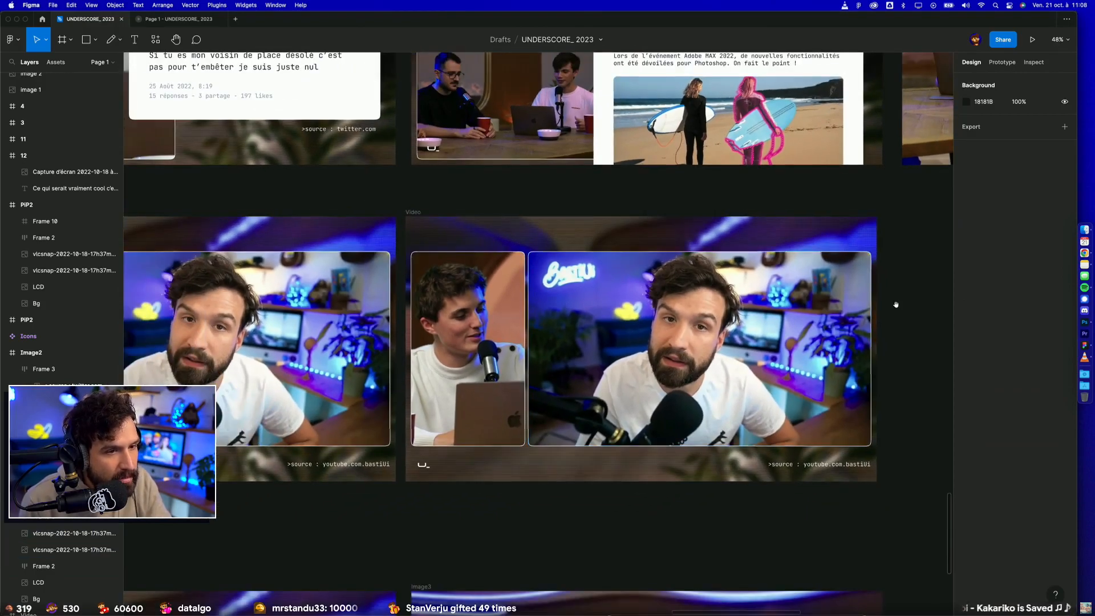
scroll(929, 350, "right", 1)
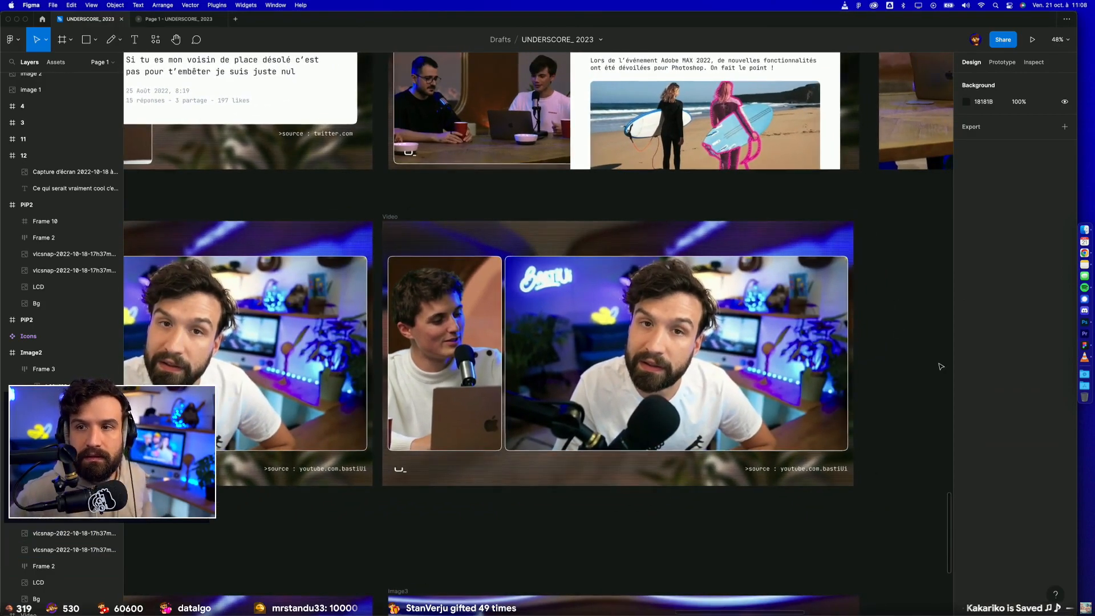
scroll(634, 308, "down", 4)
scroll(627, 311, "left", 8)
scroll(627, 311, "up", 4)
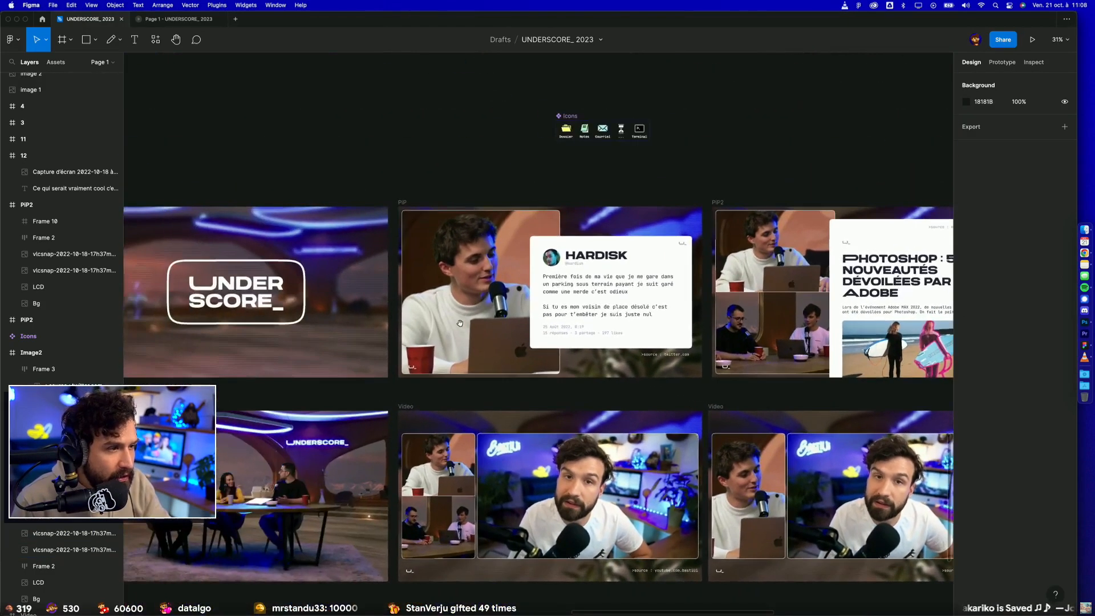
scroll(482, 353, "up", 4)
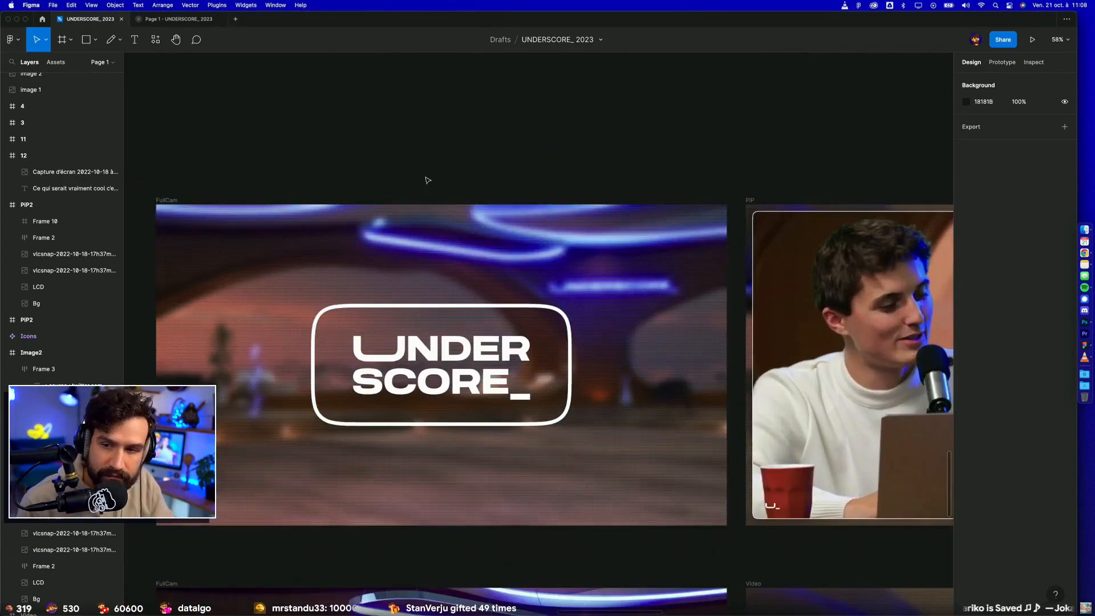
scroll(428, 180, "up", 2)
scroll(513, 105, "down", 2)
scroll(513, 105, "left", 3)
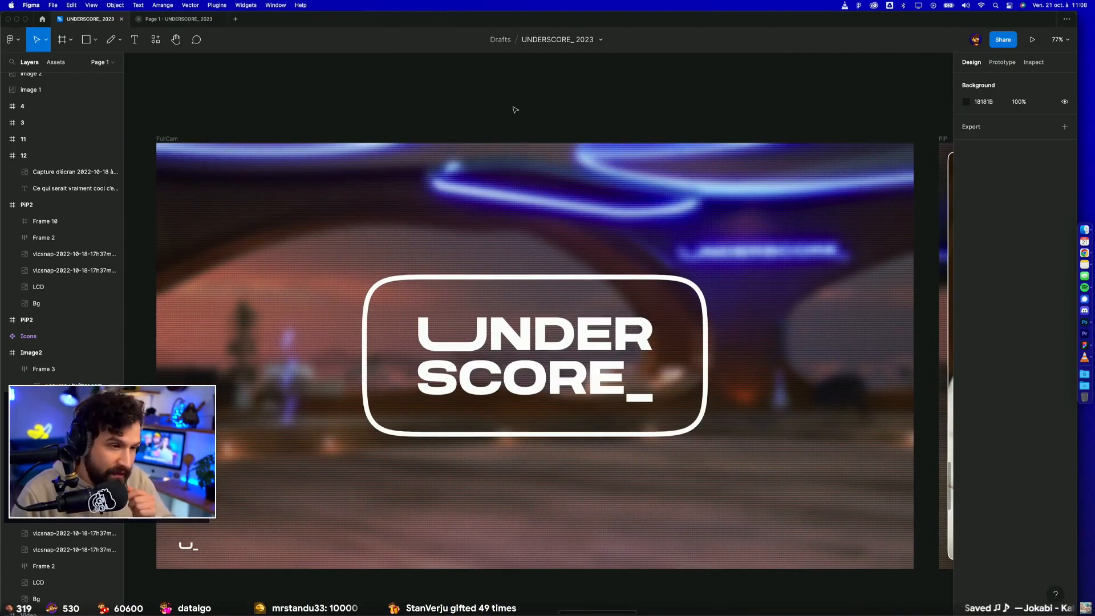
Step: Look over the show layout frames and the 3D set reference pictures on the canvas
scroll(515, 109, "down", 10)
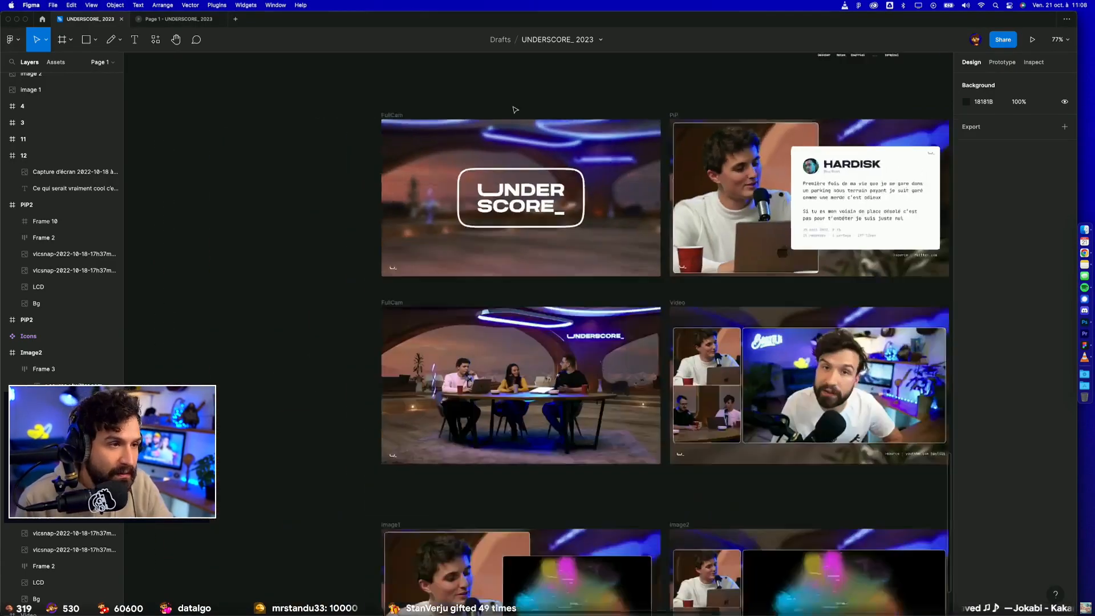
left_click_drag(370, 181, 679, 465)
scroll(571, 411, "up", 4)
scroll(571, 411, "up", 12)
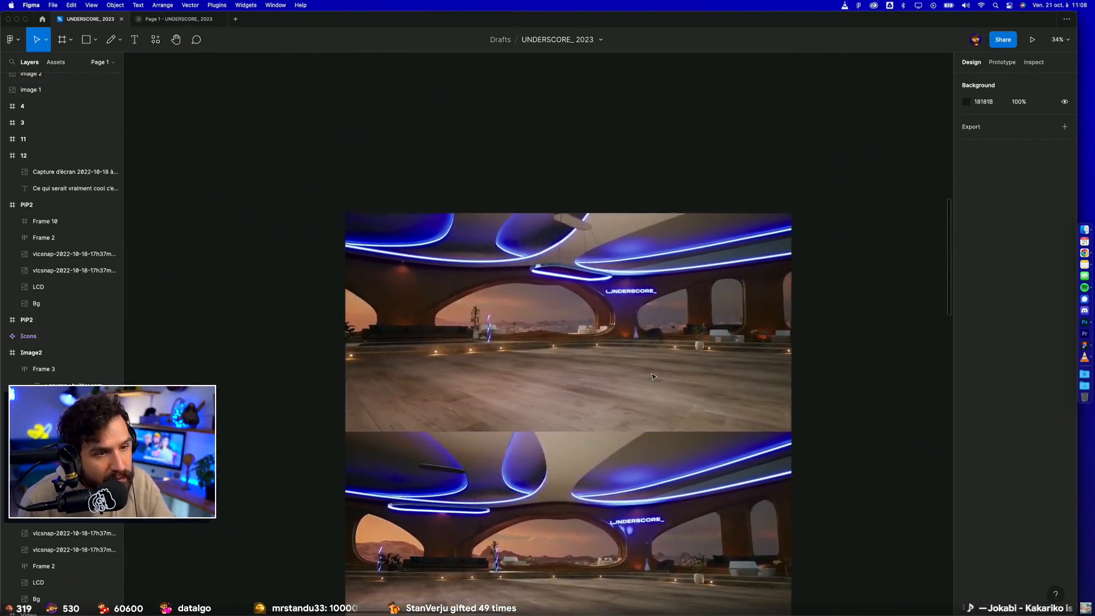
scroll(651, 375, "down", 5)
scroll(649, 377, "down", 10)
scroll(647, 376, "up", 8)
scroll(648, 376, "right", 5)
scroll(648, 376, "up", 3)
Step: Move the Image1, Image2 and Image3 frames up together to Y 13816 so their row sits close beneath the Video row
left_click_drag(845, 555, 748, 552)
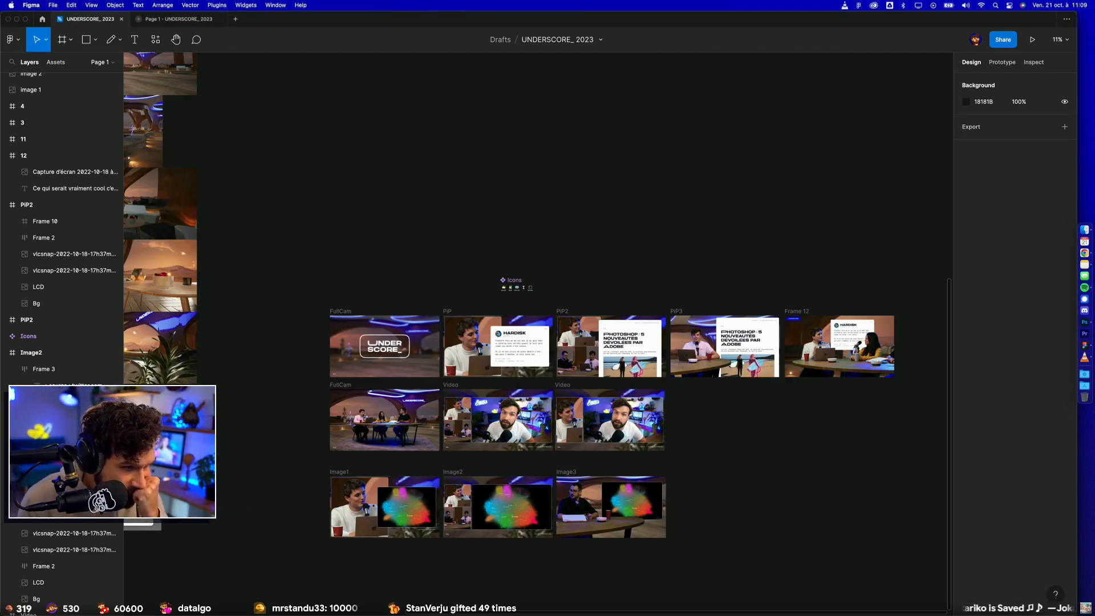
left_click_drag(729, 556, 290, 462)
left_click_drag(346, 501, 346, 487)
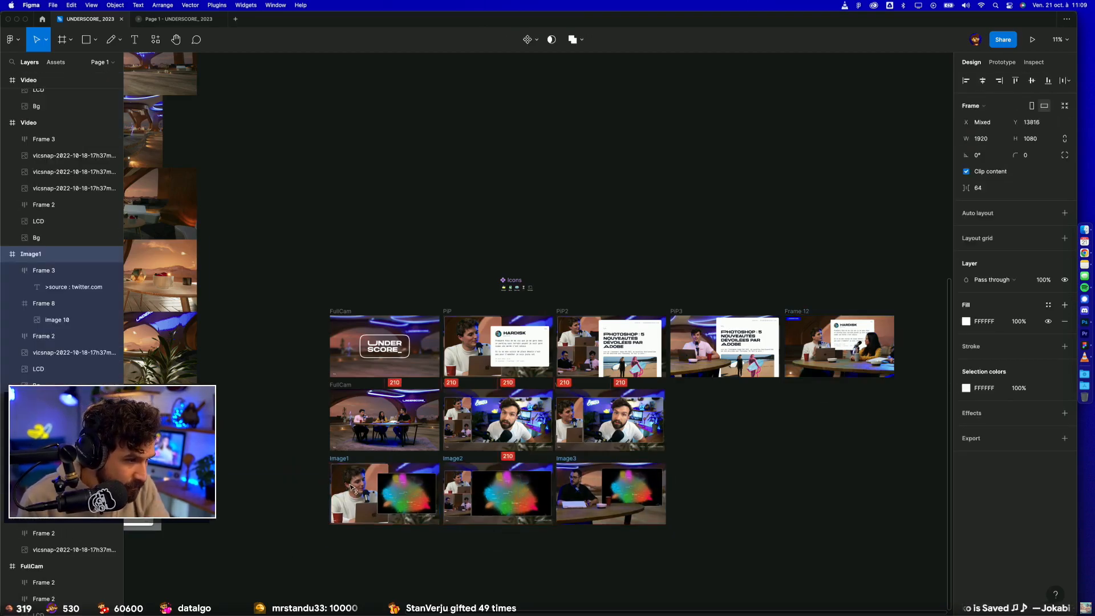
left_click(800, 491)
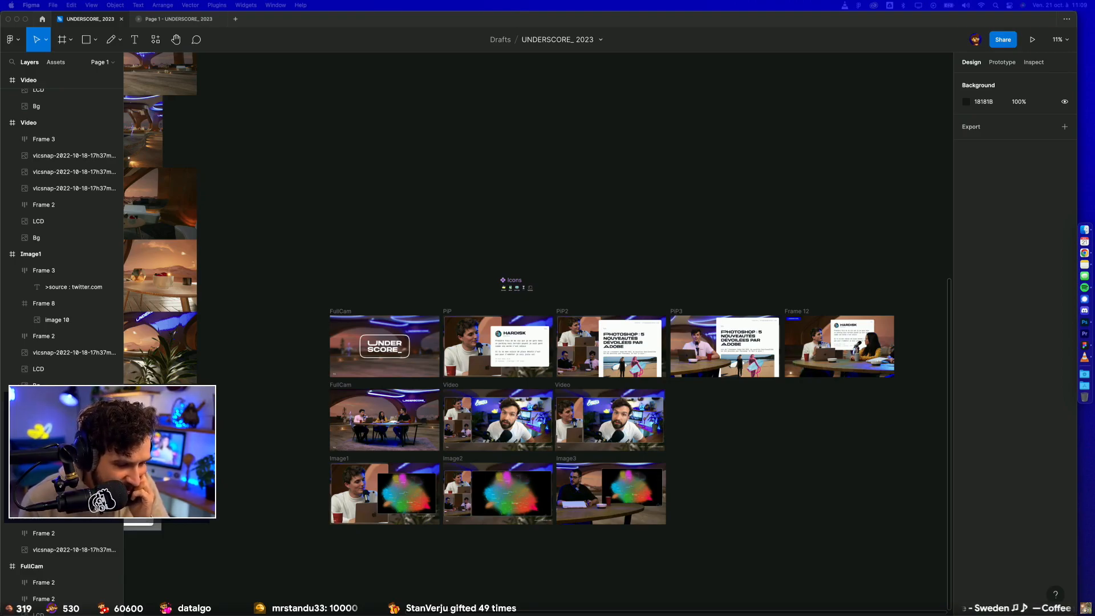
Step: Review the rows of show layout frames and the overview of Intro, Pause, Fin and Asset sketch slides
scroll(774, 95, "up", 10)
scroll(661, 428, "down", 10)
scroll(661, 428, "down", 3)
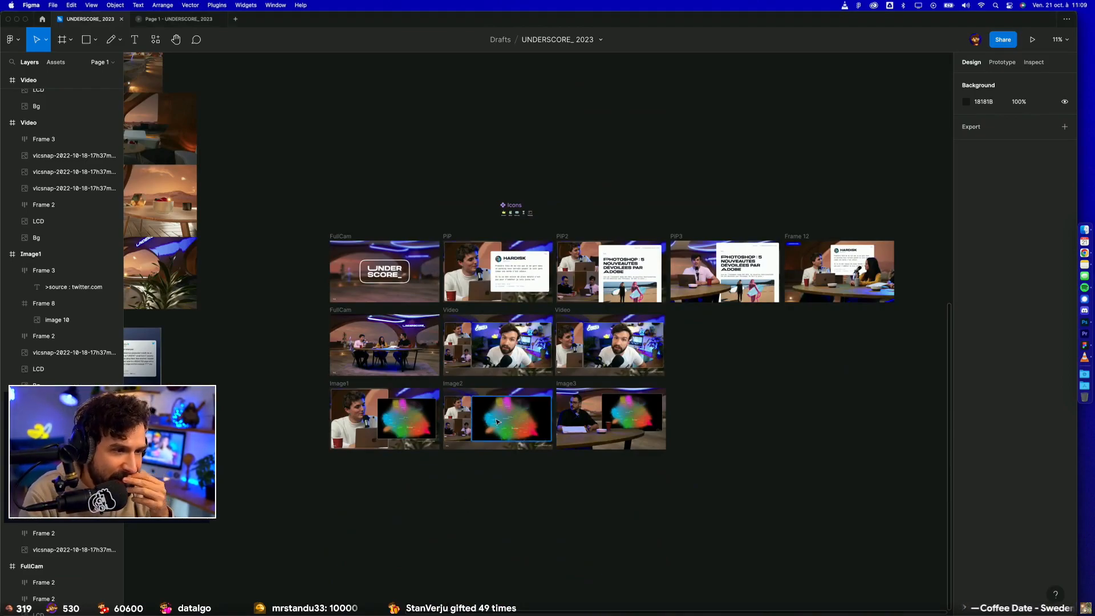
scroll(496, 420, "up", 15)
scroll(456, 313, "up", 3)
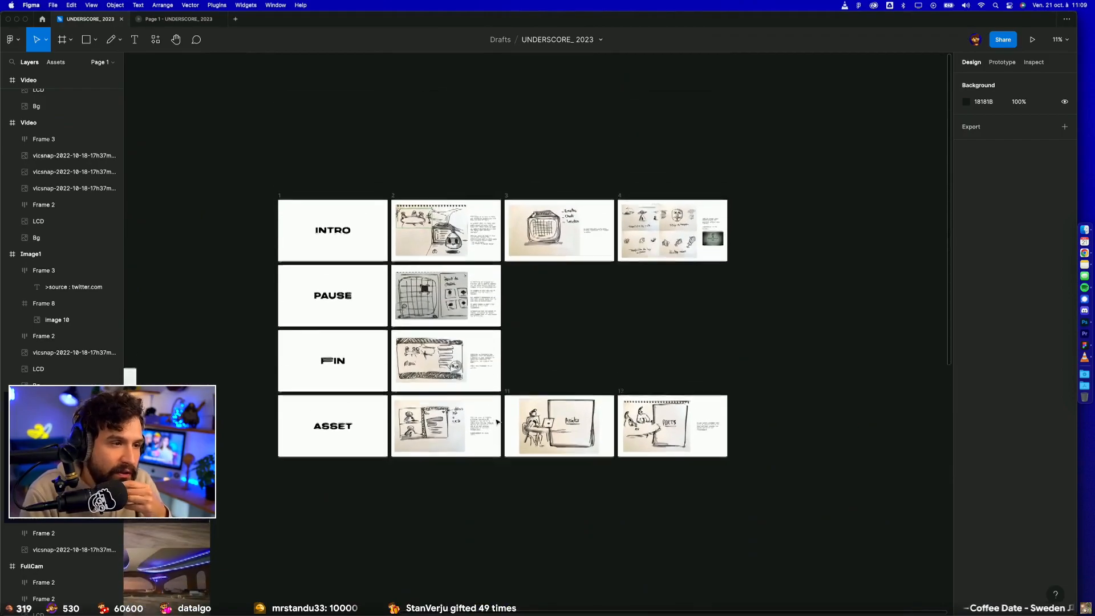
scroll(413, 200, "up", 10)
scroll(415, 201, "up", 3)
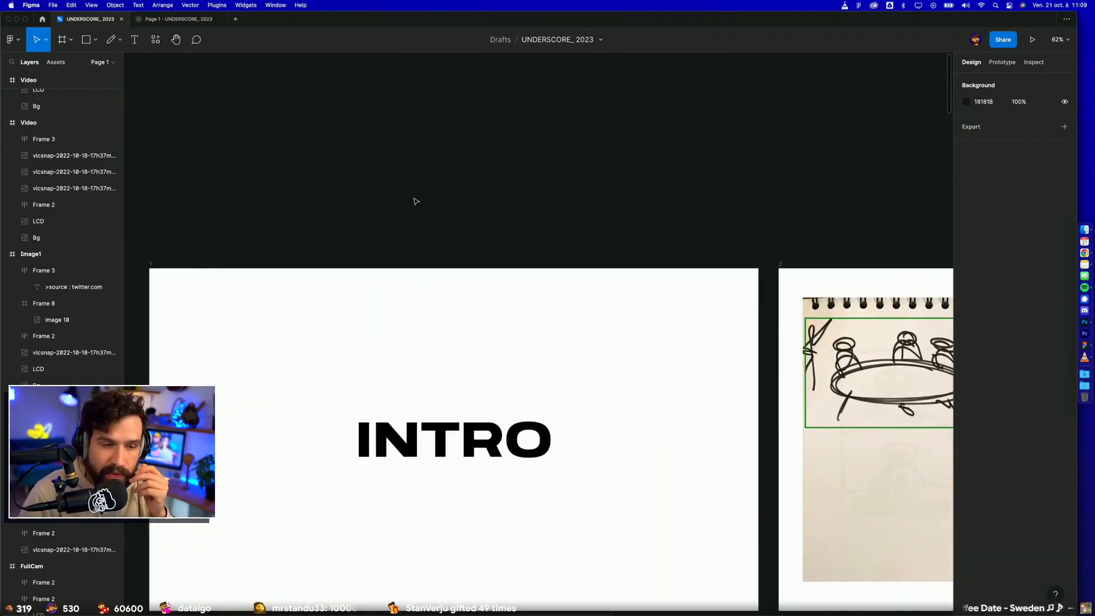
Step: Examine the Intro slides 2 to 4 with the guest table, retro screen and loader idea sketches and their notes
scroll(376, 253, "down", 2)
scroll(376, 254, "right", 3)
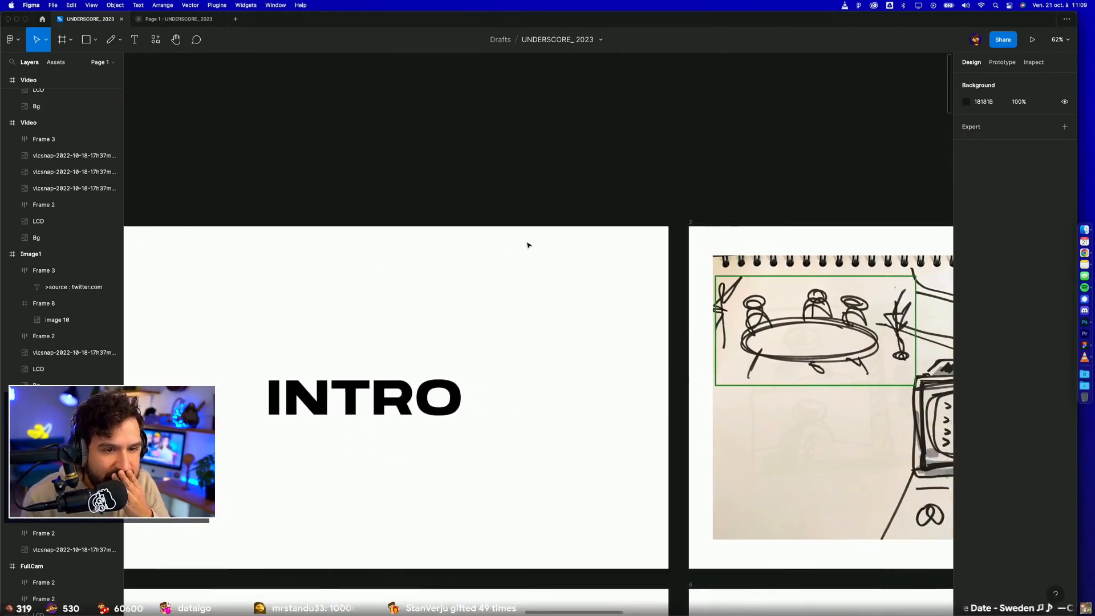
scroll(528, 245, "right", 12)
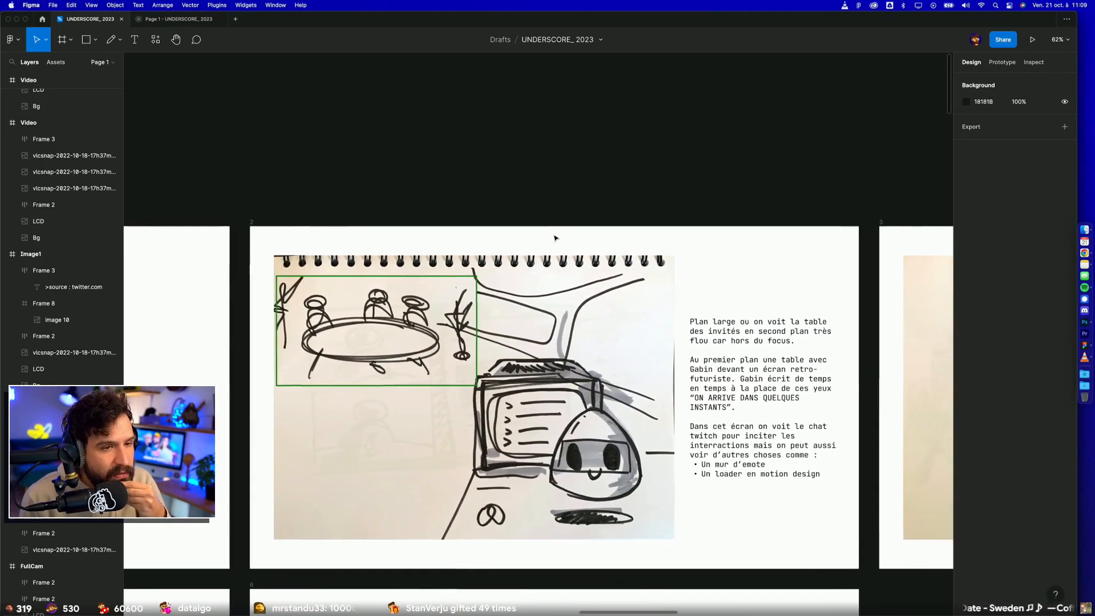
scroll(556, 238, "down", 2)
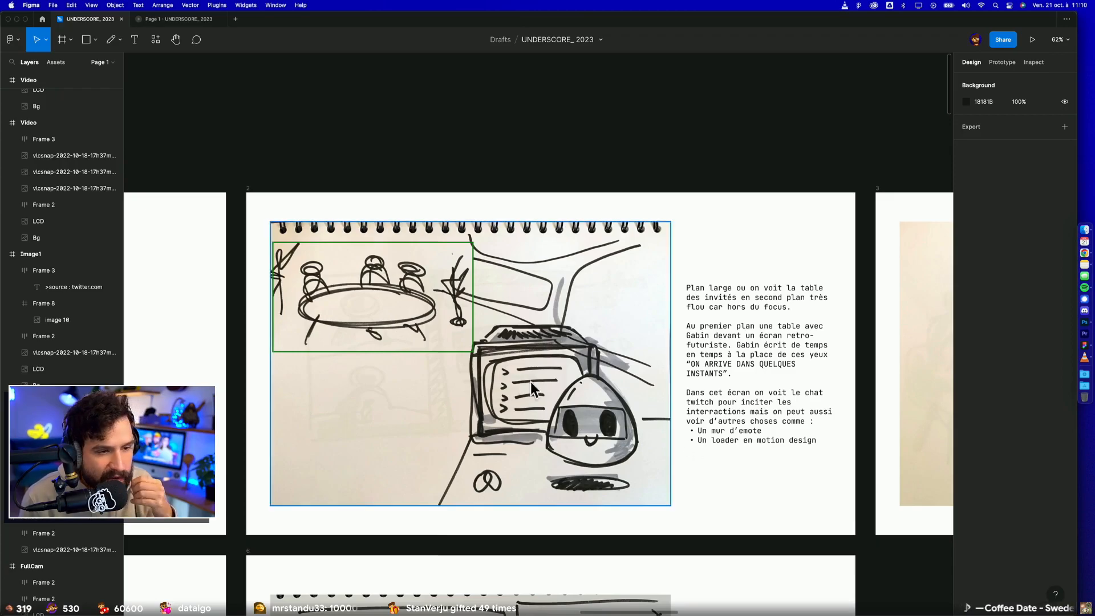
scroll(490, 431, "right", 10)
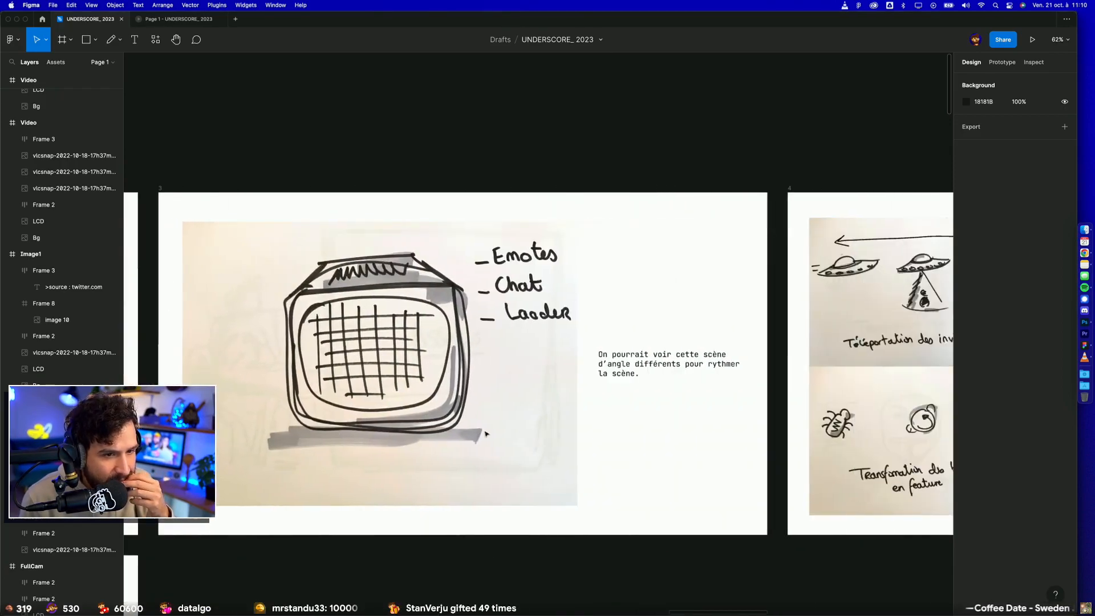
scroll(486, 433, "right", 5)
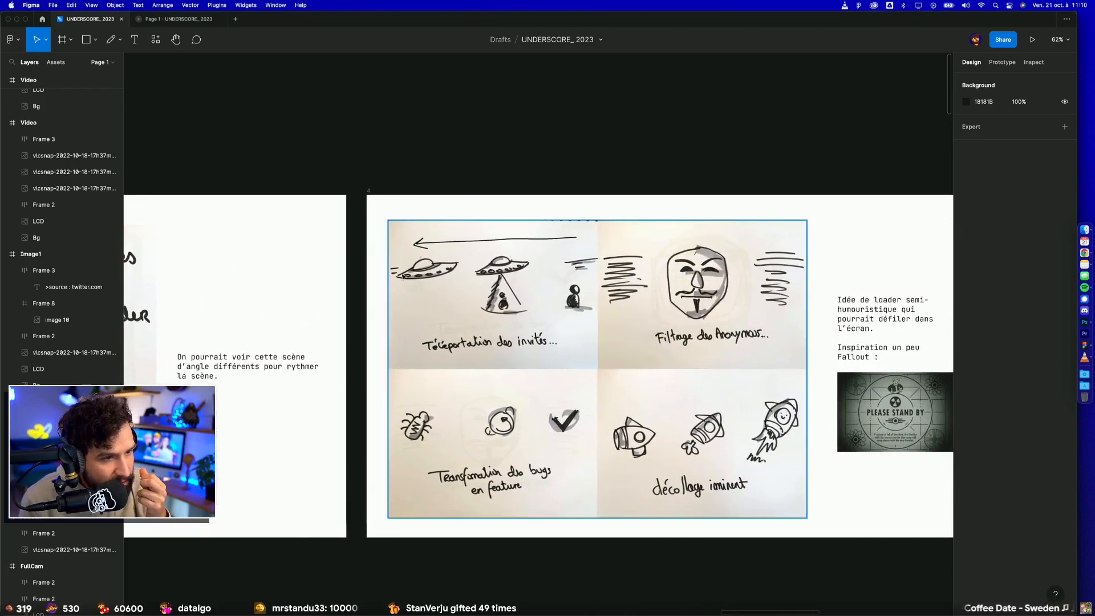
scroll(717, 479, "right", 1)
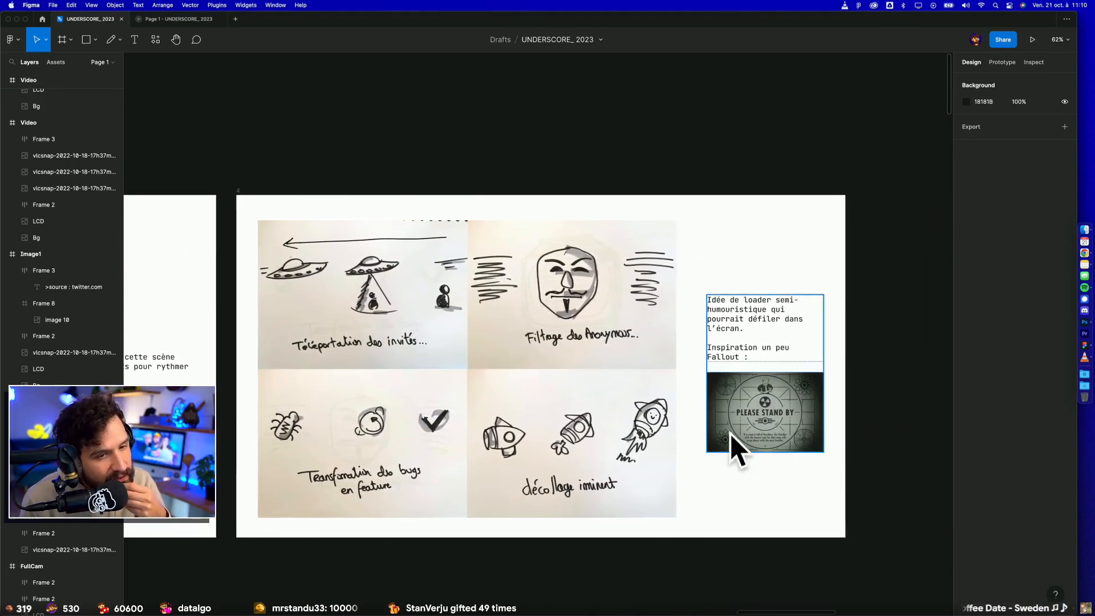
scroll(726, 444, "right", 3)
Step: Move the note text on the Pause mini-game slide up slightly so it sits vertically centred beside the sketch
scroll(726, 445, "left", 10)
scroll(726, 444, "down", 10)
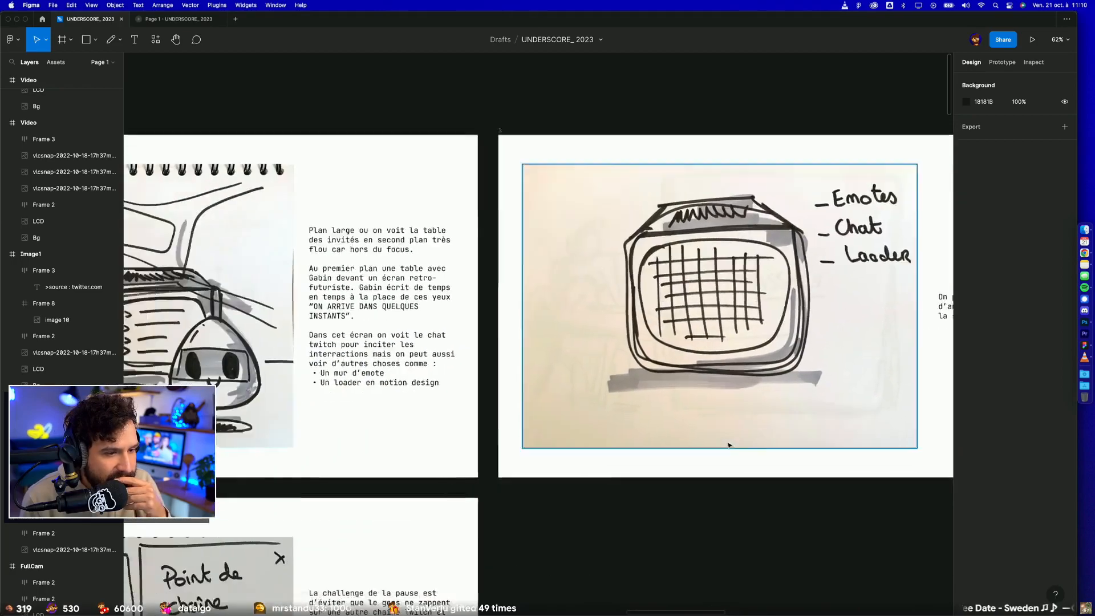
scroll(728, 450, "left", 10)
scroll(728, 450, "down", 2)
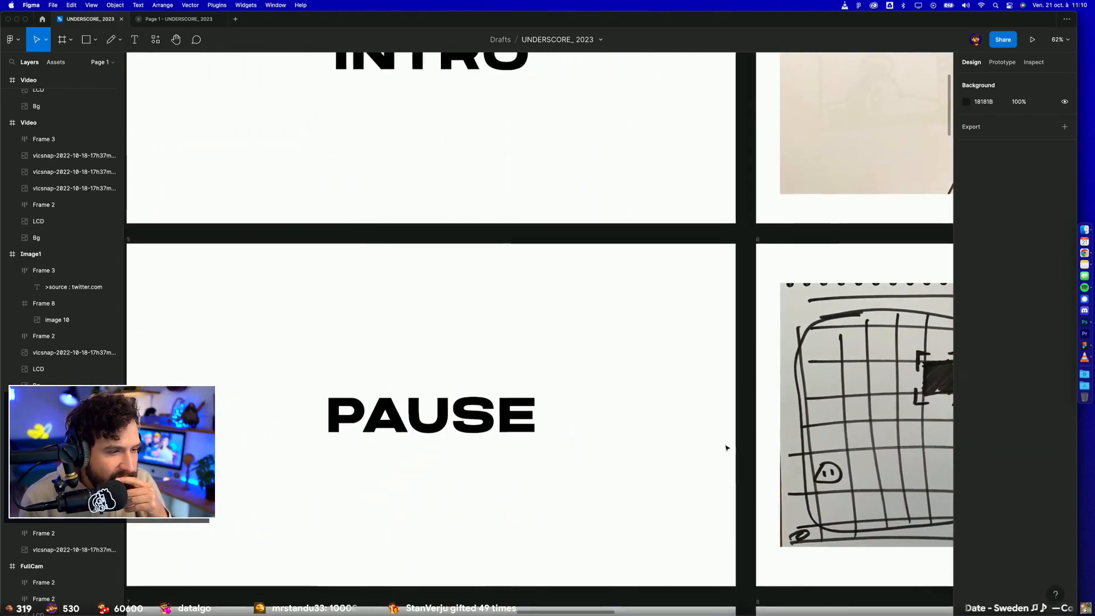
scroll(728, 450, "right", 15)
scroll(727, 448, "left", 2)
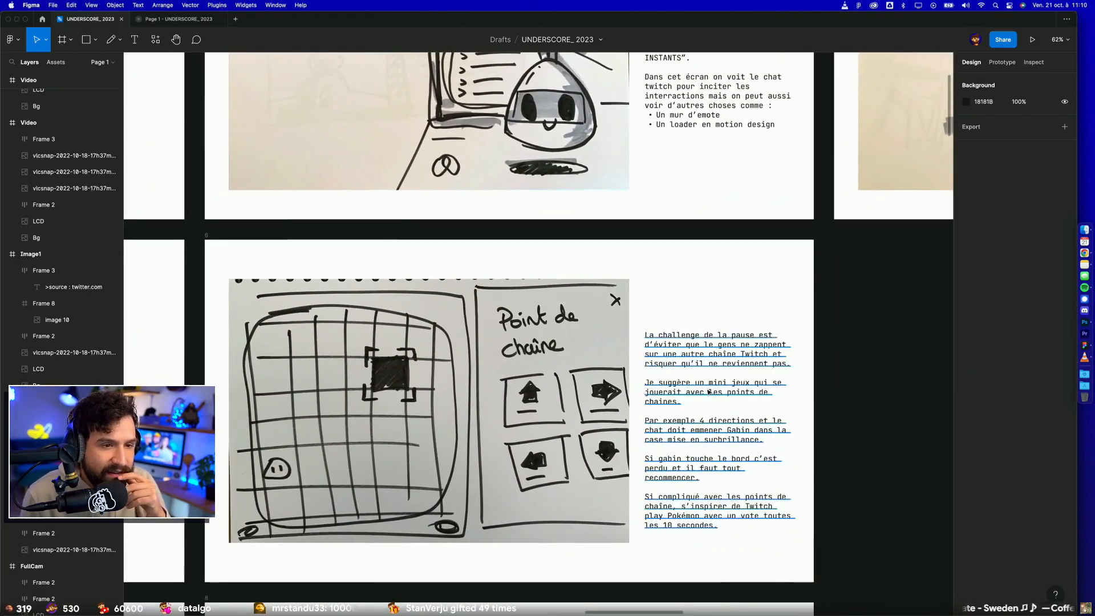
left_click(709, 370)
left_click_drag(709, 369, 707, 370)
left_click(824, 514)
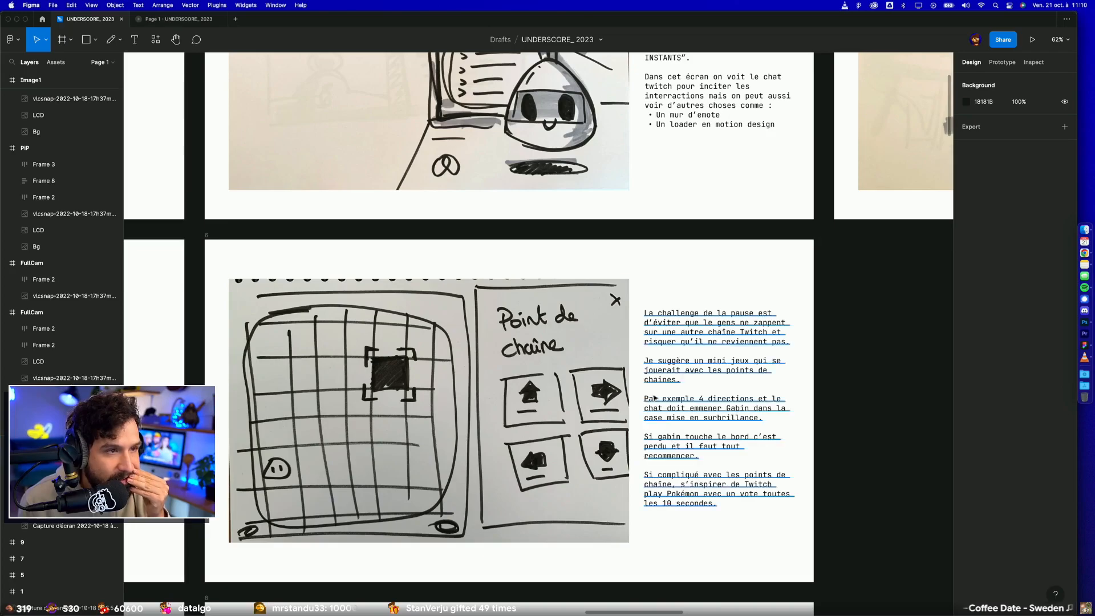
Step: Examine the Pause slide's "Point de chaîne" mini-game sketch up close and read its note on keeping viewers on the channel
scroll(435, 174, "up", 10)
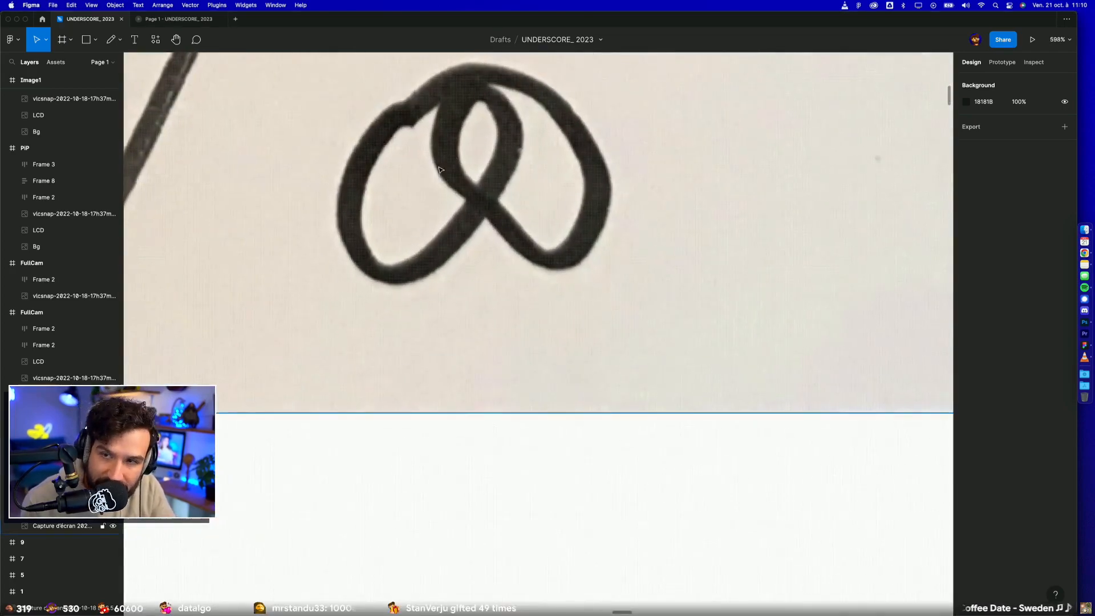
scroll(435, 174, "down", 10)
scroll(634, 239, "up", 2)
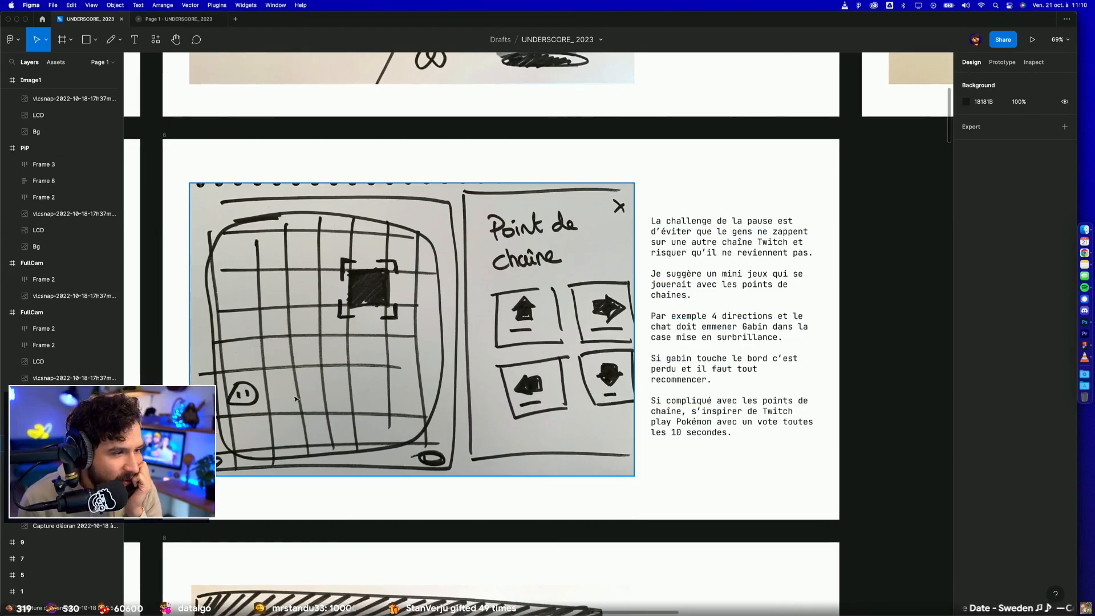
double_click(702, 222)
left_click_drag(651, 221, 840, 265)
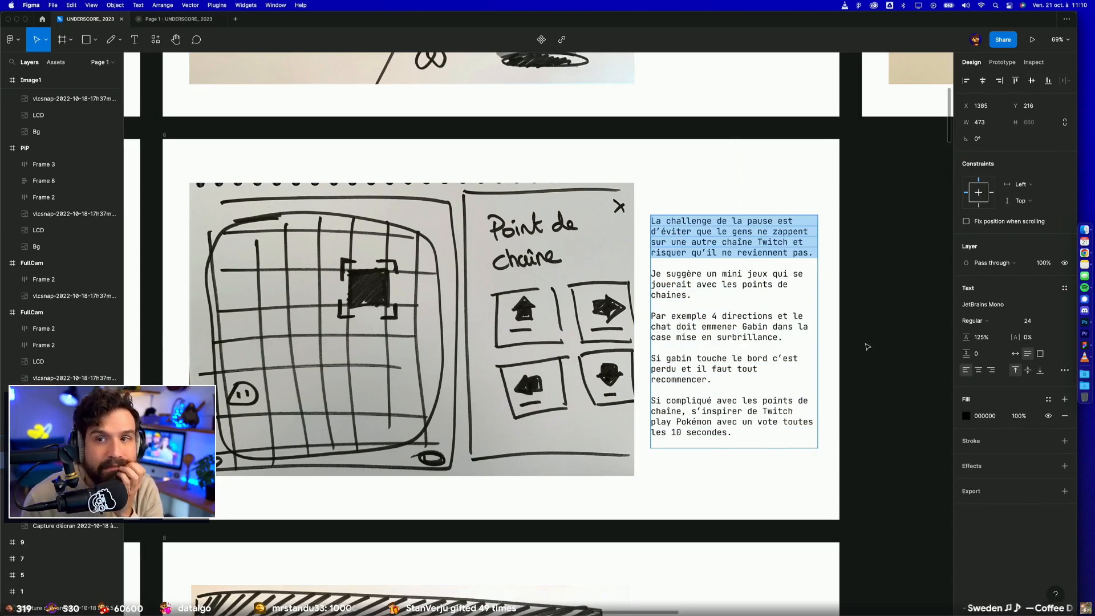
left_click(834, 353)
scroll(694, 411, "down", 1)
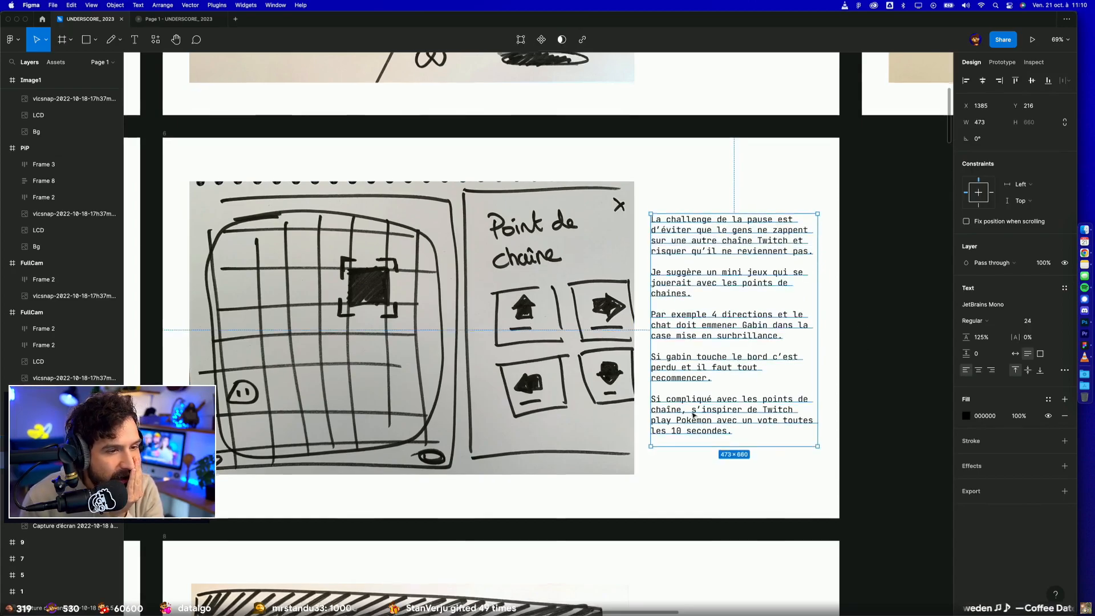
left_click(643, 387)
scroll(630, 393, "left", 1)
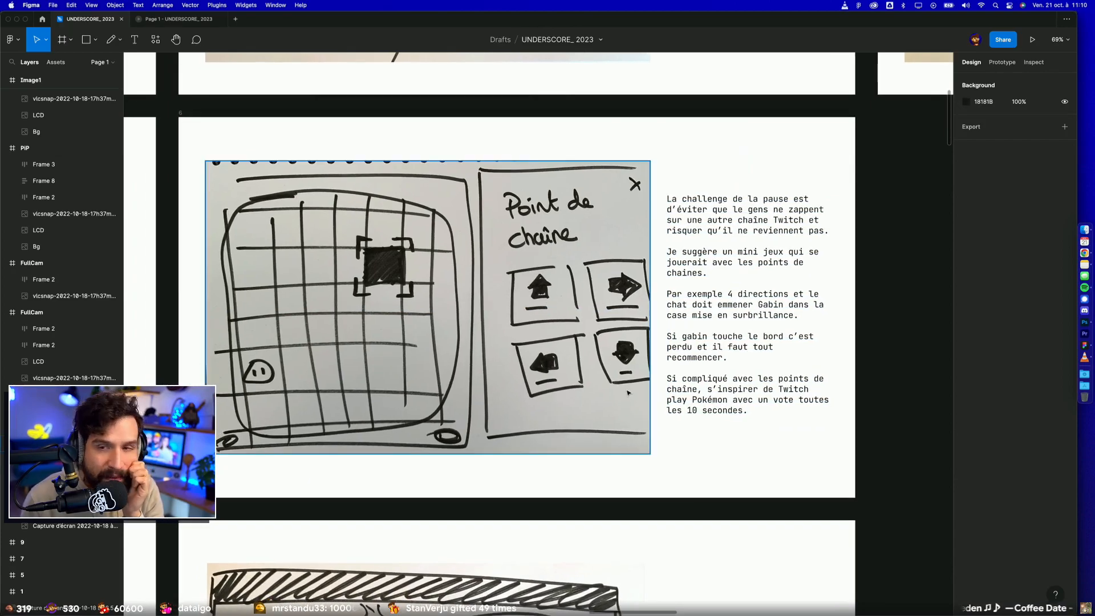
Step: Examine the Fin slide's "Merci" credits sketch with its community thank-you note and compare it with the Pause slide above
scroll(531, 380, "down", 10)
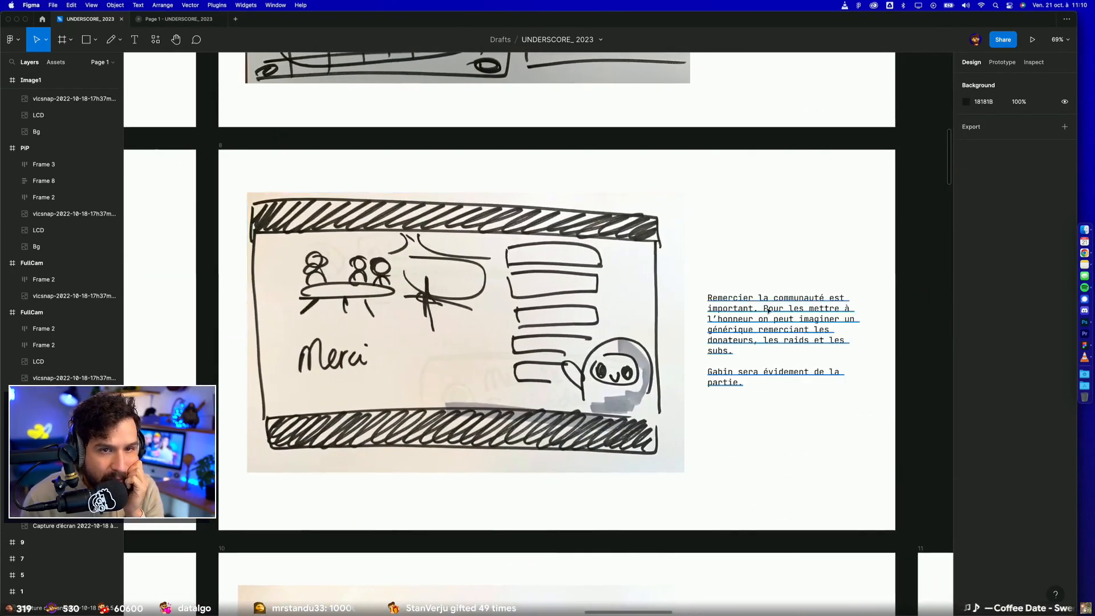
left_click(787, 336)
left_click(853, 176)
left_click(606, 278)
left_click(753, 252)
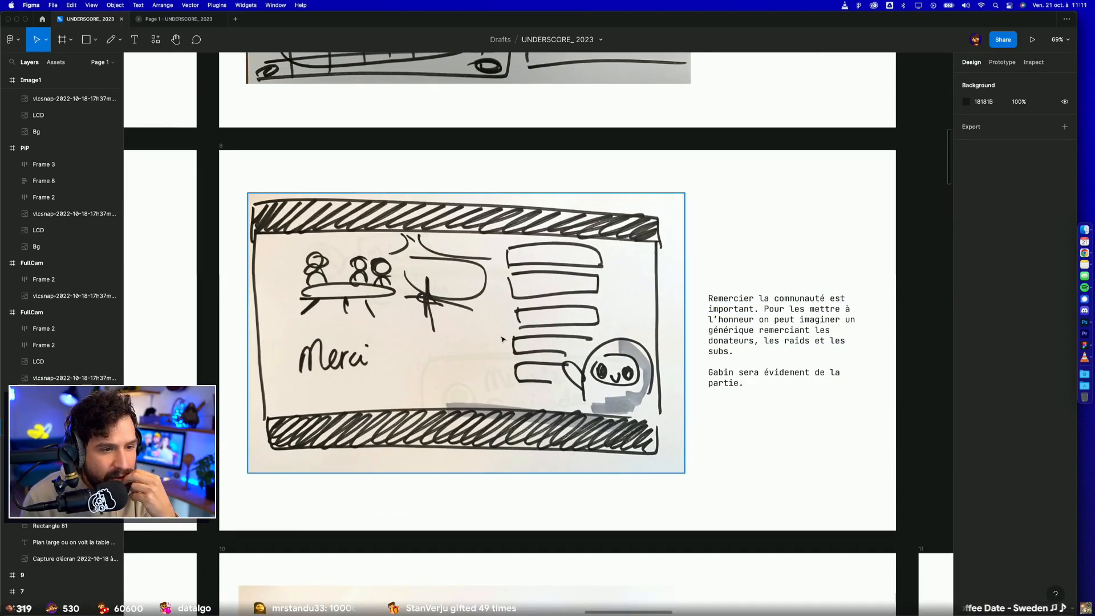
scroll(476, 262, "up", 14)
scroll(475, 263, "down", 10)
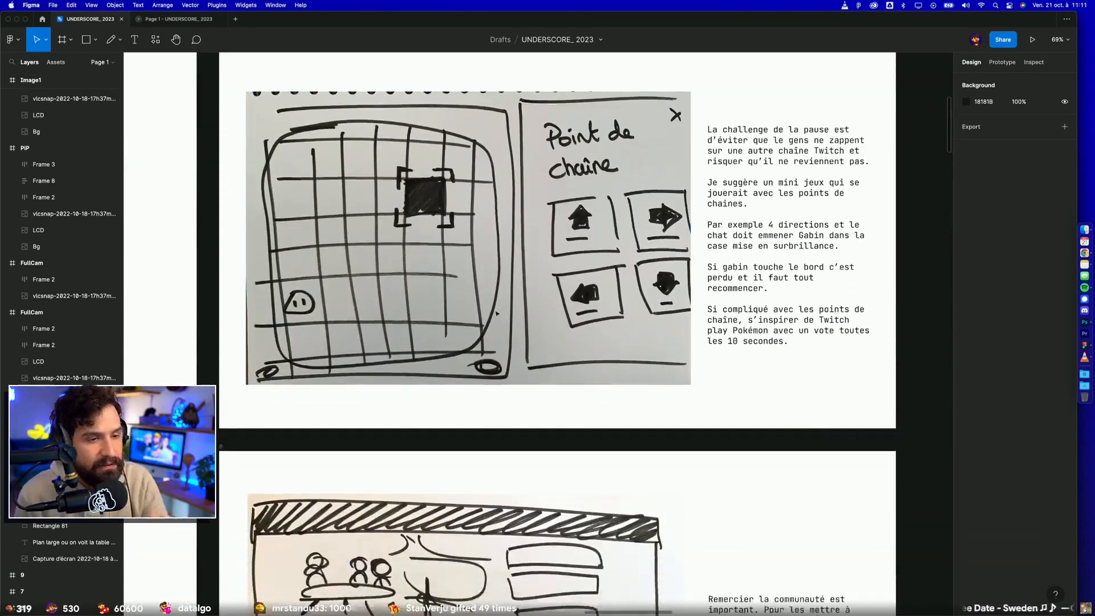
Step: Examine the Asset slides 10 to 12 with the décor and LCD layout sketch and the two presenter-with-assets sketches
scroll(490, 354, "down", 5)
scroll(495, 379, "up", 5)
scroll(495, 393, "down", 3)
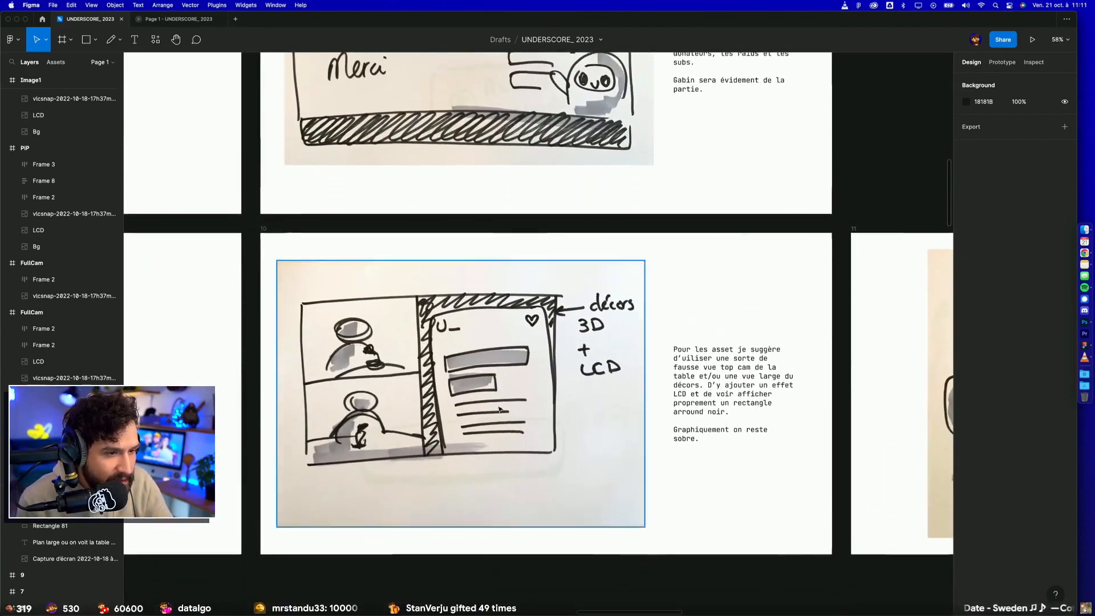
scroll(495, 400, "right", 5)
scroll(495, 407, "right", 8)
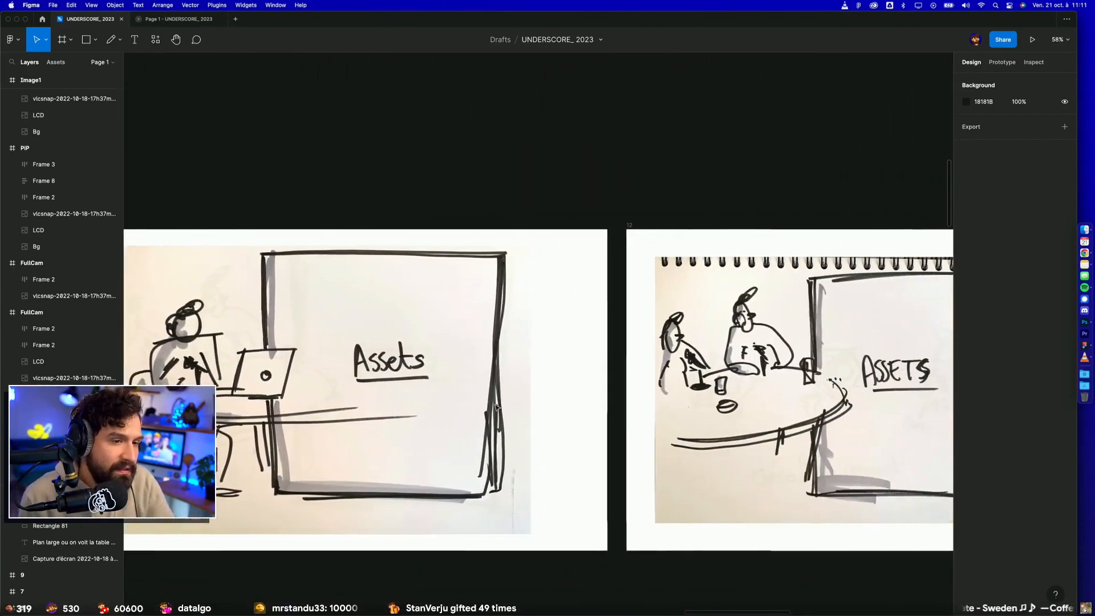
scroll(497, 409, "down", 1)
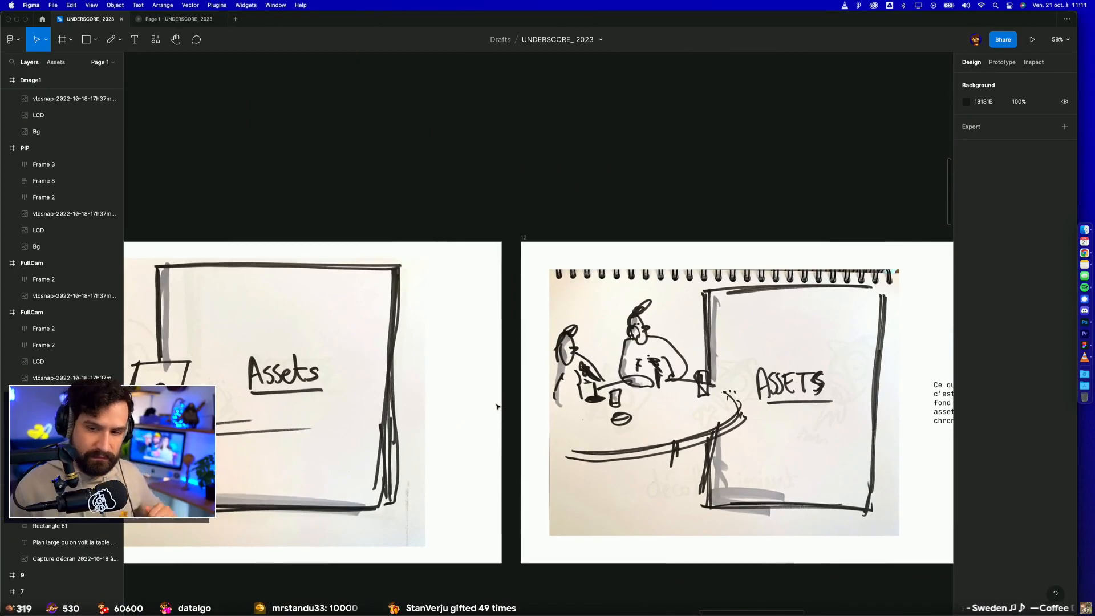